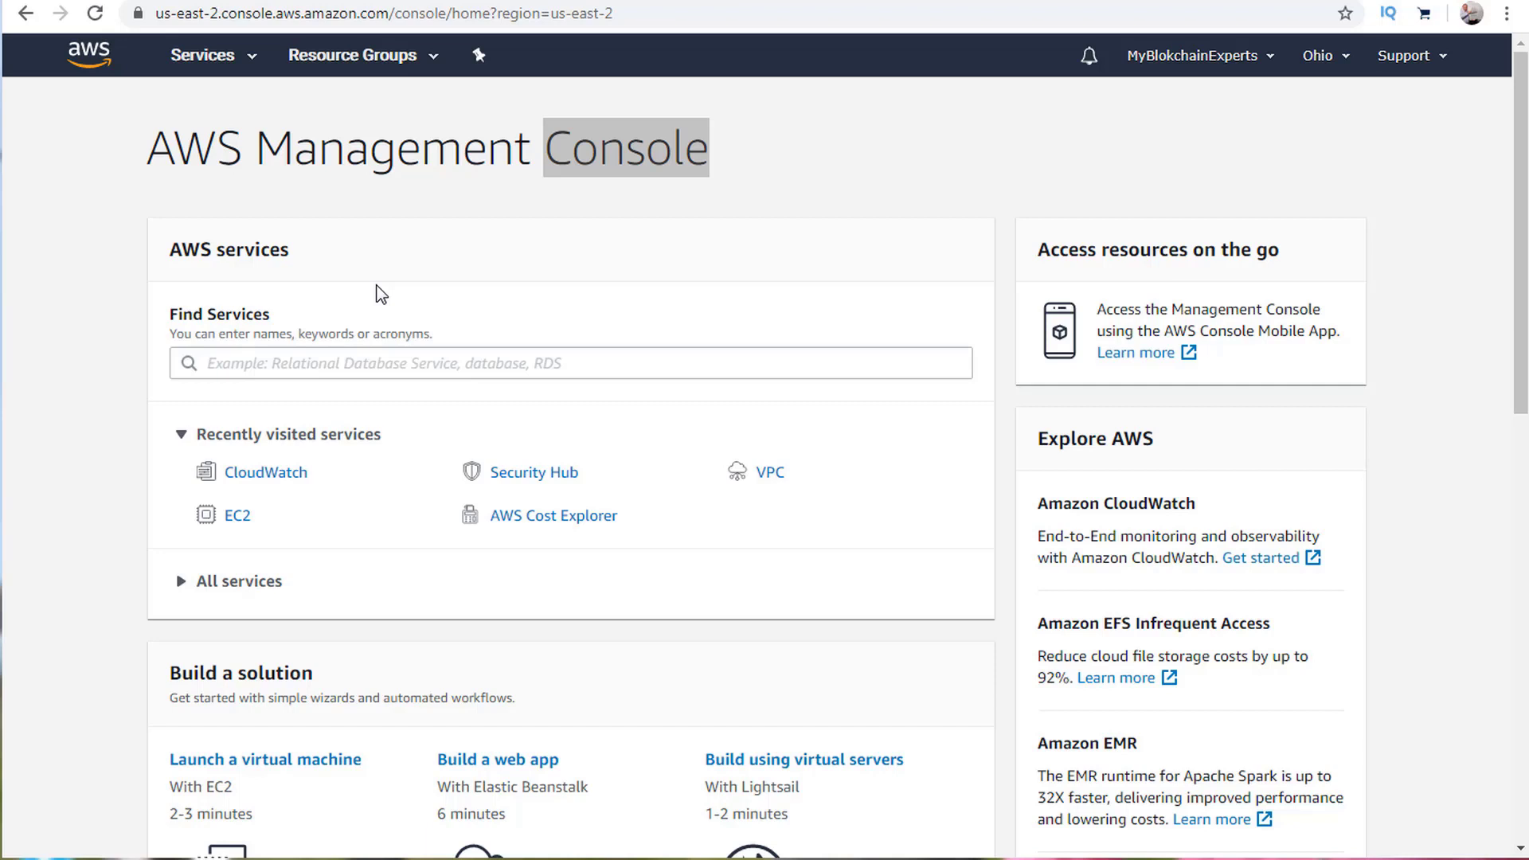
Open CloudWatch from the Recently visited services list to reach its Overview page.
left_click(282, 484)
left_click(283, 484)
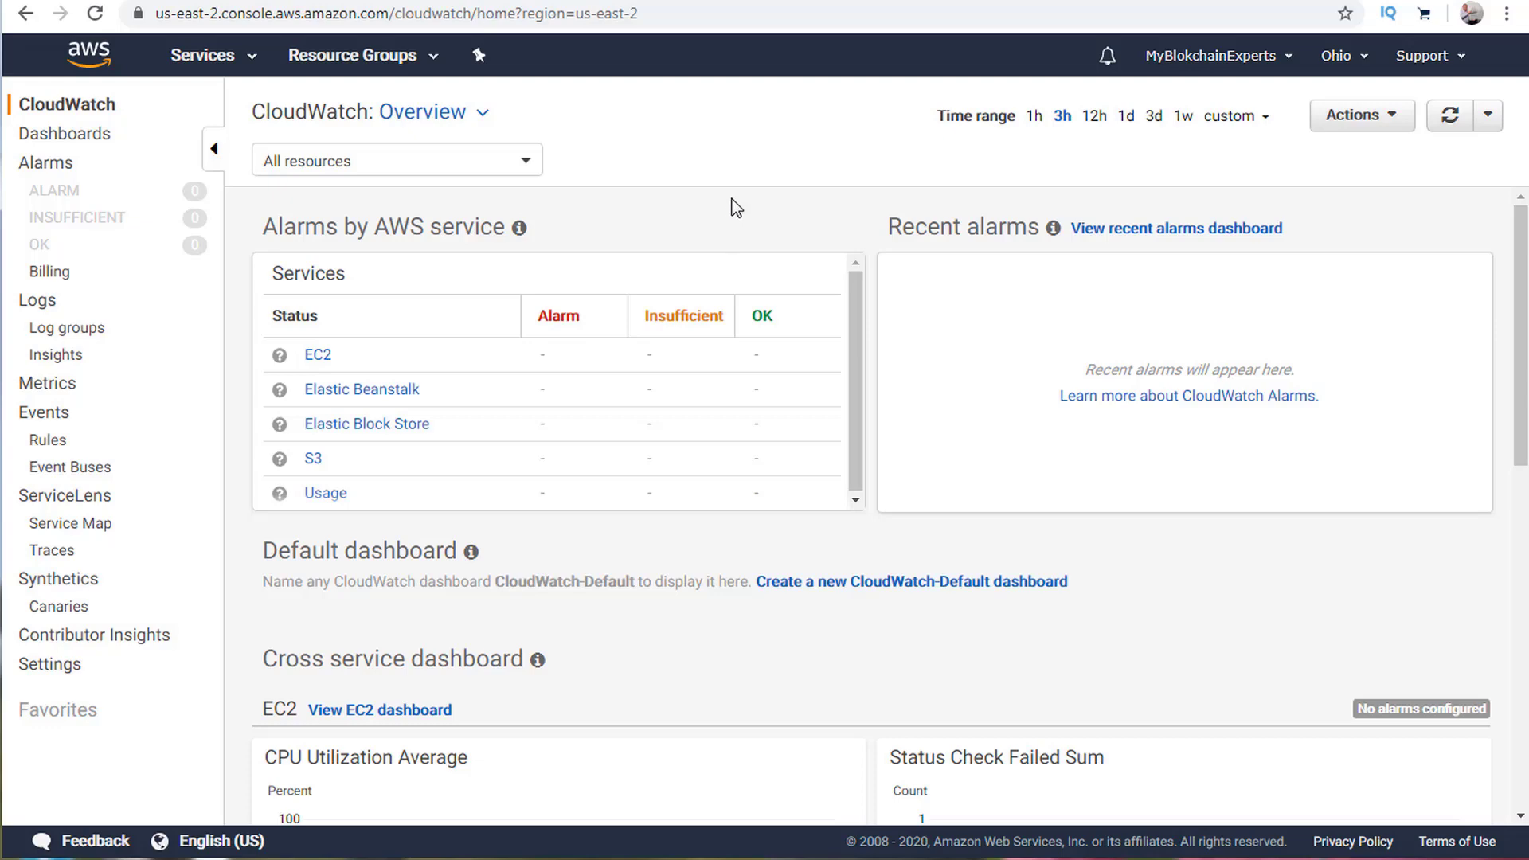
scroll(716, 239, "down", 4)
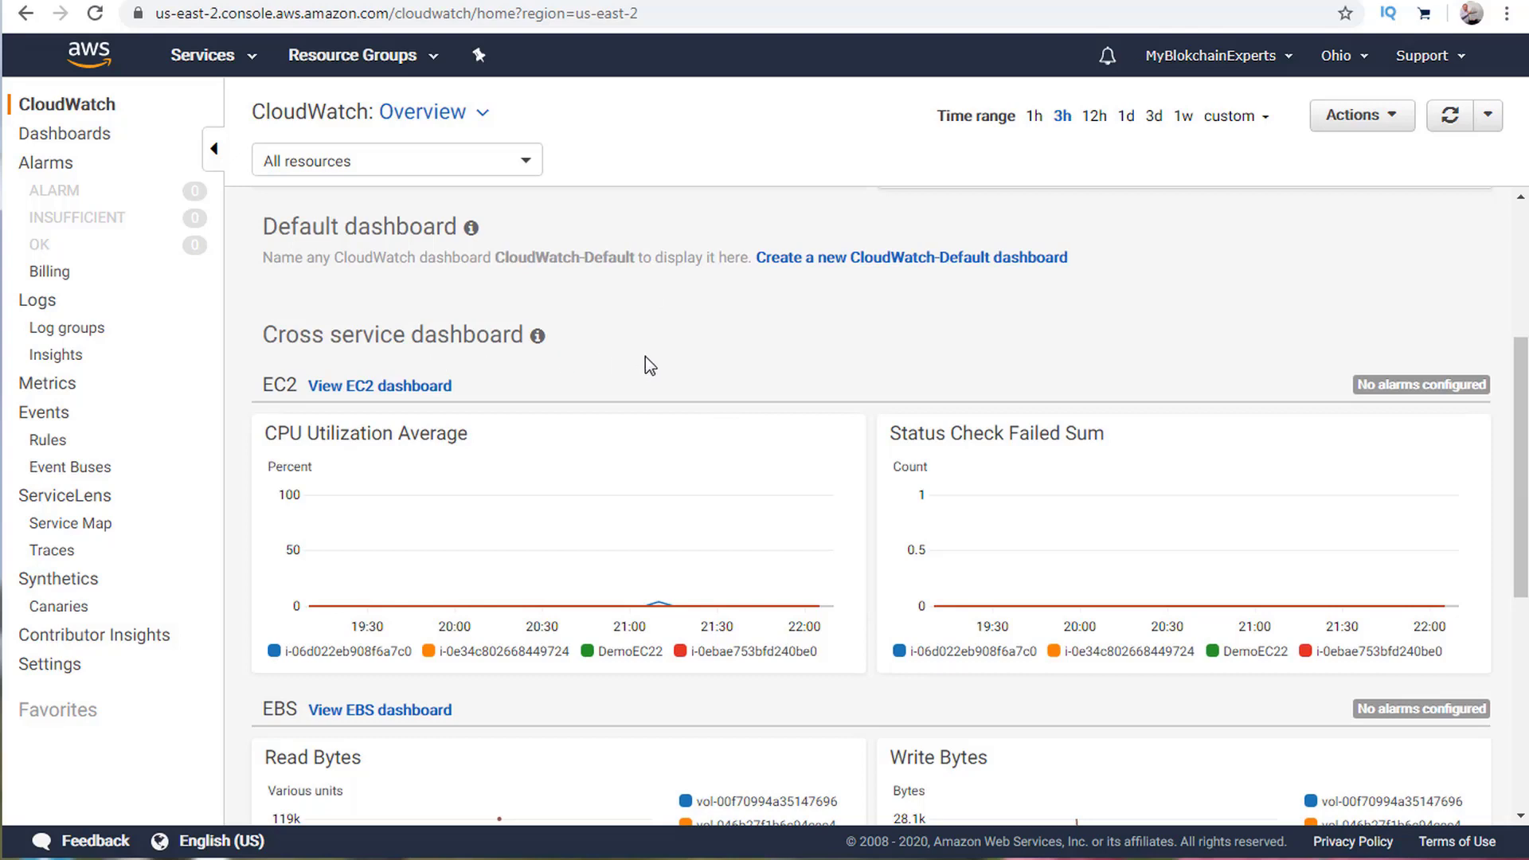
scroll(605, 338, "down", 3)
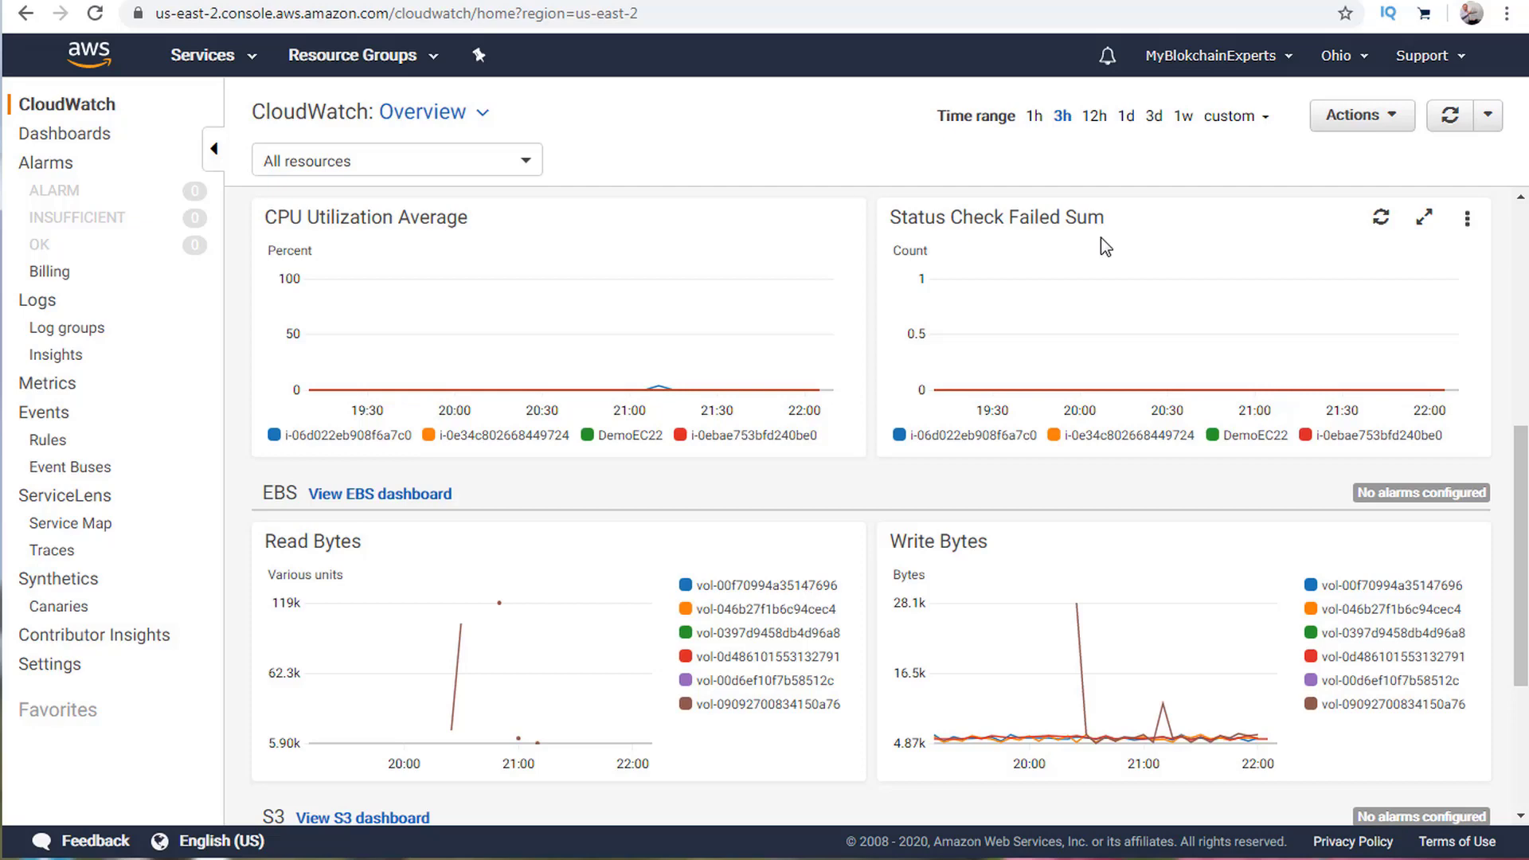
scroll(801, 375, "down", 3)
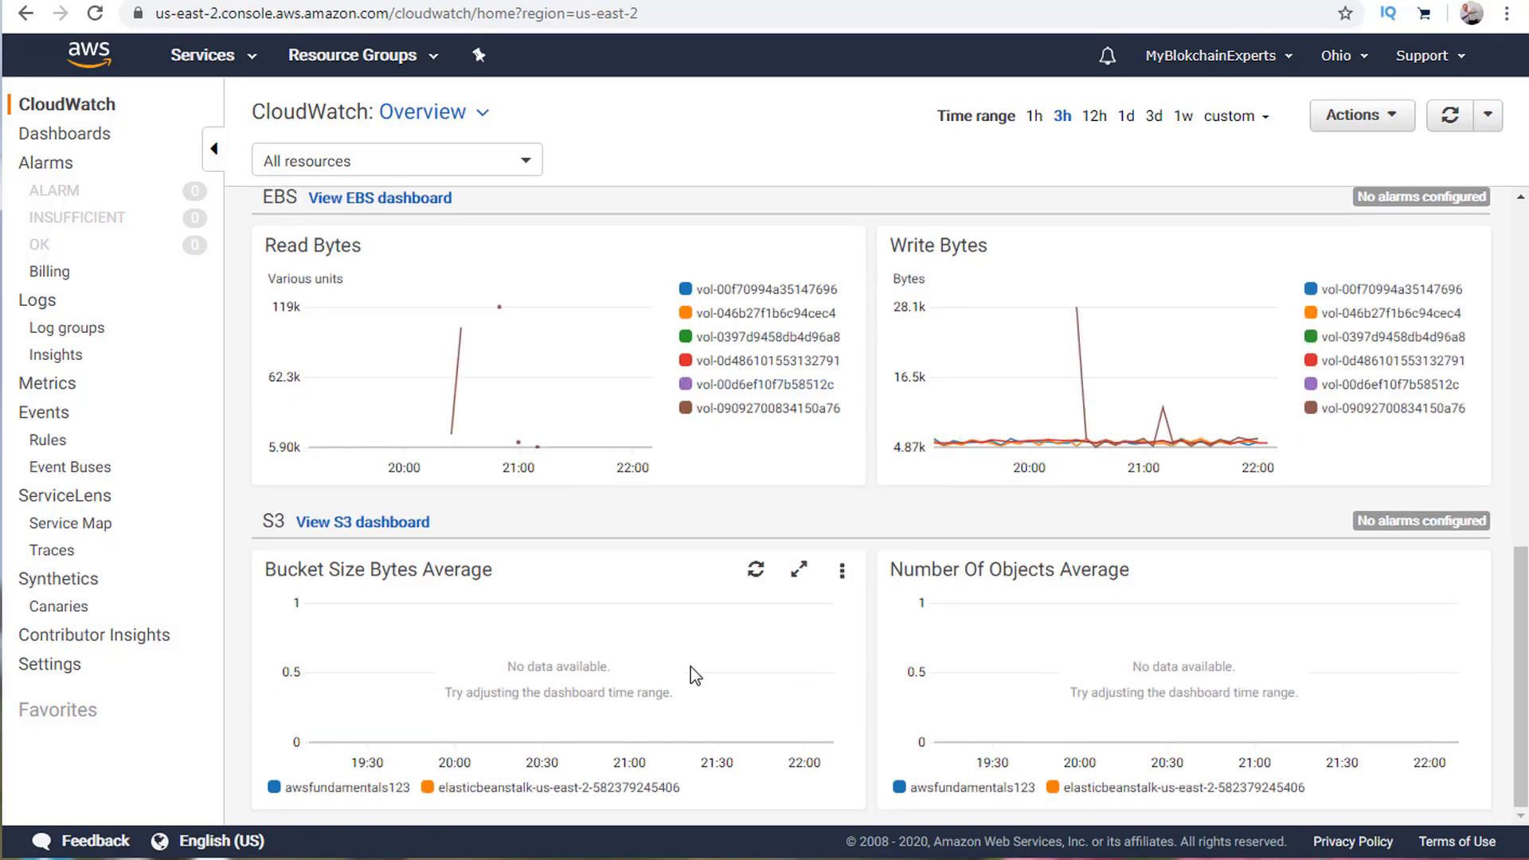
scroll(748, 589, "up", 2)
scroll(748, 589, "up", 5)
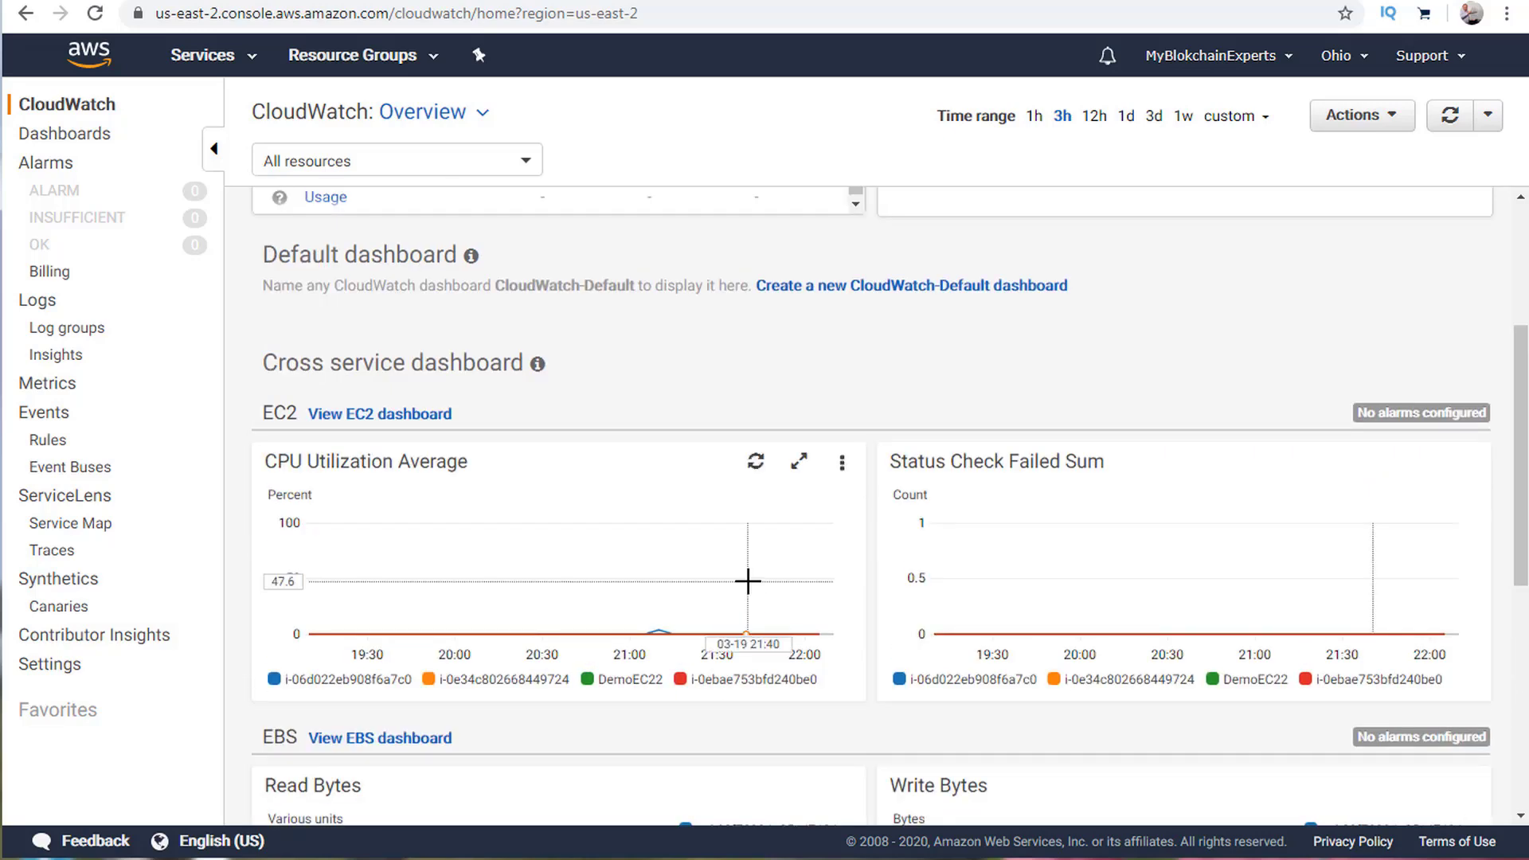
scroll(751, 592, "up", 3)
scroll(752, 593, "up", 1)
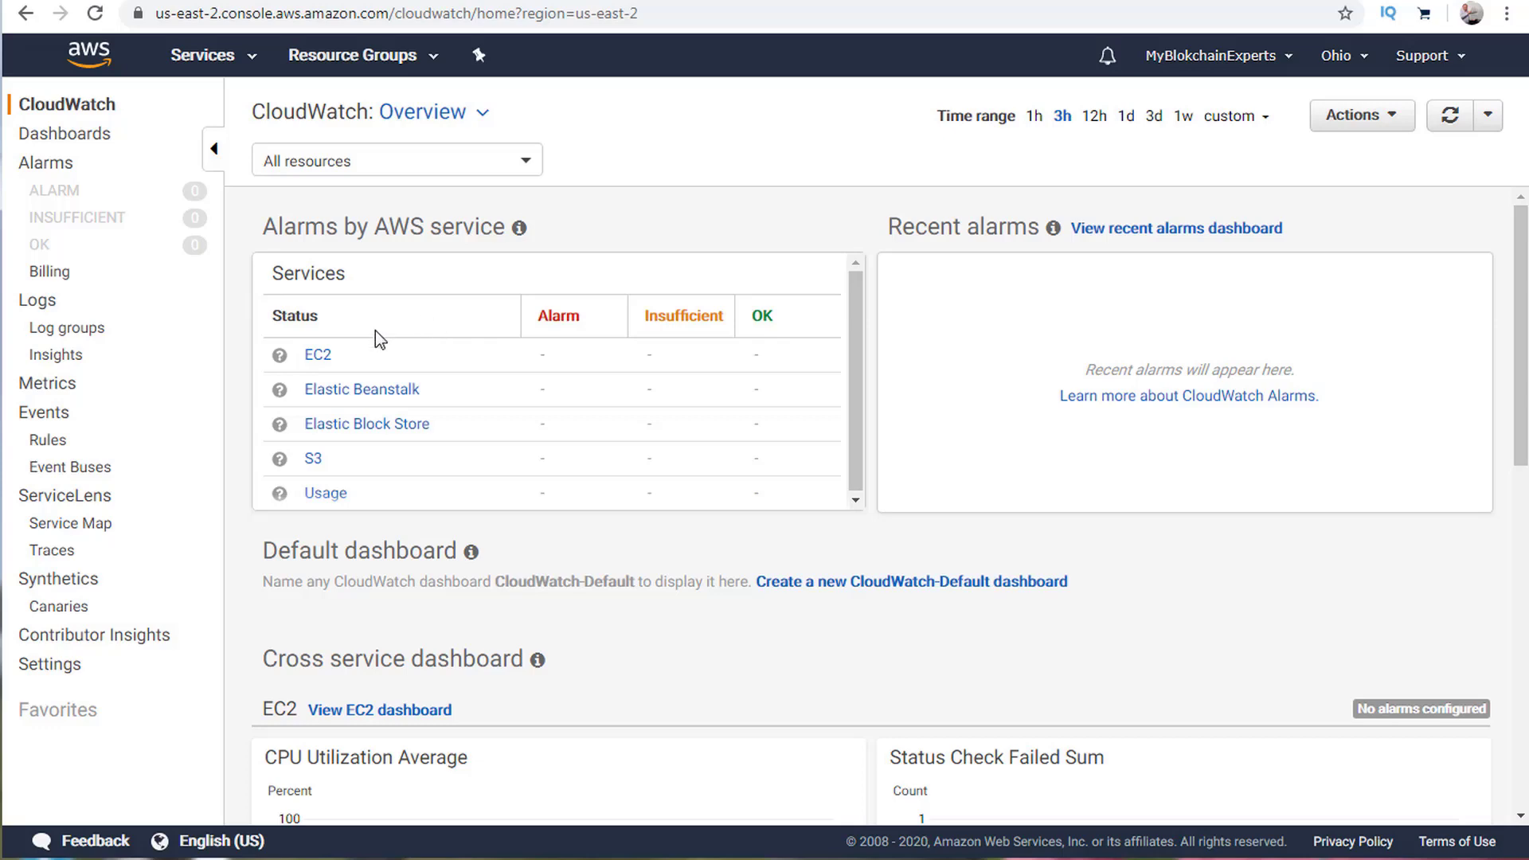
left_click(315, 355)
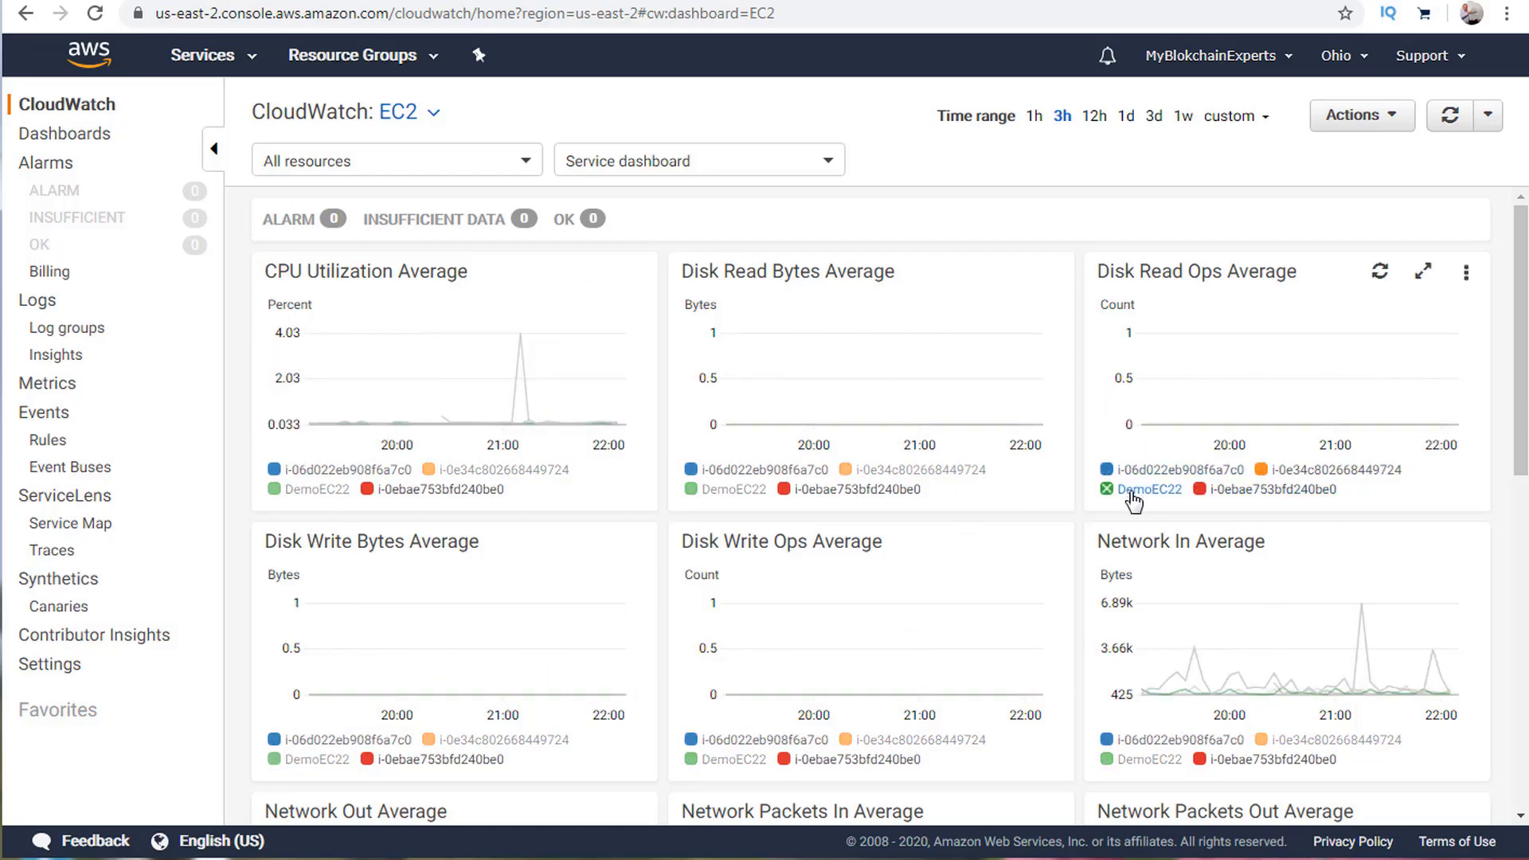
scroll(1130, 504, "down", 5)
scroll(1126, 508, "down", 5)
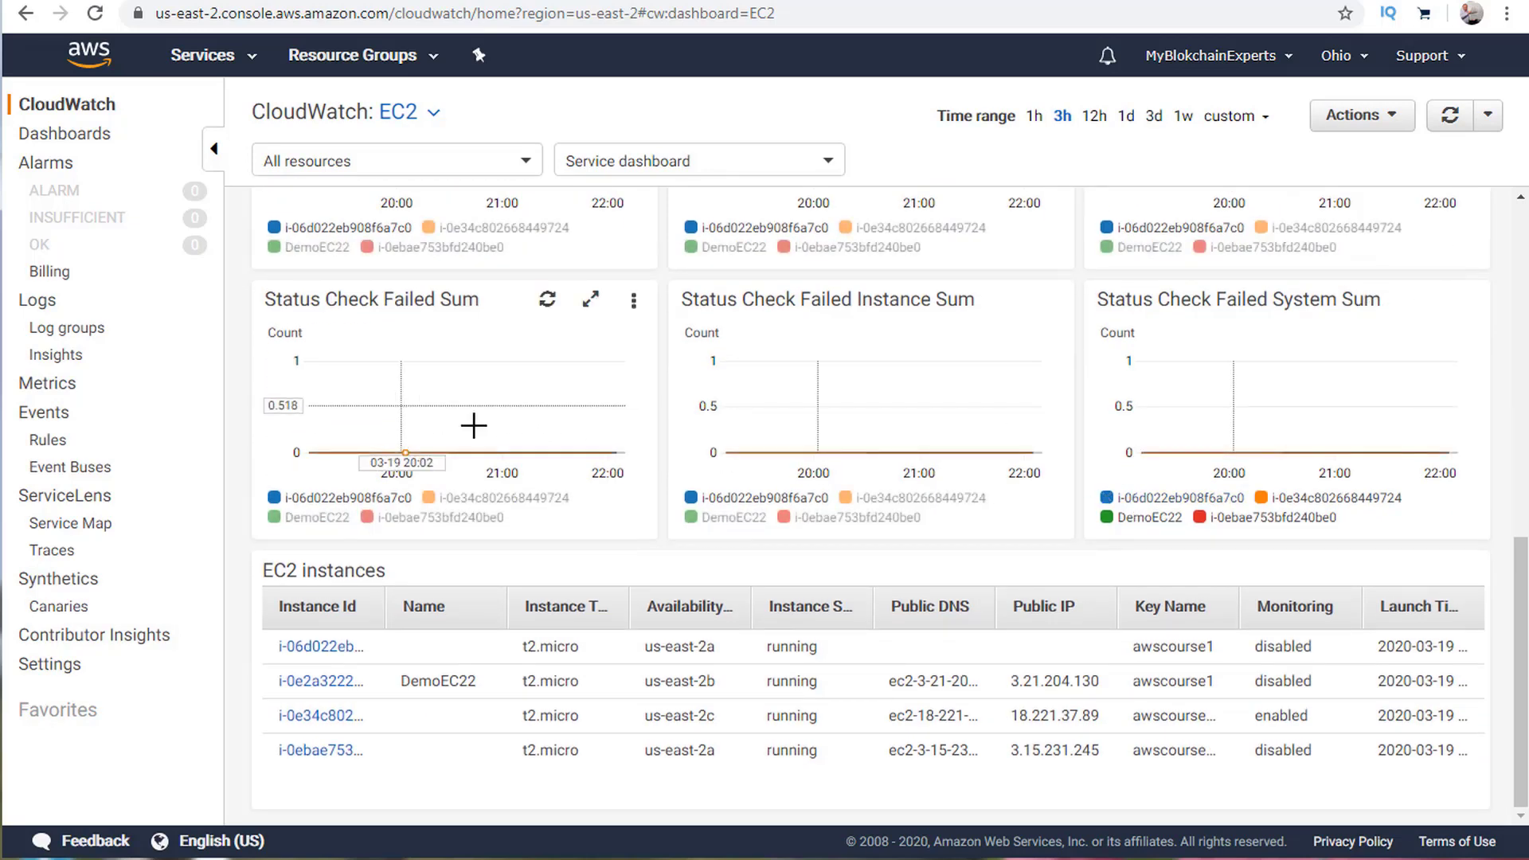
scroll(611, 418, "up", 10)
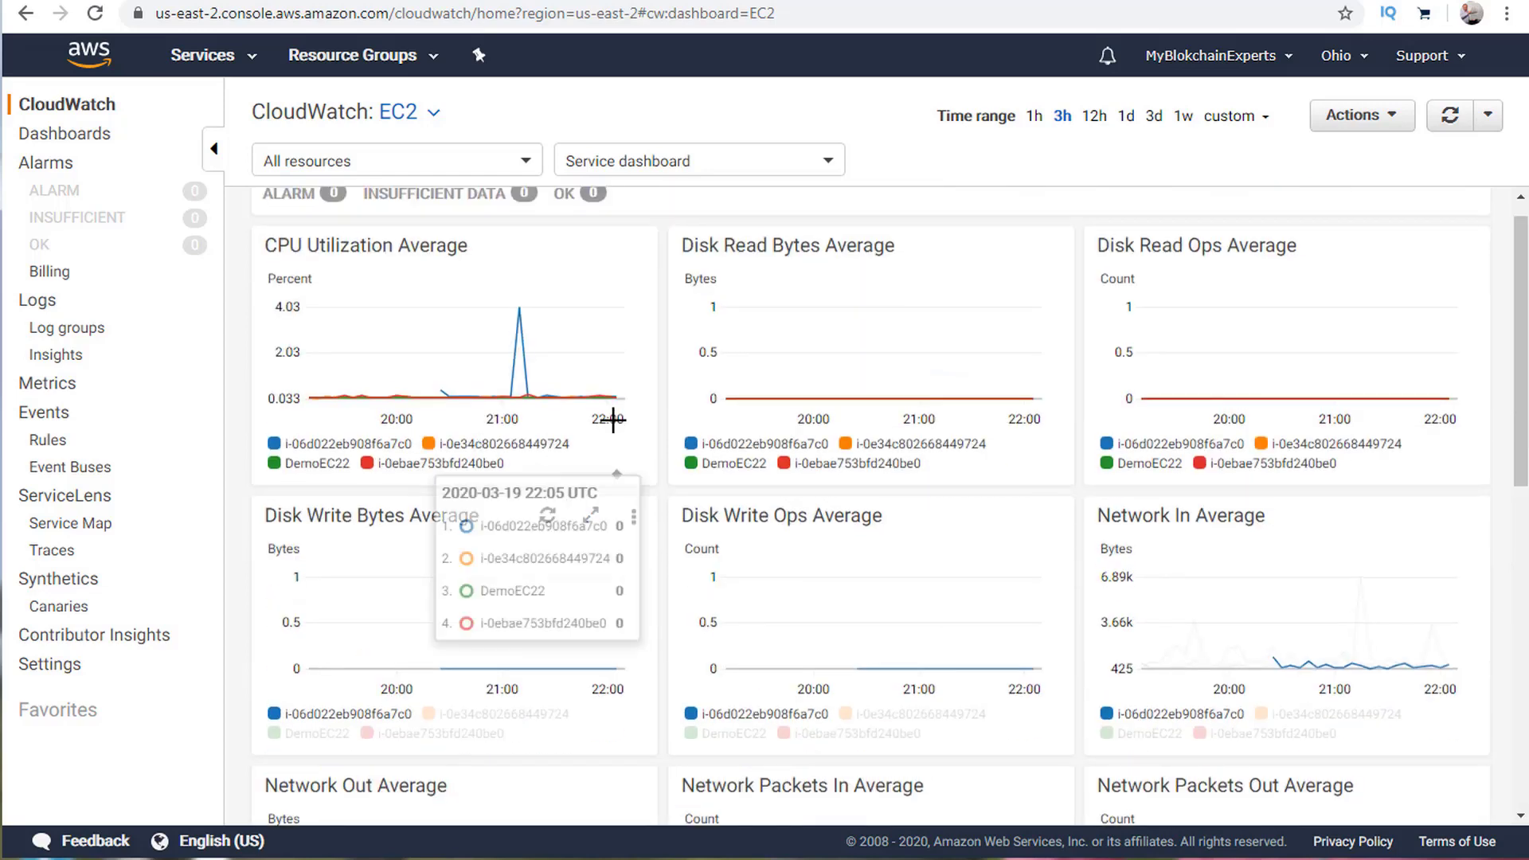
scroll(613, 420, "up", 2)
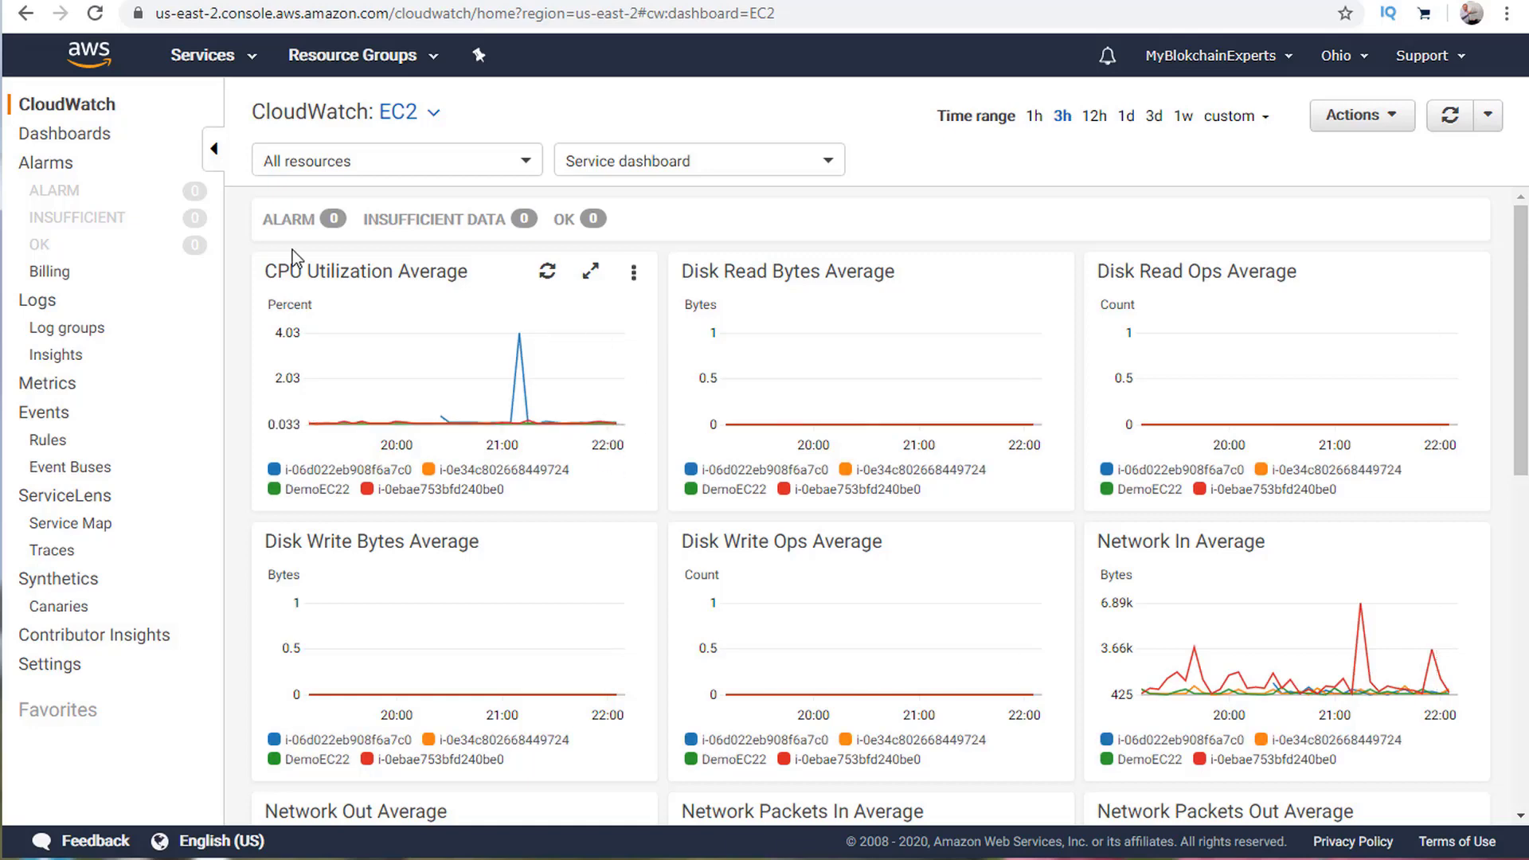
left_click(26, 14)
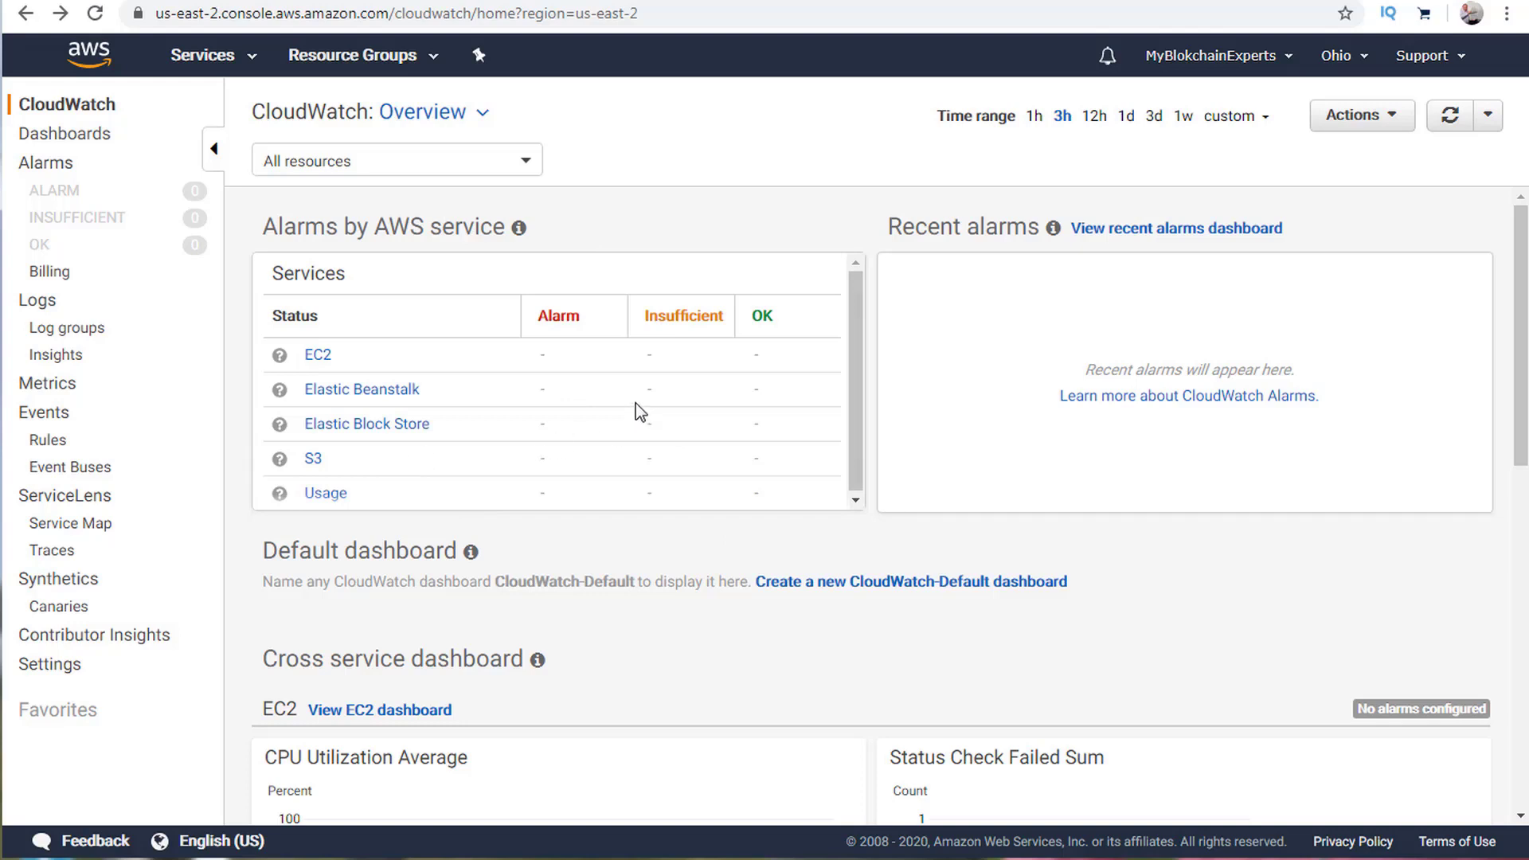
Create a new dashboard named CloudWatch-AWSCourse in place of the proposed CloudWatch-Default.
left_click(1028, 591)
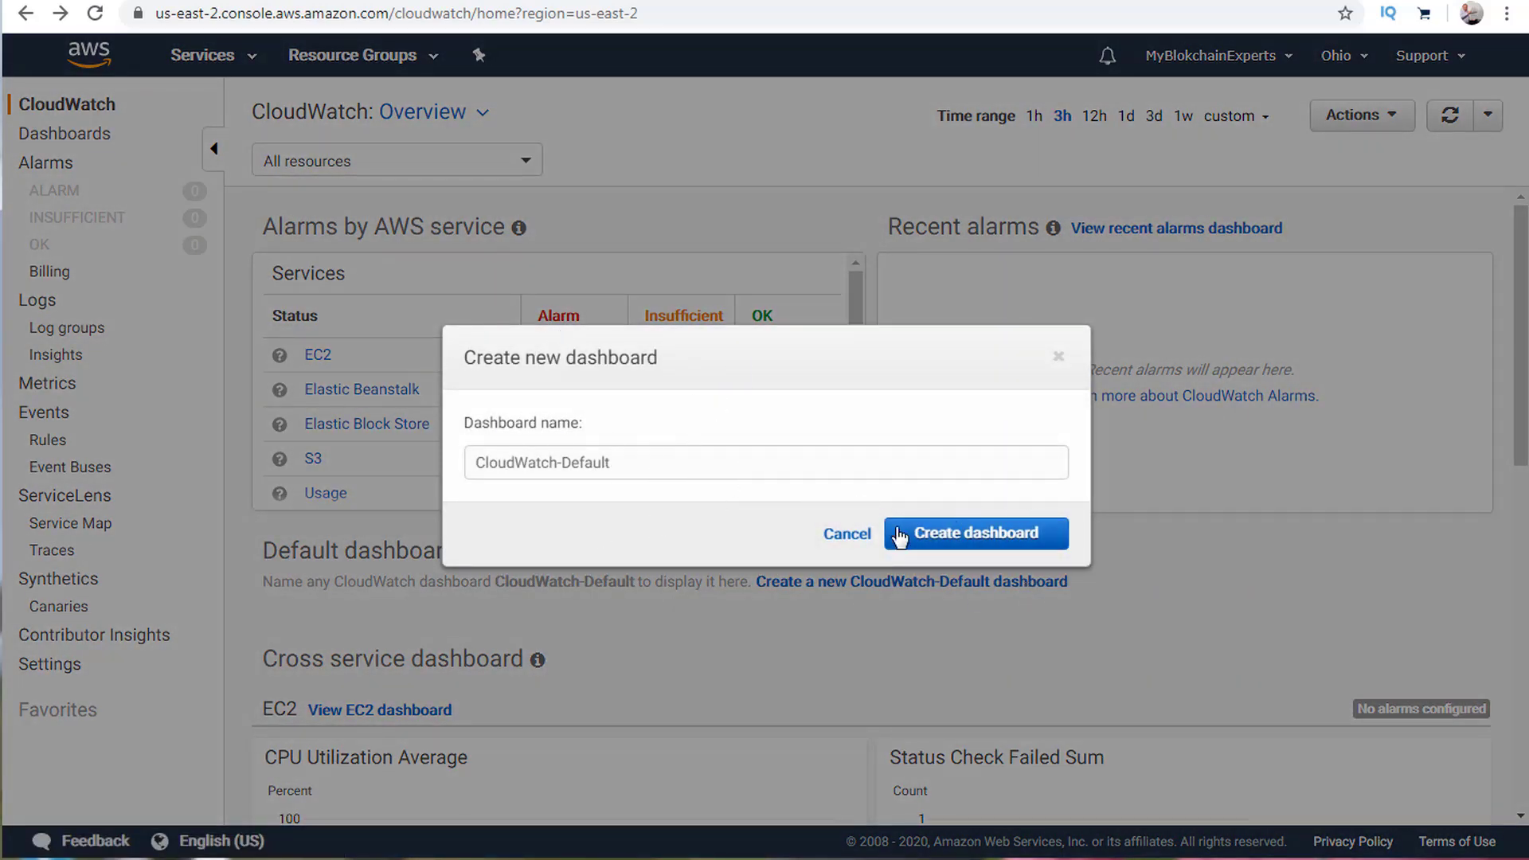
left_click(829, 534)
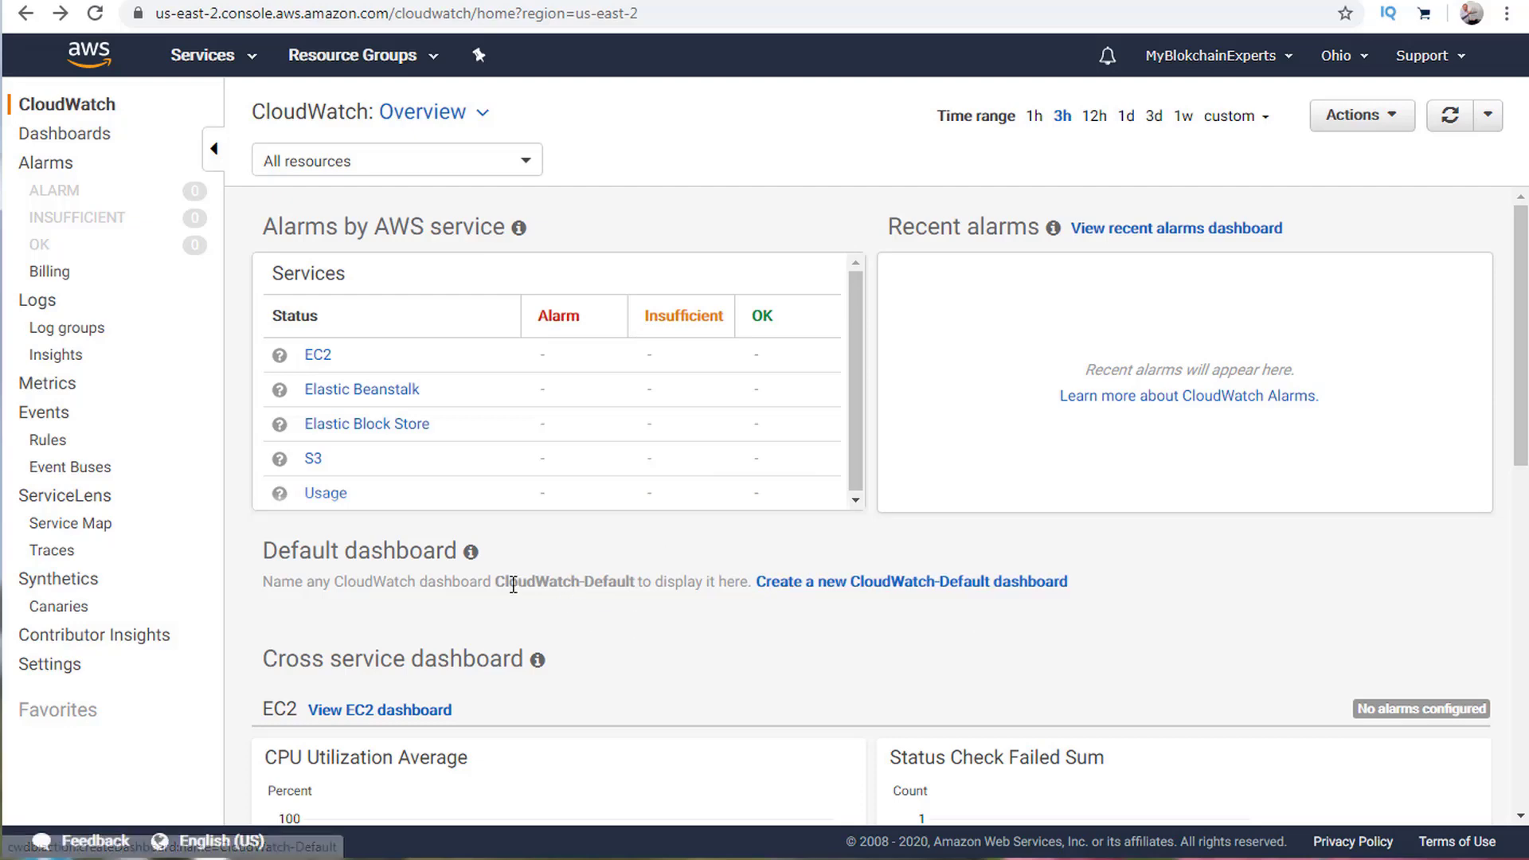
left_click_drag(494, 580, 635, 579)
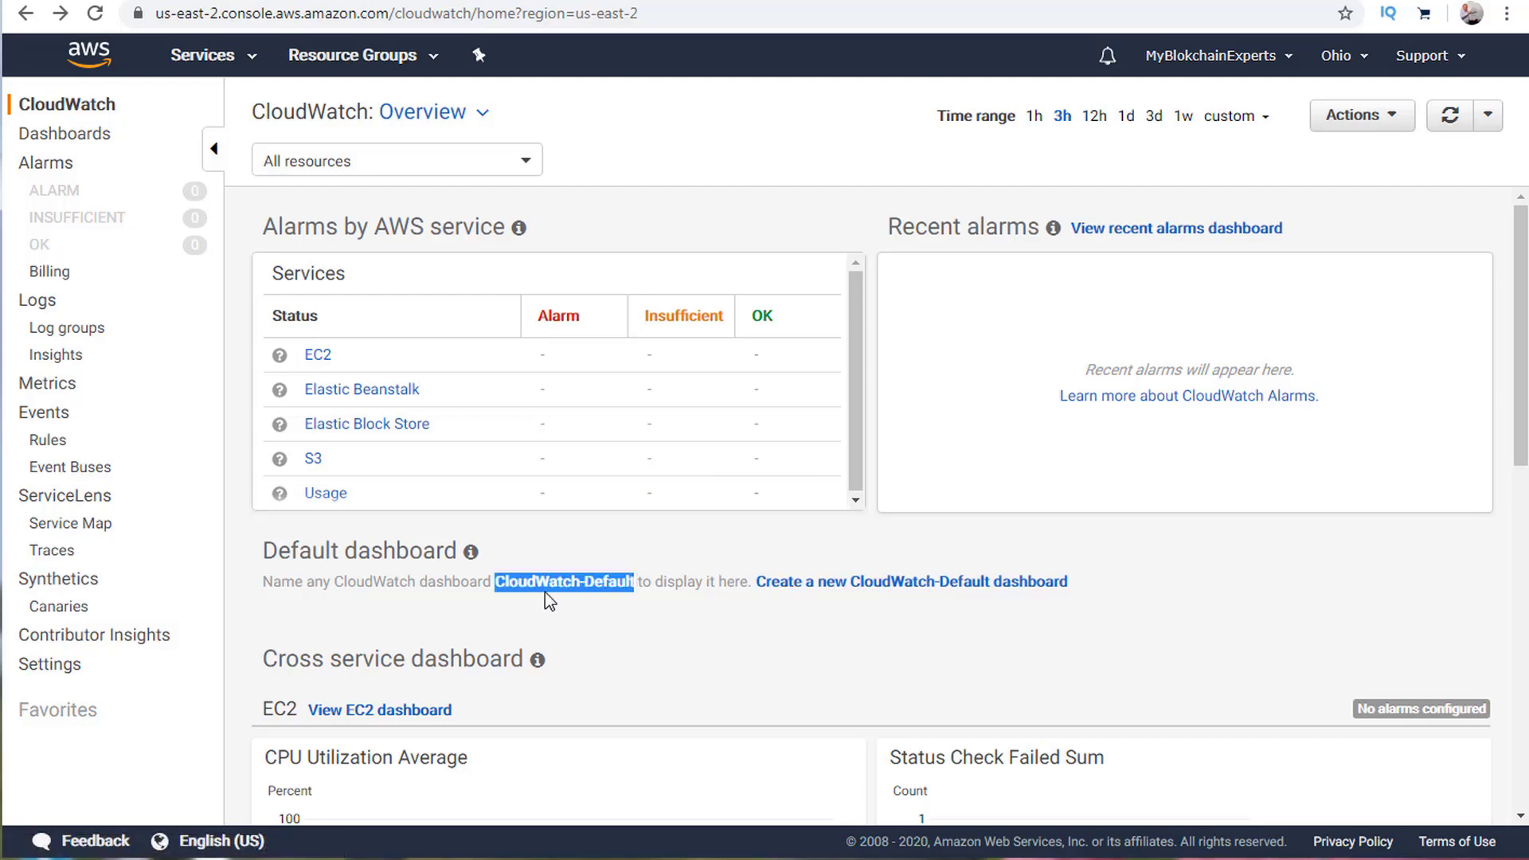
left_click(976, 582)
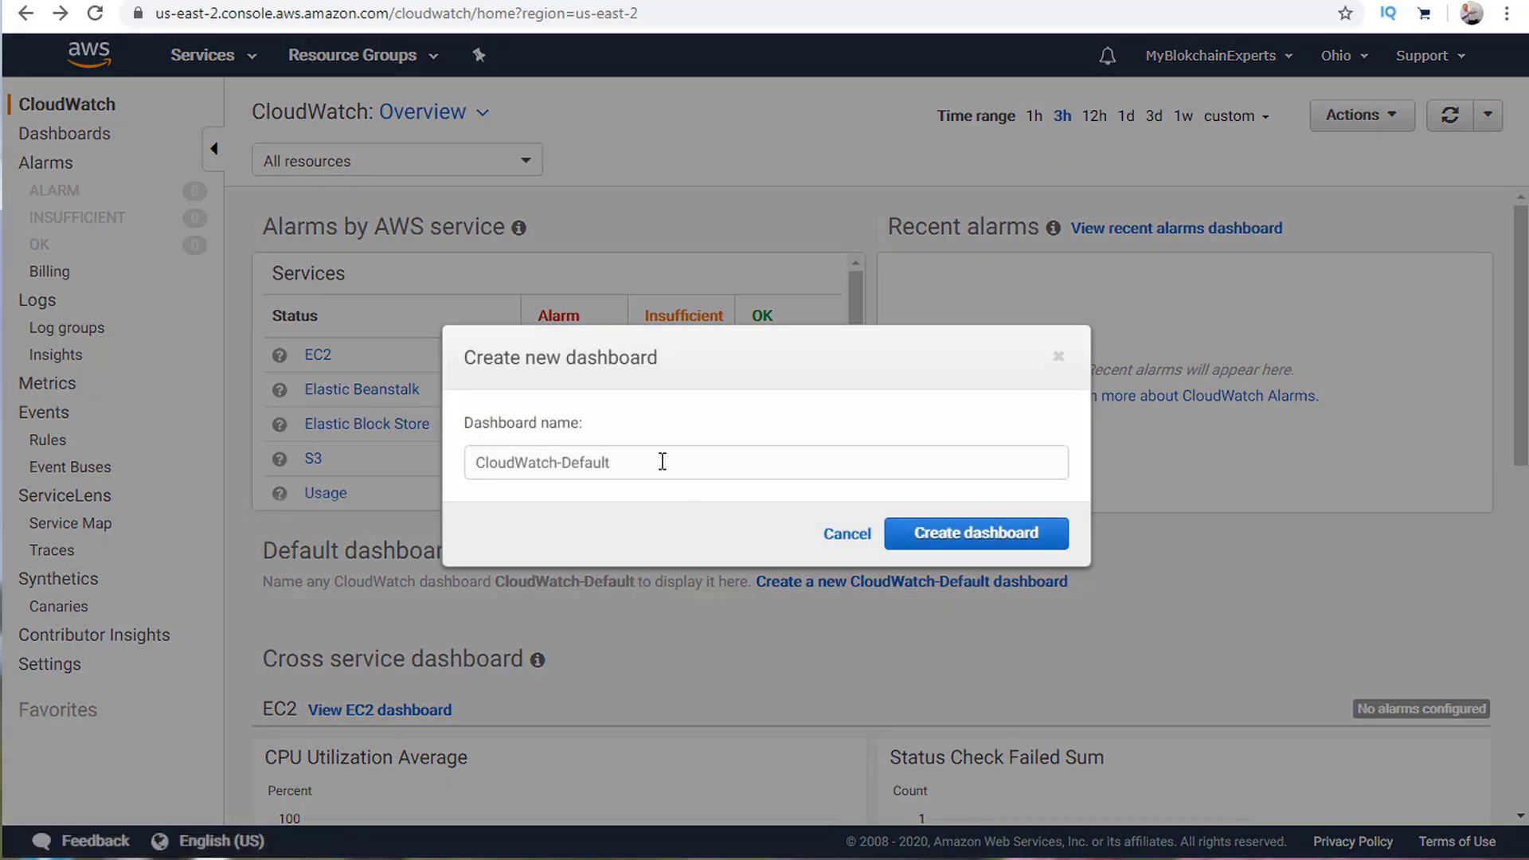
triple_click(586, 460)
left_click(654, 464)
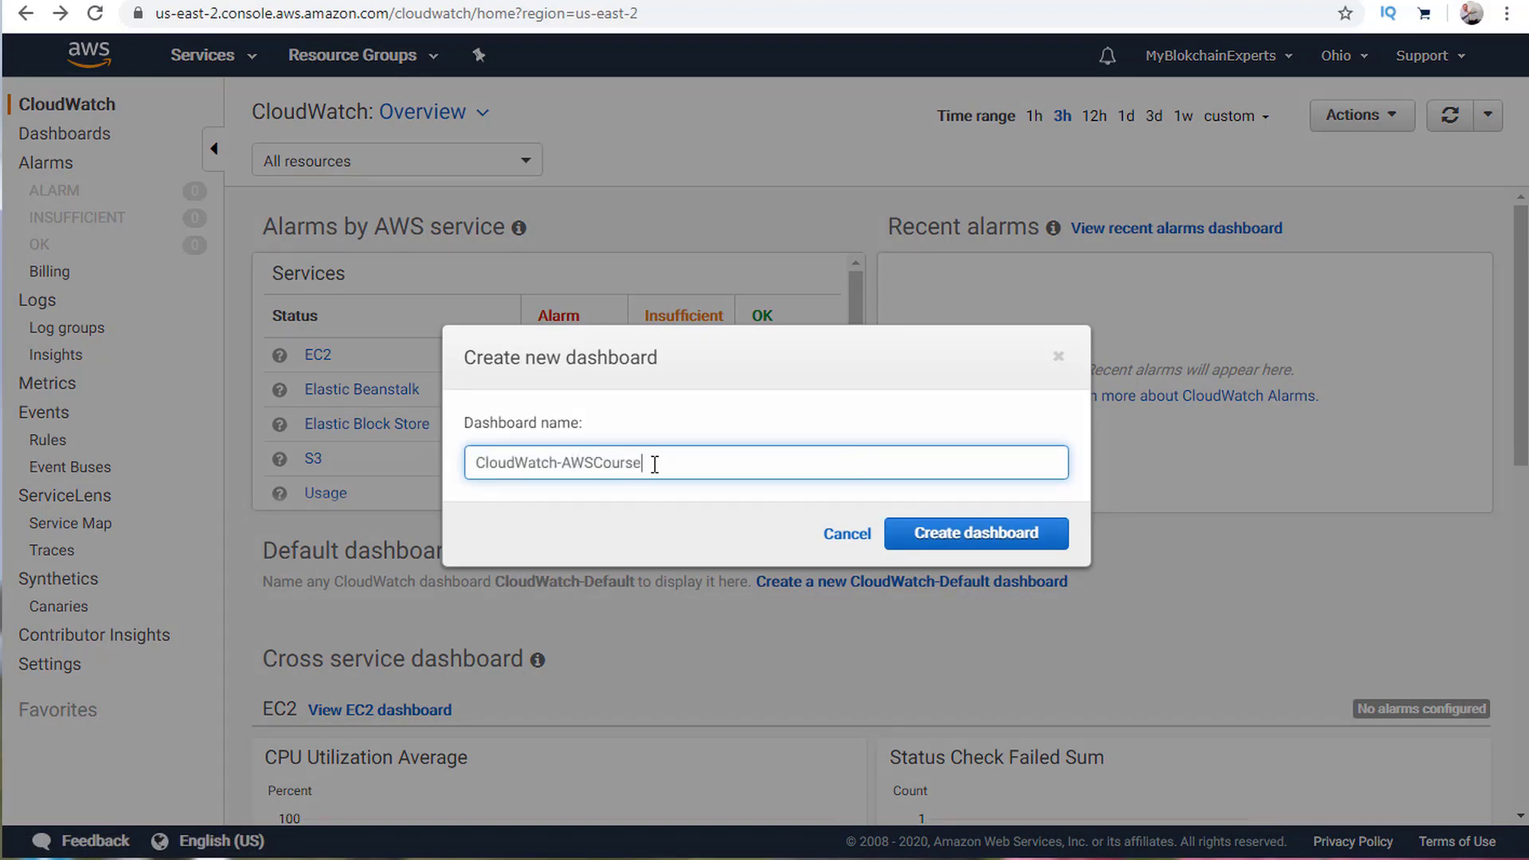
left_click(988, 535)
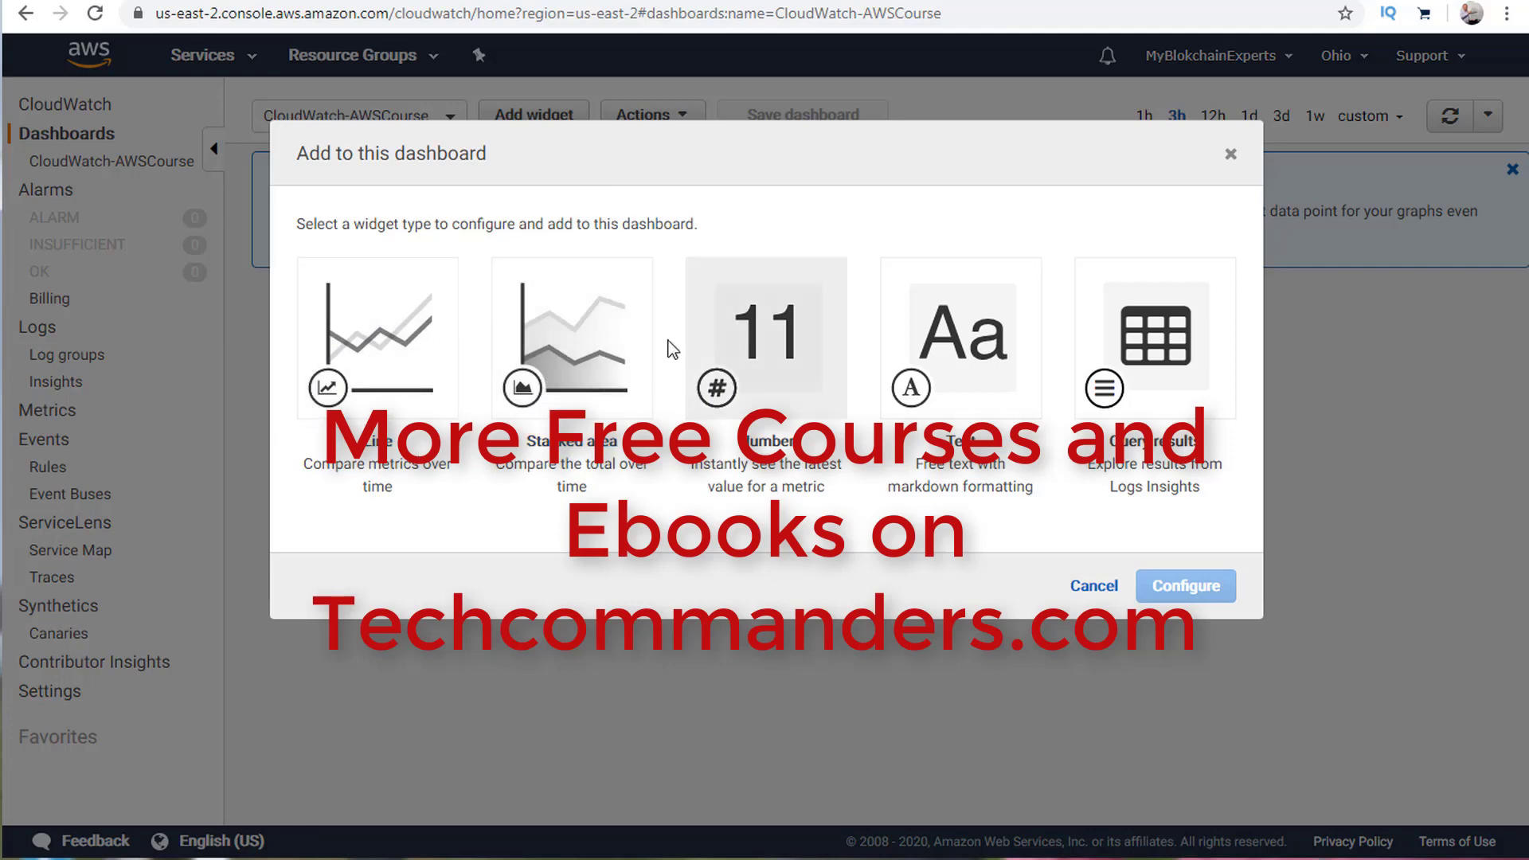
Start a line-graph widget and give the graph the title EBS.
left_click(329, 394)
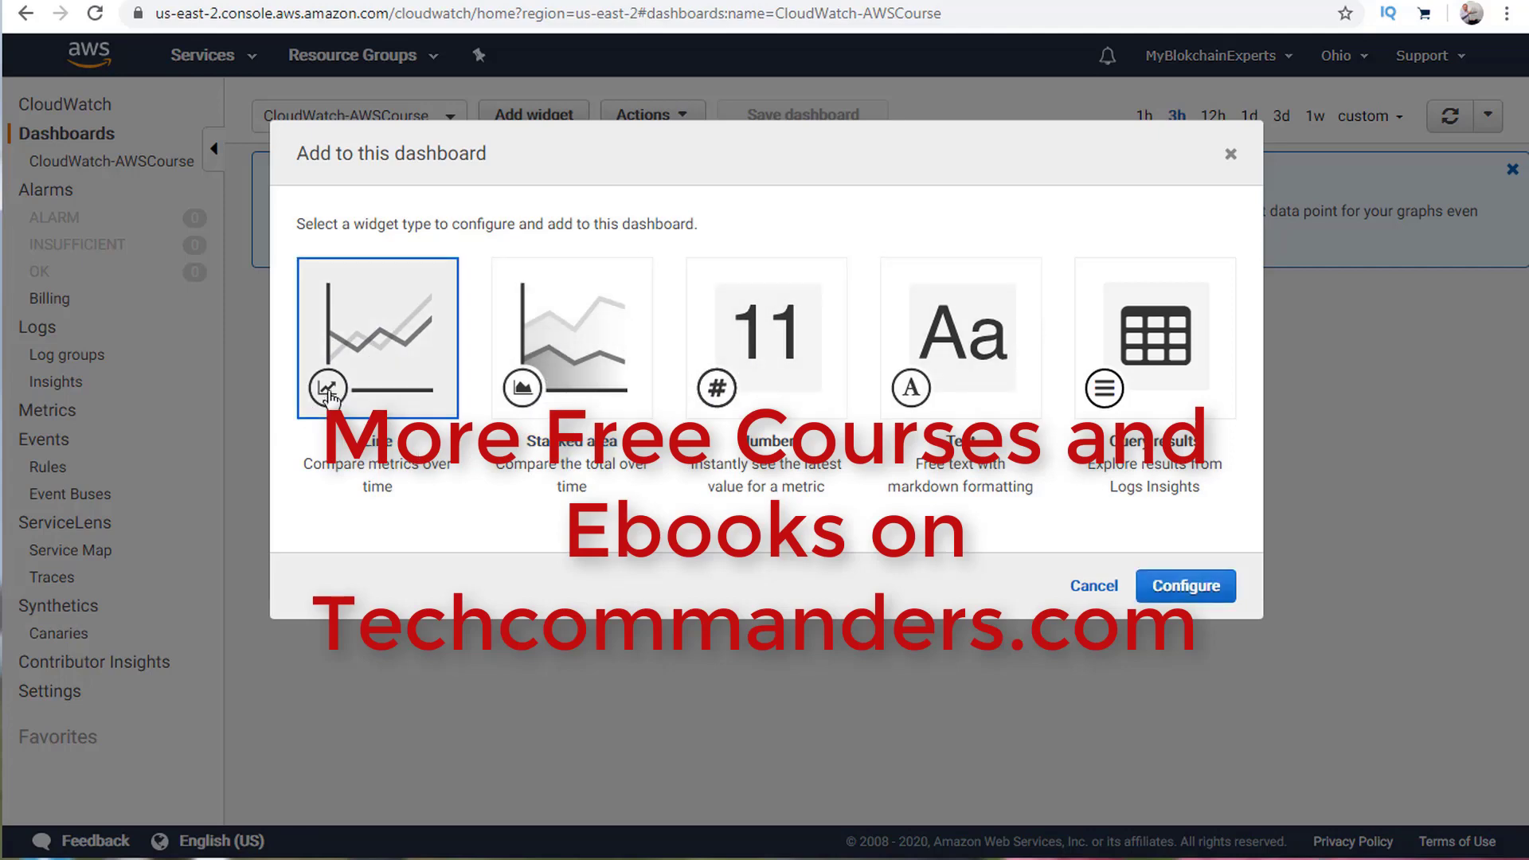
left_click(1192, 589)
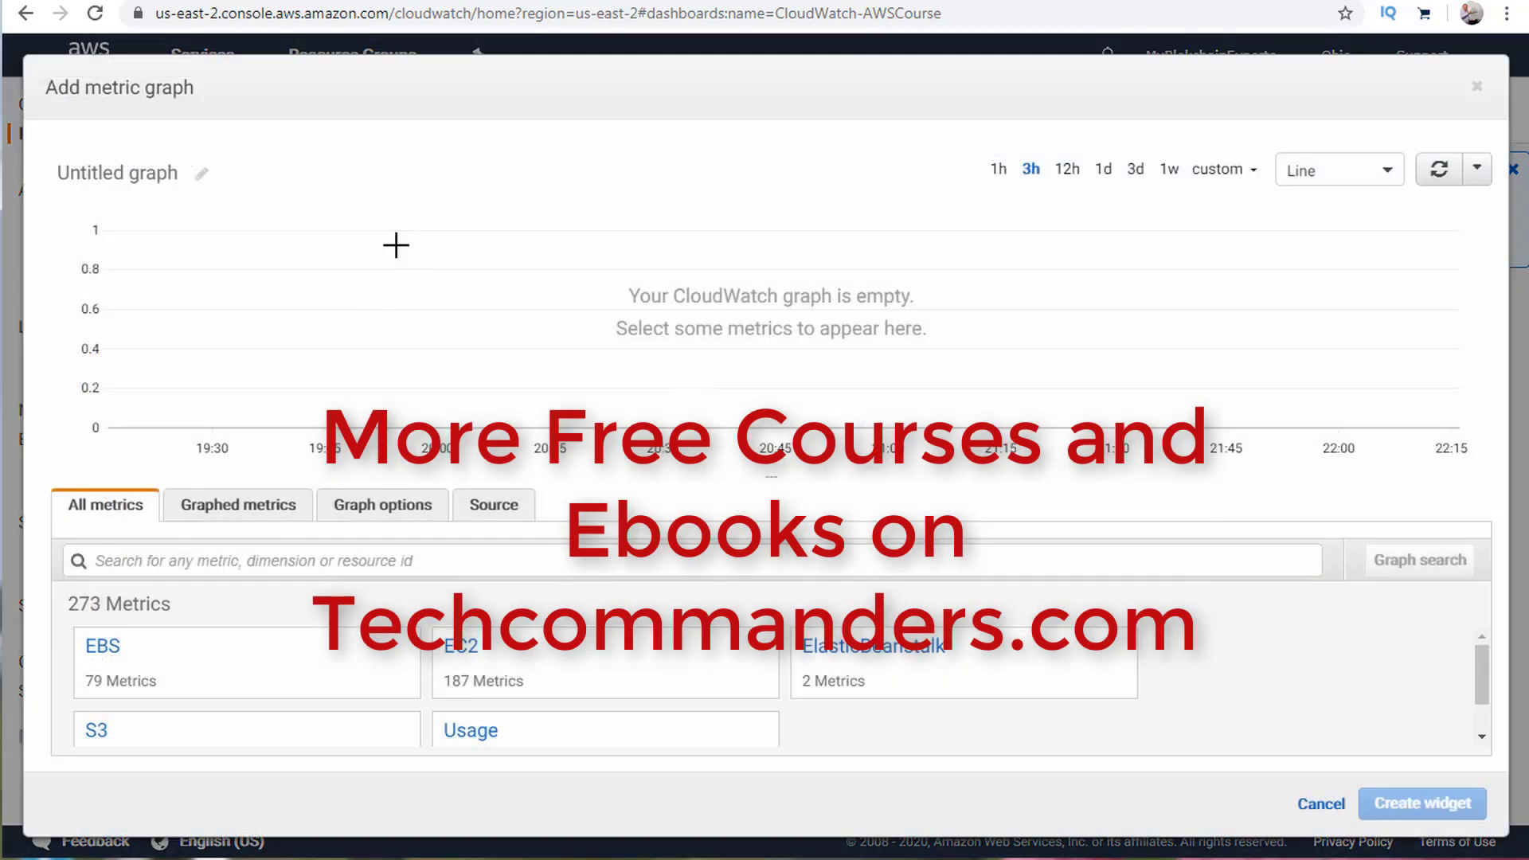
left_click(199, 175)
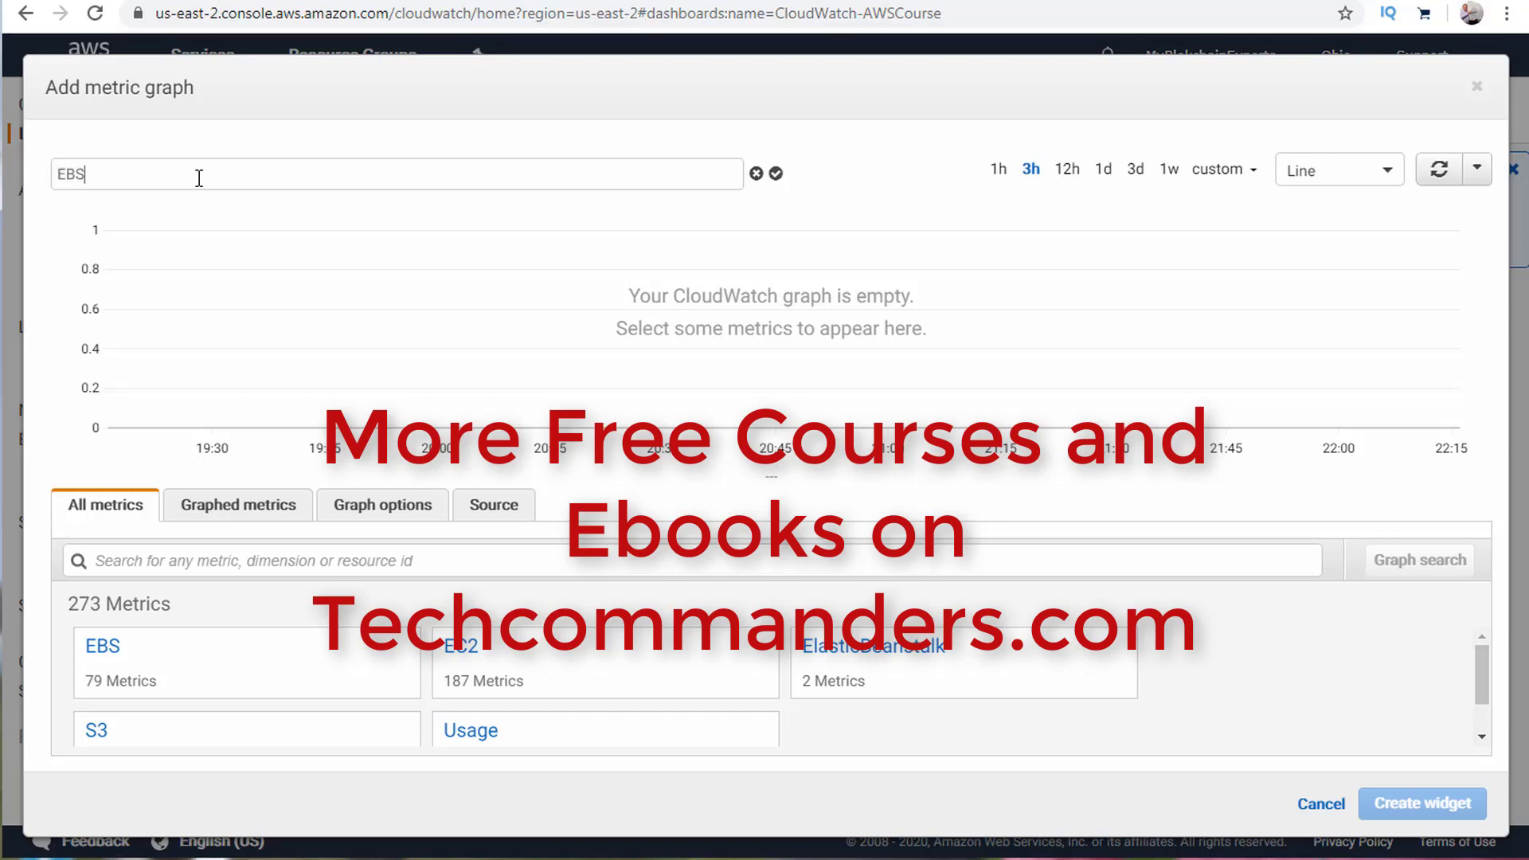
left_click(775, 173)
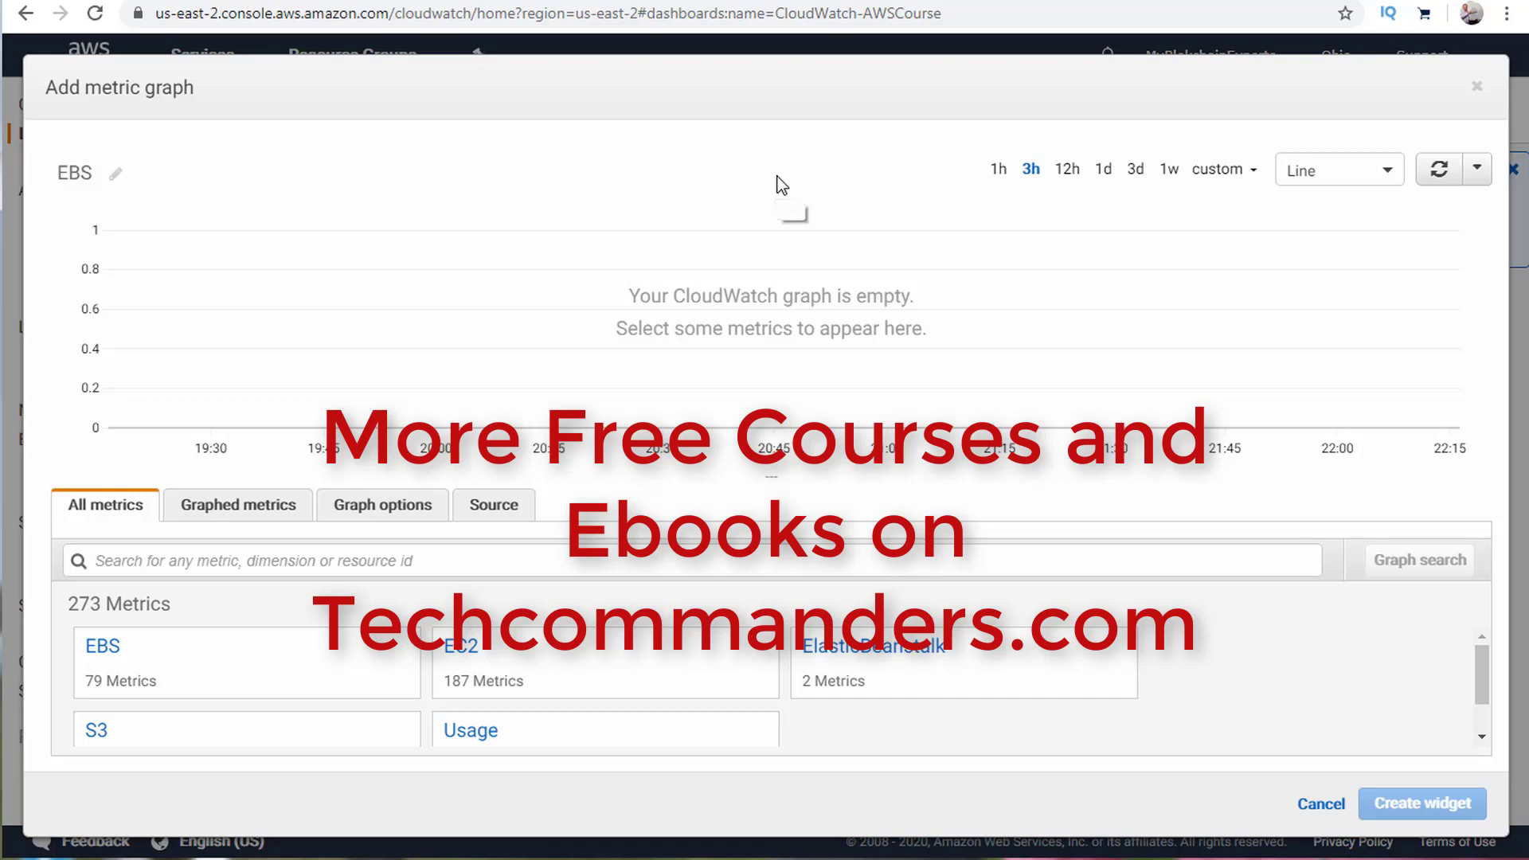
Plot the volume's VolumeReadOps from EBS Per-Volume Metrics and add the widget to the dashboard.
left_click(99, 660)
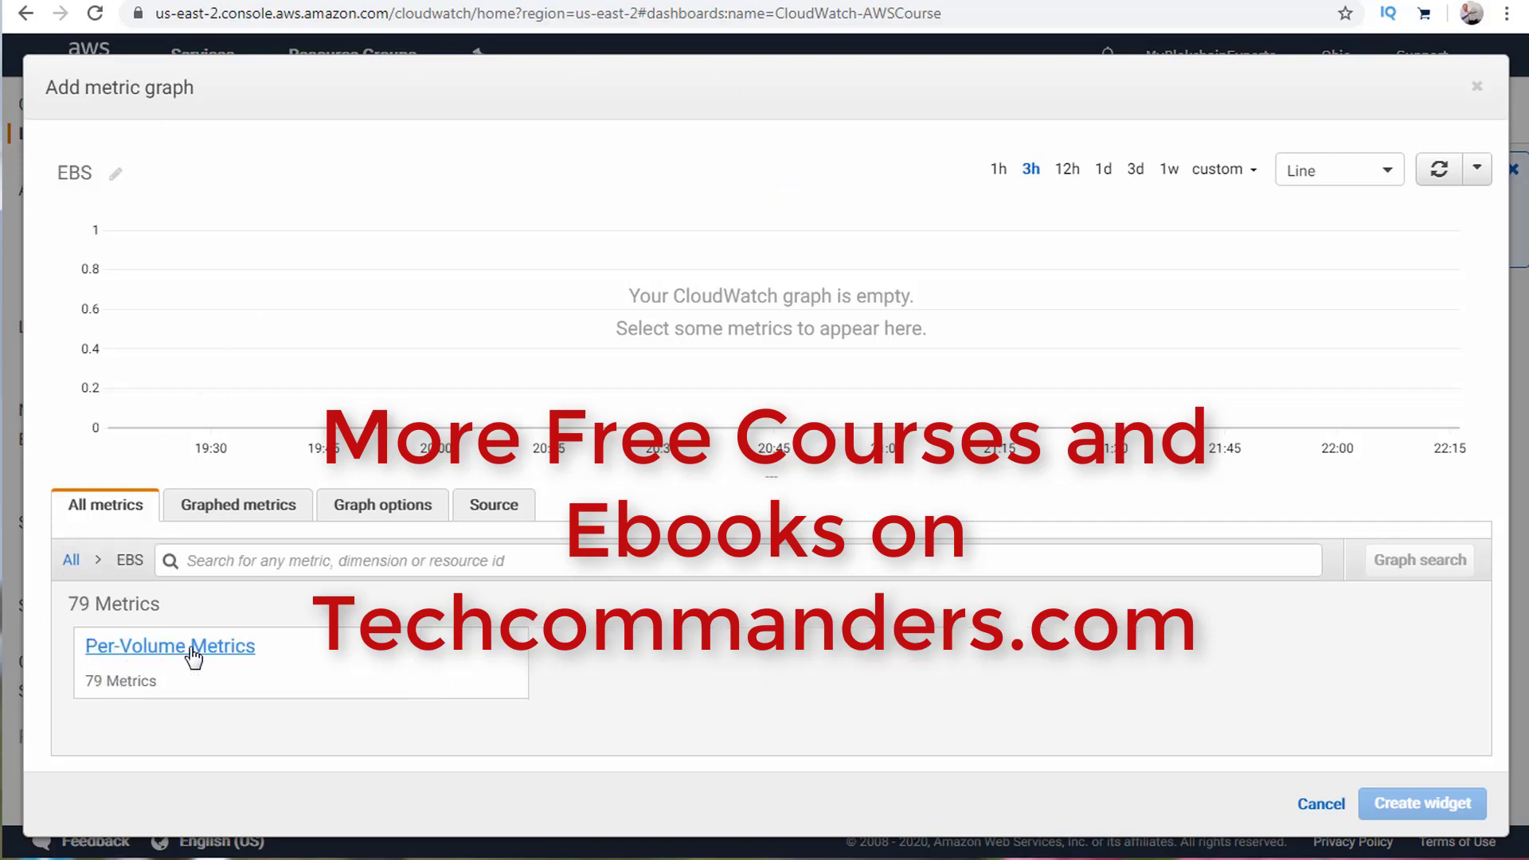
left_click(159, 659)
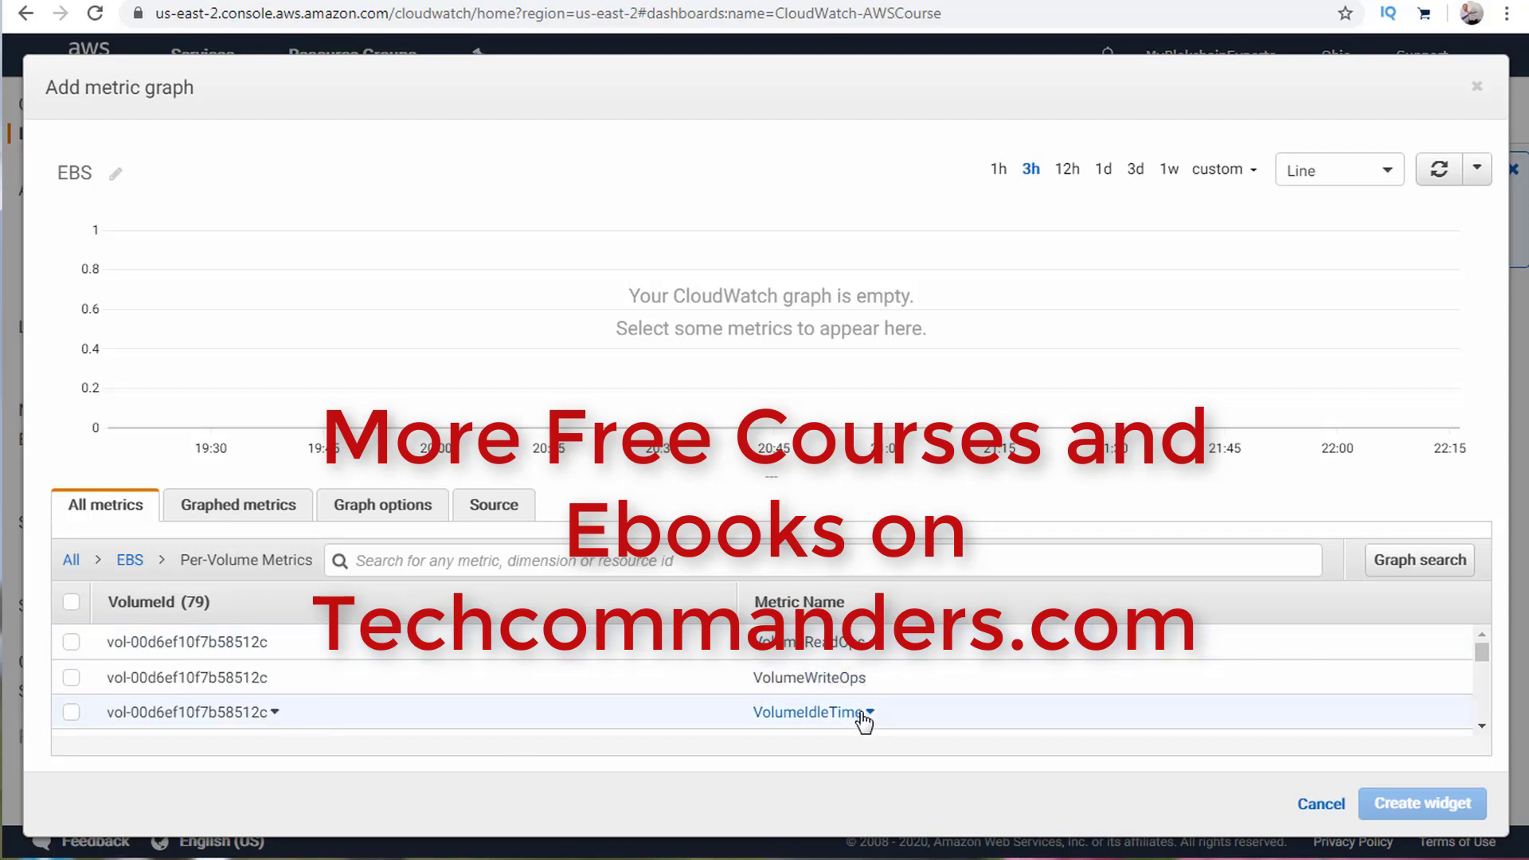
left_click(71, 642)
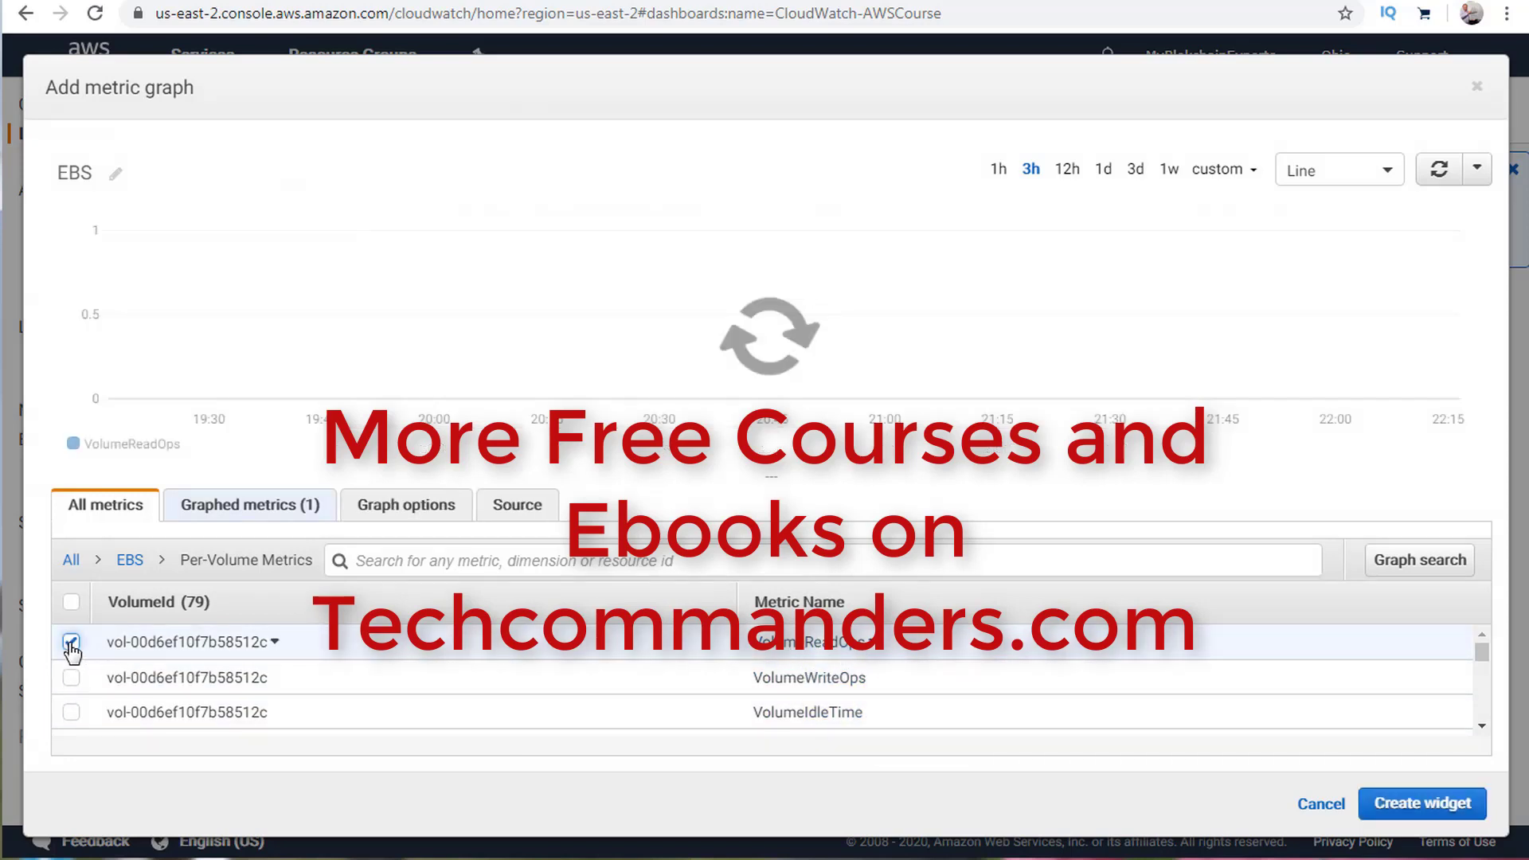
left_click(1431, 810)
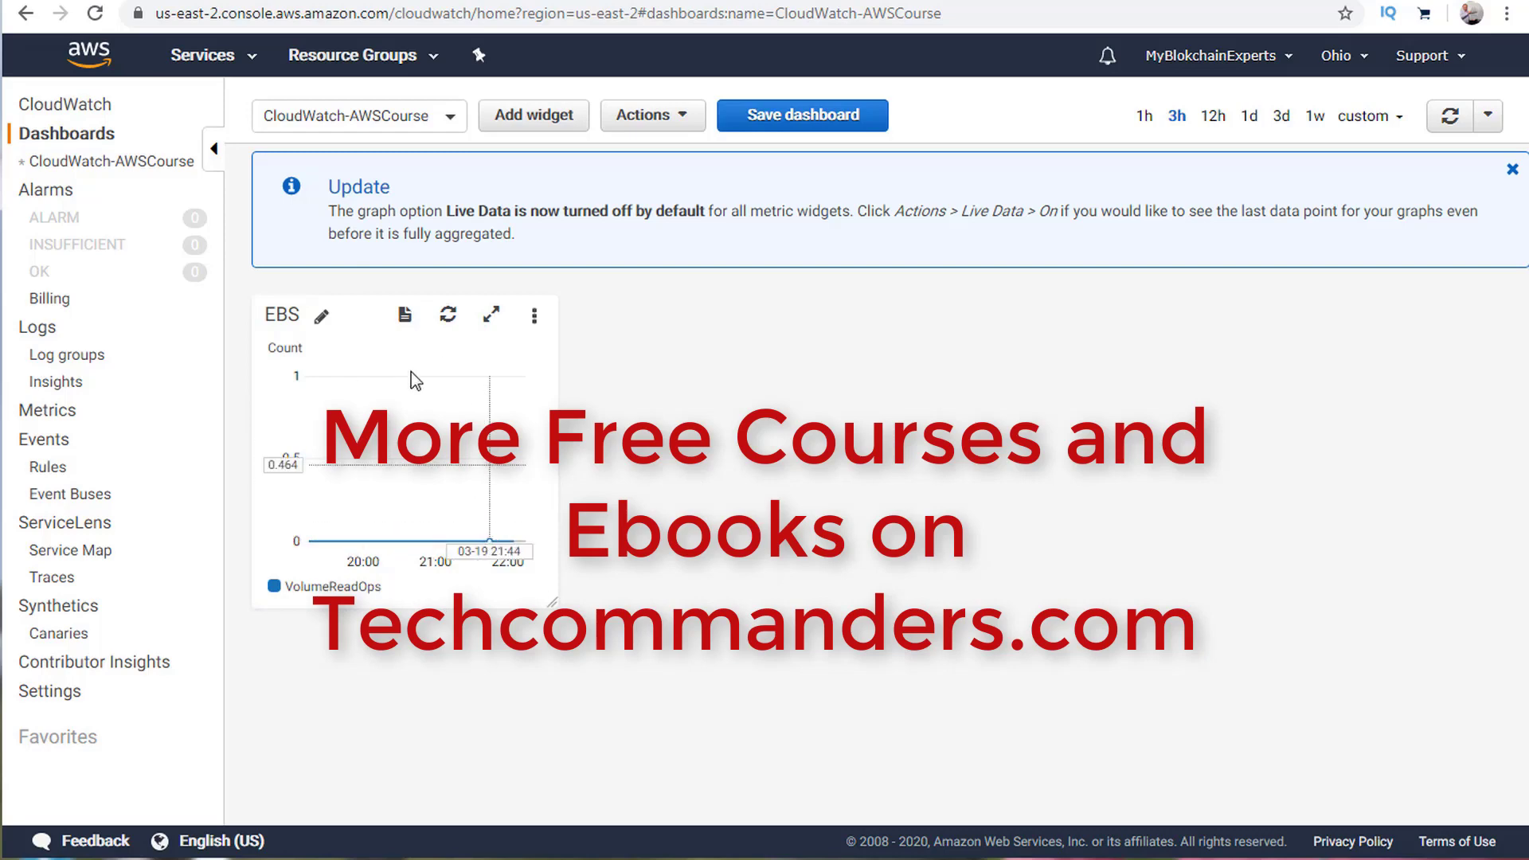
Dismiss the Live Data update notice and start configuring a new Stacked area widget.
left_click(1512, 168)
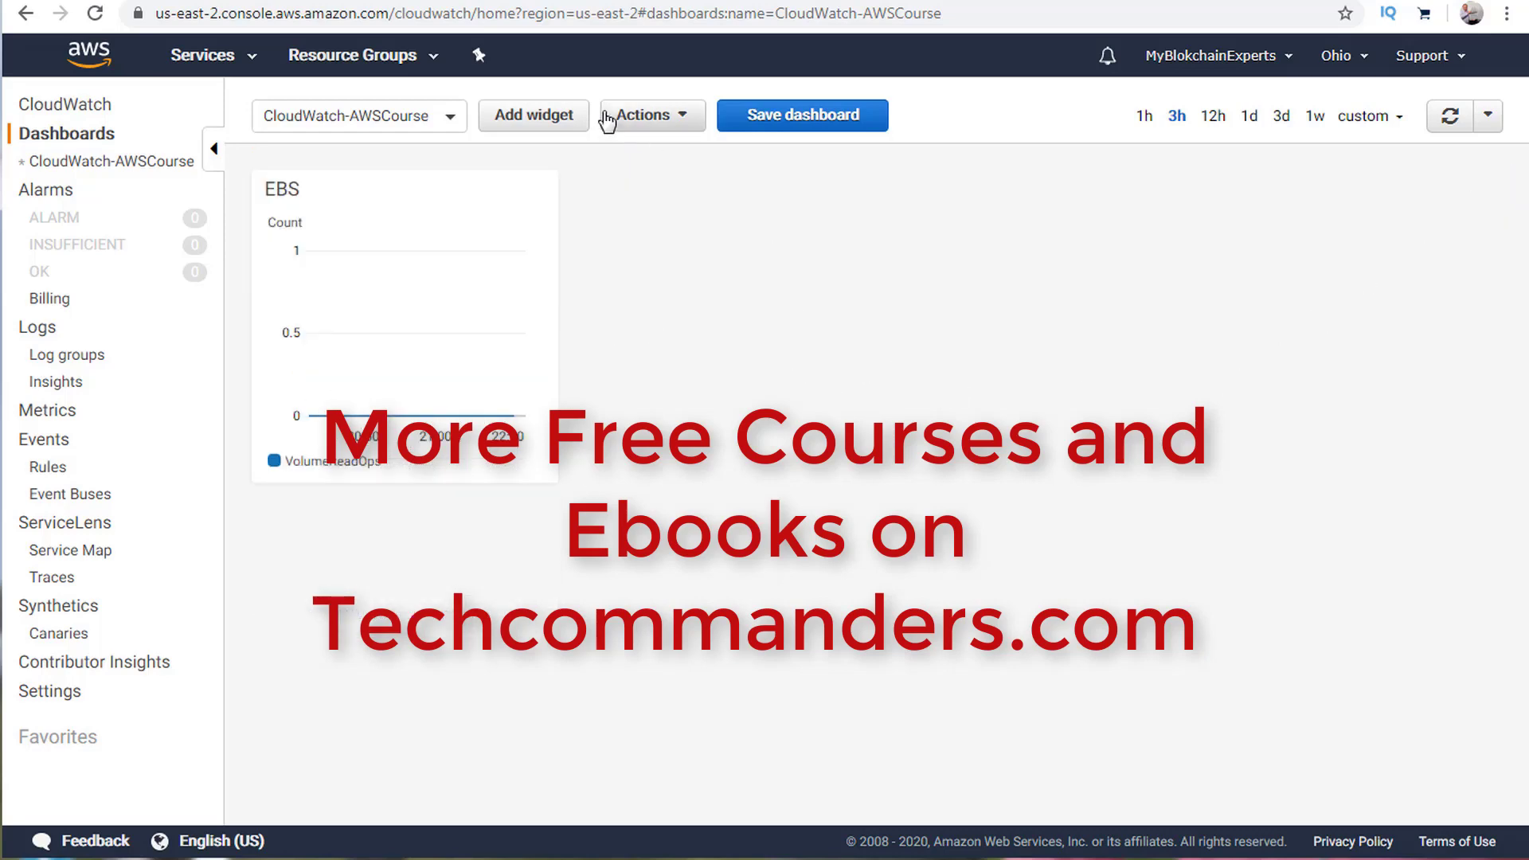
left_click(530, 117)
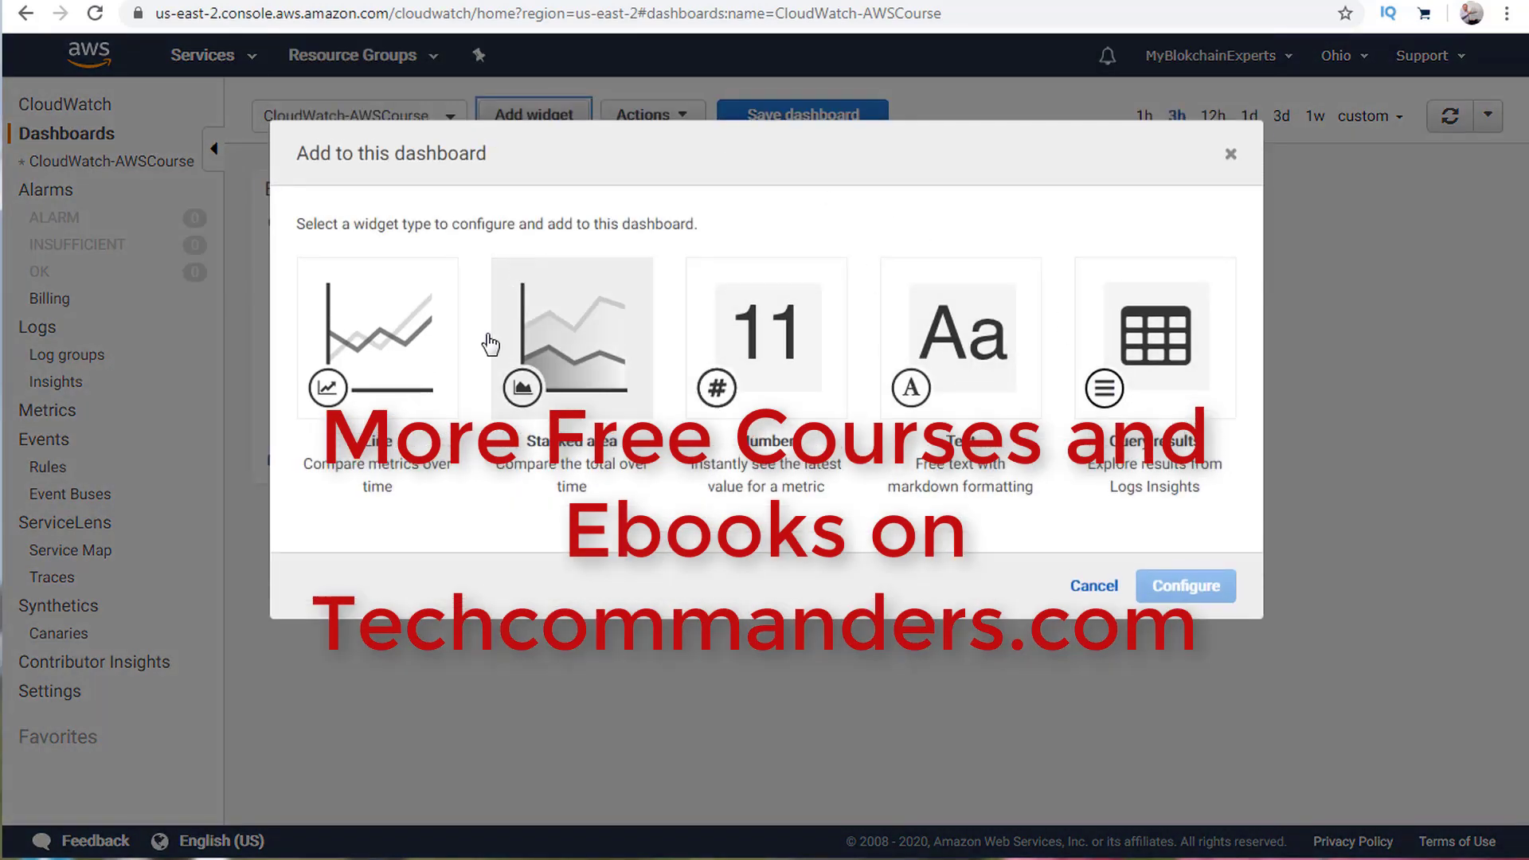
left_click(540, 443)
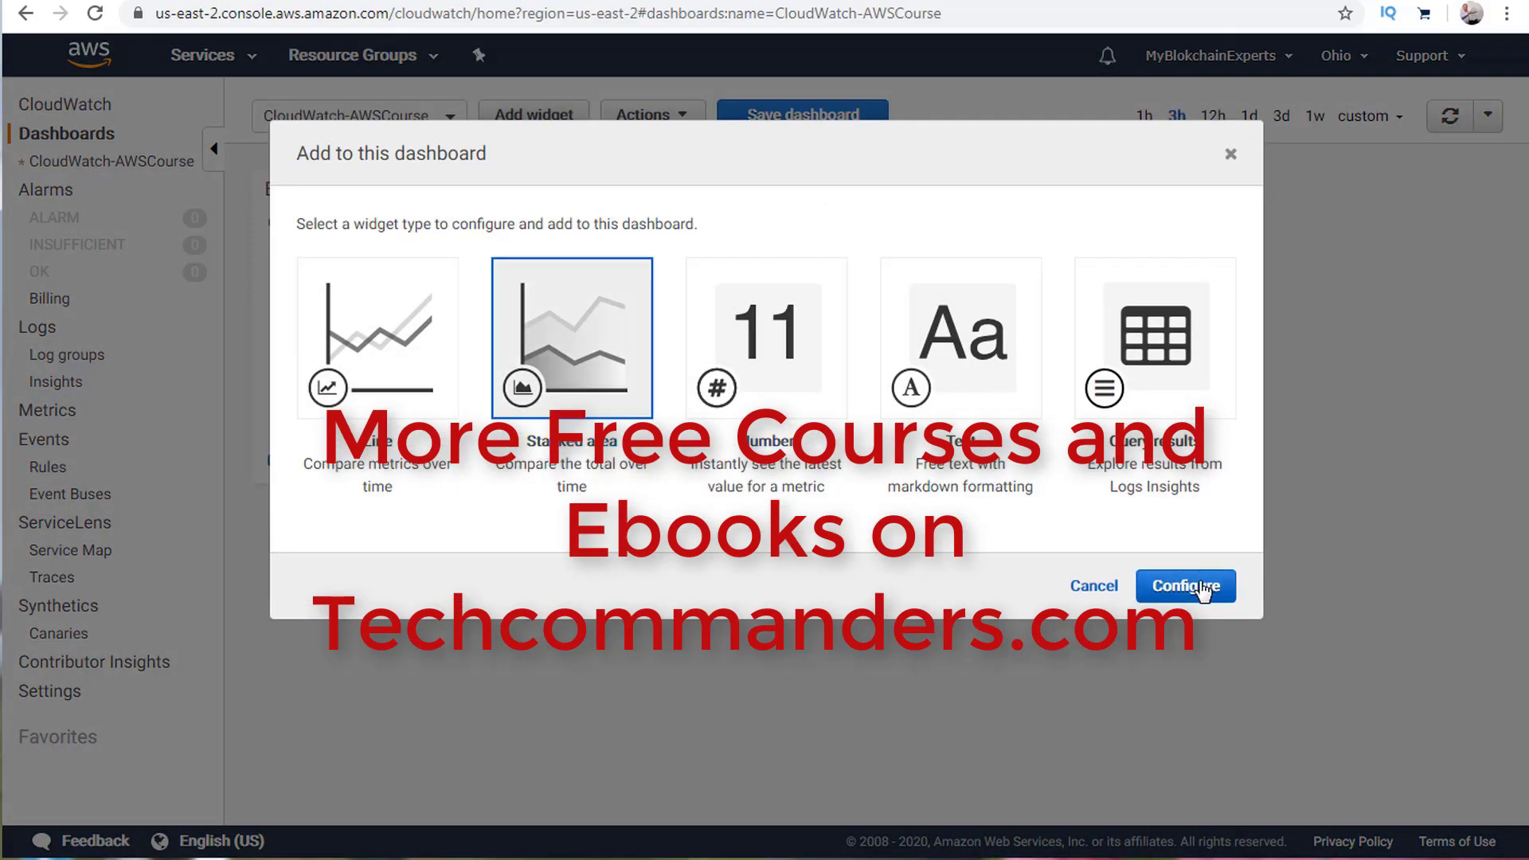
left_click(1202, 591)
Browse the 187 EC2 metrics in the All metrics list.
left_click(497, 689)
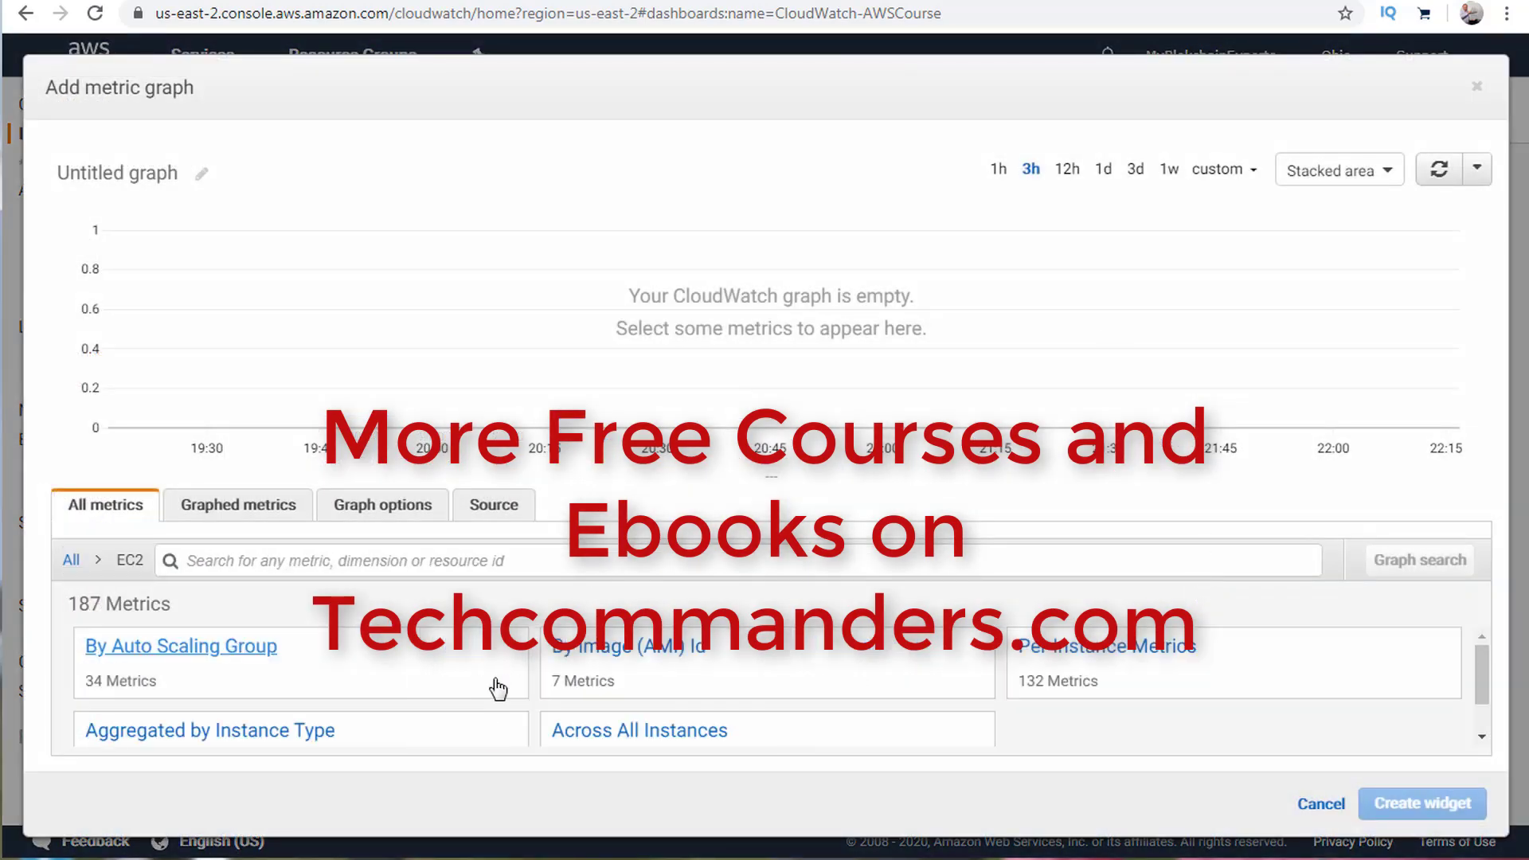
scroll(448, 702, "down", 1)
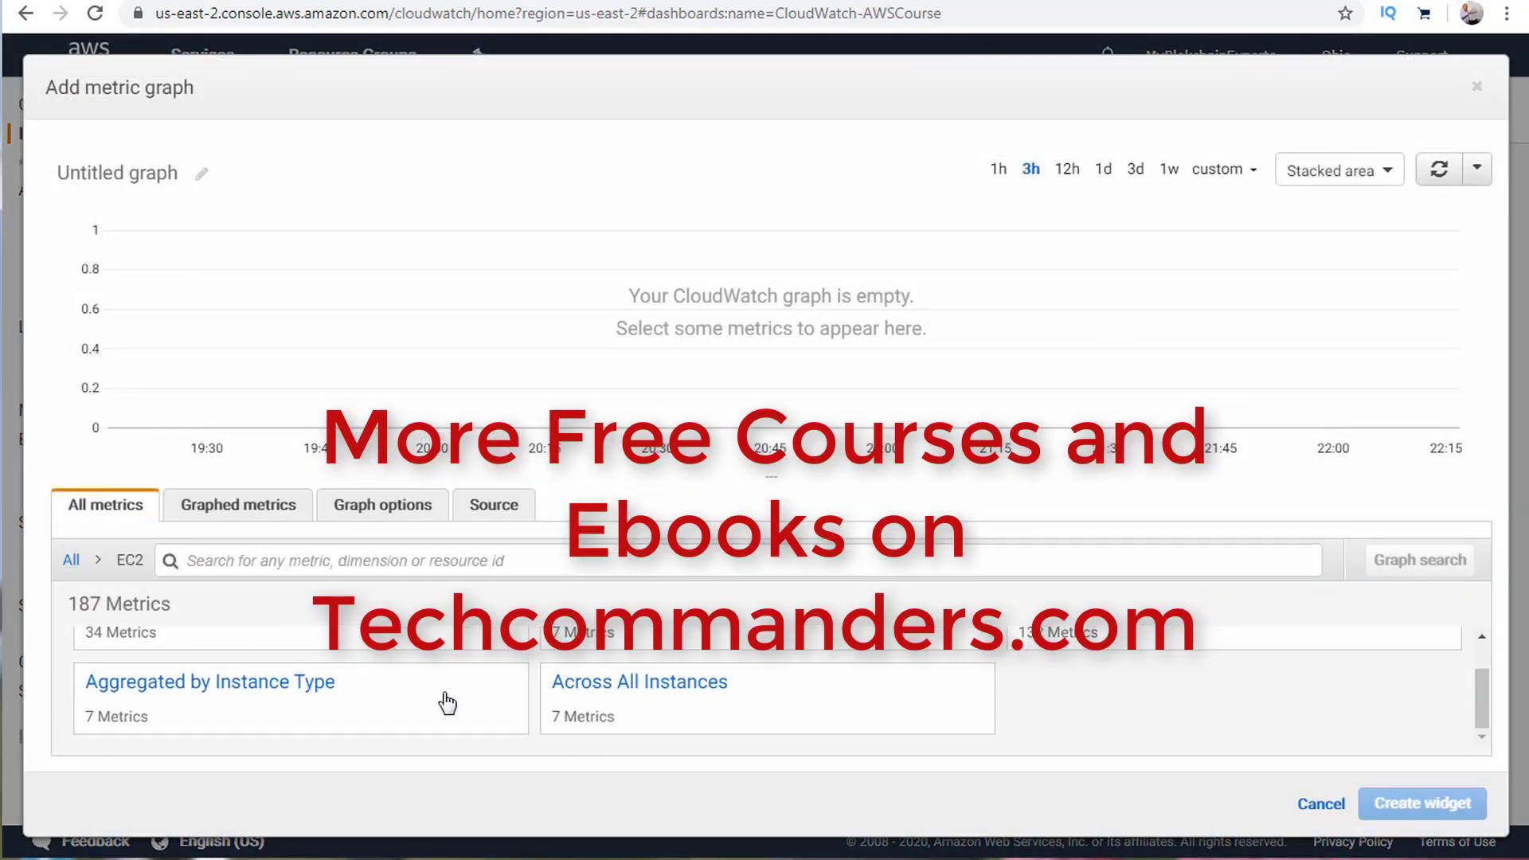
scroll(450, 695, "up", 1)
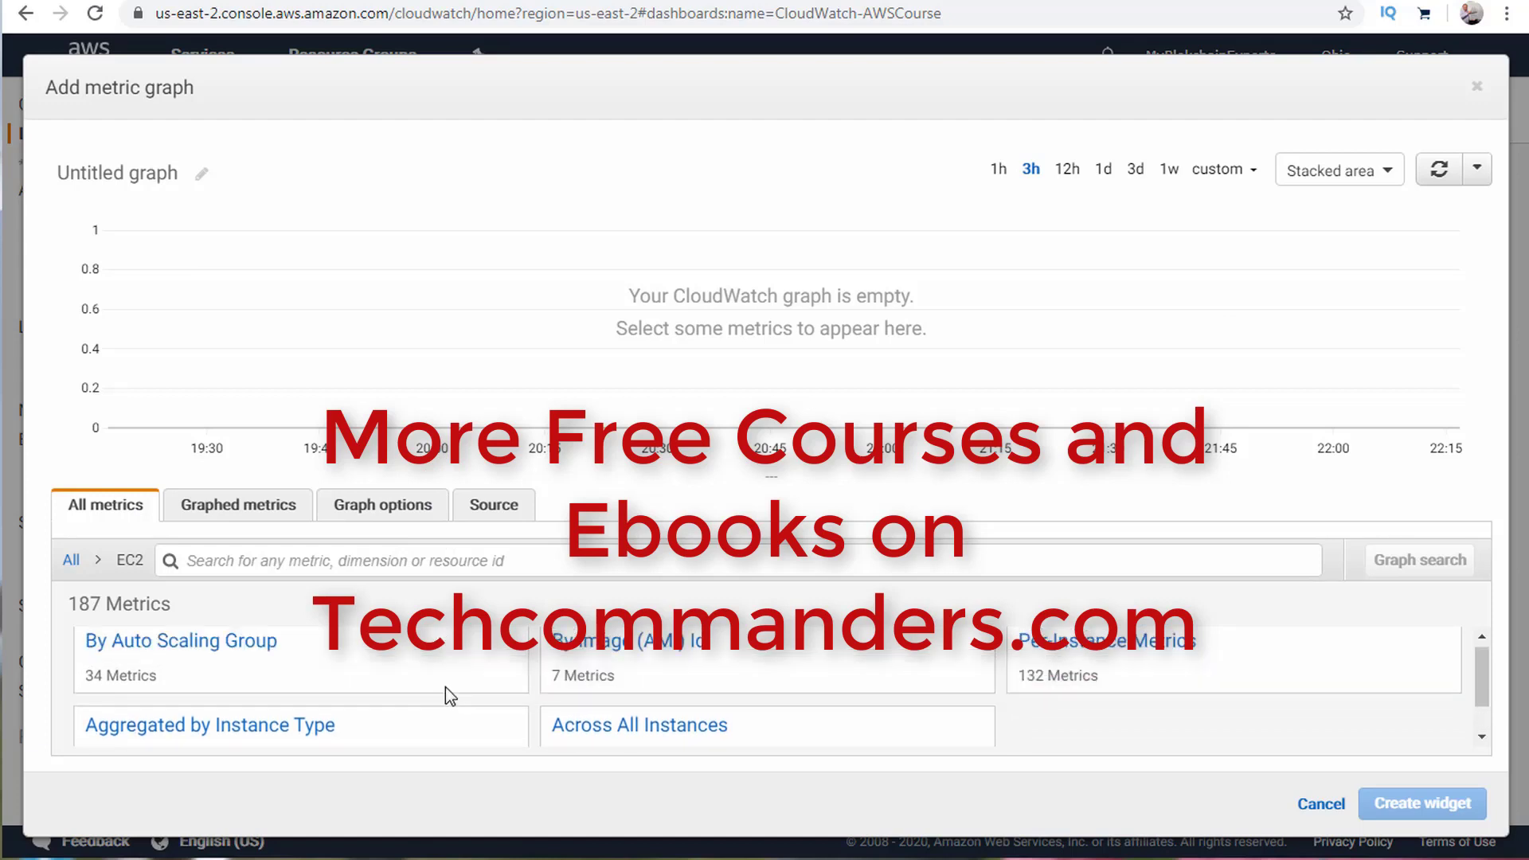
scroll(448, 695, "up", 1)
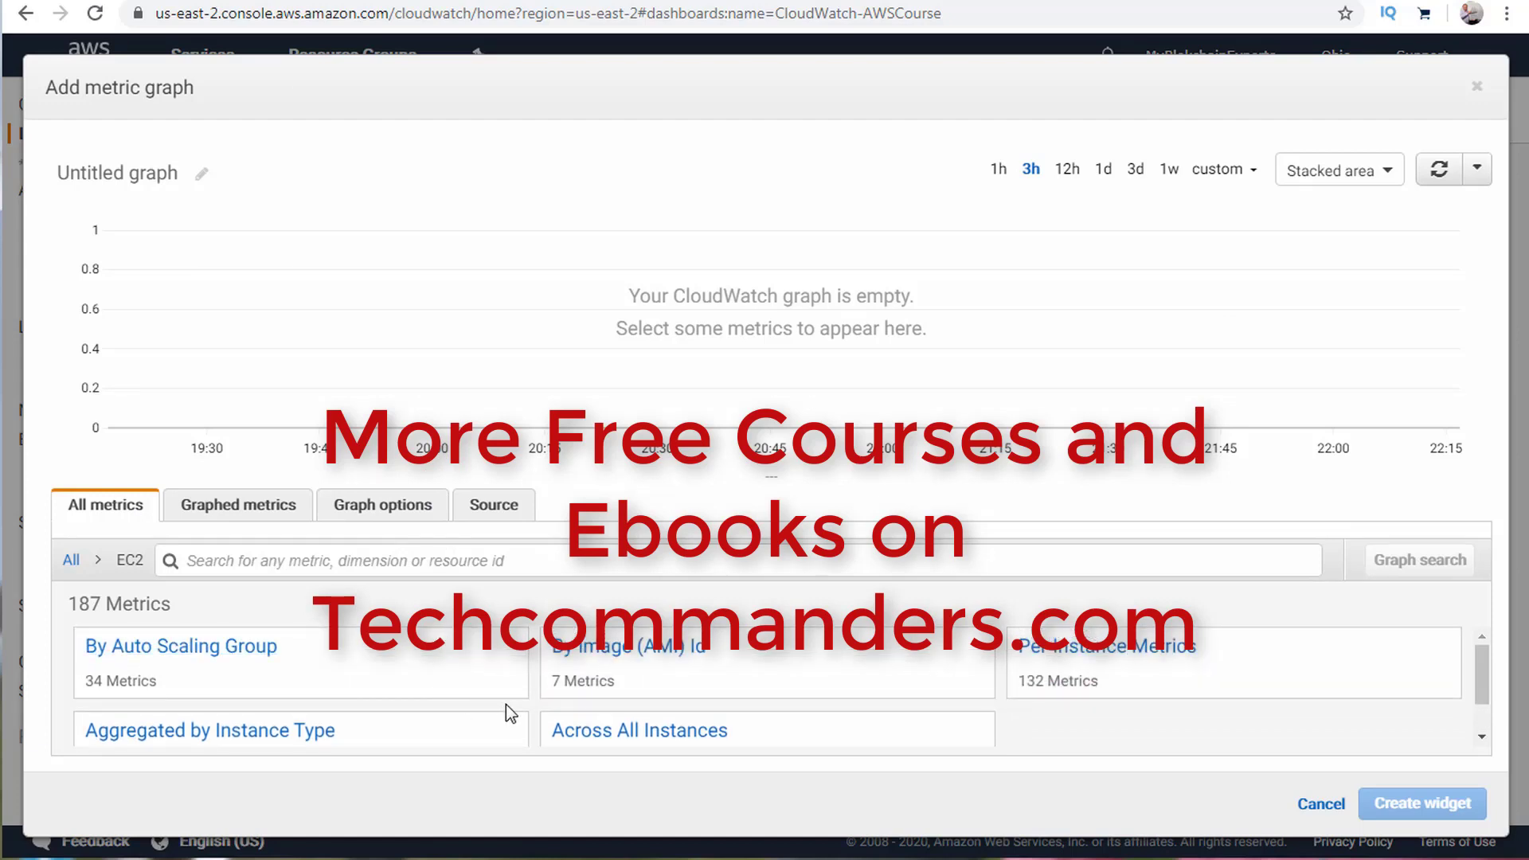
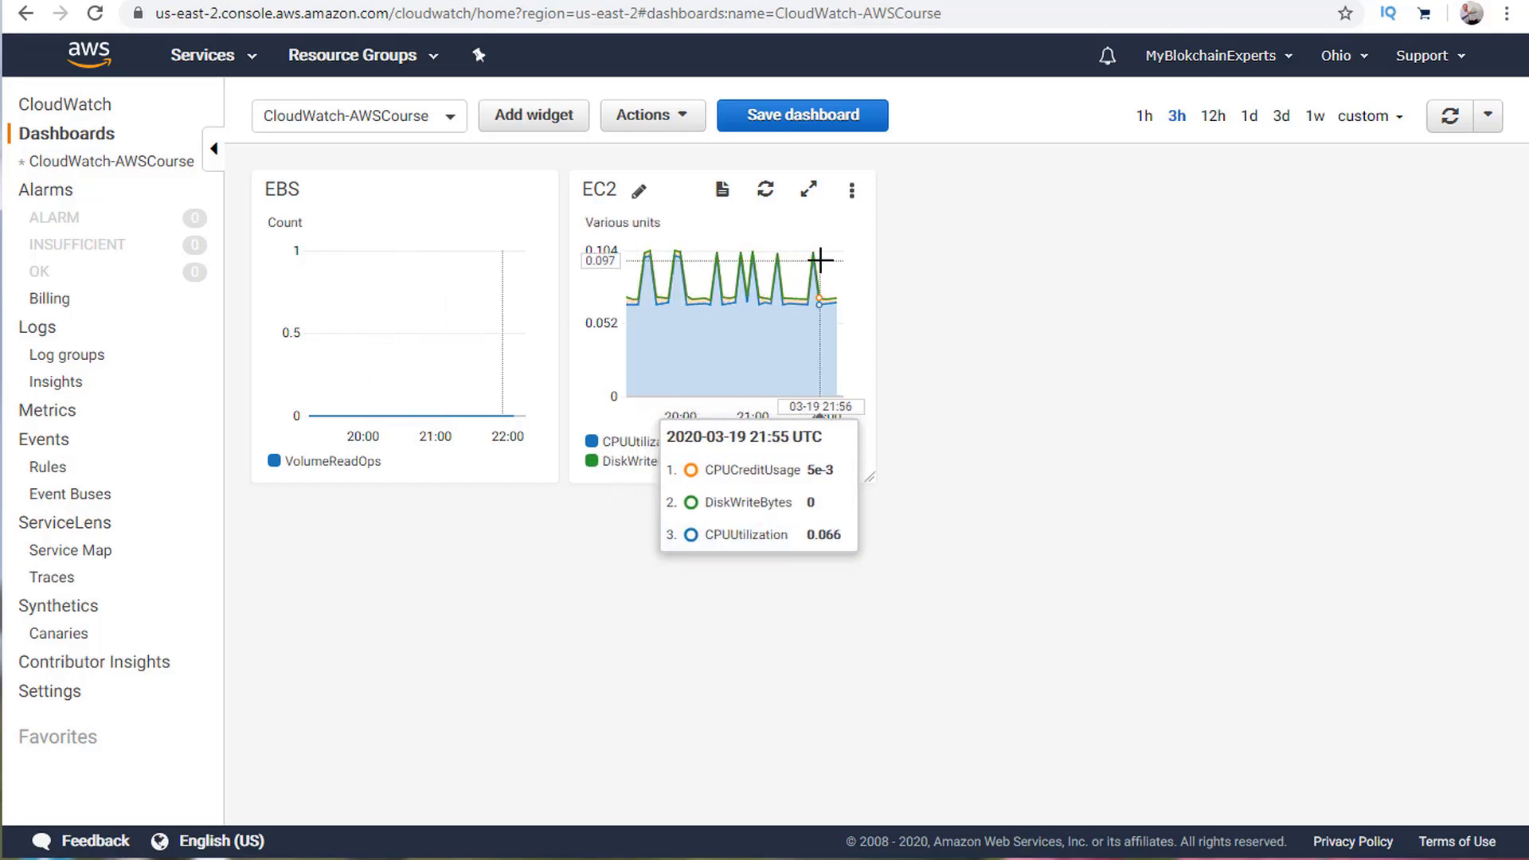
Save the CloudWatch-AWSCourse dashboard, then check the overview's resource group filter for available groups.
left_click(822, 124)
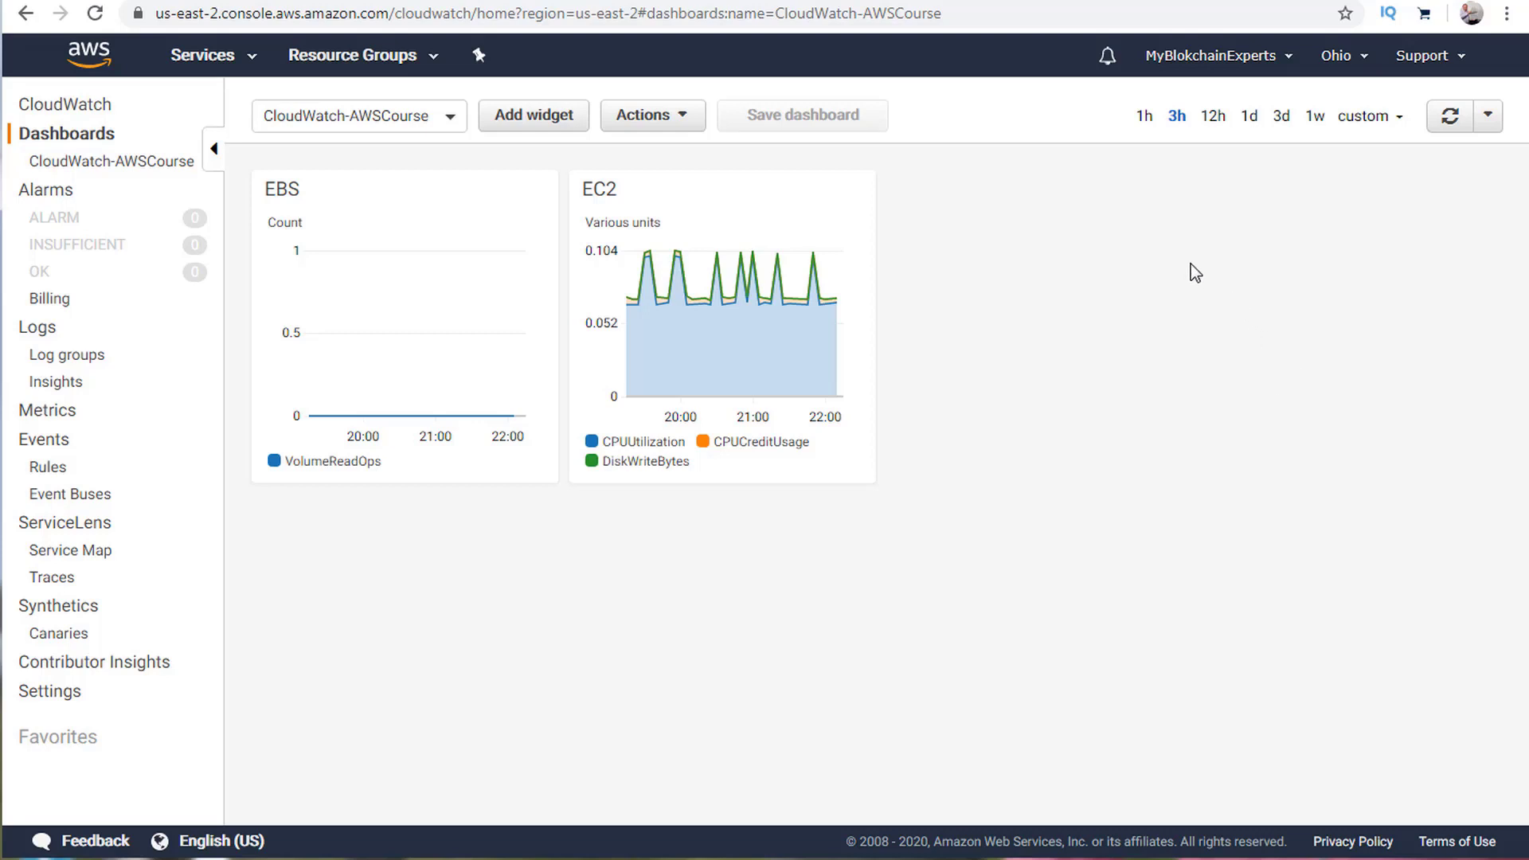
left_click(88, 114)
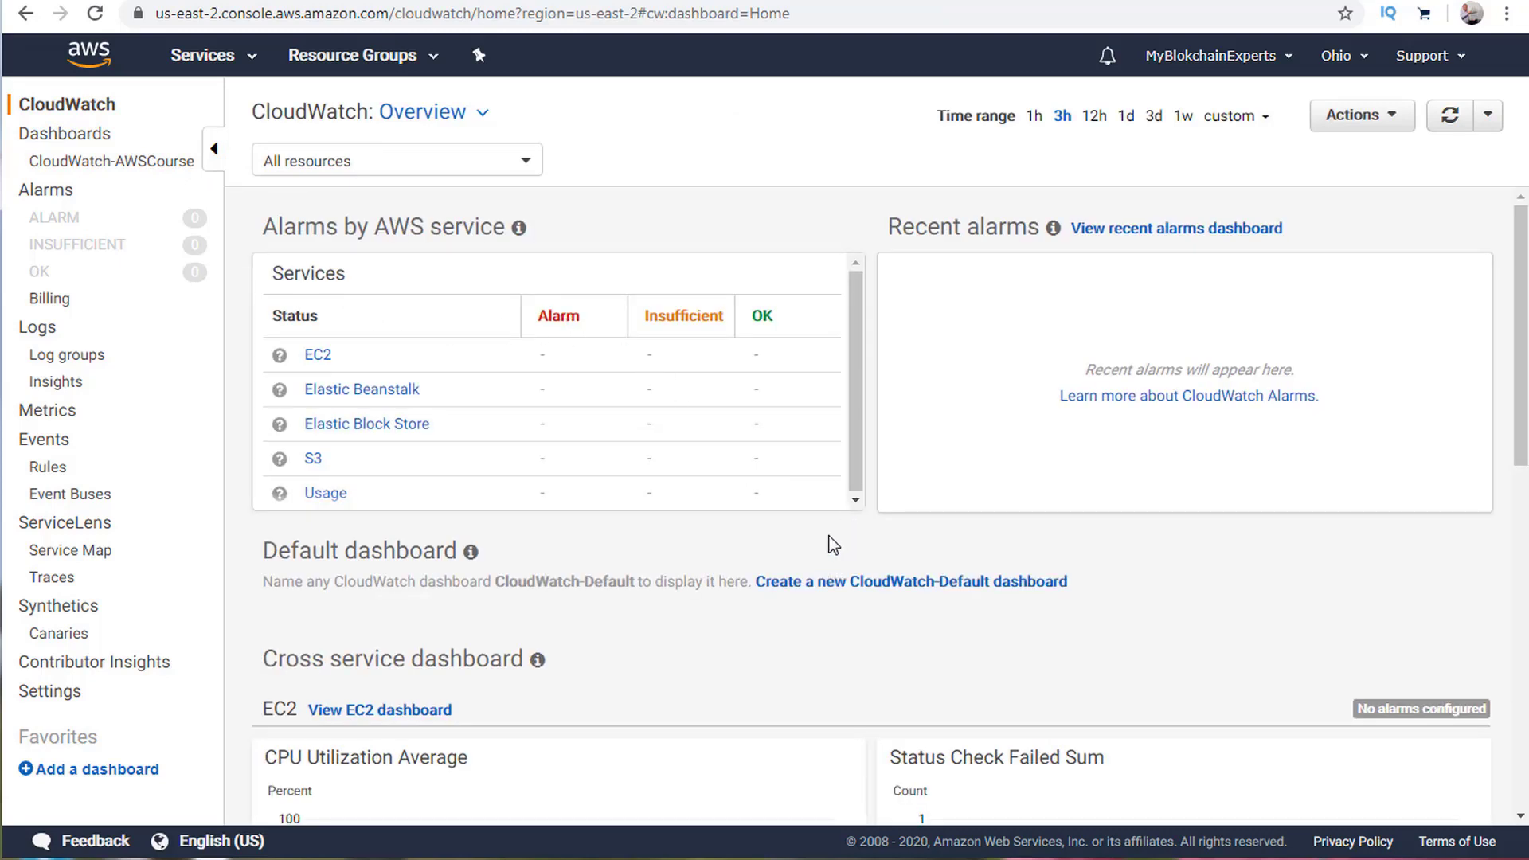
left_click(522, 168)
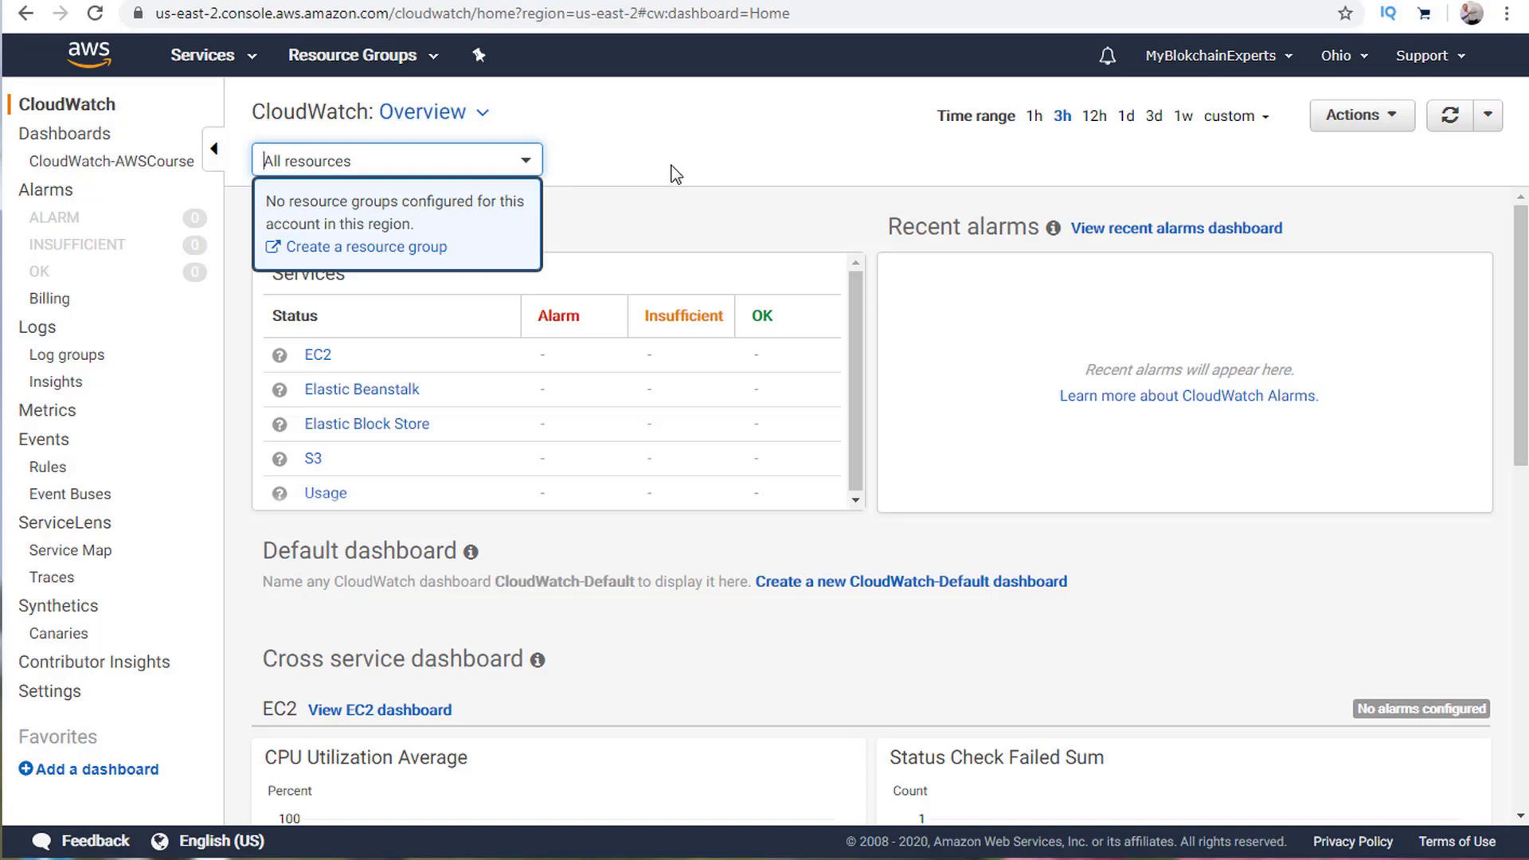
Start a new resource group and review the CloudFormation stack based group form.
left_click(350, 248)
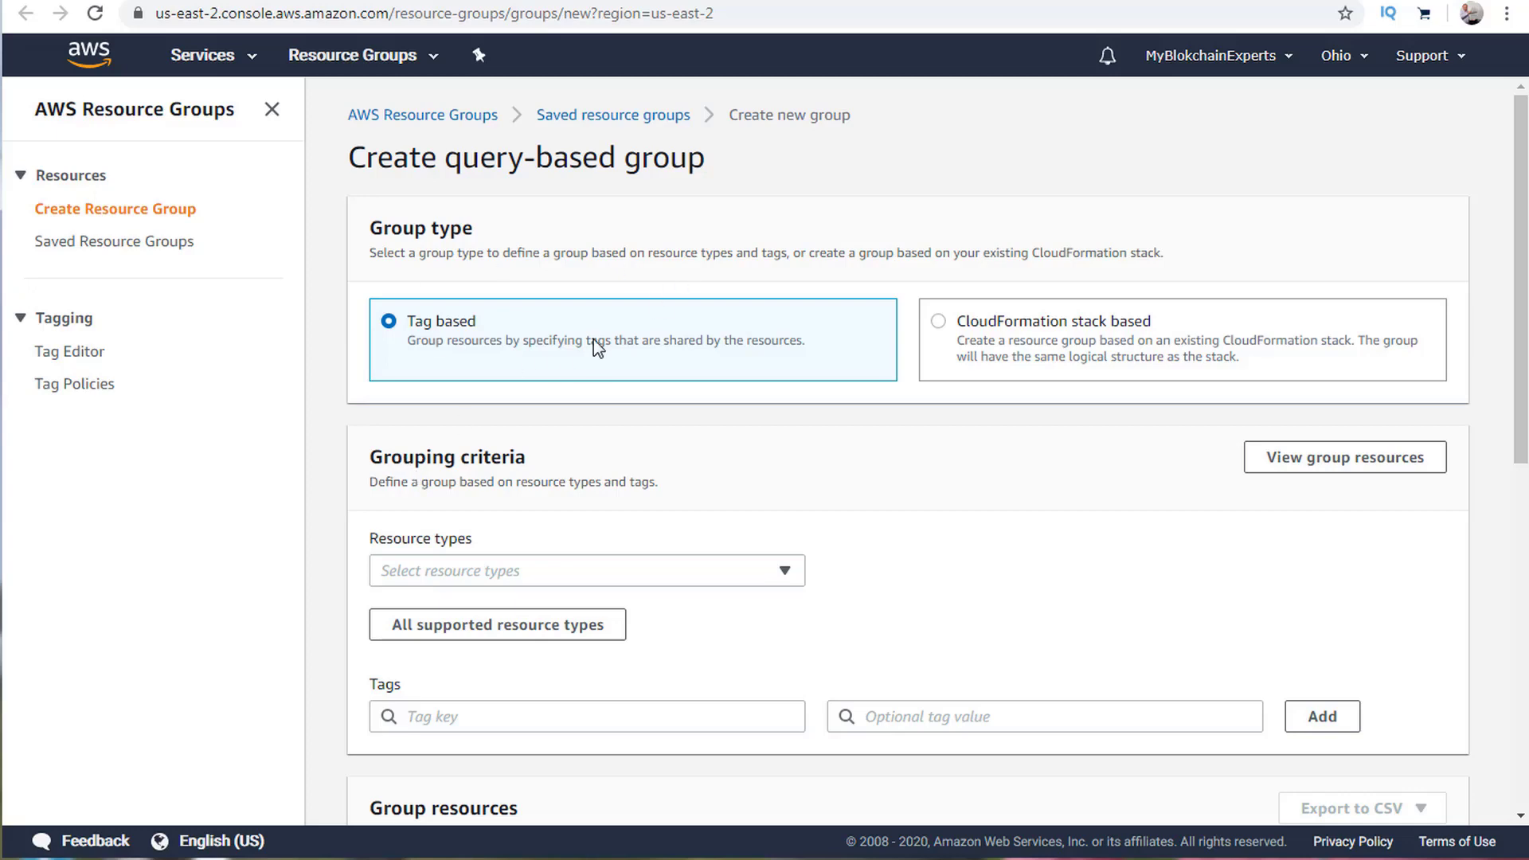
left_click(1038, 326)
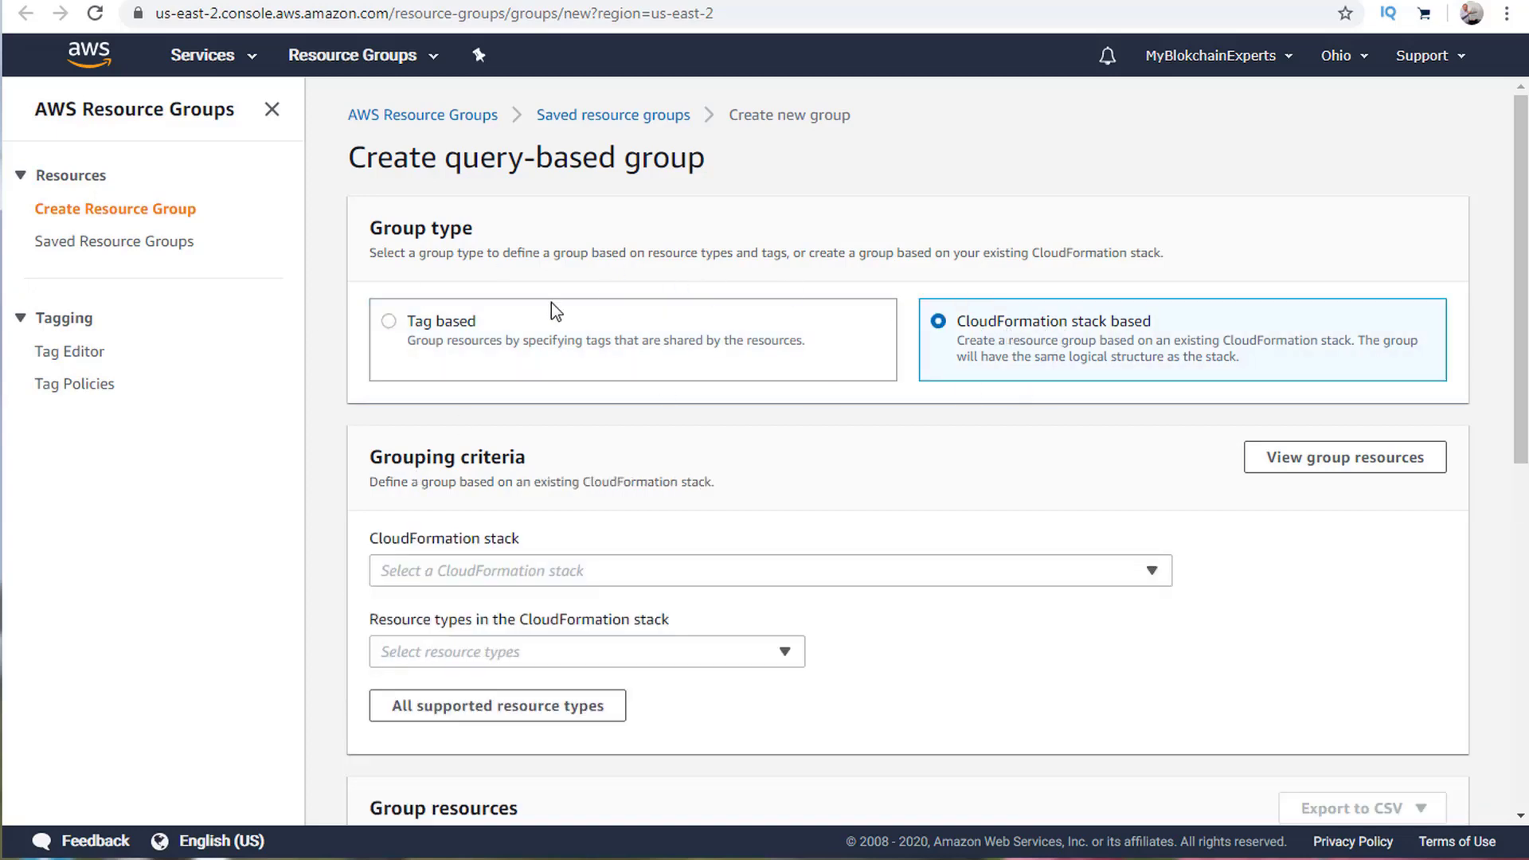
scroll(669, 474, "down", 4)
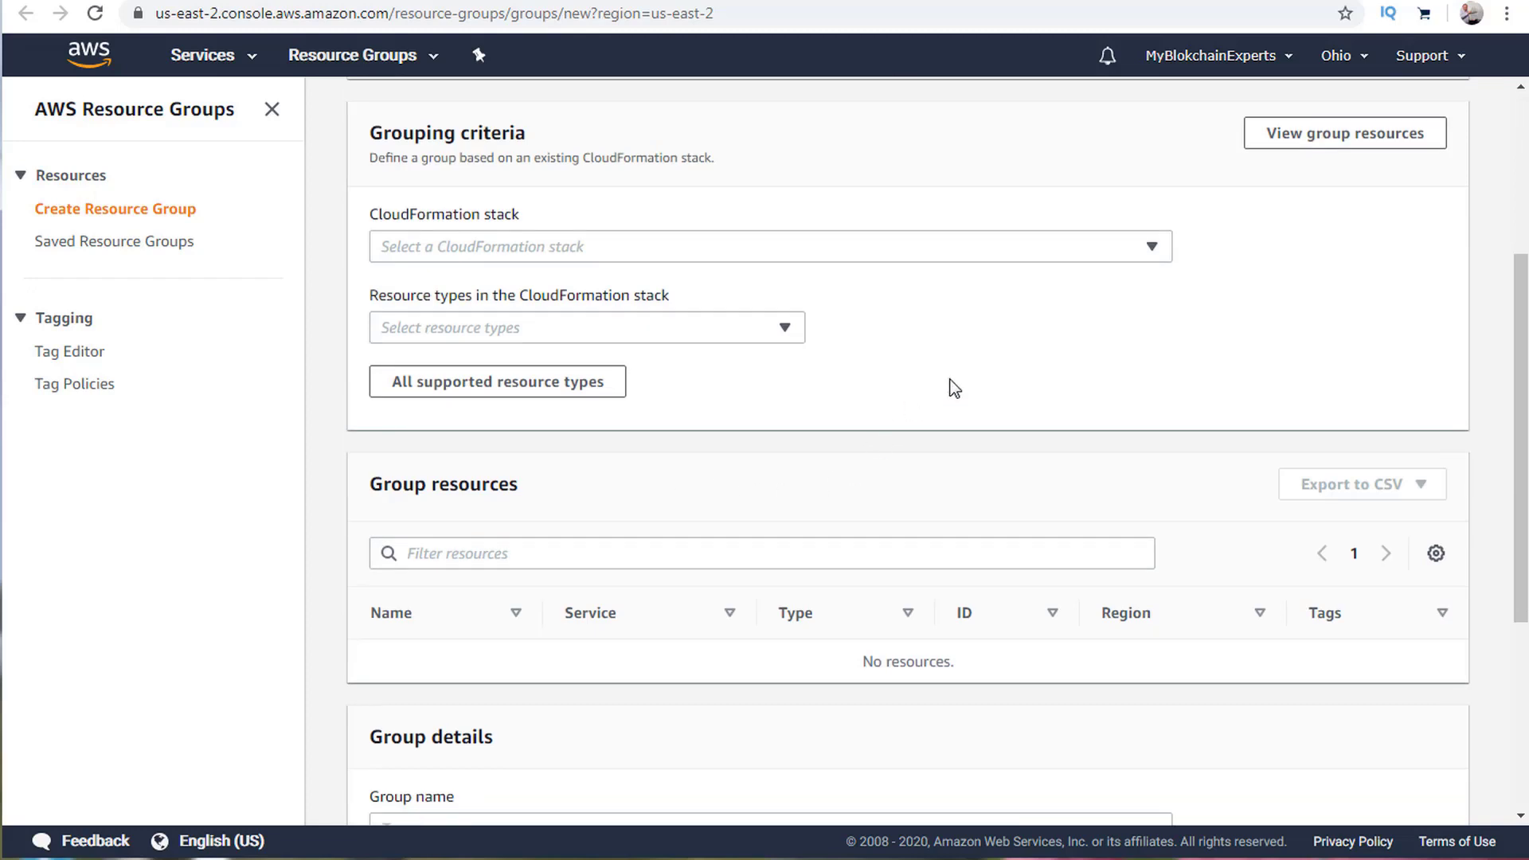
scroll(910, 326, "up", 4)
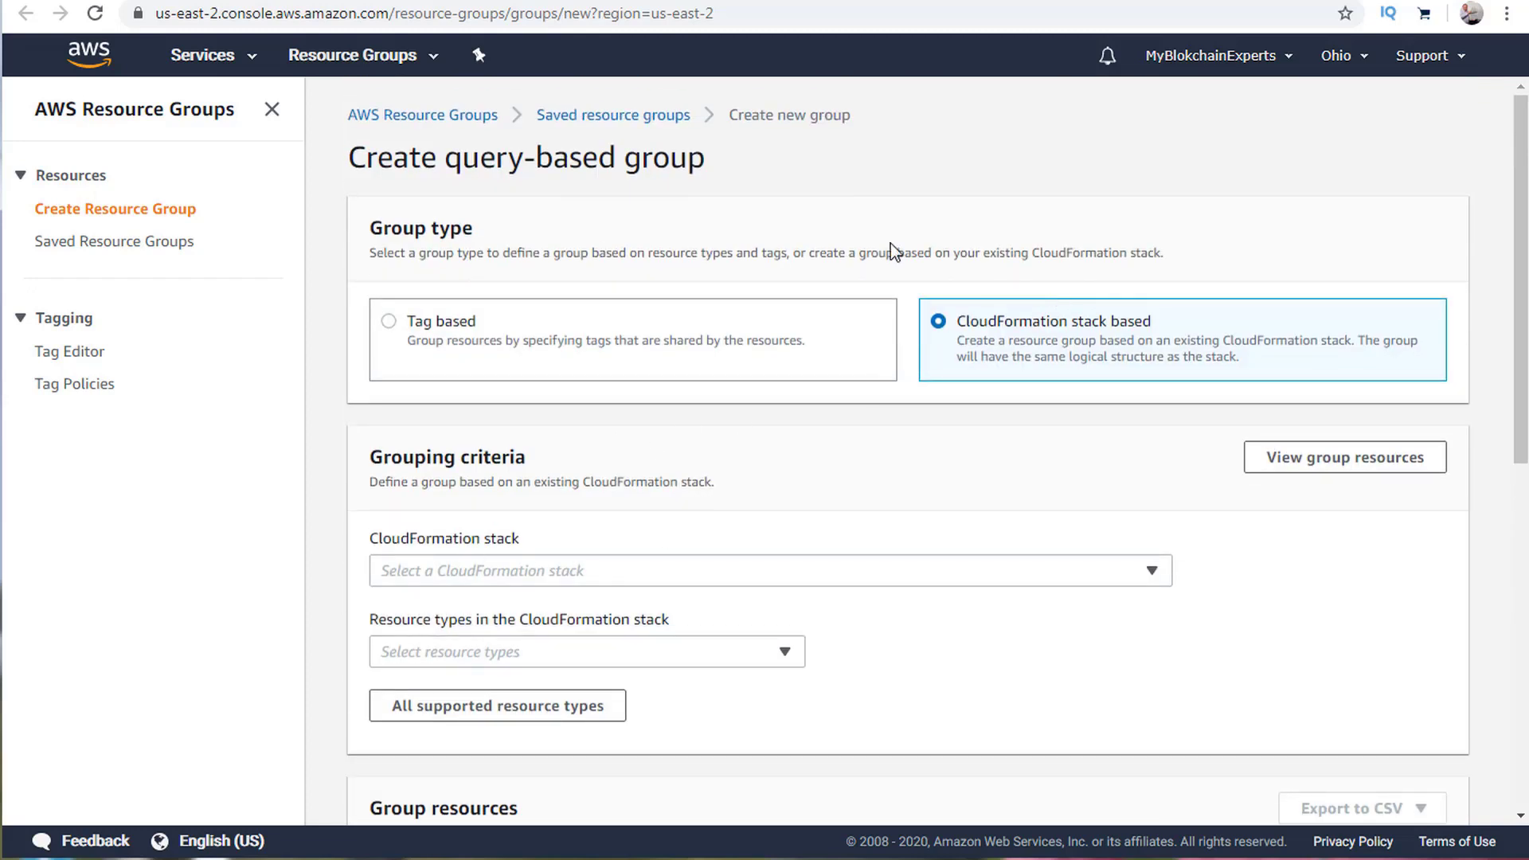
Leave Resource Groups without creating a group and return to the AWS Management Console home.
left_click(270, 111)
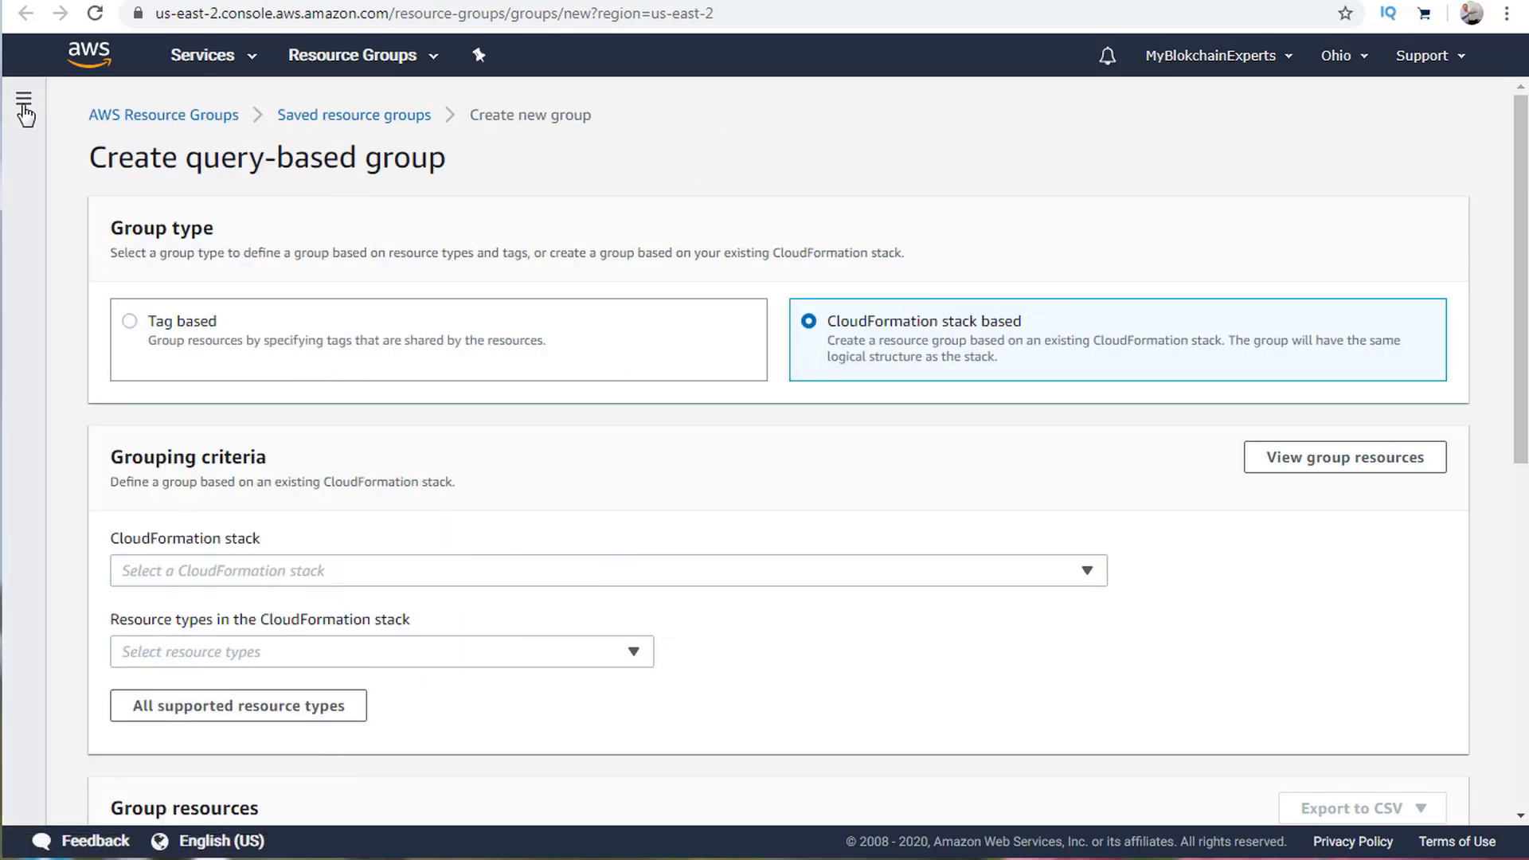
left_click(24, 99)
left_click(173, 119)
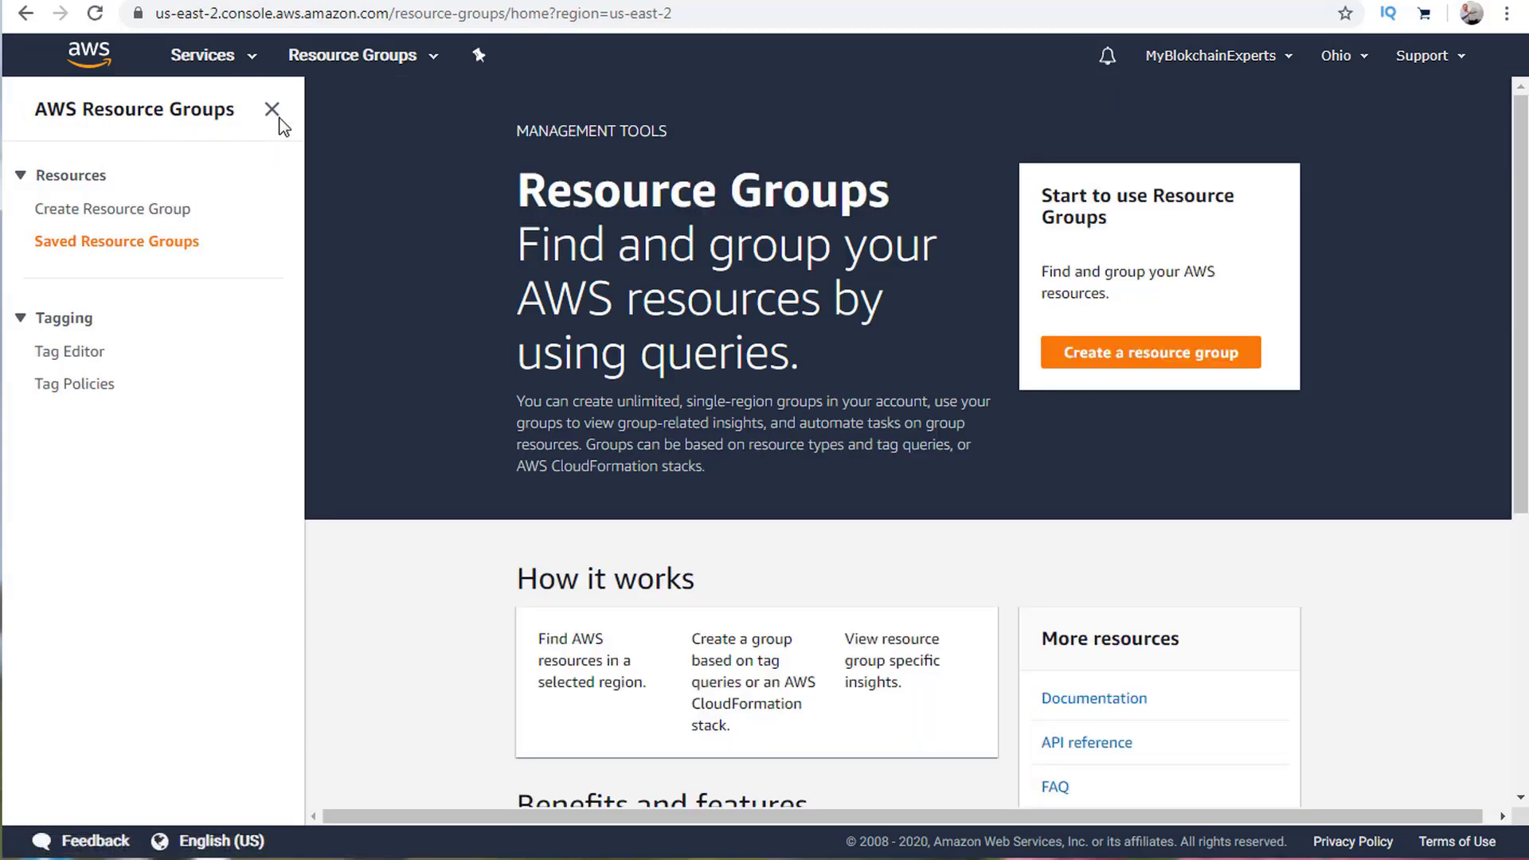
left_click(85, 62)
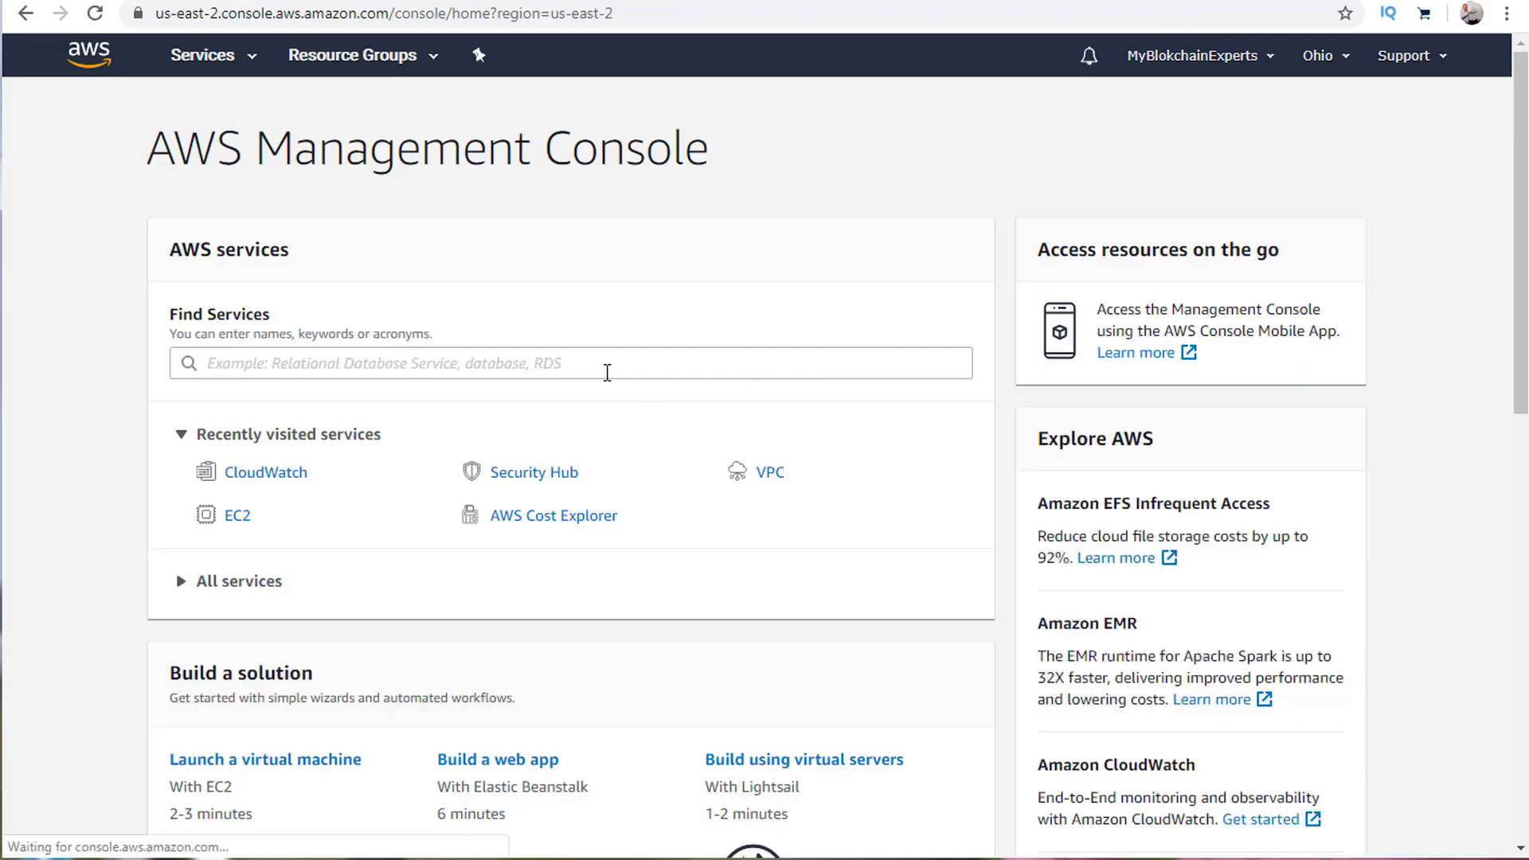
Open CloudWatch's EC2 service dashboard with CPU, disk, network and status-check charts, and list its views.
left_click(285, 476)
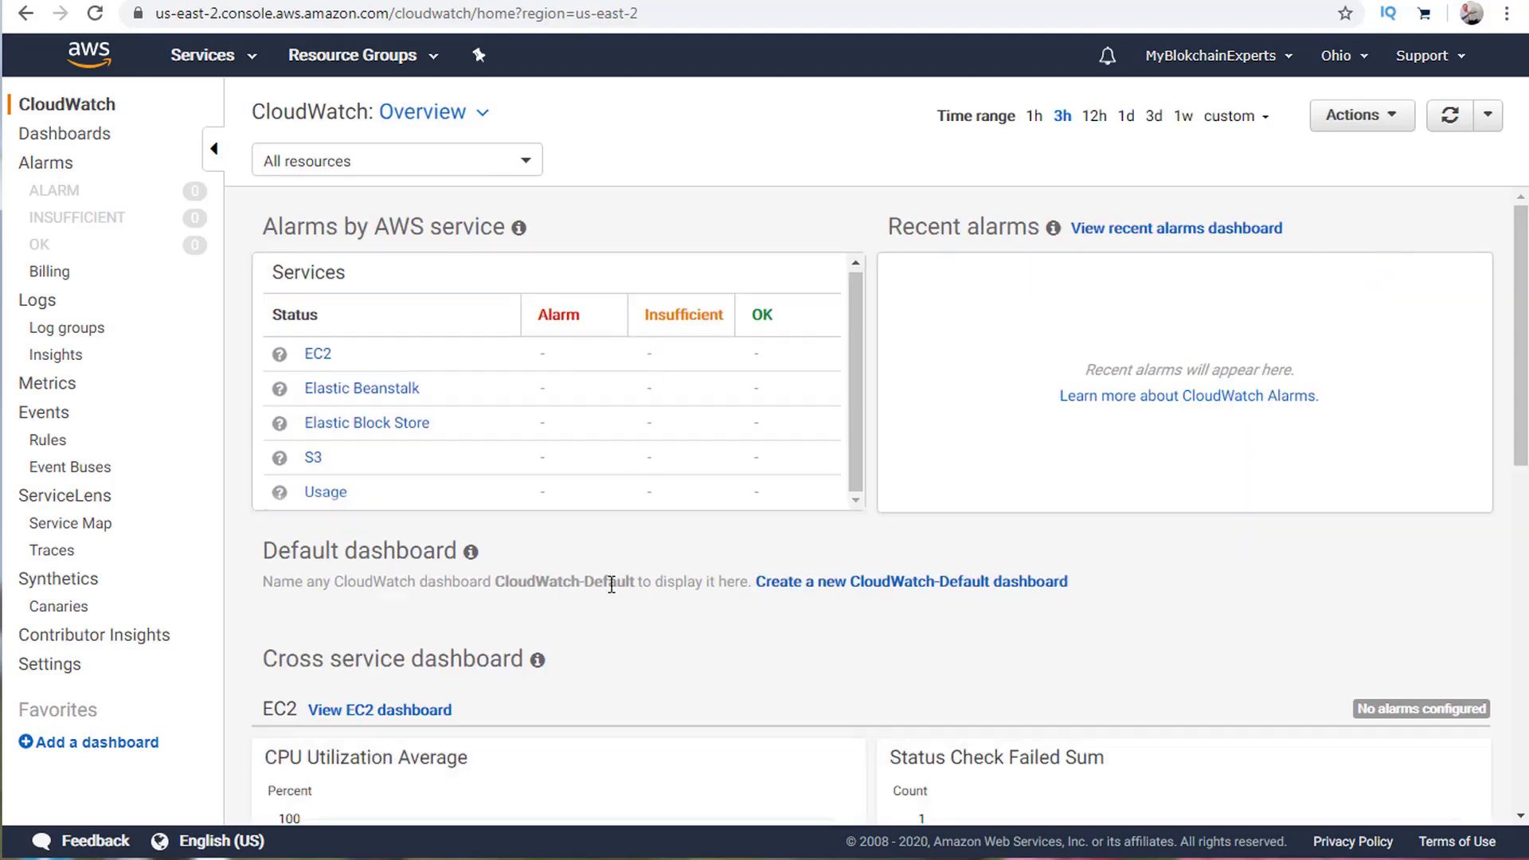
scroll(700, 529, "down", 7)
scroll(693, 456, "up", 4)
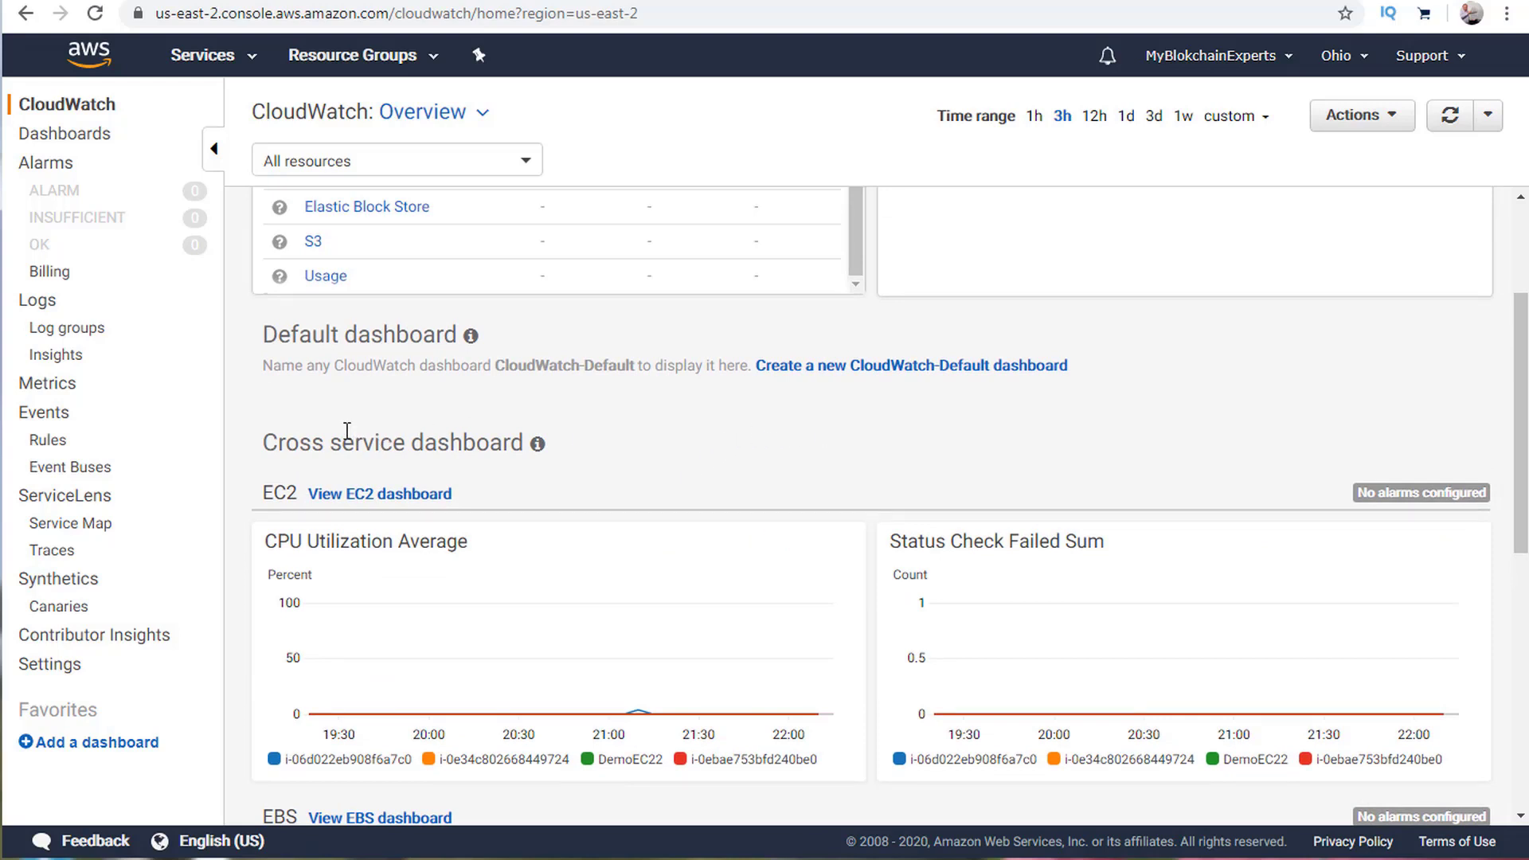
scroll(900, 452, "down", 1)
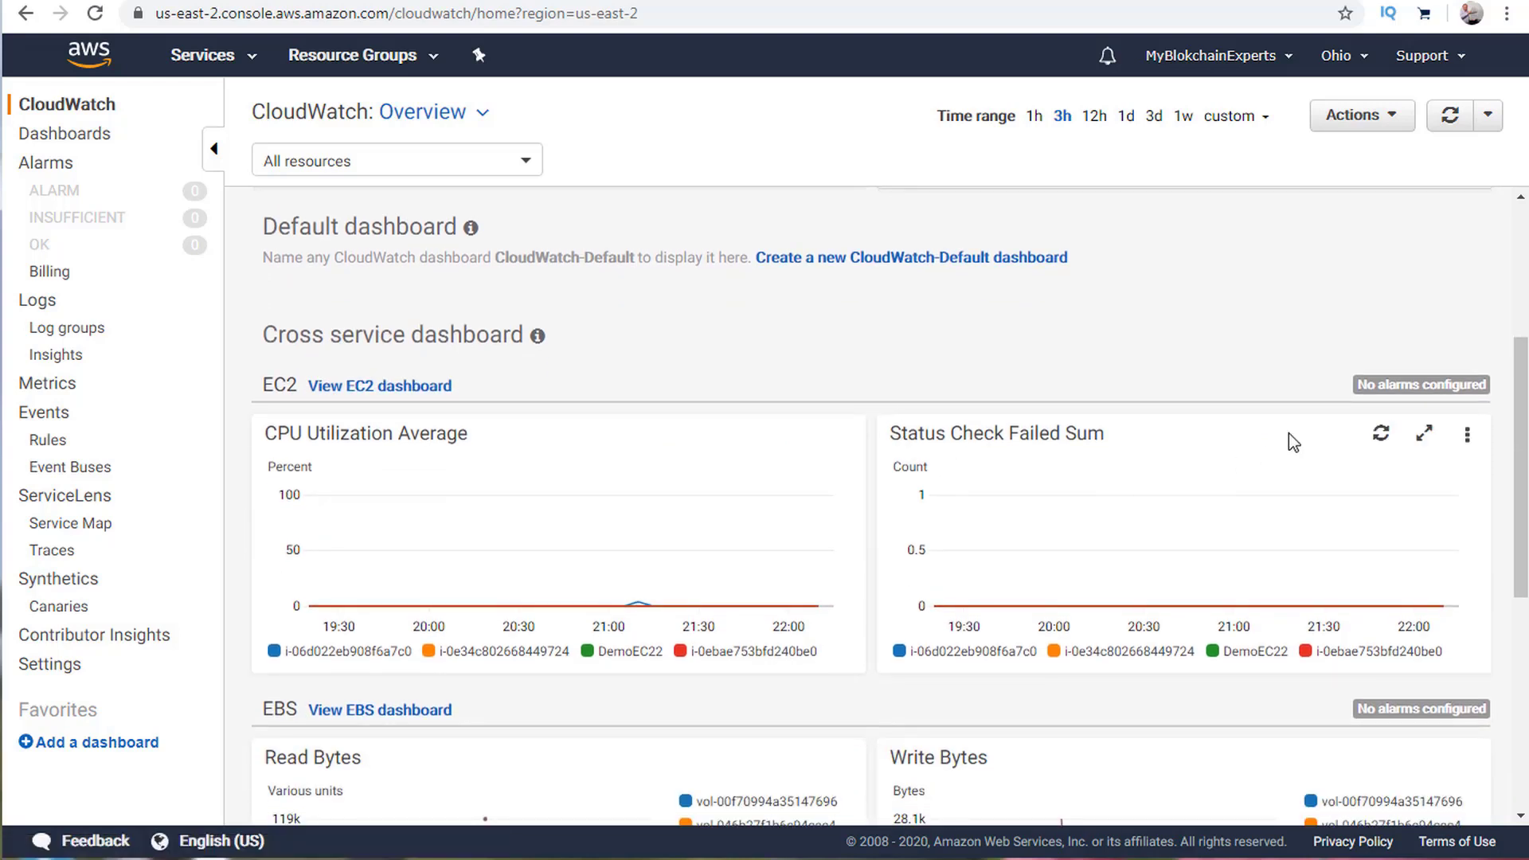
left_click(416, 389)
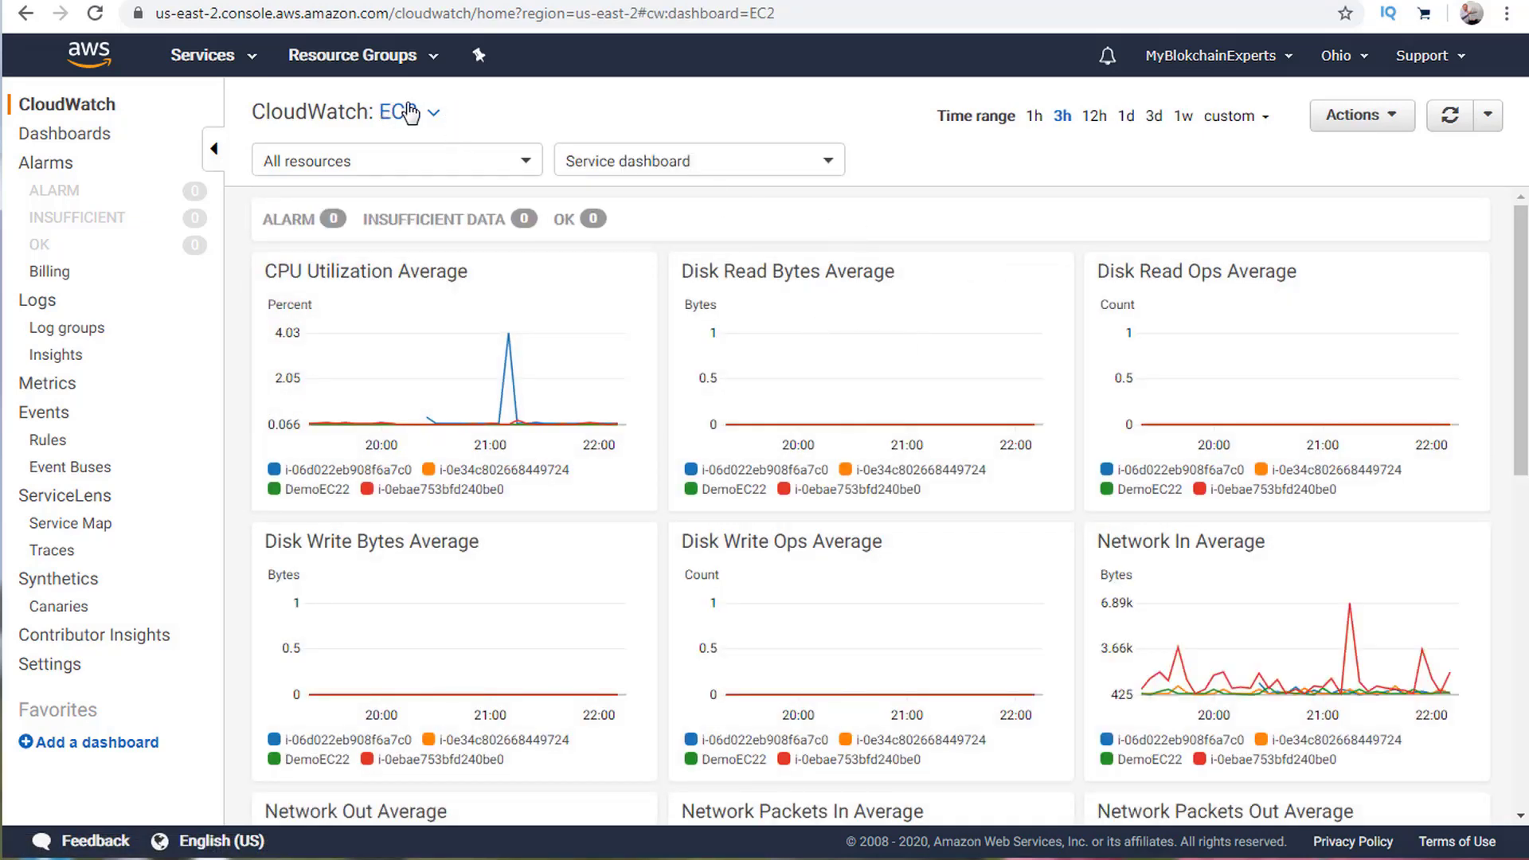
scroll(1219, 437, "down", 5)
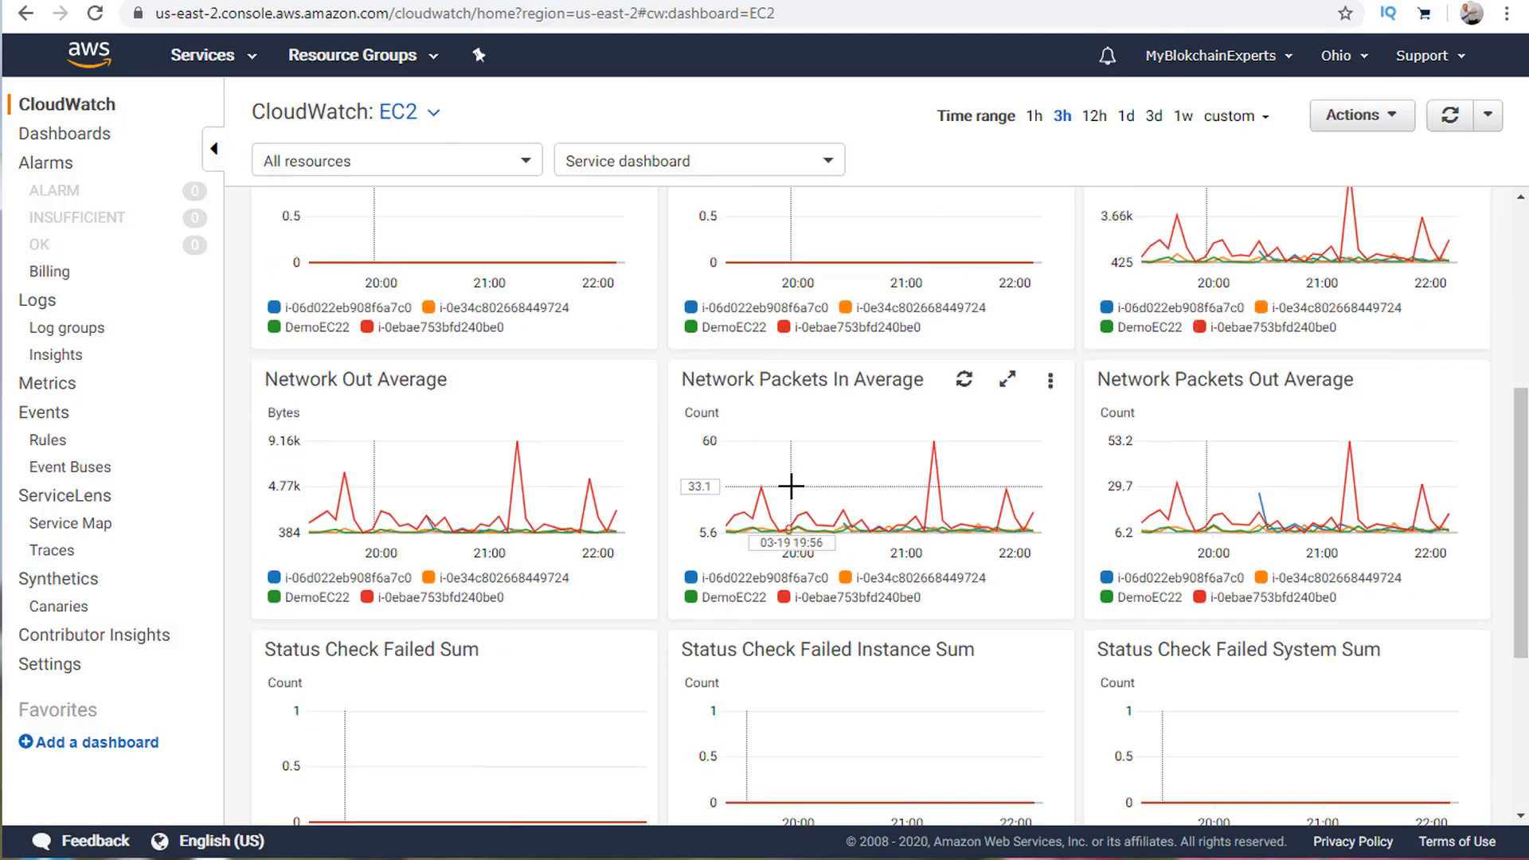
scroll(791, 581, "up", 5)
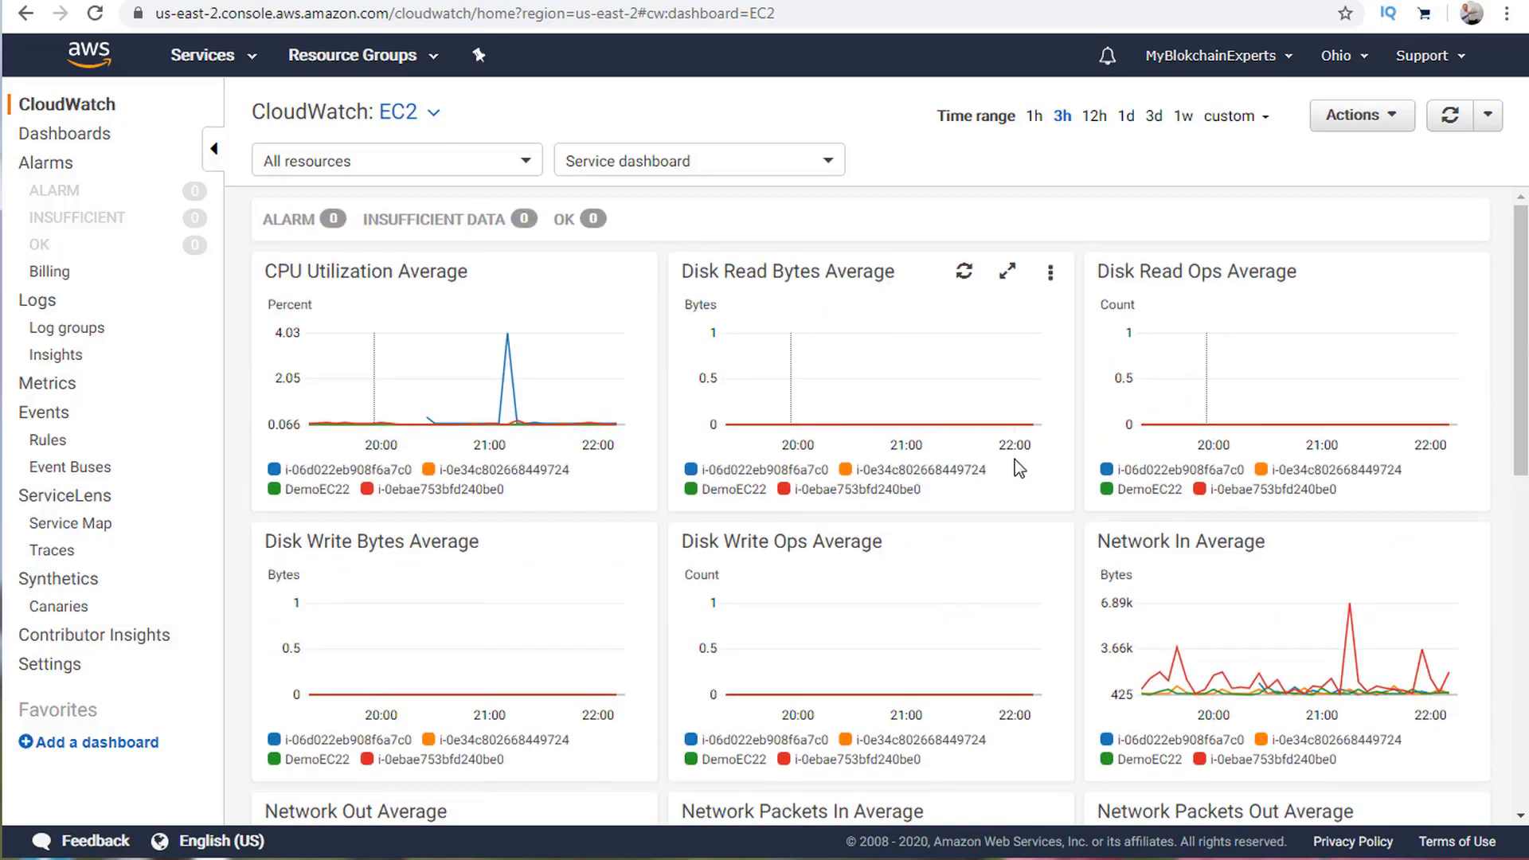
left_click(774, 161)
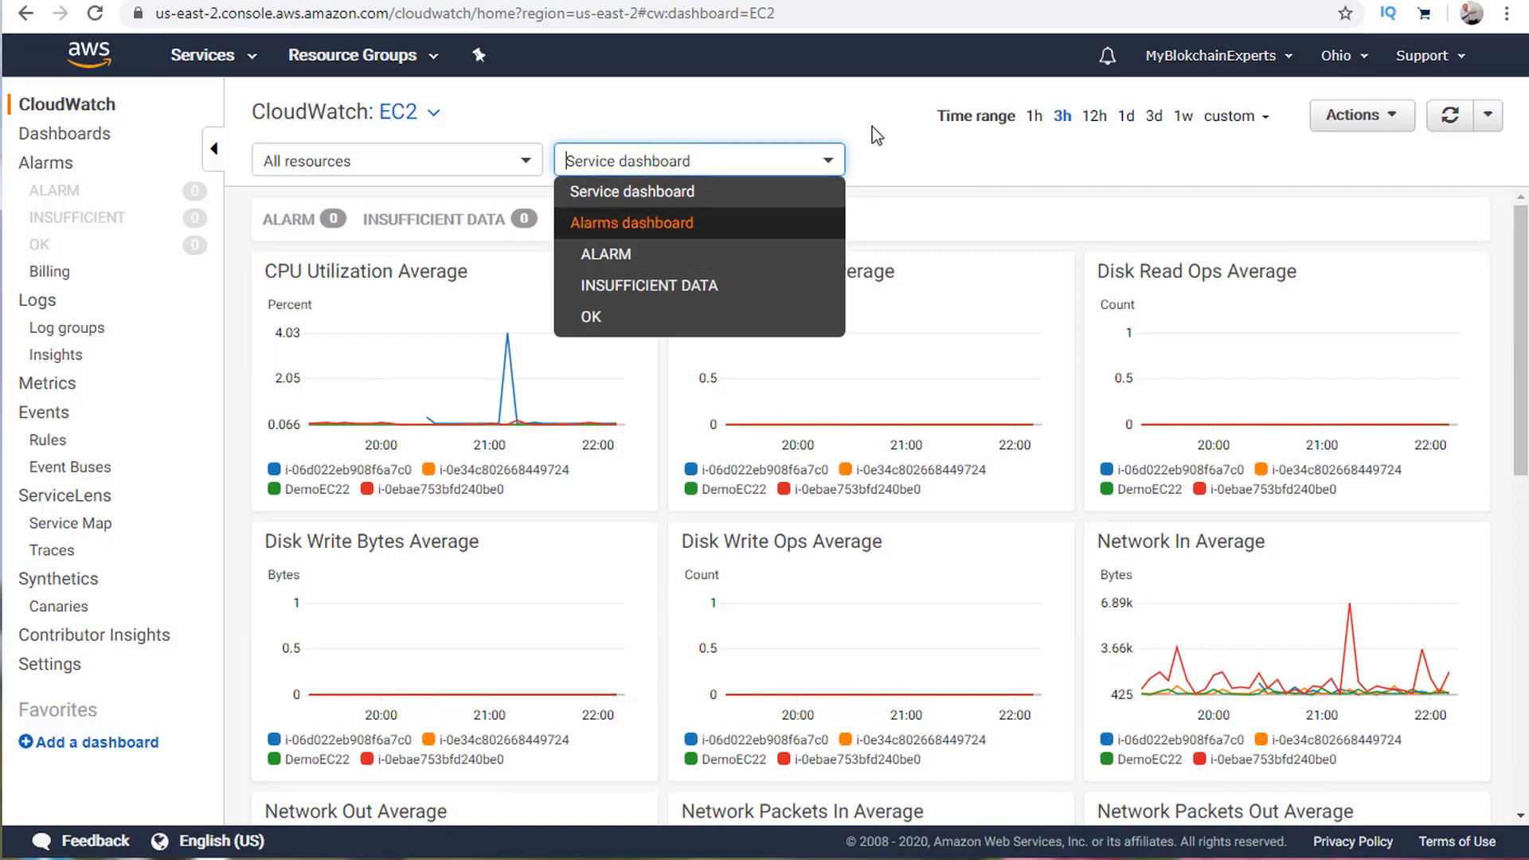
Filter the EC2 dashboard to alarms in ALARM state and switch live data on.
left_click(646, 255)
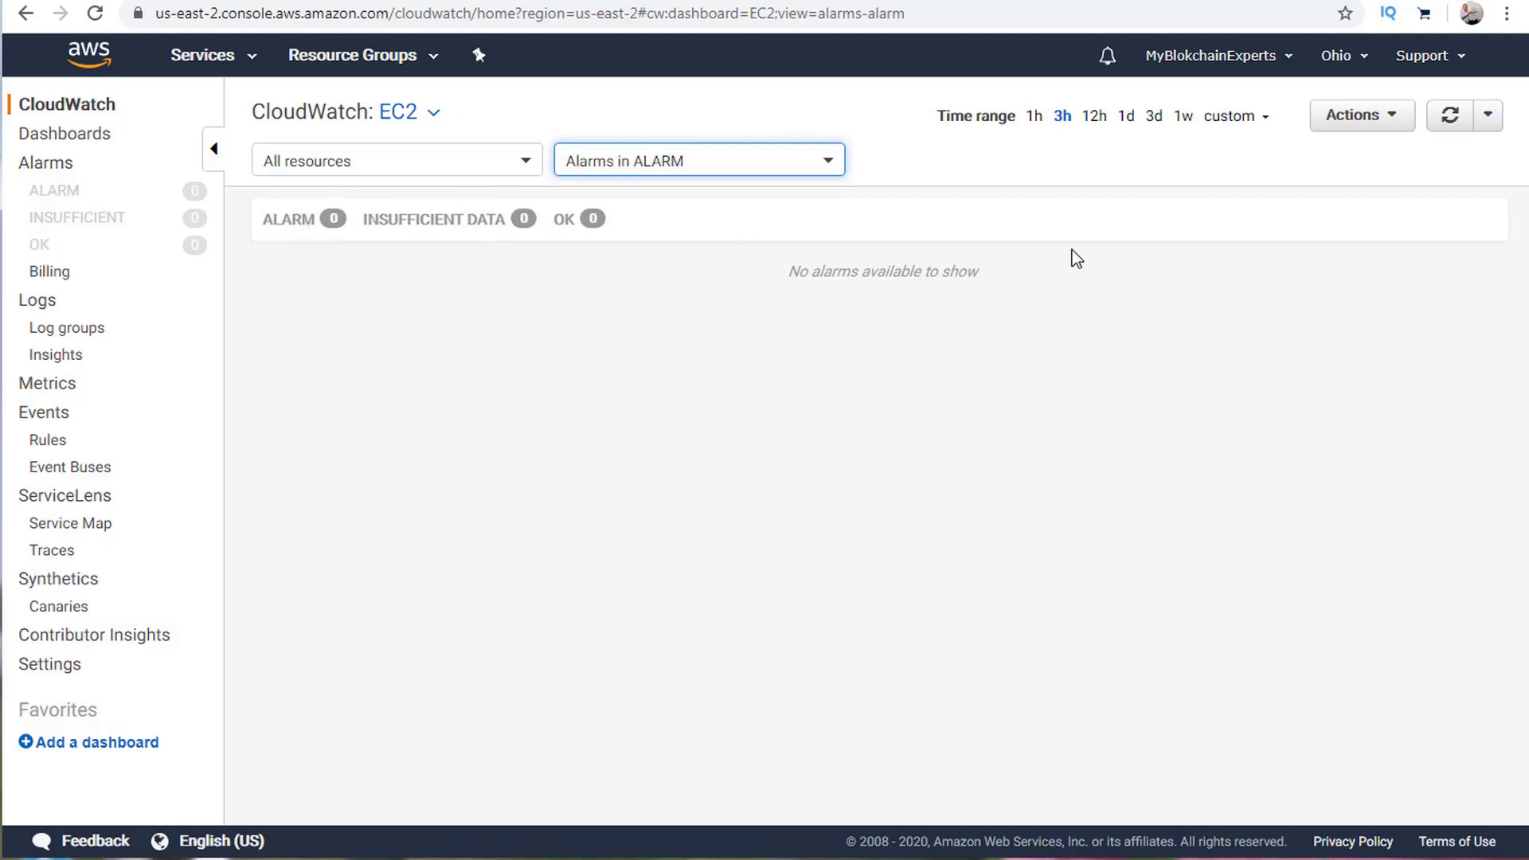
left_click(1363, 116)
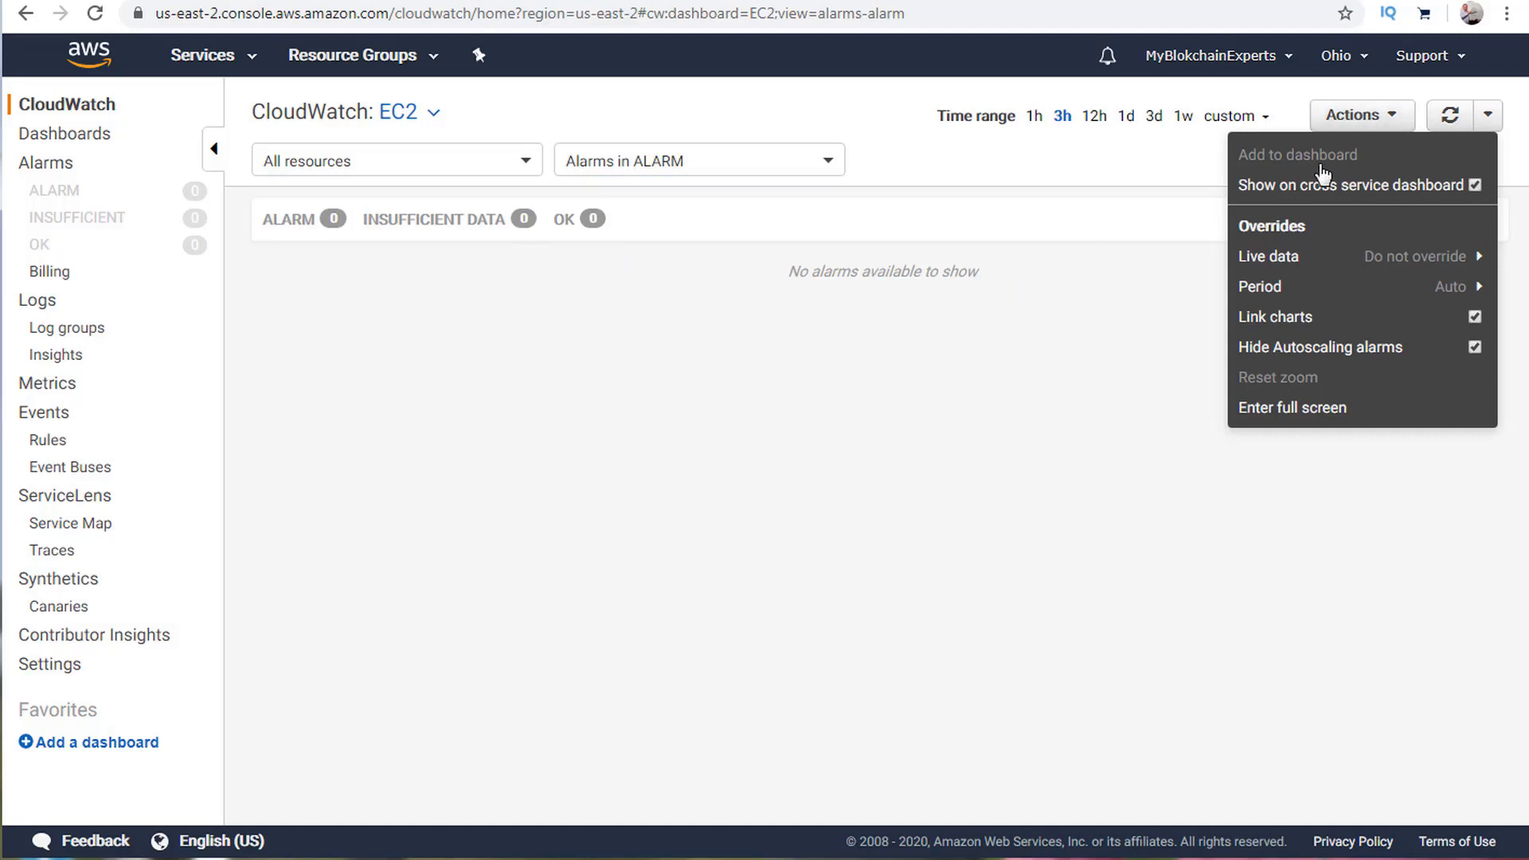
mouse_move(1275, 256)
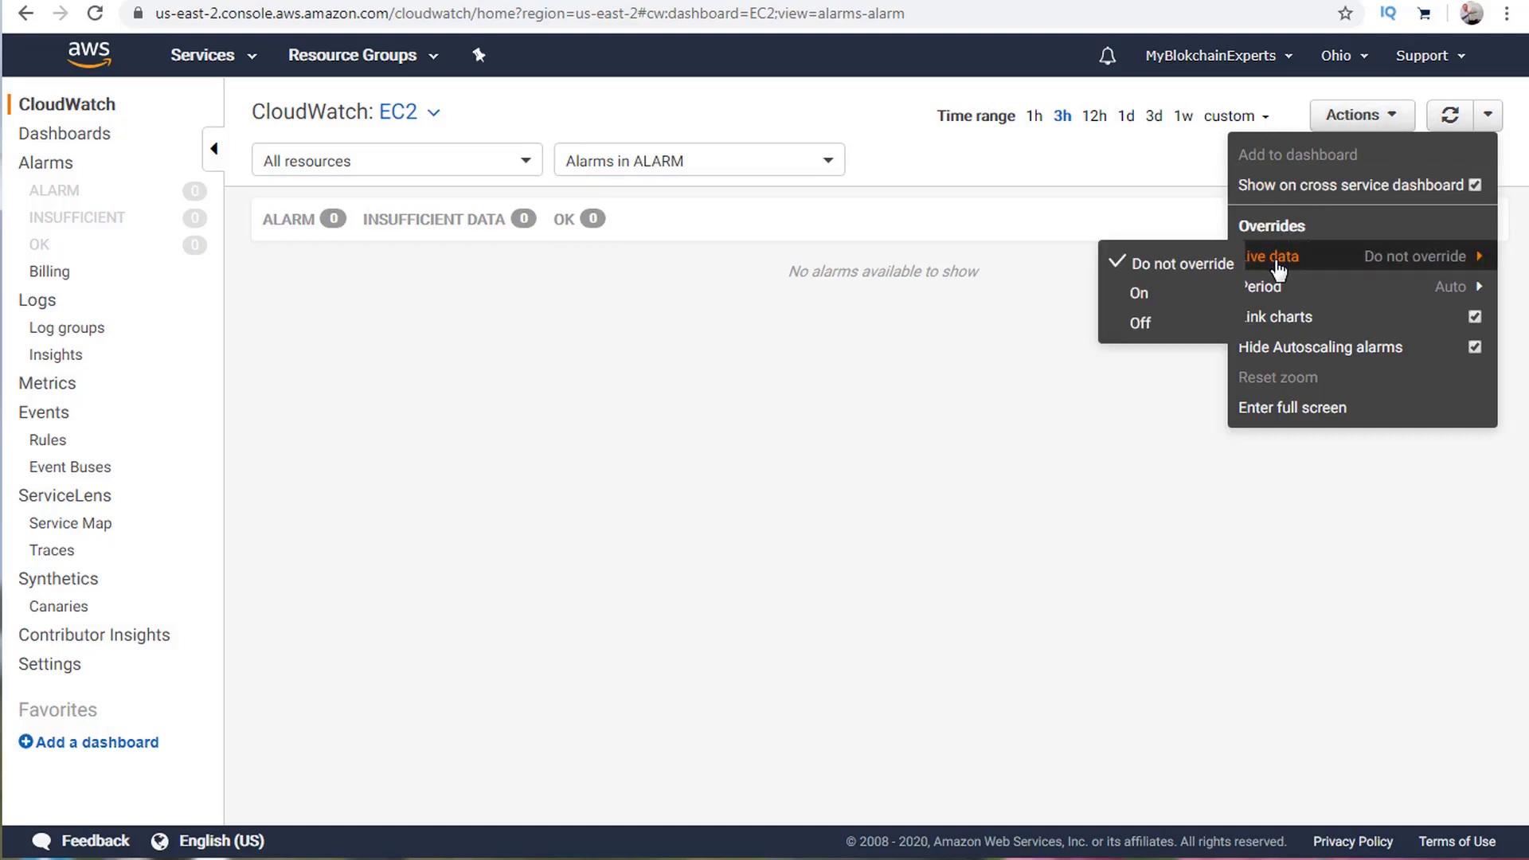
left_click(1154, 301)
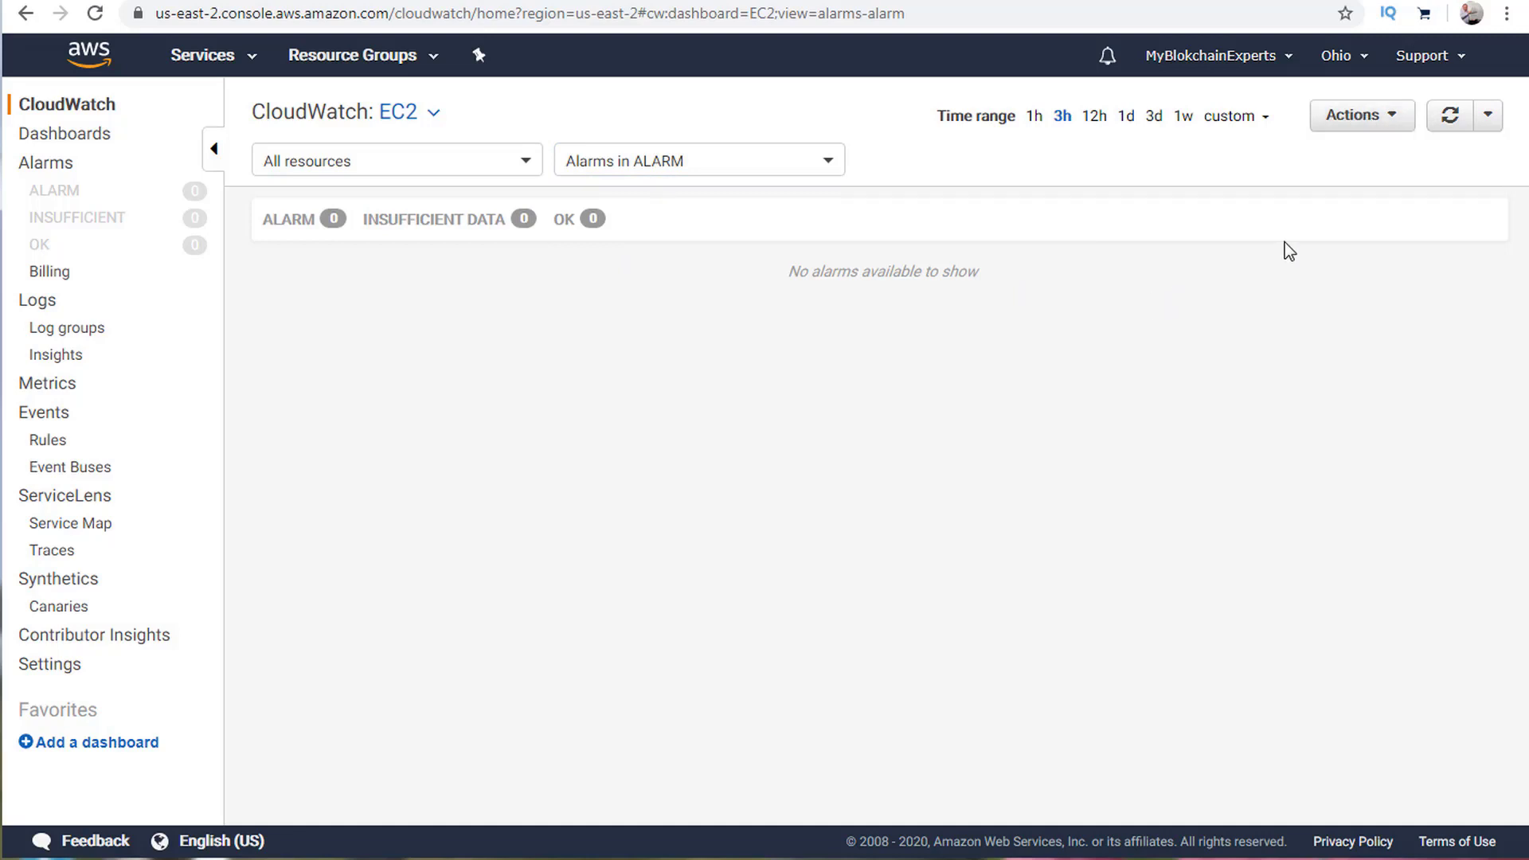
left_click(1390, 121)
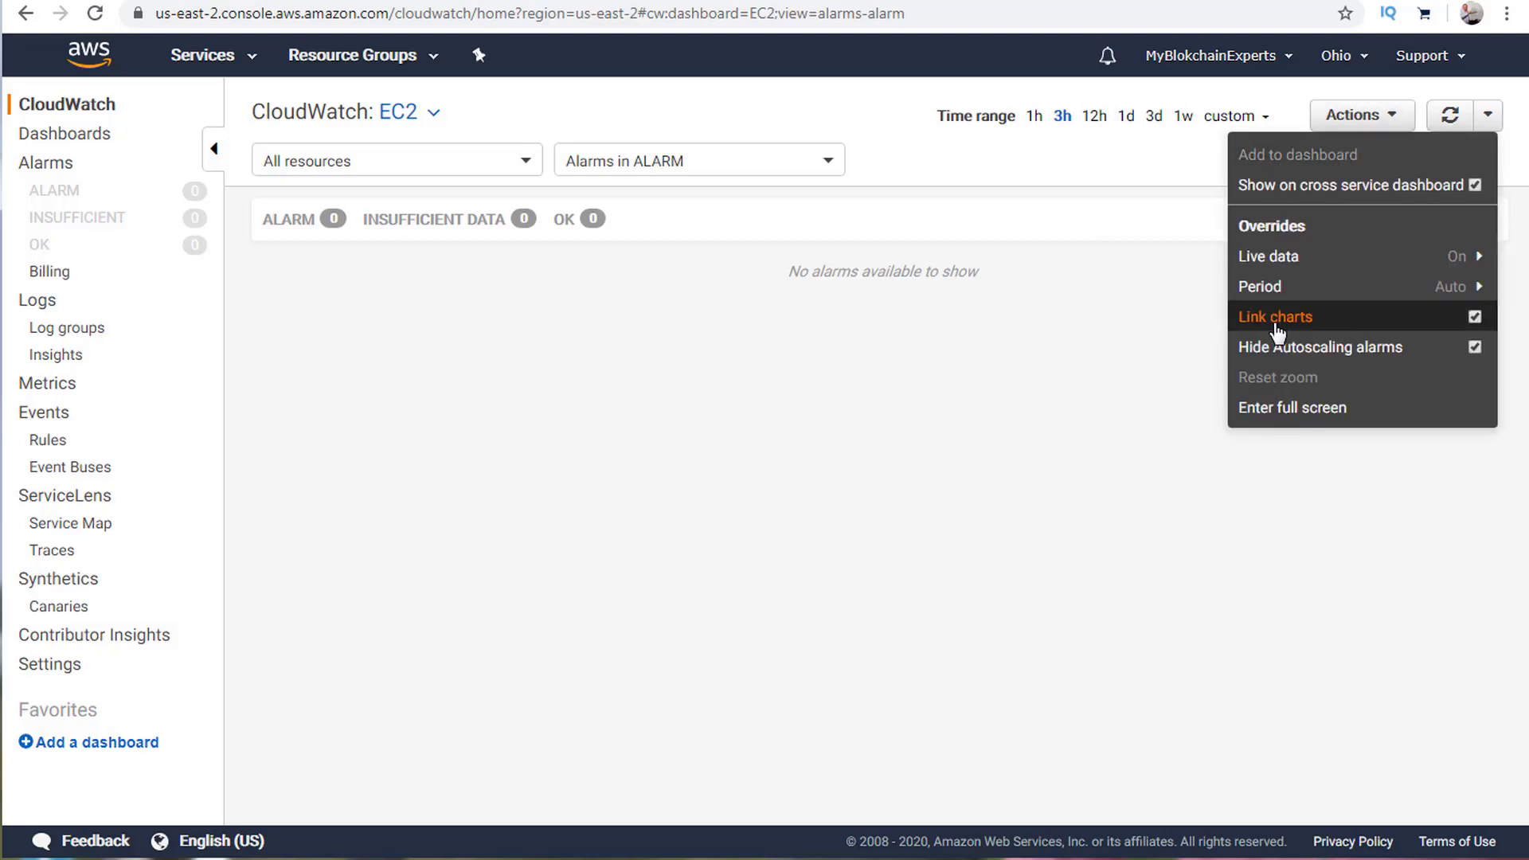
mouse_move(1259, 257)
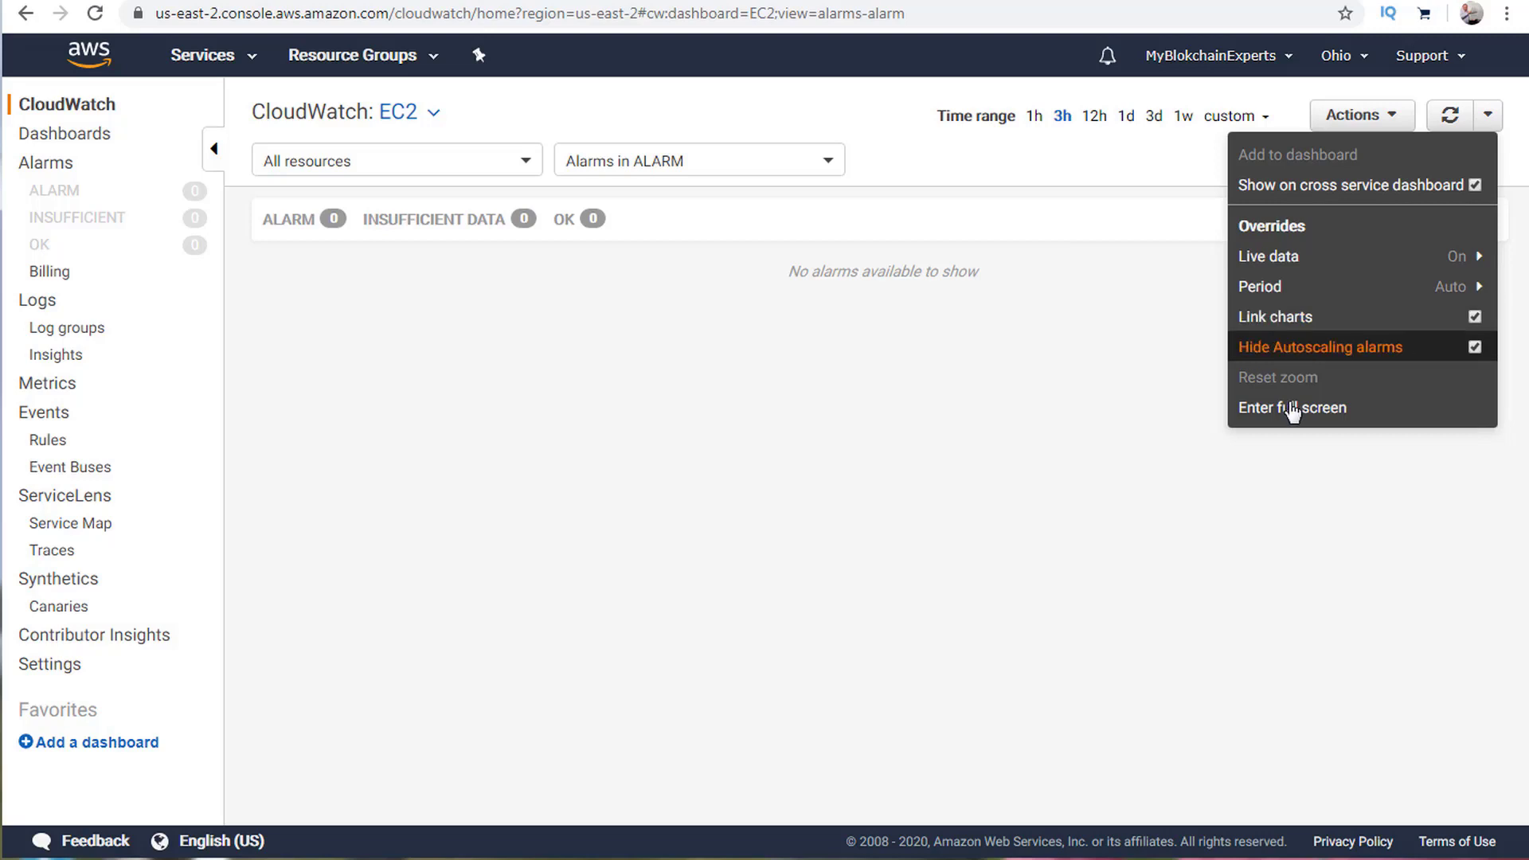
left_click(1064, 404)
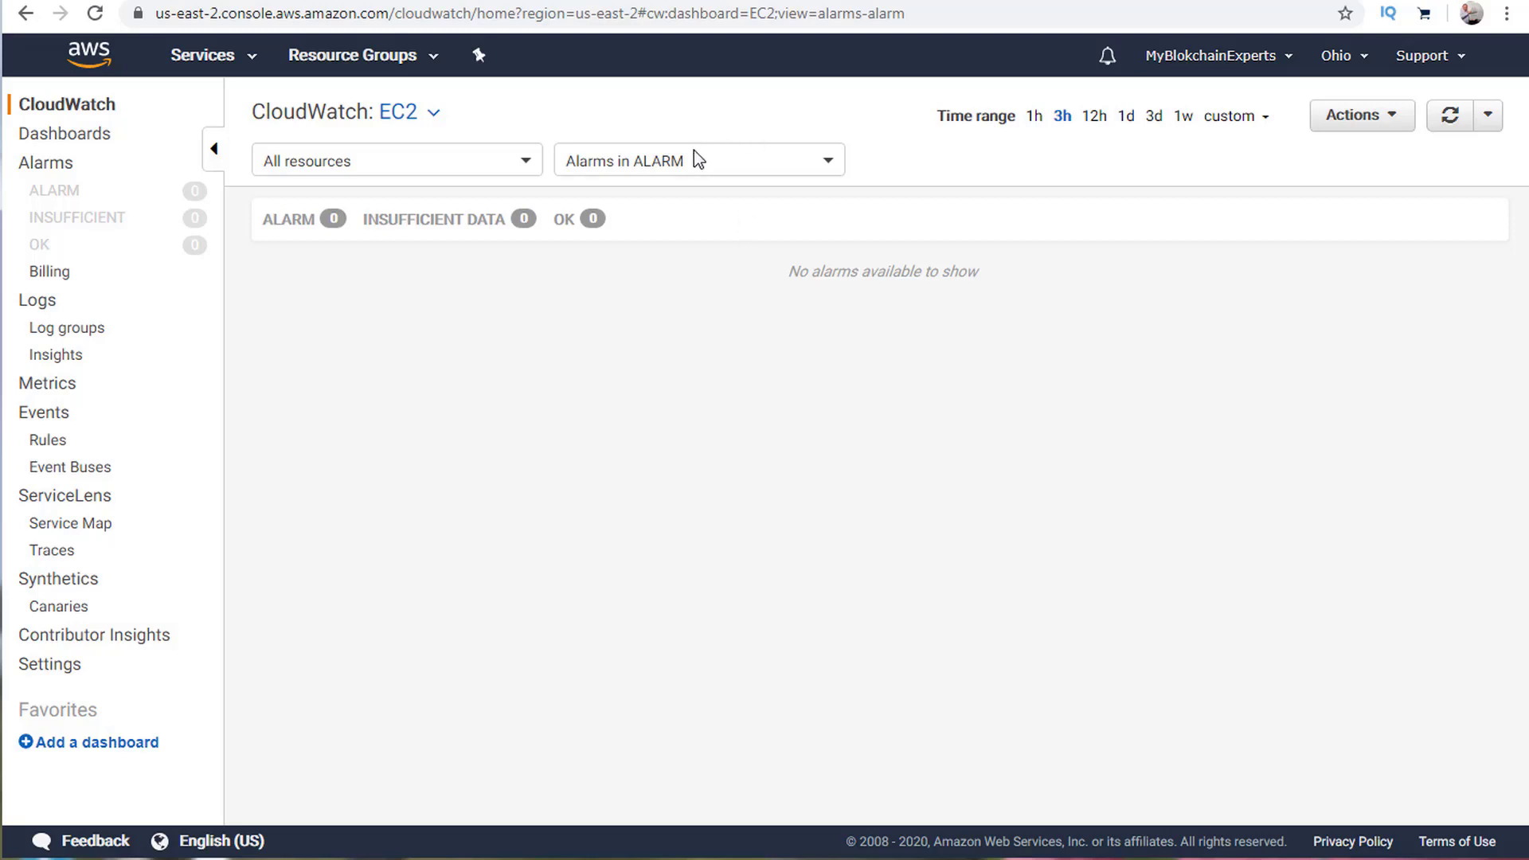
Go to the Alarms list, dismiss the feedback notice, and begin creating a new alarm.
left_click(45, 167)
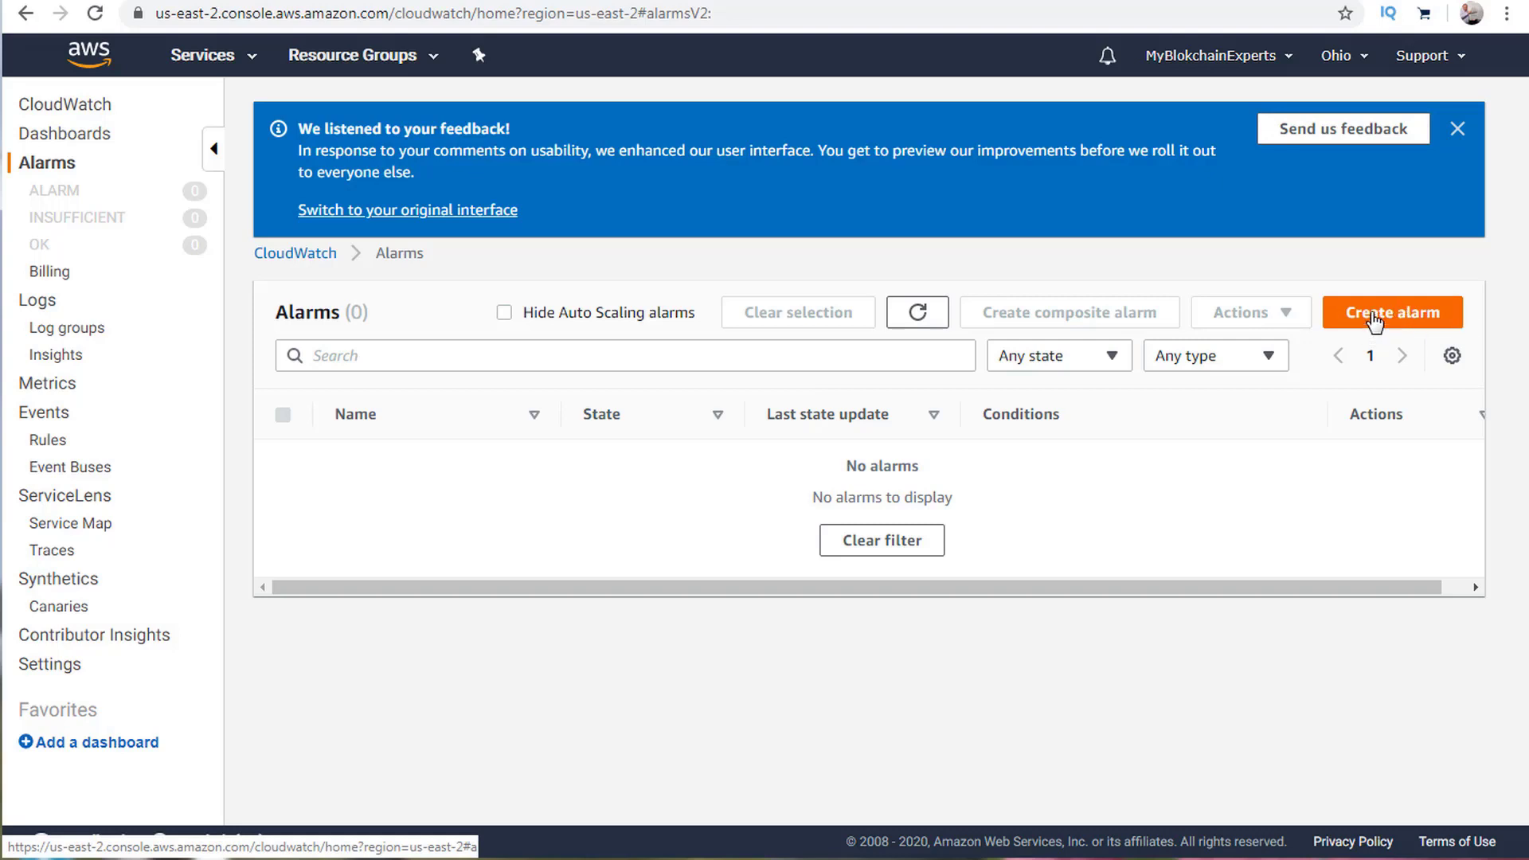
left_click(1458, 131)
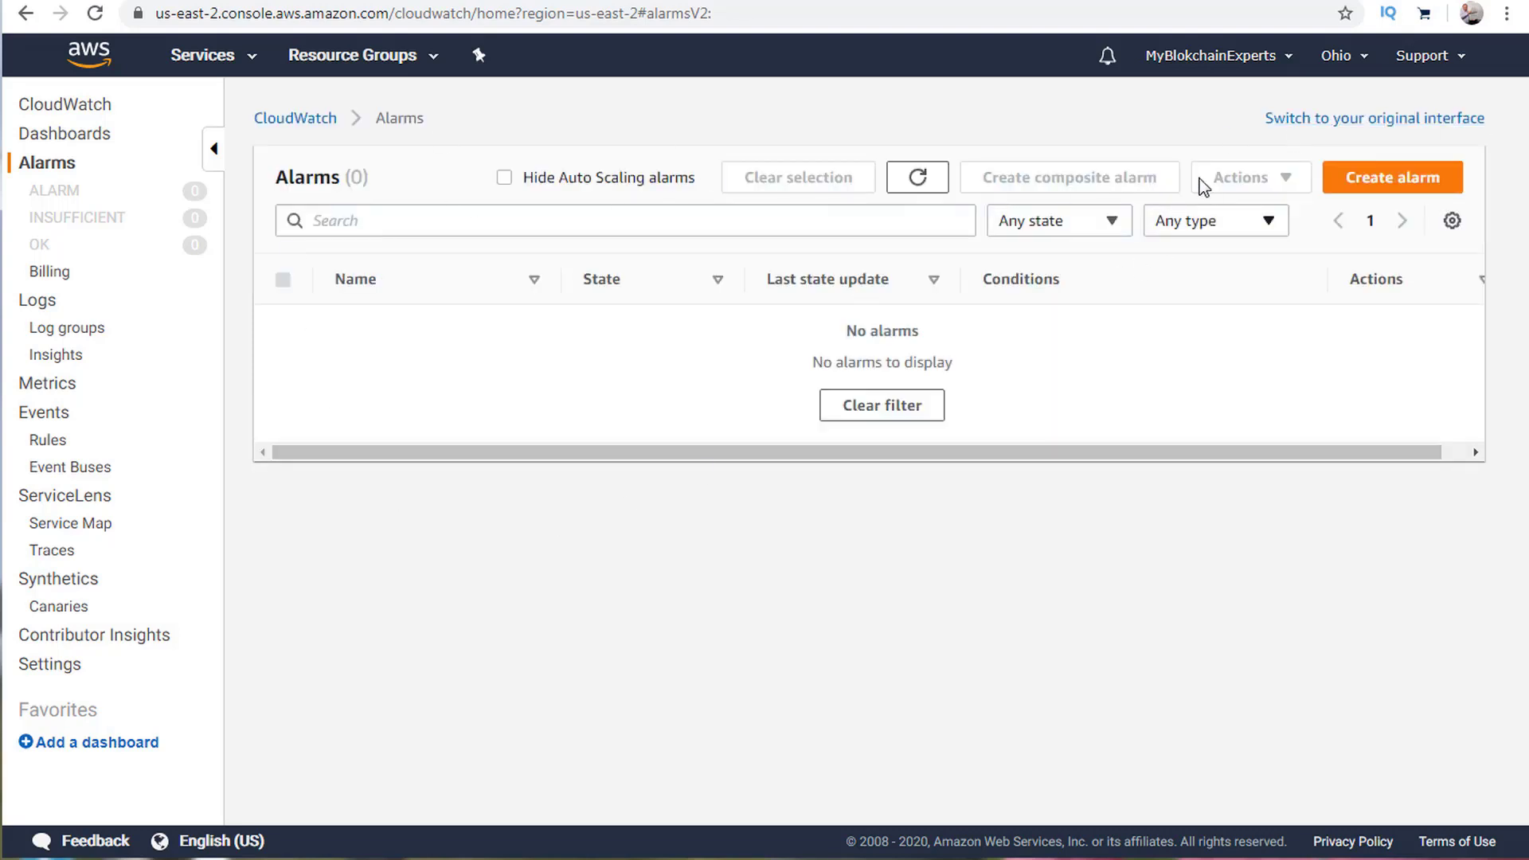
left_click(1382, 185)
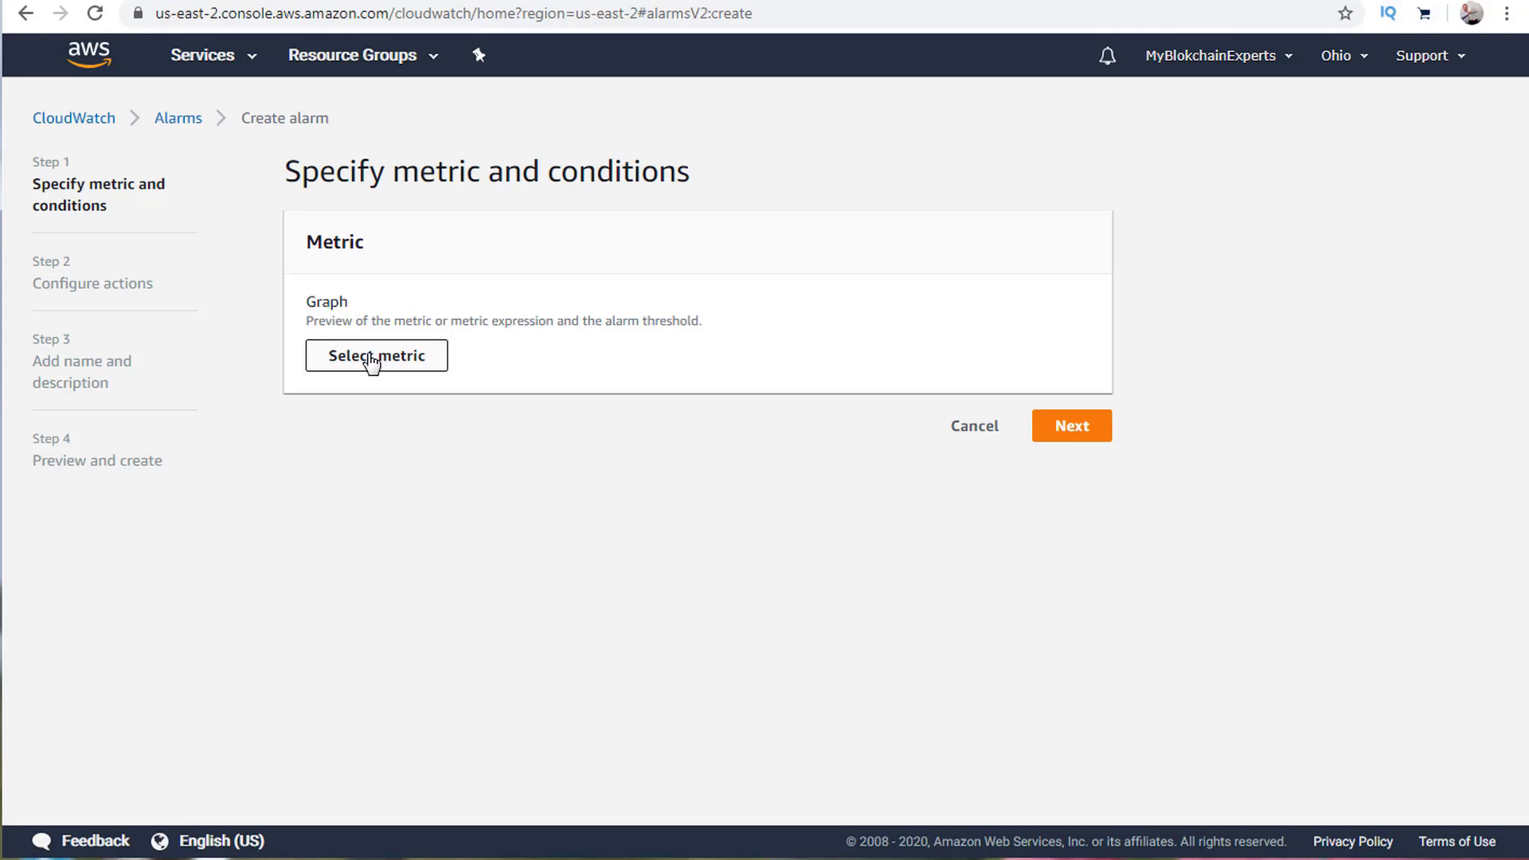
Graph the S3 Storage Metrics BucketSizeBytes and NumberOfObjects for the alarm.
left_click(396, 362)
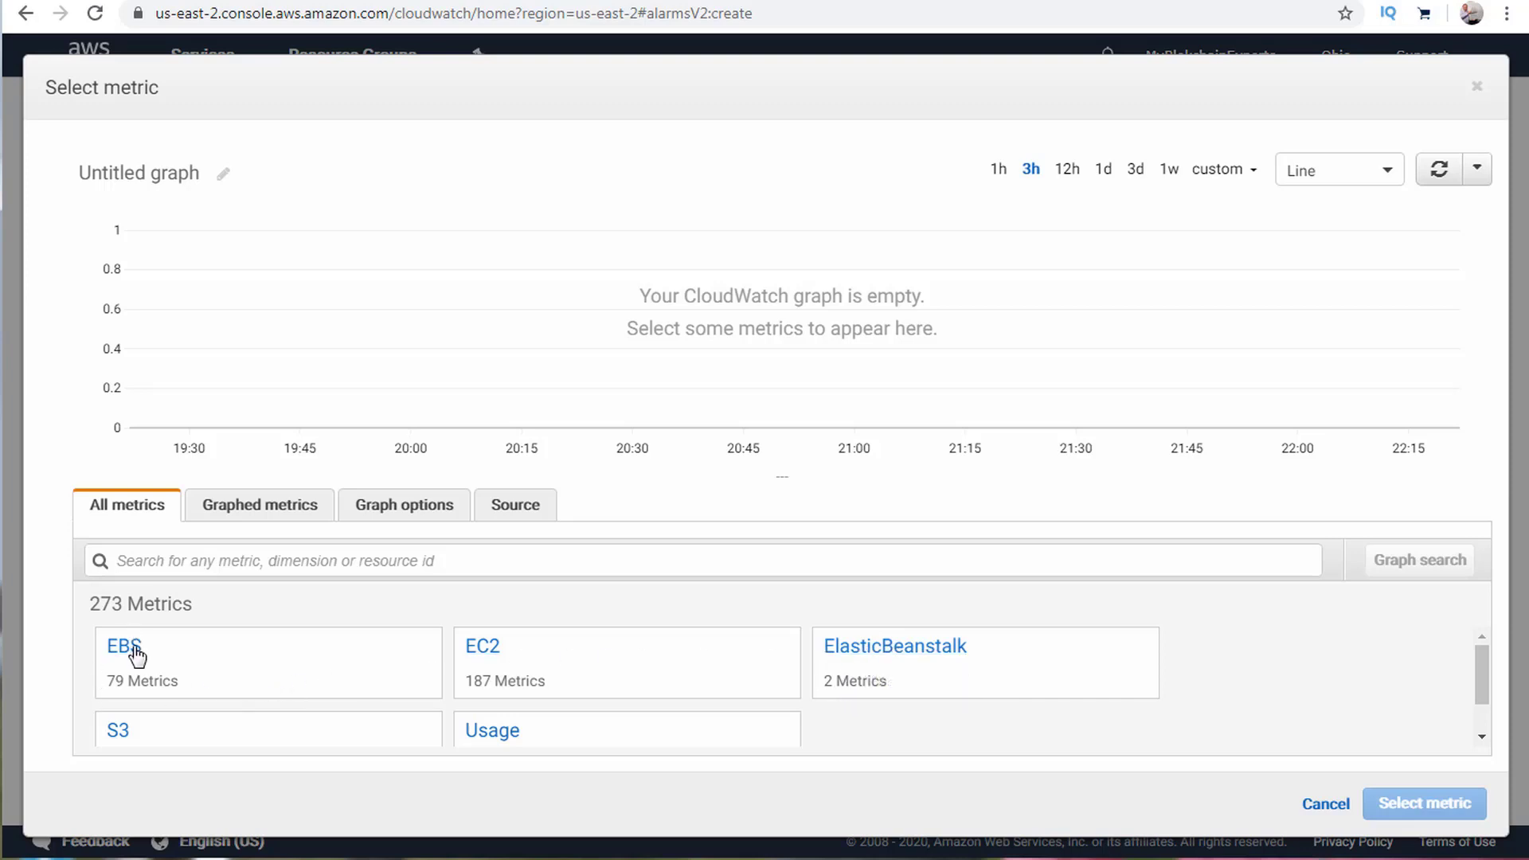
scroll(247, 653, "down", 1)
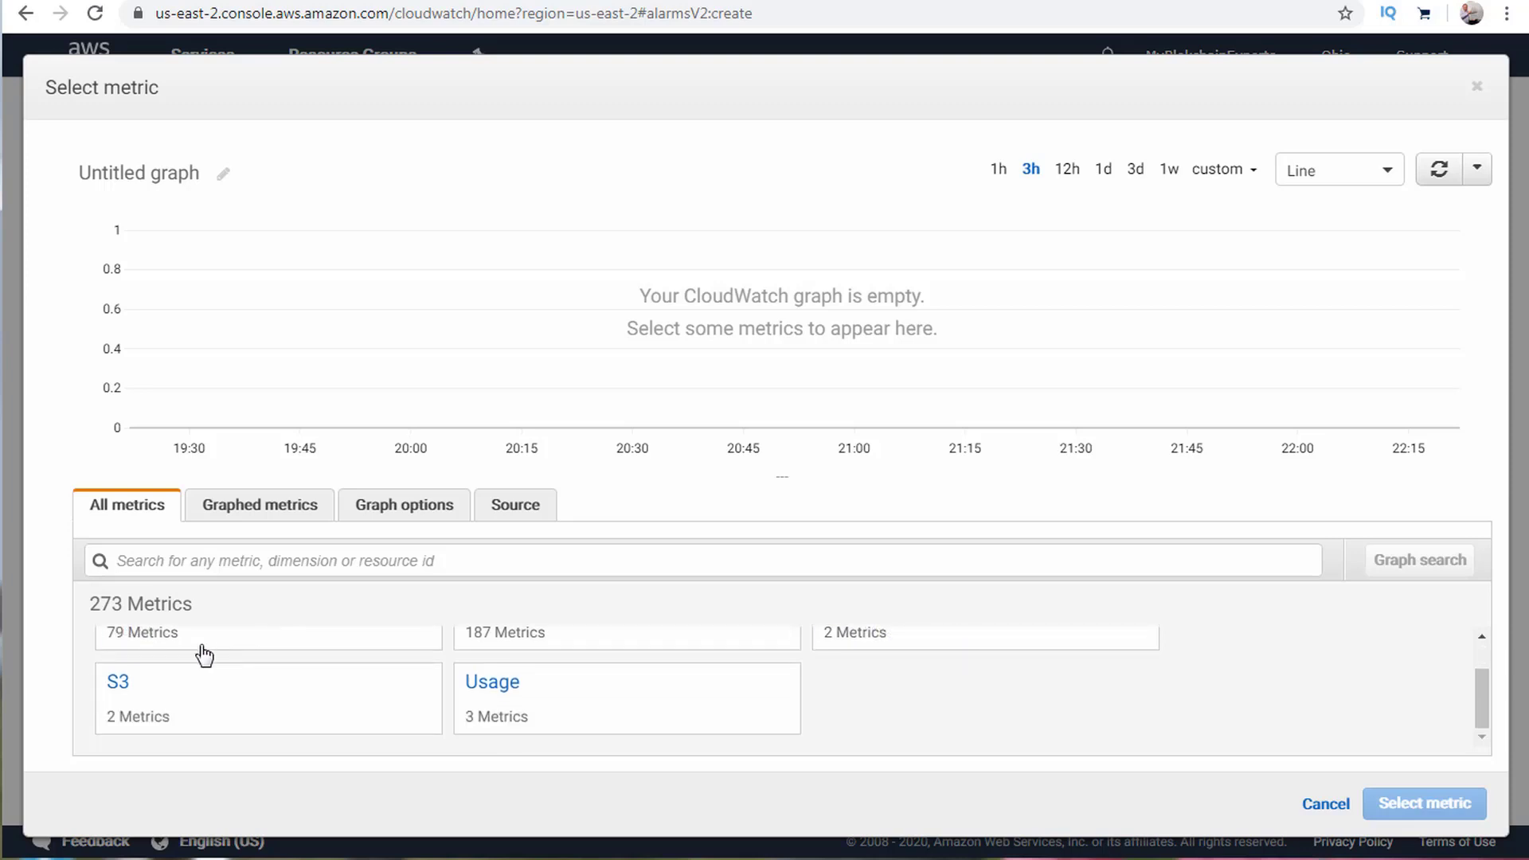
left_click(120, 685)
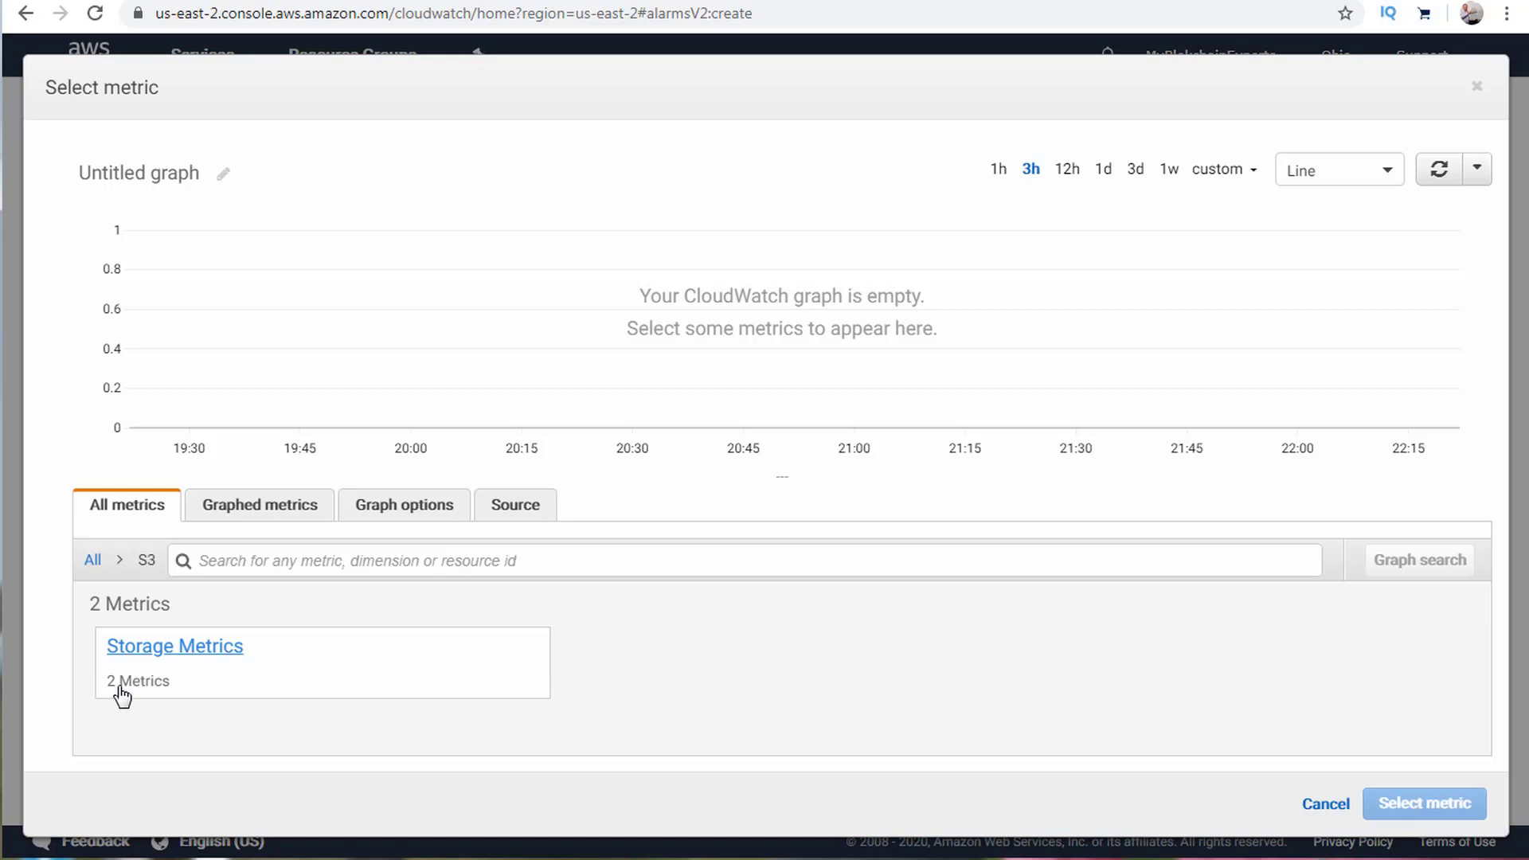
left_click(179, 648)
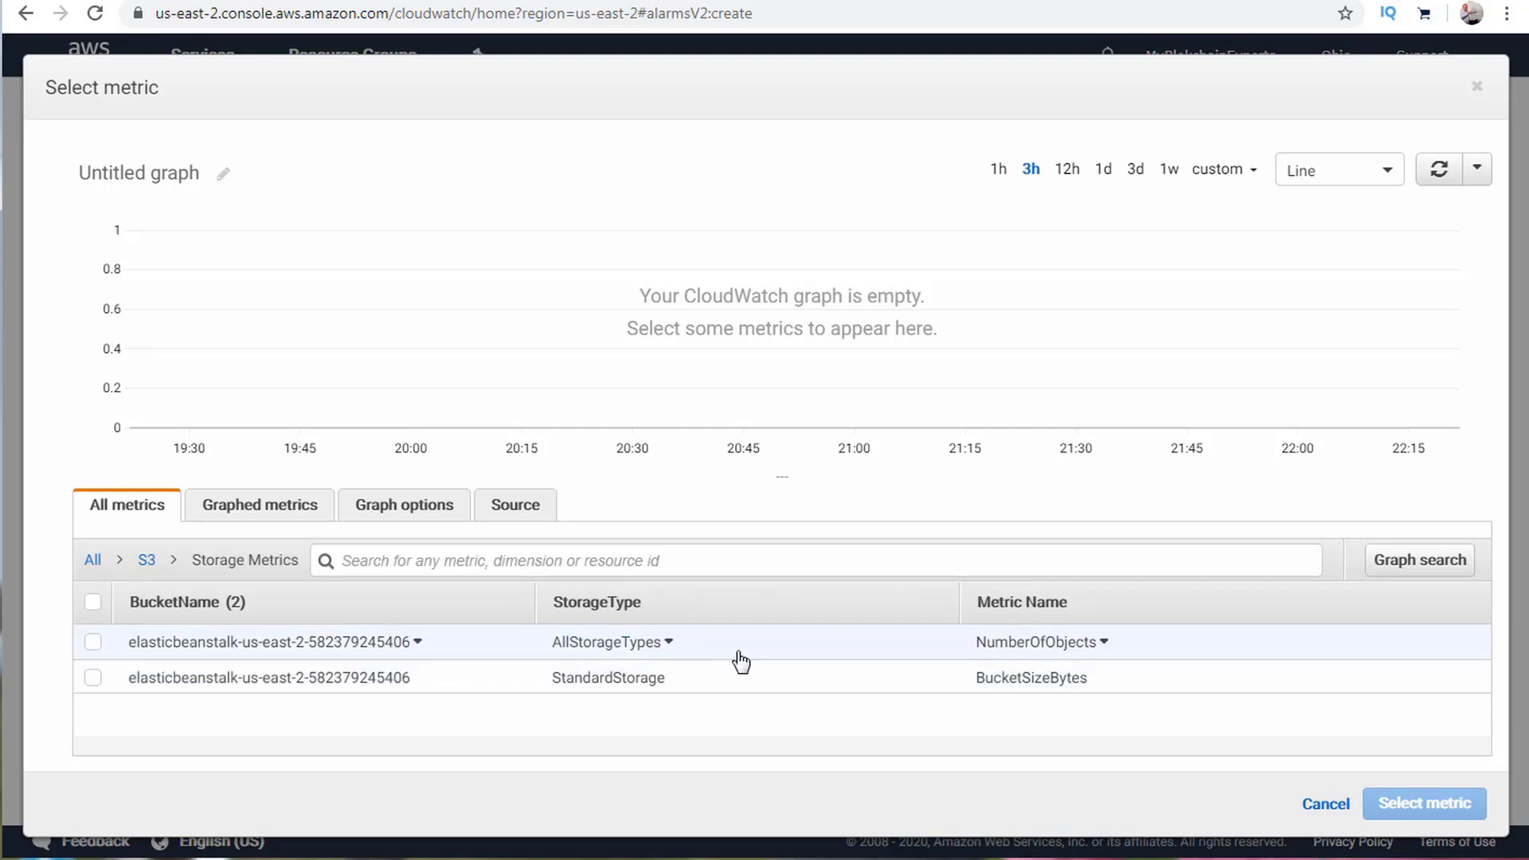
left_click(94, 678)
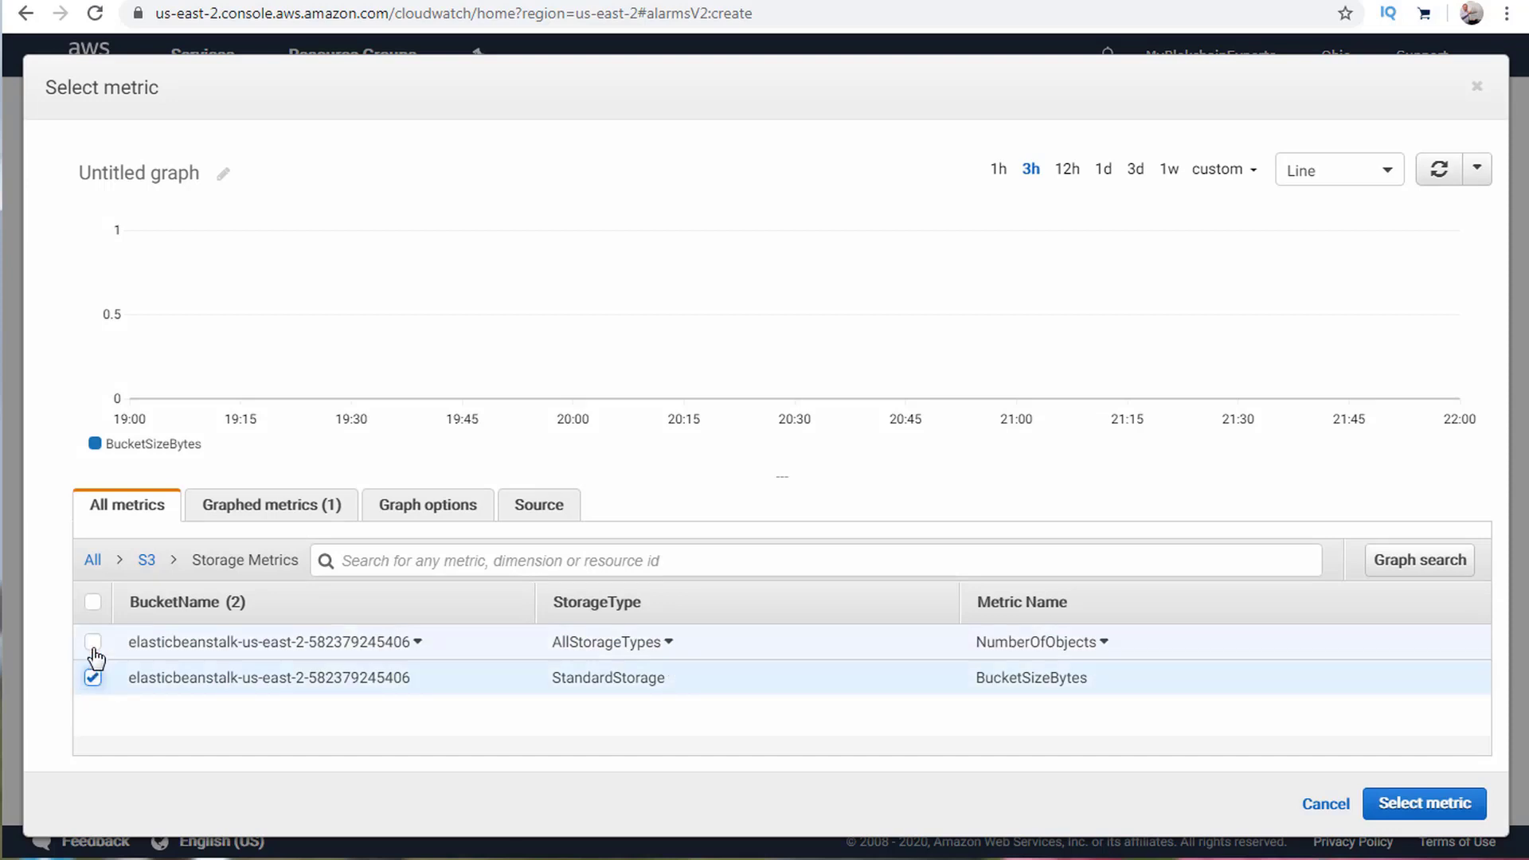
left_click(94, 646)
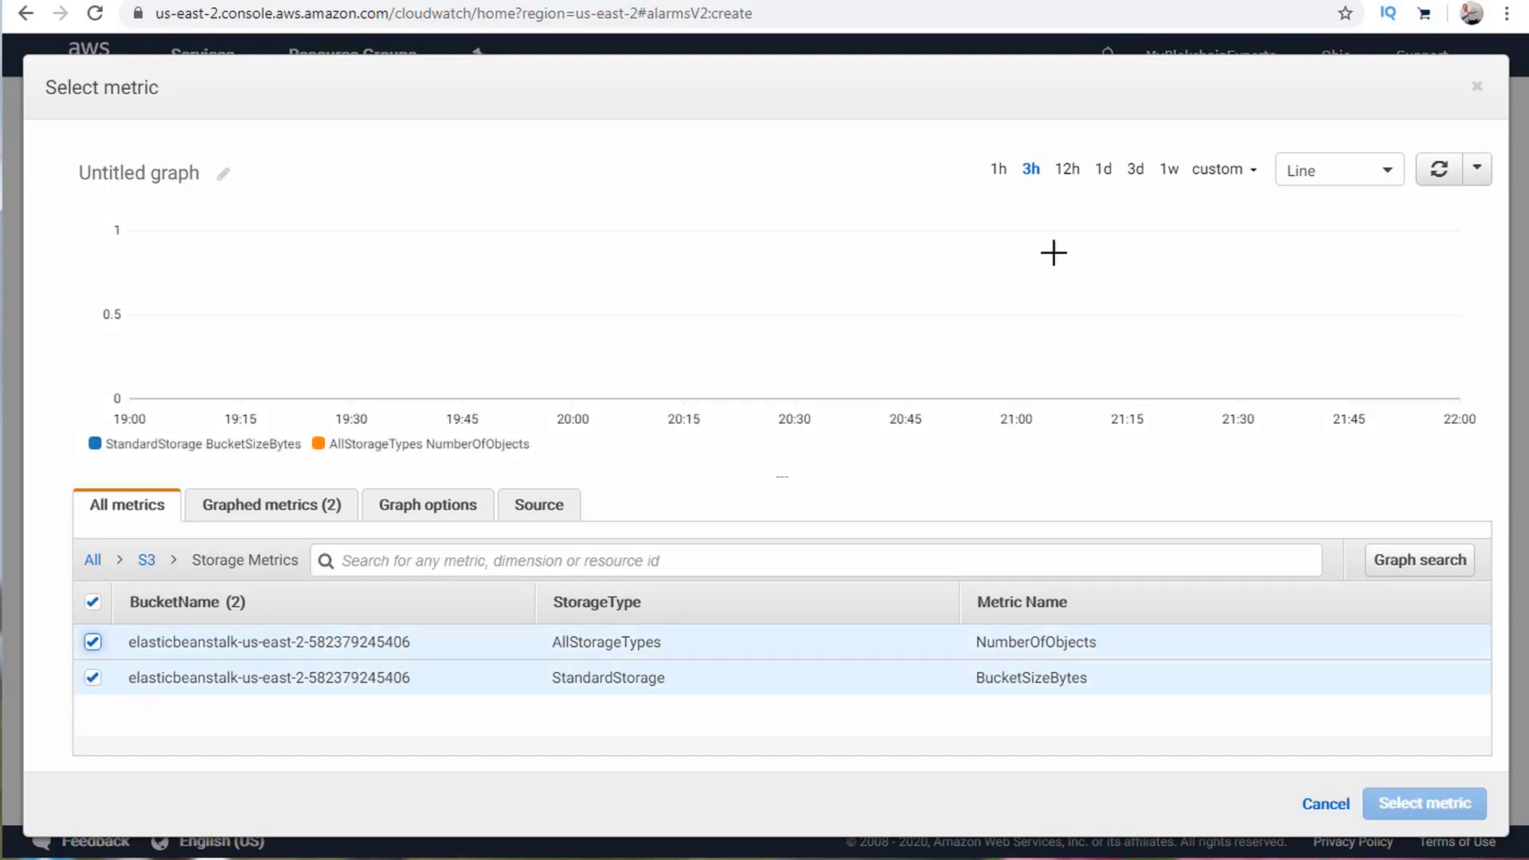
Title the graph 'S3' and remove NumberOfObjects, leaving only BucketSizeBytes graphed.
left_click(225, 172)
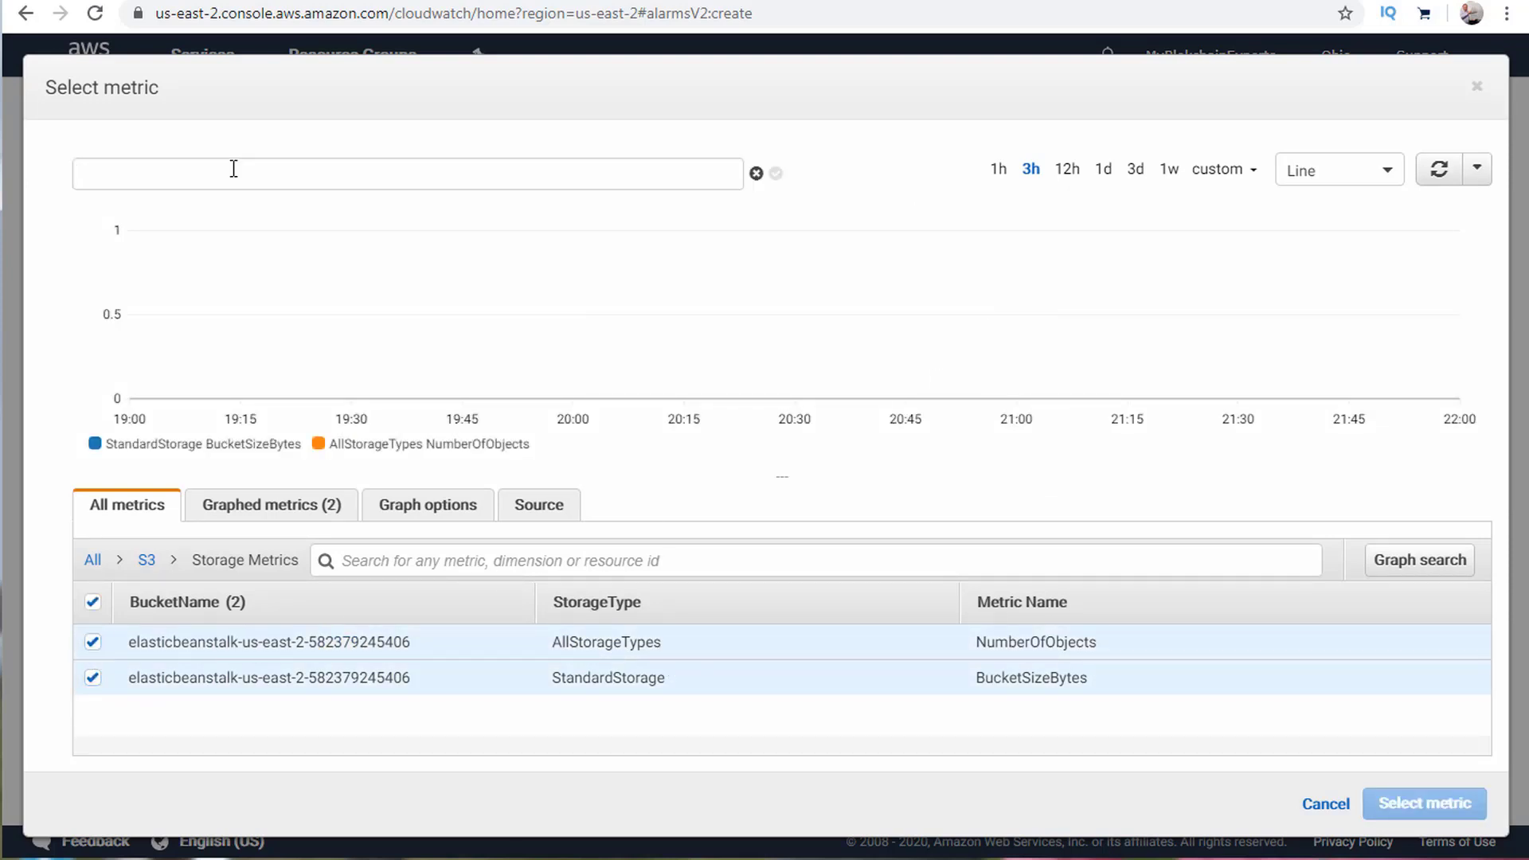
type("S3")
left_click(777, 174)
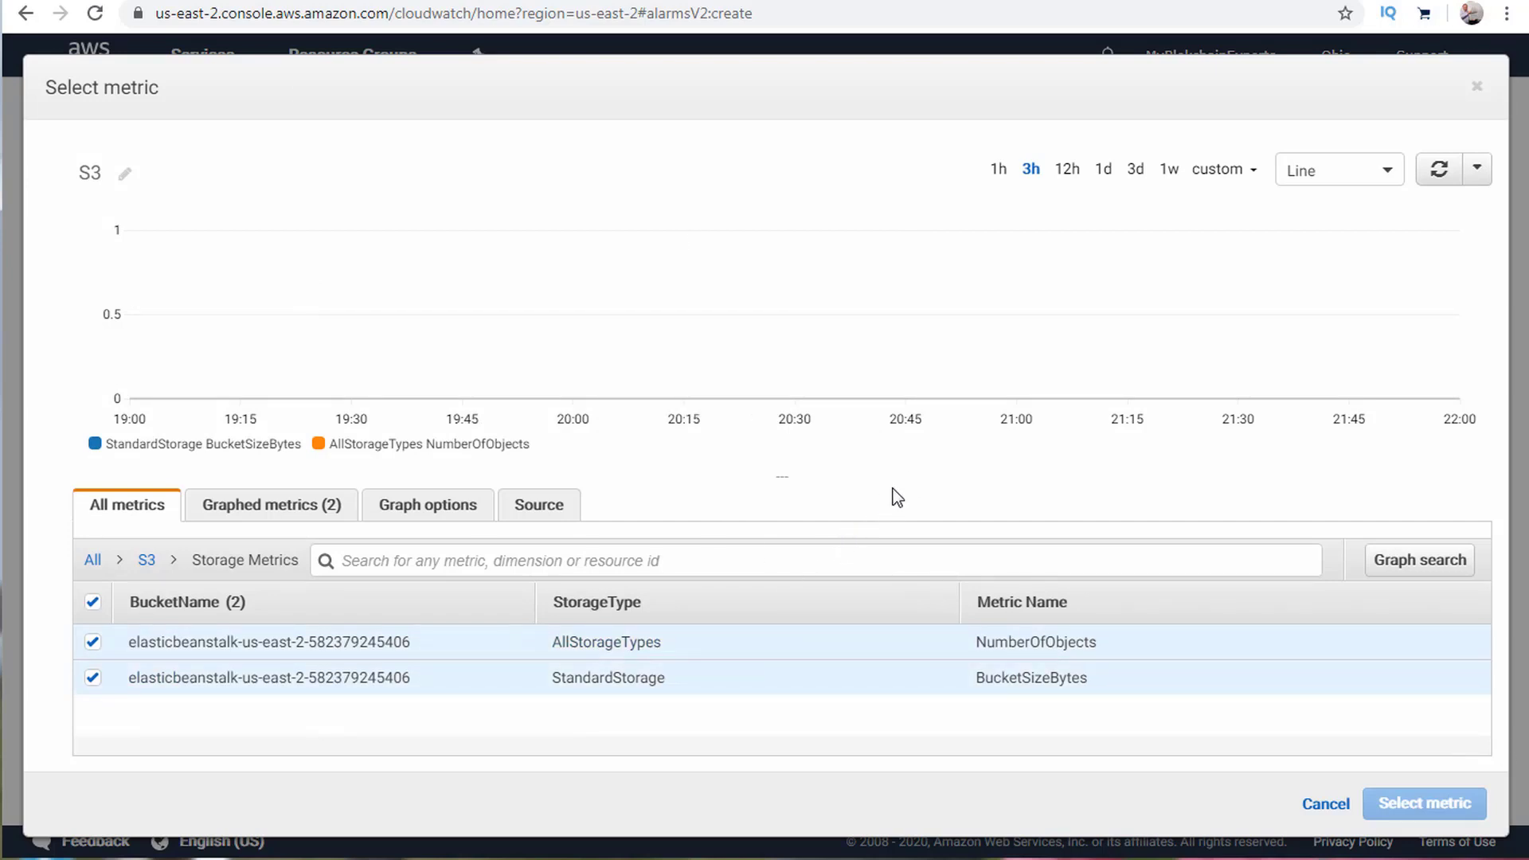
left_click(255, 506)
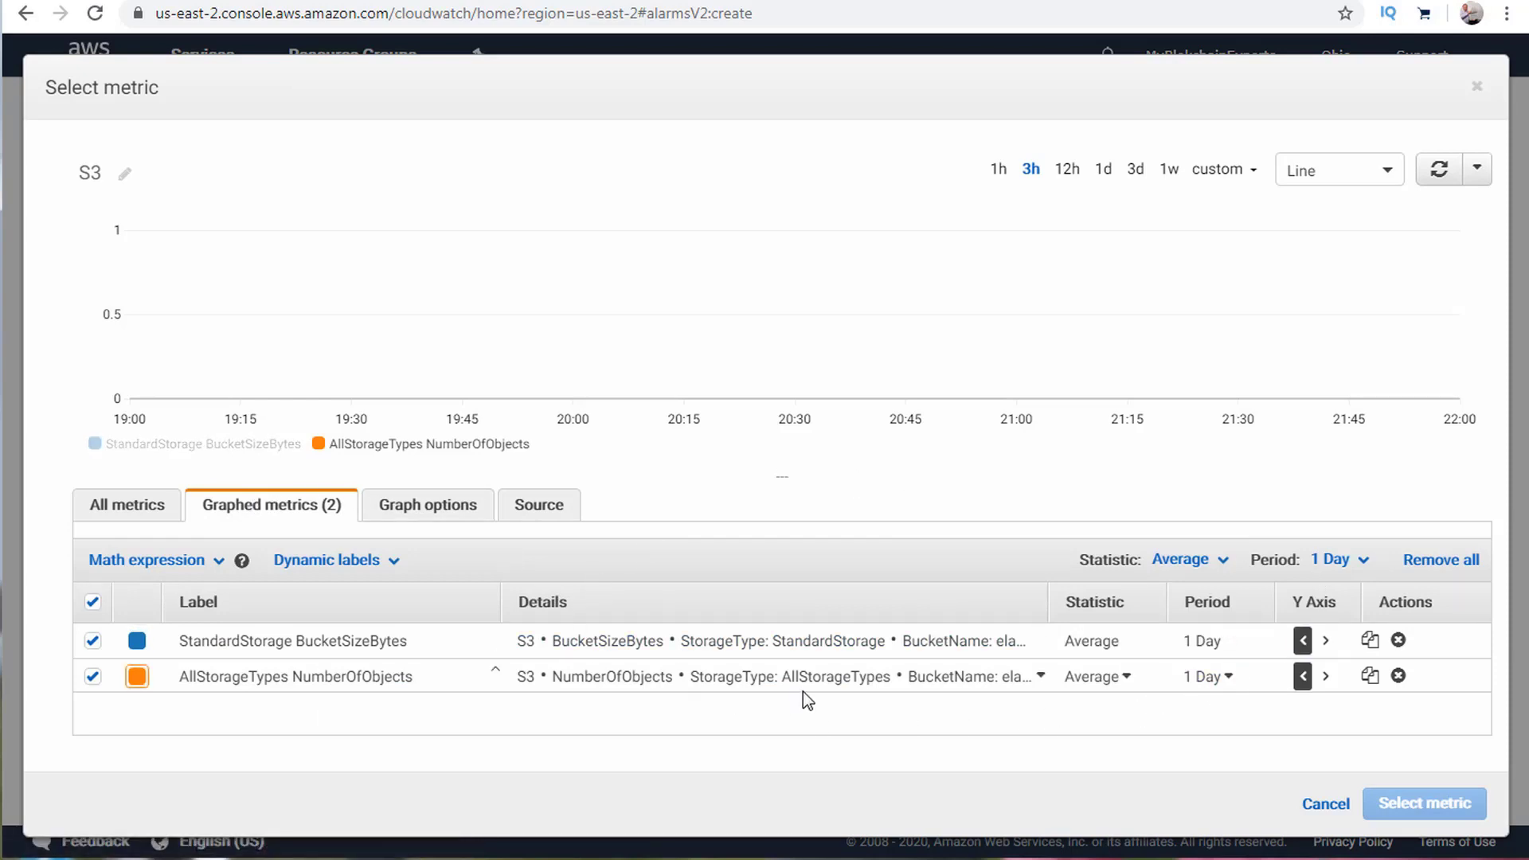
left_click(93, 676)
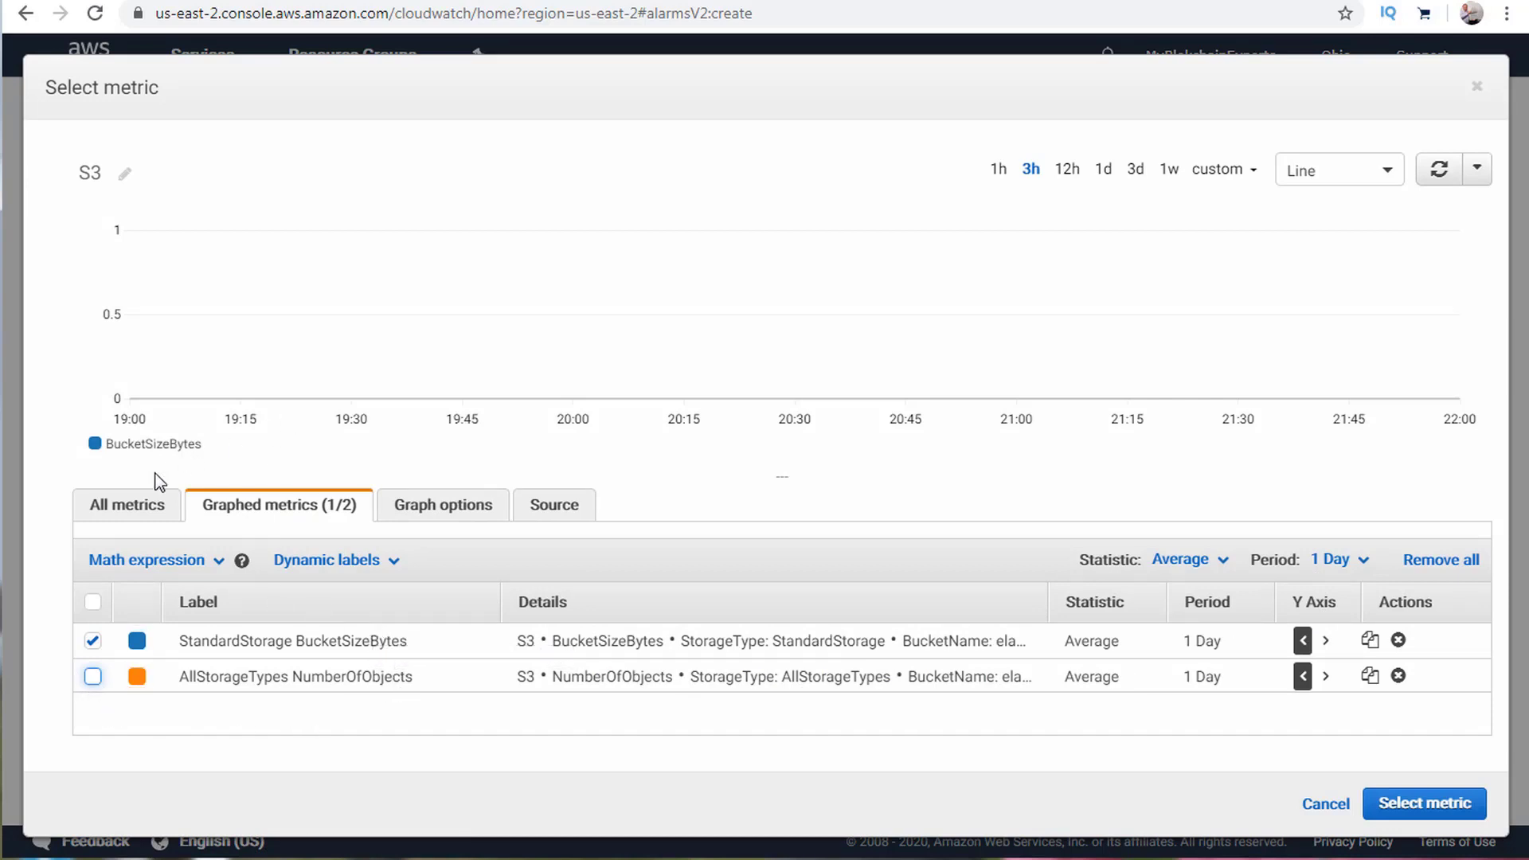
left_click(127, 505)
left_click(271, 504)
Use BucketSizeBytes as the alarm's metric and review its condition settings.
left_click(1421, 804)
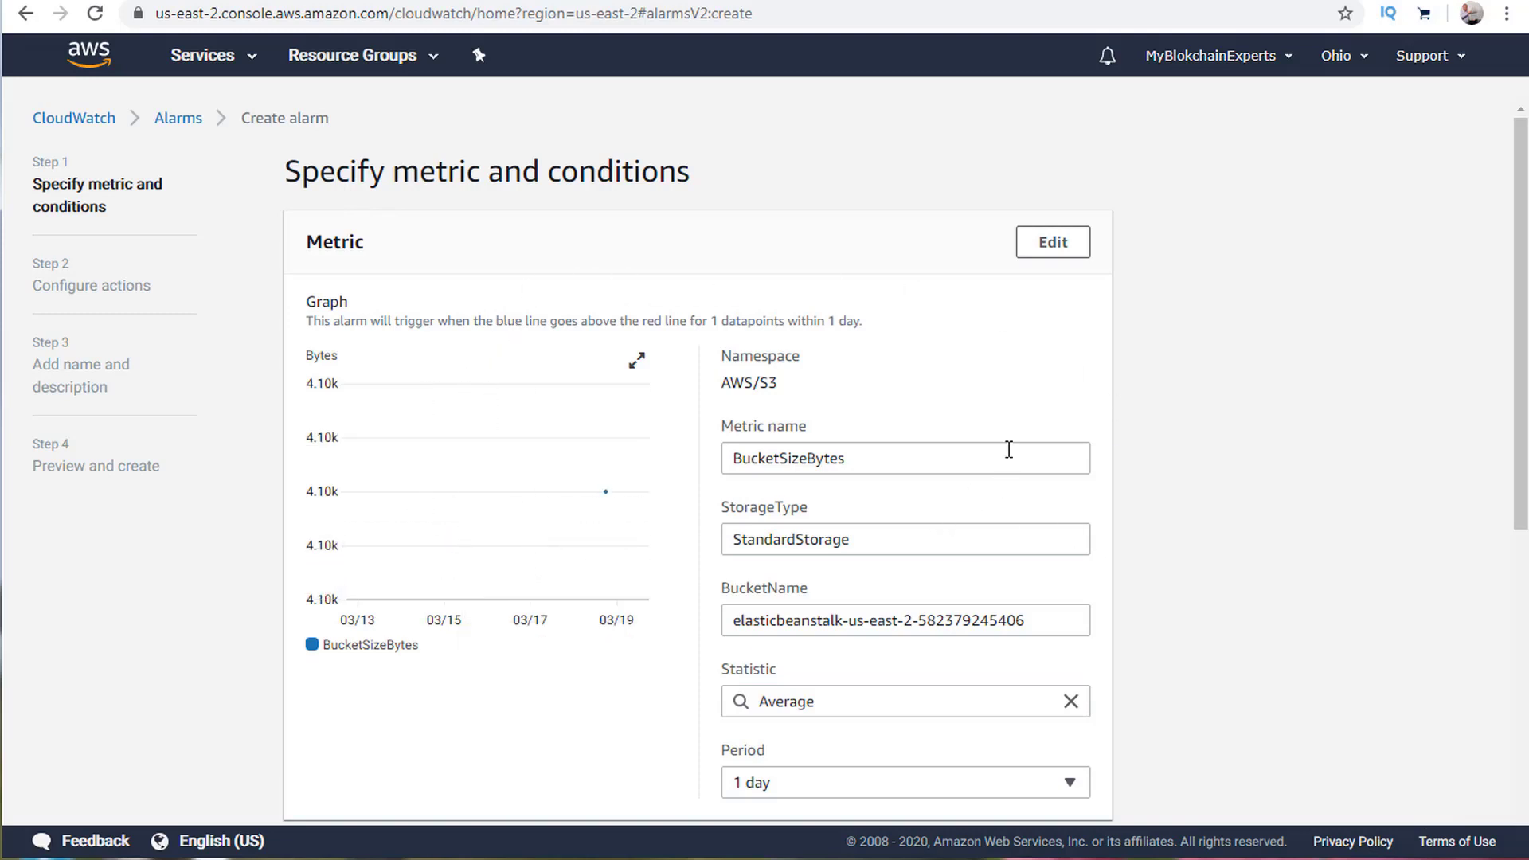
scroll(1066, 367, "down", 4)
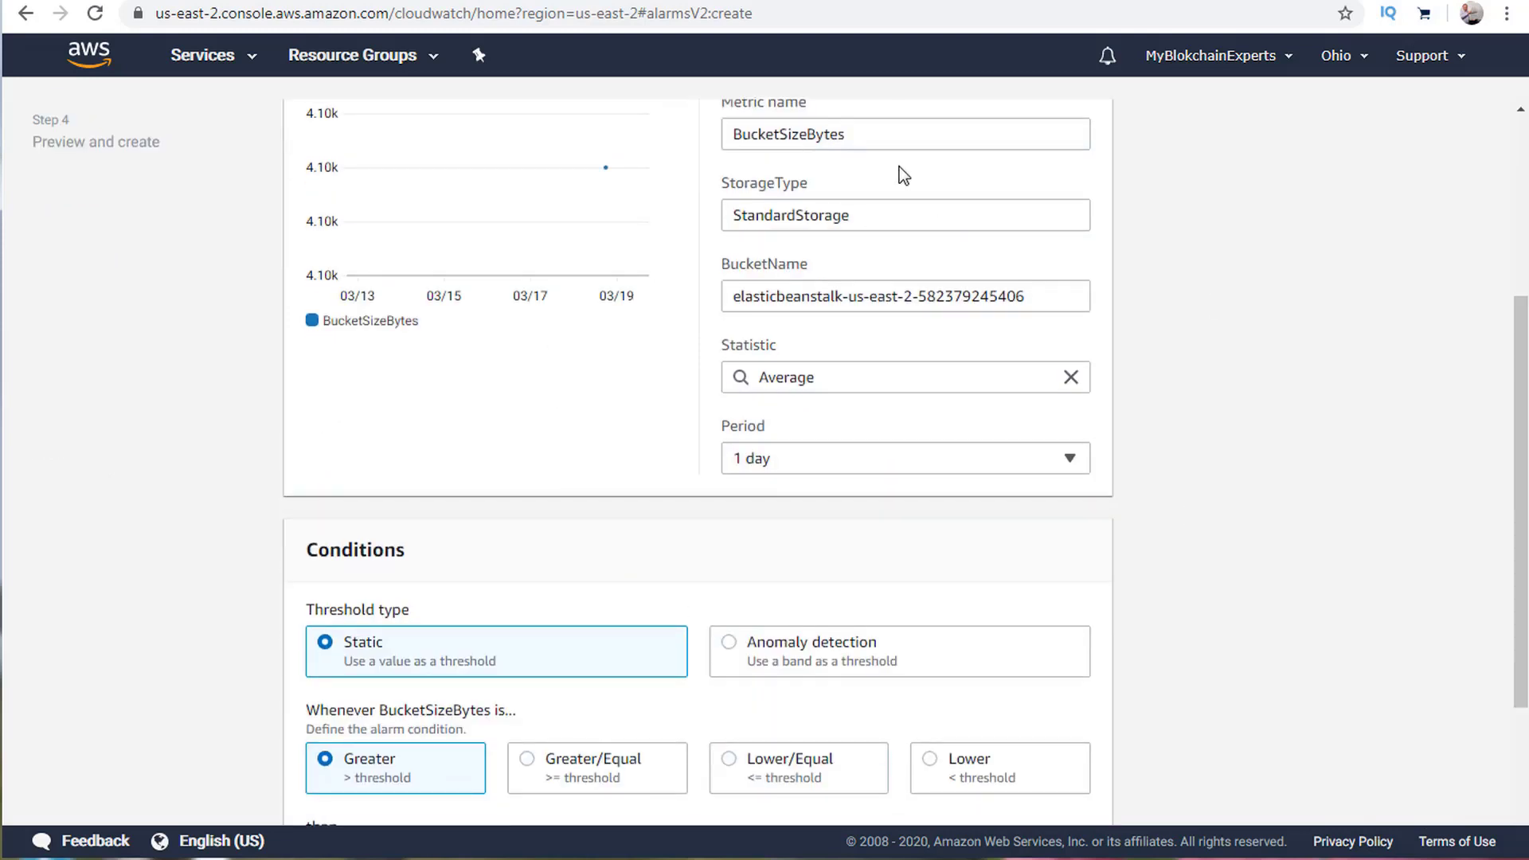
scroll(557, 597, "down", 3)
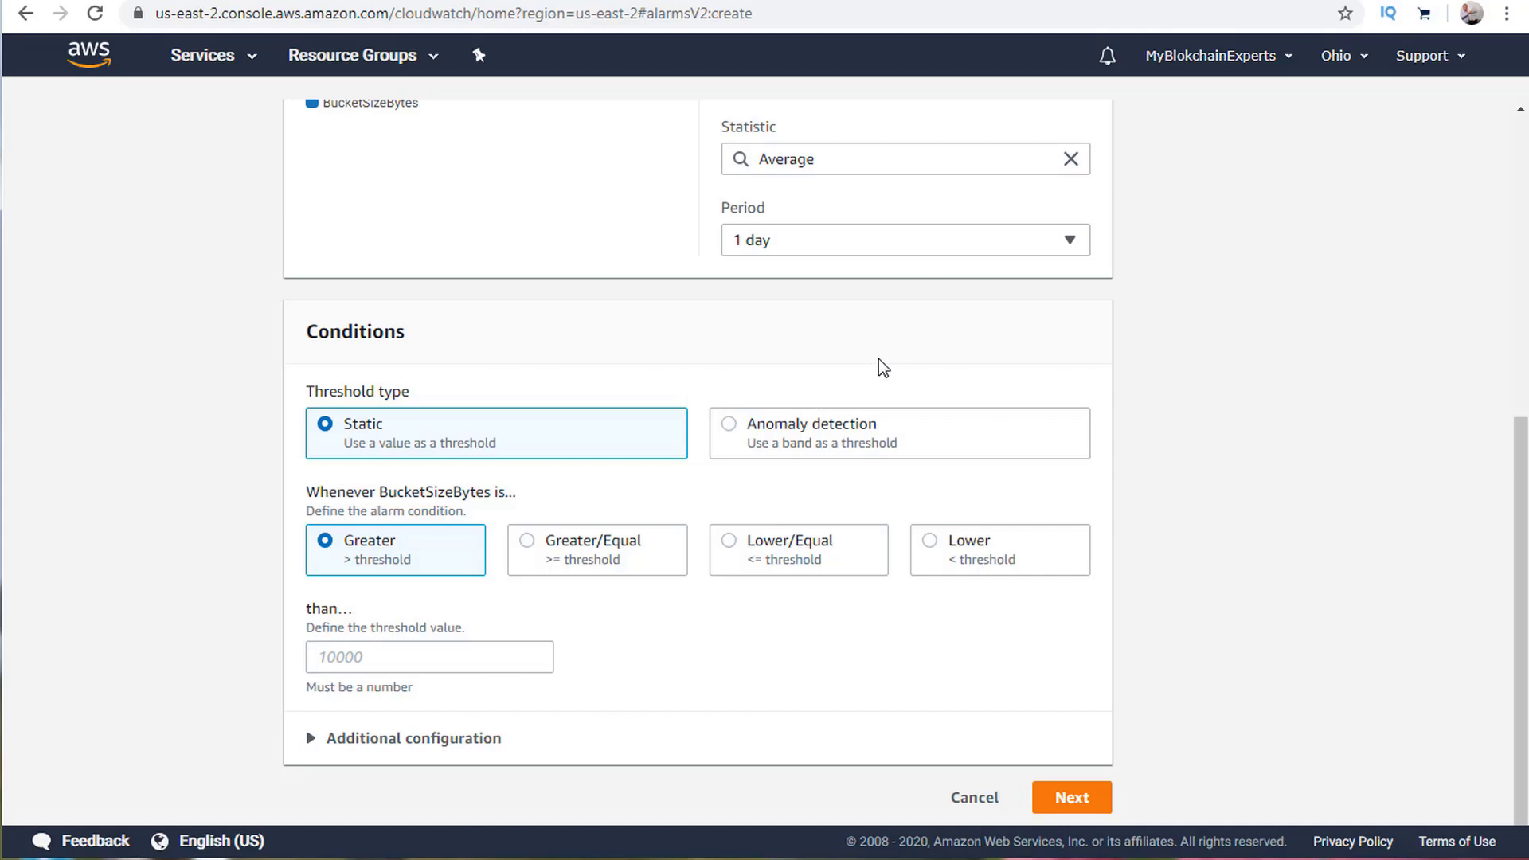
scroll(882, 368, "up", 7)
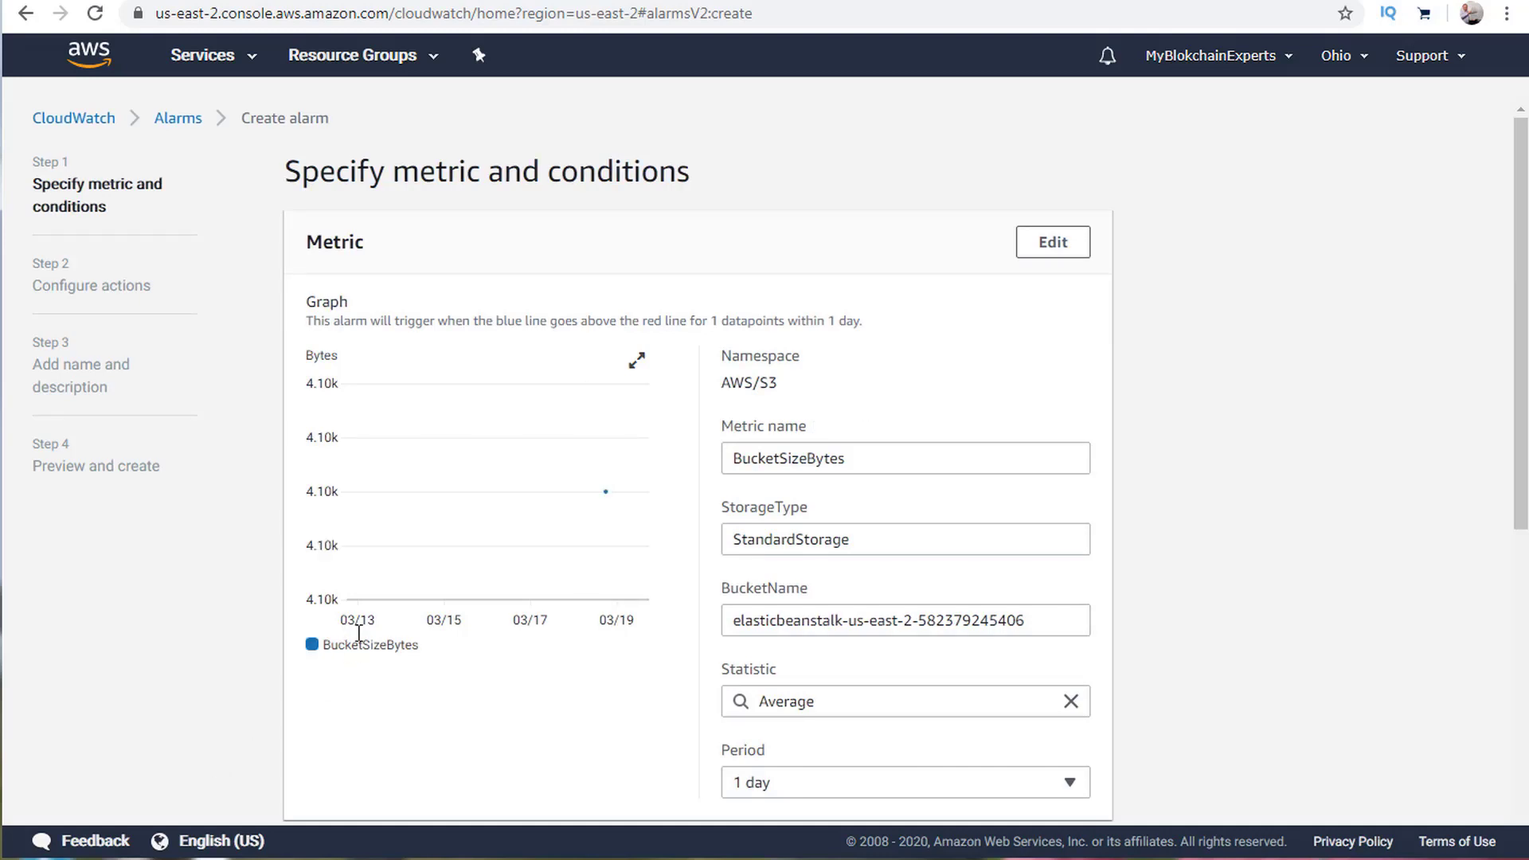
mouse_move(357, 651)
scroll(509, 714, "down", 3)
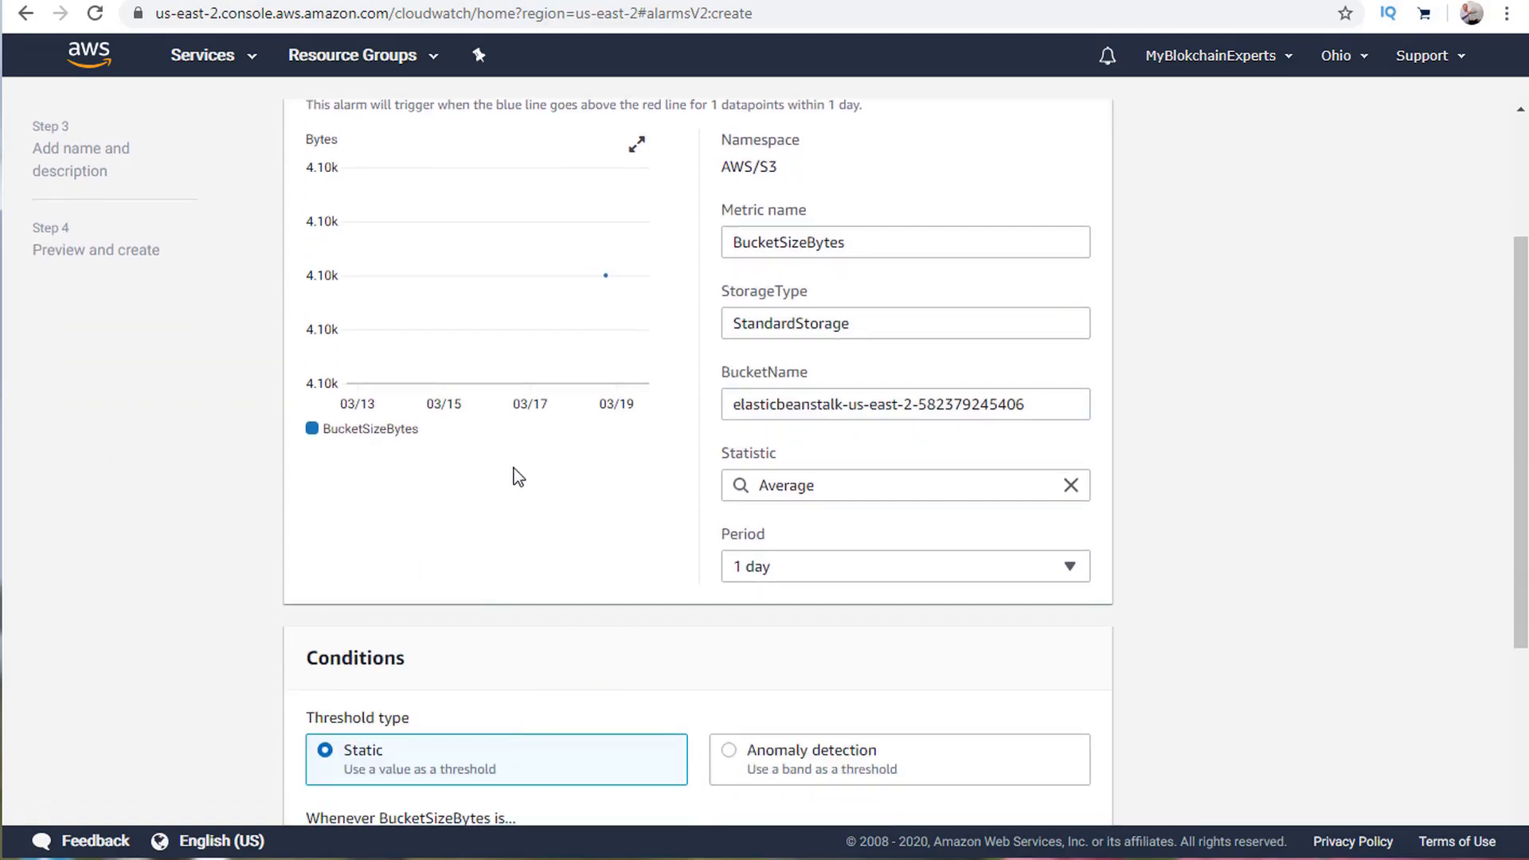
scroll(513, 468, "down", 4)
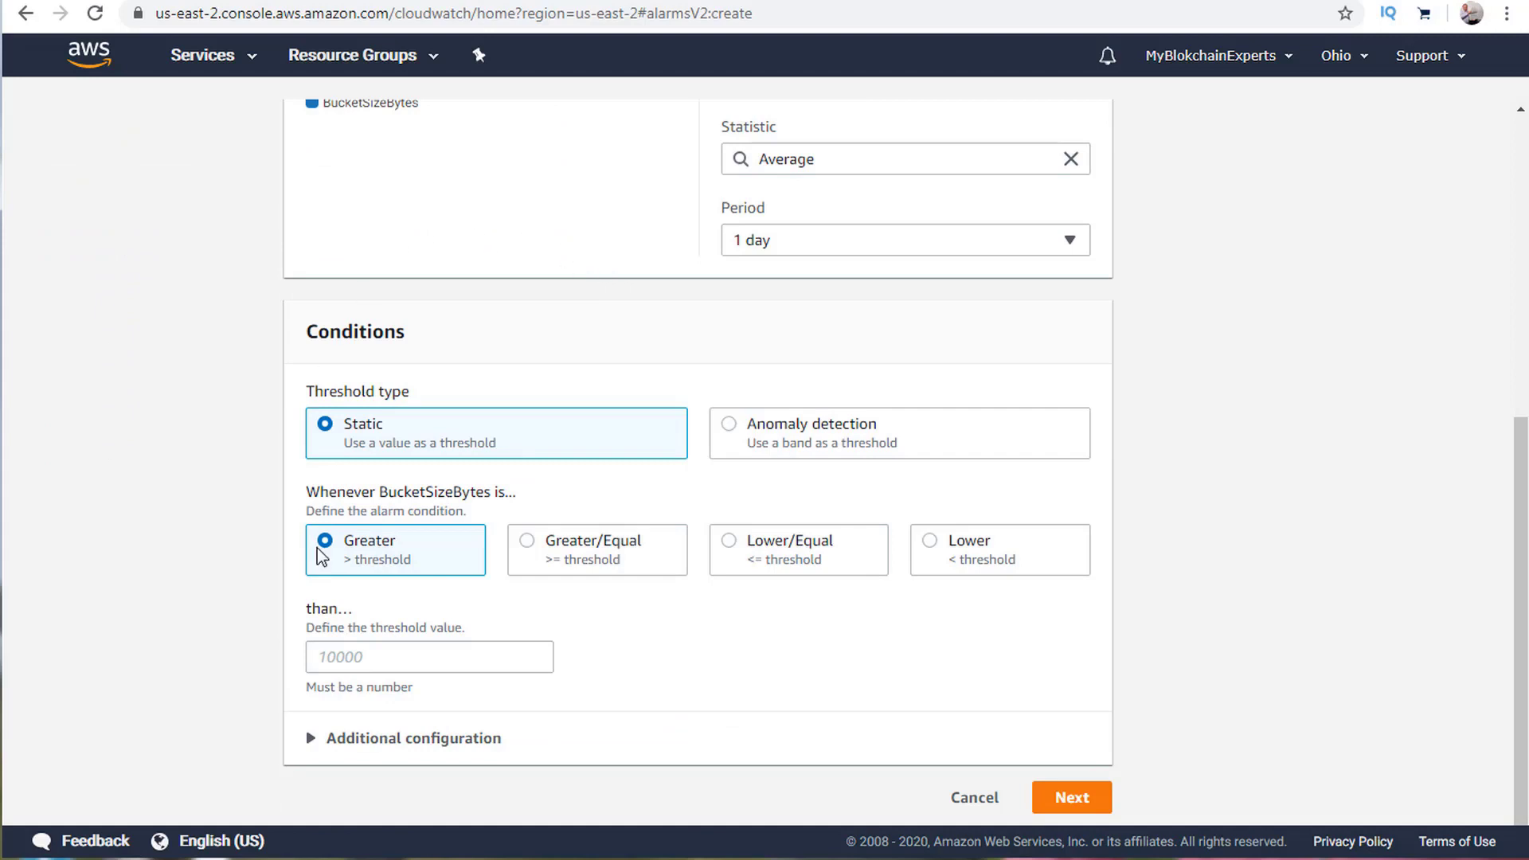
Make the alarm fire when BucketSizeBytes is greater than a static 100000.
left_click(527, 654)
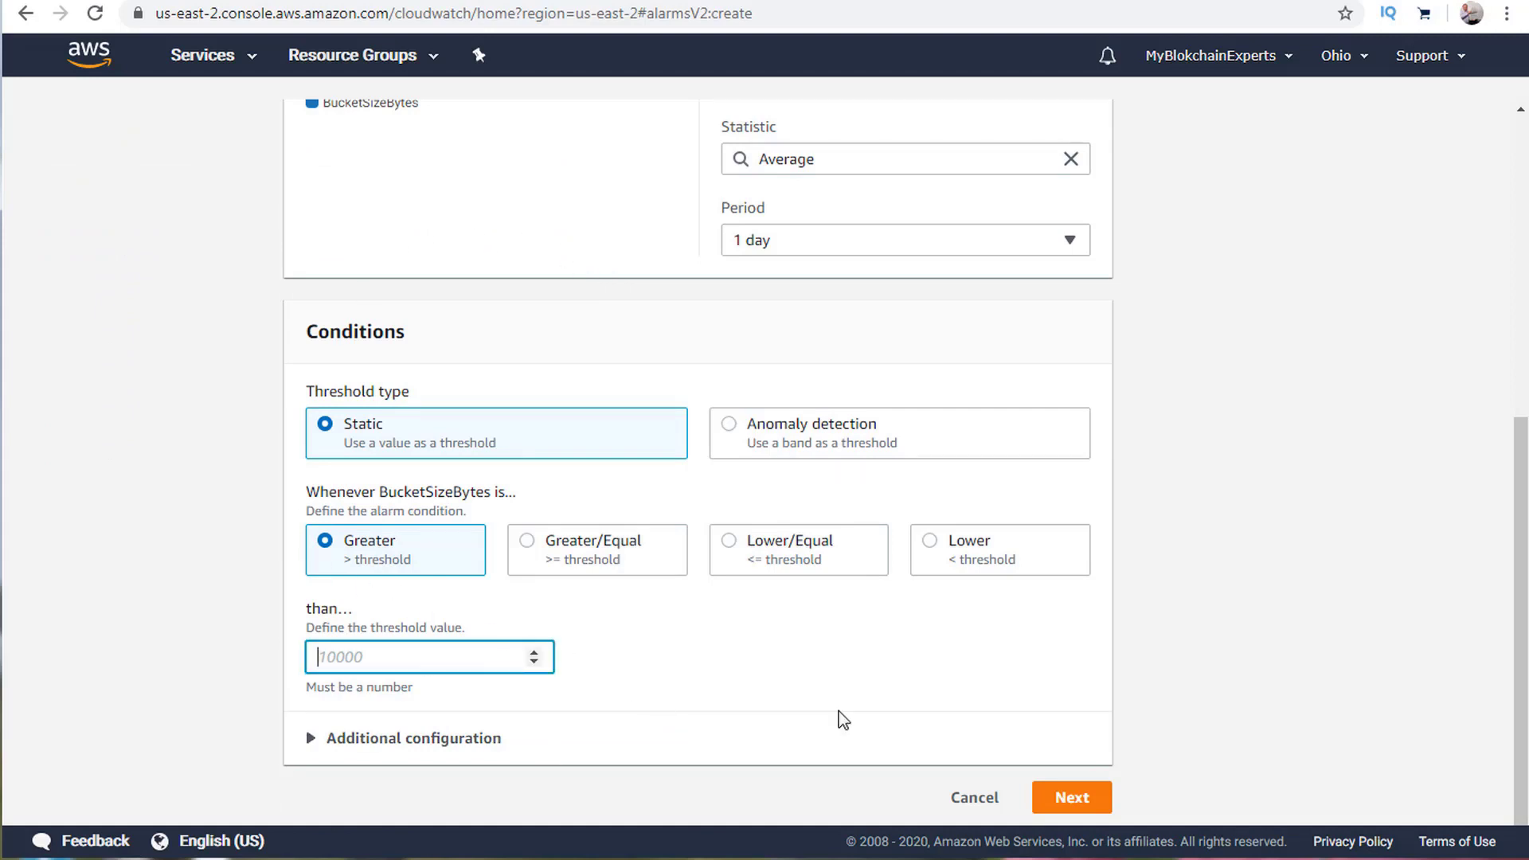
left_click(1068, 797)
left_click(343, 654)
type("100000")
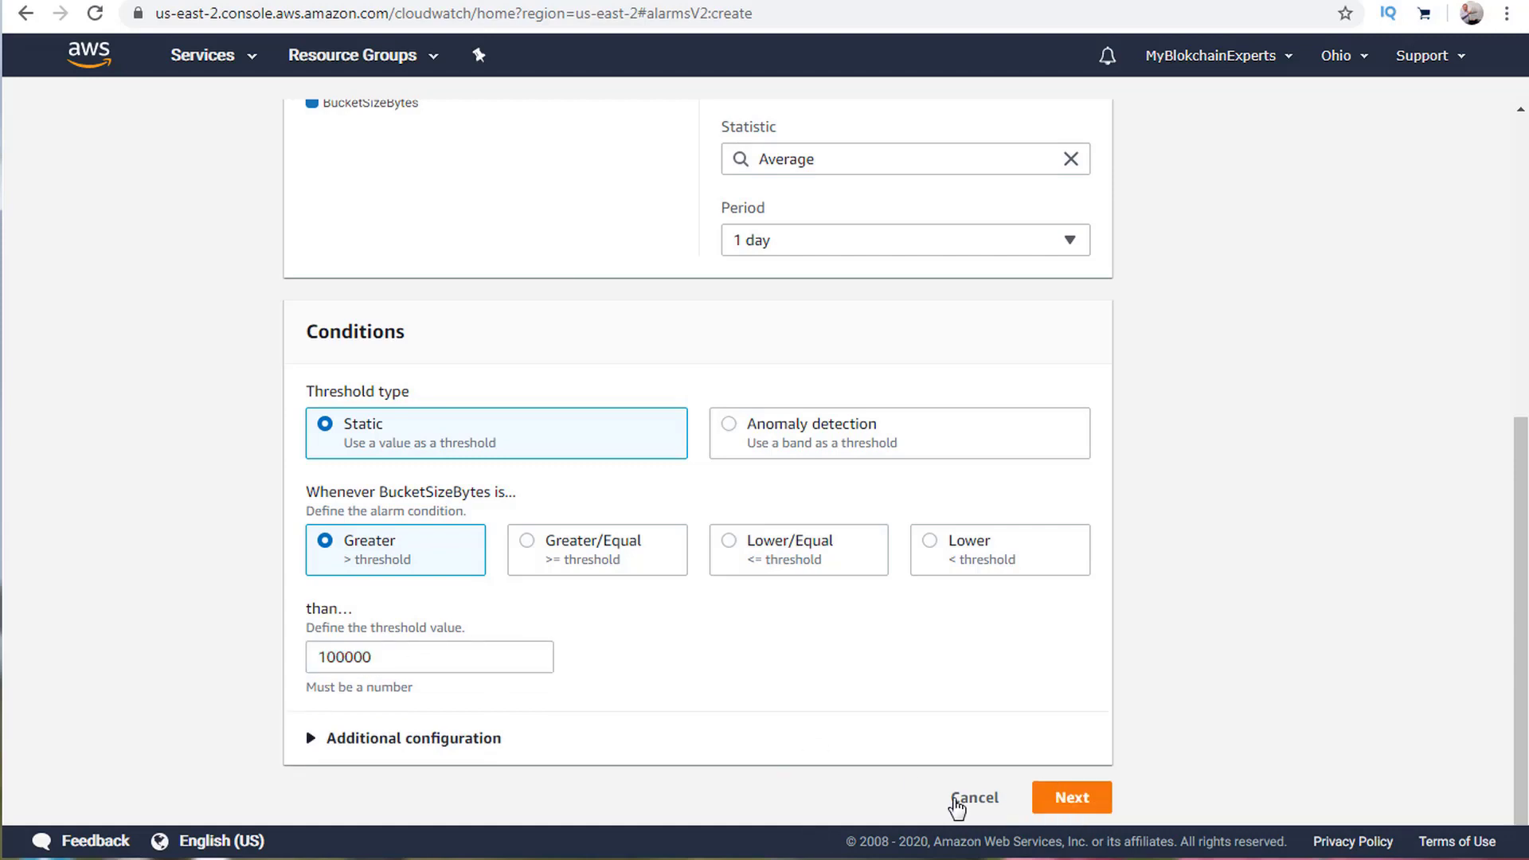
left_click(1105, 806)
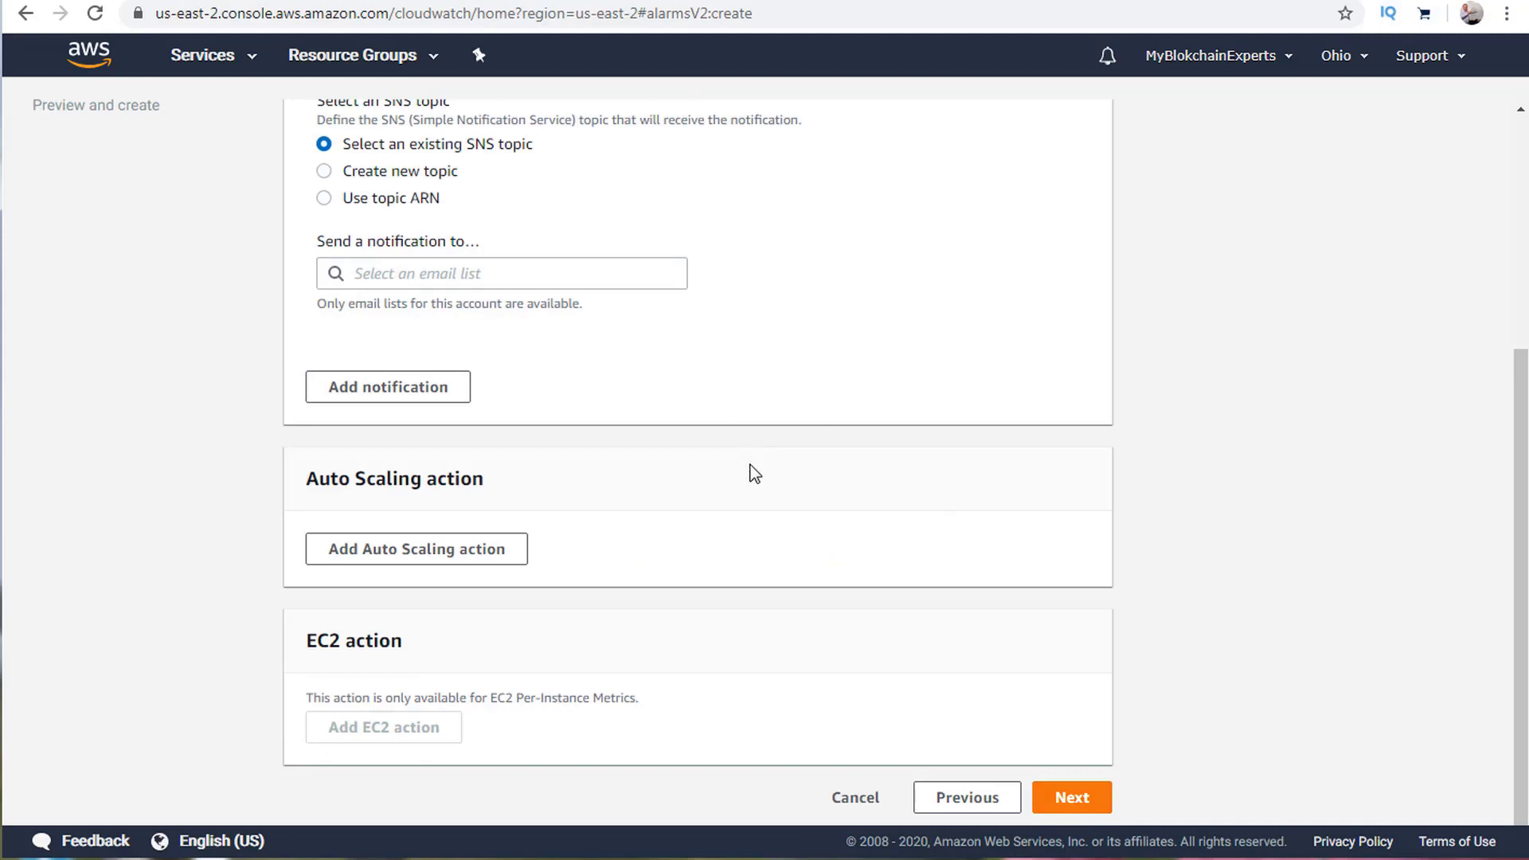
Set the alarm to notify a new SNS topic named Default_CloudWatch_Alarms_Topic.
scroll(748, 474, "up", 5)
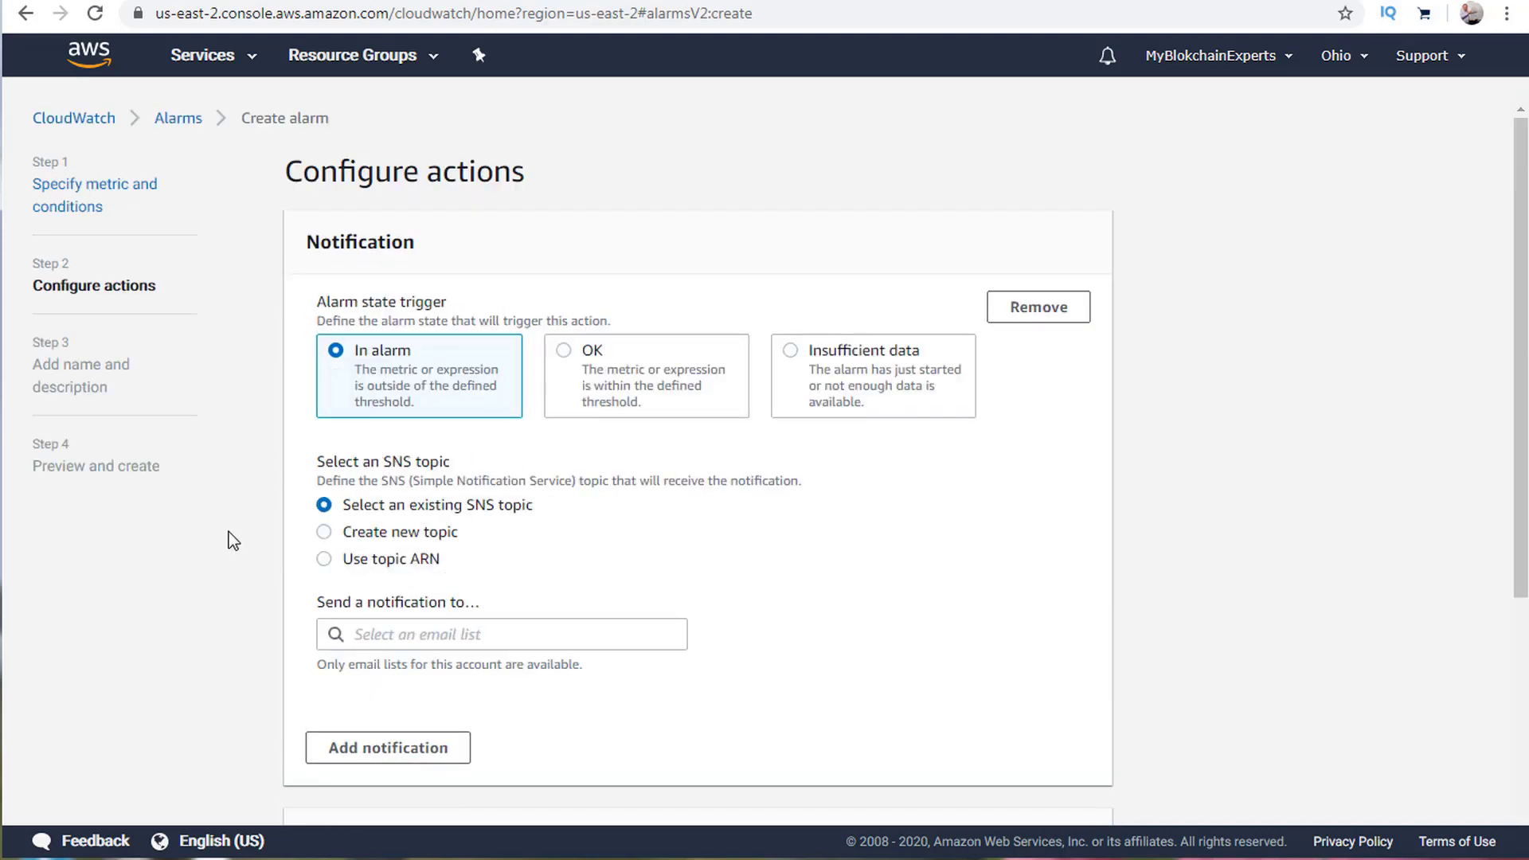
left_click(325, 533)
left_click(325, 560)
left_click(358, 639)
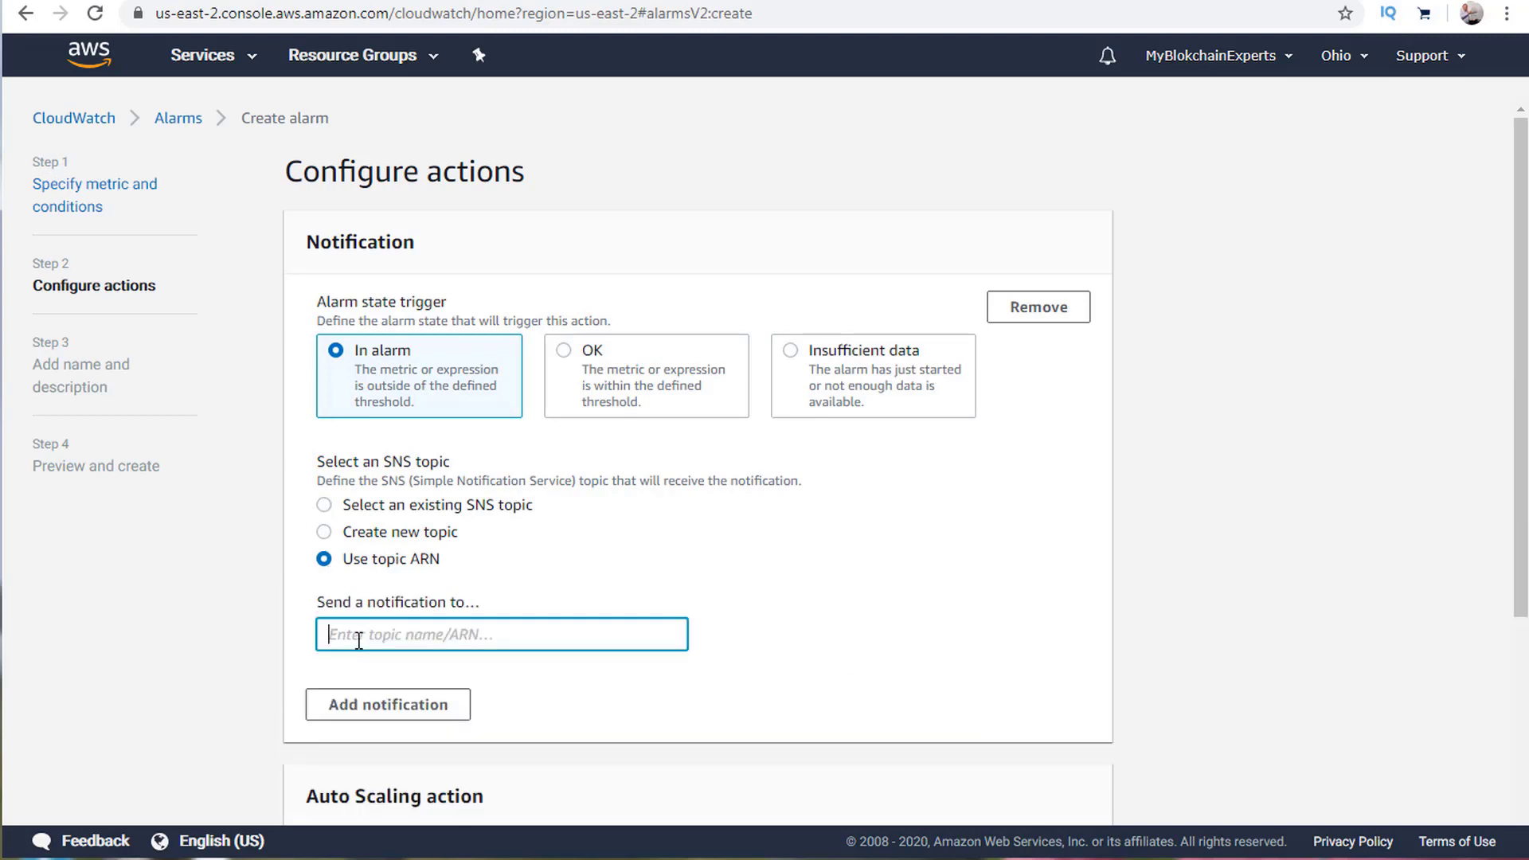
left_click(324, 505)
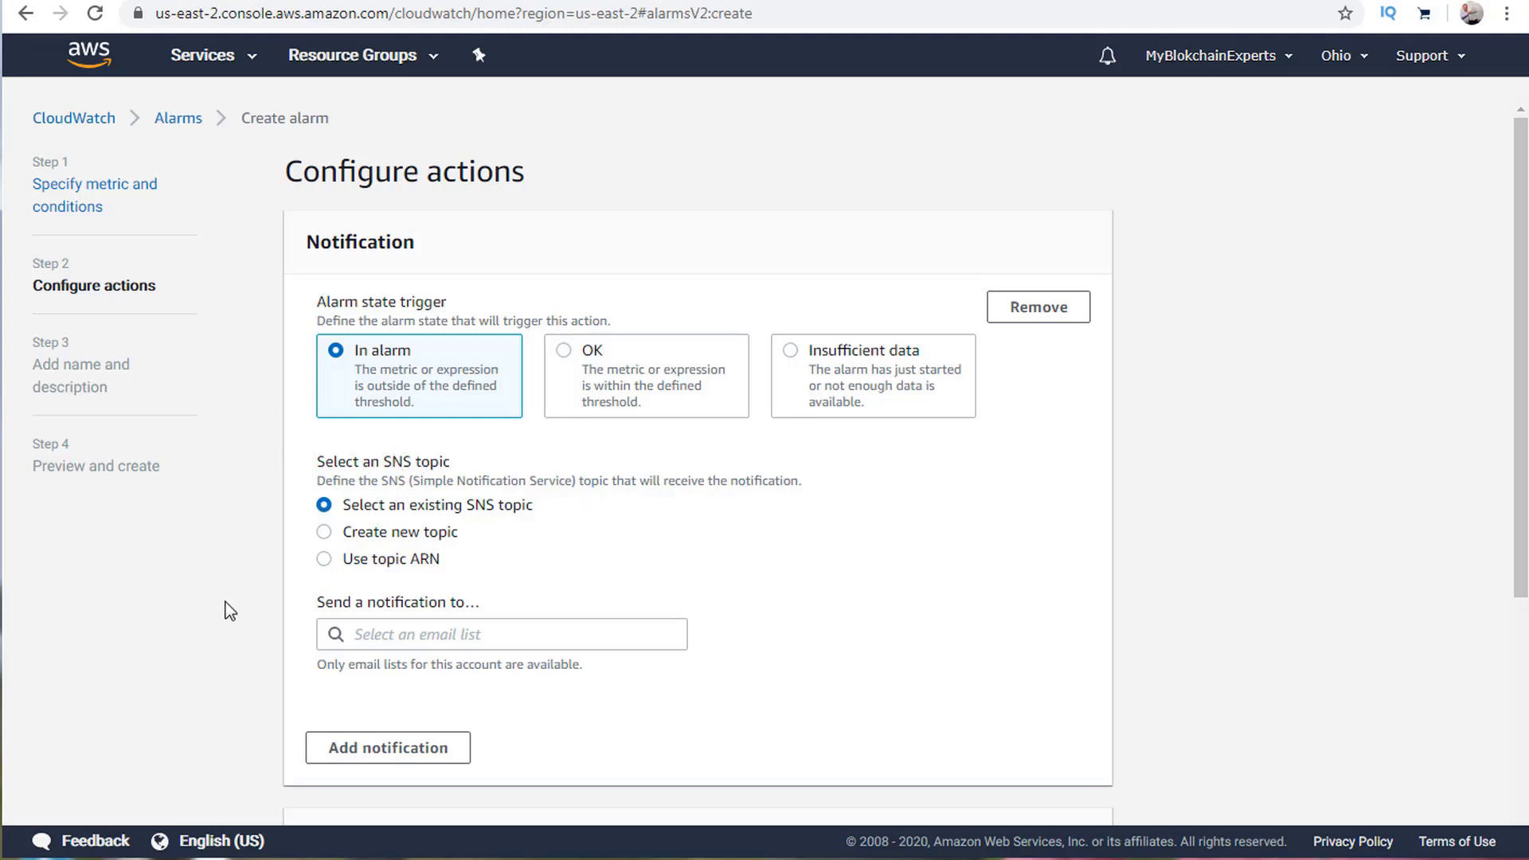
left_click(325, 533)
scroll(521, 567, "down", 3)
Create Default_CloudWatch_Alarms_Topic with the notification email address as its subscriber.
left_click(351, 552)
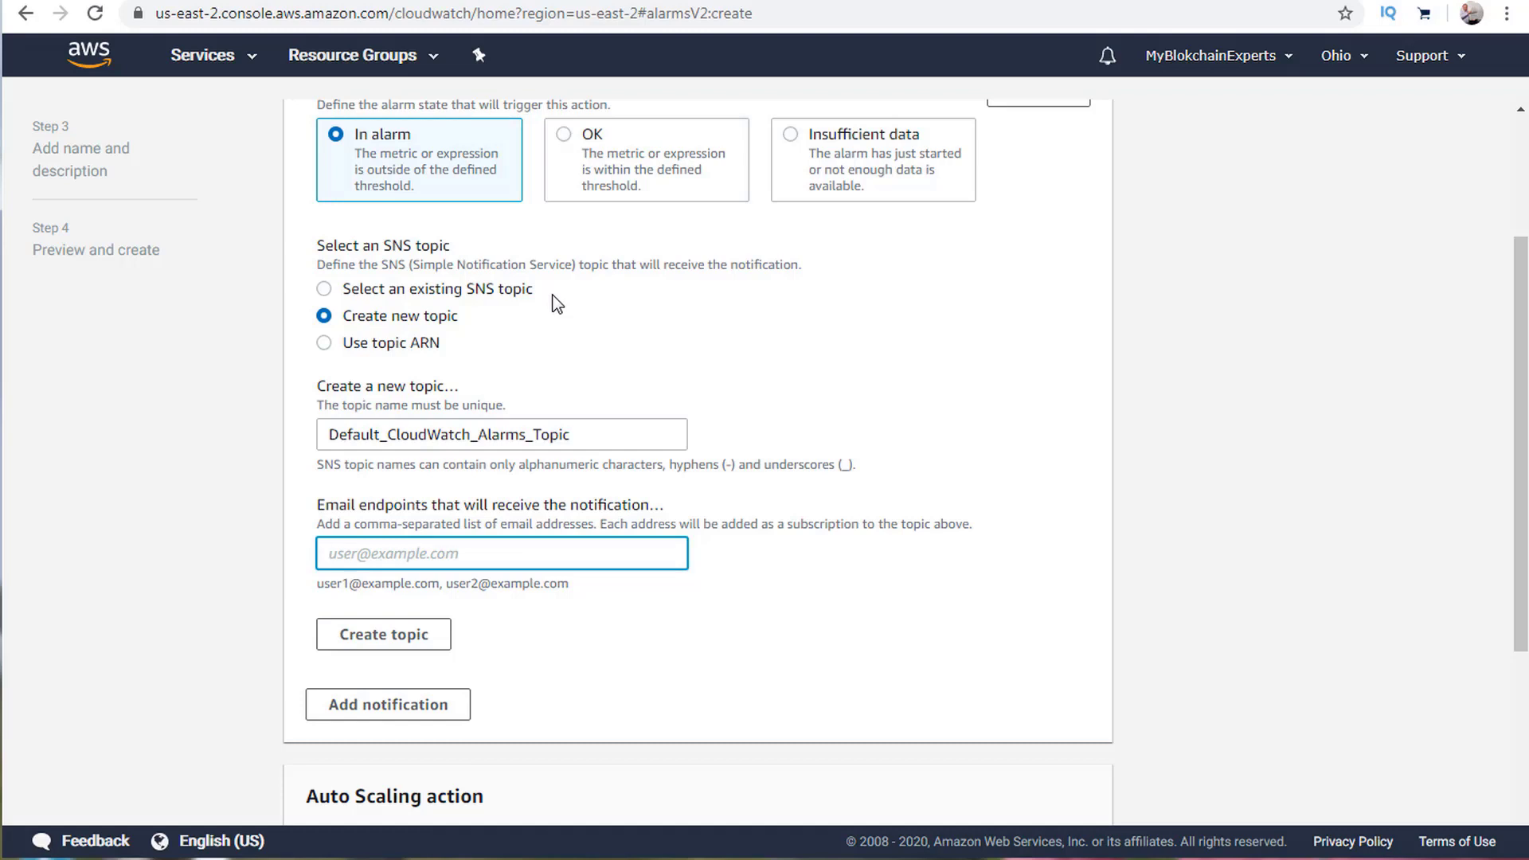
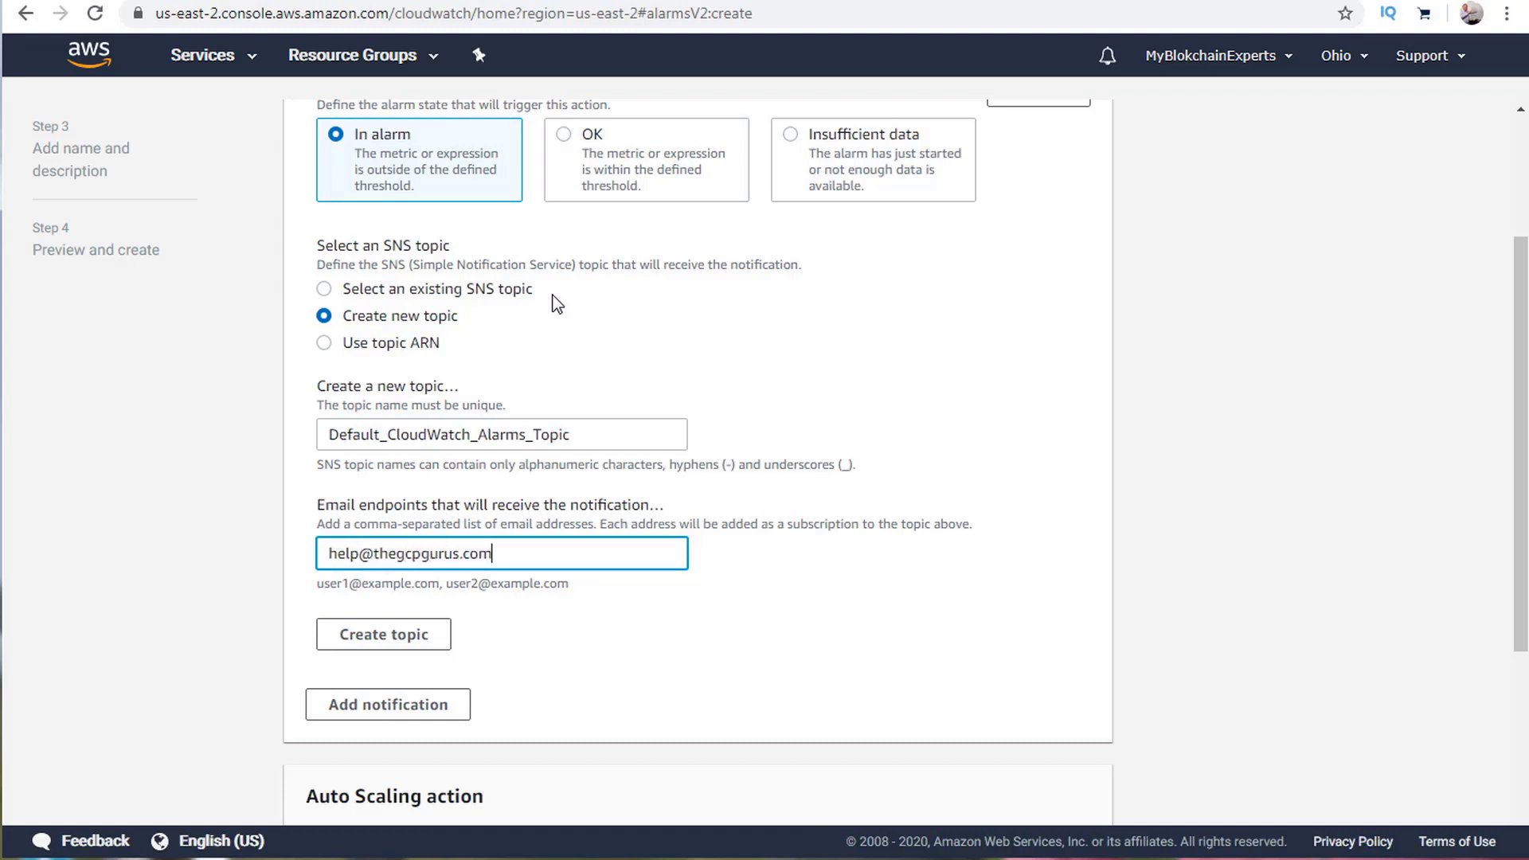
left_click(378, 641)
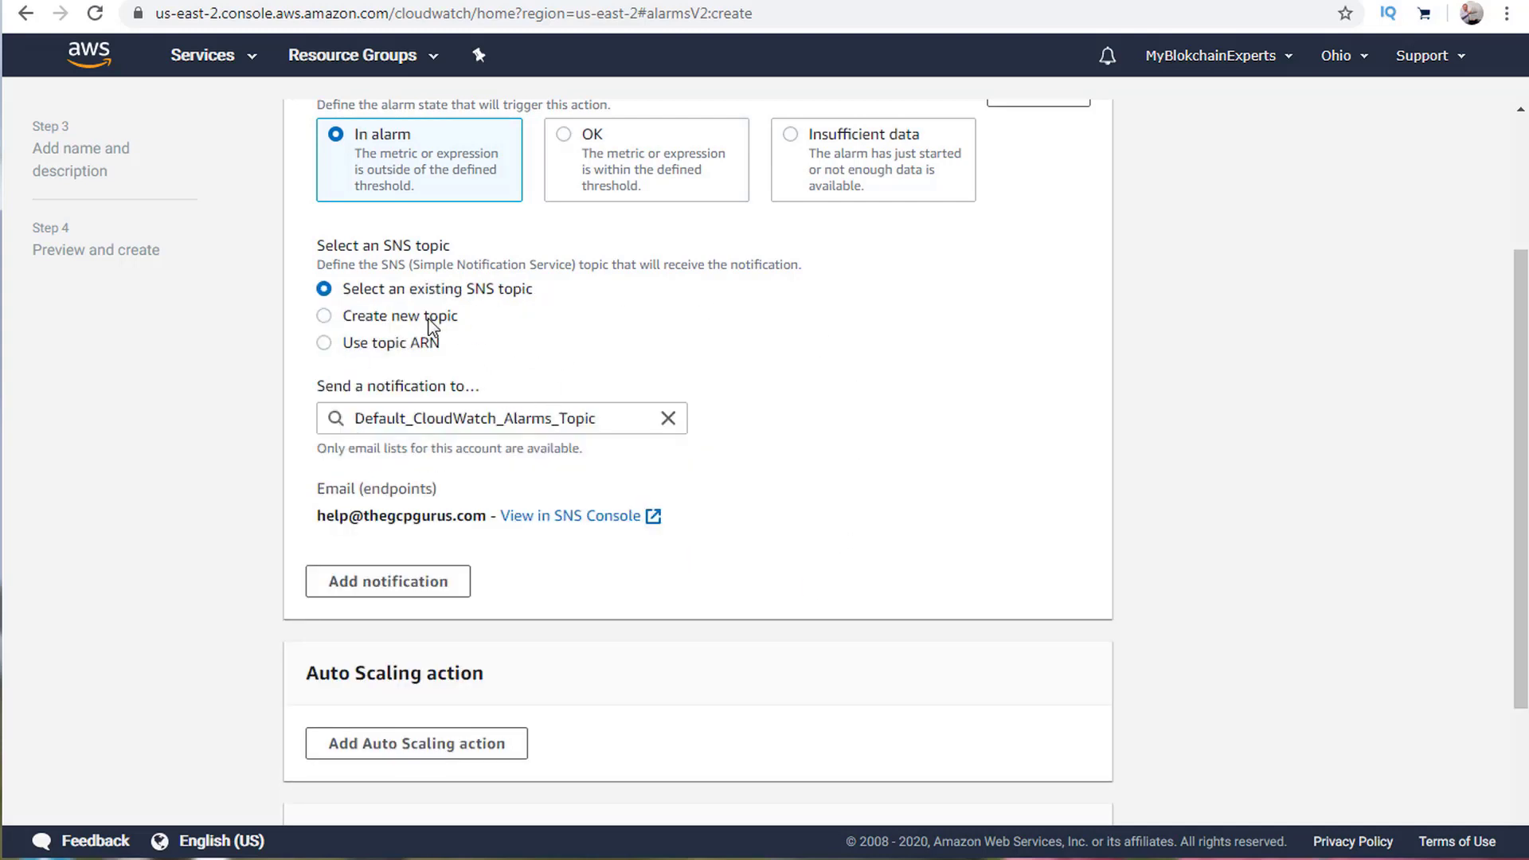
Try a second notification's OK and insufficient-data triggers, then remove it.
left_click(355, 585)
scroll(696, 587, "down", 4)
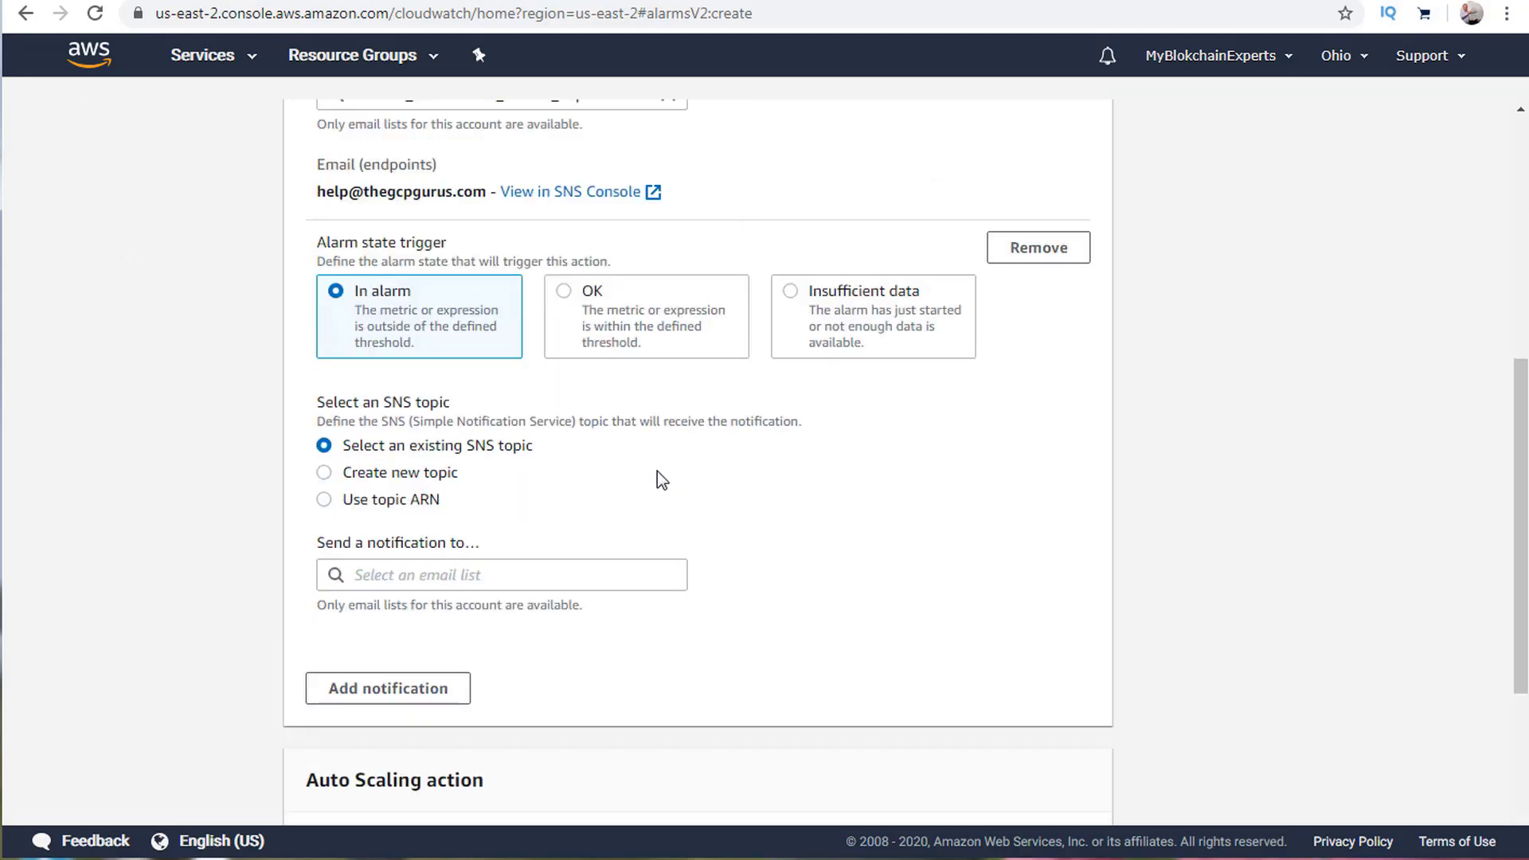
left_click(615, 323)
left_click(799, 305)
left_click(413, 307)
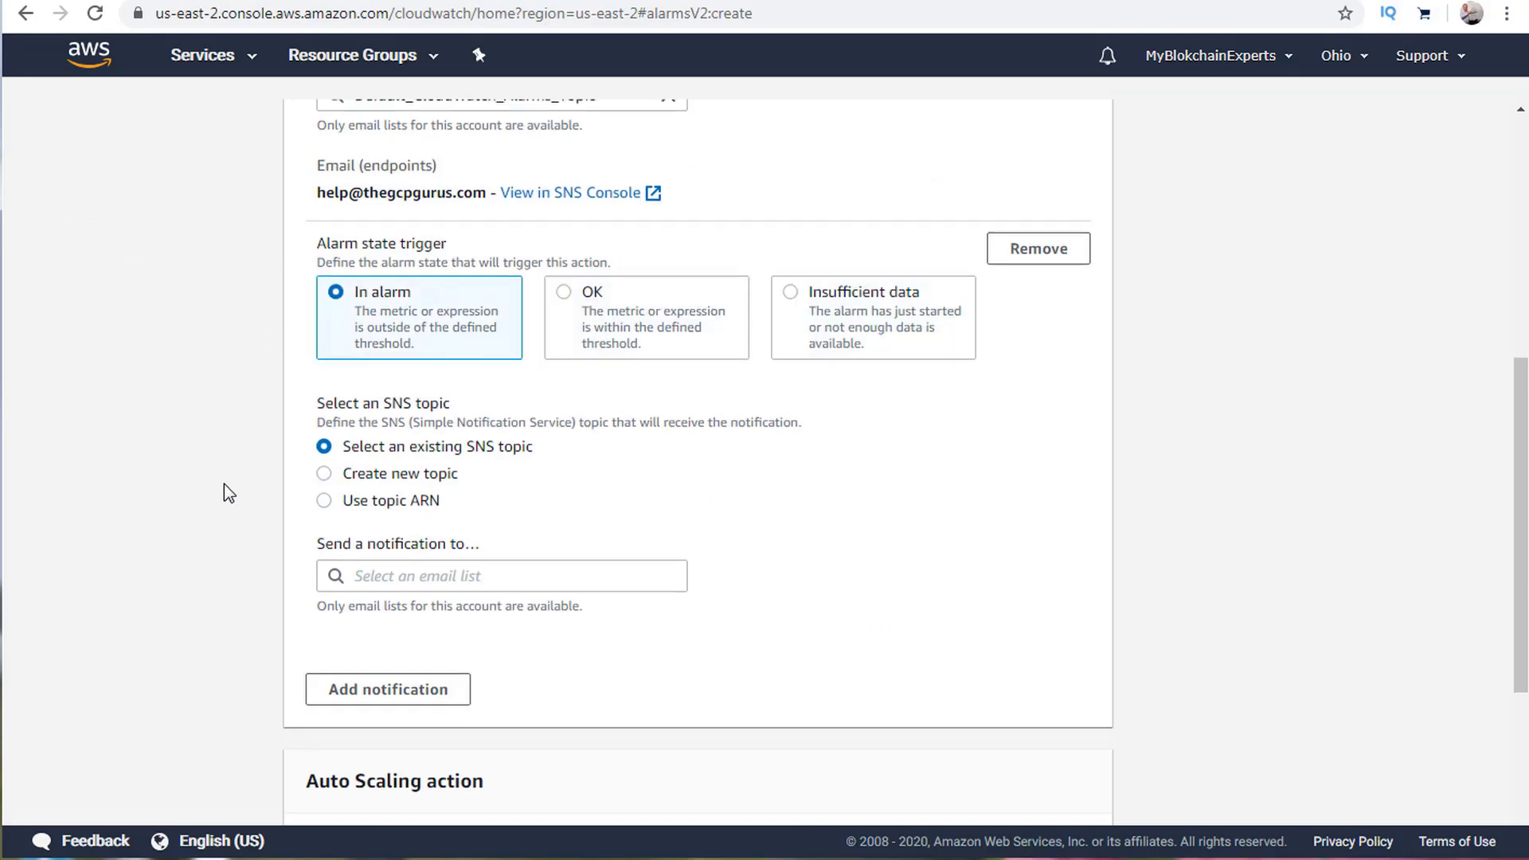
left_click(1049, 570)
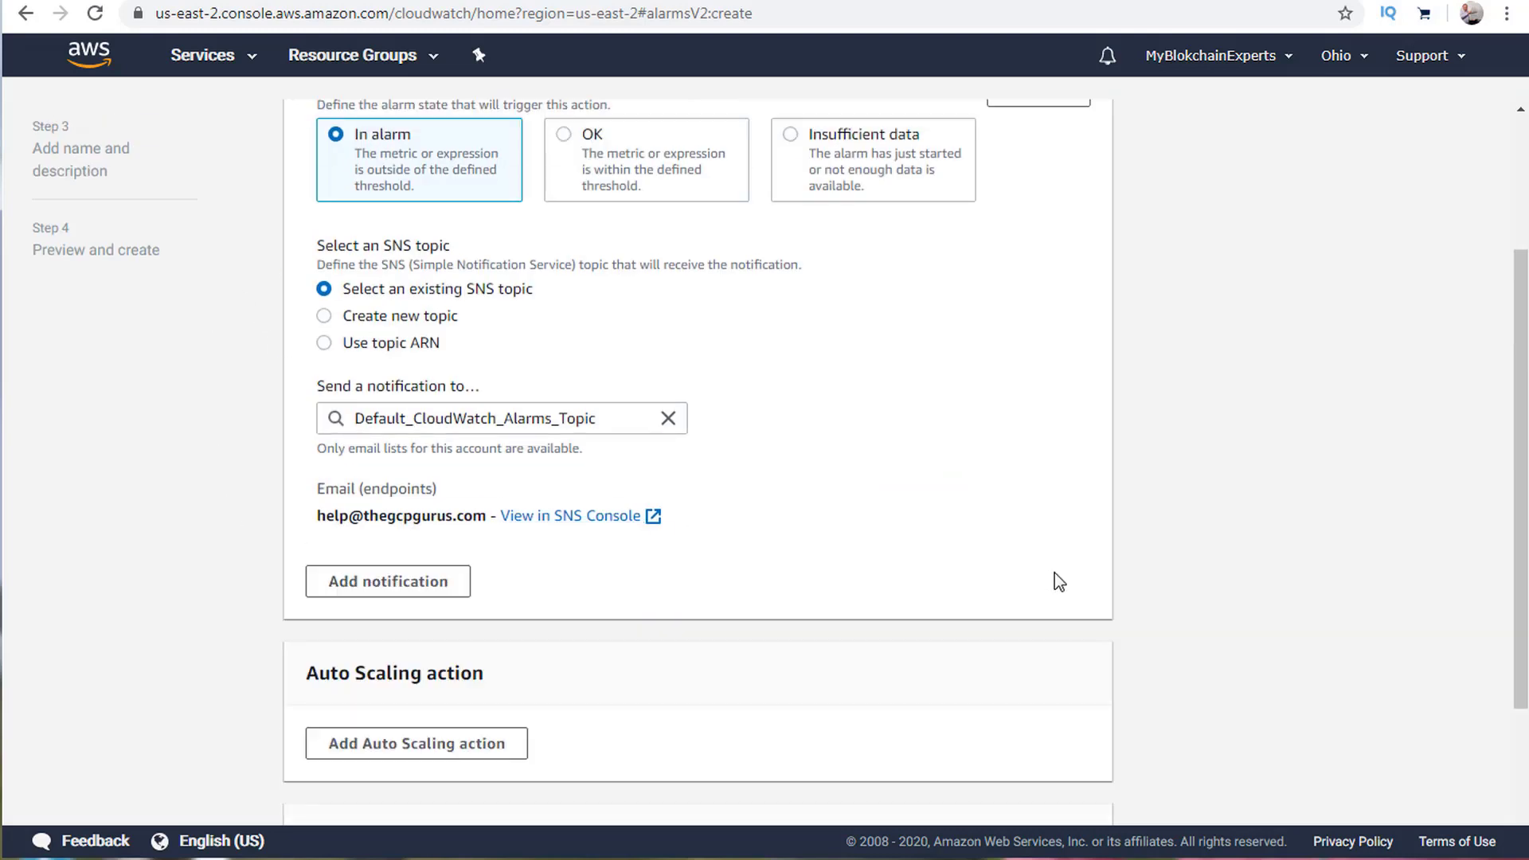
Open Default_CloudWatch_Alarms_Topic in SNS, select its pending email subscription, and begin a published message's subject.
left_click(613, 521)
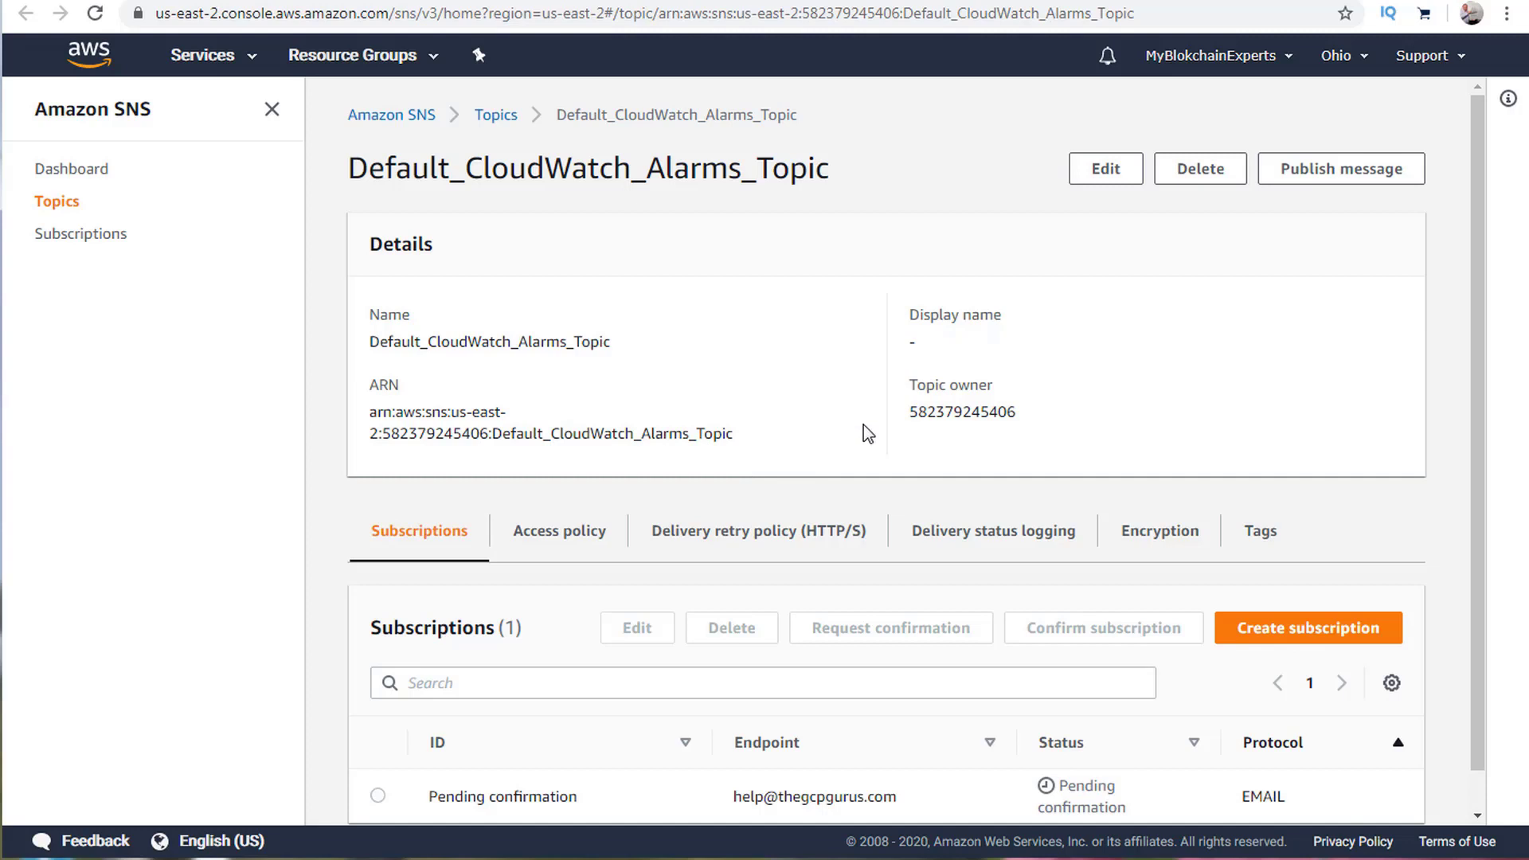
scroll(629, 329, "down", 1)
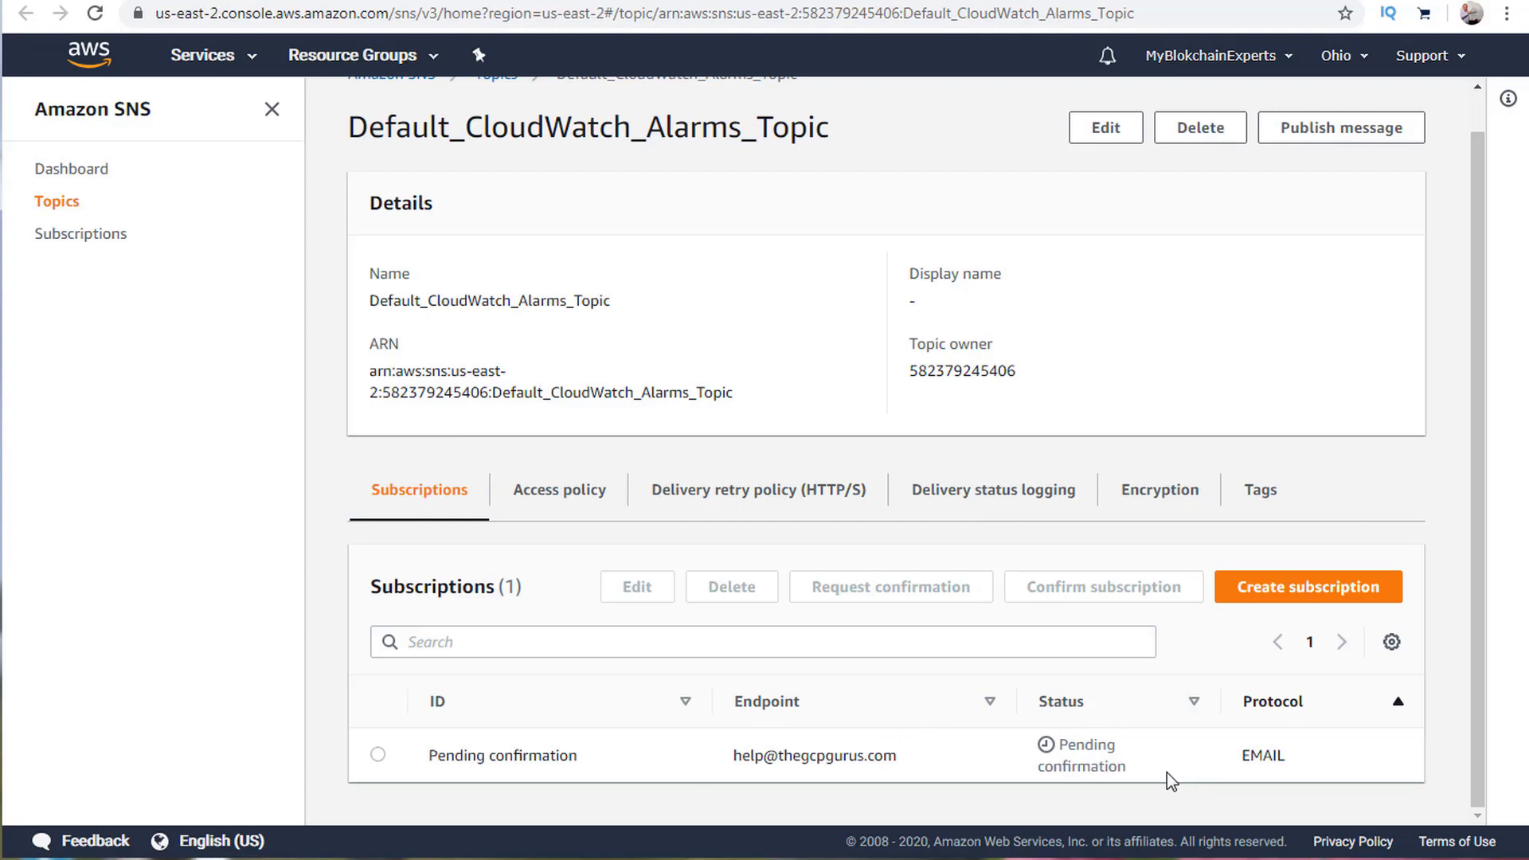
left_click(377, 753)
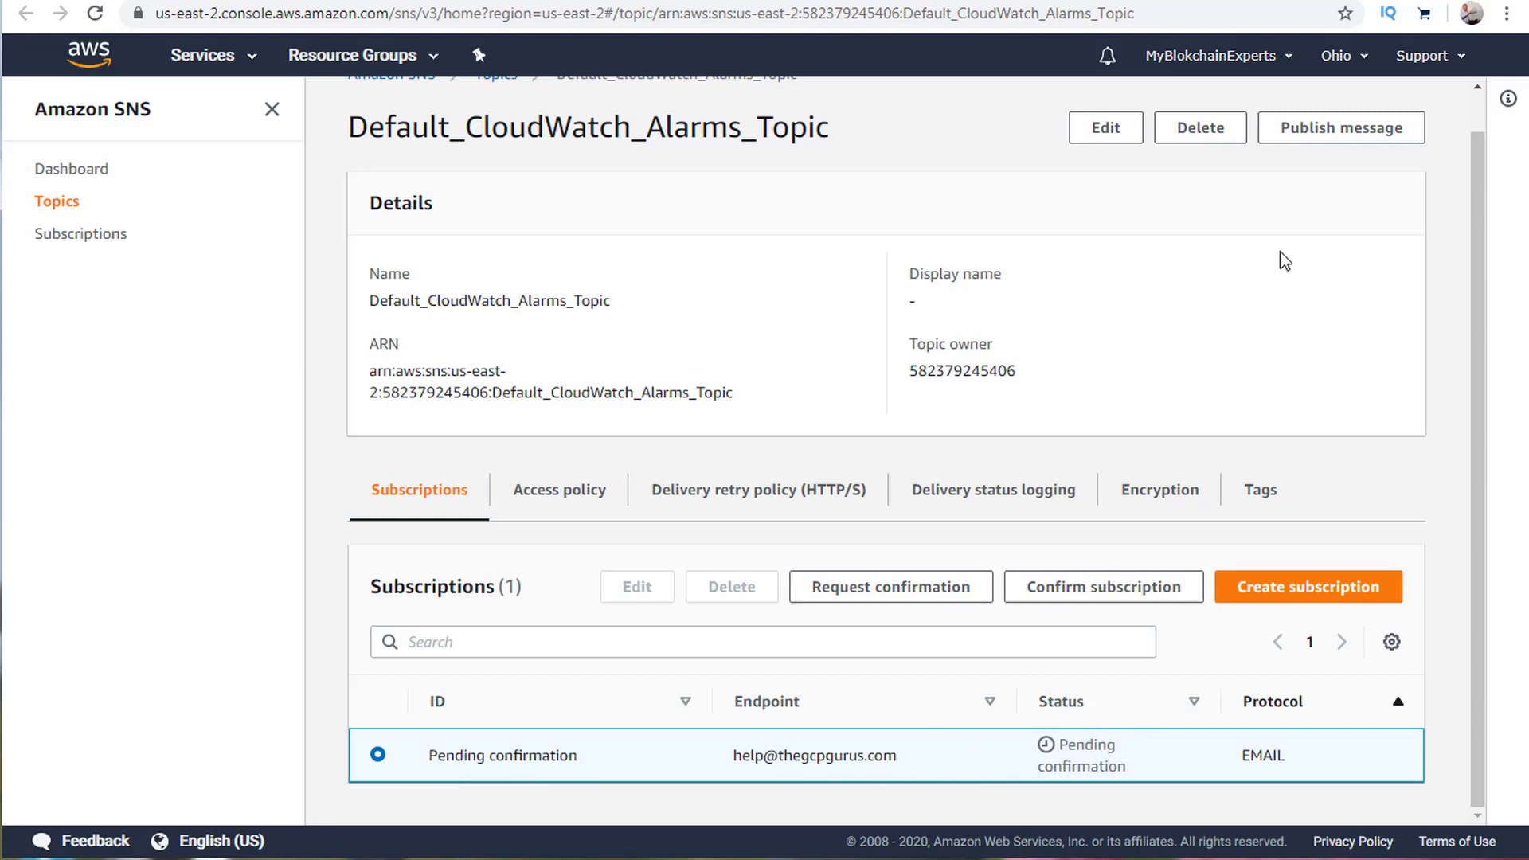
left_click(1313, 129)
left_click(184, 401)
Enter the message body 'This is an alarm. call office' and a time-to-live of 6.
type("Th")
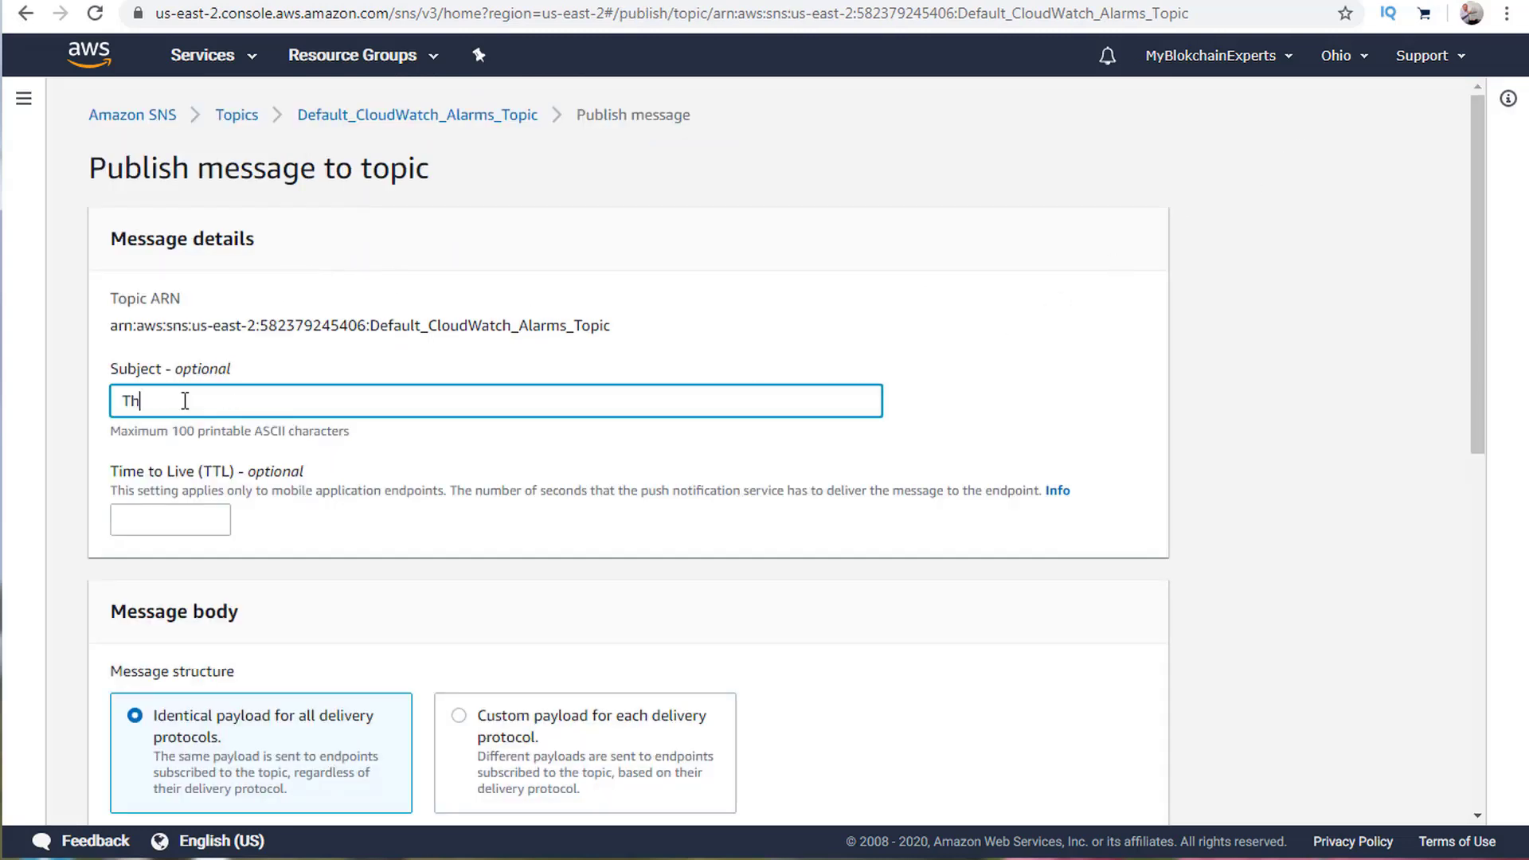
type("is is an alarm")
left_click(174, 514)
type("1")
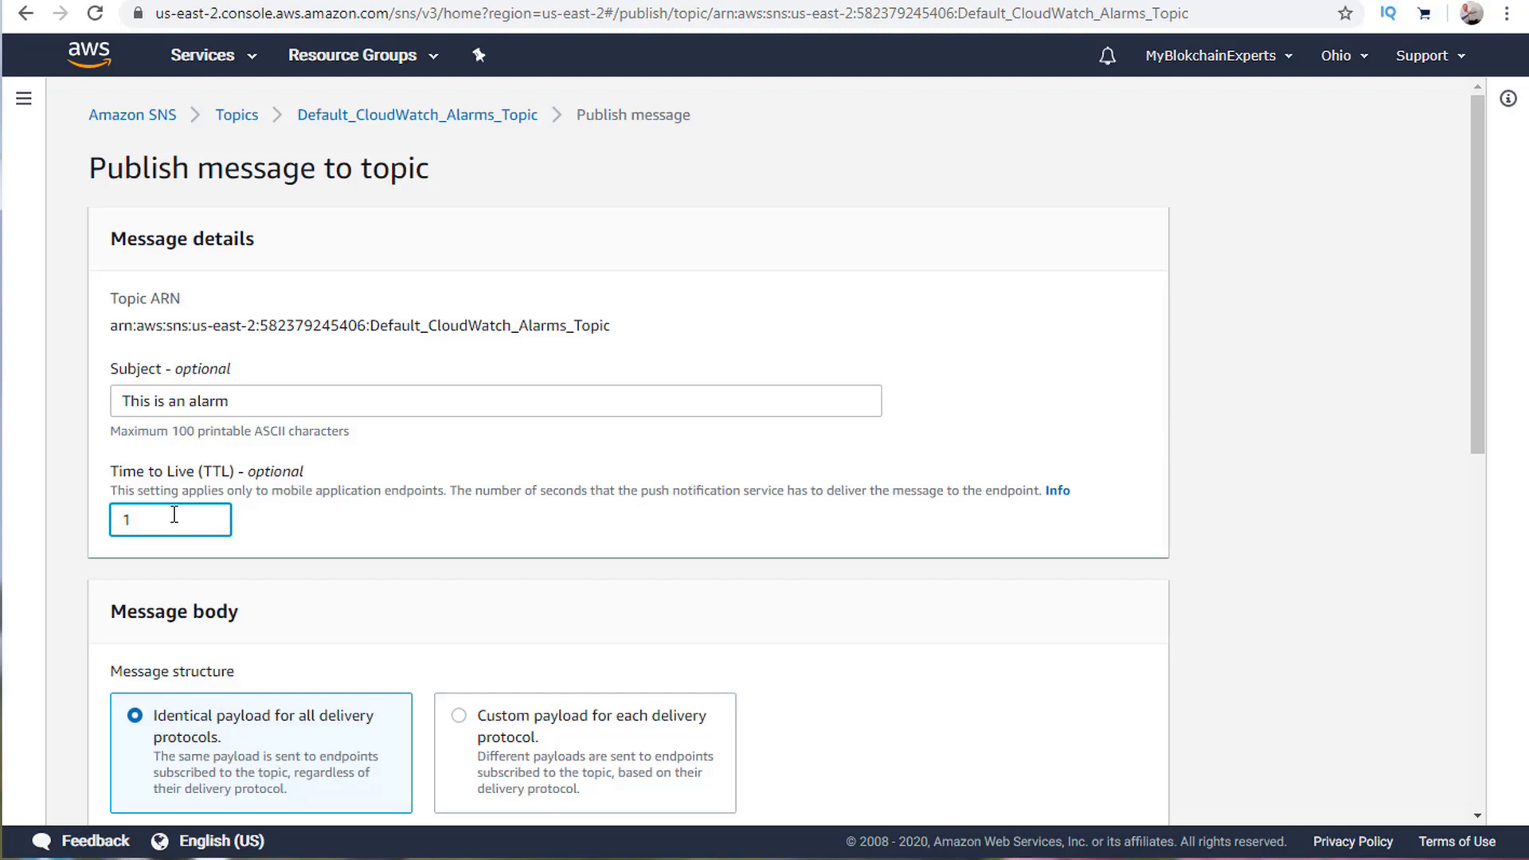
key("BackSpace")
type("60")
scroll(416, 536, "down", 8)
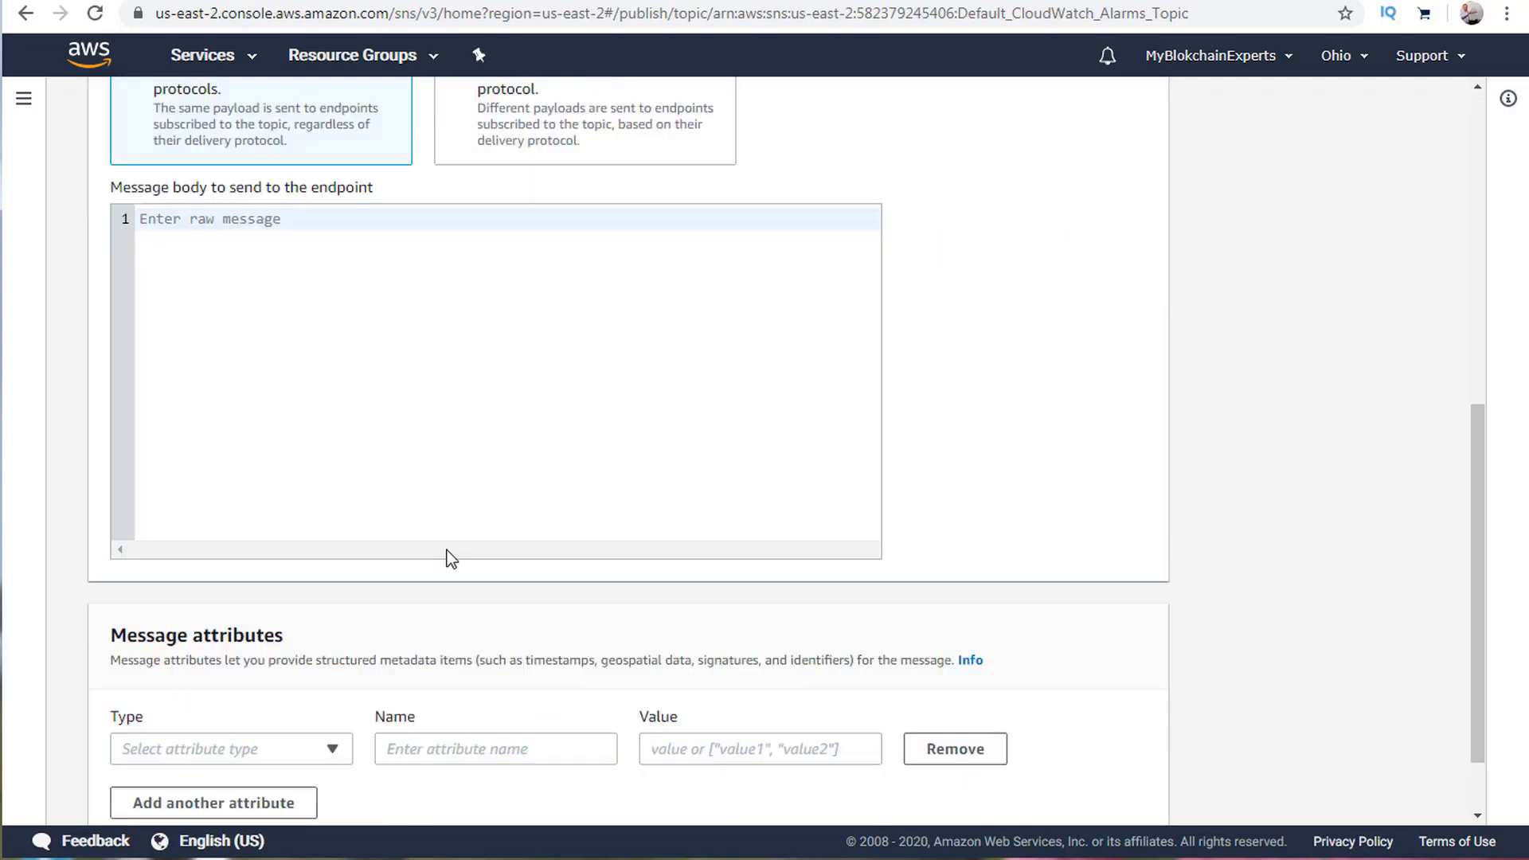
left_click(195, 285)
scroll(203, 318, "up", 7)
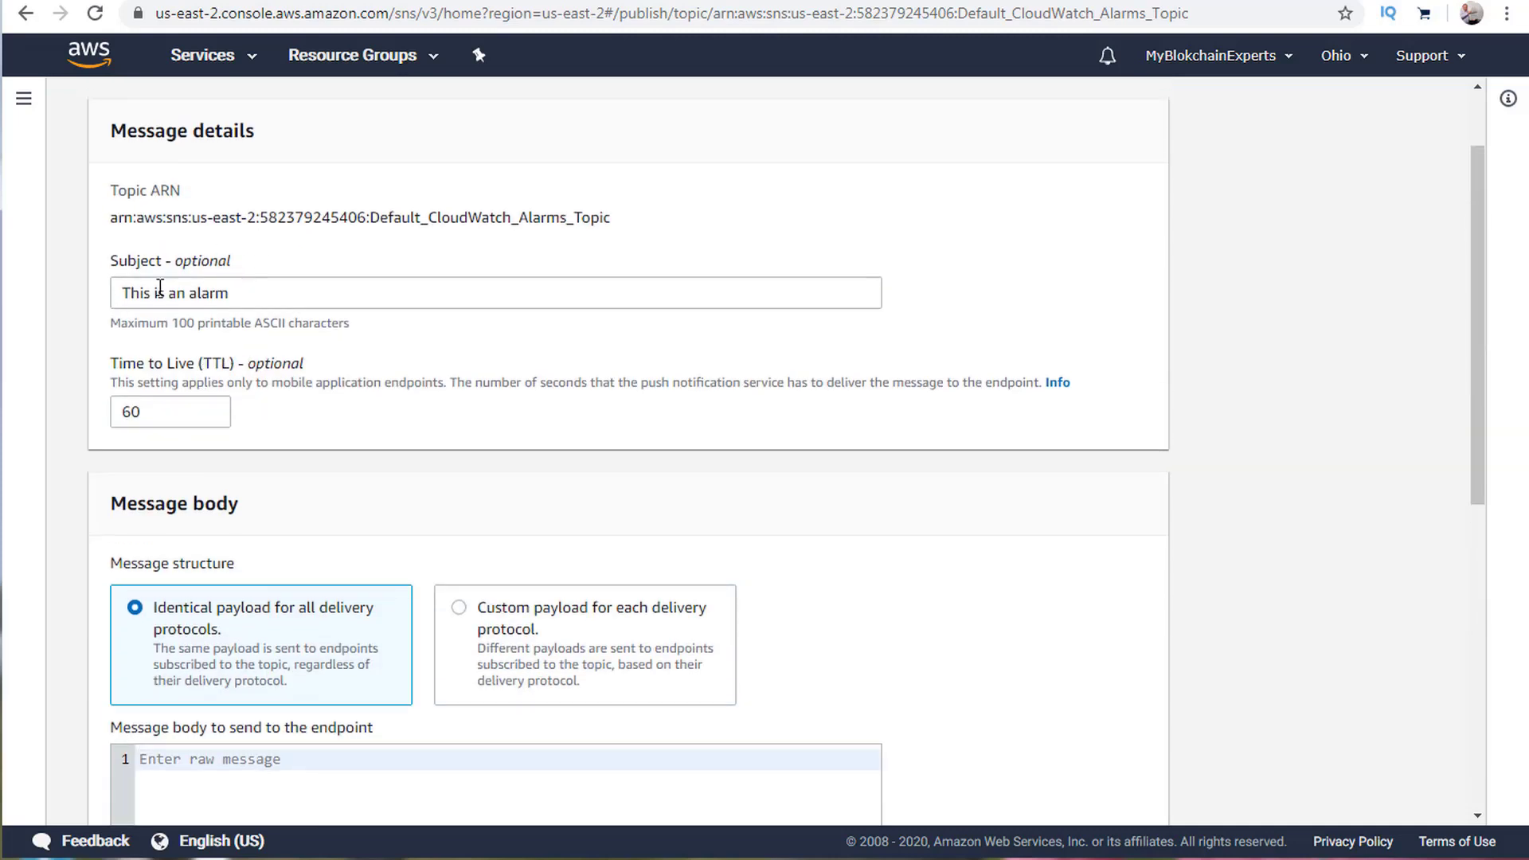
scroll(174, 345, "down", 4)
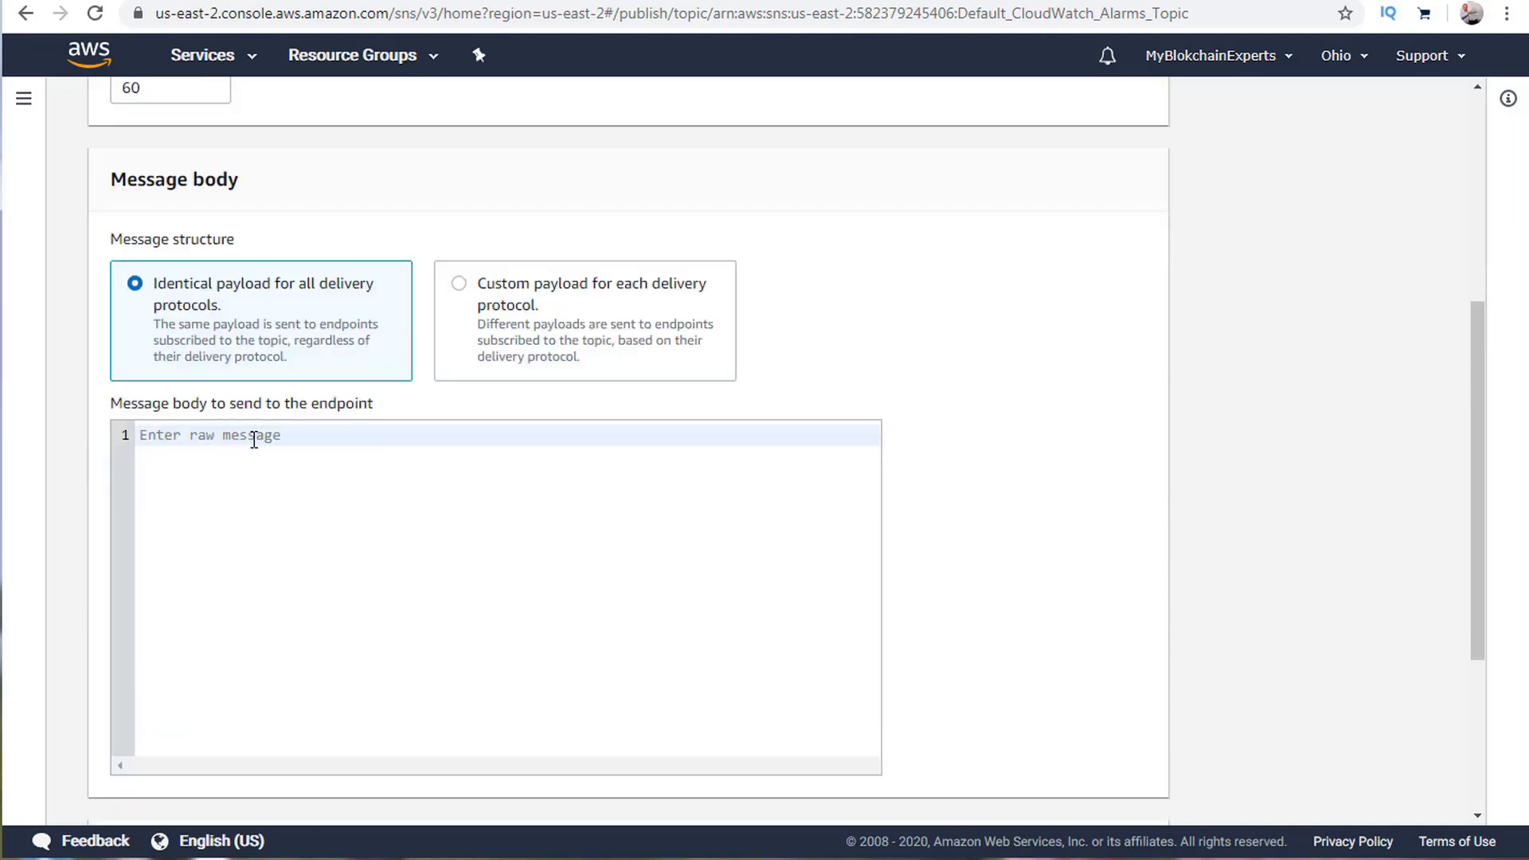
type("s is an alarm. call office")
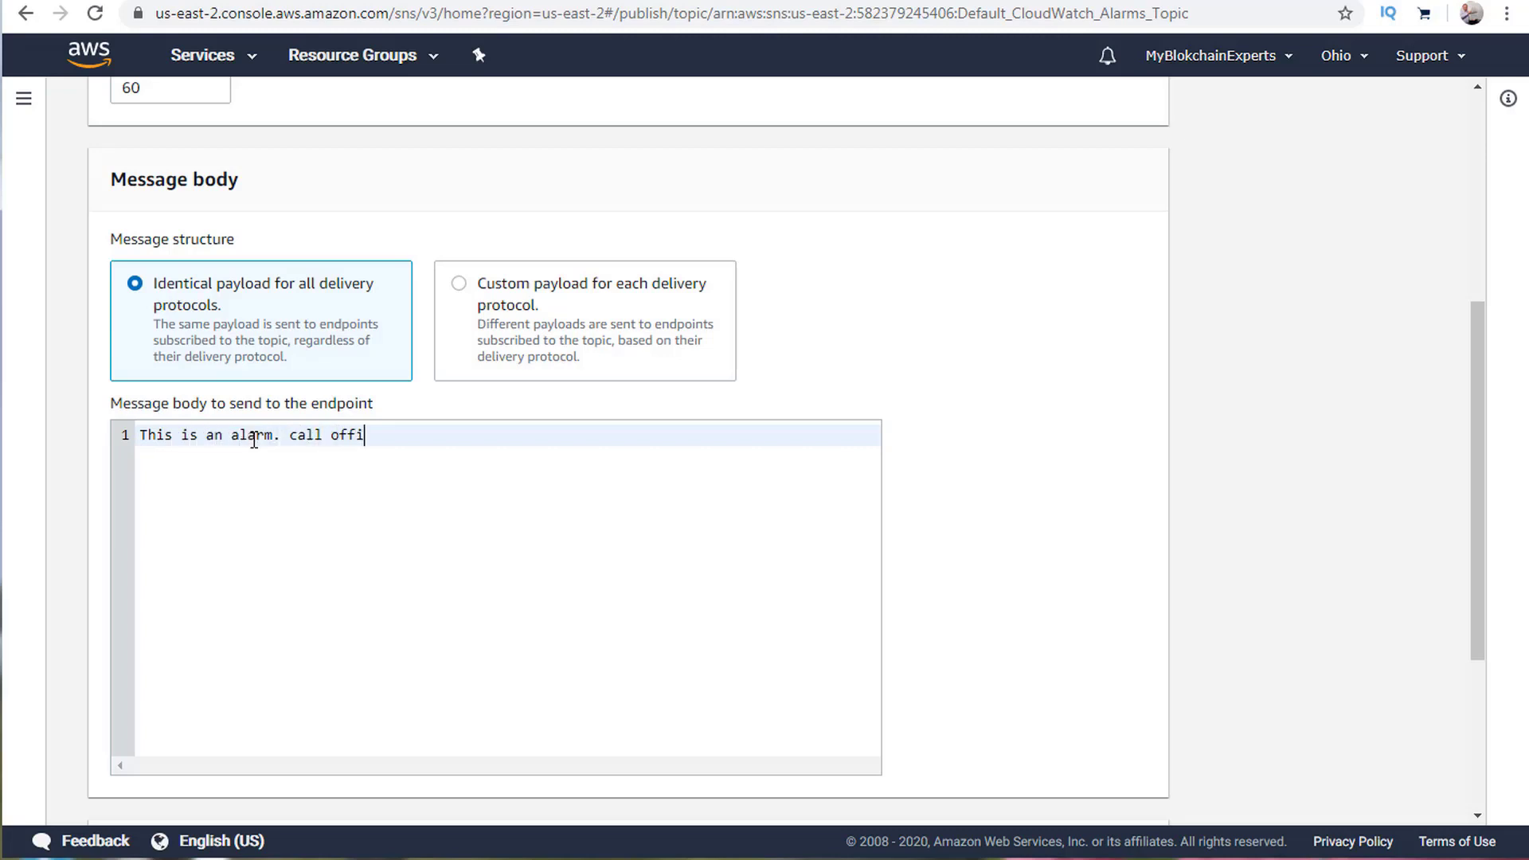
scroll(700, 437, "down", 4)
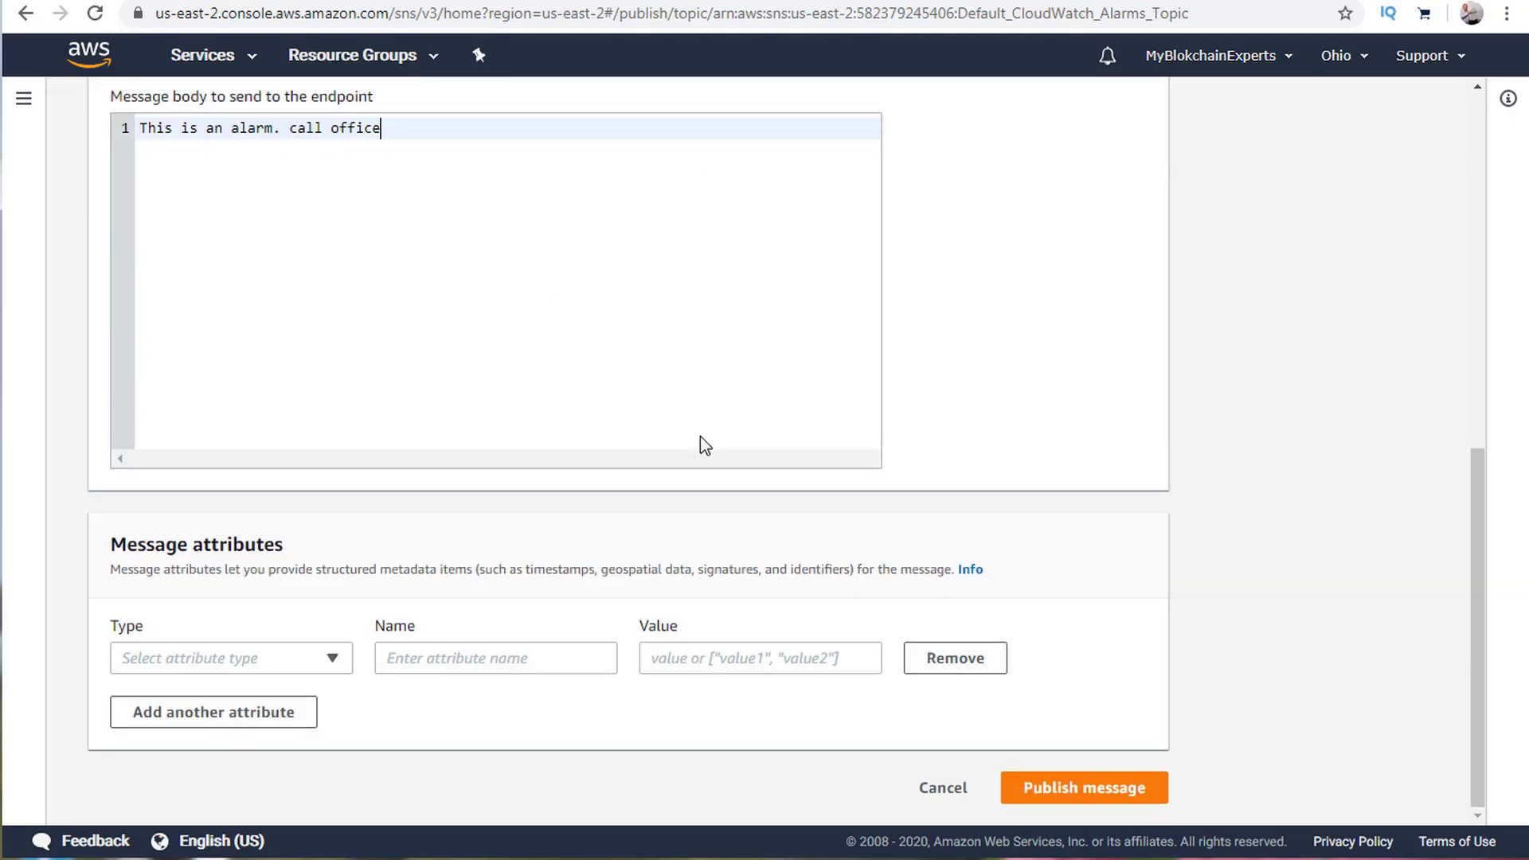
Add a String message attribute named test with value test1 and publish the message.
left_click(215, 664)
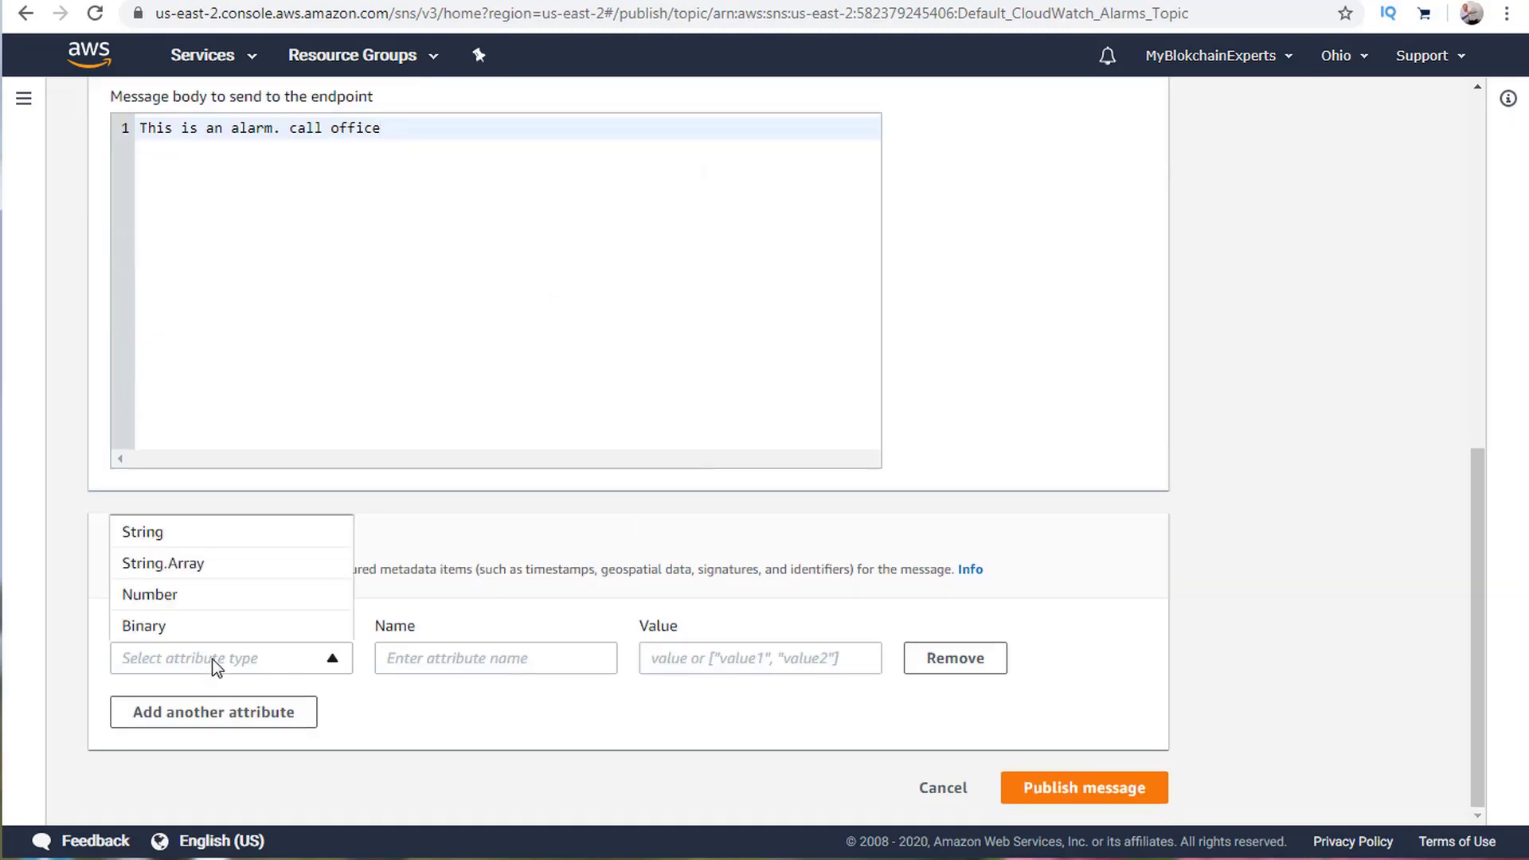
left_click(210, 533)
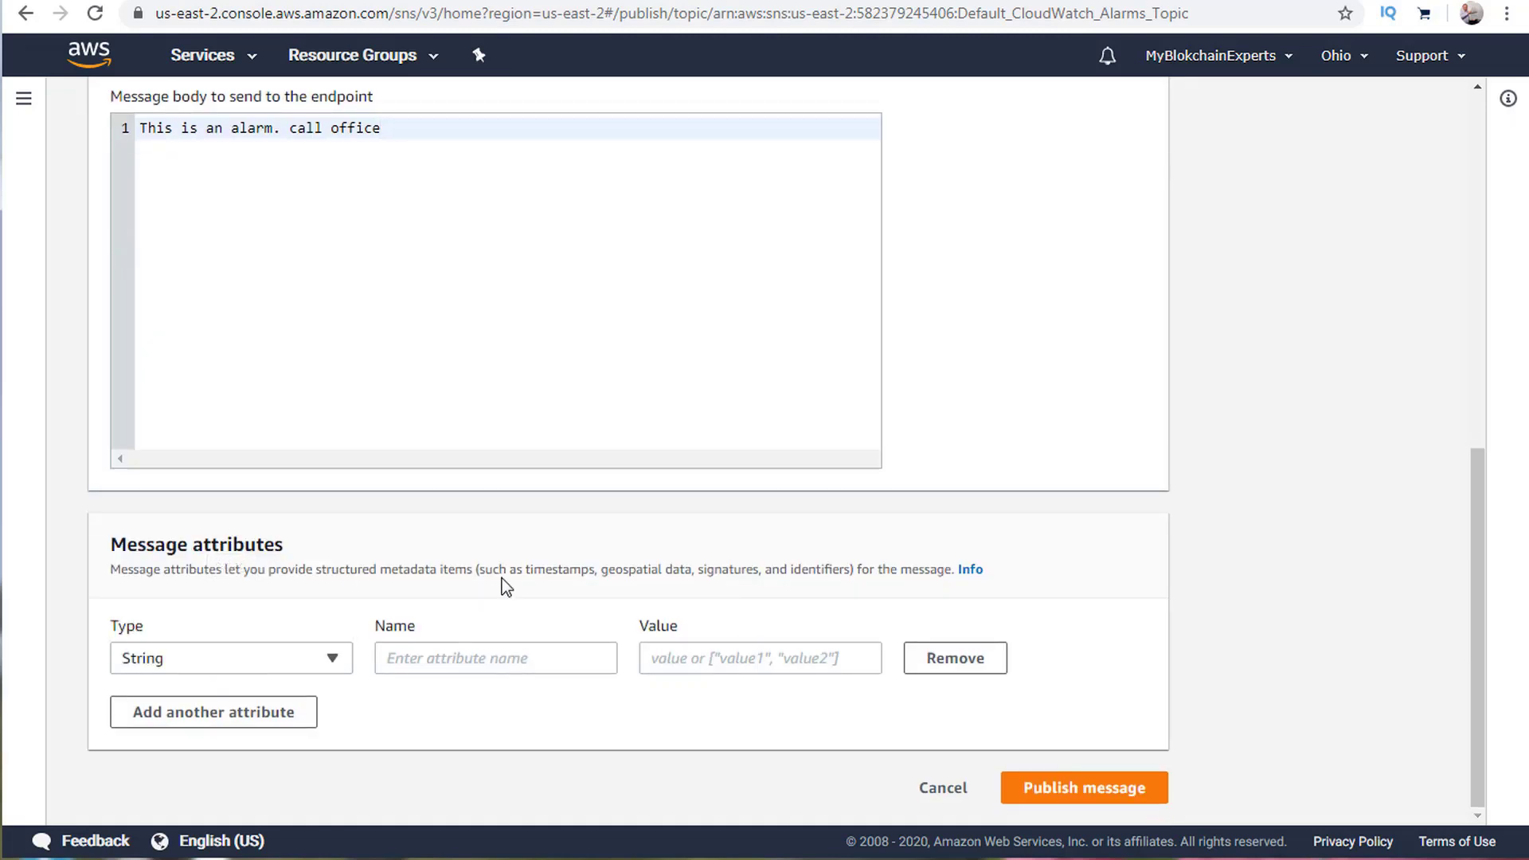
left_click(513, 658)
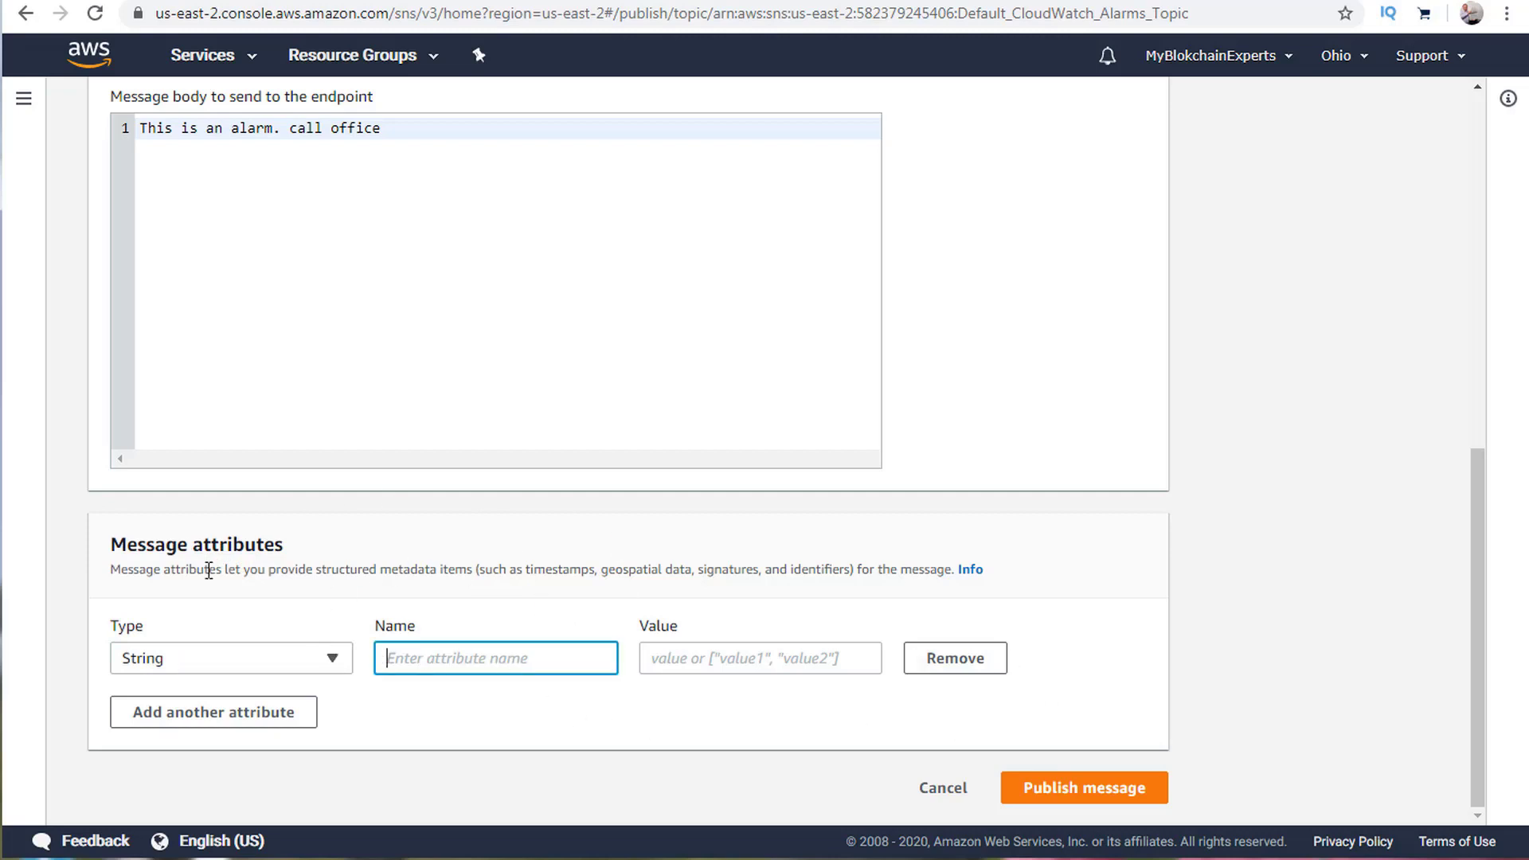
type("test")
key("Tab")
type("t")
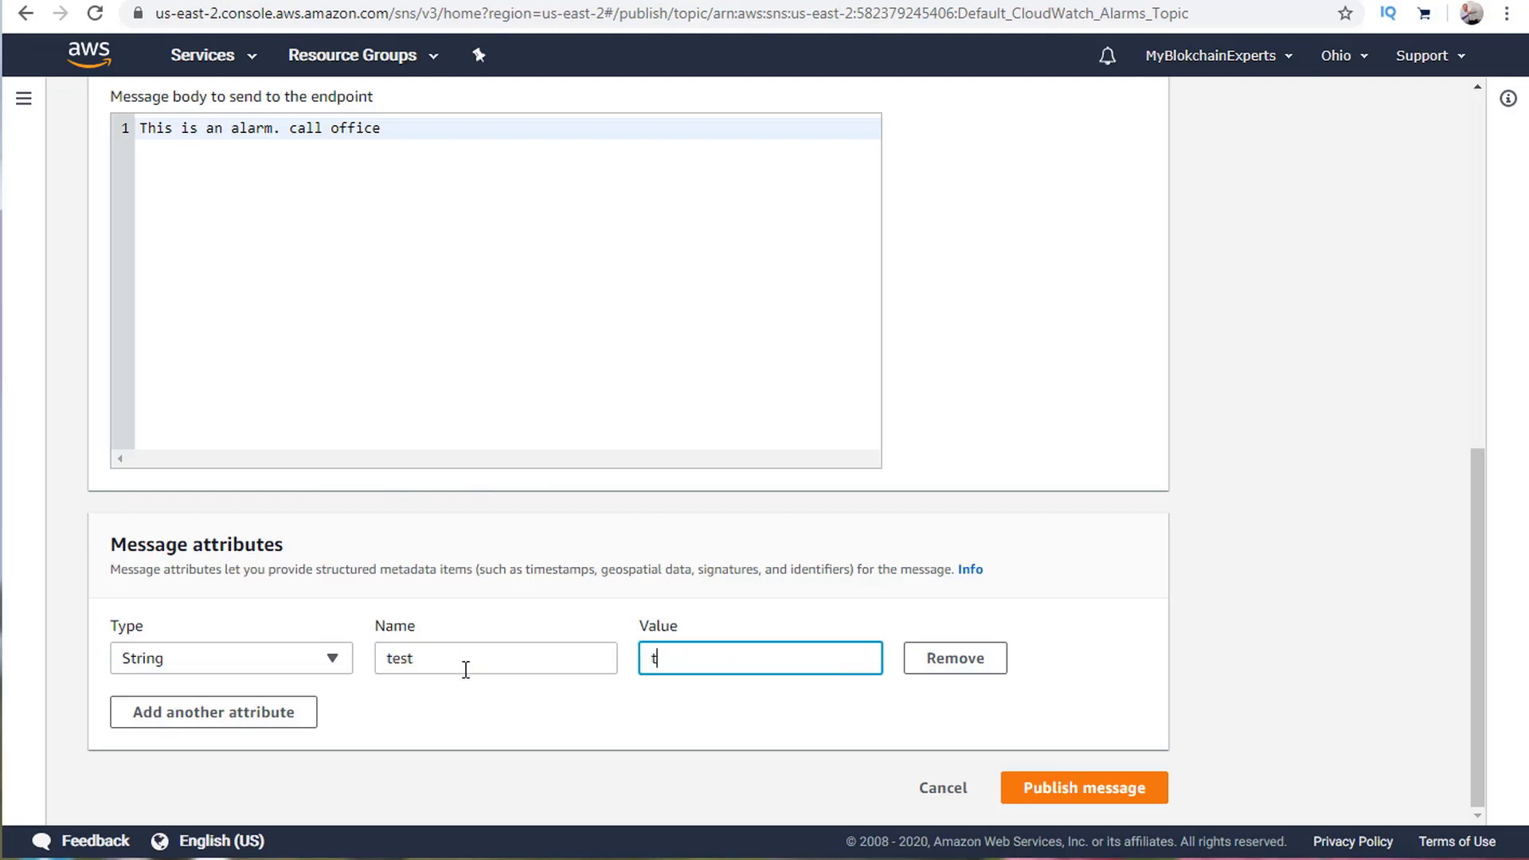
left_click(1069, 792)
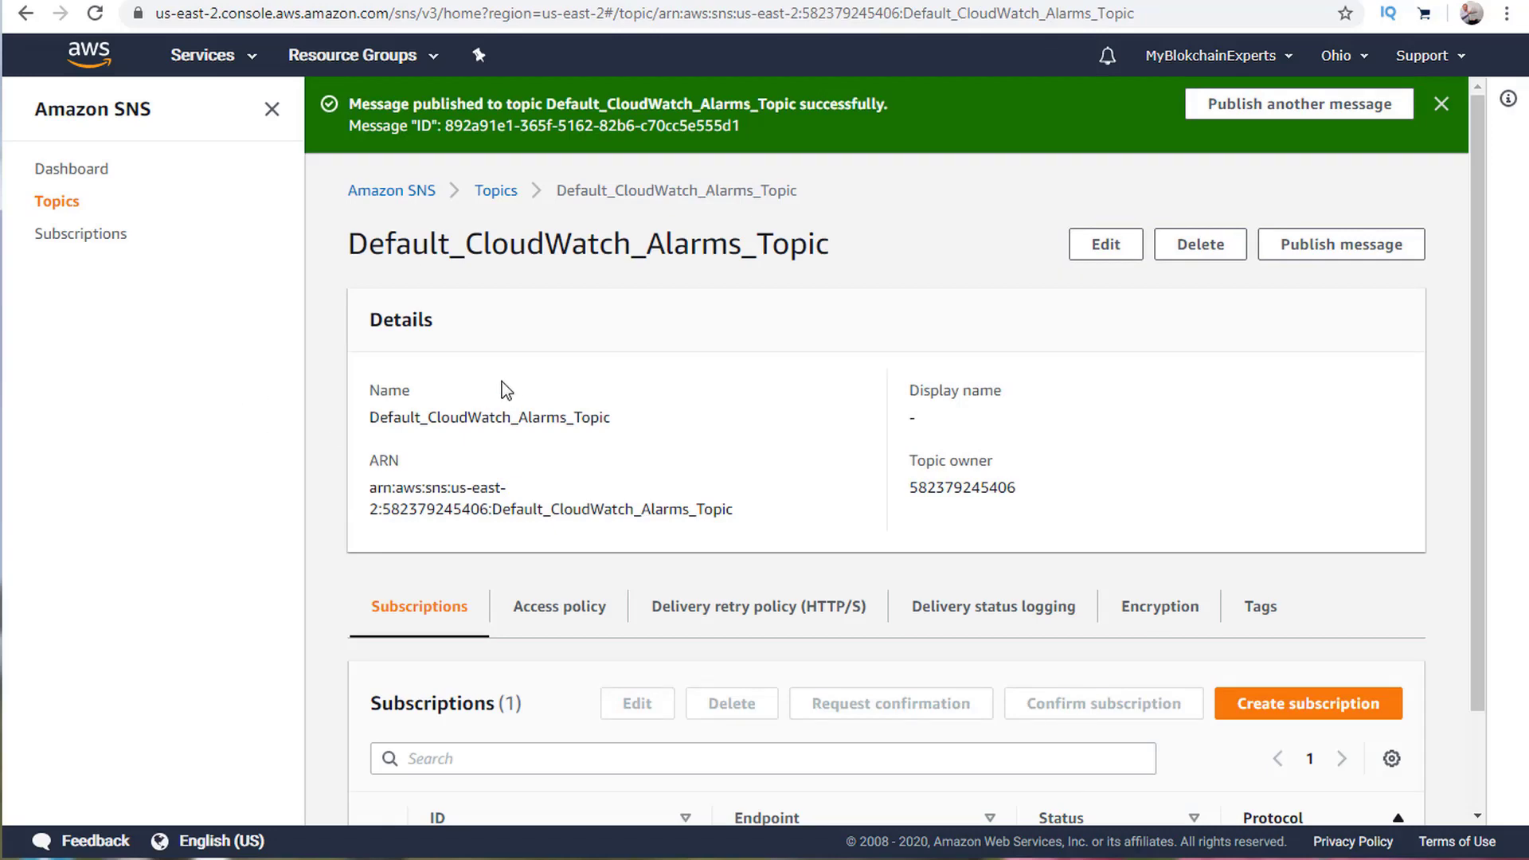
Return to the console home and open CloudWatch's Overview listing alarms by AWS service.
left_click(89, 54)
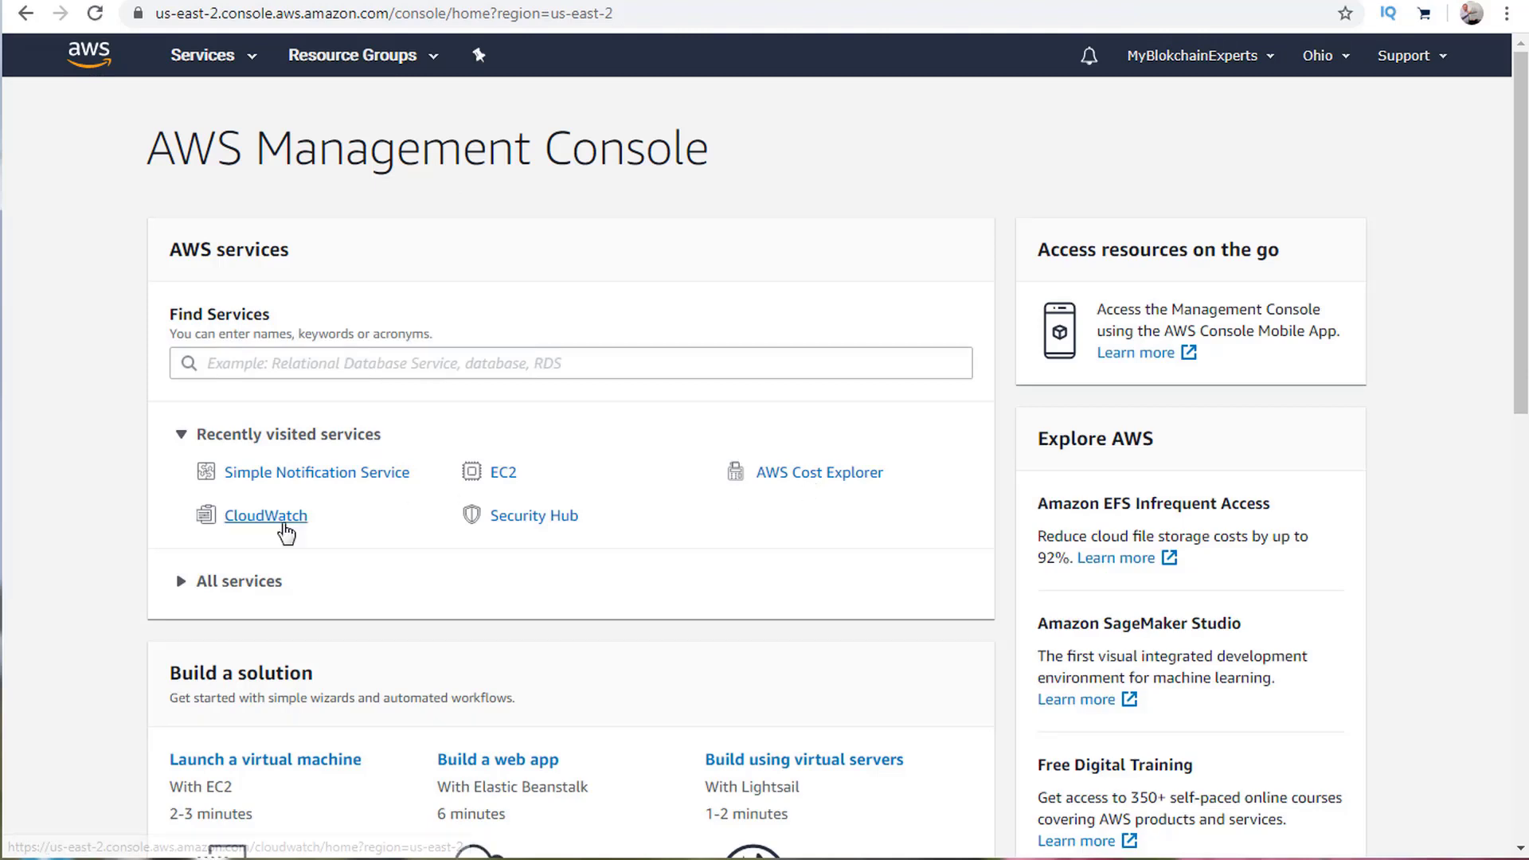
left_click(283, 525)
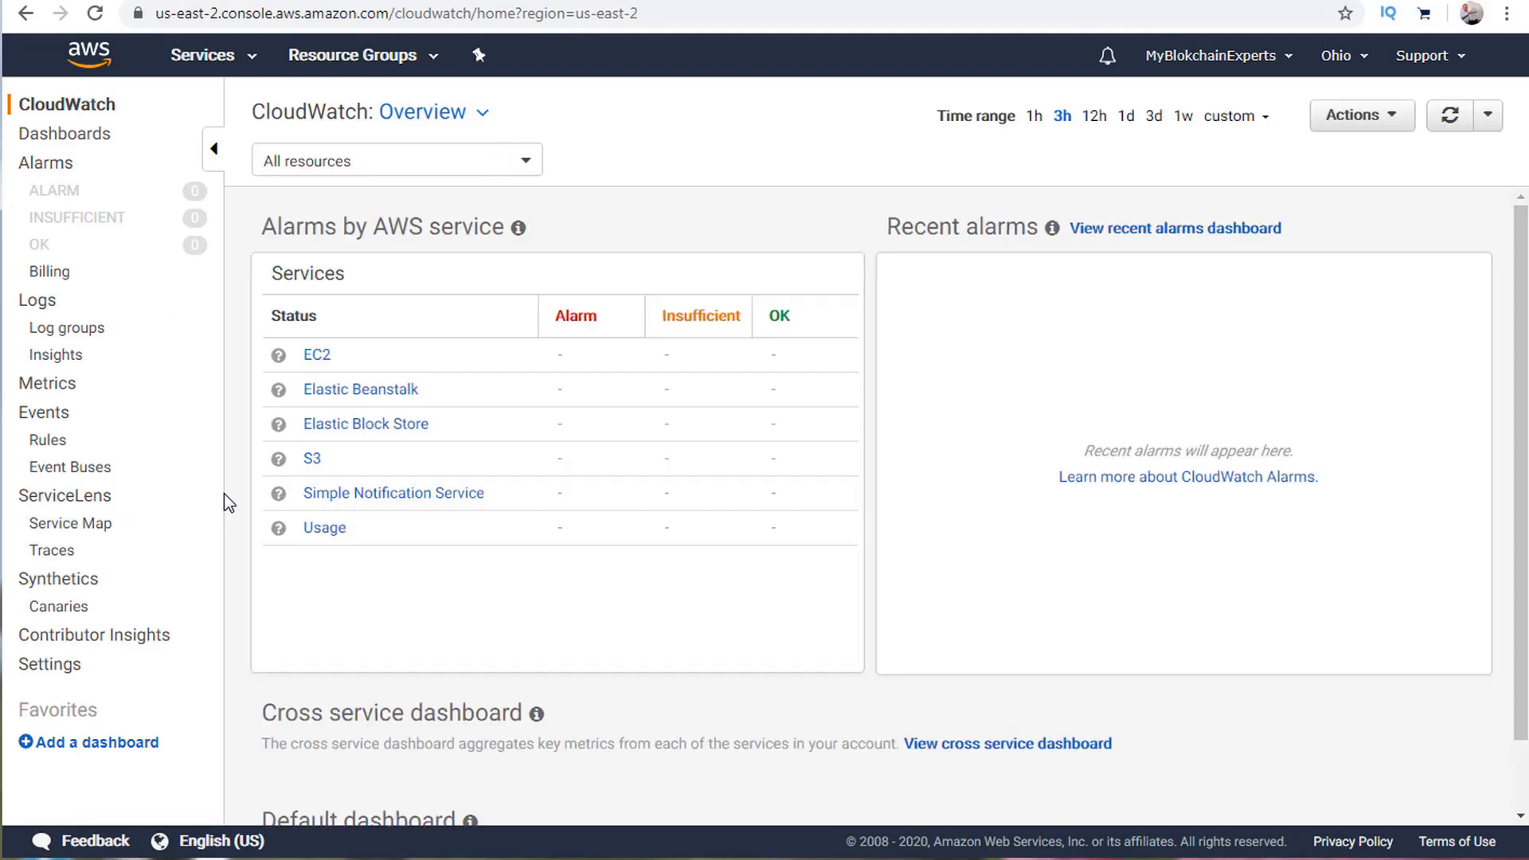
scroll(998, 510, "down", 1)
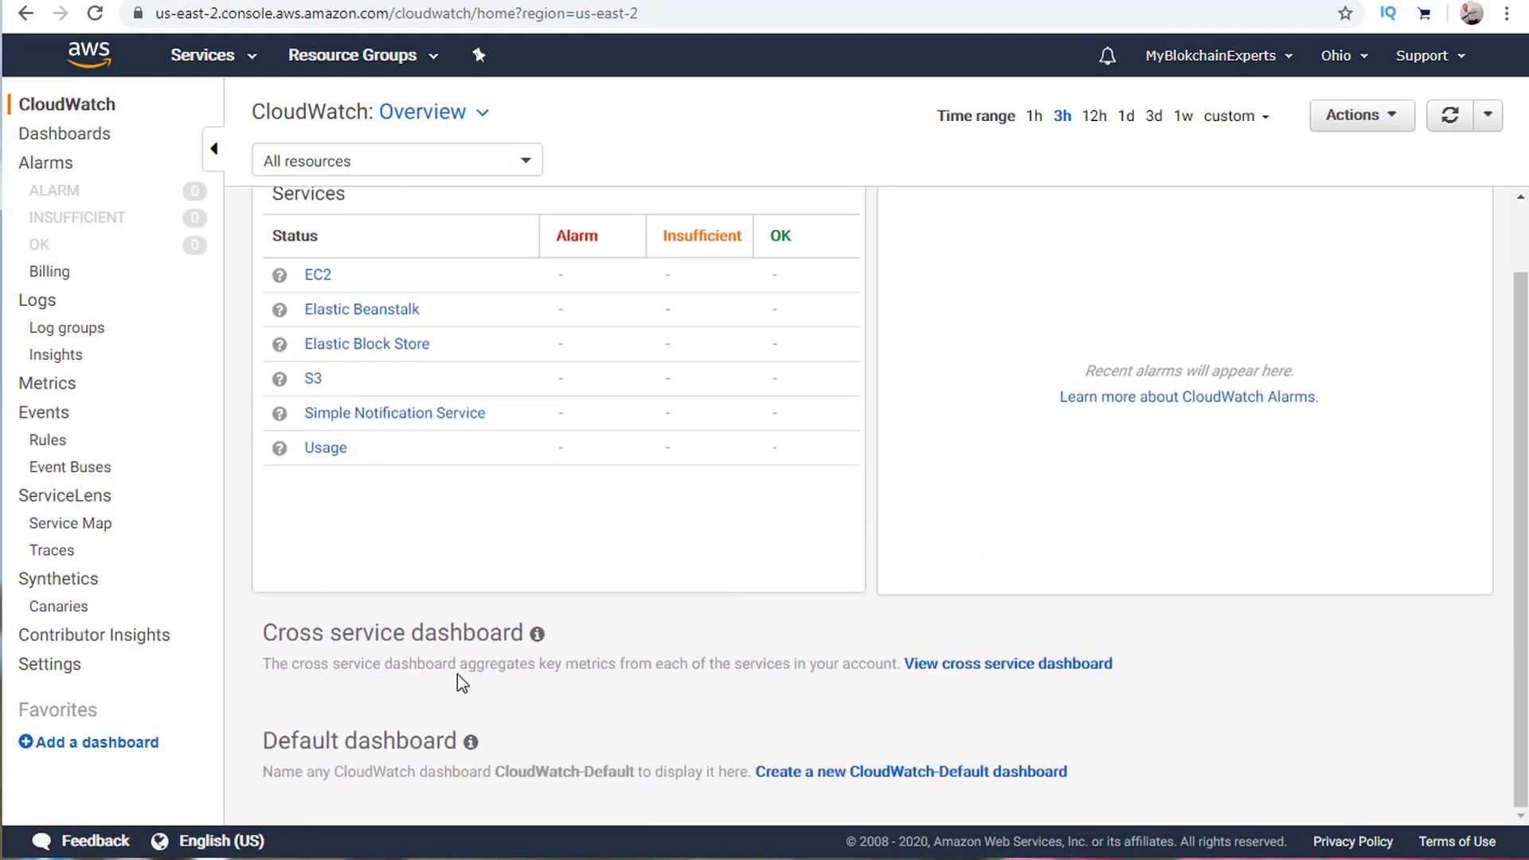
scroll(426, 634, "up", 1)
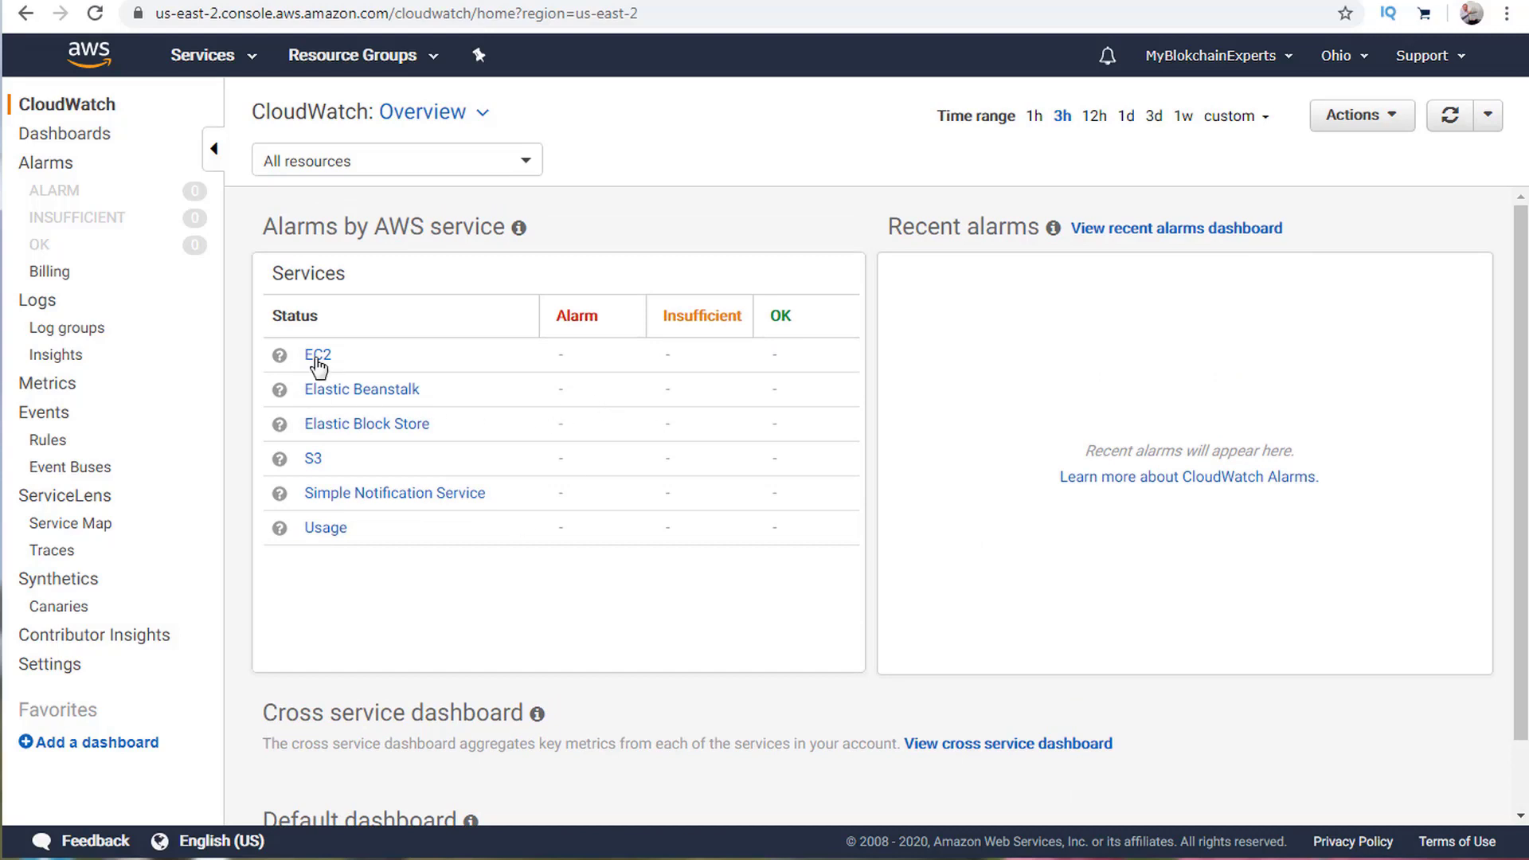
scroll(744, 570, "down", 1)
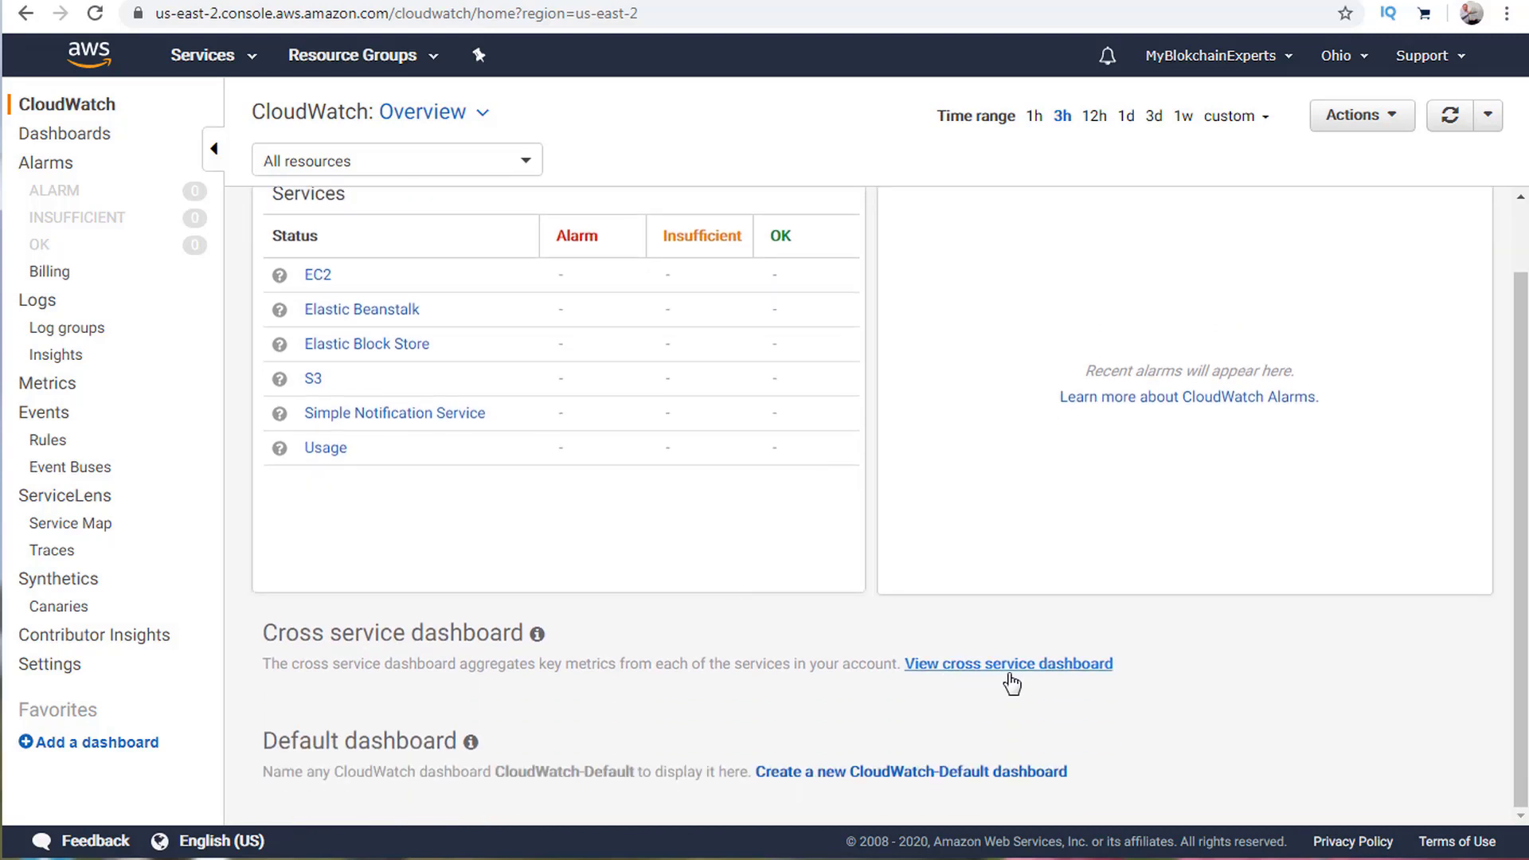
Open the cross-service dashboard and view the EC2 and Elastic Block Store dashboards.
left_click(1036, 665)
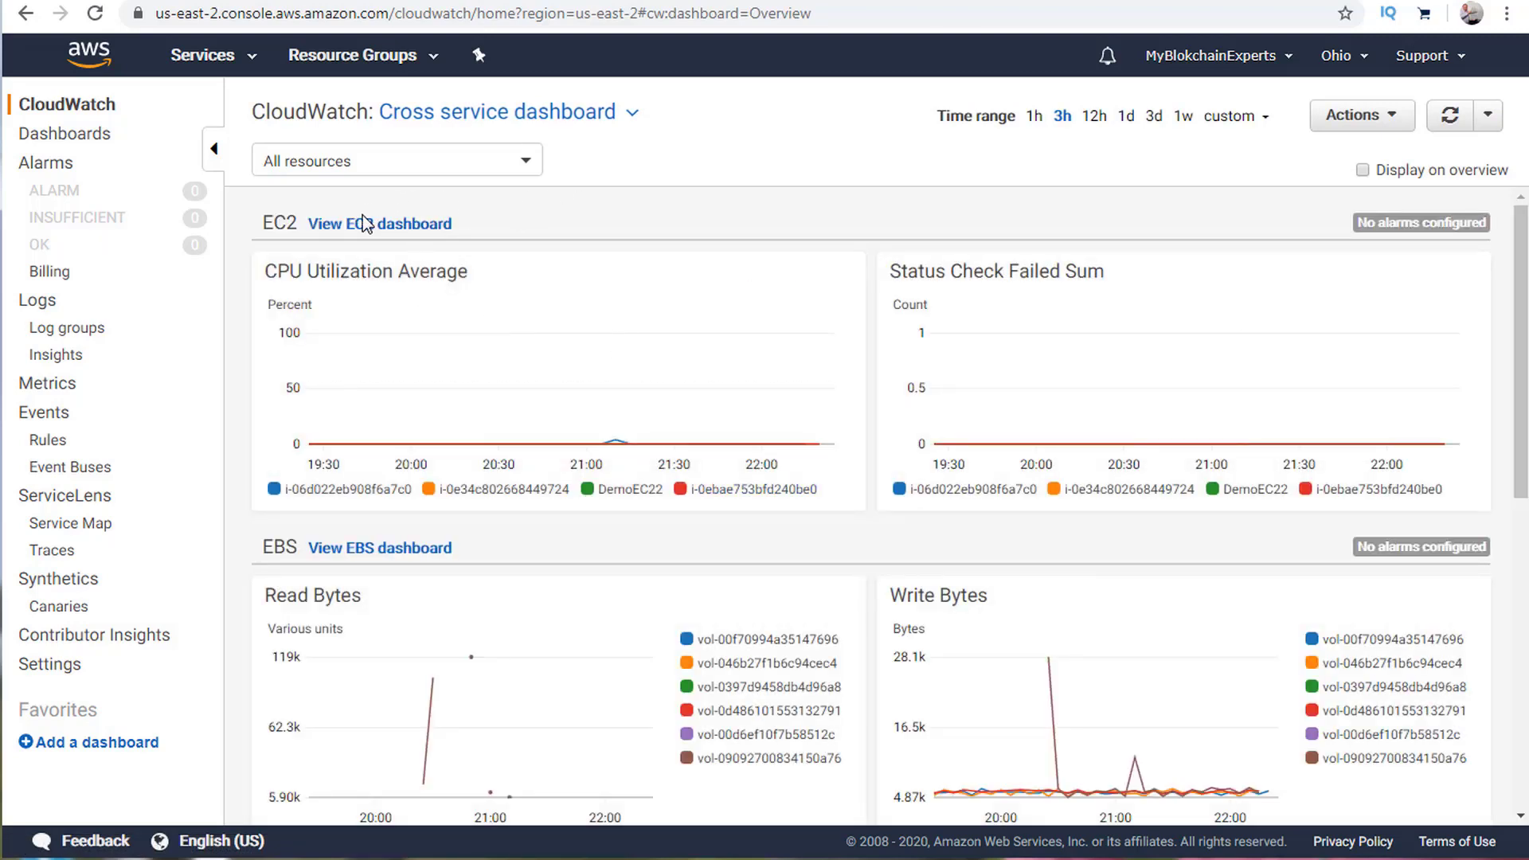
left_click(402, 230)
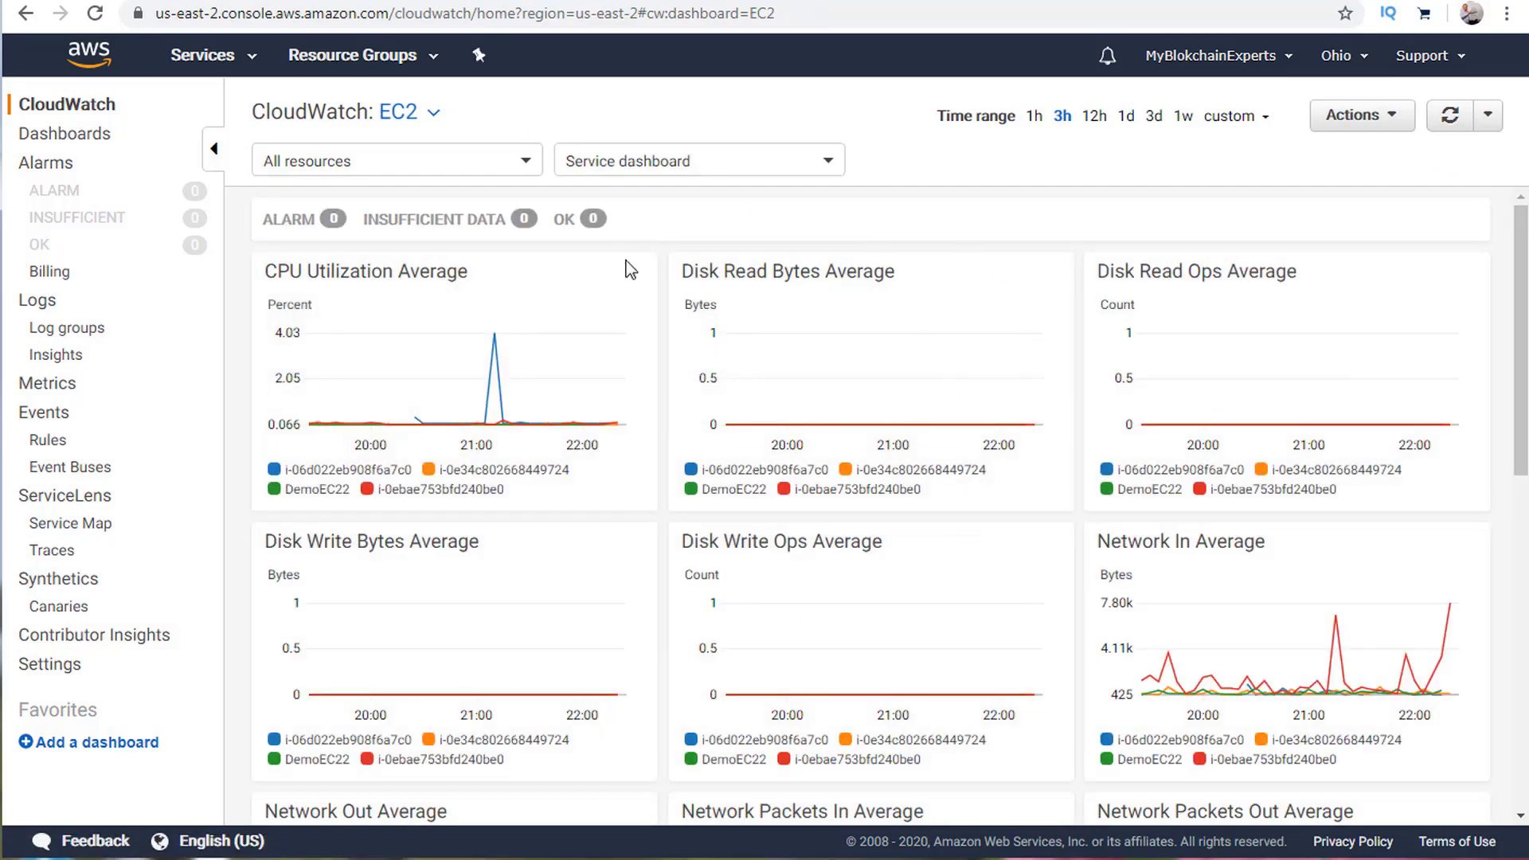
left_click(28, 16)
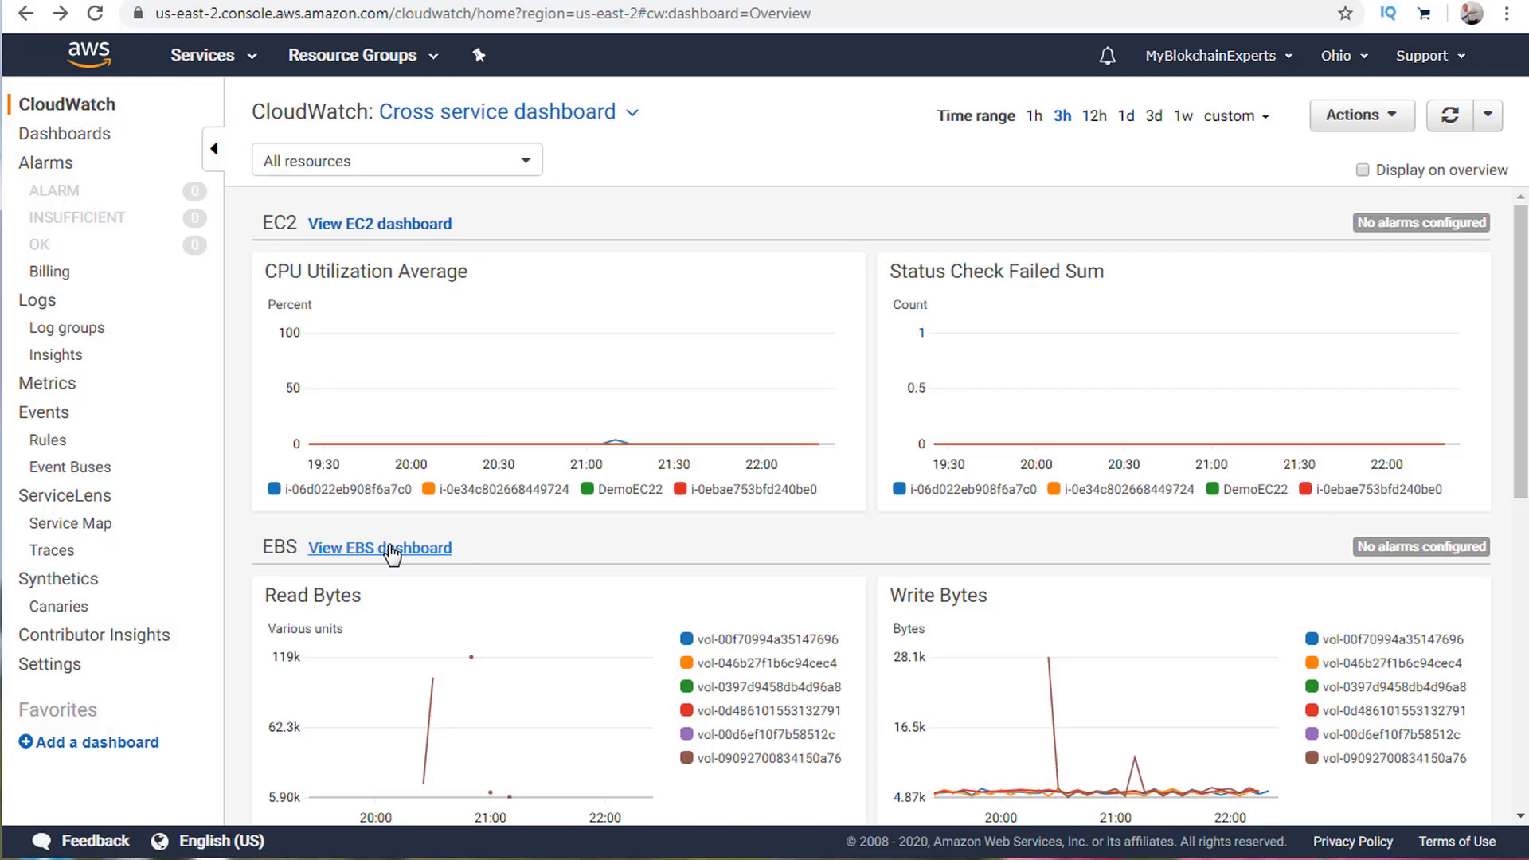
left_click(390, 550)
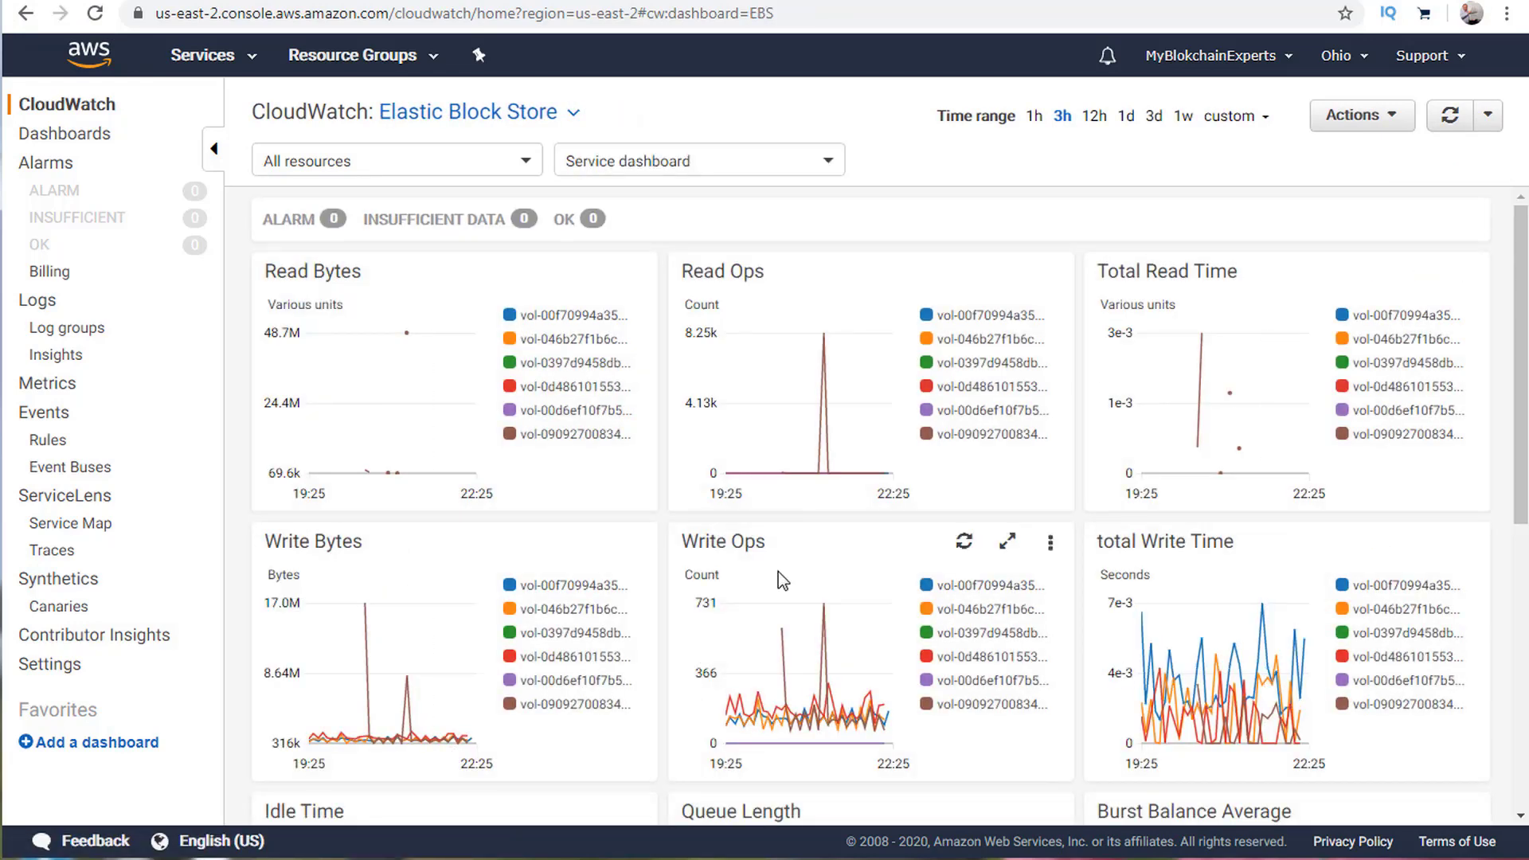
scroll(777, 572, "down", 7)
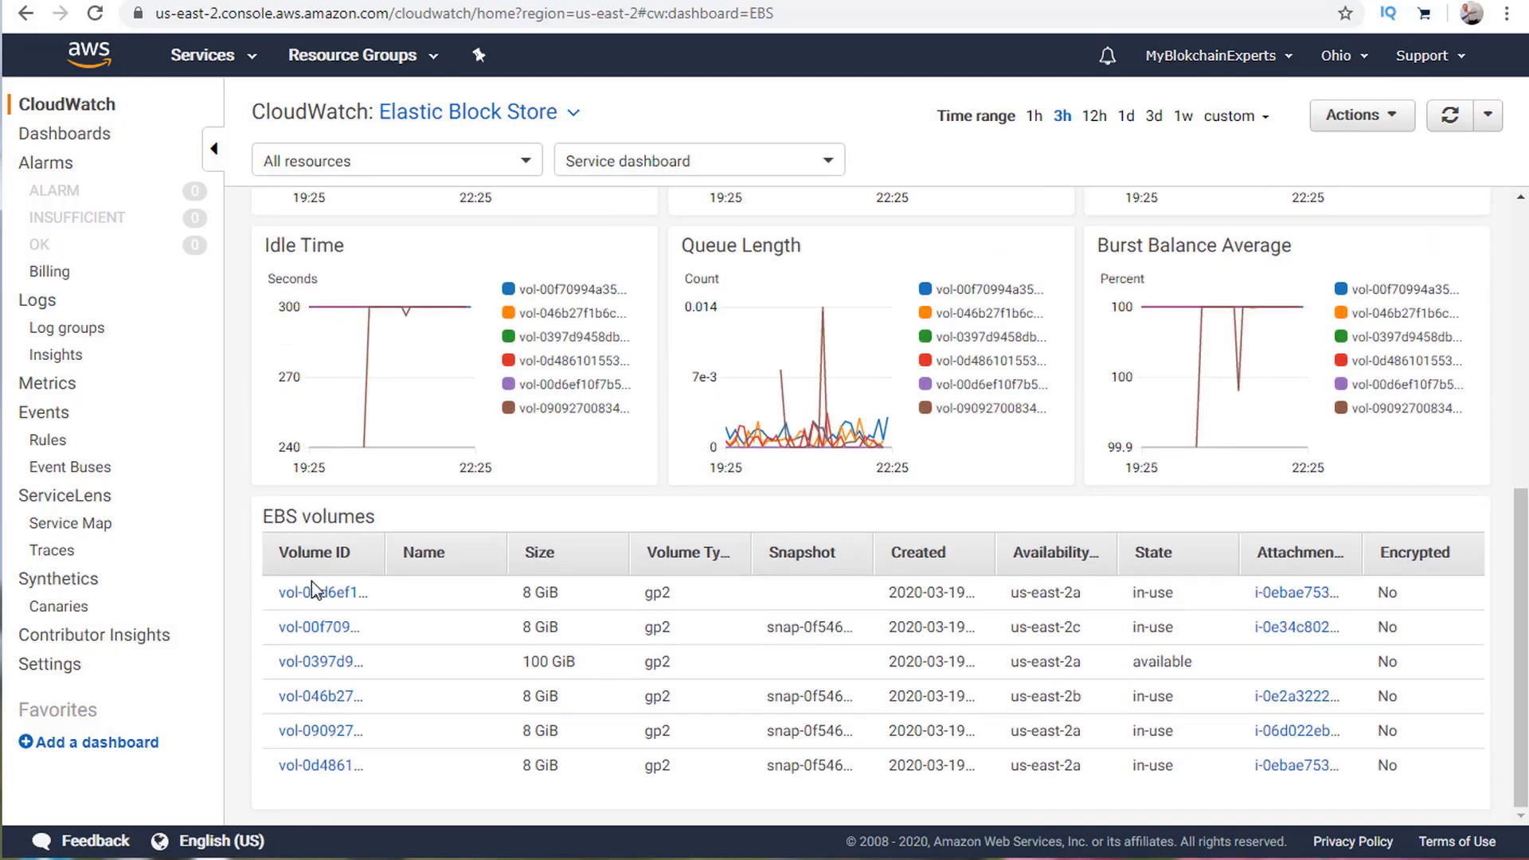
scroll(486, 605, "up", 7)
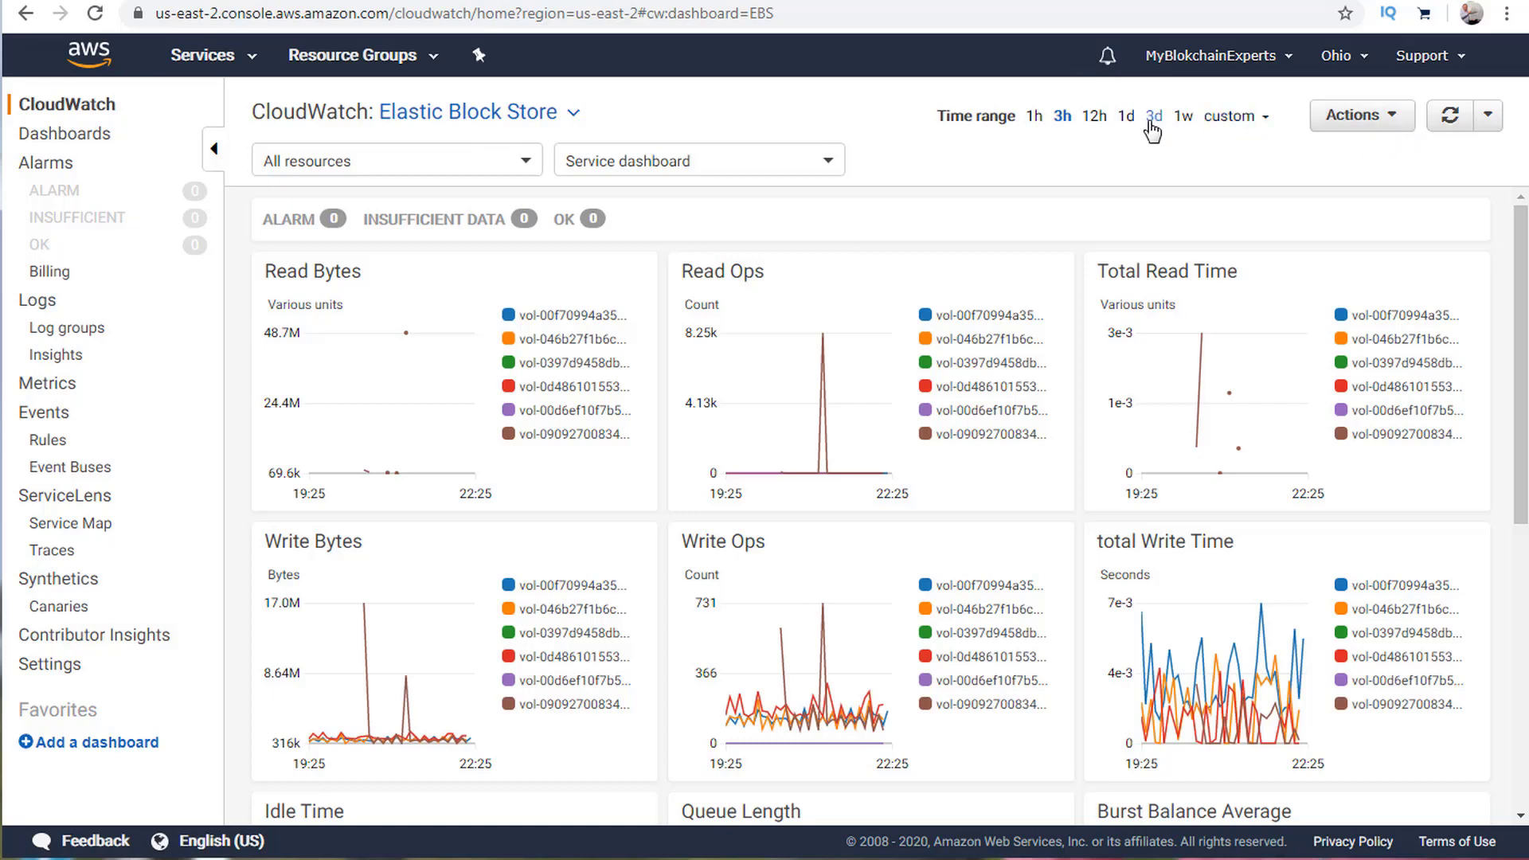
Set the dashboard time range to 12 hours, leave auto-refresh unchanged, and return to the overview.
left_click(1032, 118)
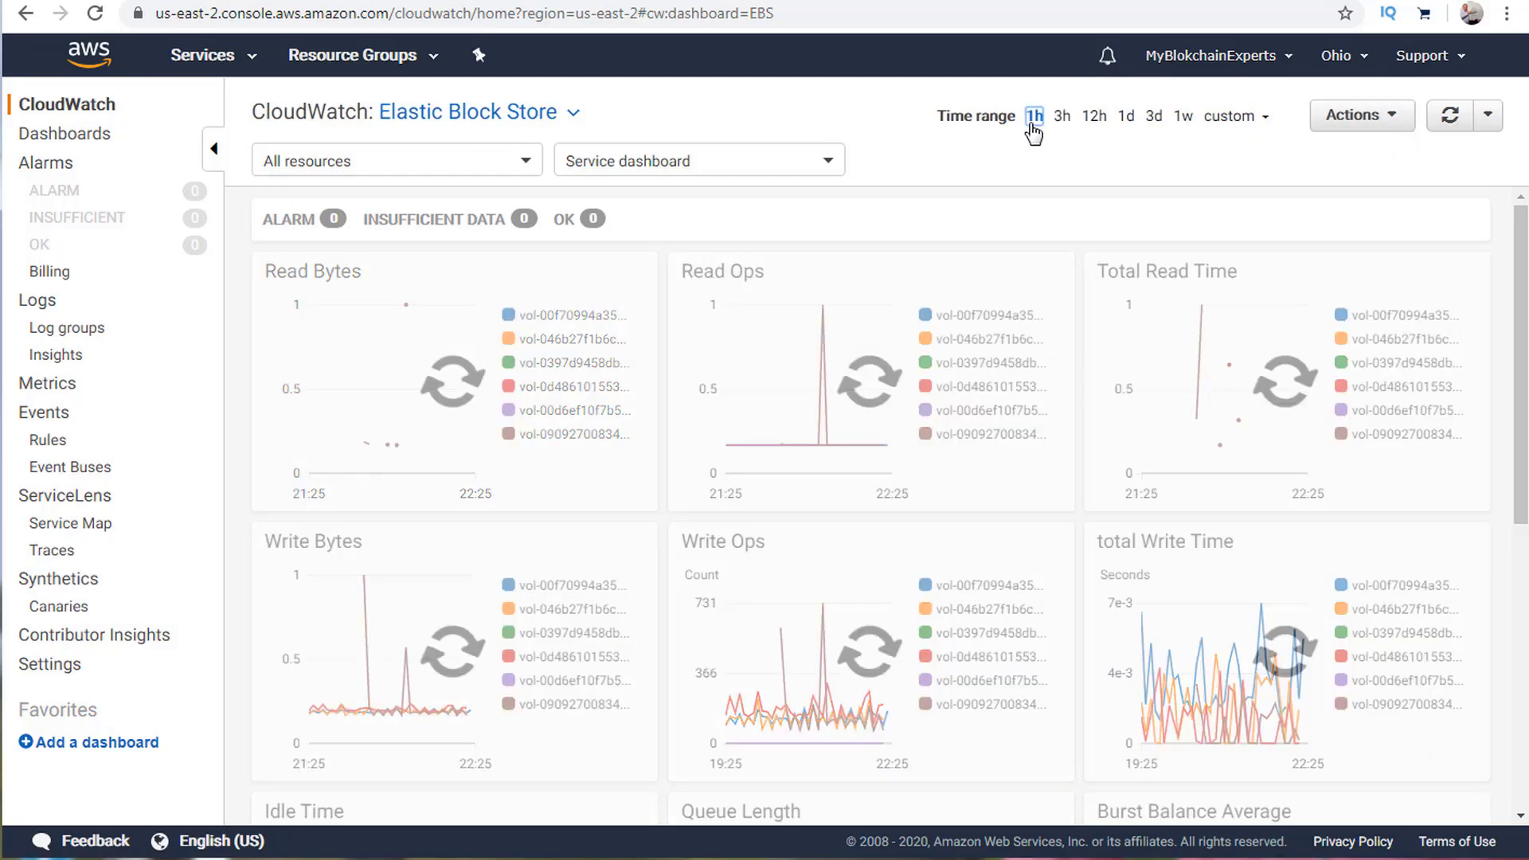
left_click(1093, 117)
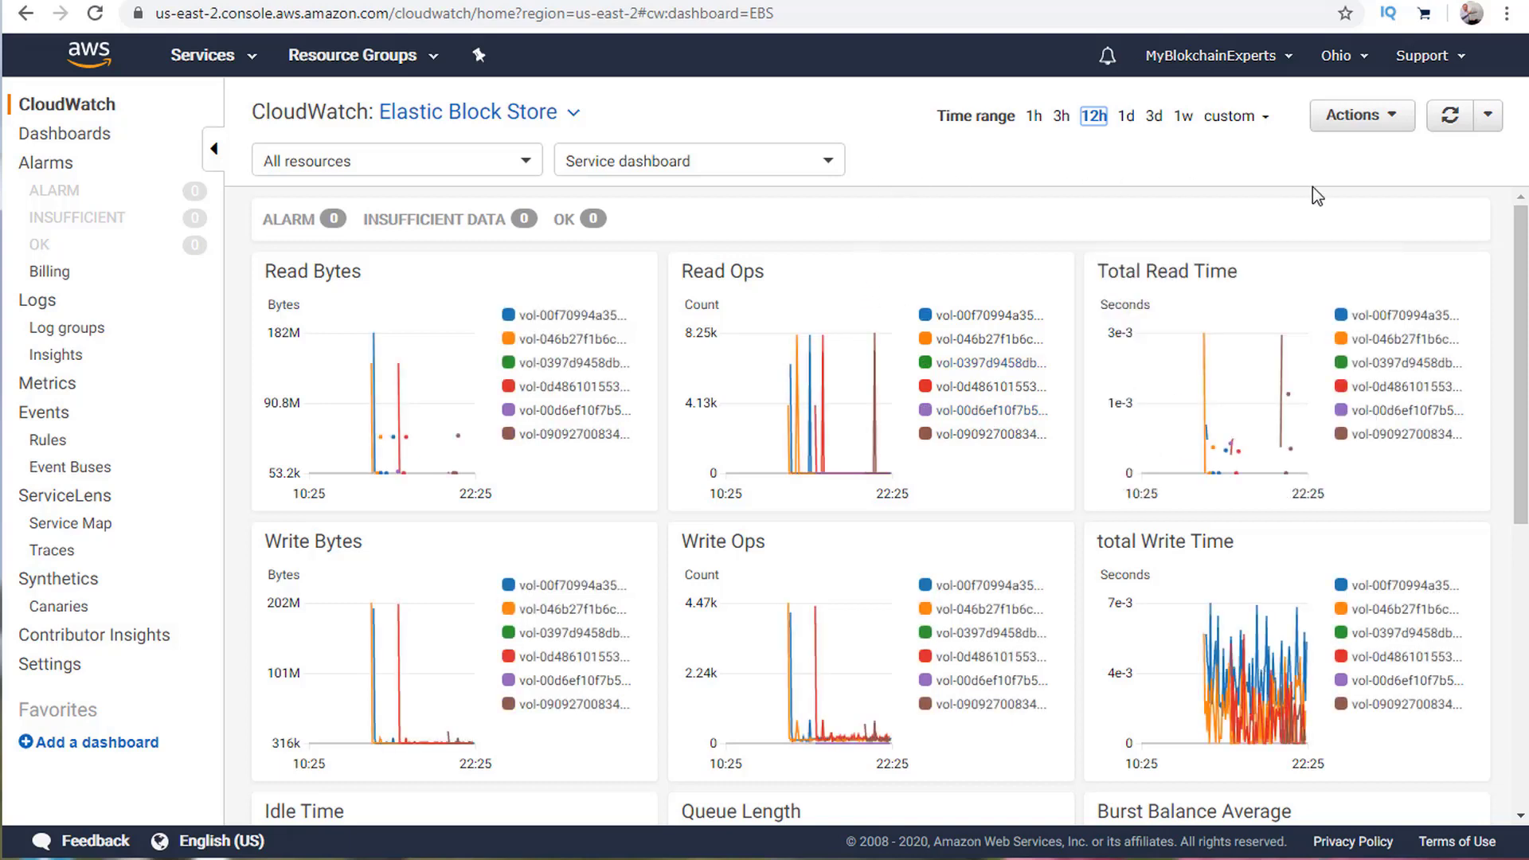
left_click(1500, 116)
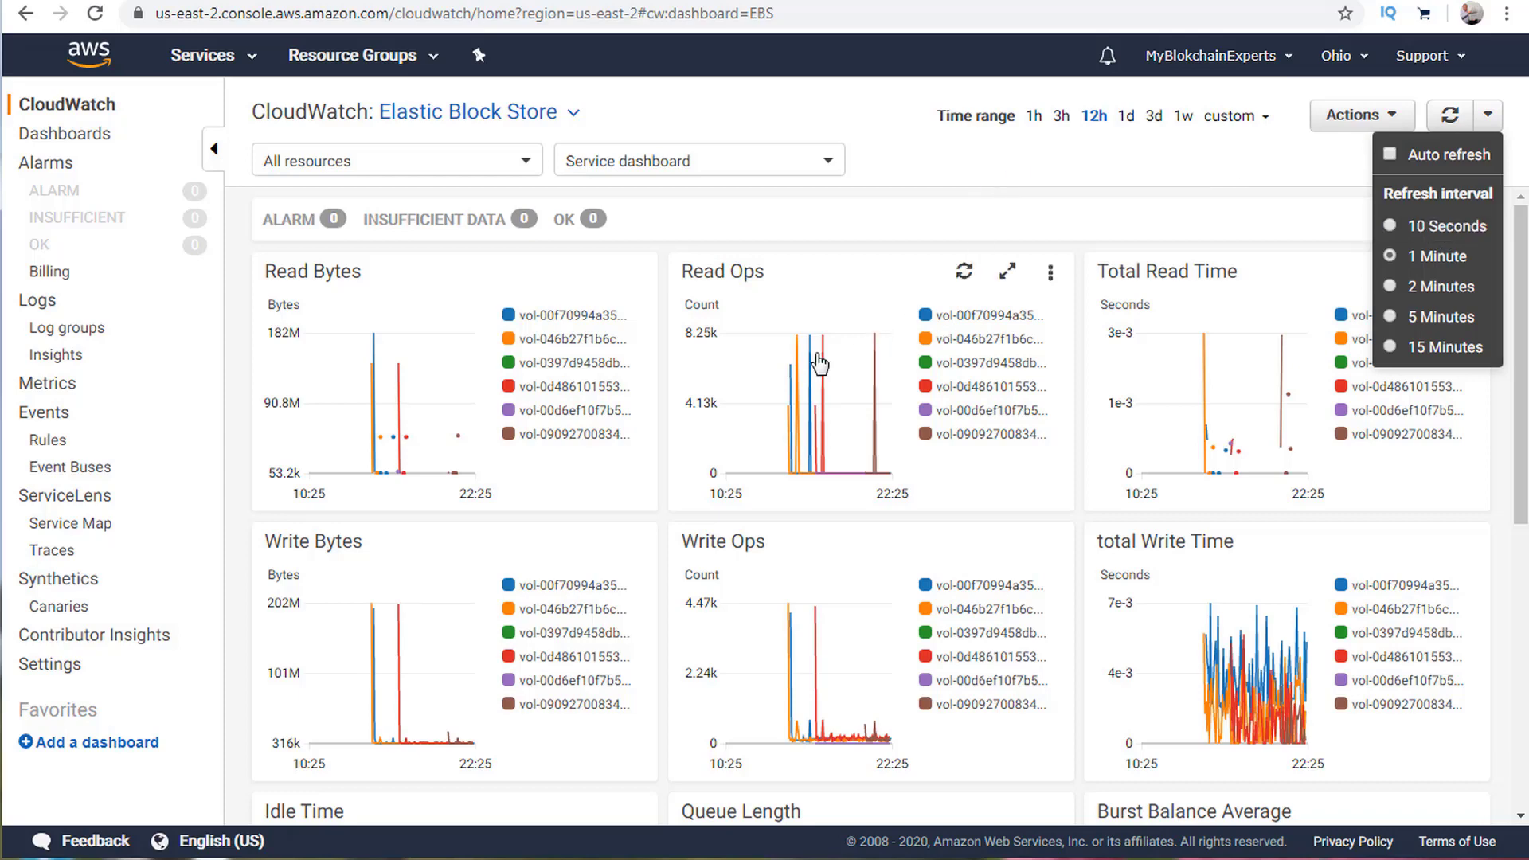
left_click(987, 175)
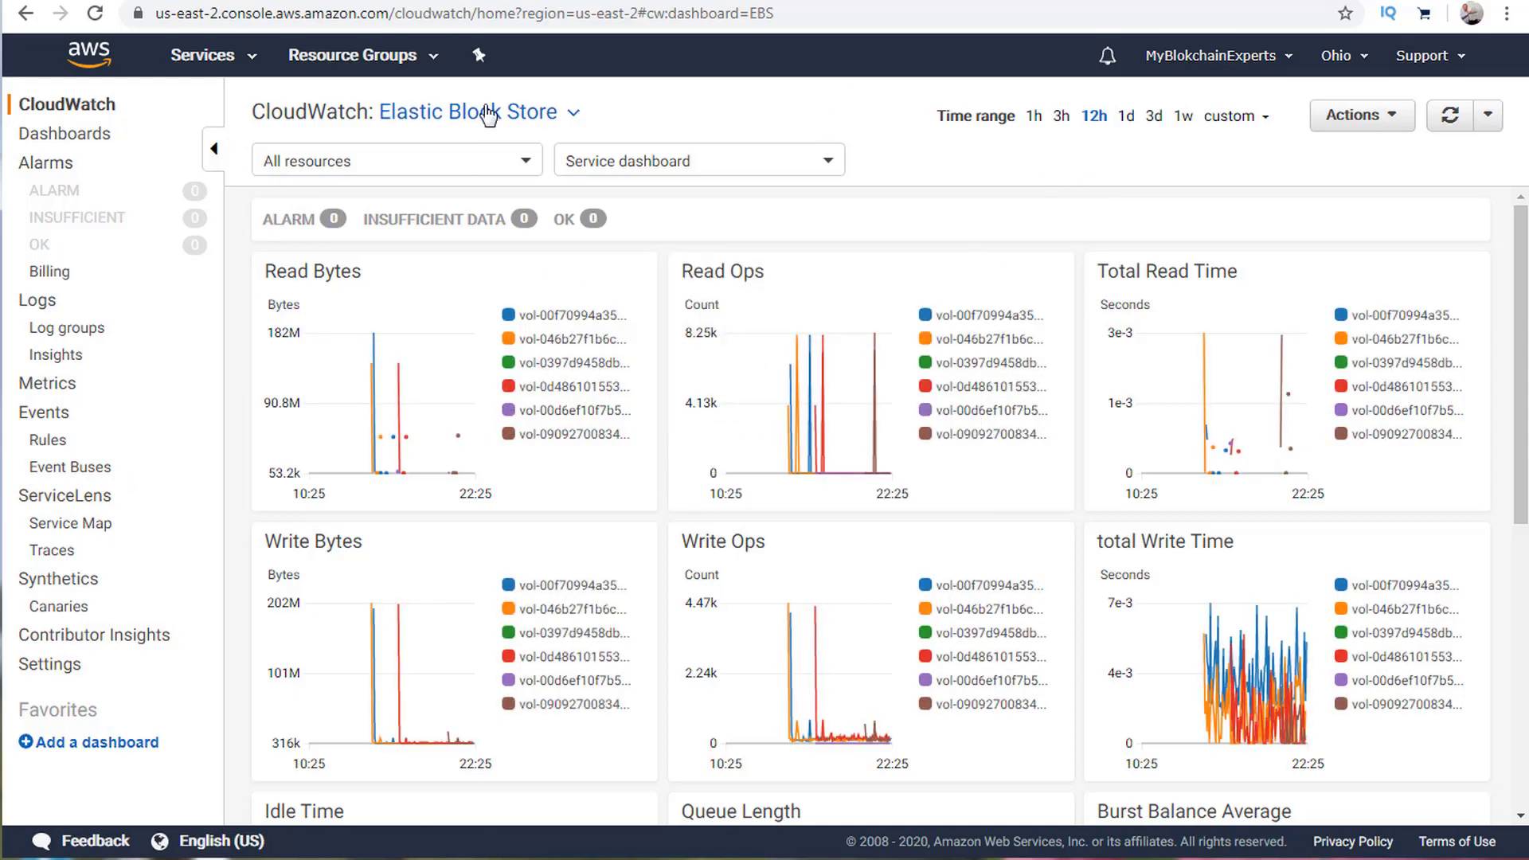
left_click(109, 106)
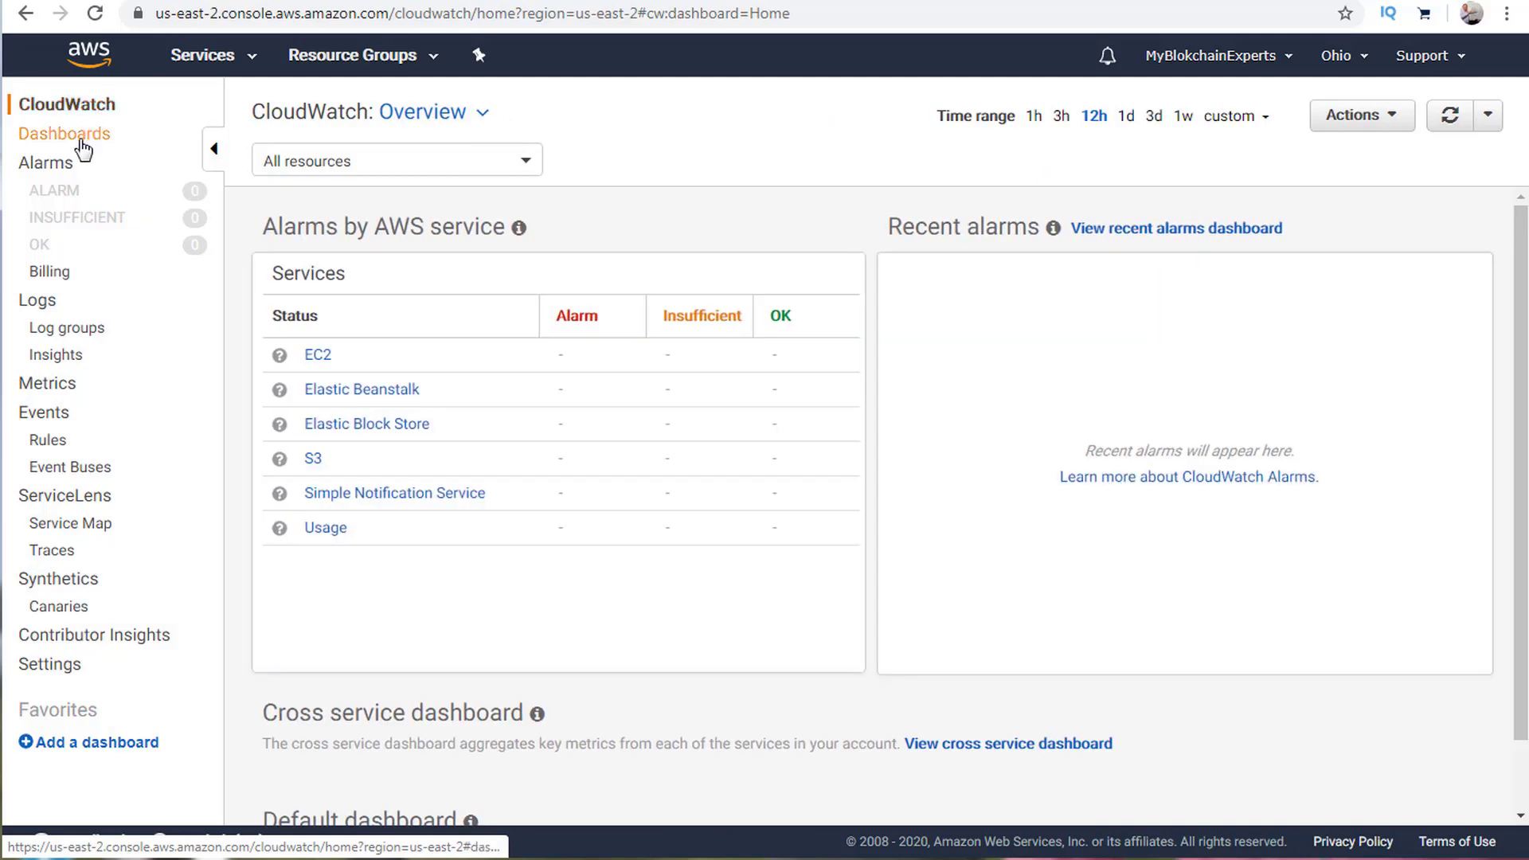
Open the CloudWatch-AWSCourse dashboard, then the Billing alarms page.
left_click(65, 133)
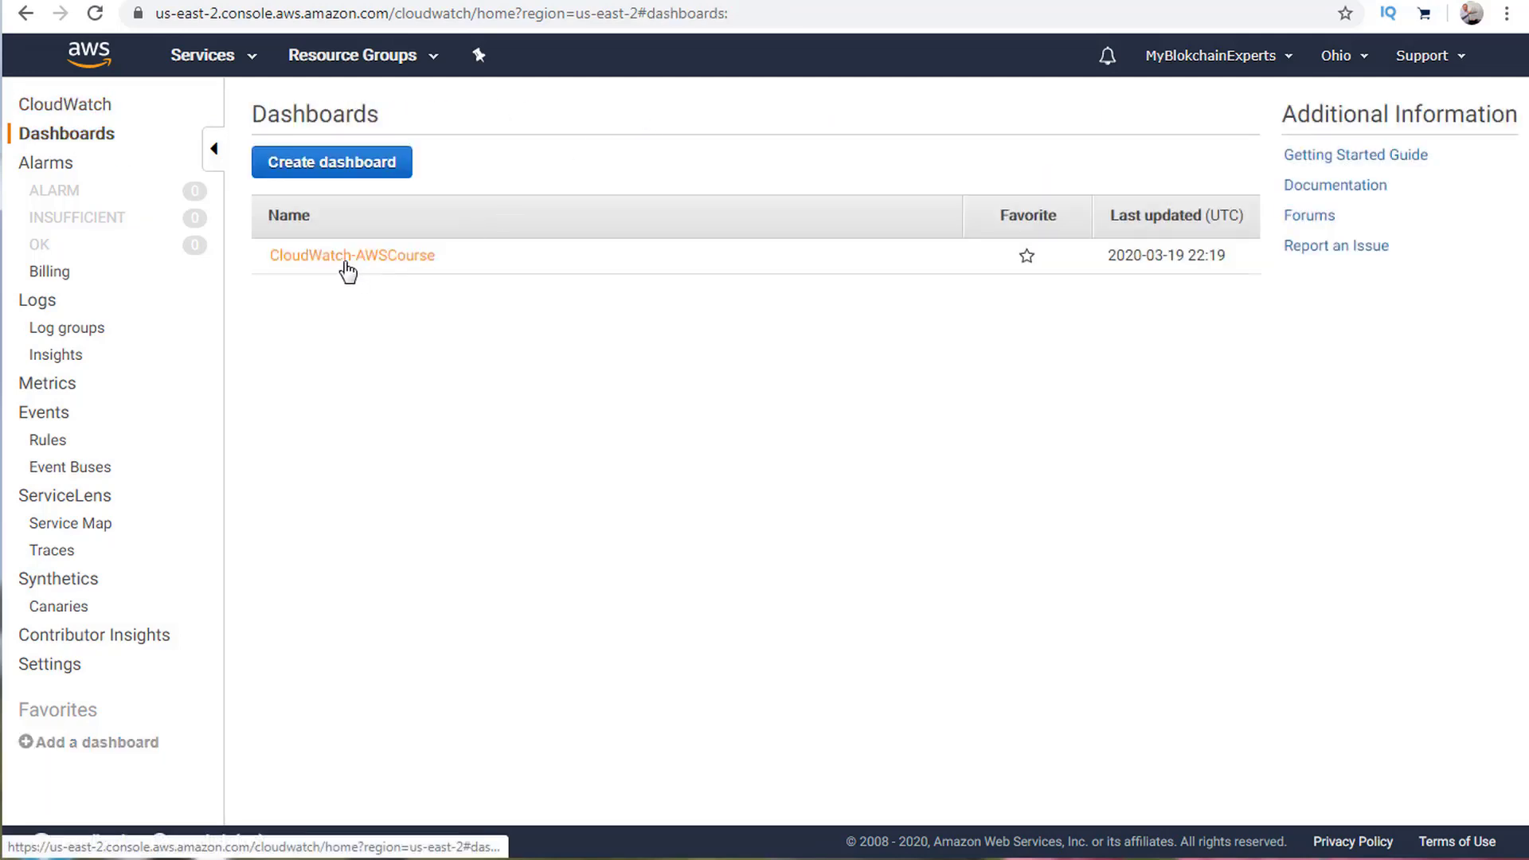
left_click(345, 259)
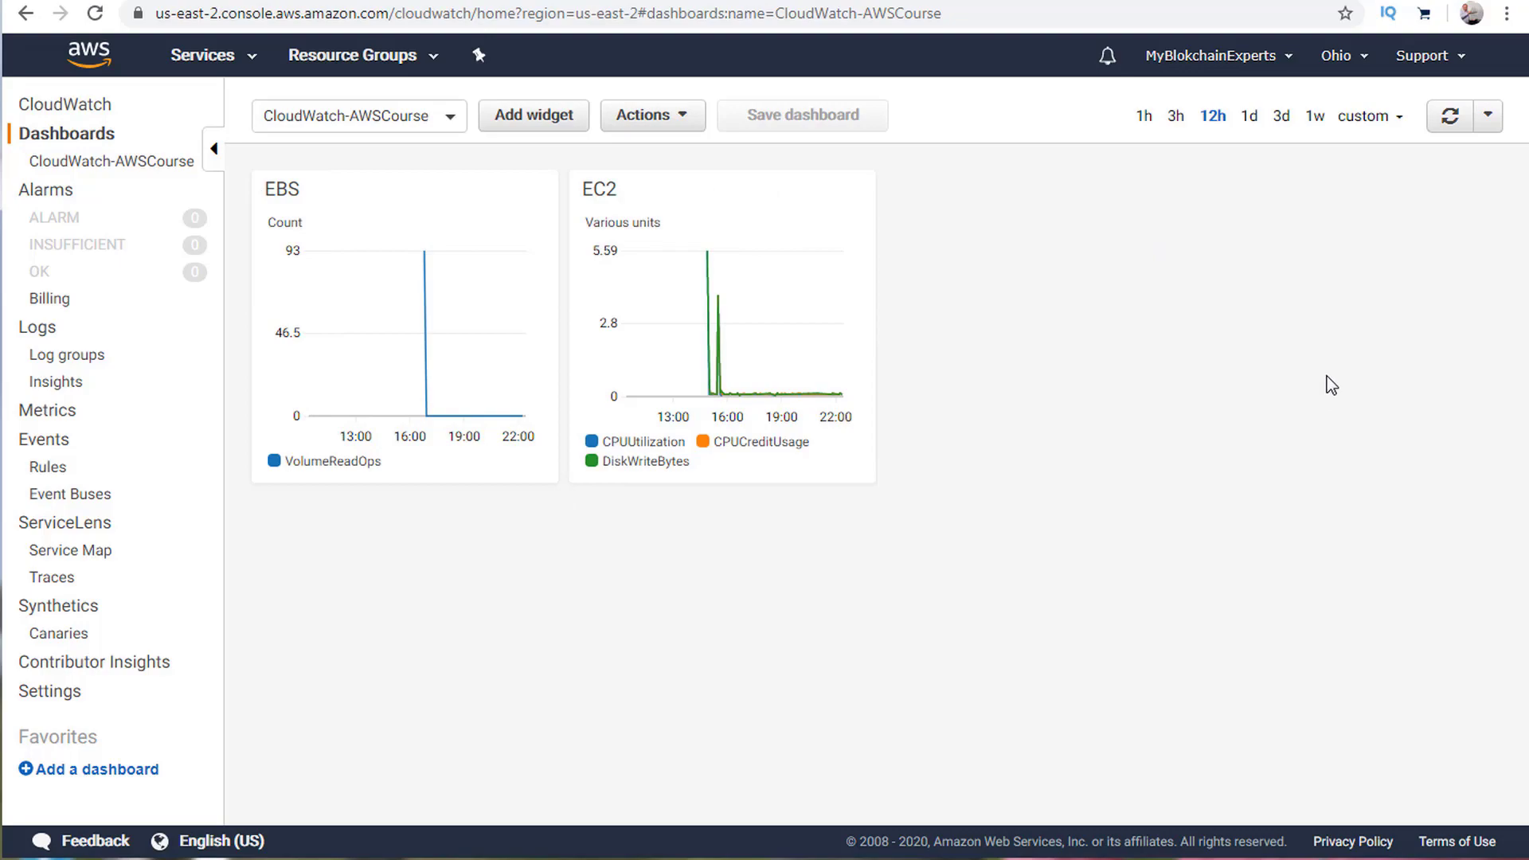
left_click(49, 300)
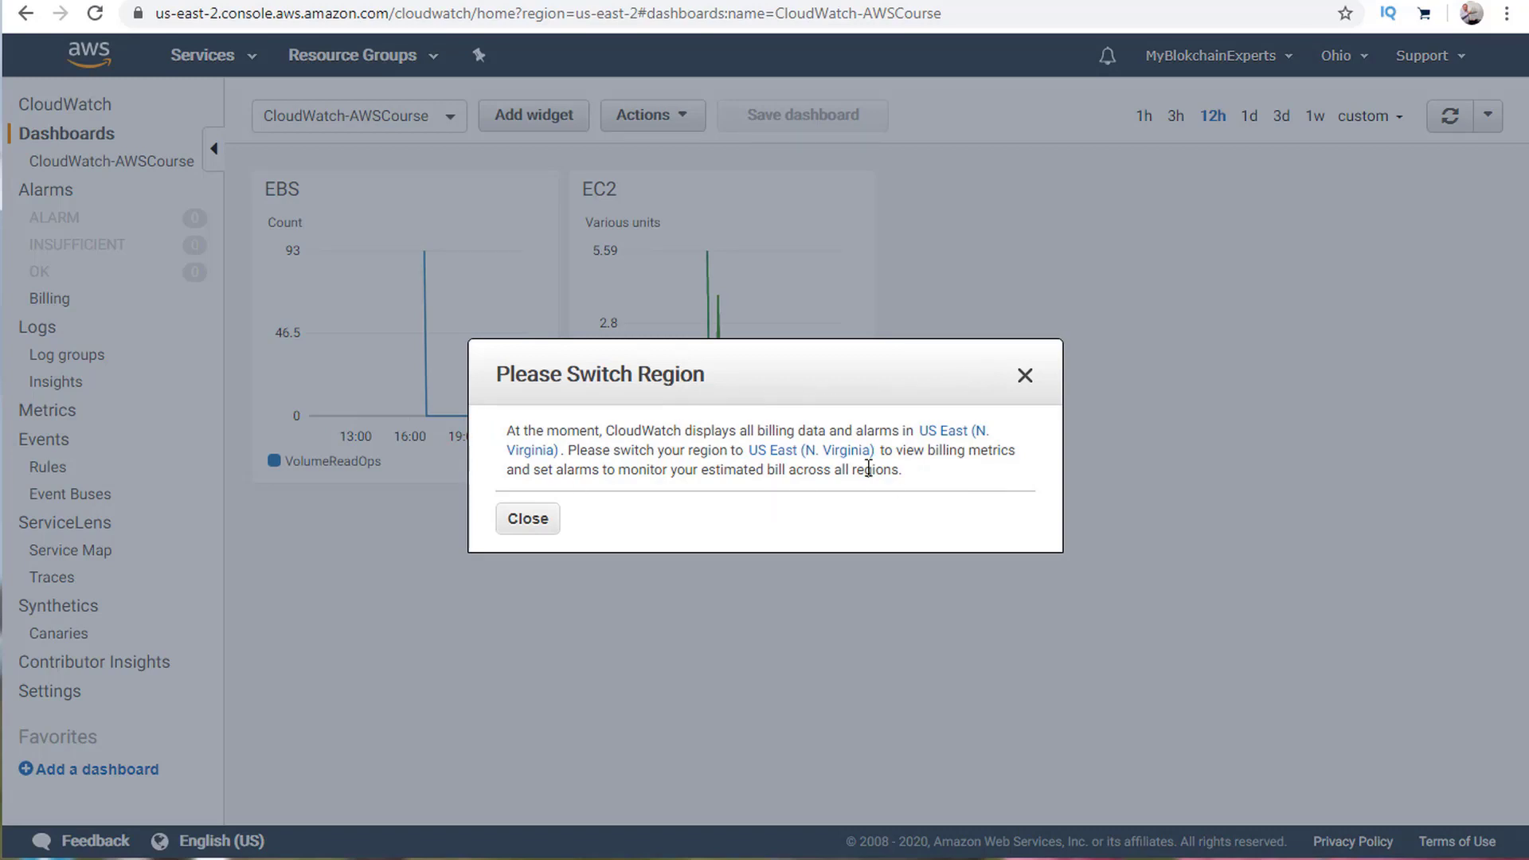
left_click(1032, 384)
Switch the region to US East (N. Virginia), review billing alarms, and open CloudWatch Logs.
left_click(1337, 56)
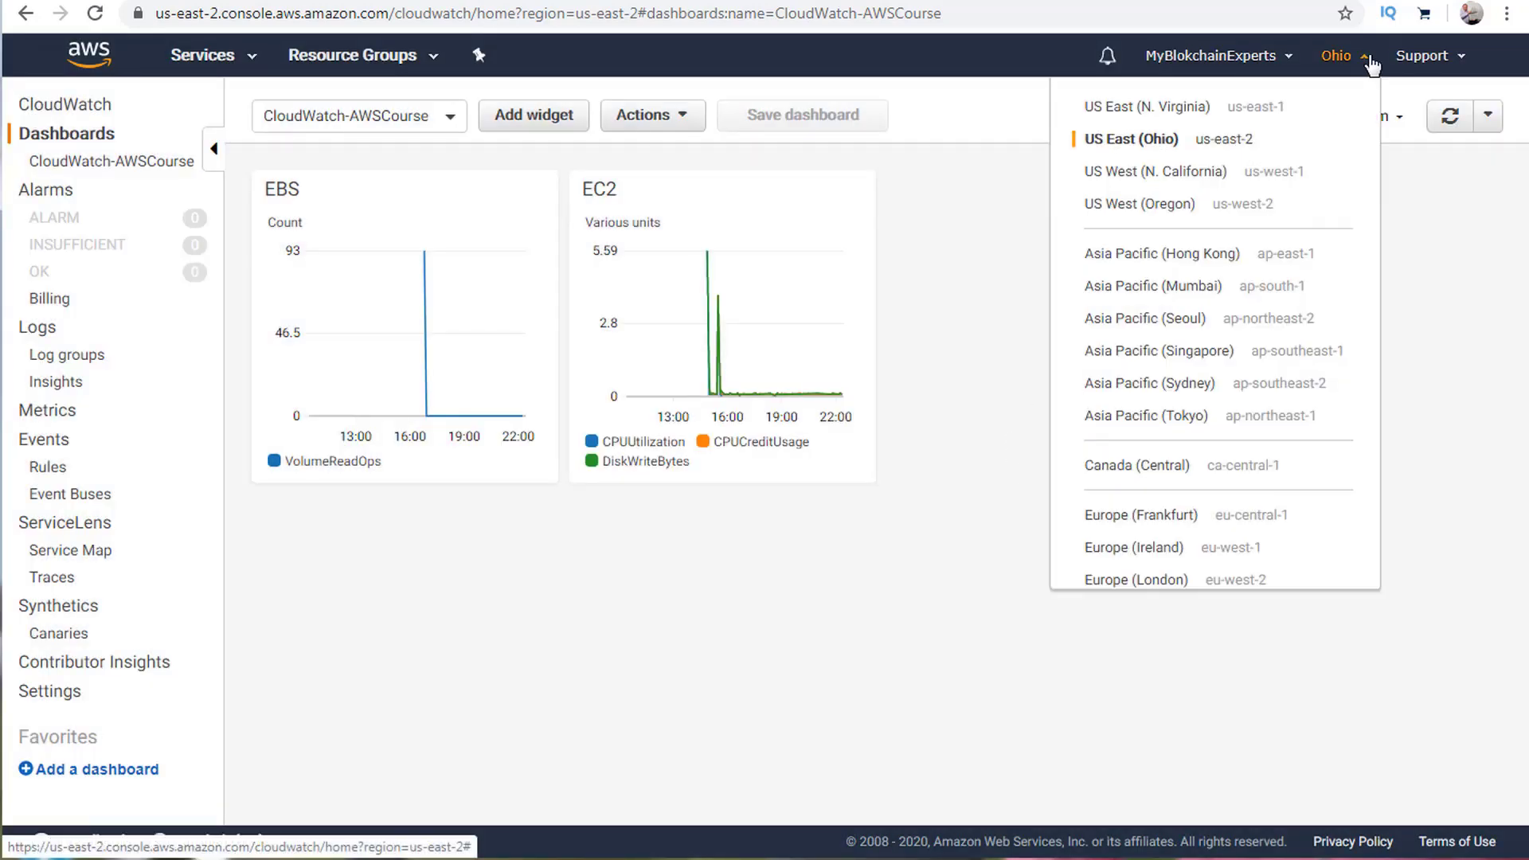
left_click(1191, 118)
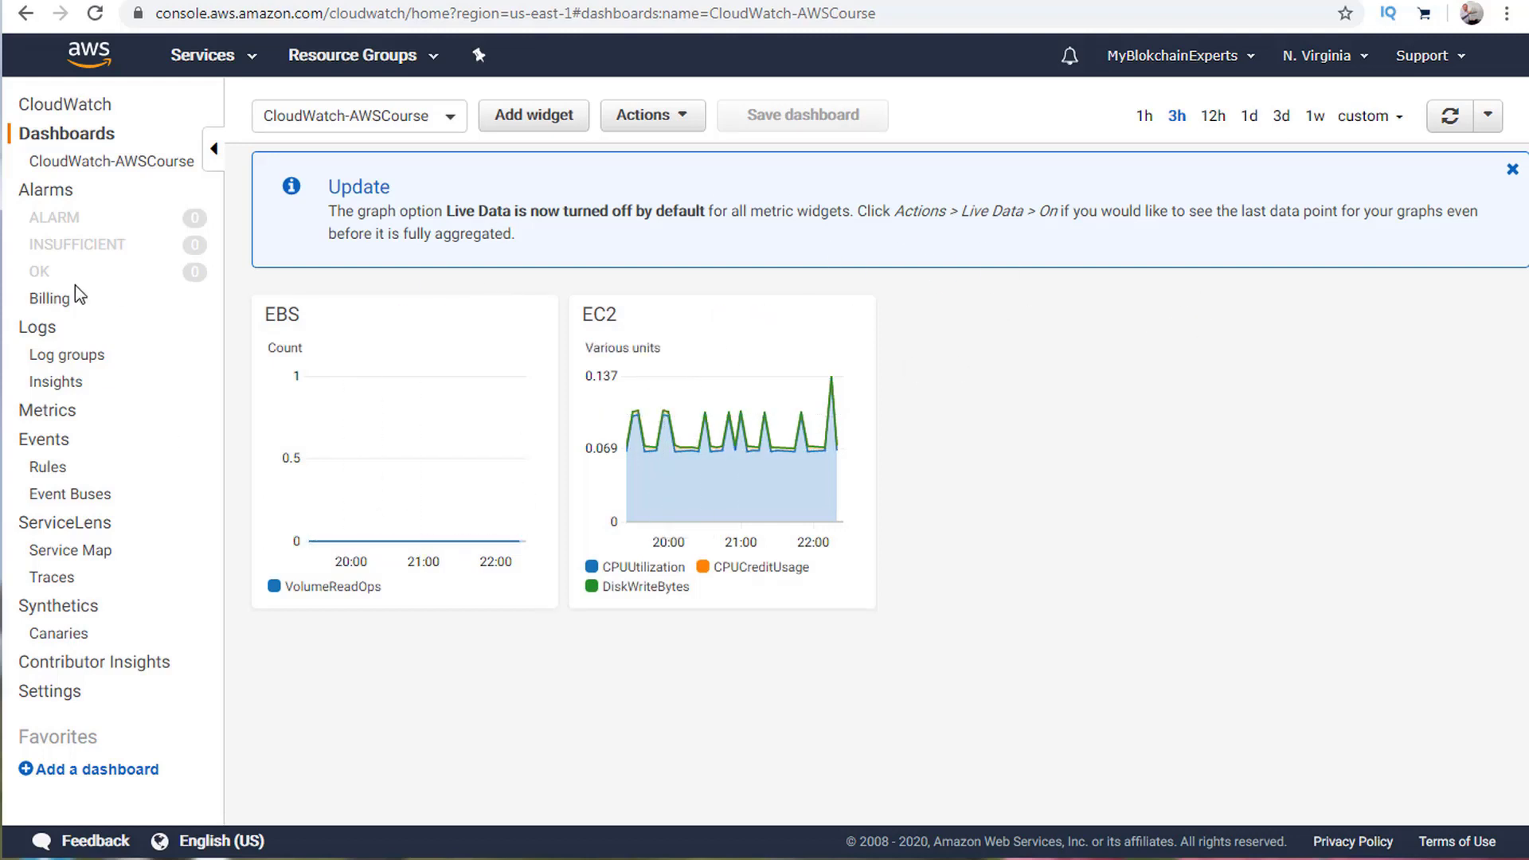
left_click(50, 301)
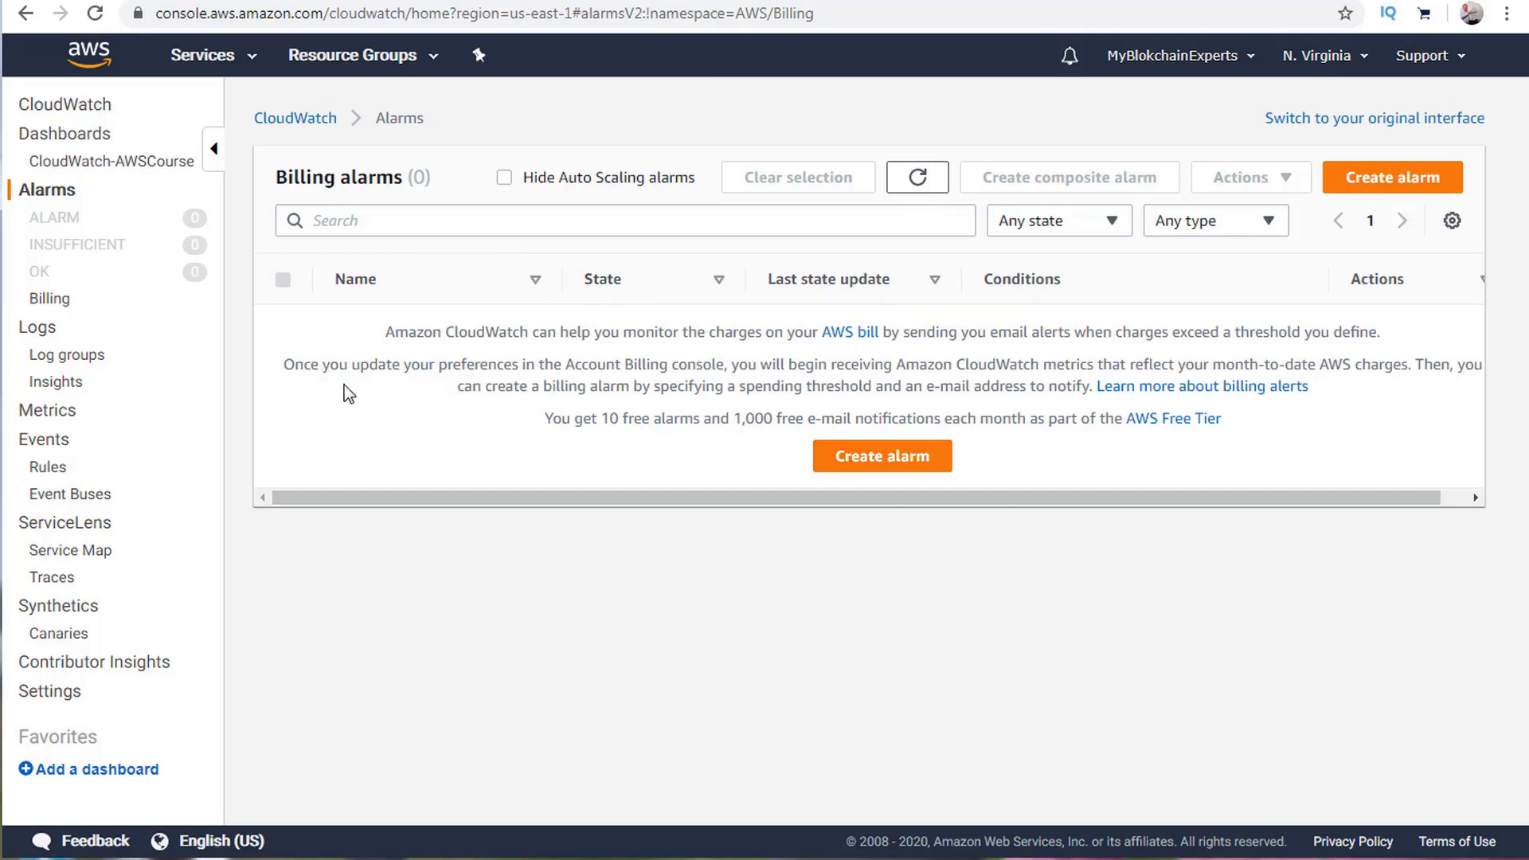
left_click(37, 327)
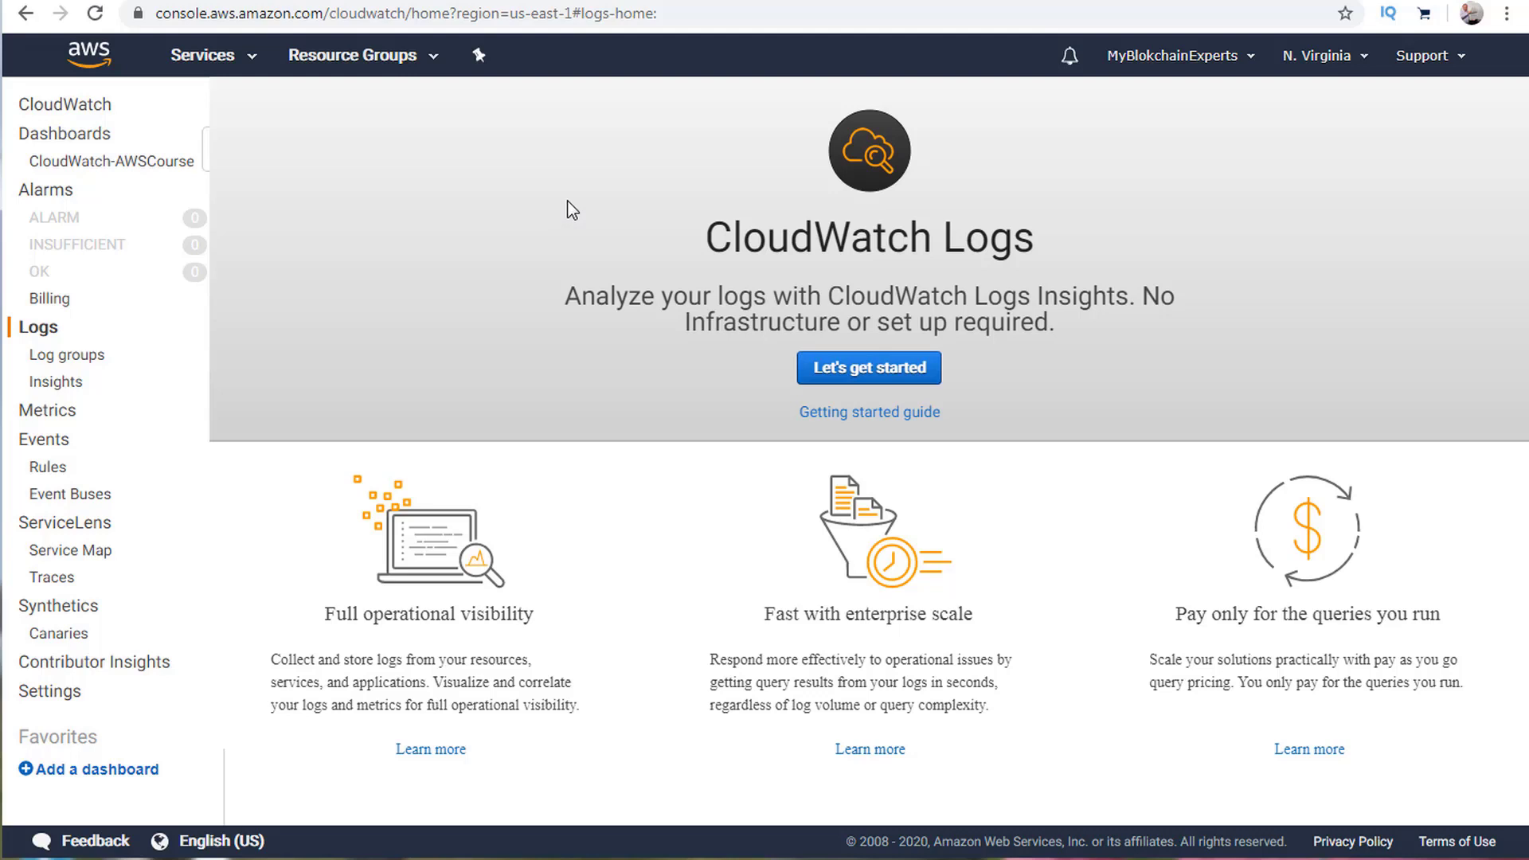
Create a log group named Demo via Actions and open its empty log streams list.
left_click(870, 367)
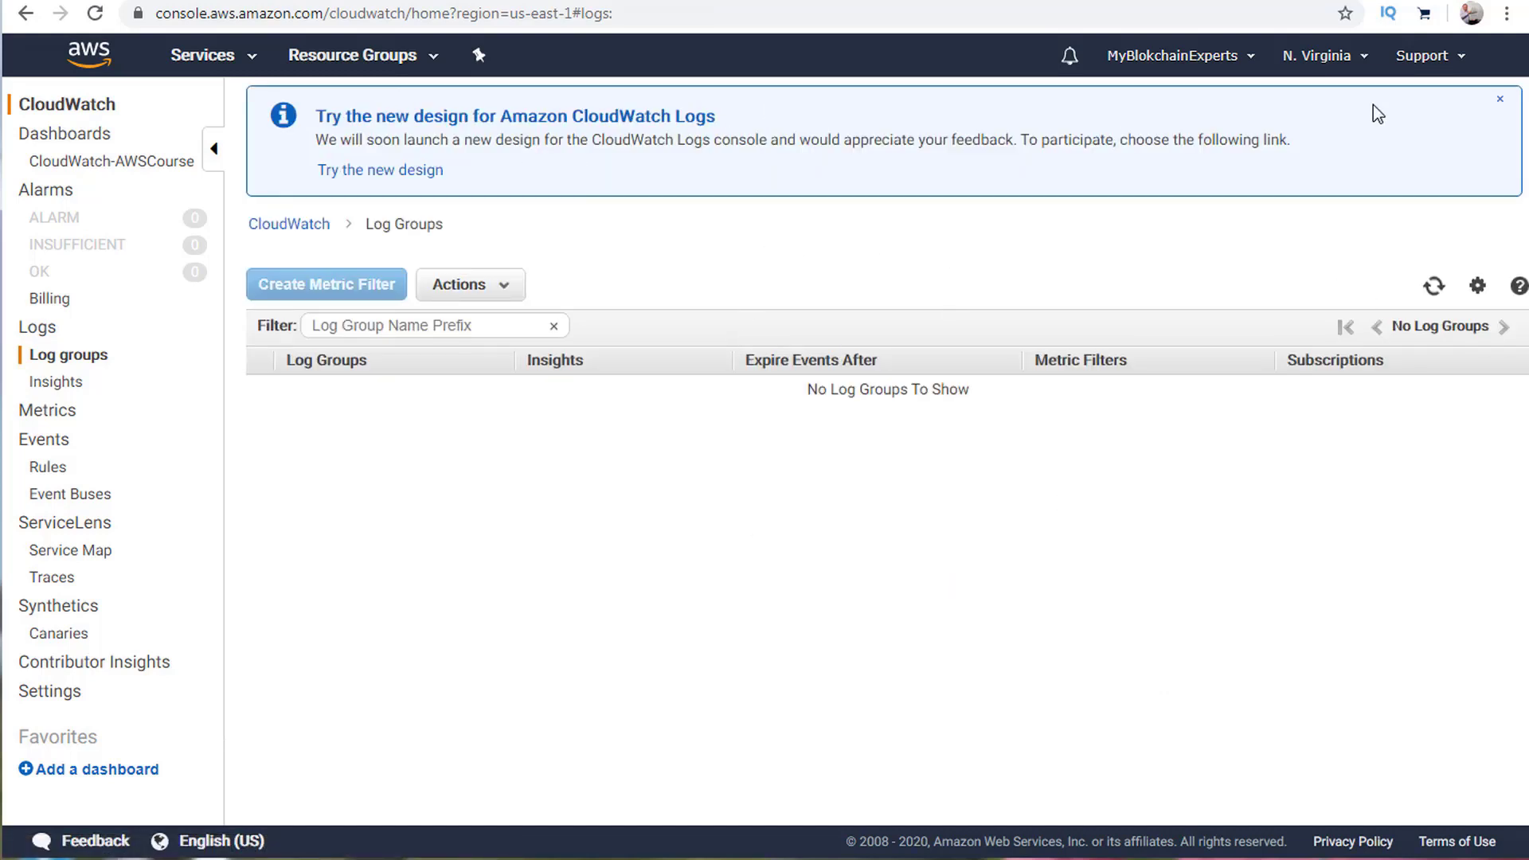
left_click(1500, 99)
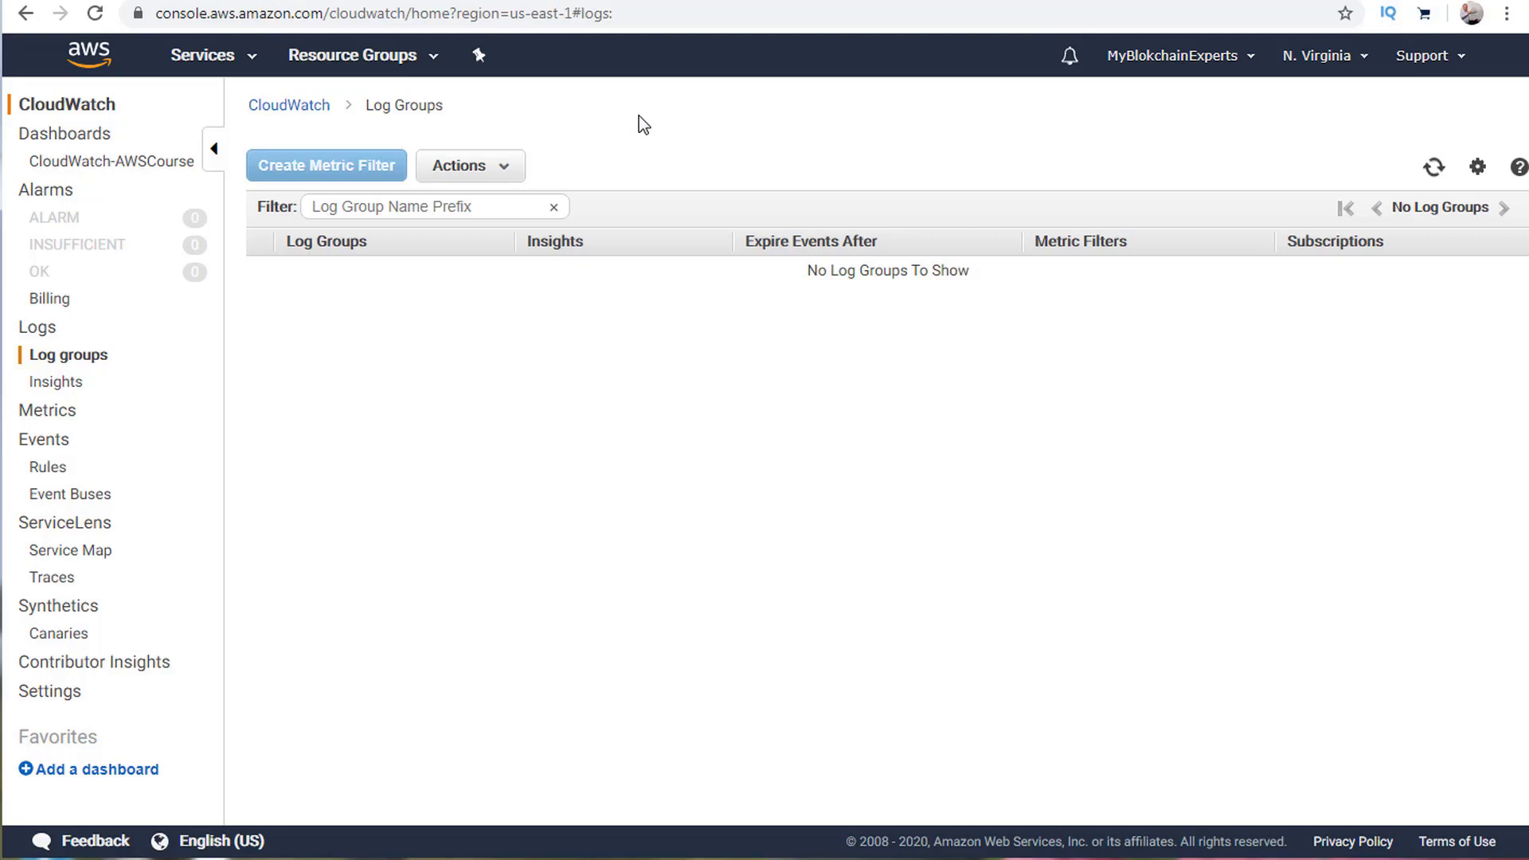
left_click(440, 173)
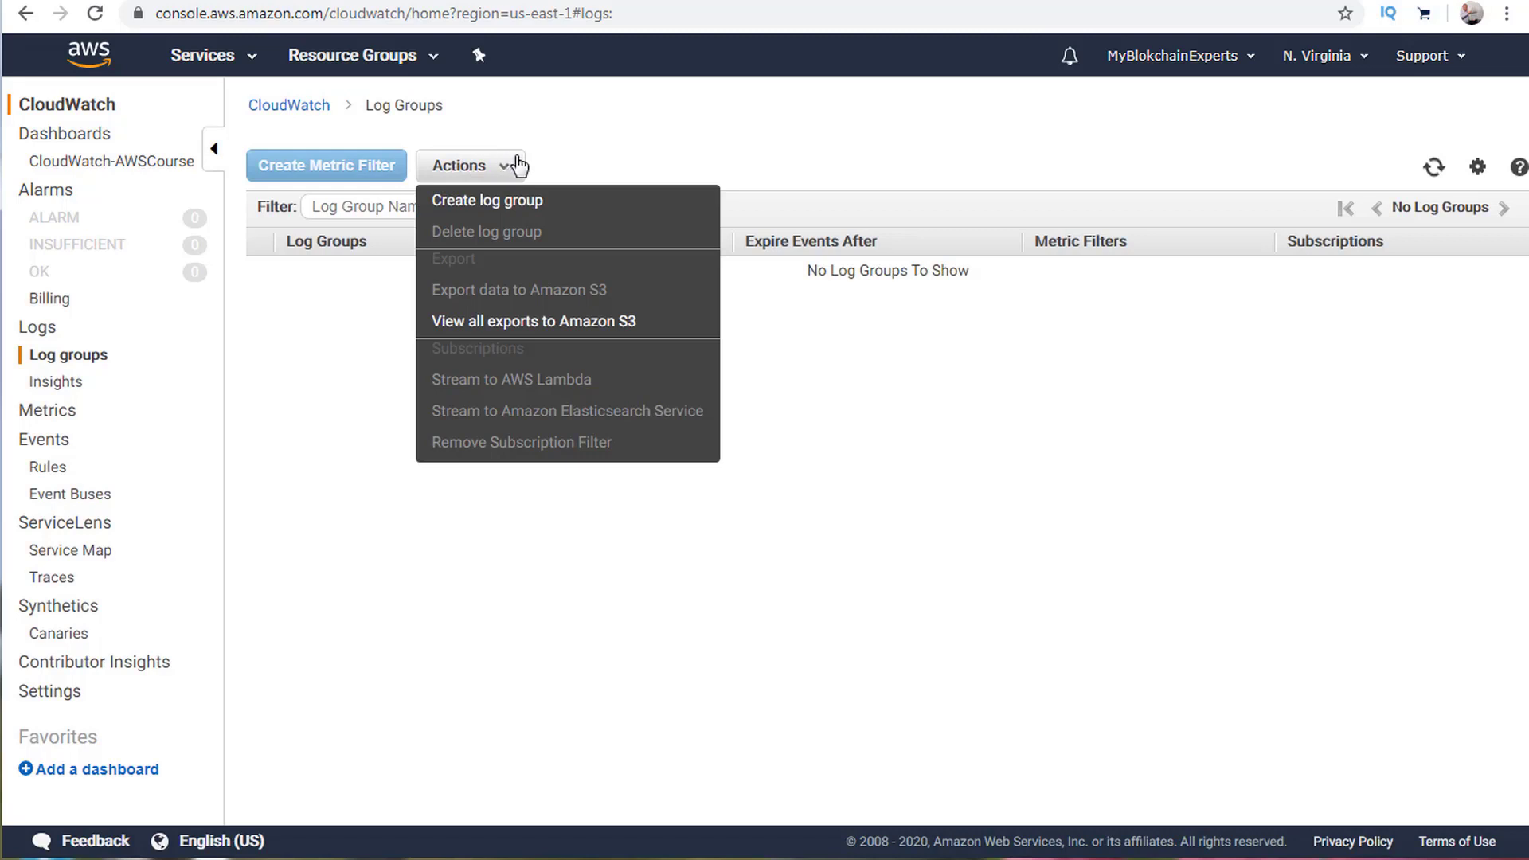
left_click(471, 199)
left_click(783, 452)
type("Demo")
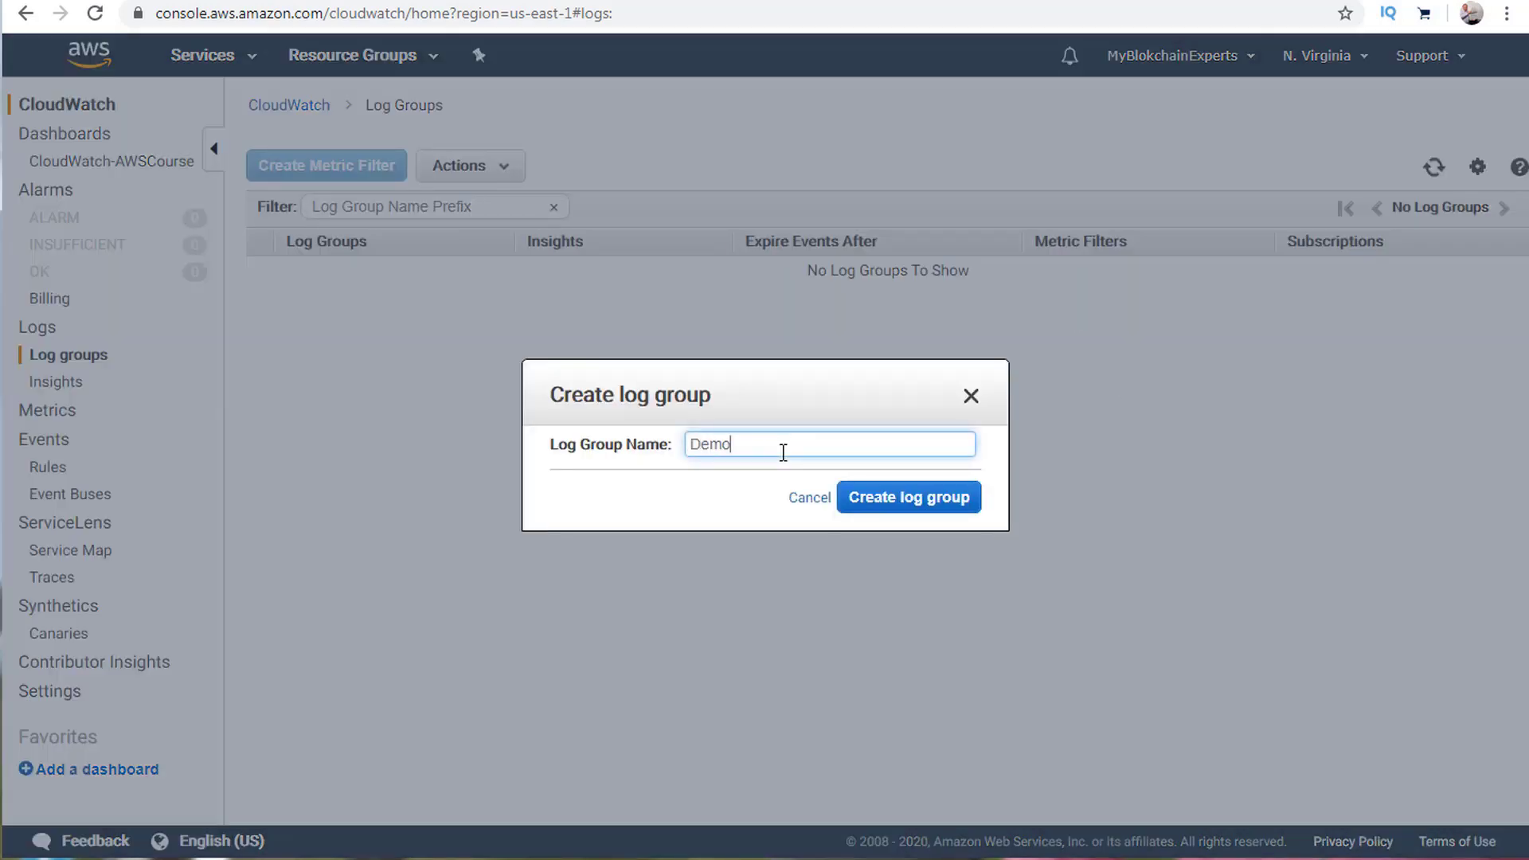
left_click(899, 500)
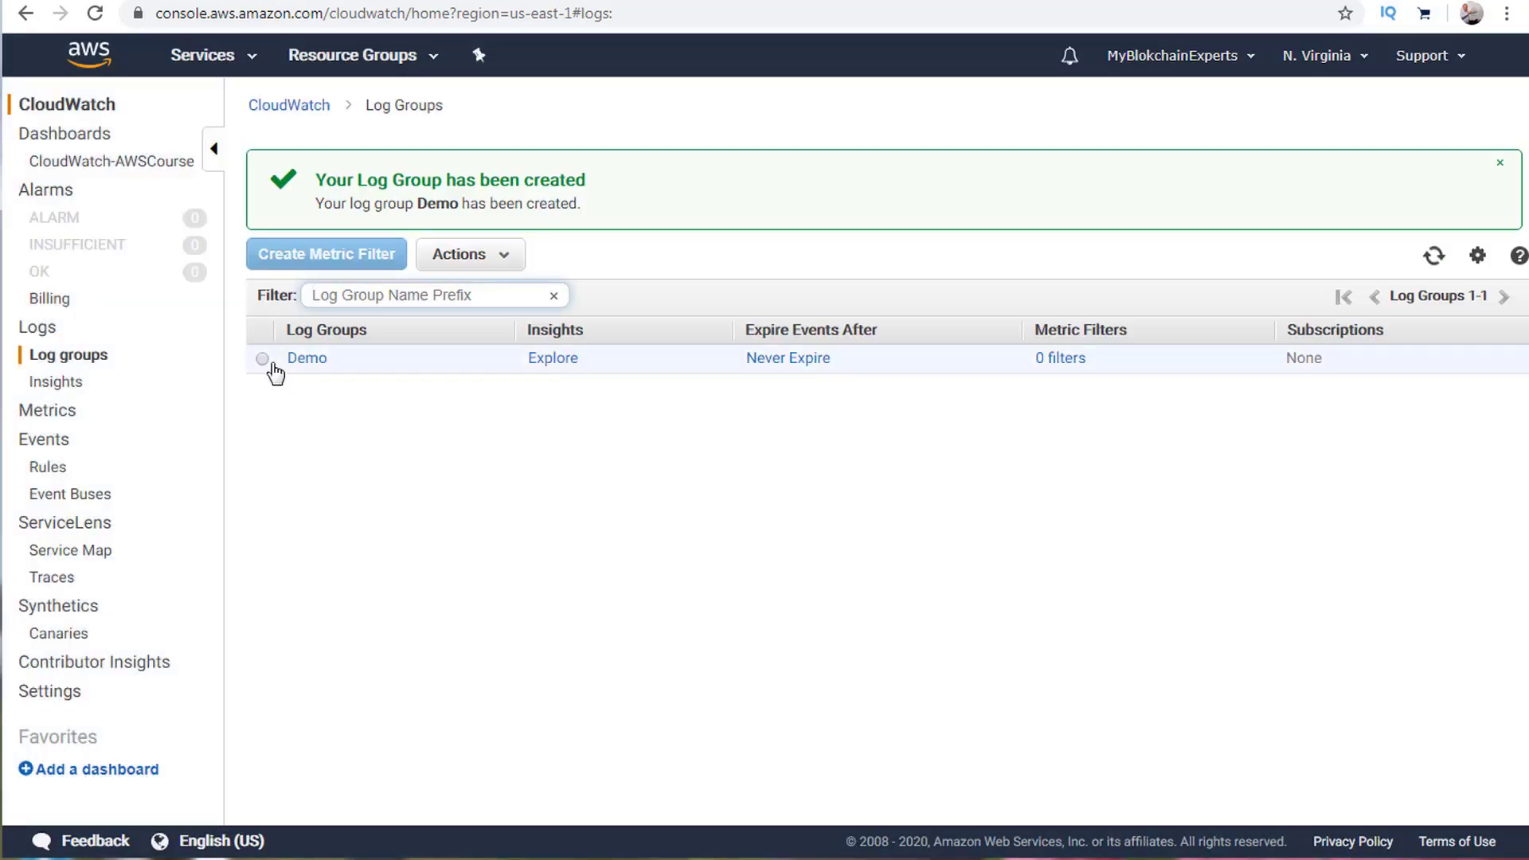
left_click(265, 360)
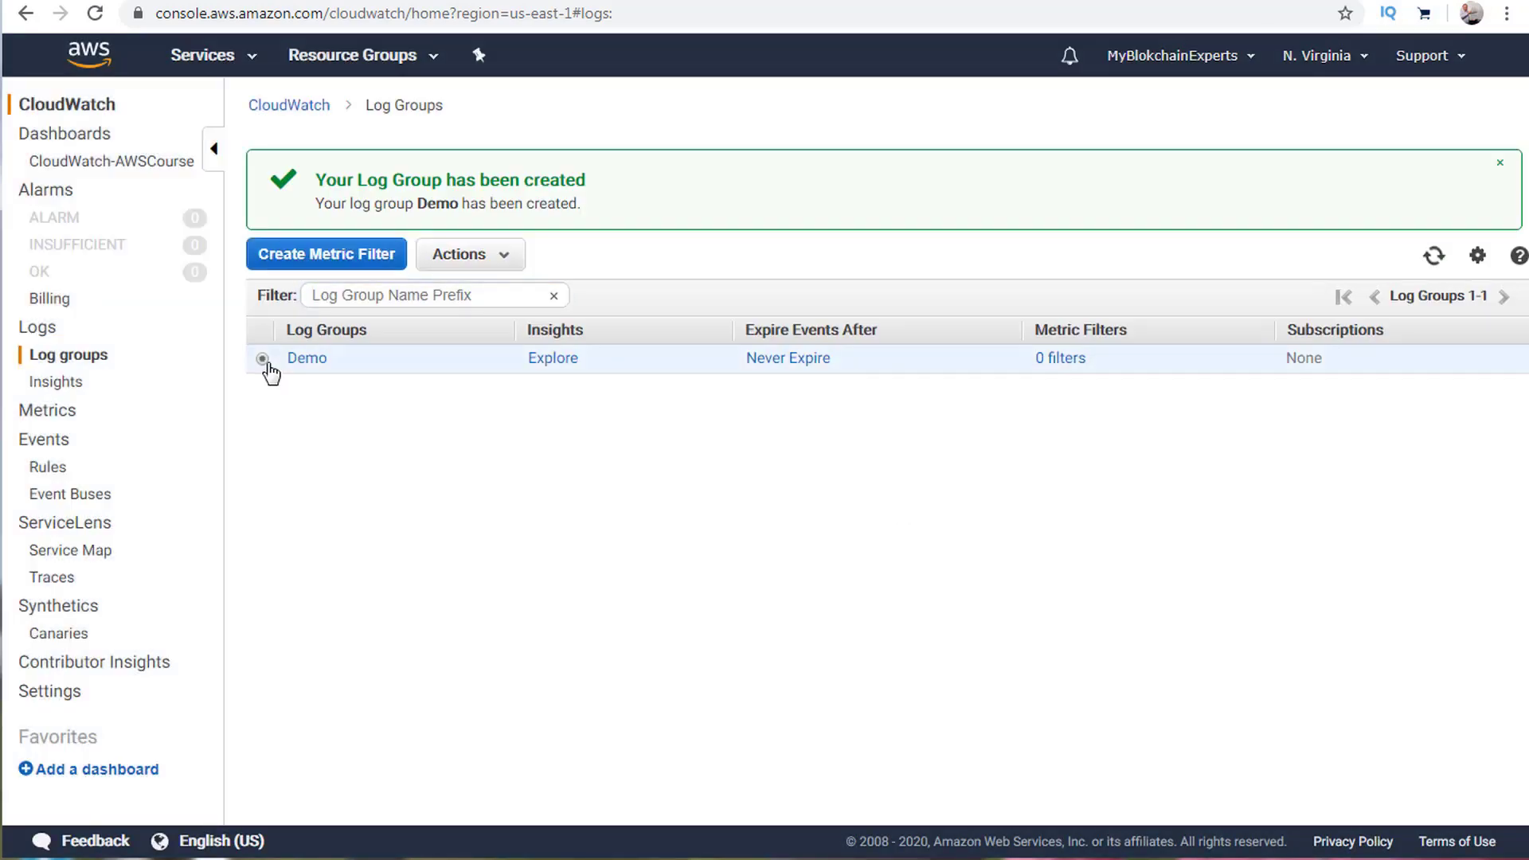
left_click(1500, 167)
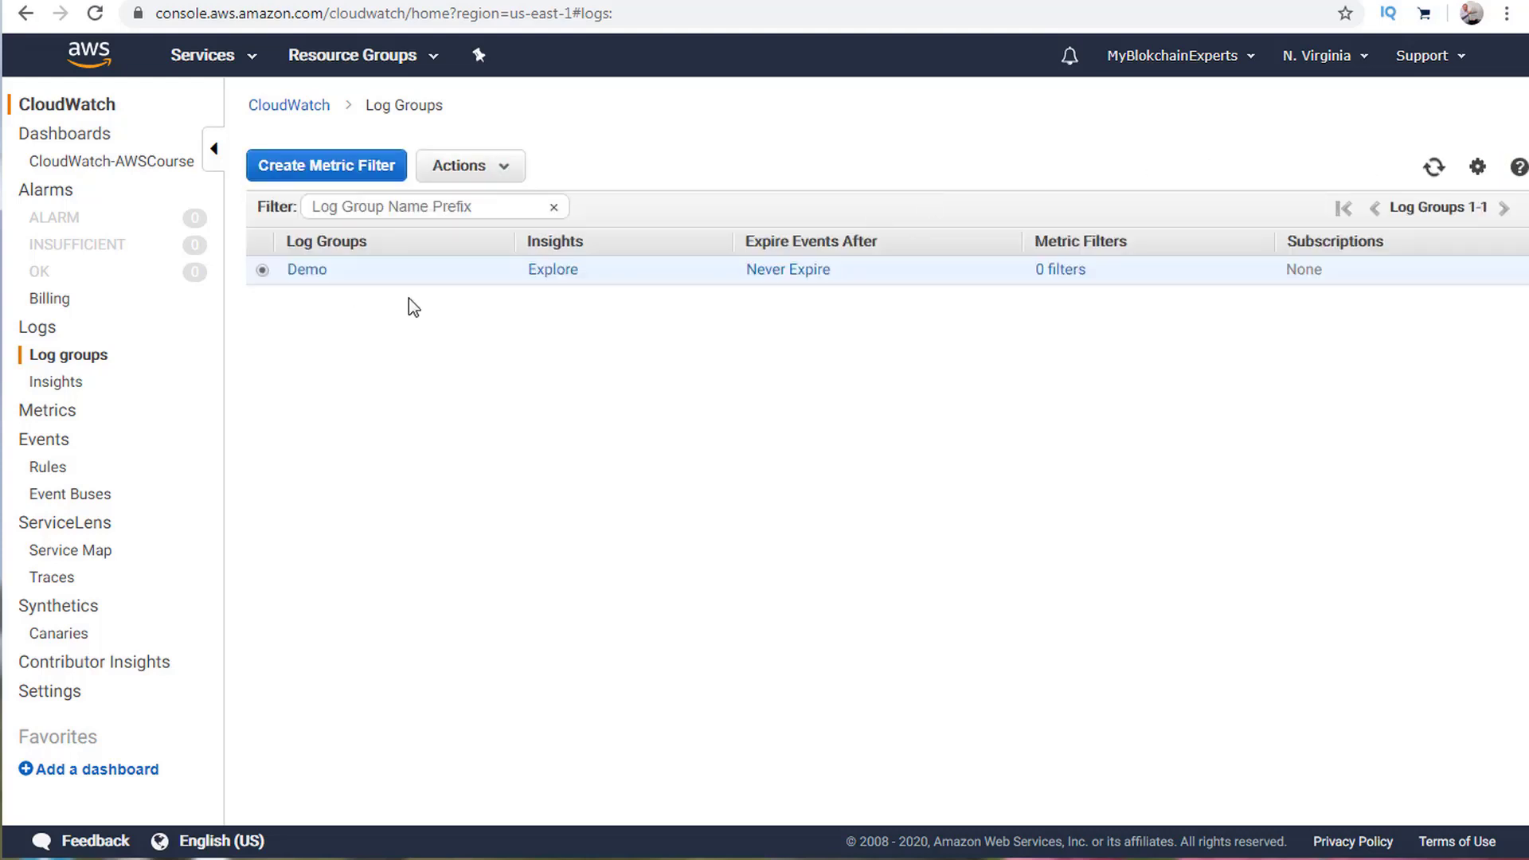
left_click(310, 271)
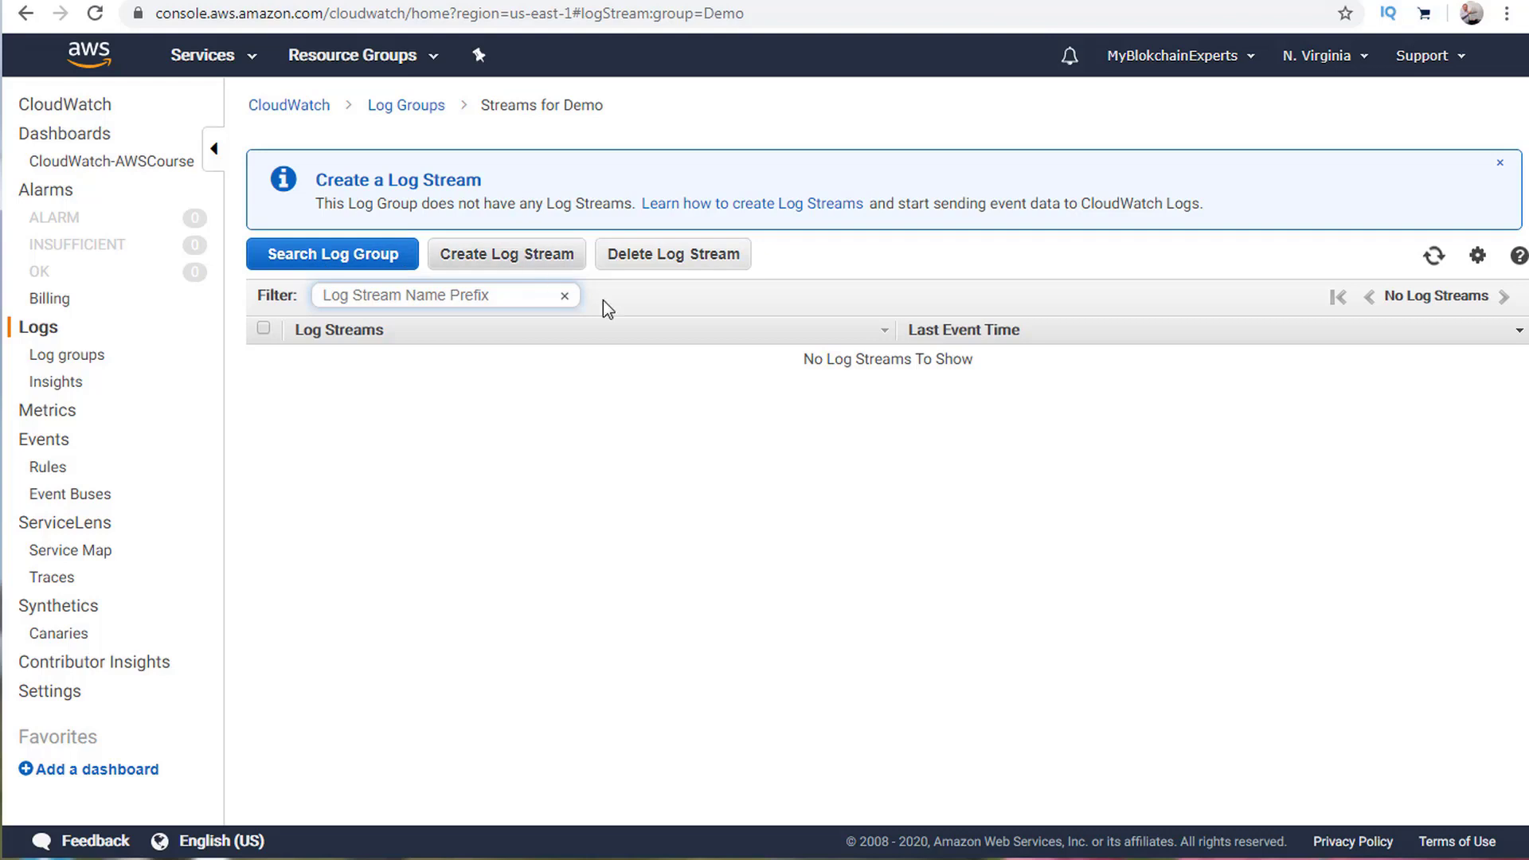
Create a log stream named EC2 in Demo and open its event list.
left_click(1501, 169)
left_click(475, 176)
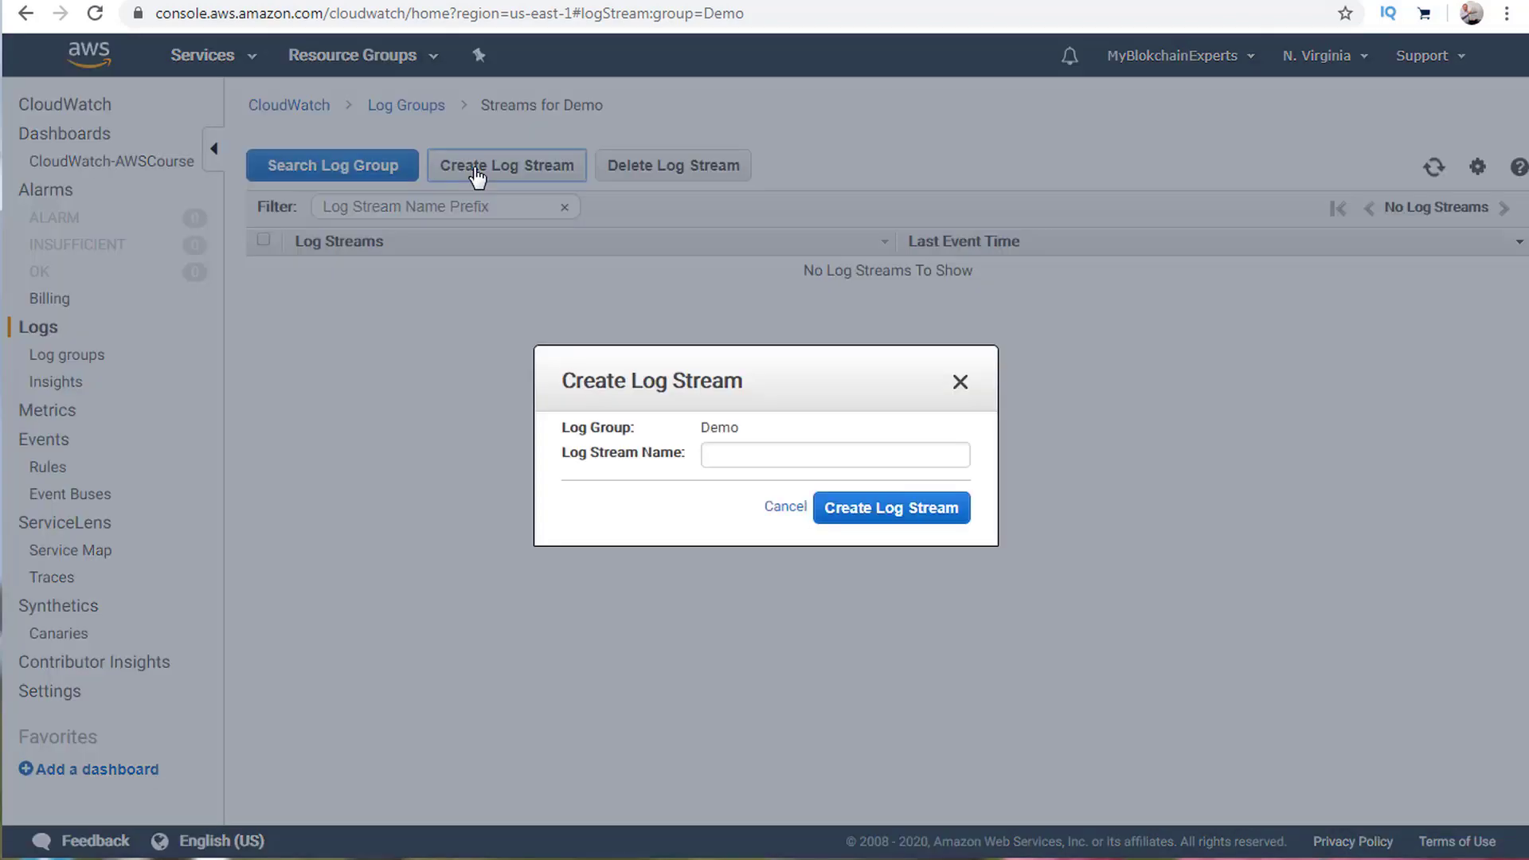
left_click(733, 455)
type("EC2")
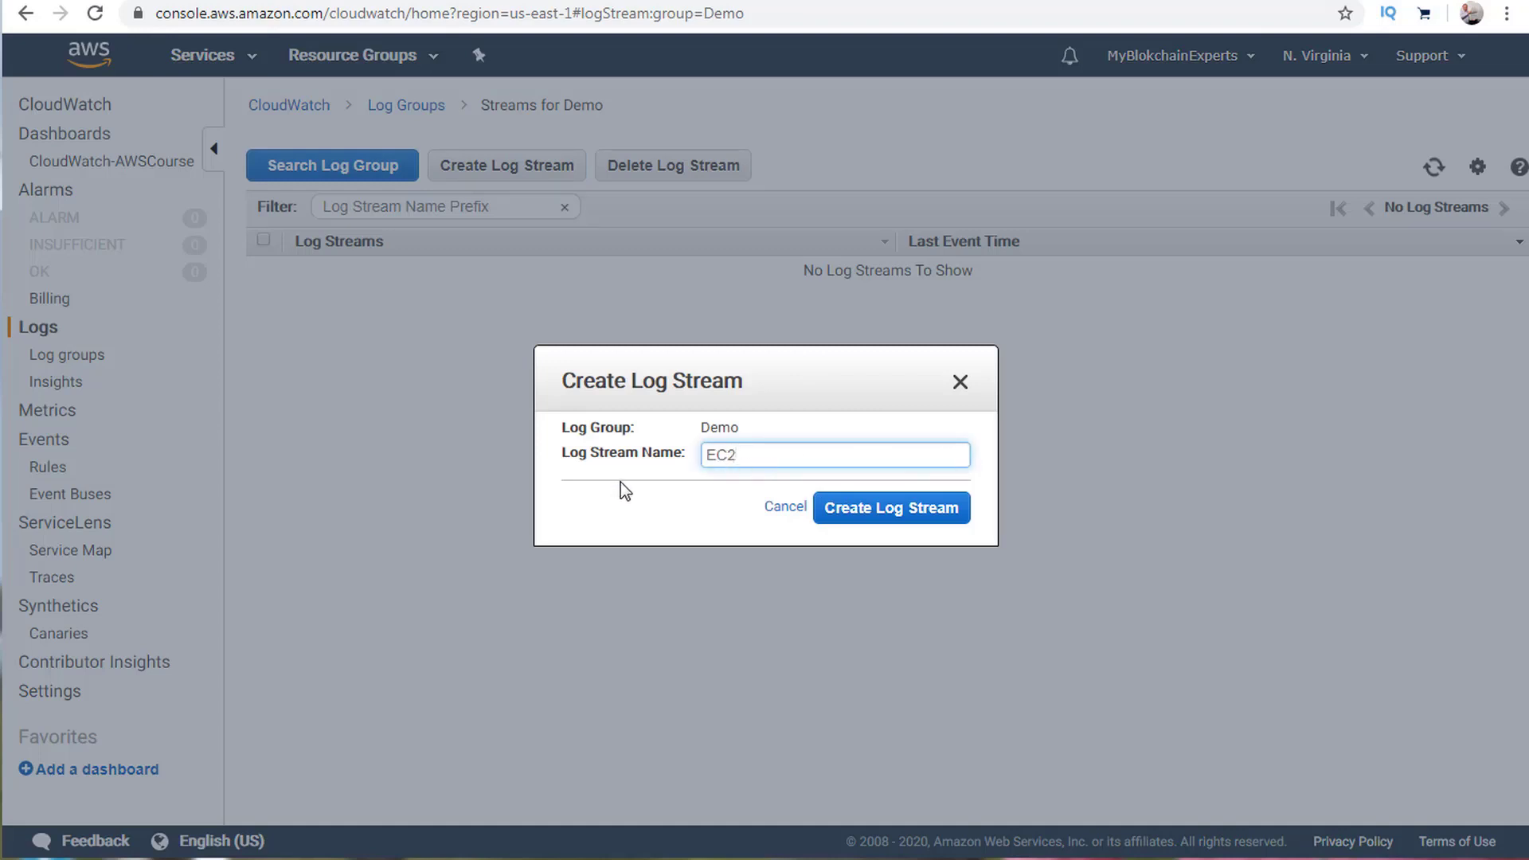
left_click(912, 507)
left_click(310, 359)
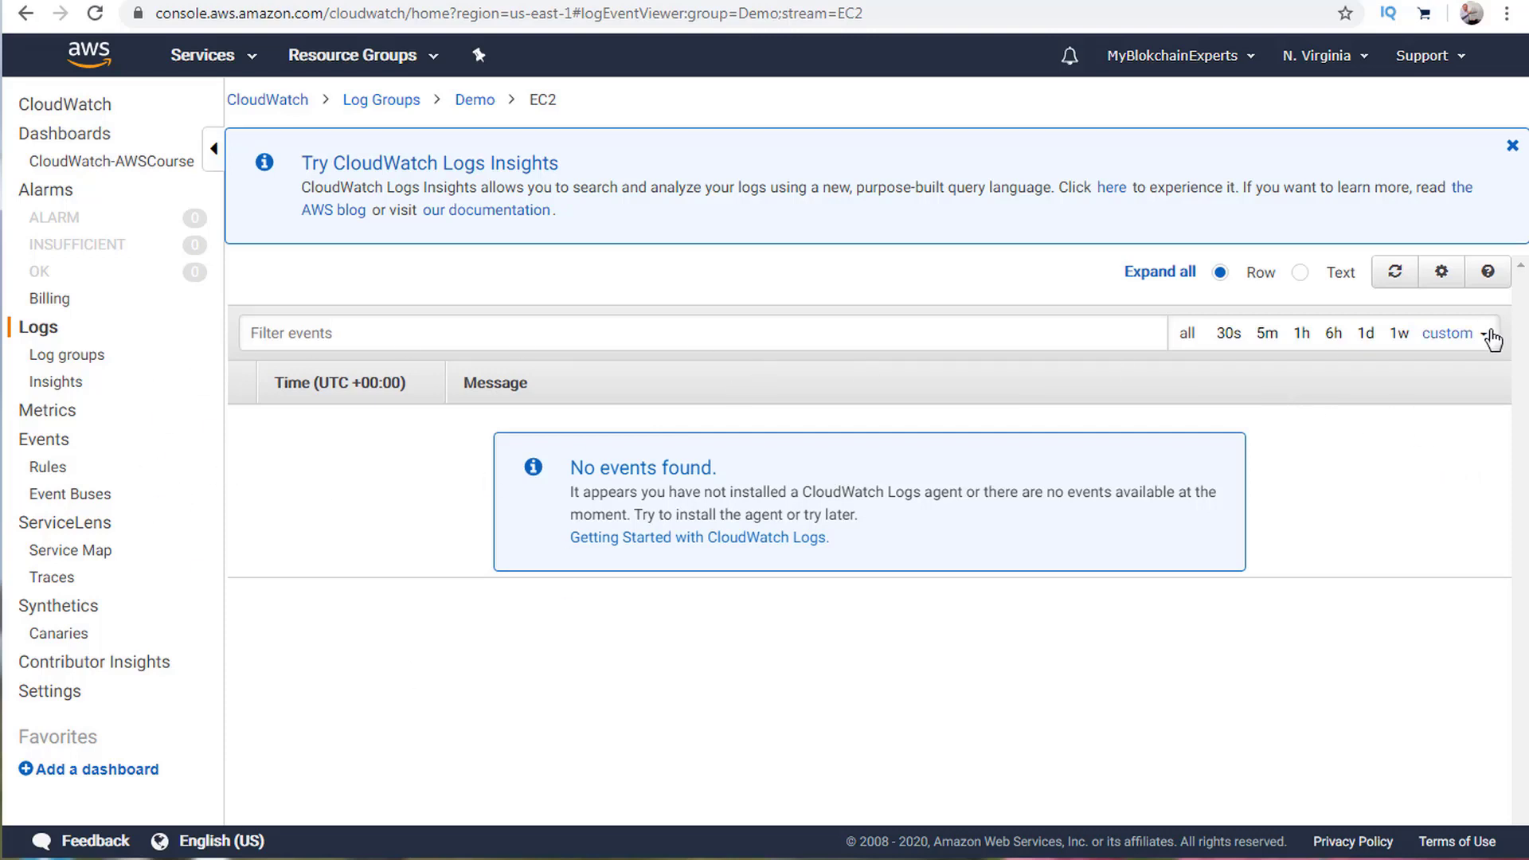
Check the event list's column settings and the getting-started documentation, then return to the EC2 stream.
left_click(1451, 276)
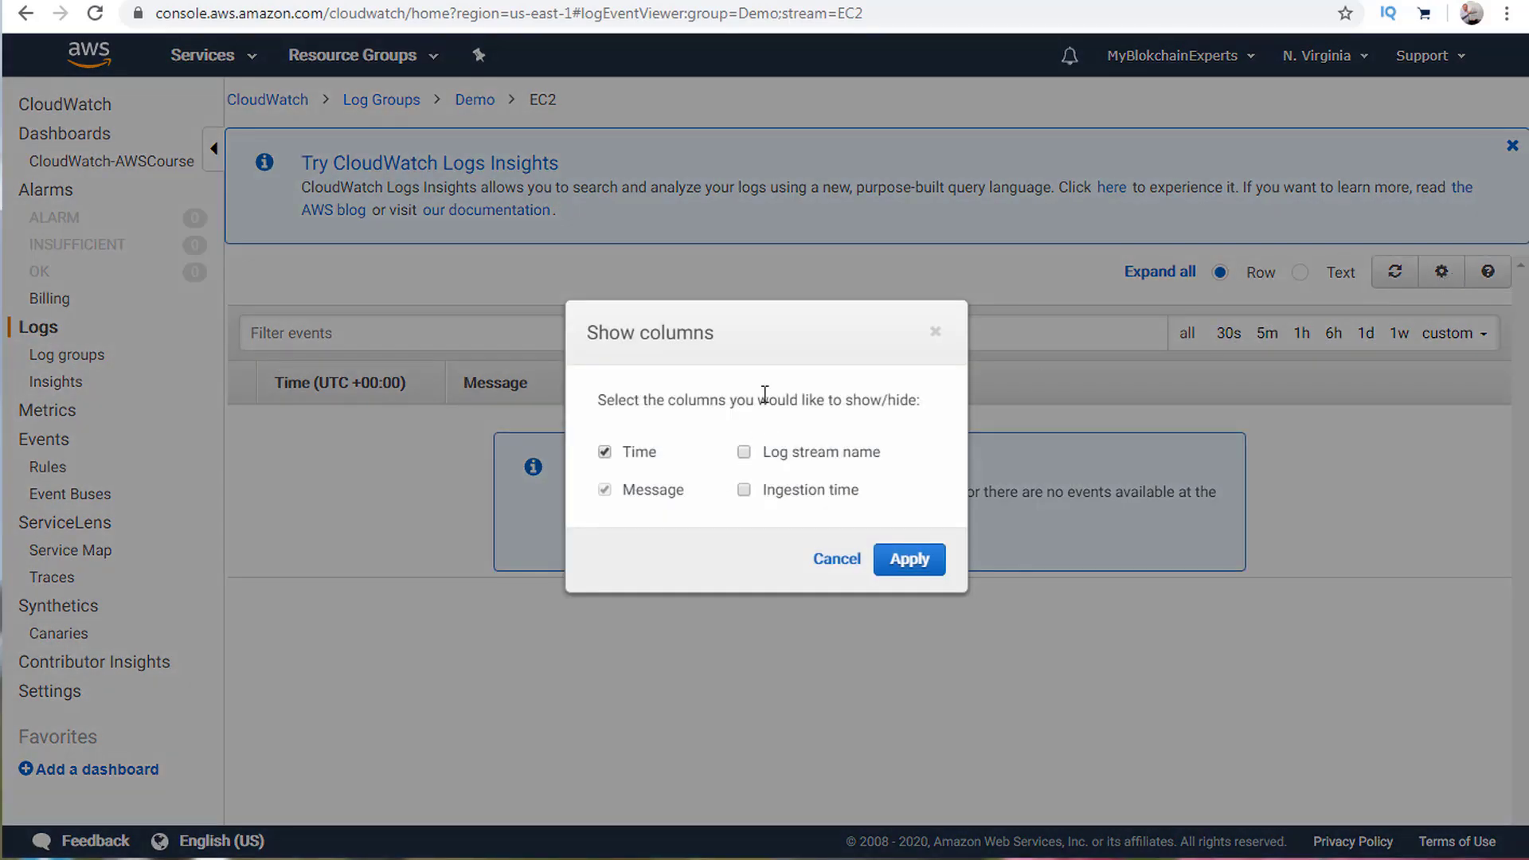
left_click(857, 567)
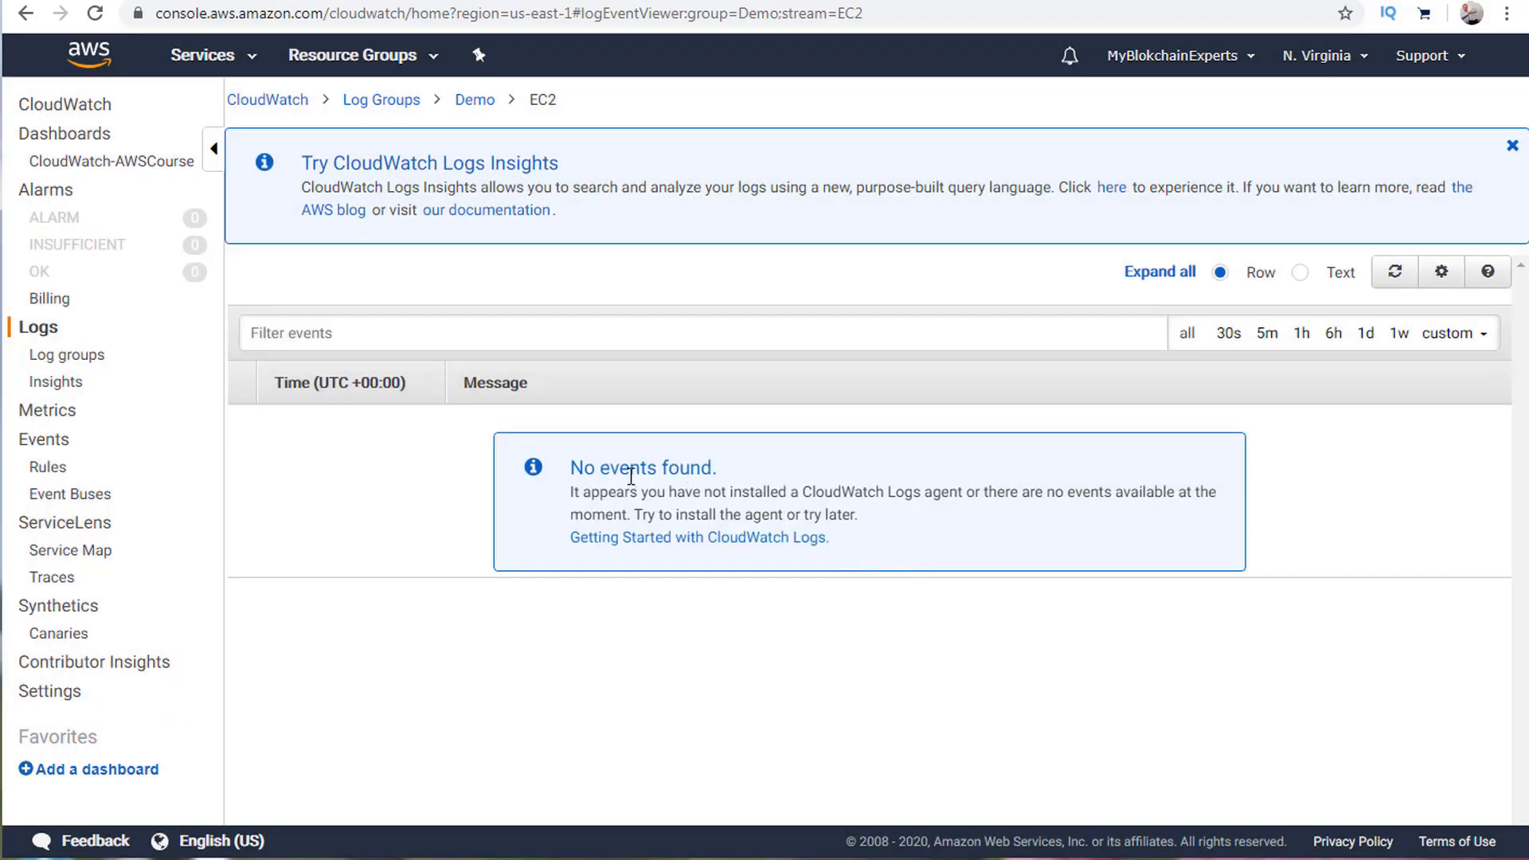
left_click(660, 538)
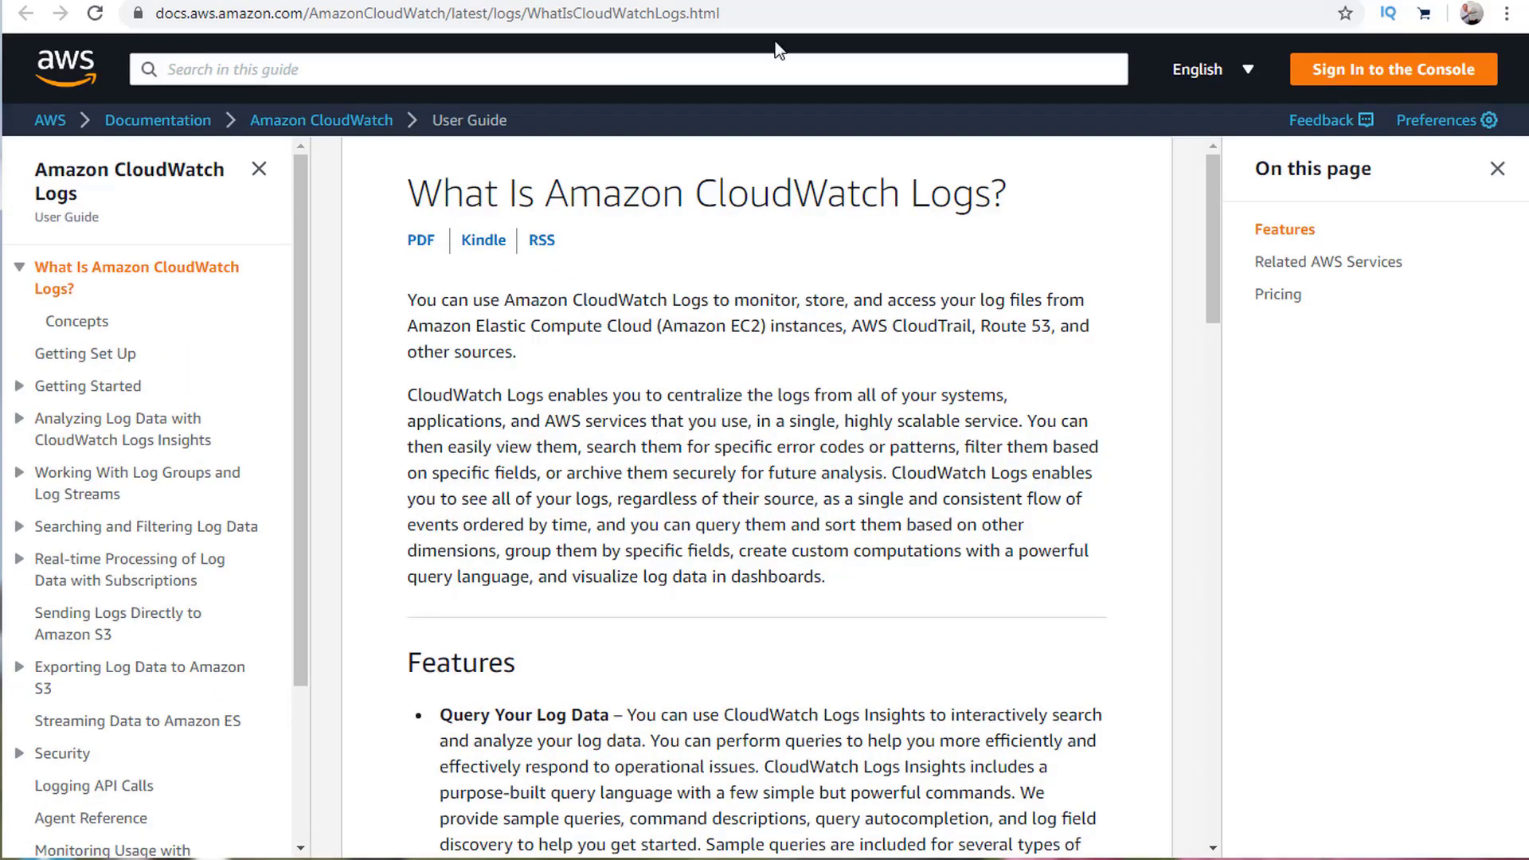
key("alt+Left")
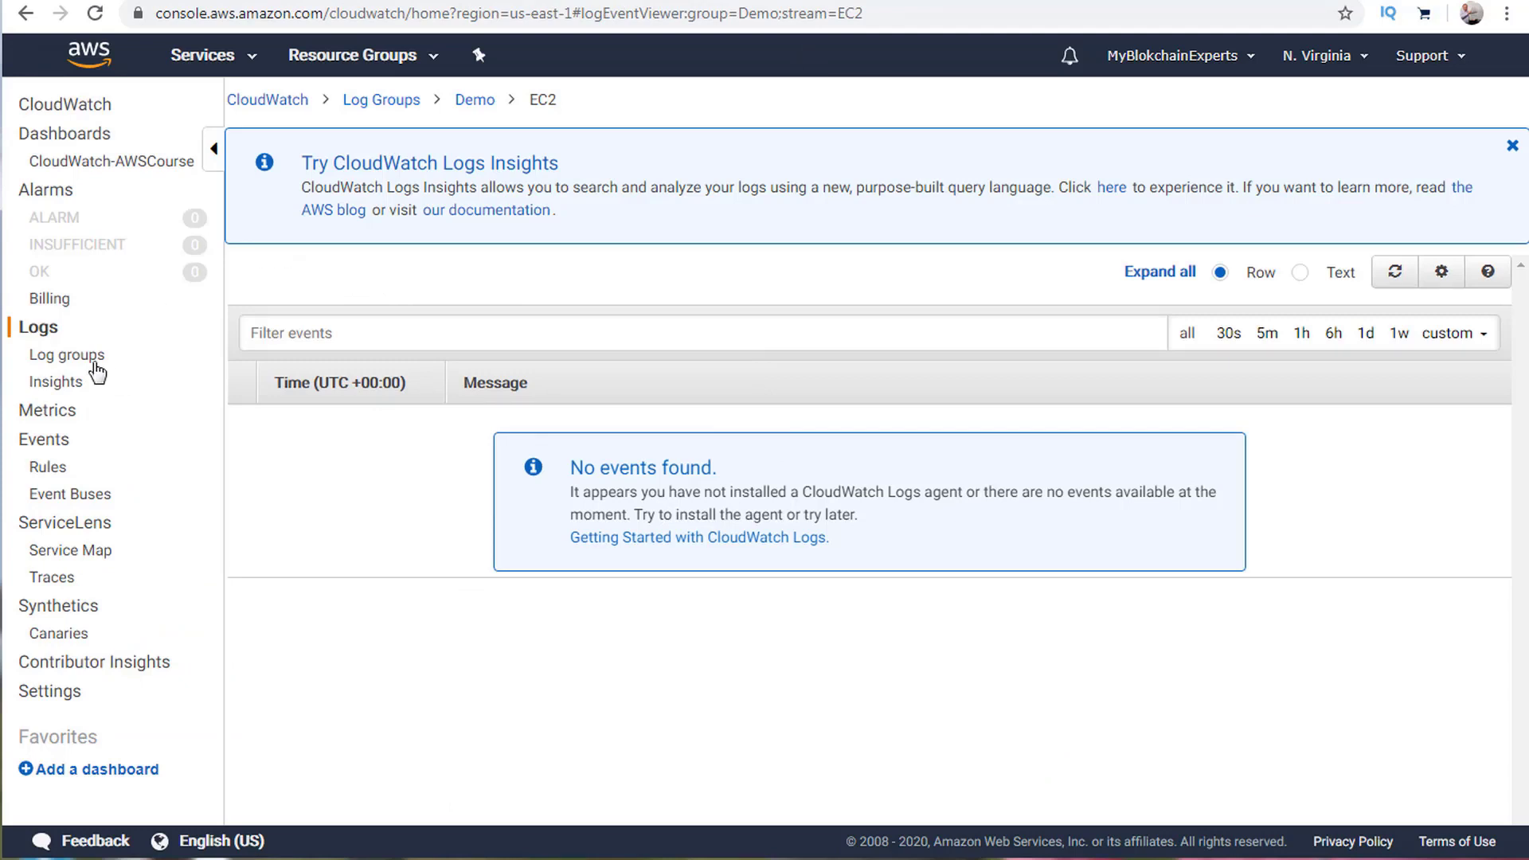
Open Logs Insights and select the Demo log group for querying.
left_click(66, 364)
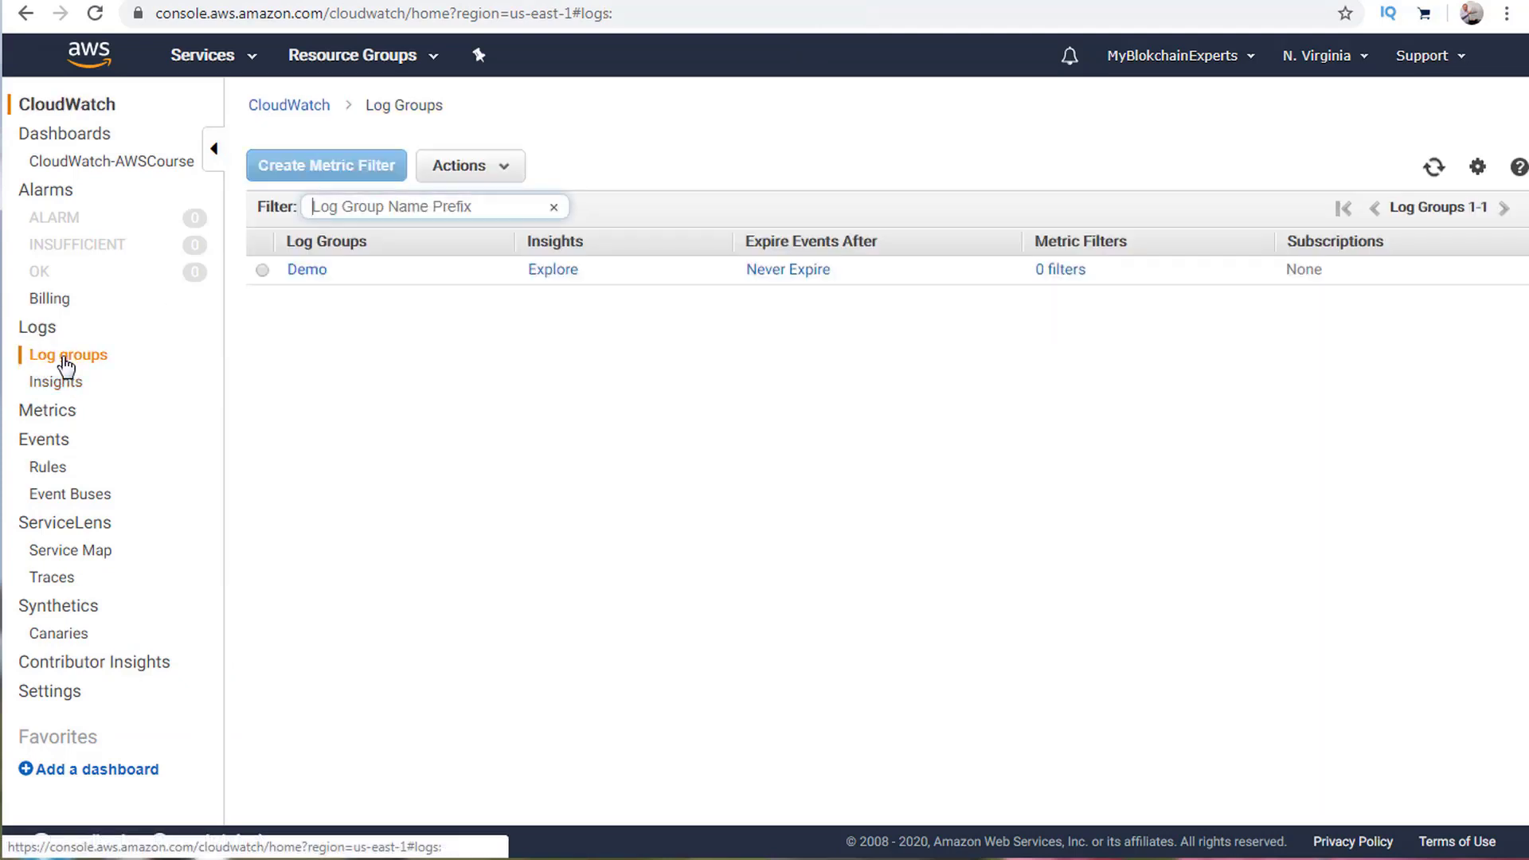
left_click(84, 384)
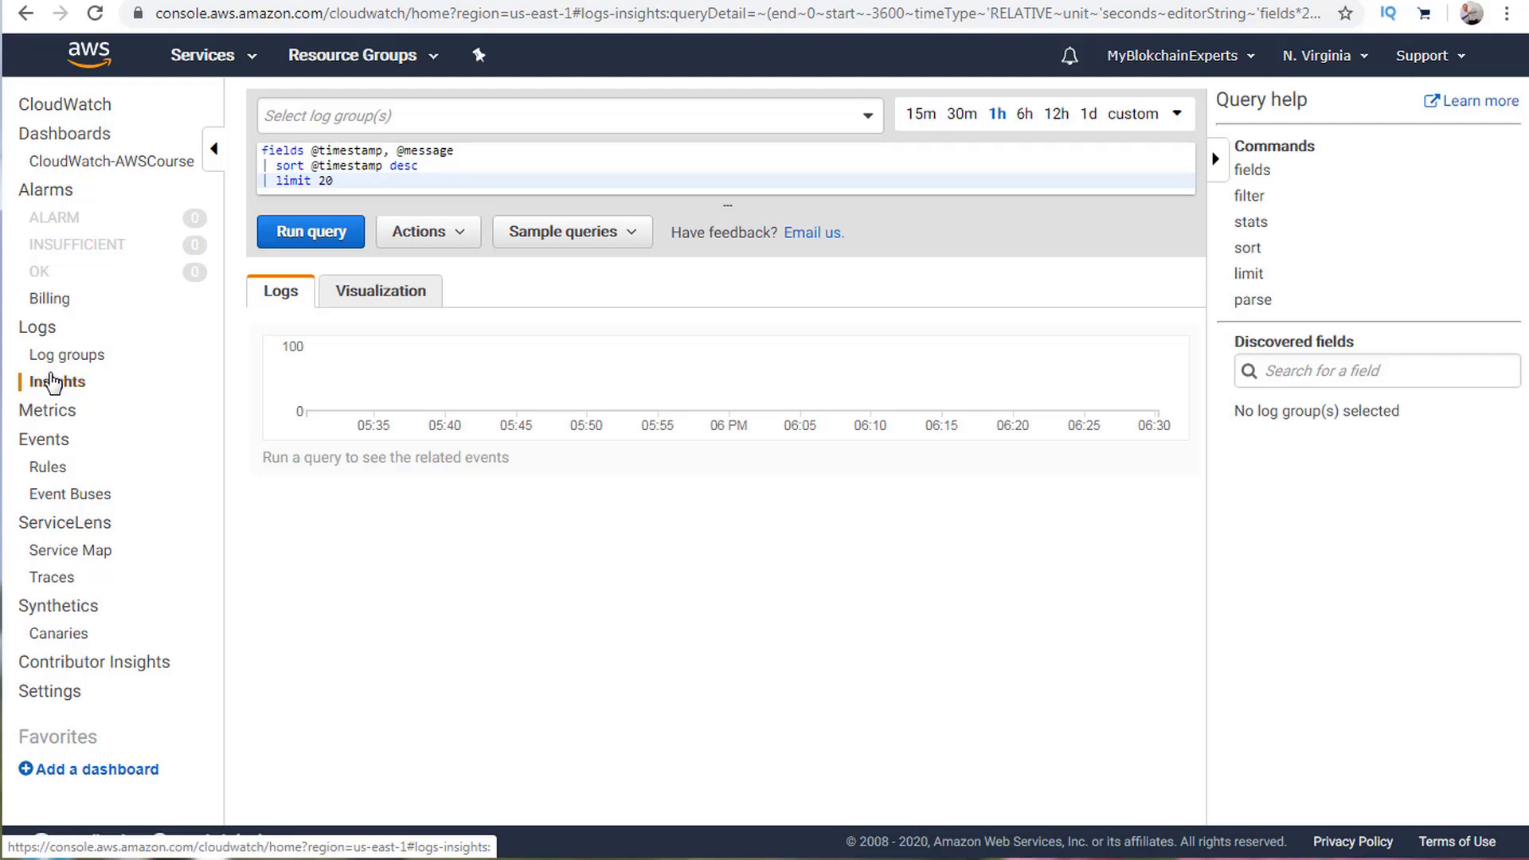
left_click(53, 383)
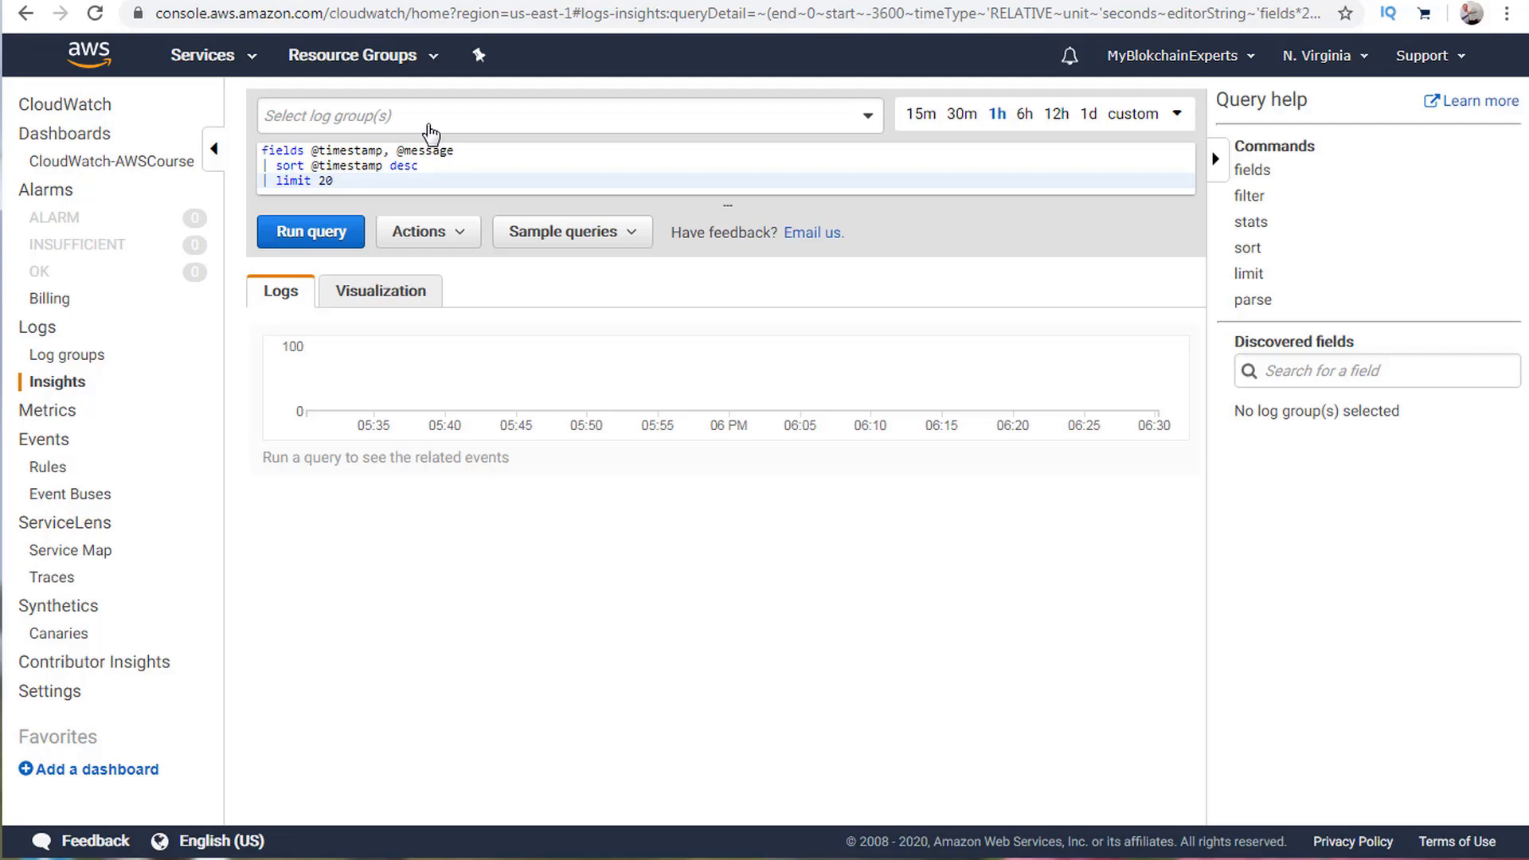
left_click(449, 120)
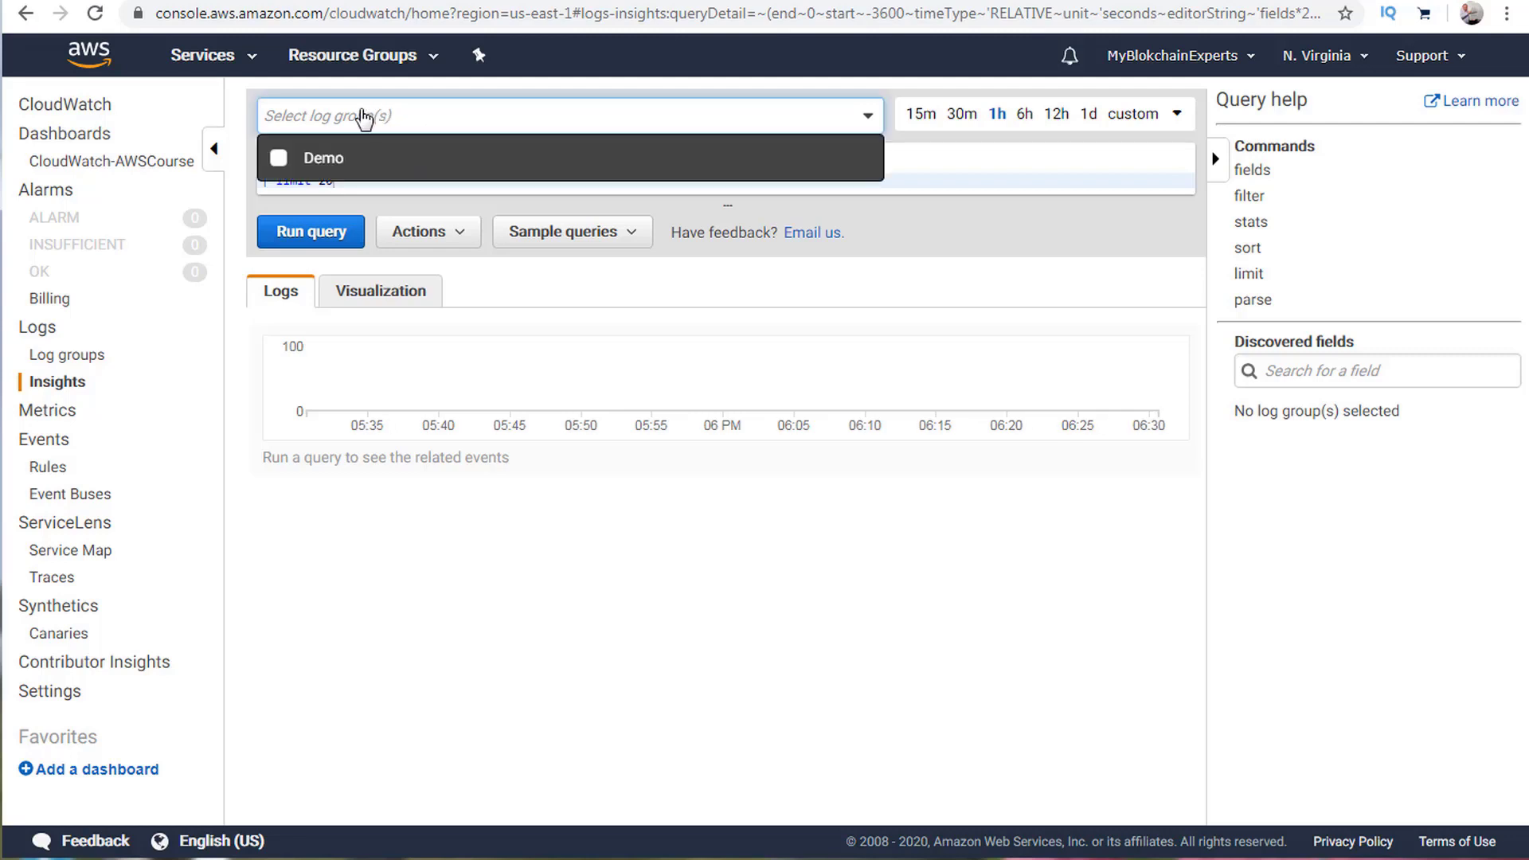
left_click(332, 159)
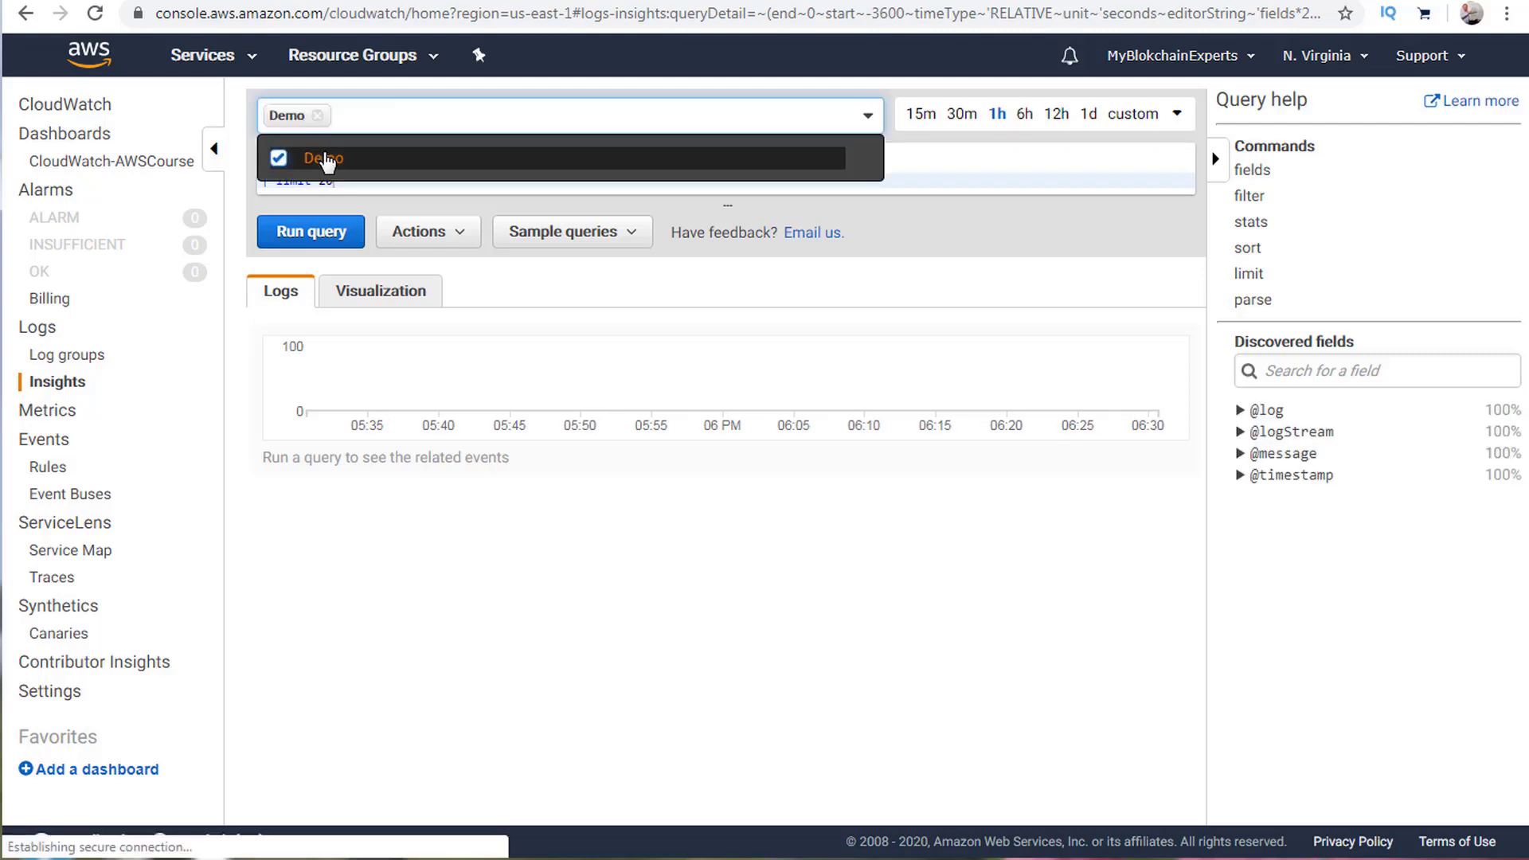
left_click(390, 113)
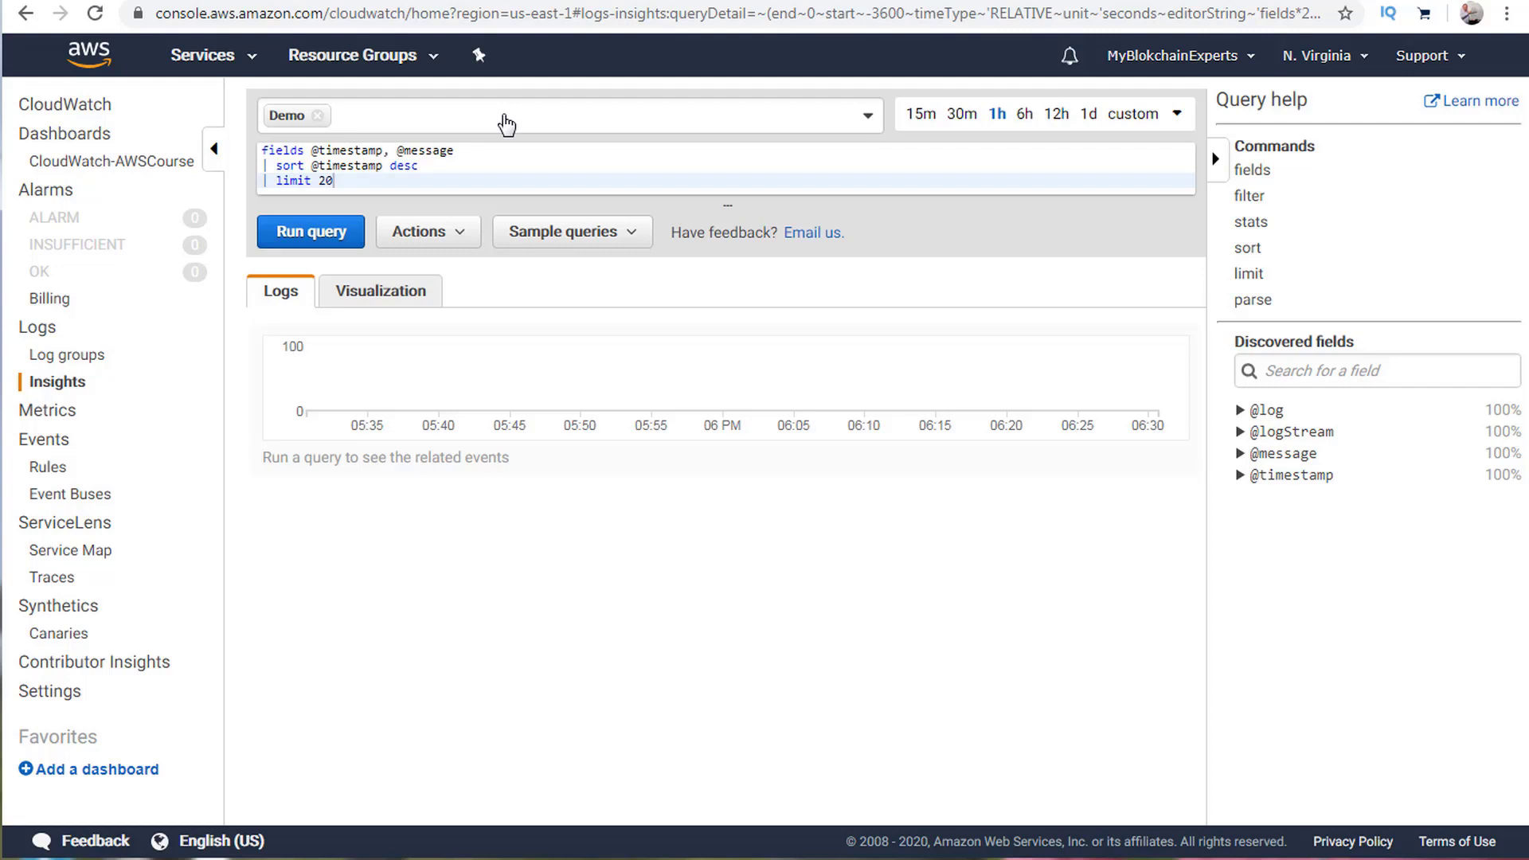
Deselect Demo, dismiss the invalid parameter warning, and return to the CloudWatch overview.
left_click(357, 119)
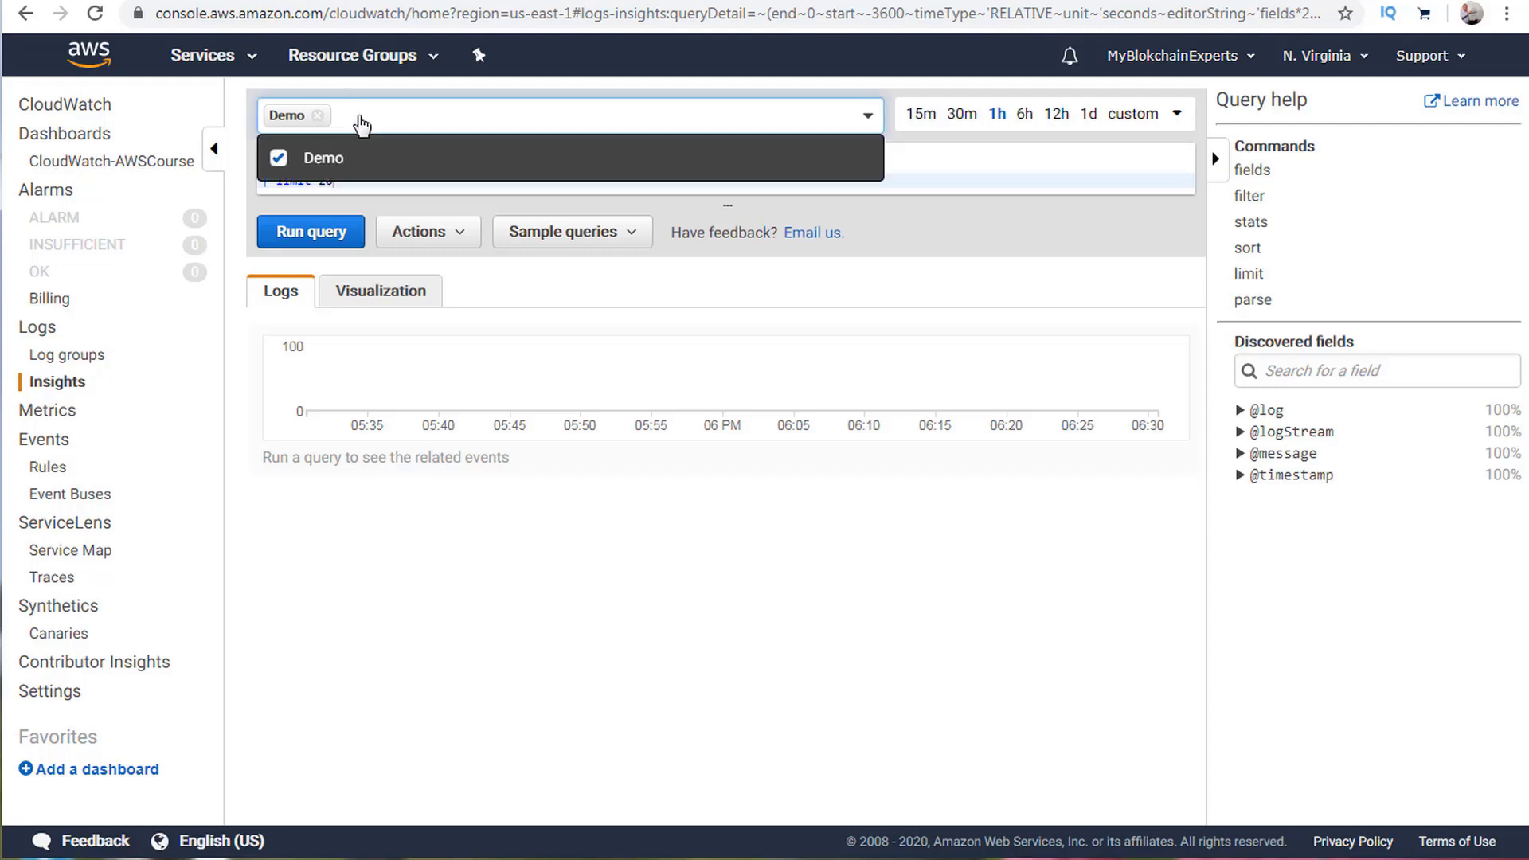
left_click(327, 157)
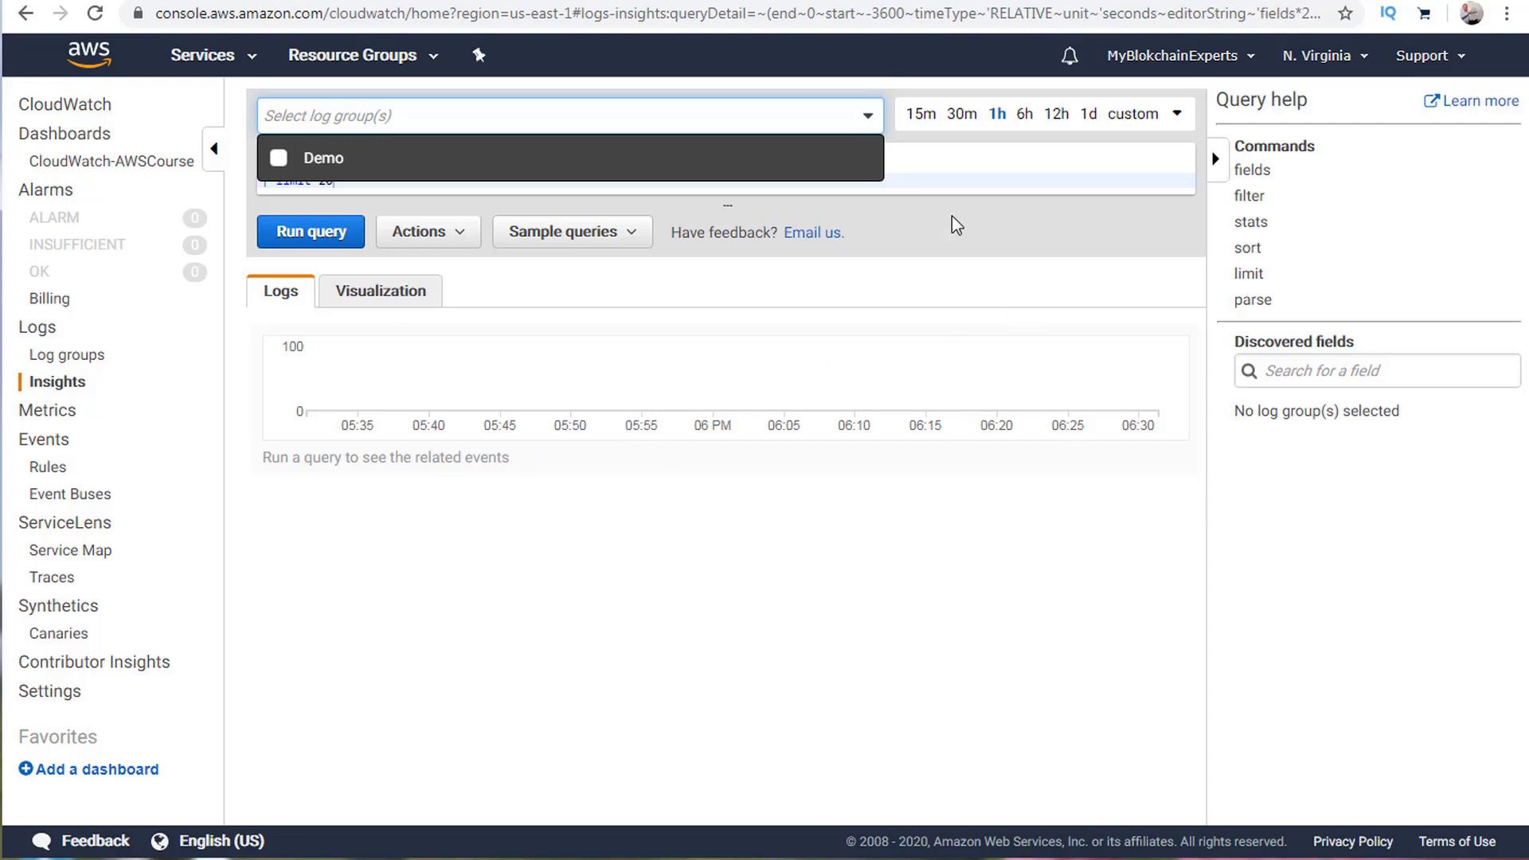
left_click(757, 394)
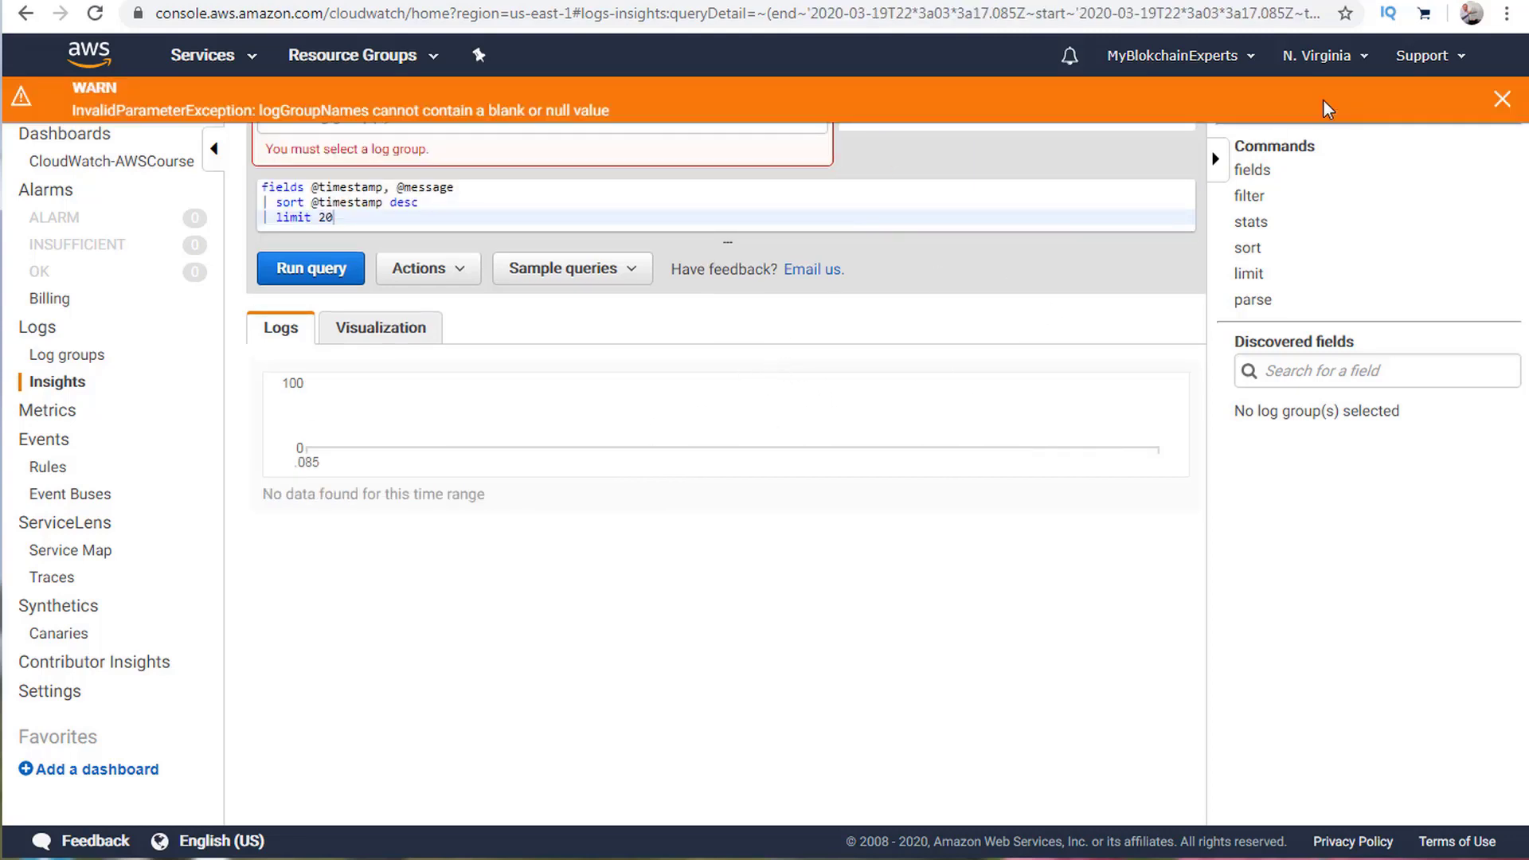
left_click(1502, 100)
left_click(97, 112)
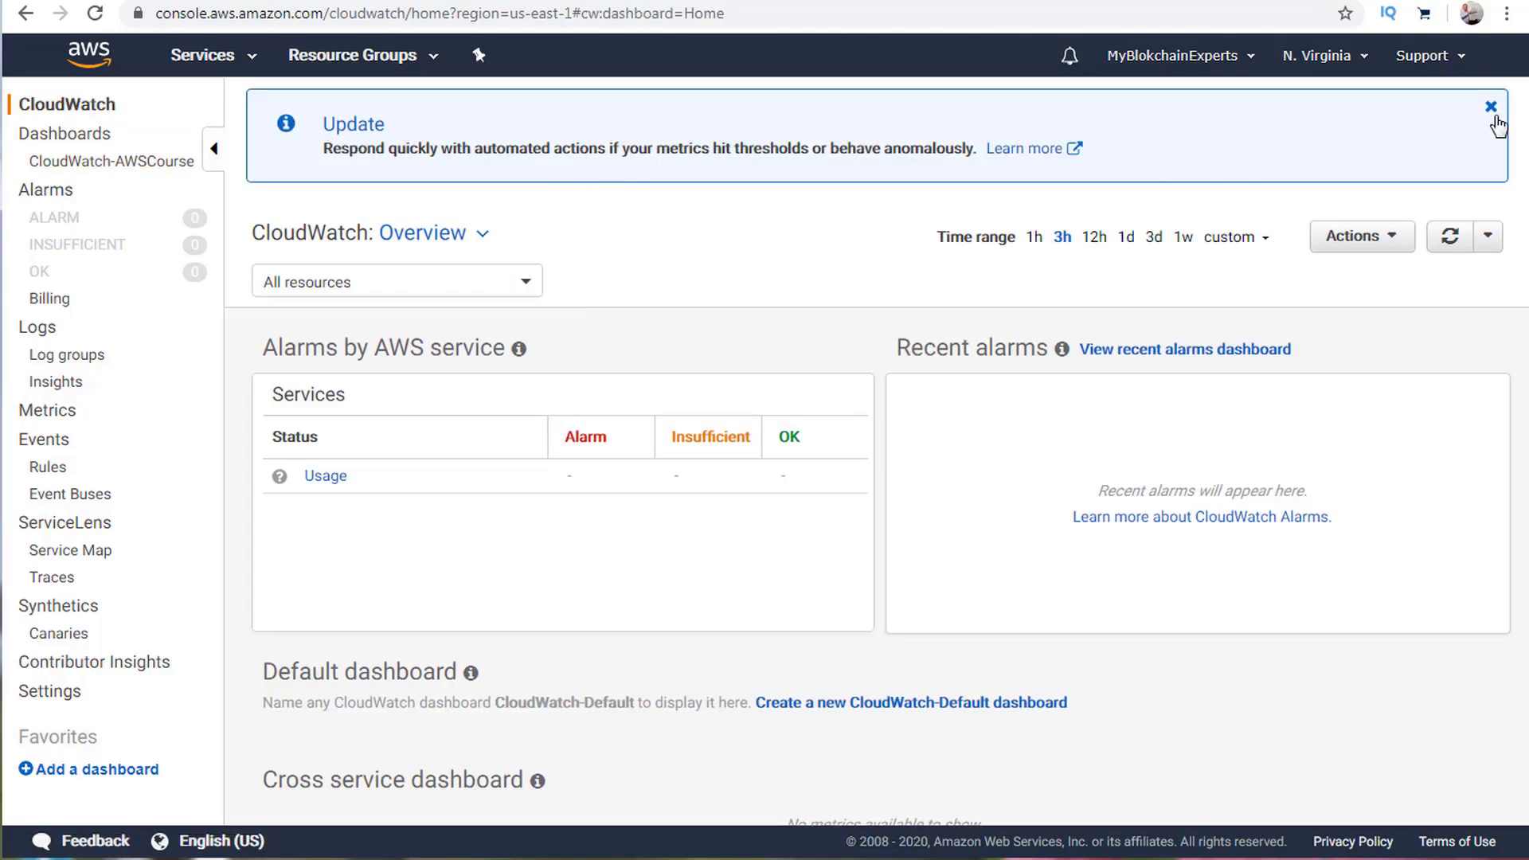
Close the overview's update banner and advance the course slides to the CloudWatch slide.
left_click(1490, 105)
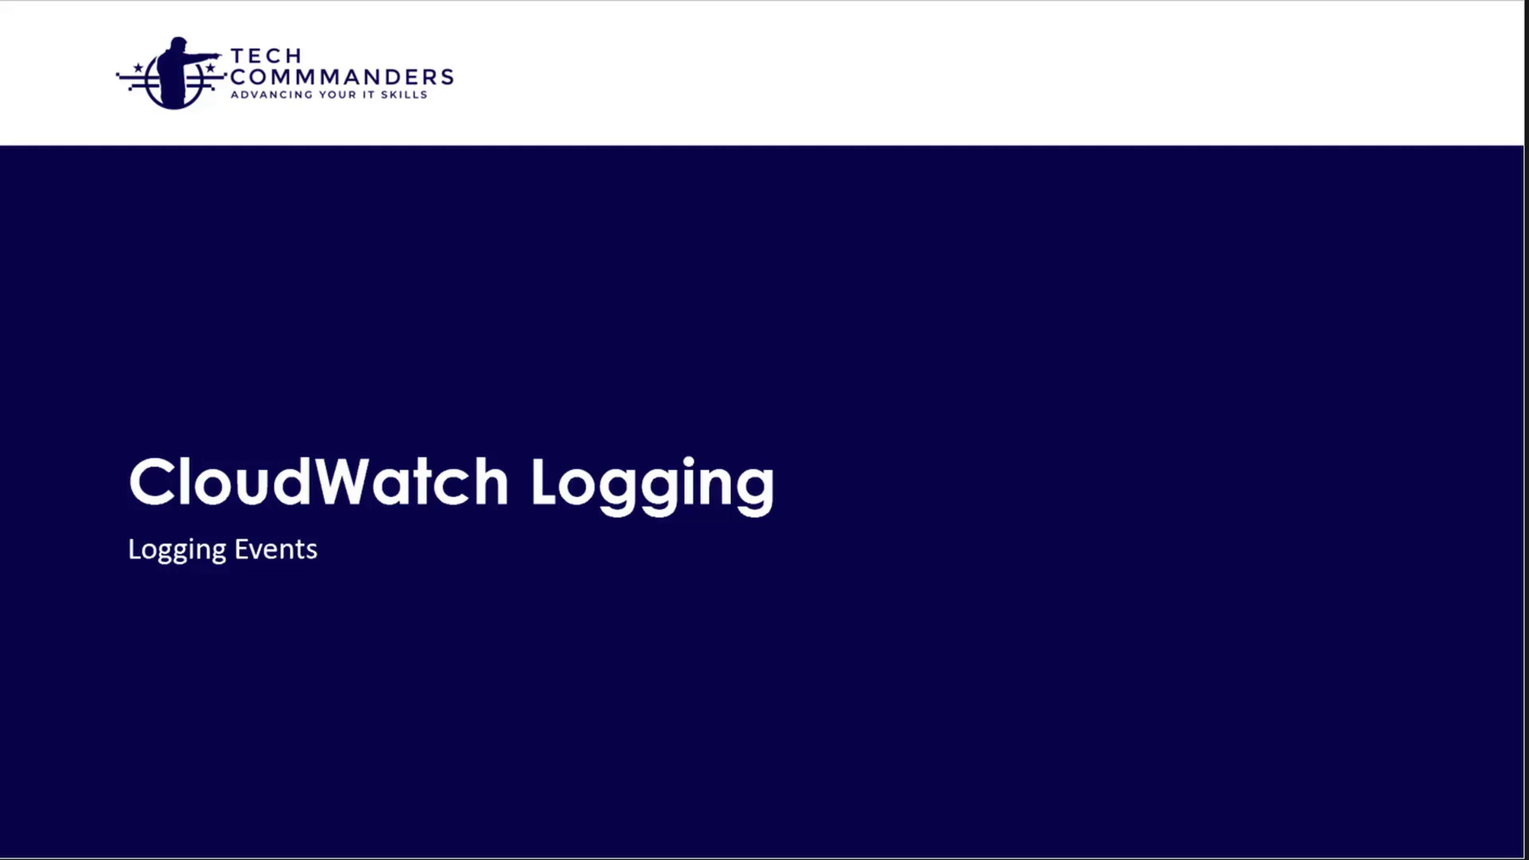
key("Right")
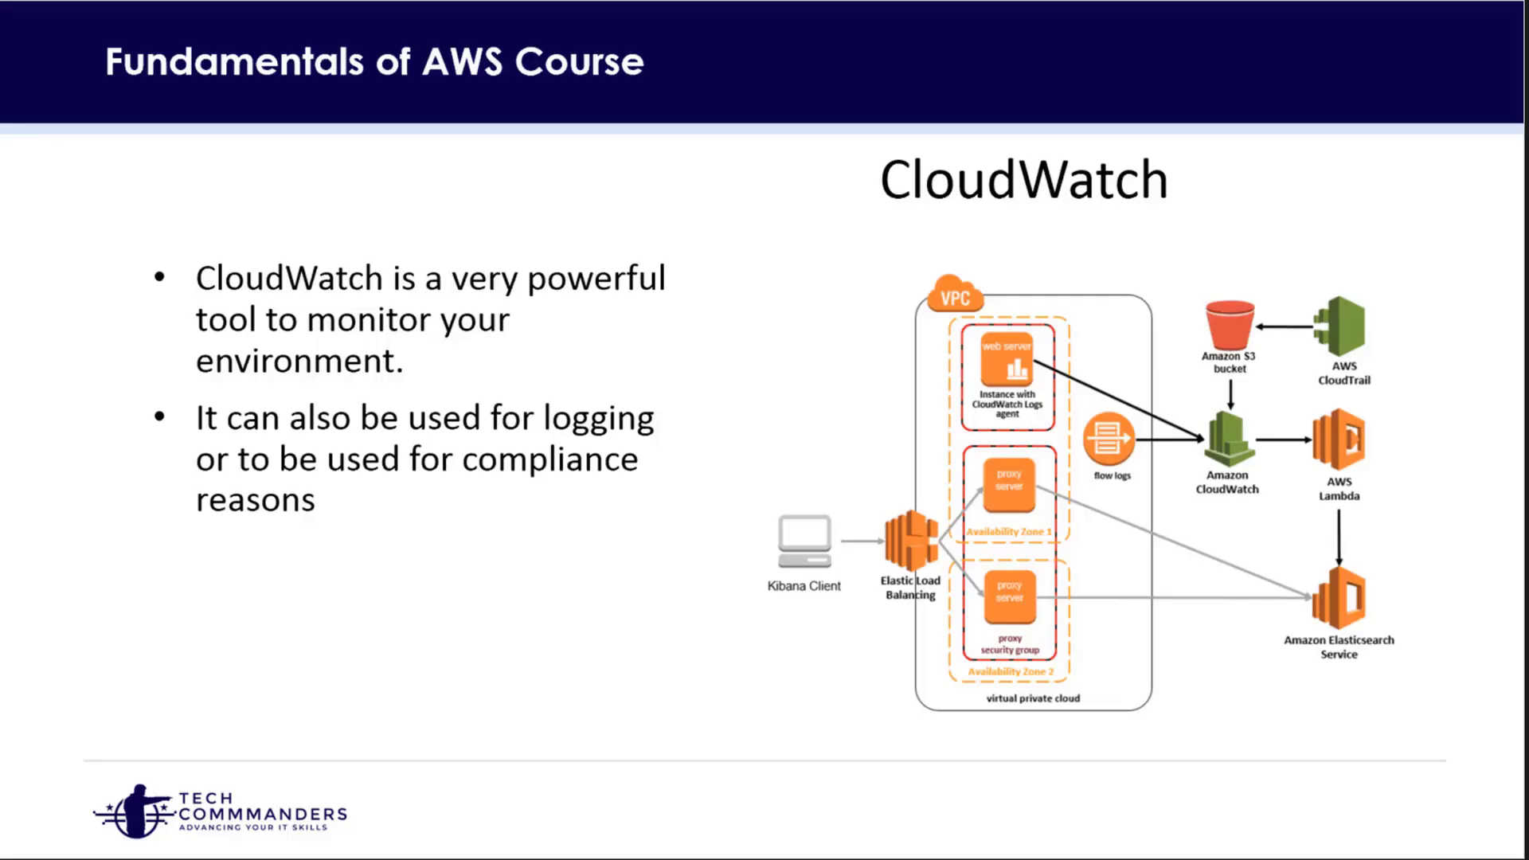
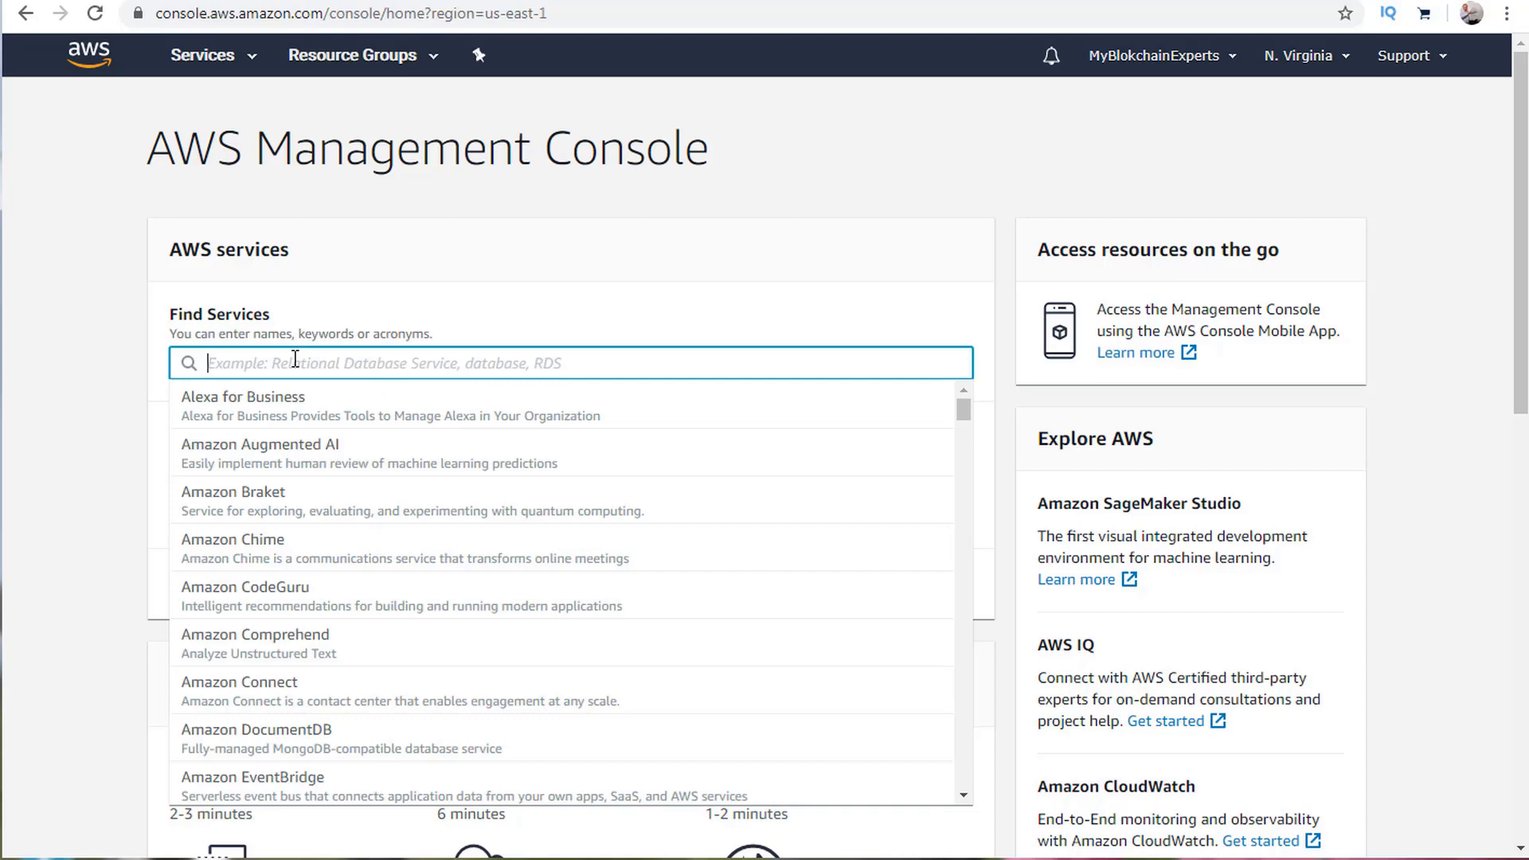
Open Billing via the 'billin' service search and review the March 2020 Spend Summary.
type("billin")
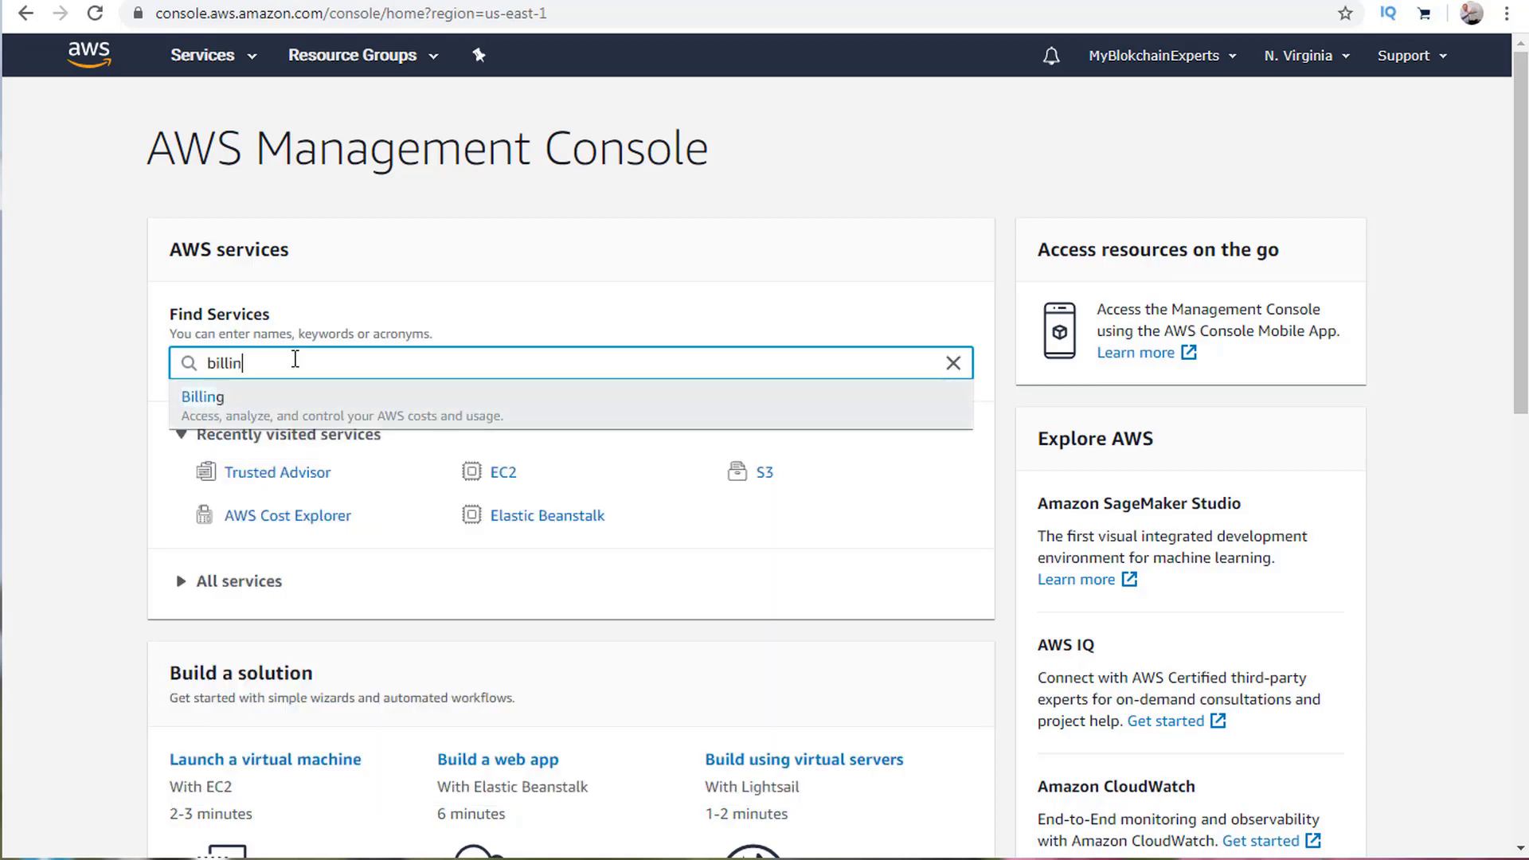
double_click(231, 424)
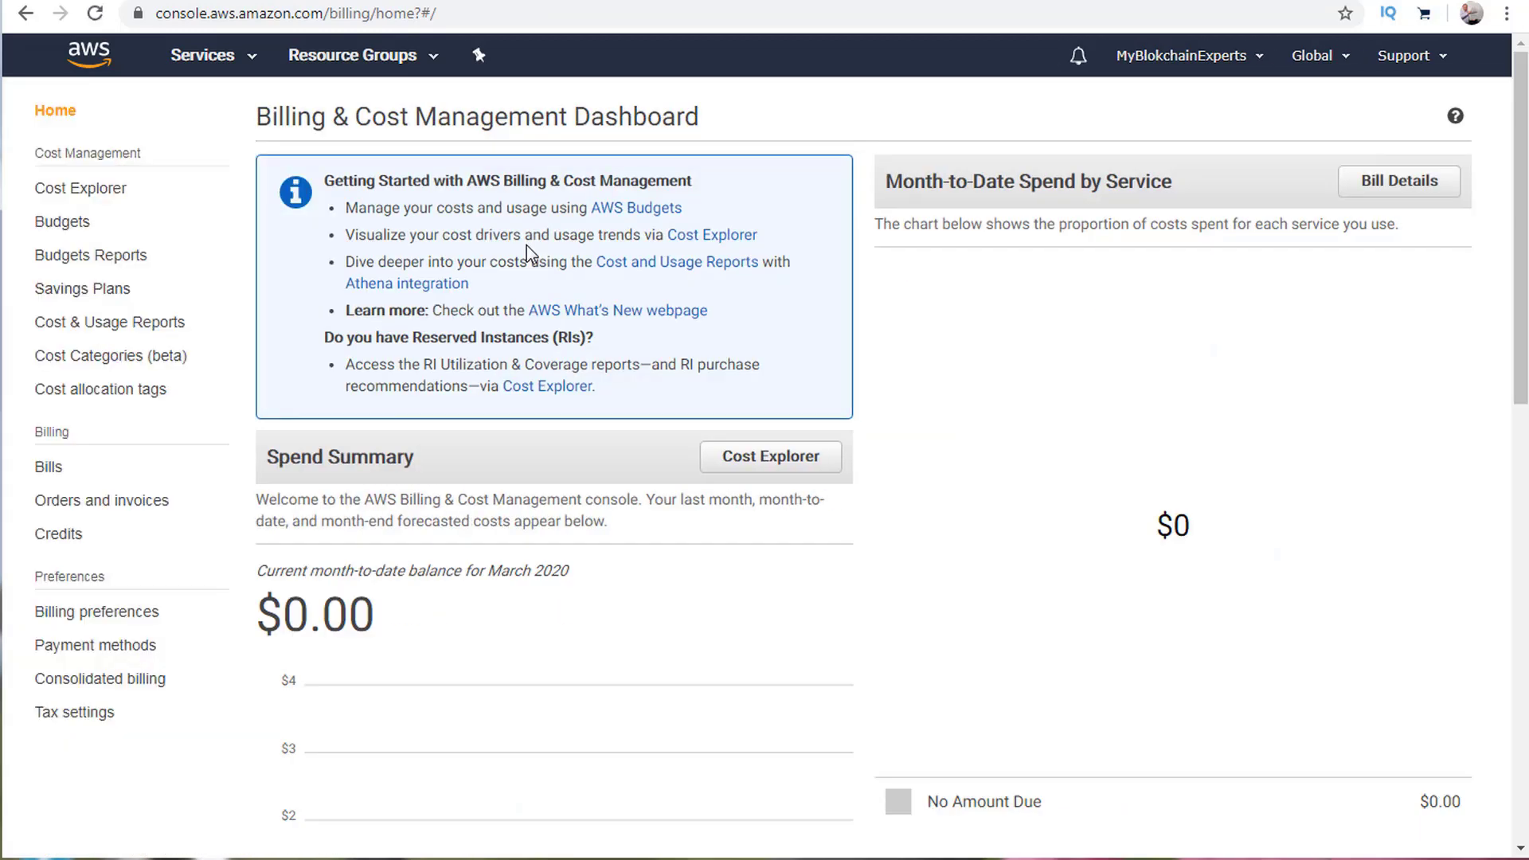
triple_click(276, 118)
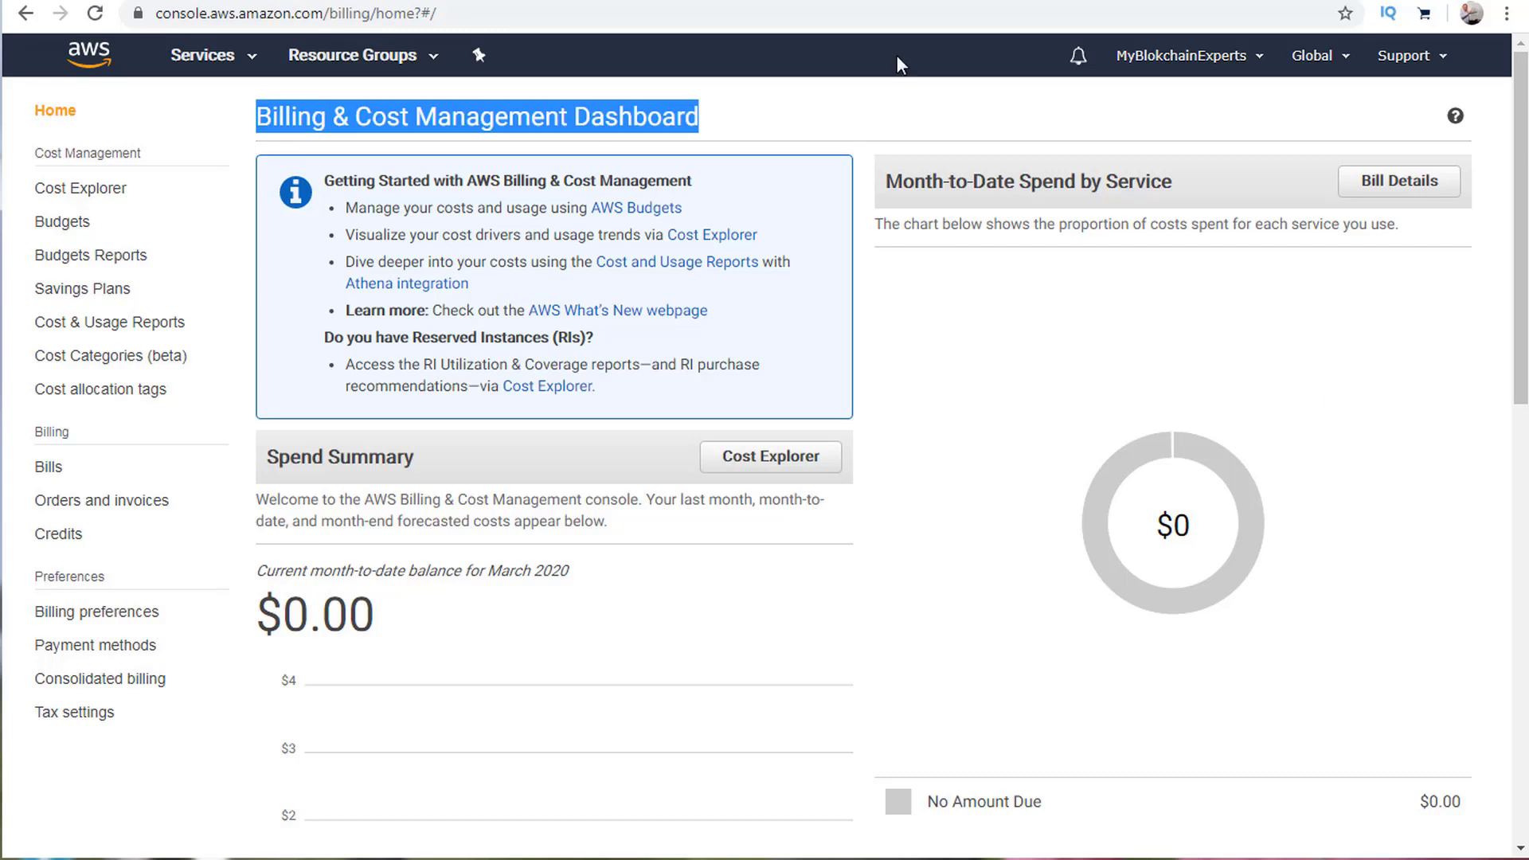
scroll(879, 574, "down", 1)
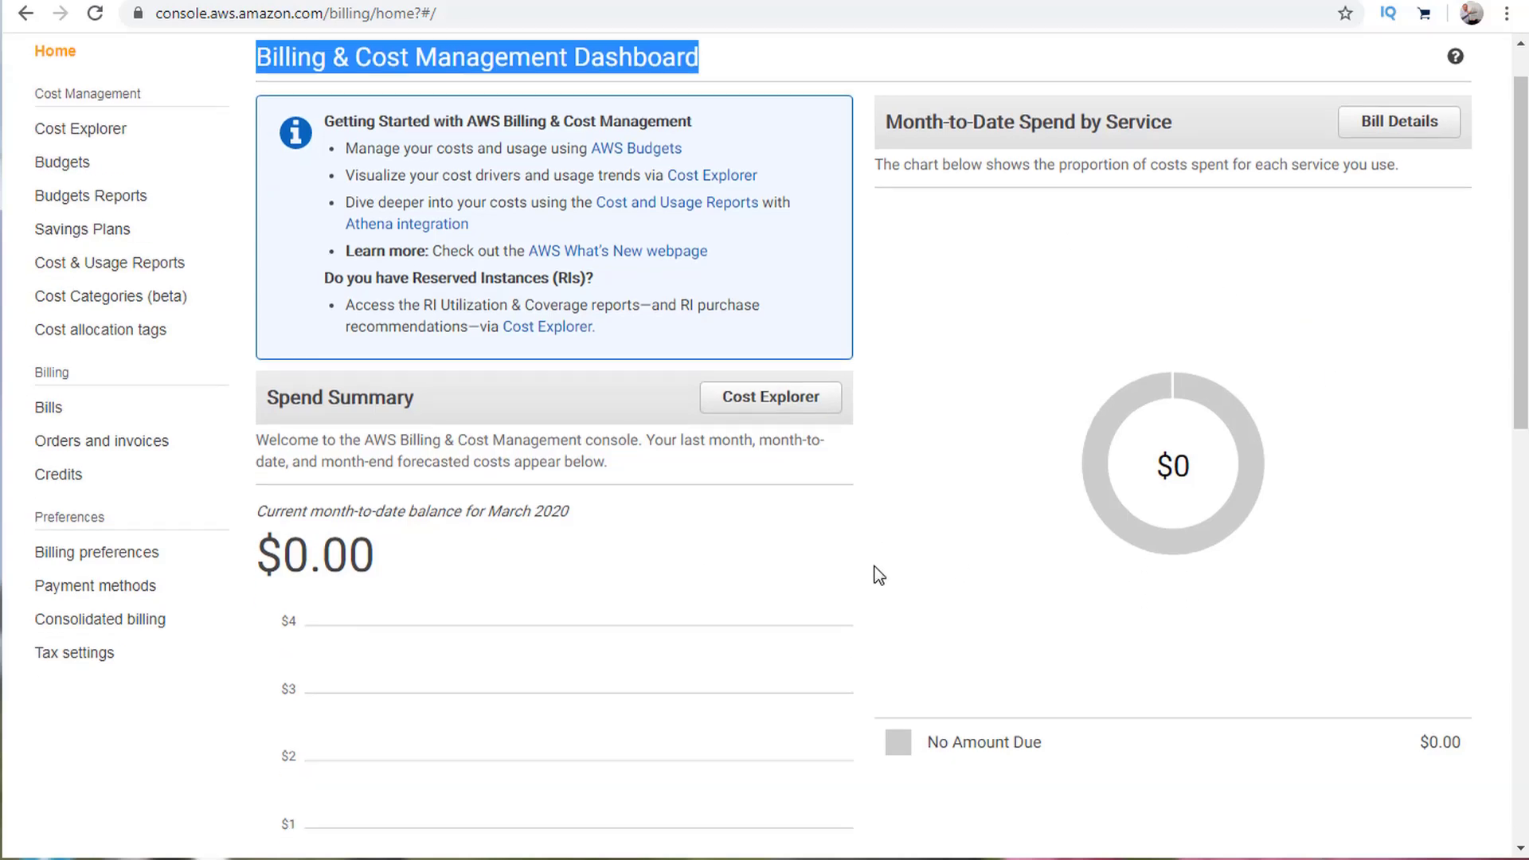
scroll(876, 570, "down", 10)
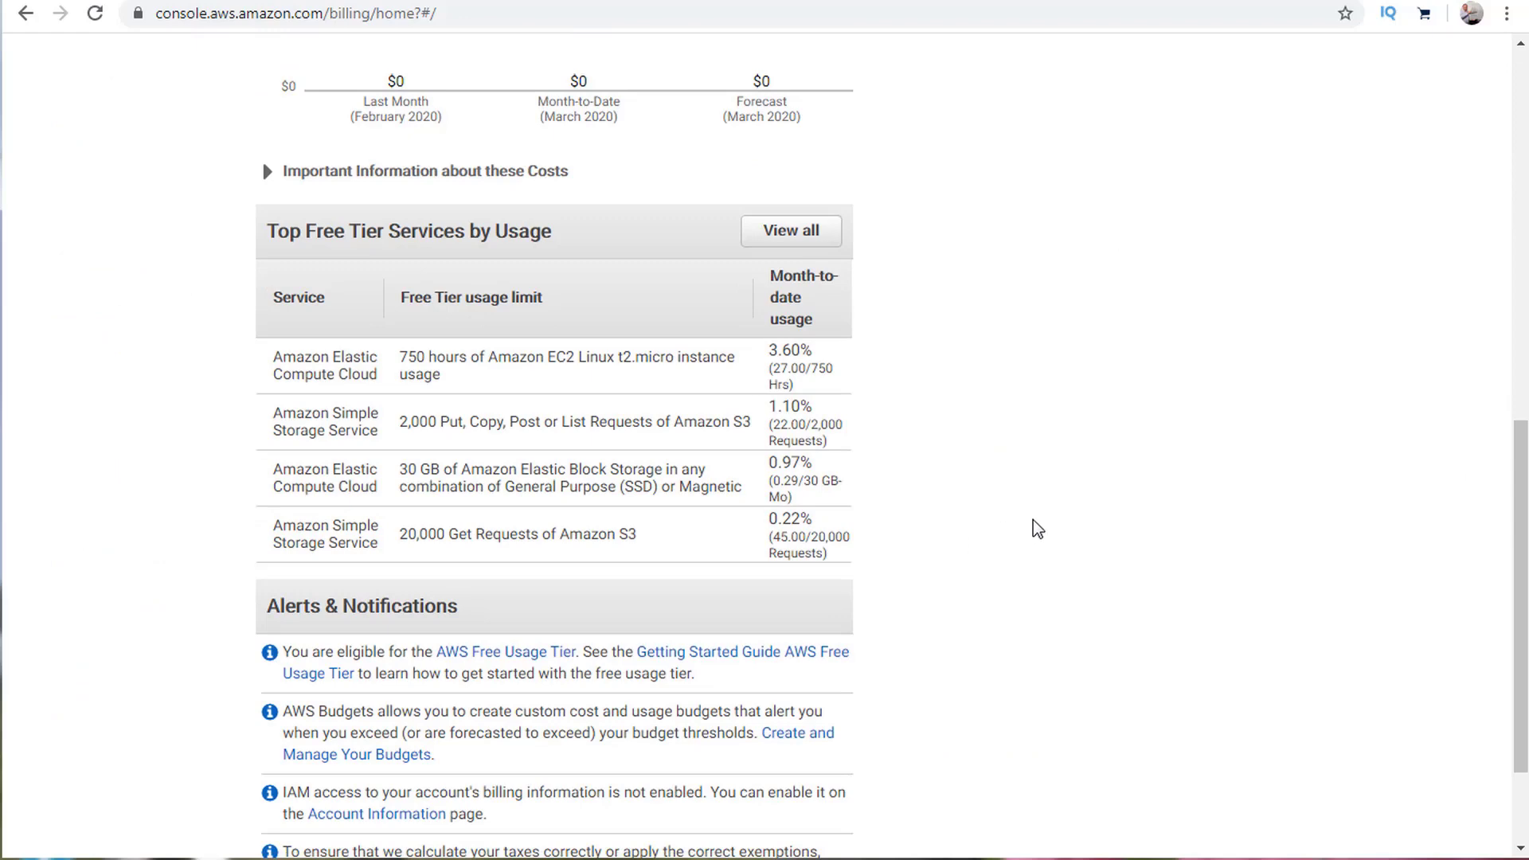
scroll(217, 384, "up", 7)
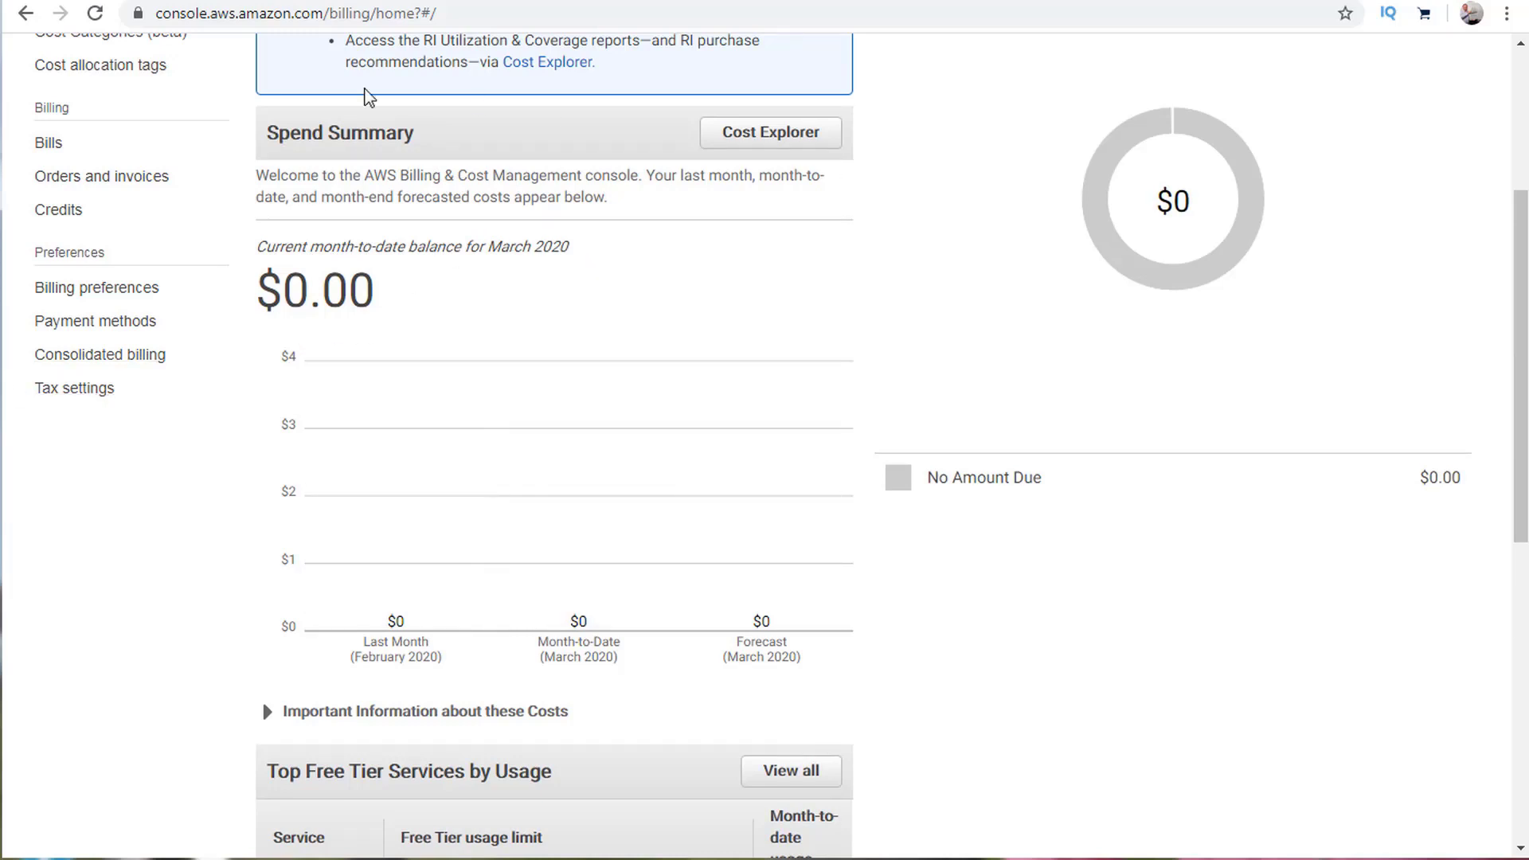
scroll(877, 409, "down", 5)
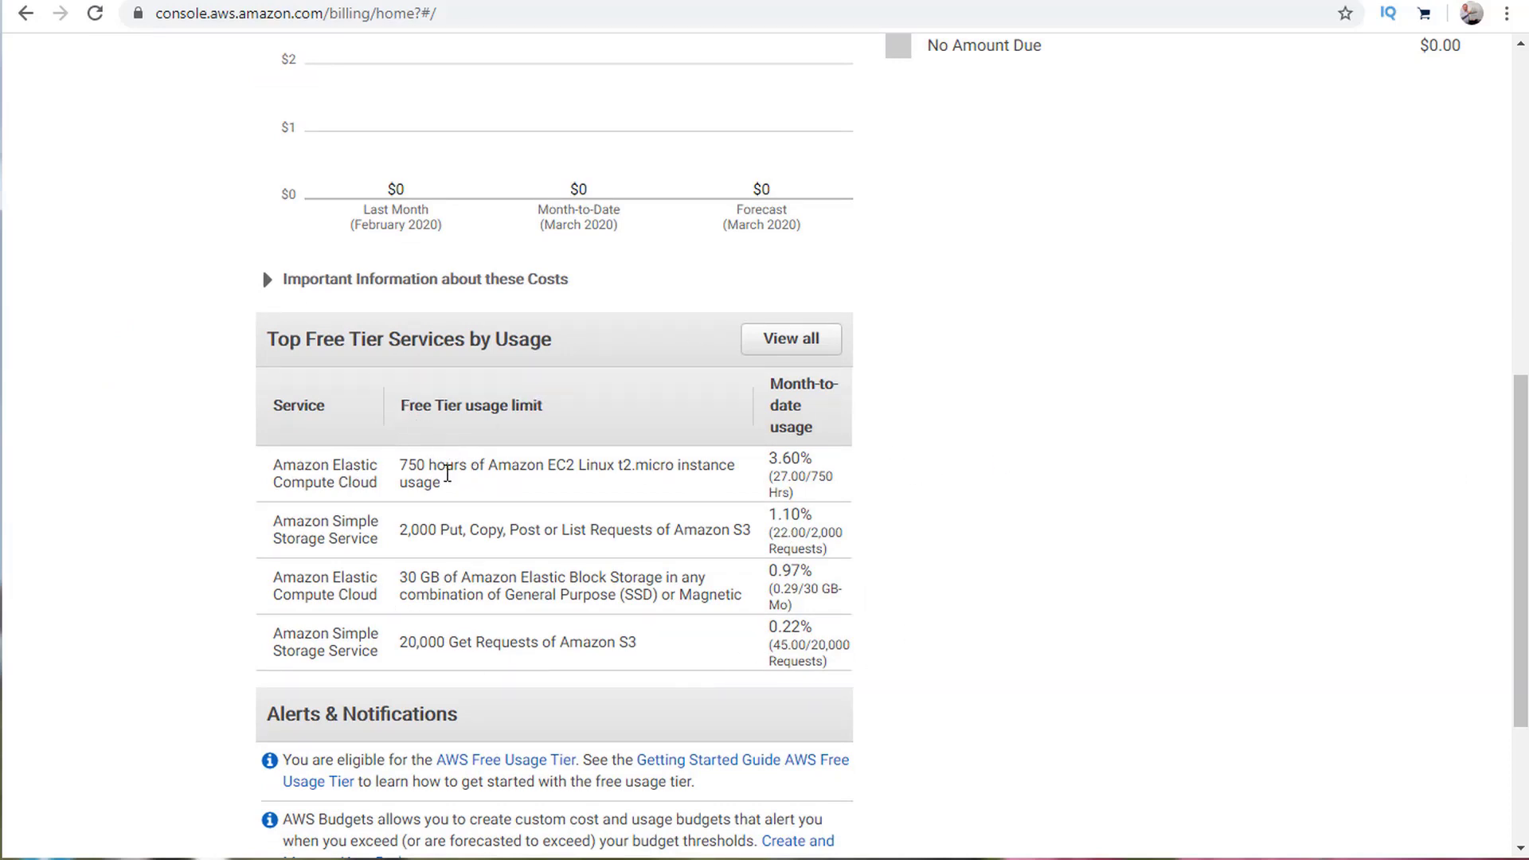
Check the EC2 Free Tier row: 750 hours limit and 3.60% month-to-date usage.
left_click_drag(400, 469, 740, 466)
left_click(682, 481)
left_click_drag(822, 468, 766, 466)
left_click(766, 465)
scroll(564, 525, "down", 1)
scroll(621, 374, "down", 1)
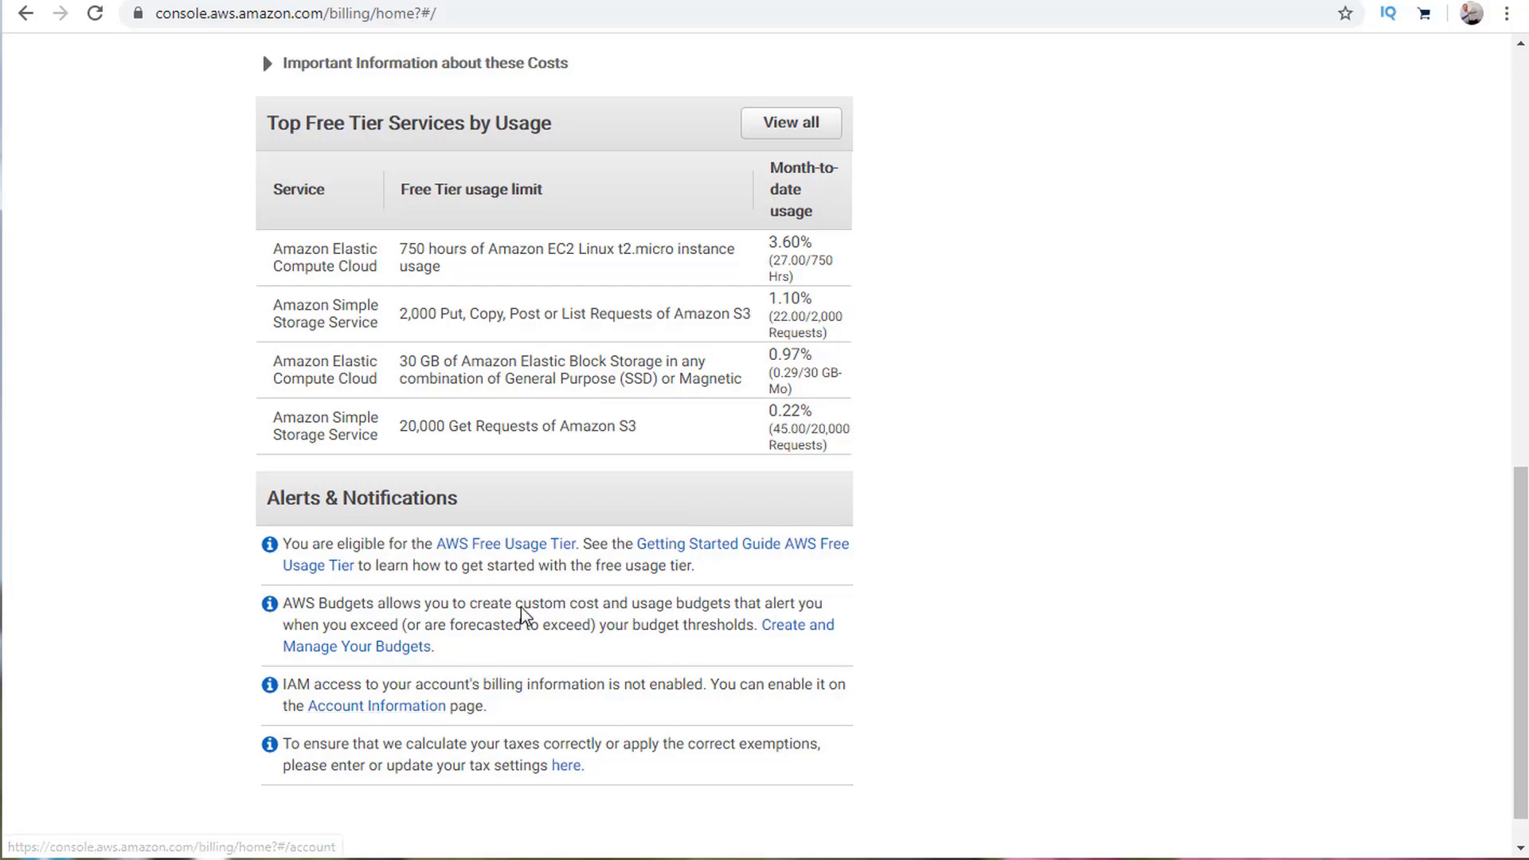
scroll(520, 614, "up", 10)
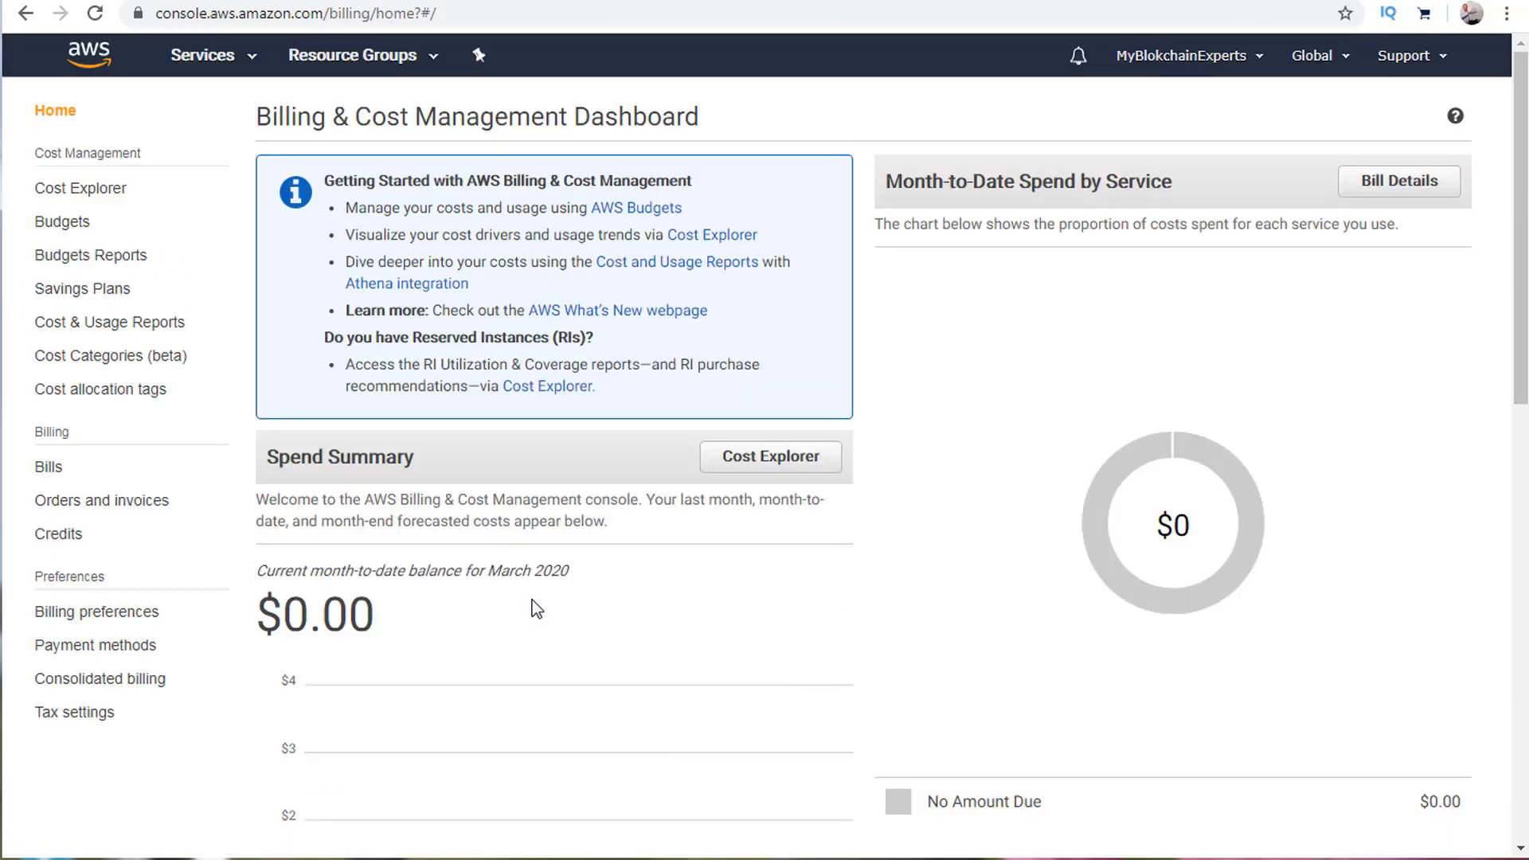
Look at the Credits page, then the Orders and invoices history with no transactions.
left_click(59, 534)
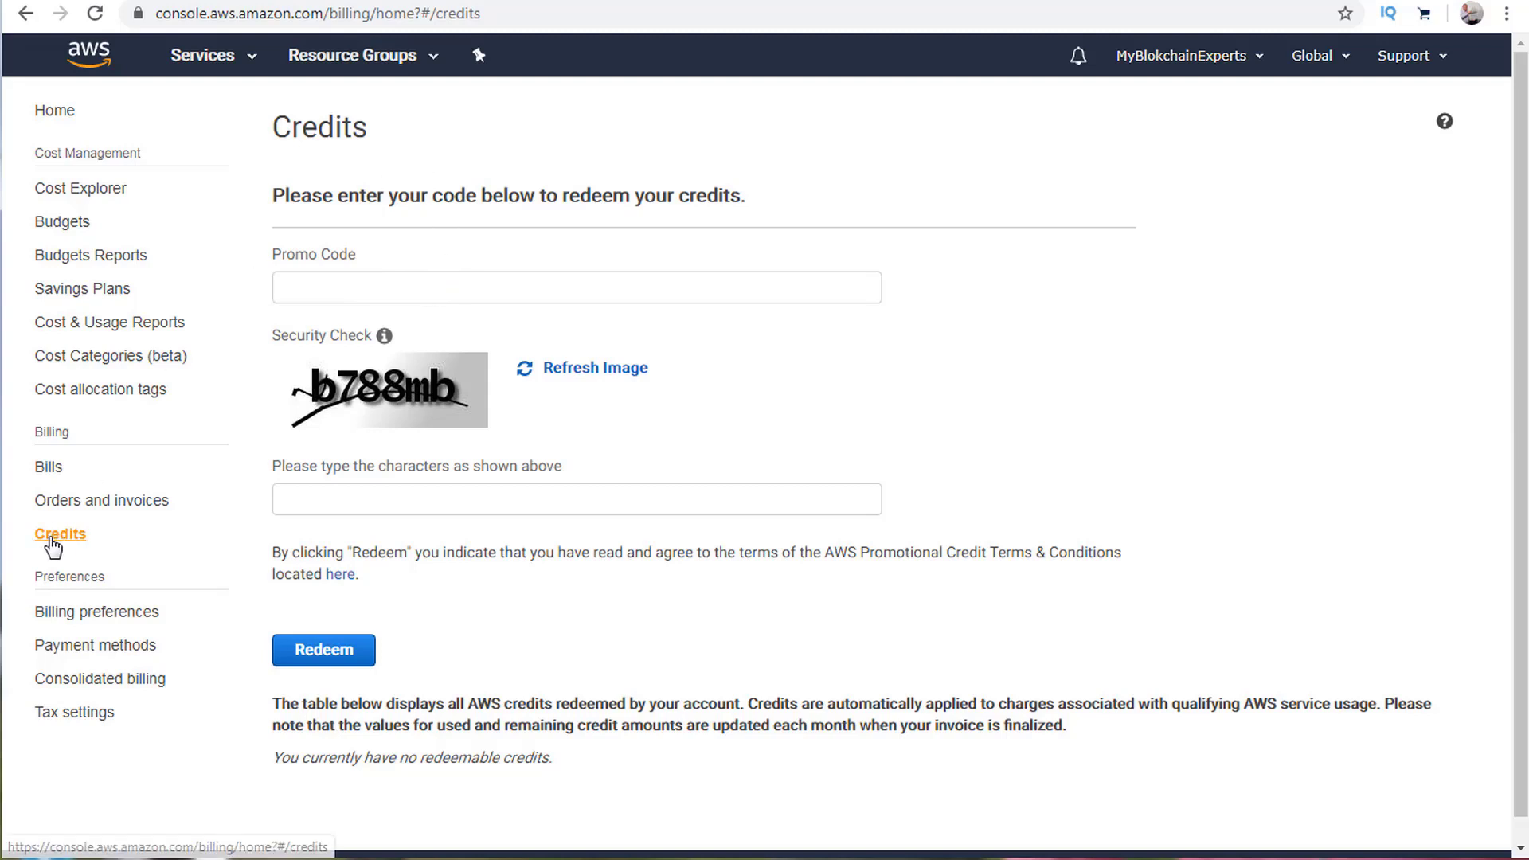
left_click(80, 501)
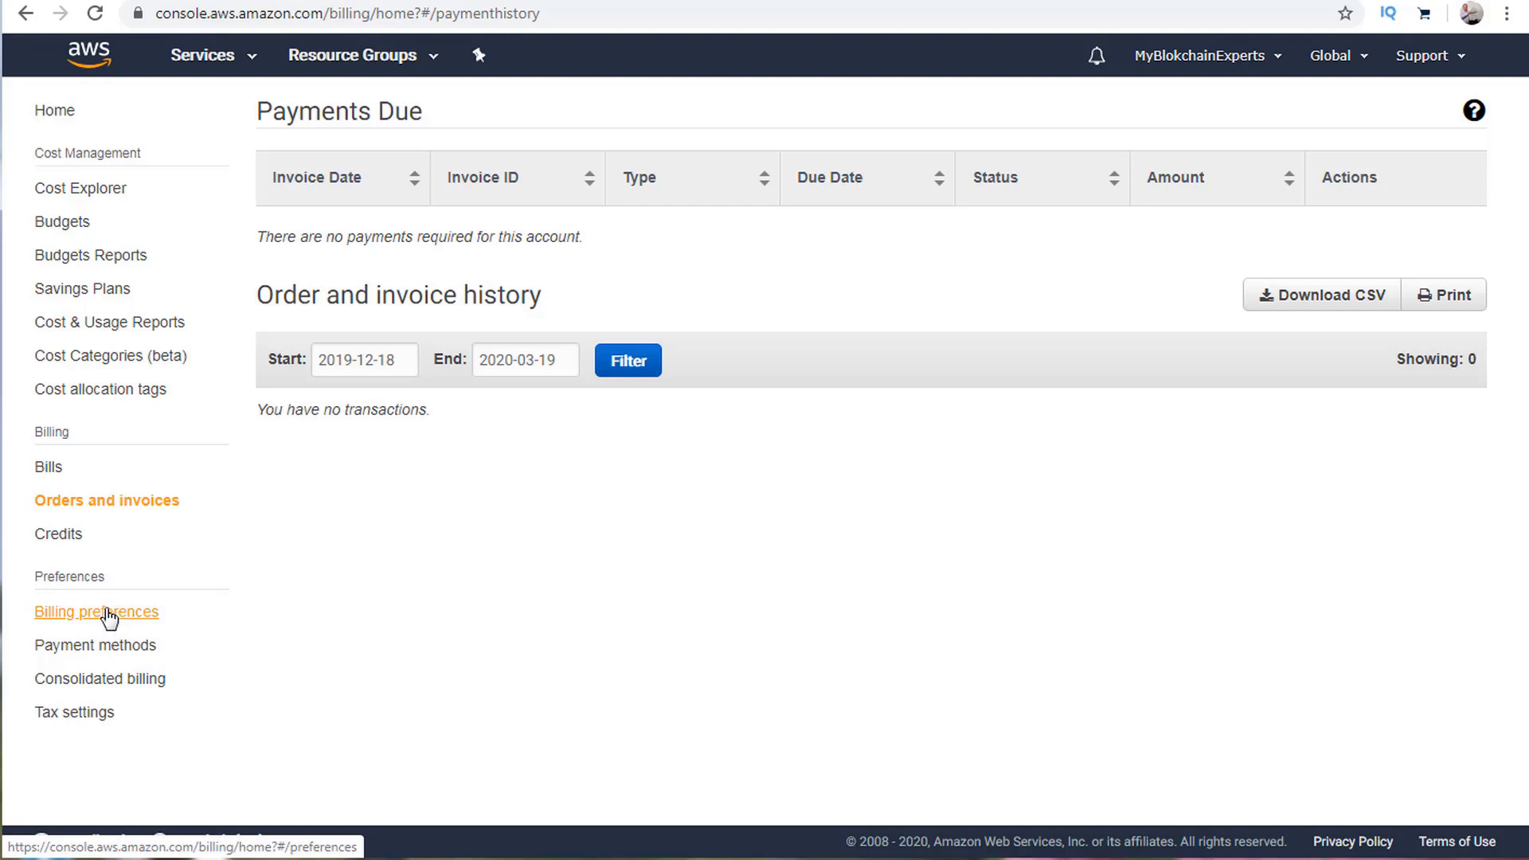
Tick Receive PDF Invoice By Email and Receive Billing Alerts, and peek at Detailed Billing Reports.
left_click(71, 621)
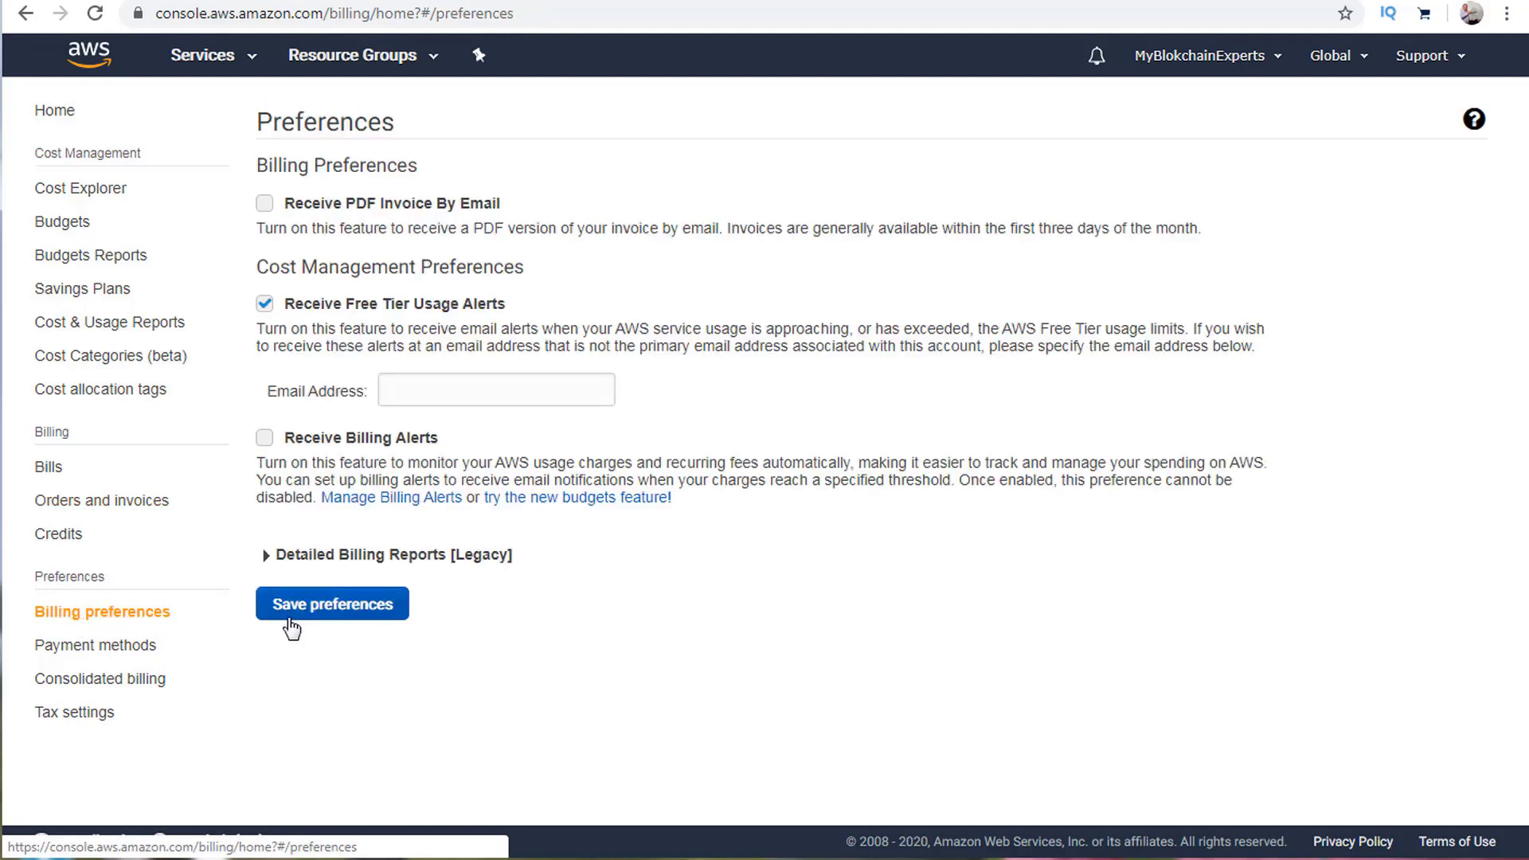
left_click(266, 204)
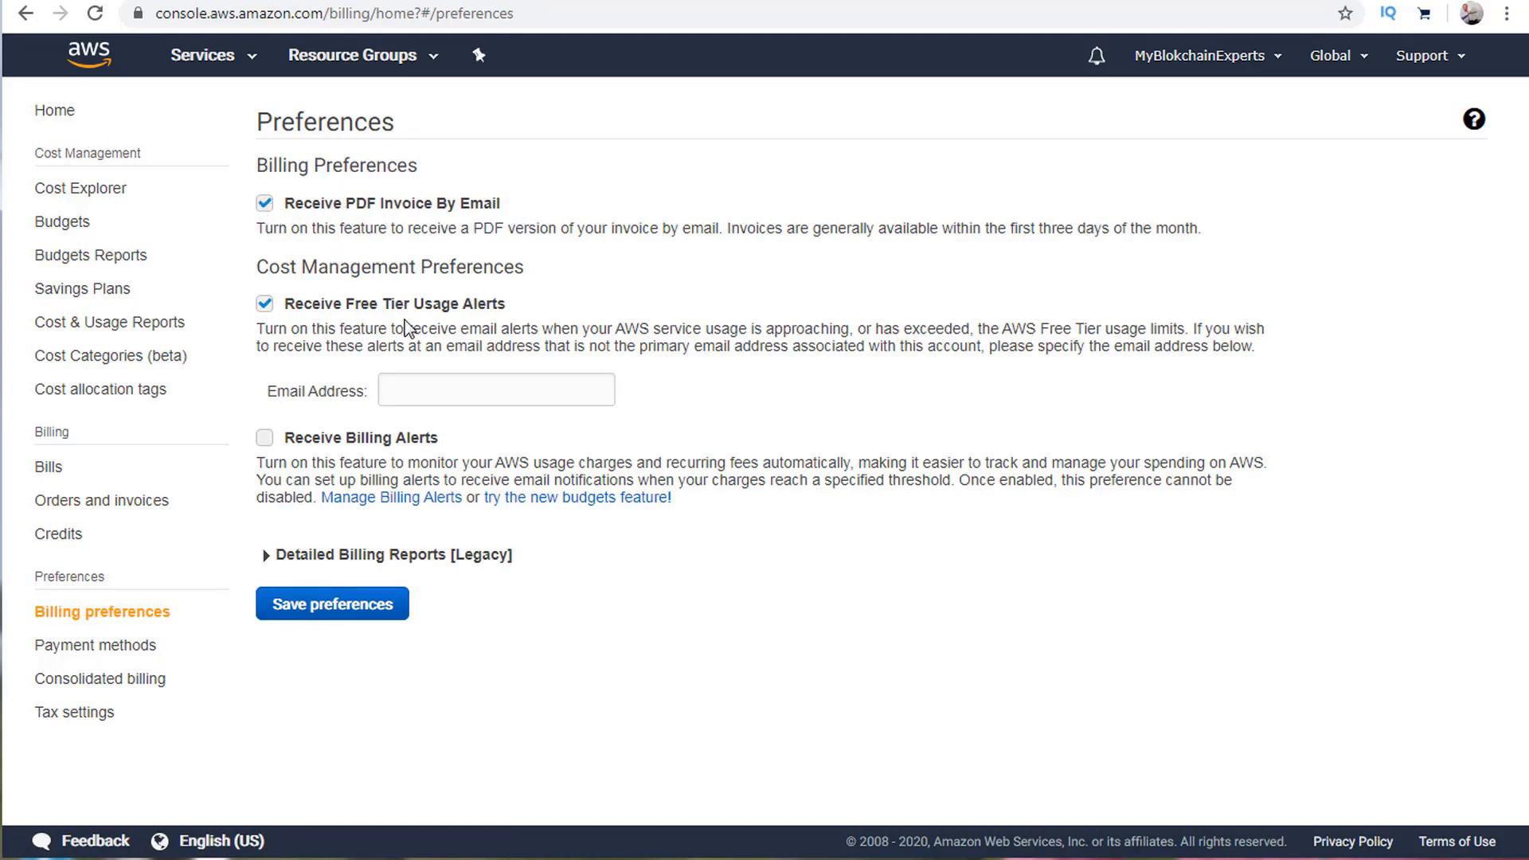
left_click(443, 390)
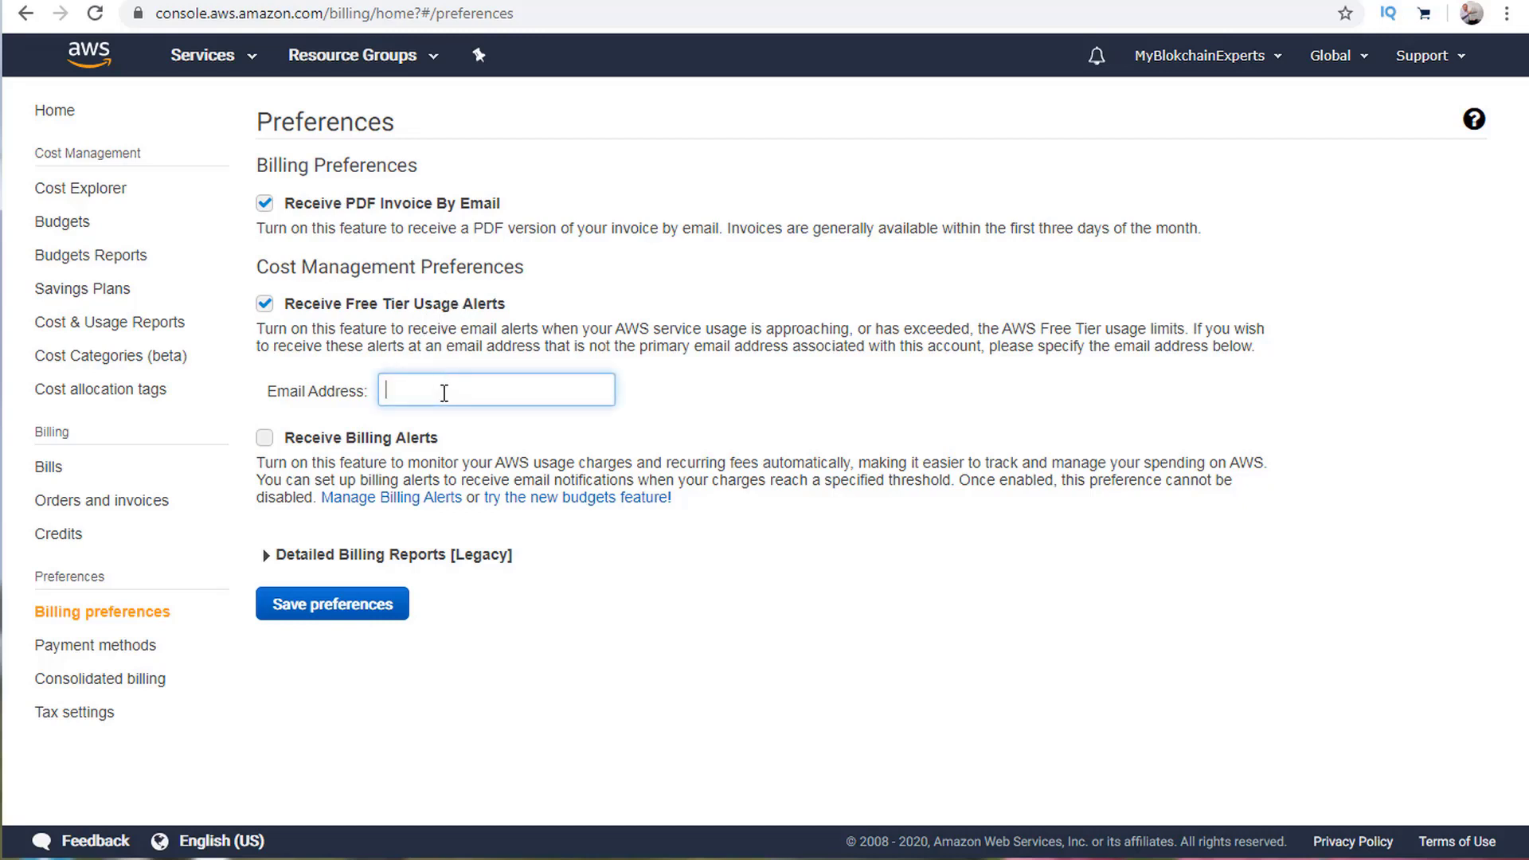
left_click(266, 439)
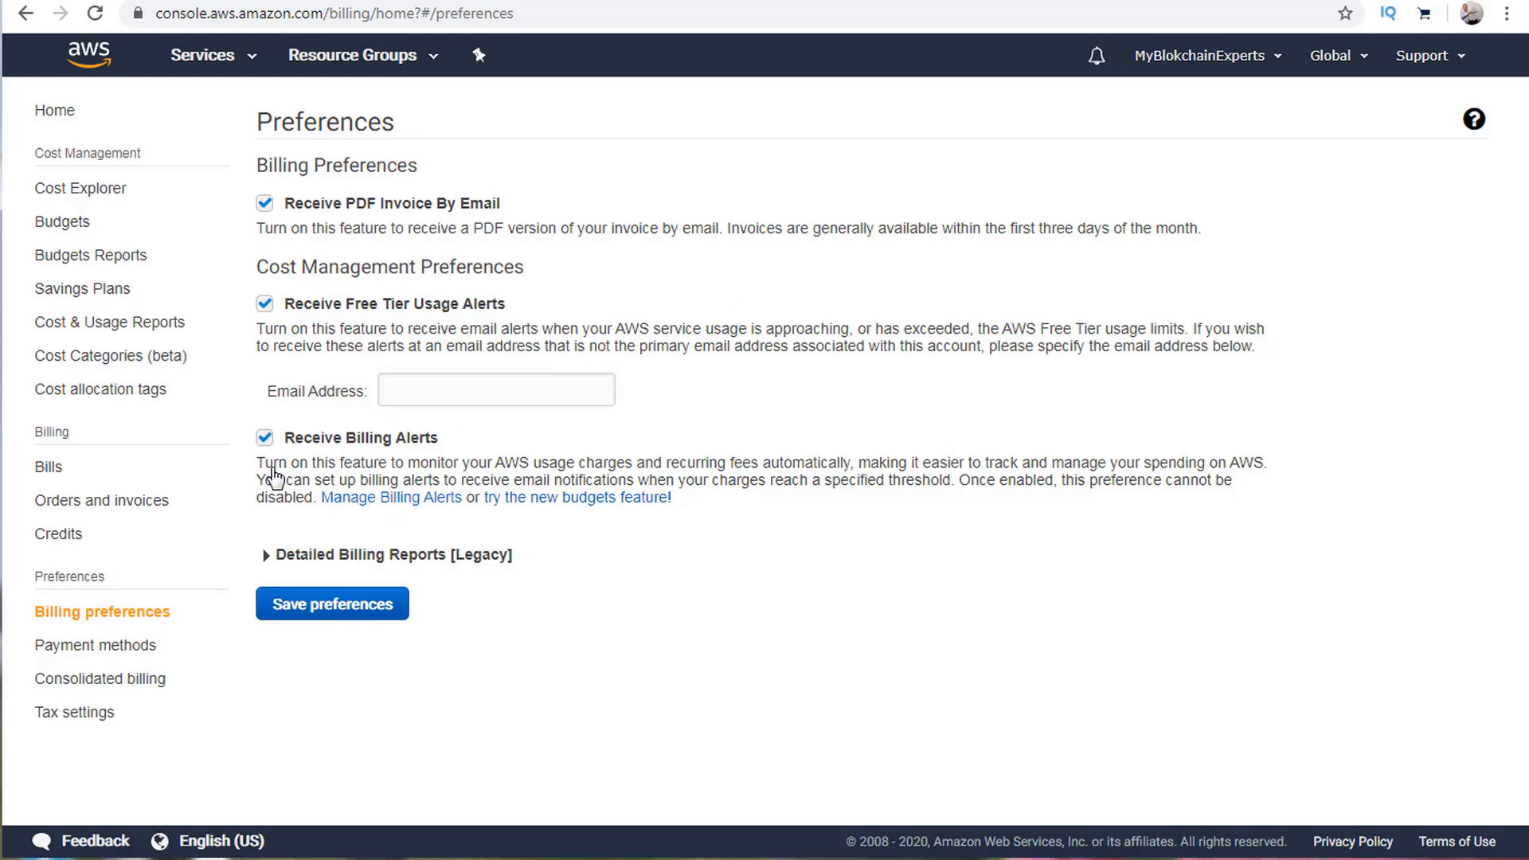
left_click(267, 556)
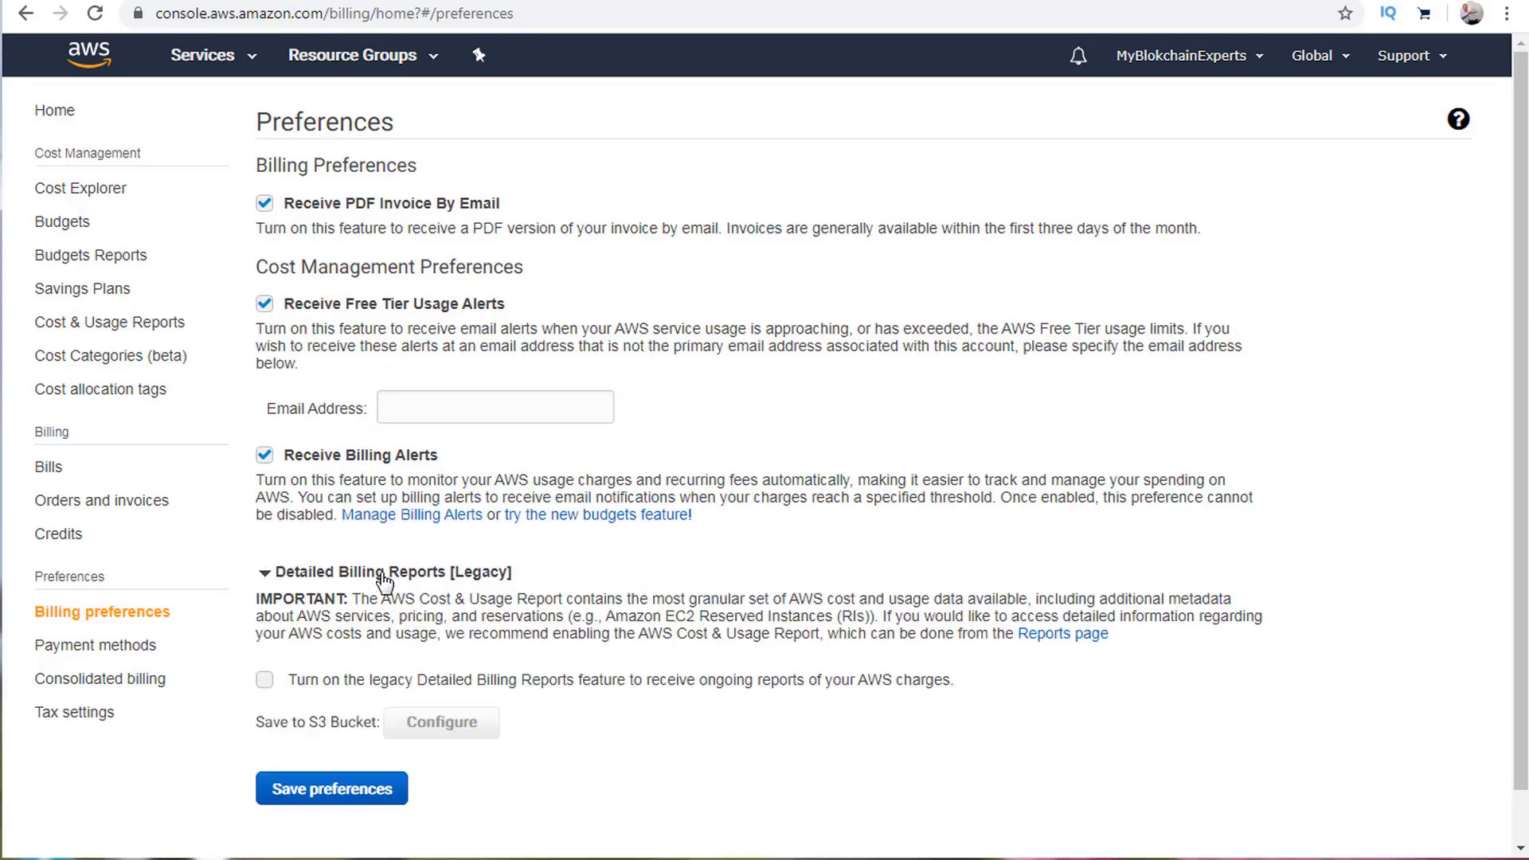
left_click(266, 573)
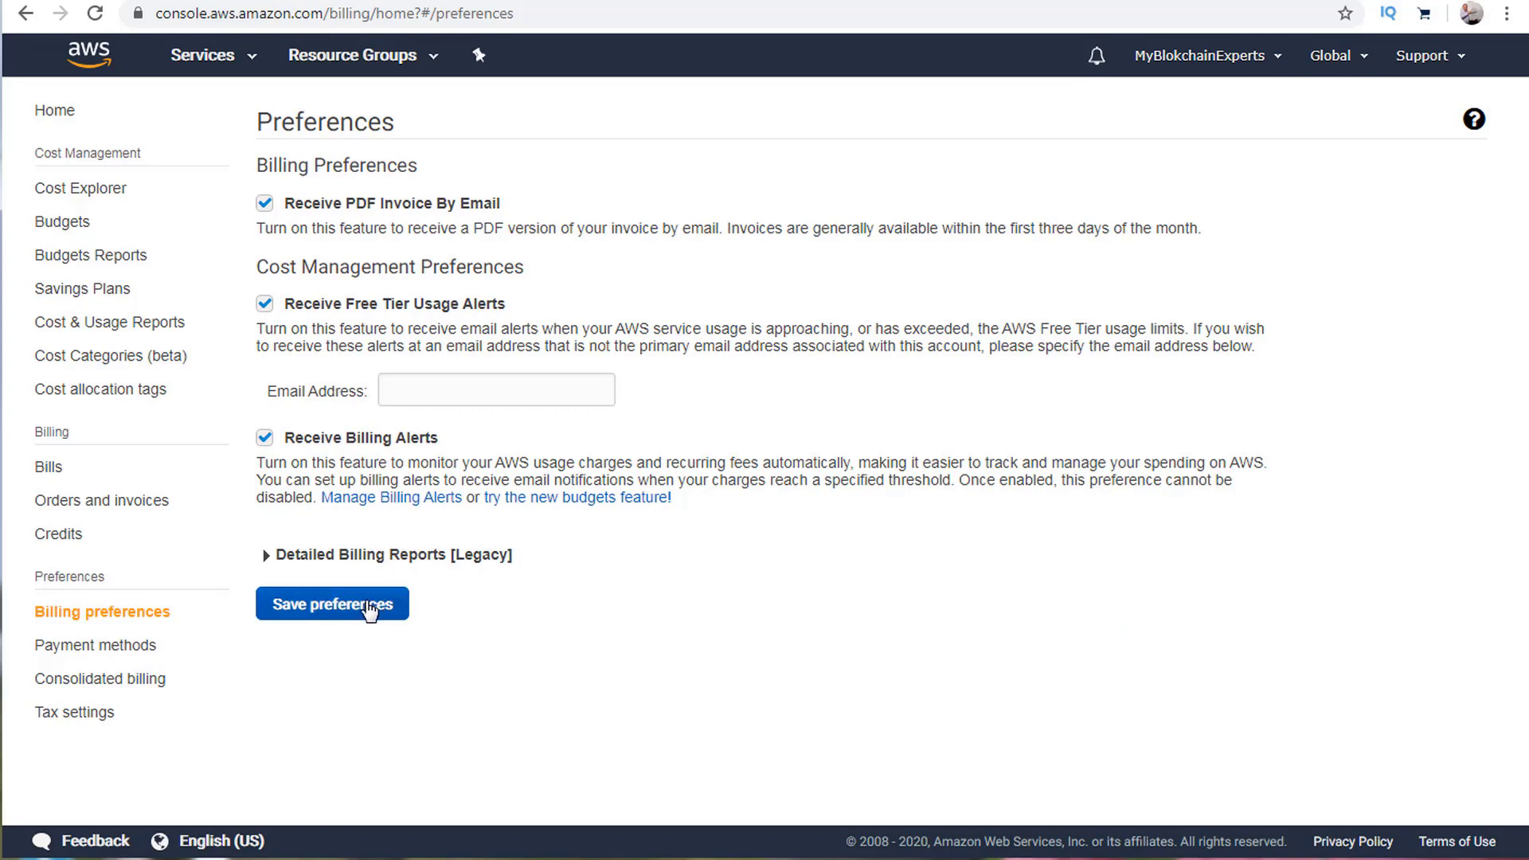
Review the Consolidated billing notice about AWS Organizations, then go to Bills.
left_click(91, 679)
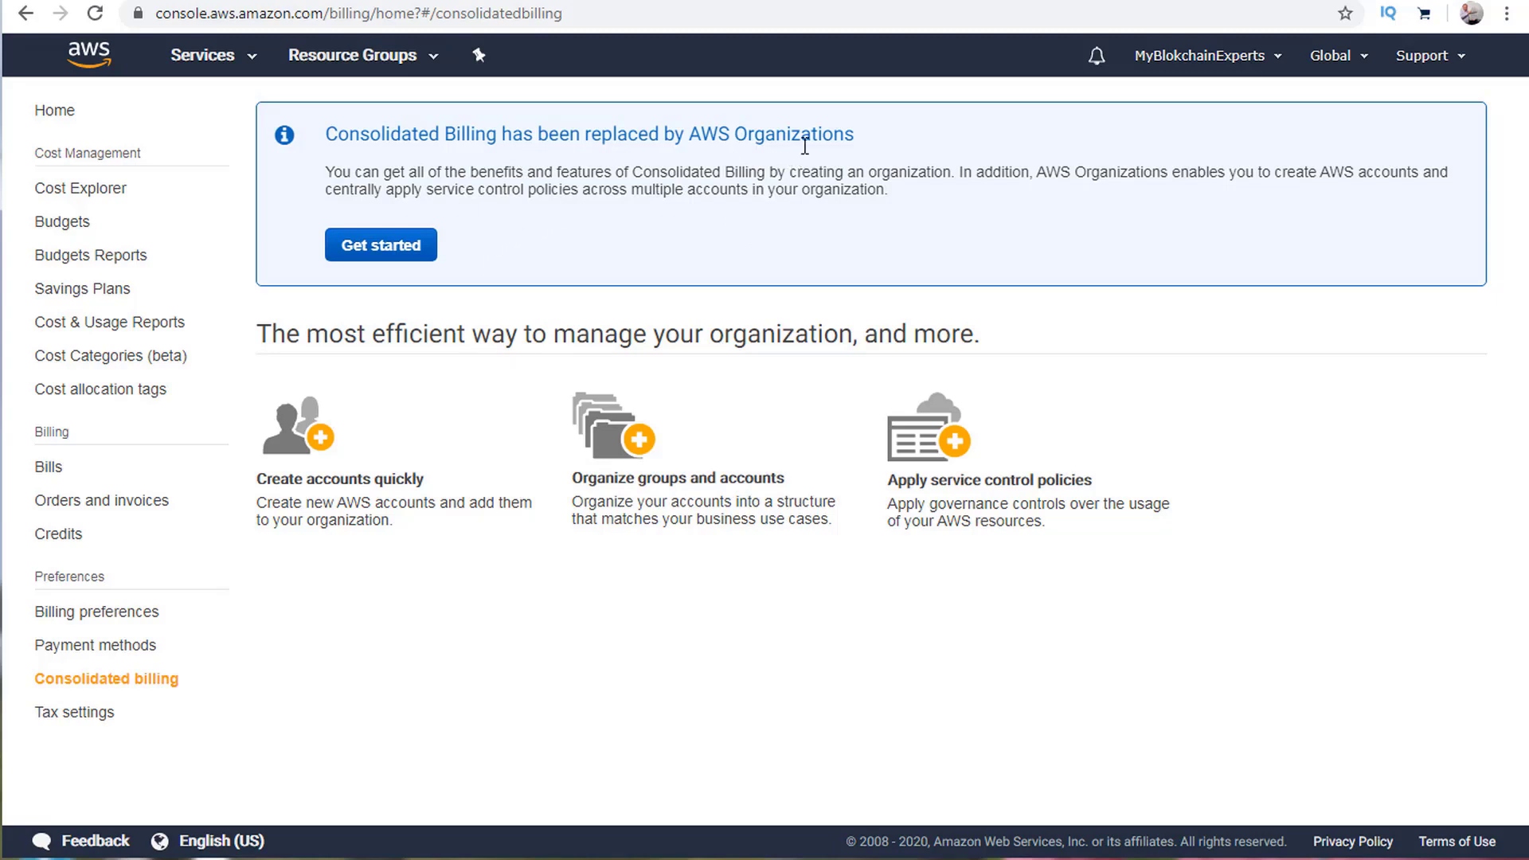
left_click_drag(835, 144, 663, 137)
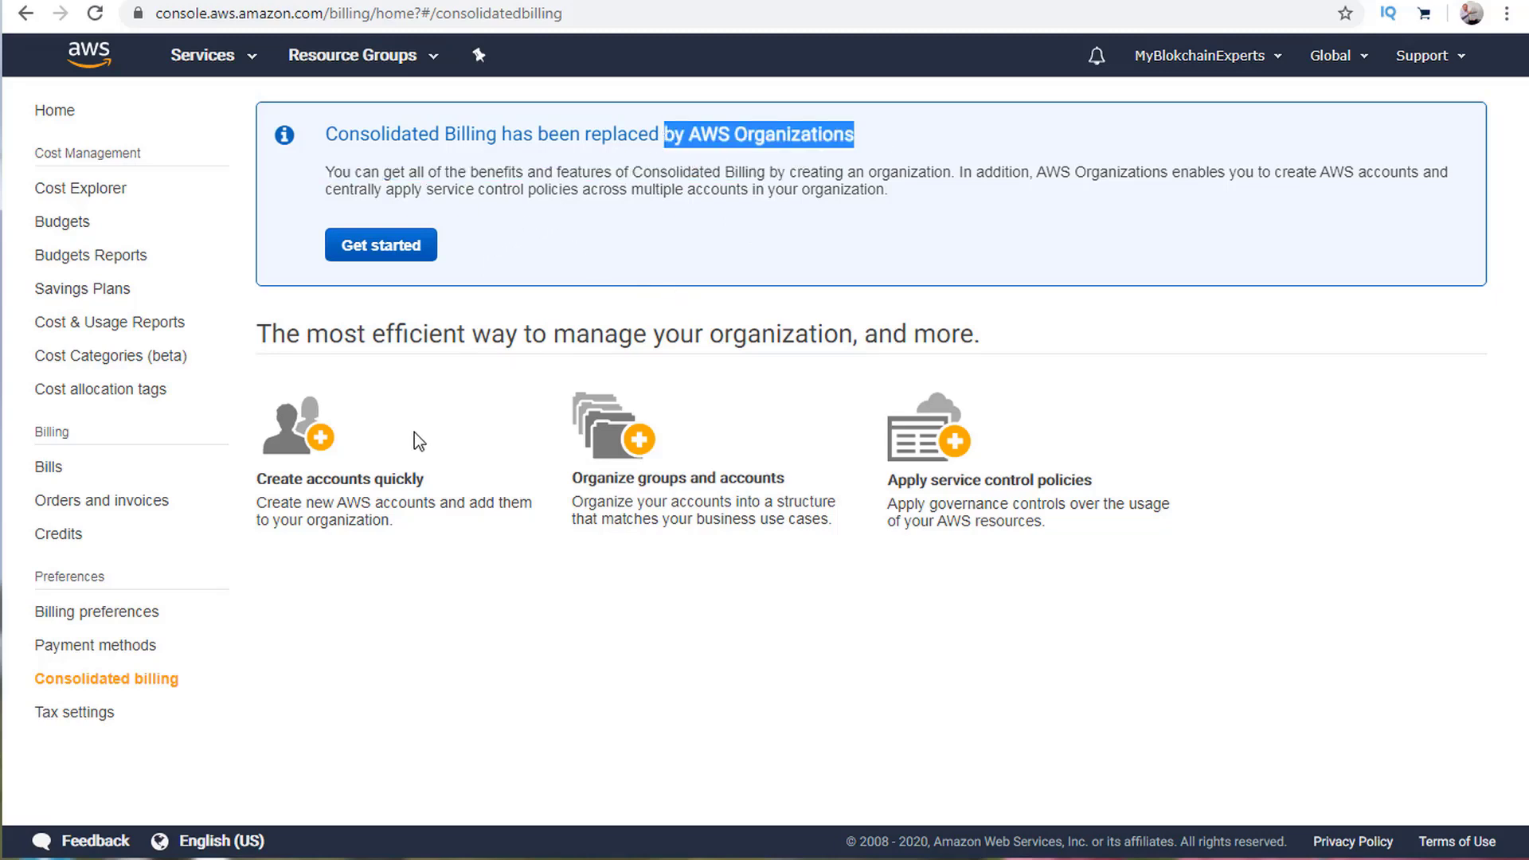
left_click(48, 467)
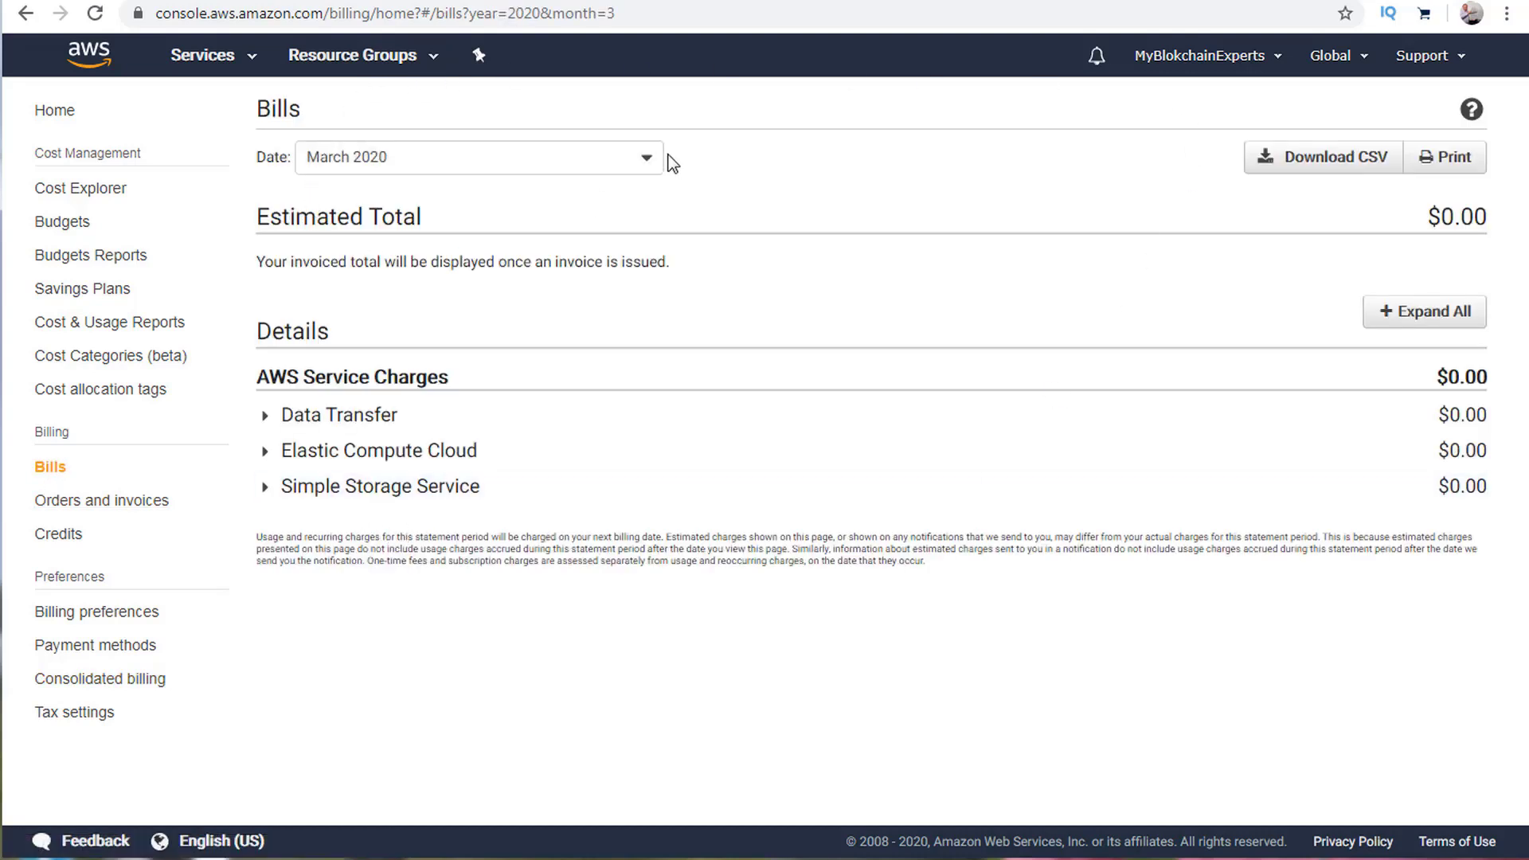
View the bills for November 2019, December 2019, January 2020 and March 2020.
left_click(618, 156)
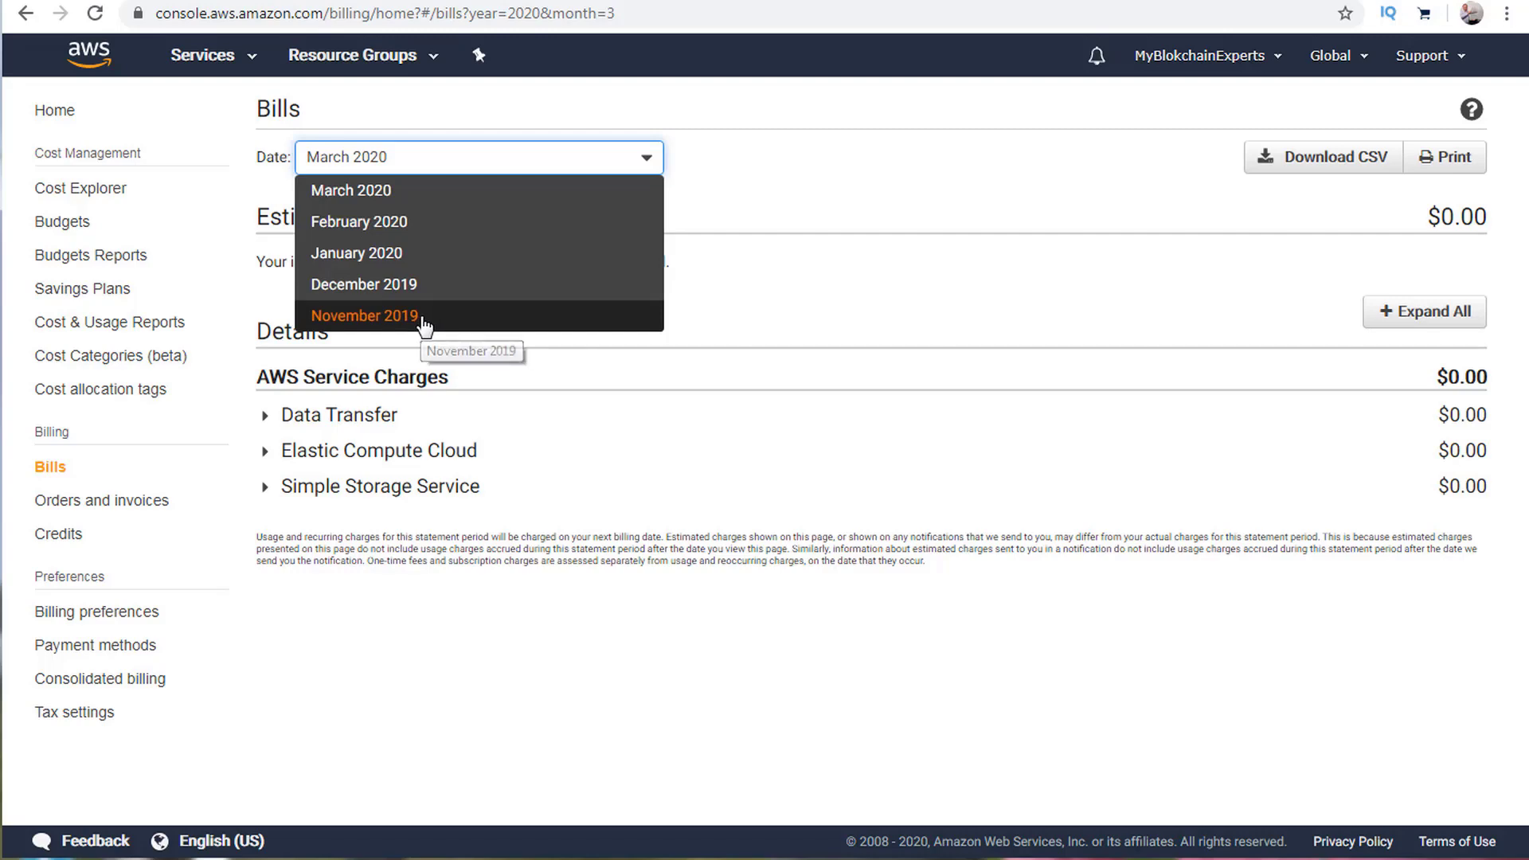
left_click(426, 317)
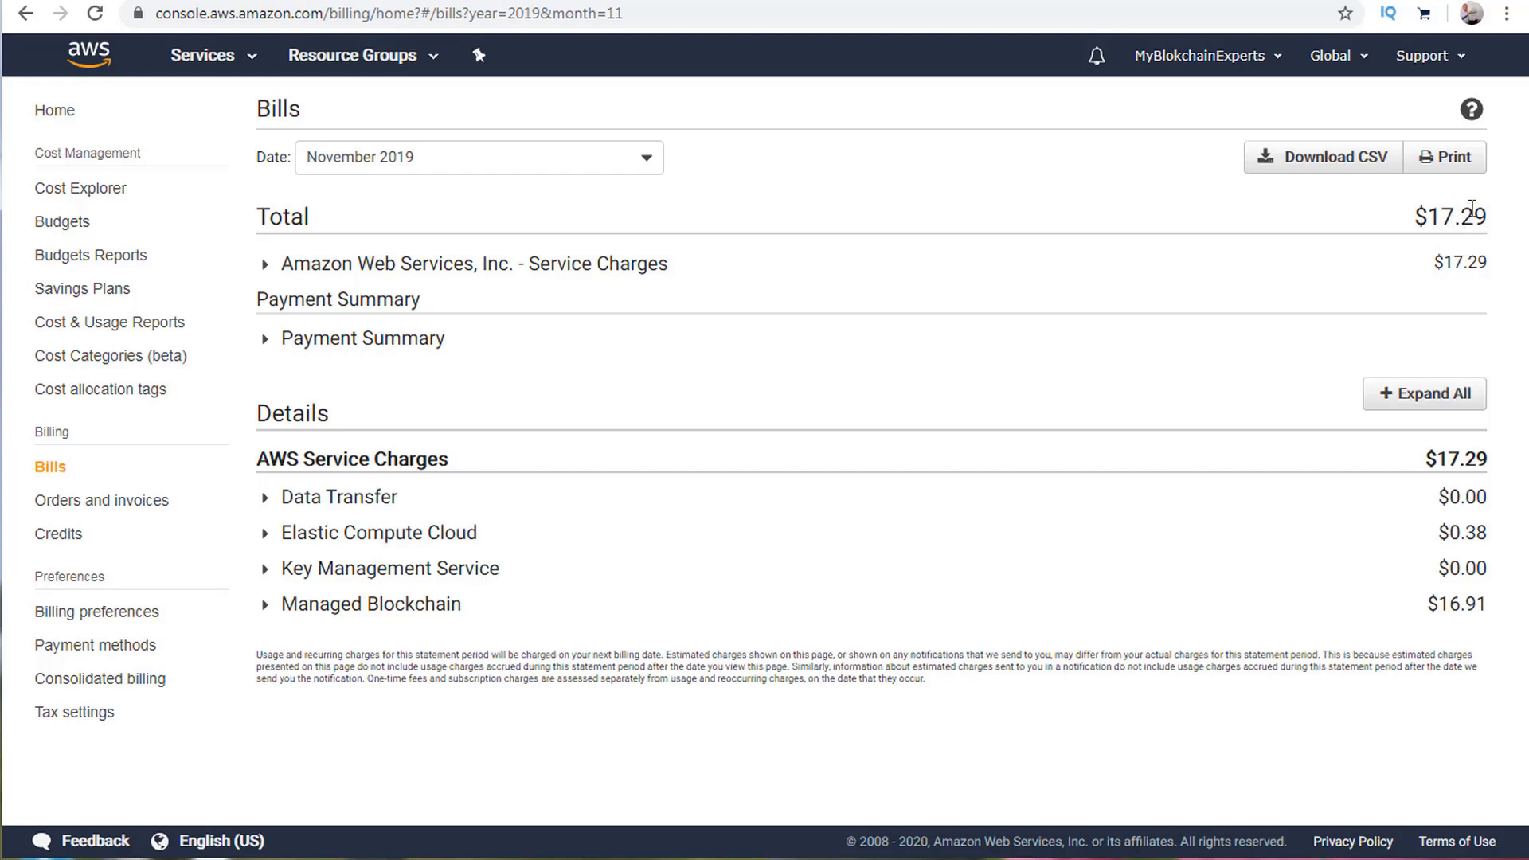
left_click(625, 163)
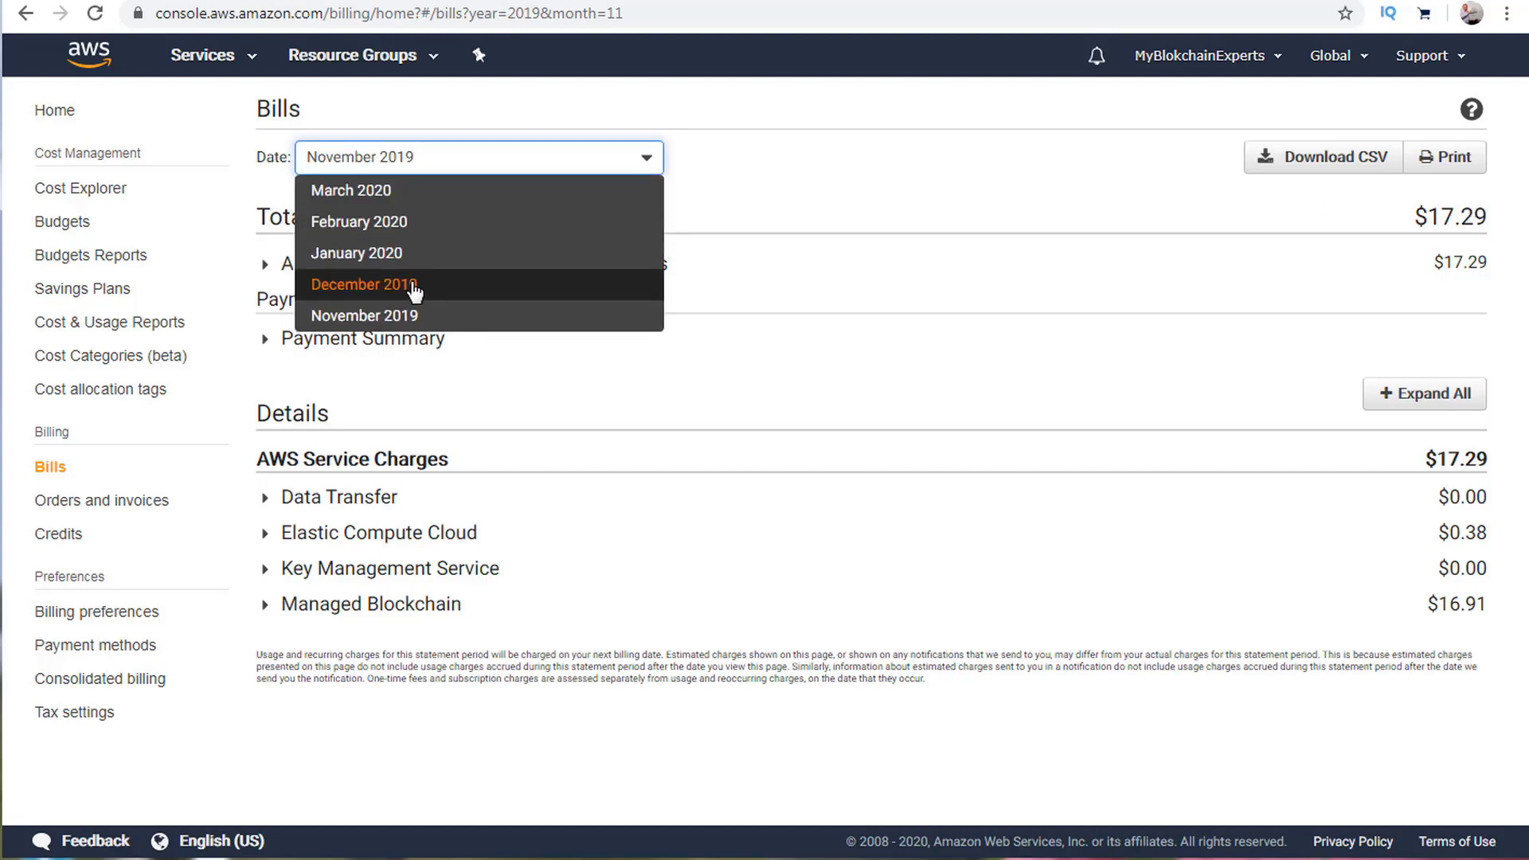
left_click(413, 284)
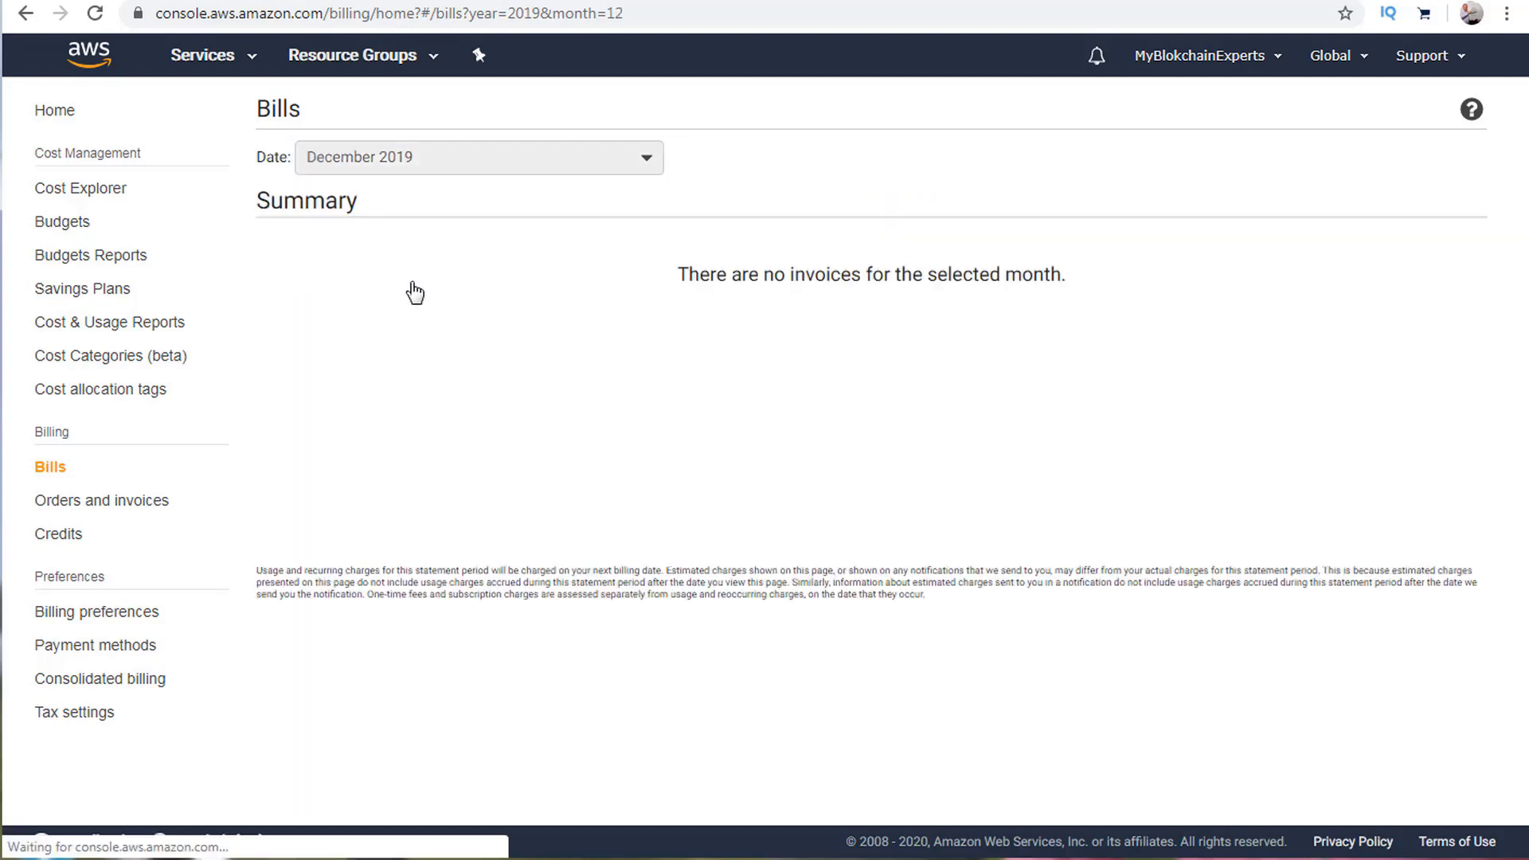
left_click(483, 175)
left_click(427, 244)
left_click(539, 162)
left_click(475, 195)
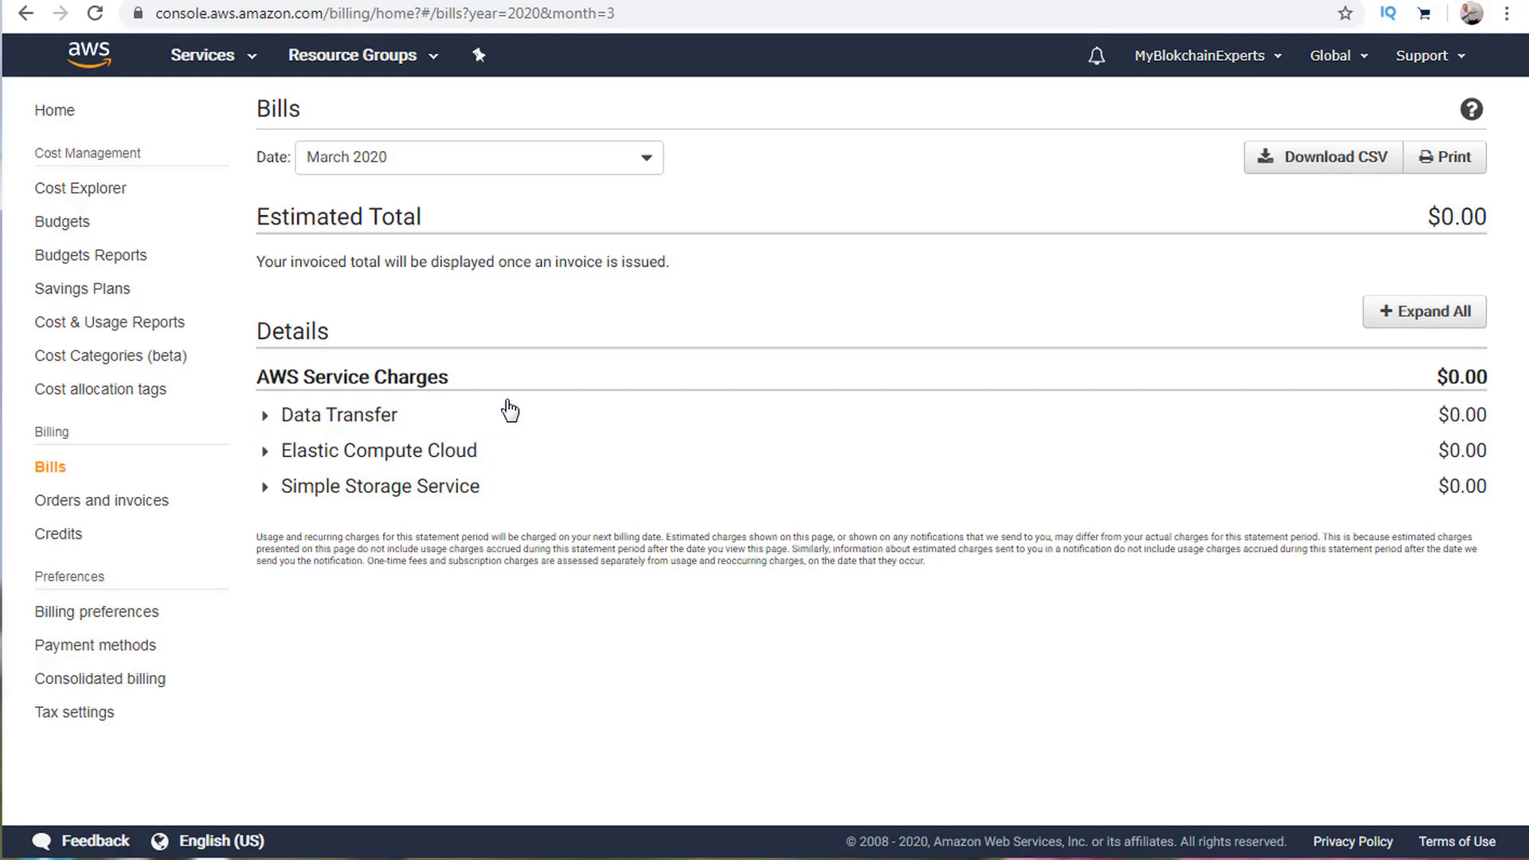
Attempt to download the March 2020 bill as CSV and dismiss the unavailable error.
left_click(1347, 161)
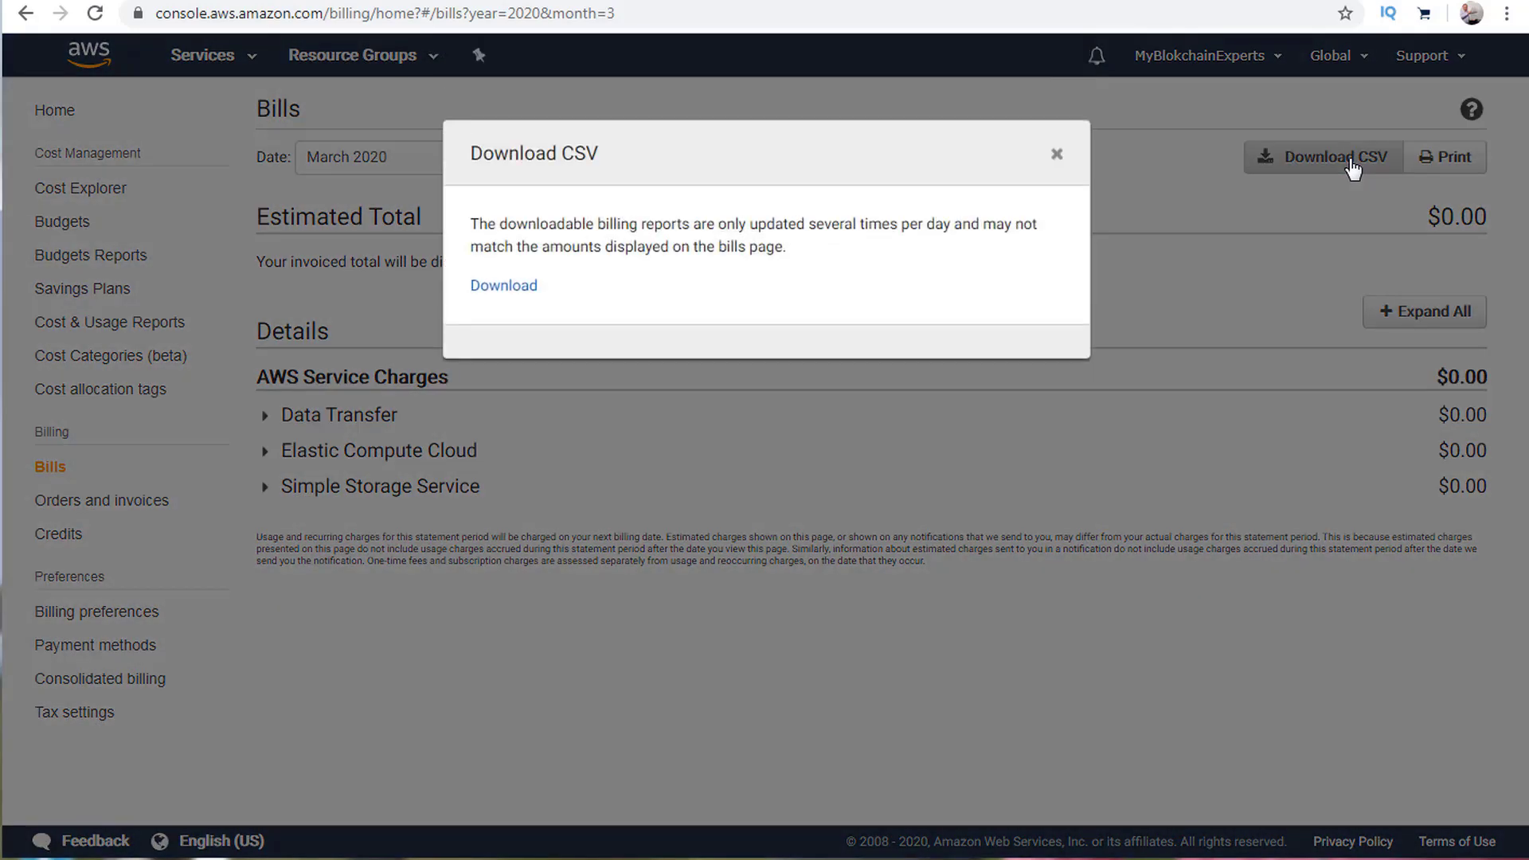
left_click(504, 288)
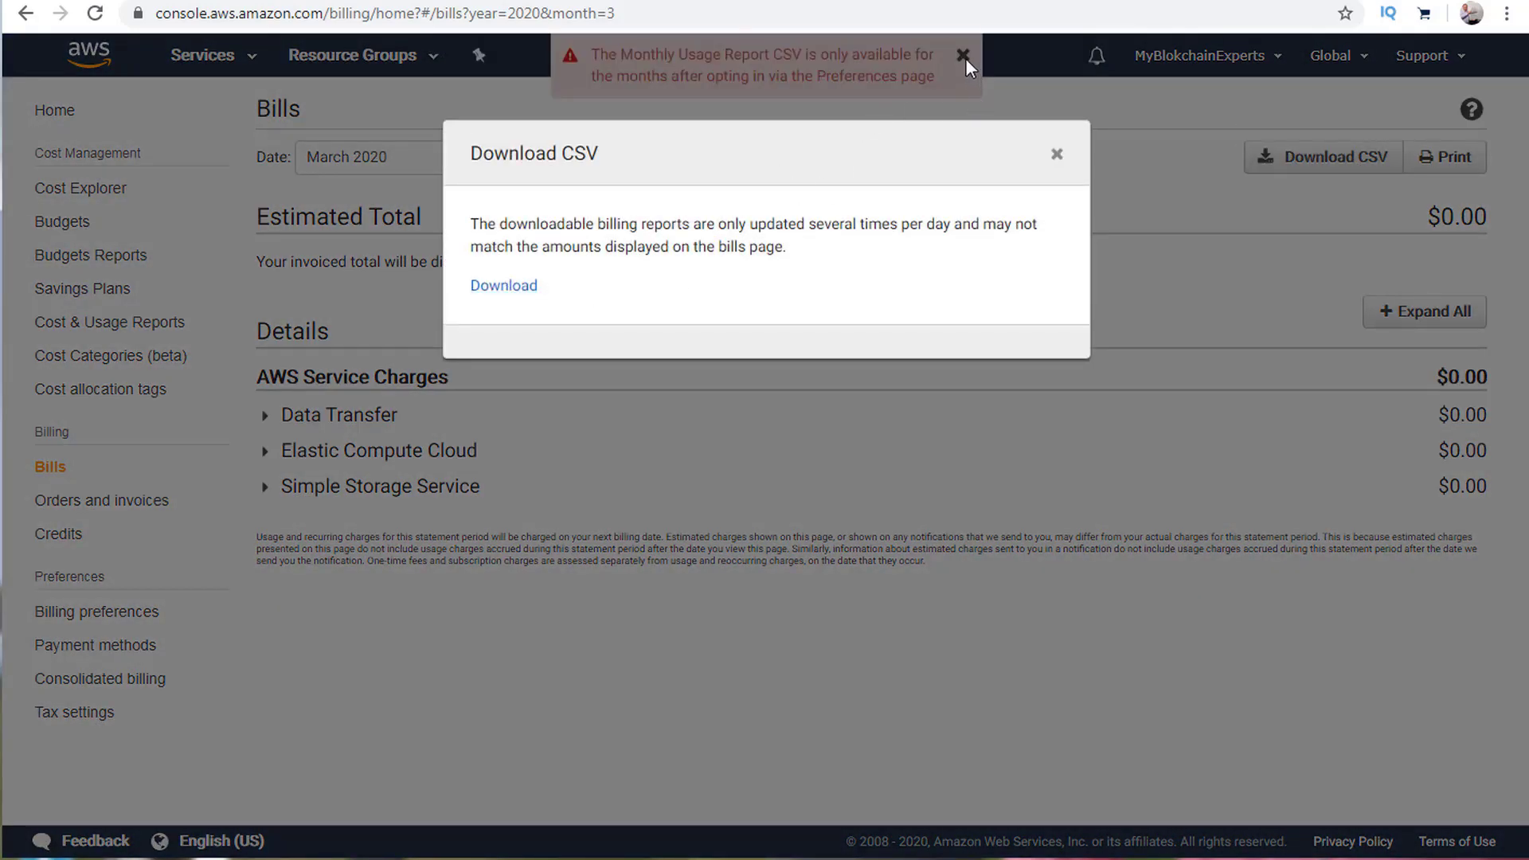
left_click(1056, 154)
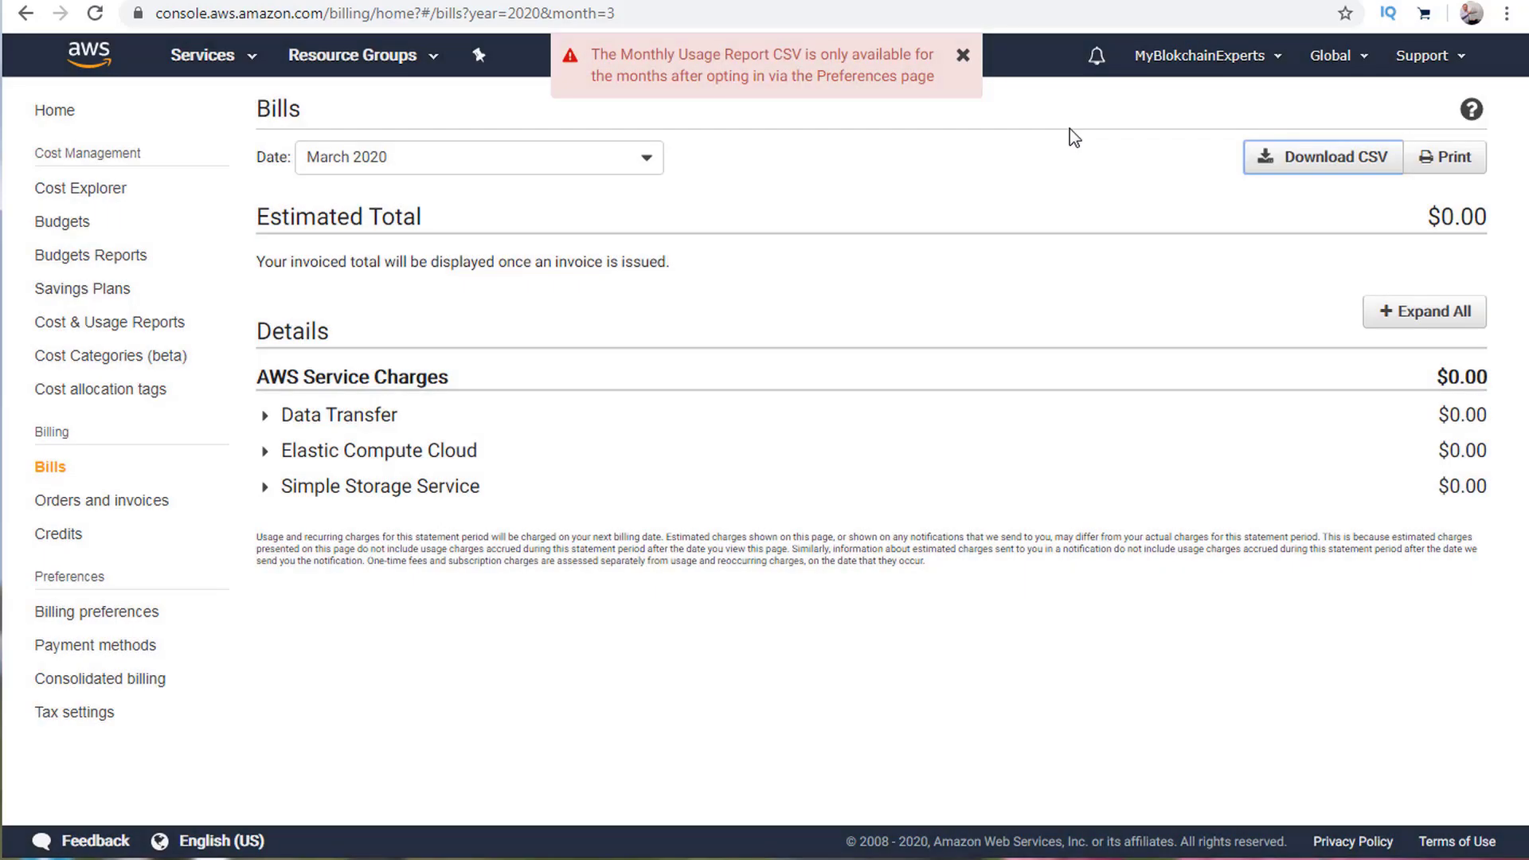
left_click(963, 56)
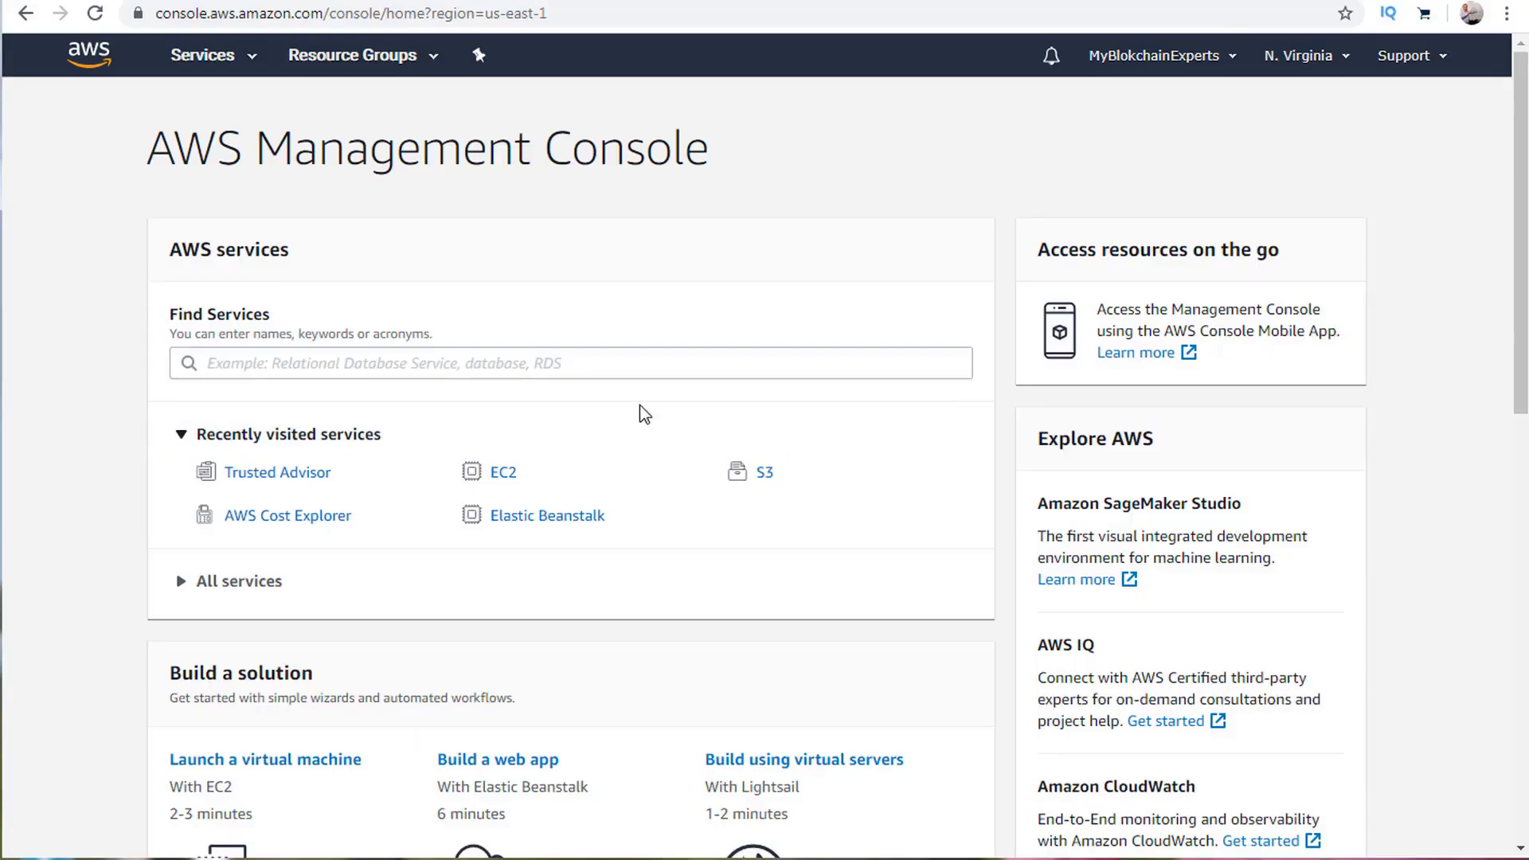
Search 'billin' in Find Services, open Billing, and review the $0.00 Spend Summary.
left_click(295, 359)
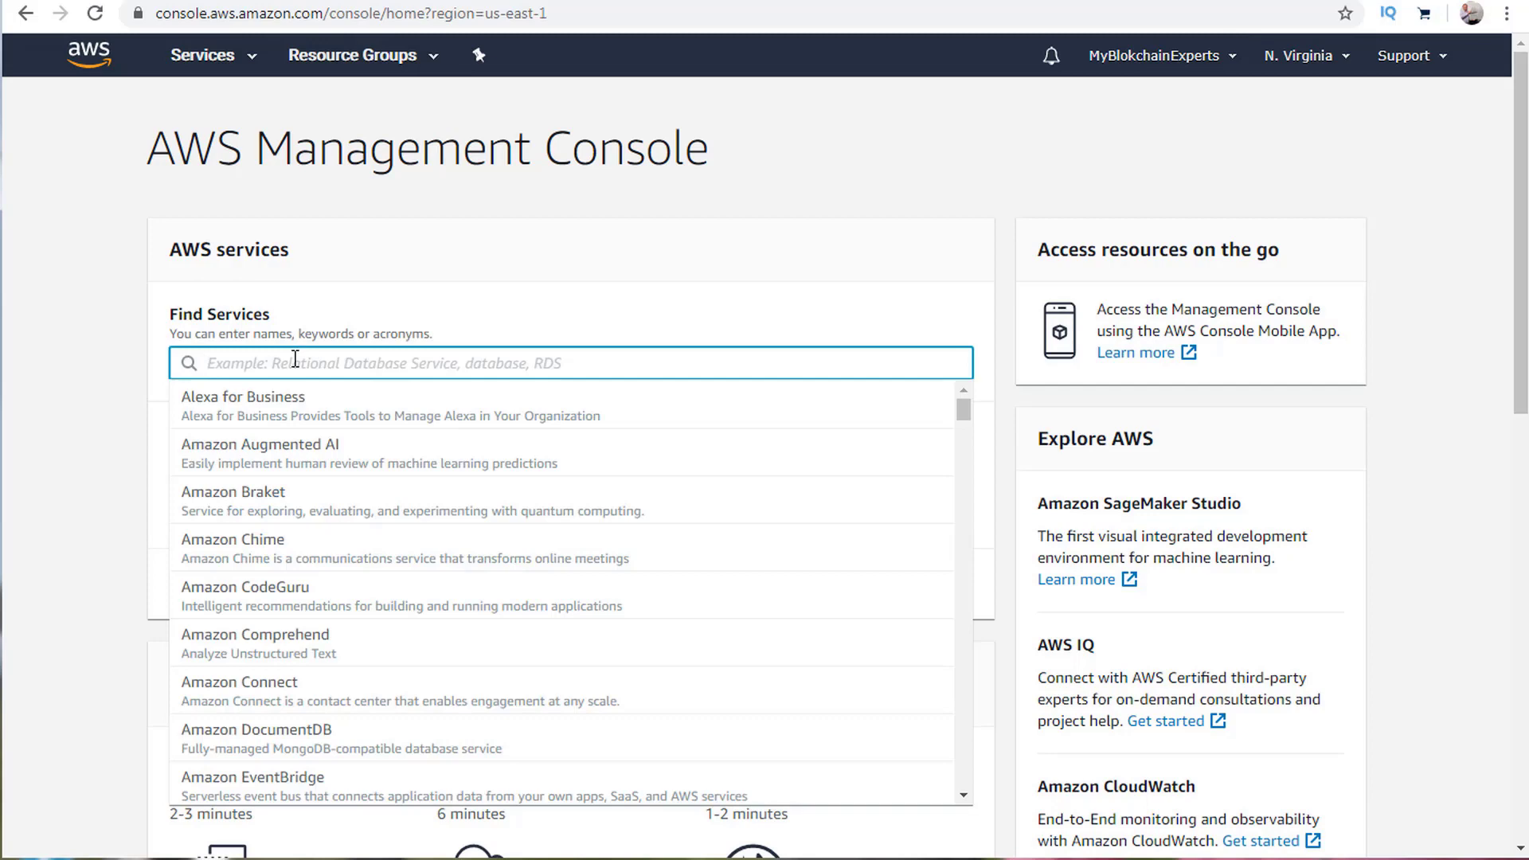
type("billin")
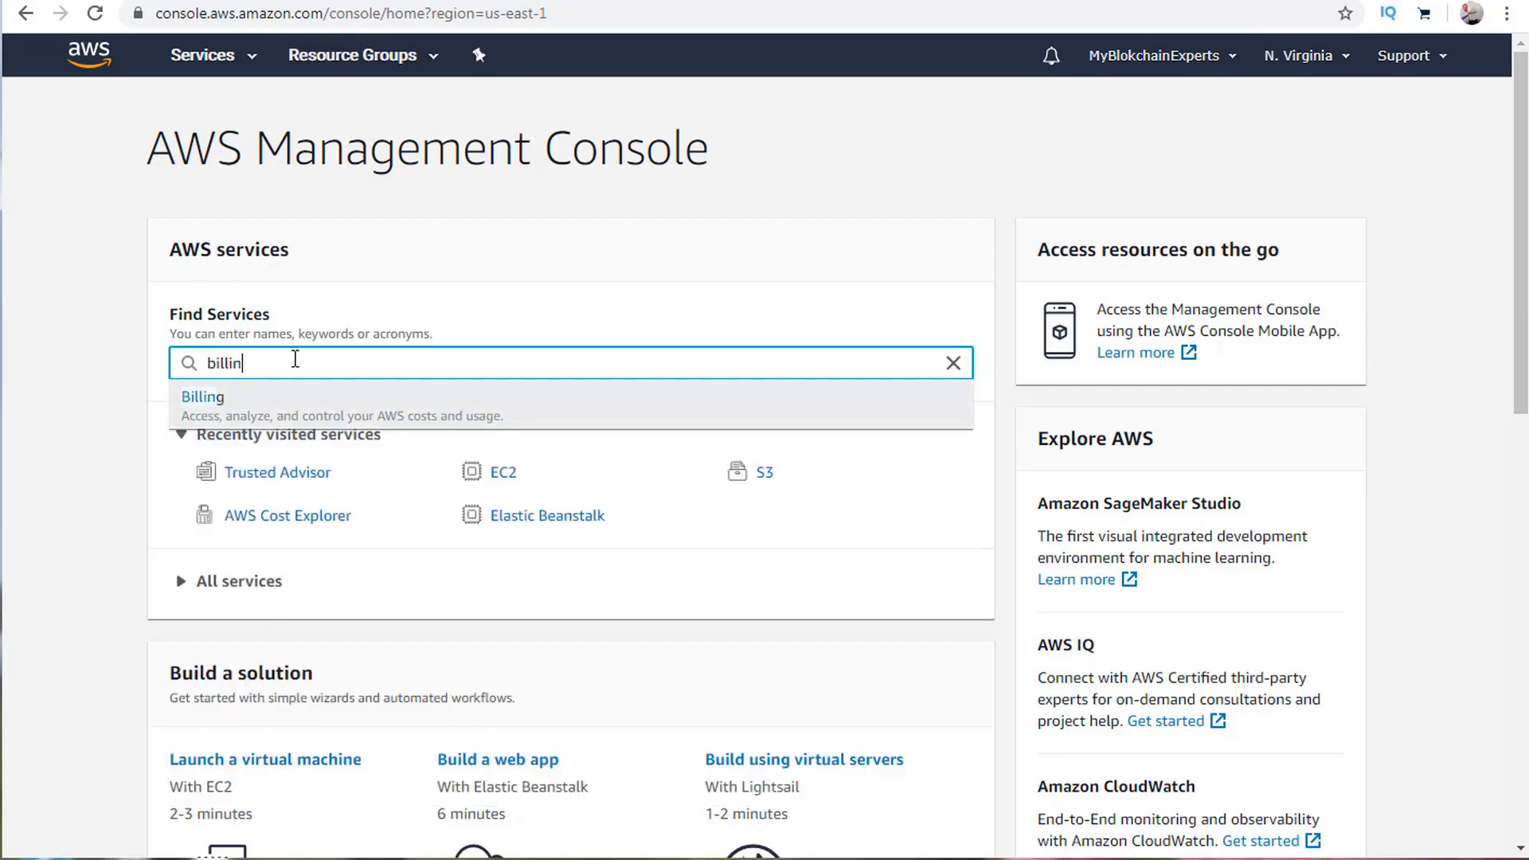
double_click(231, 426)
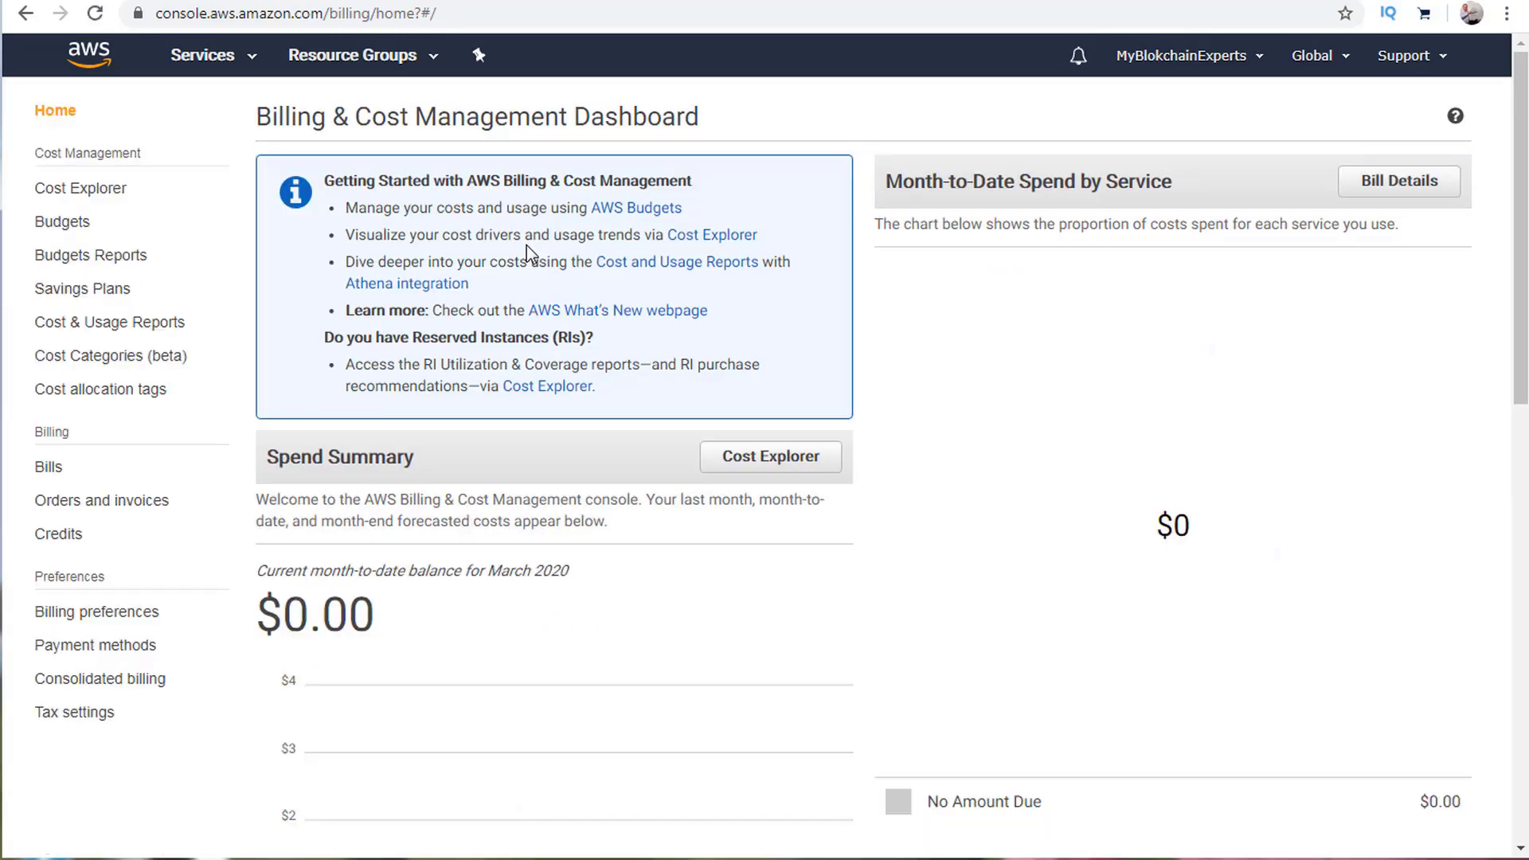
triple_click(277, 118)
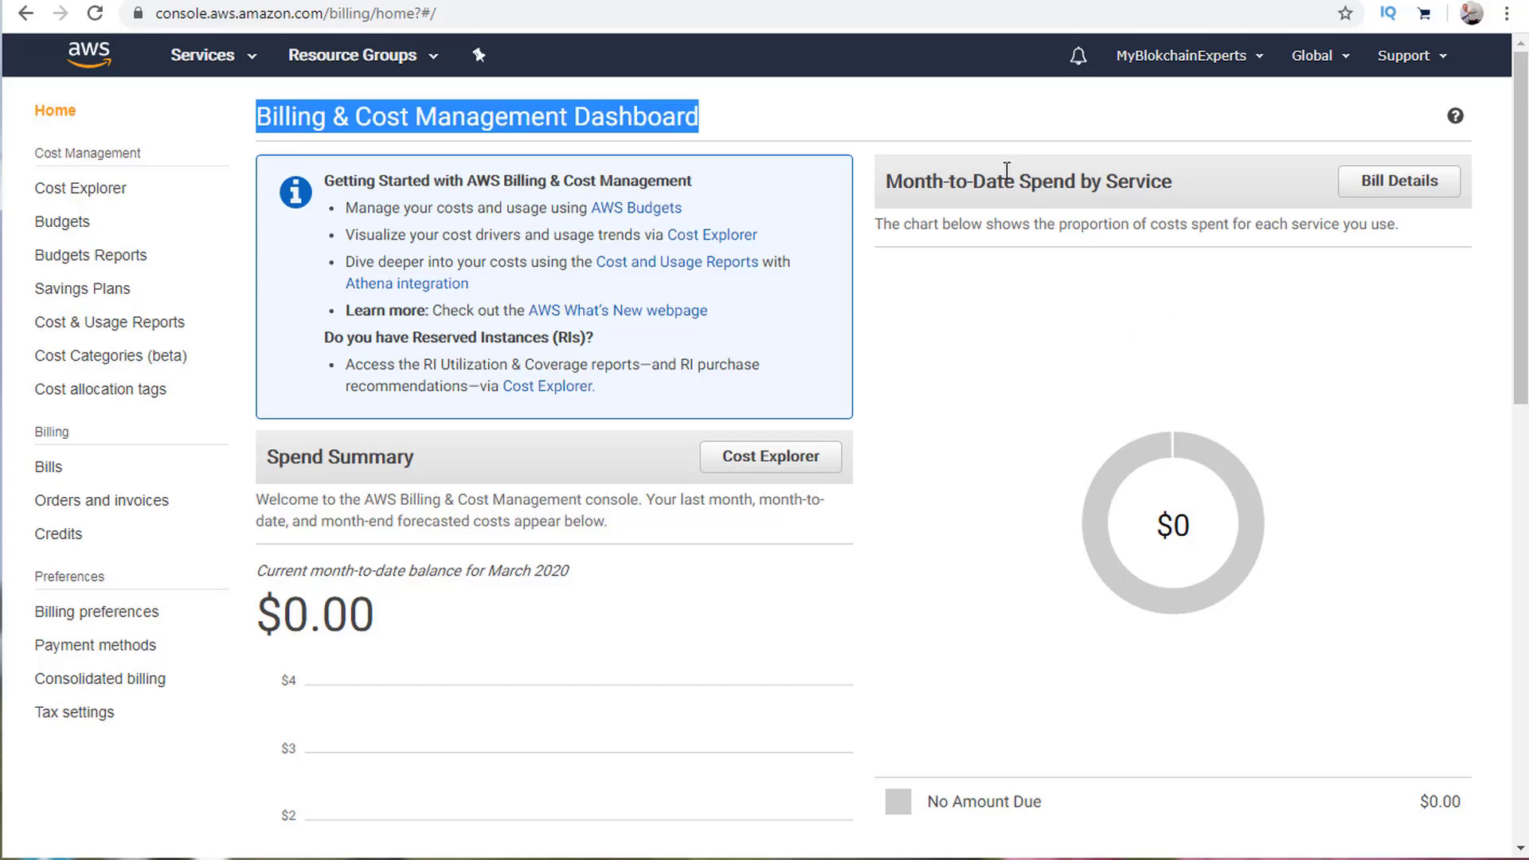
scroll(874, 566, "down", 1)
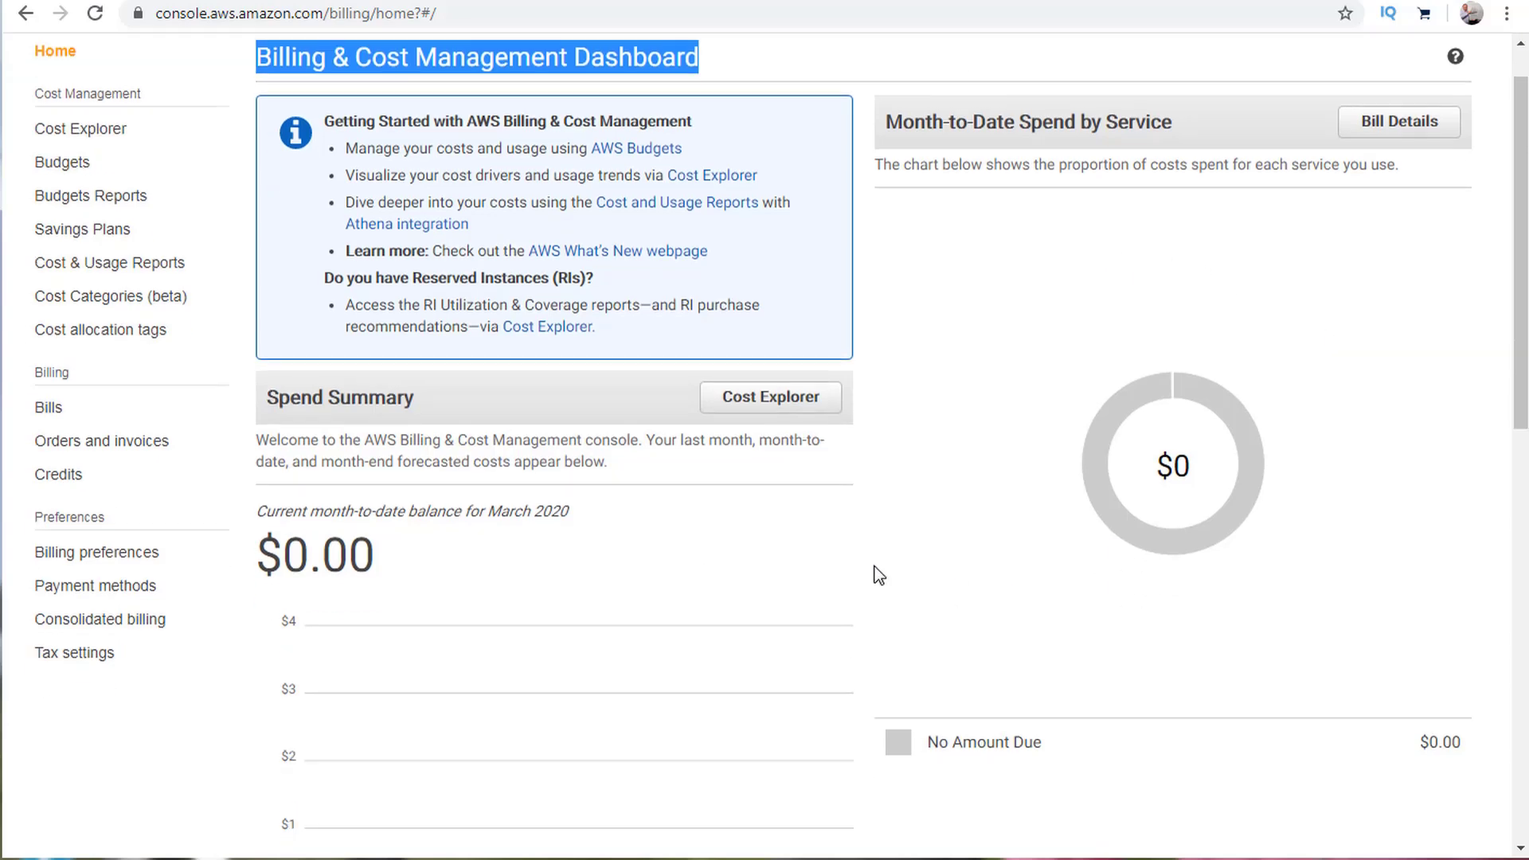
scroll(874, 566, "down", 10)
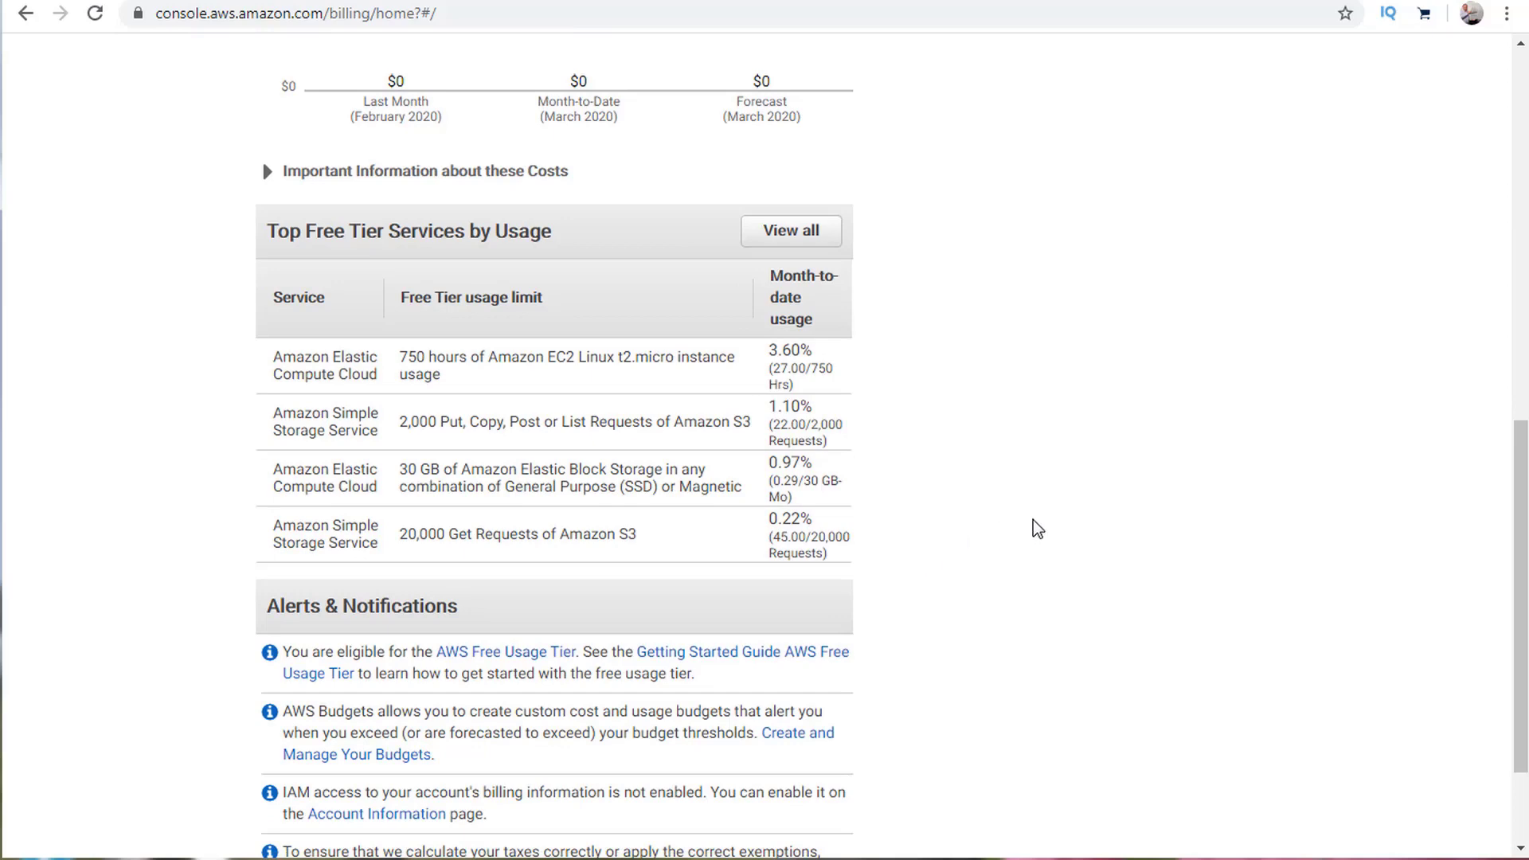
scroll(186, 352, "up", 7)
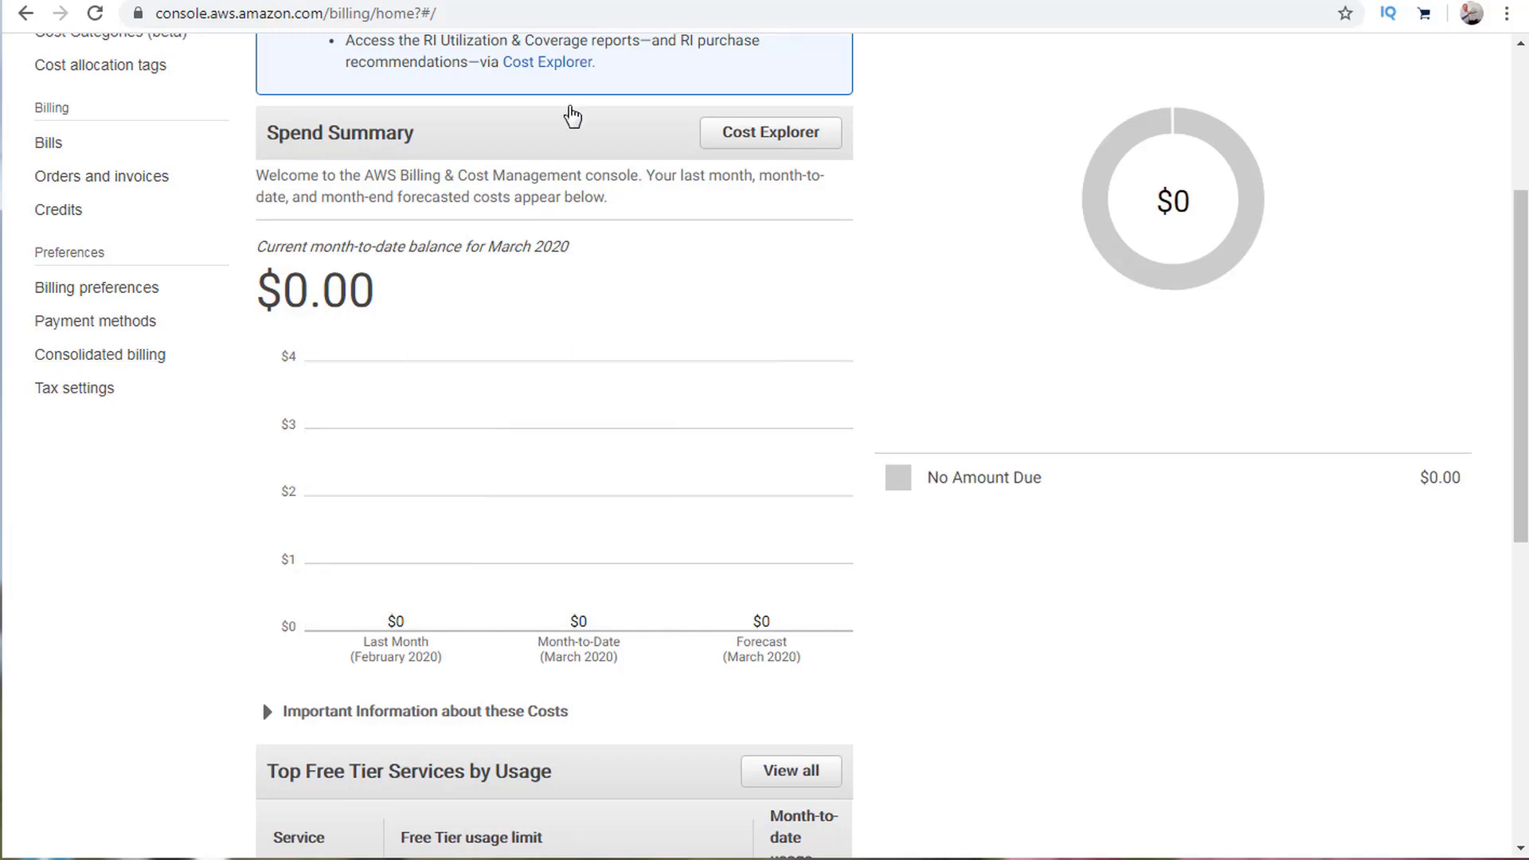
scroll(1013, 589, "down", 5)
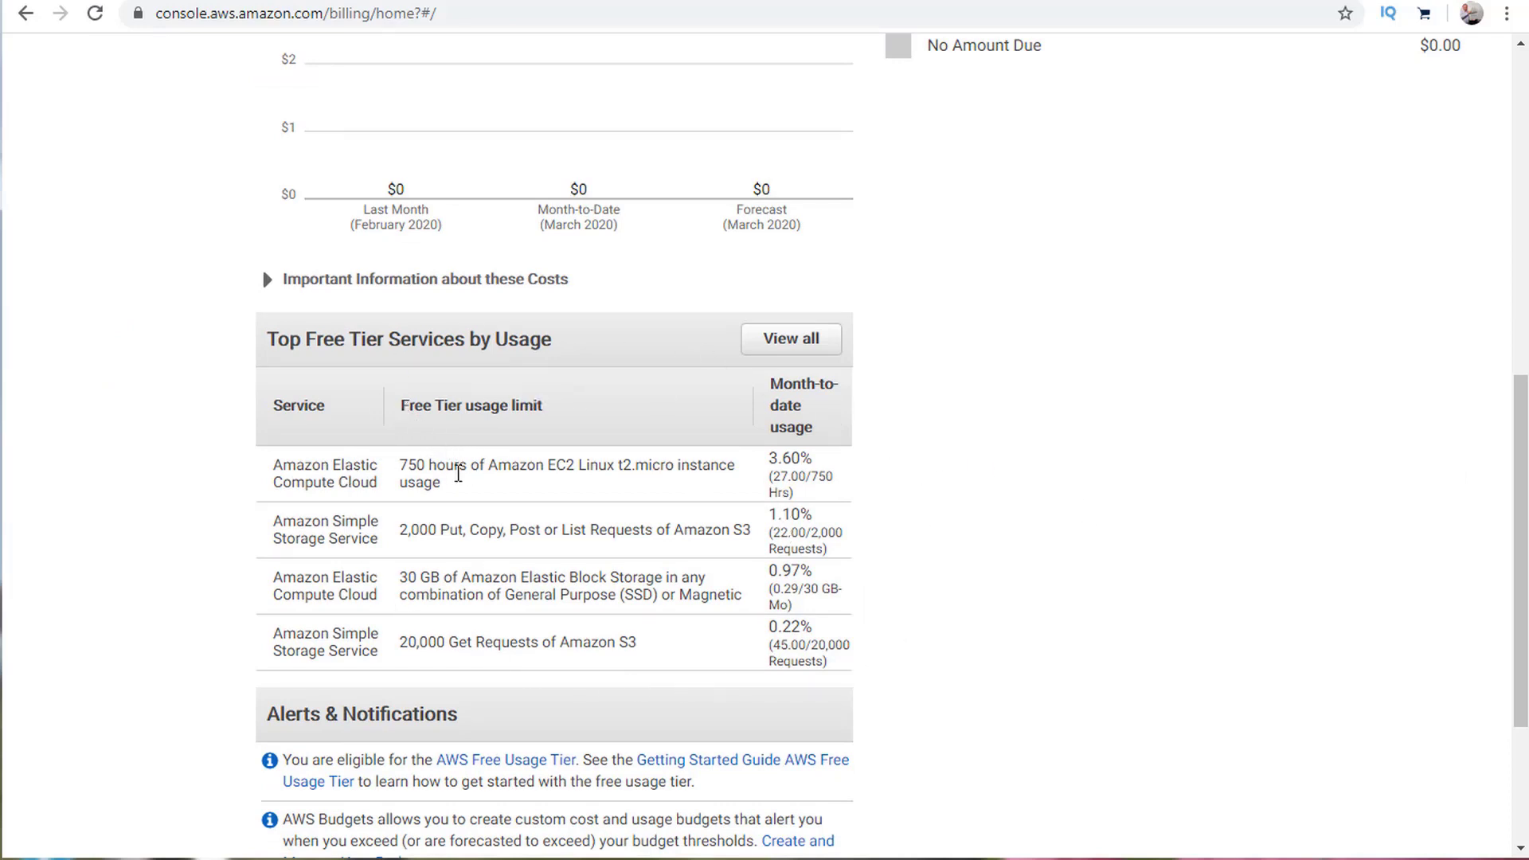
Examine the EC2 Free Tier limit of 750 hours and its 3.60% usage.
left_click_drag(400, 468, 733, 466)
left_click(713, 467)
left_click_drag(819, 464, 766, 462)
left_click(591, 460)
scroll(562, 522, "down", 1)
scroll(566, 374, "down", 1)
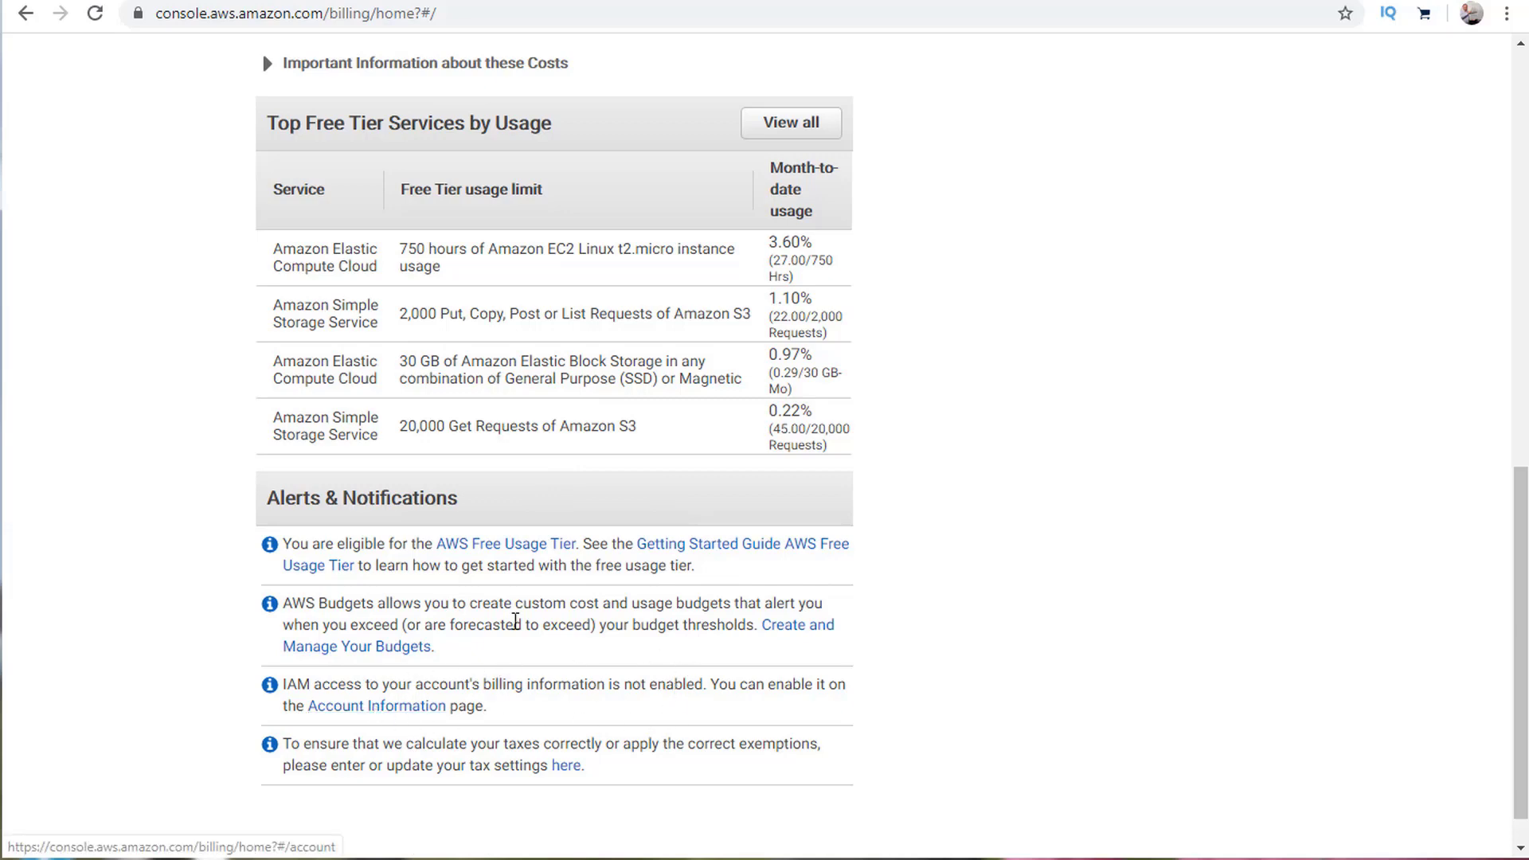
scroll(528, 614, "up", 8)
scroll(532, 609, "up", 4)
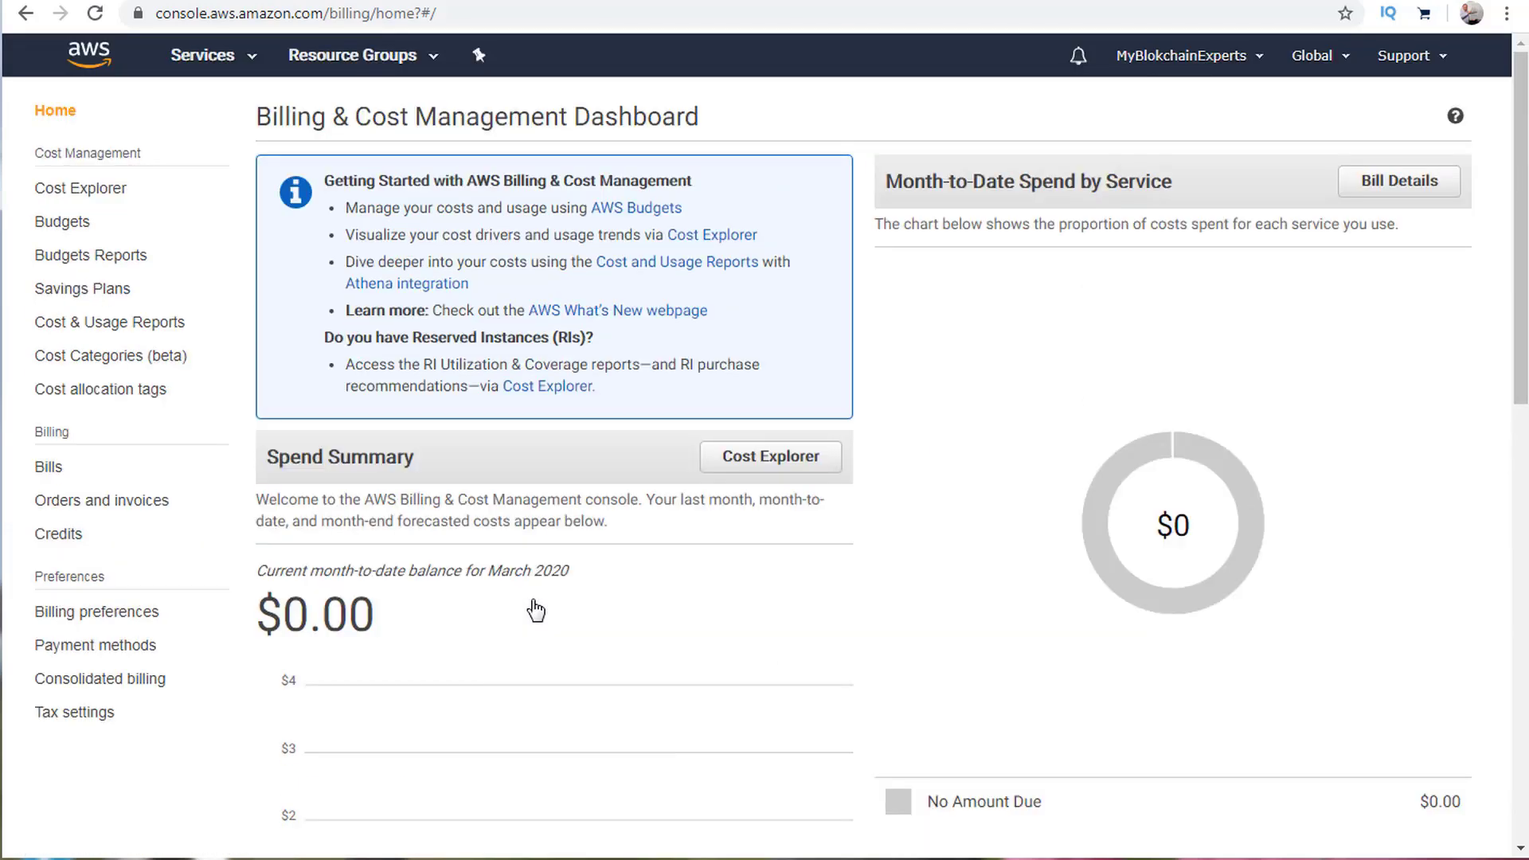
Visit the Credits page, then the Orders and invoices history showing no payments due.
left_click(68, 541)
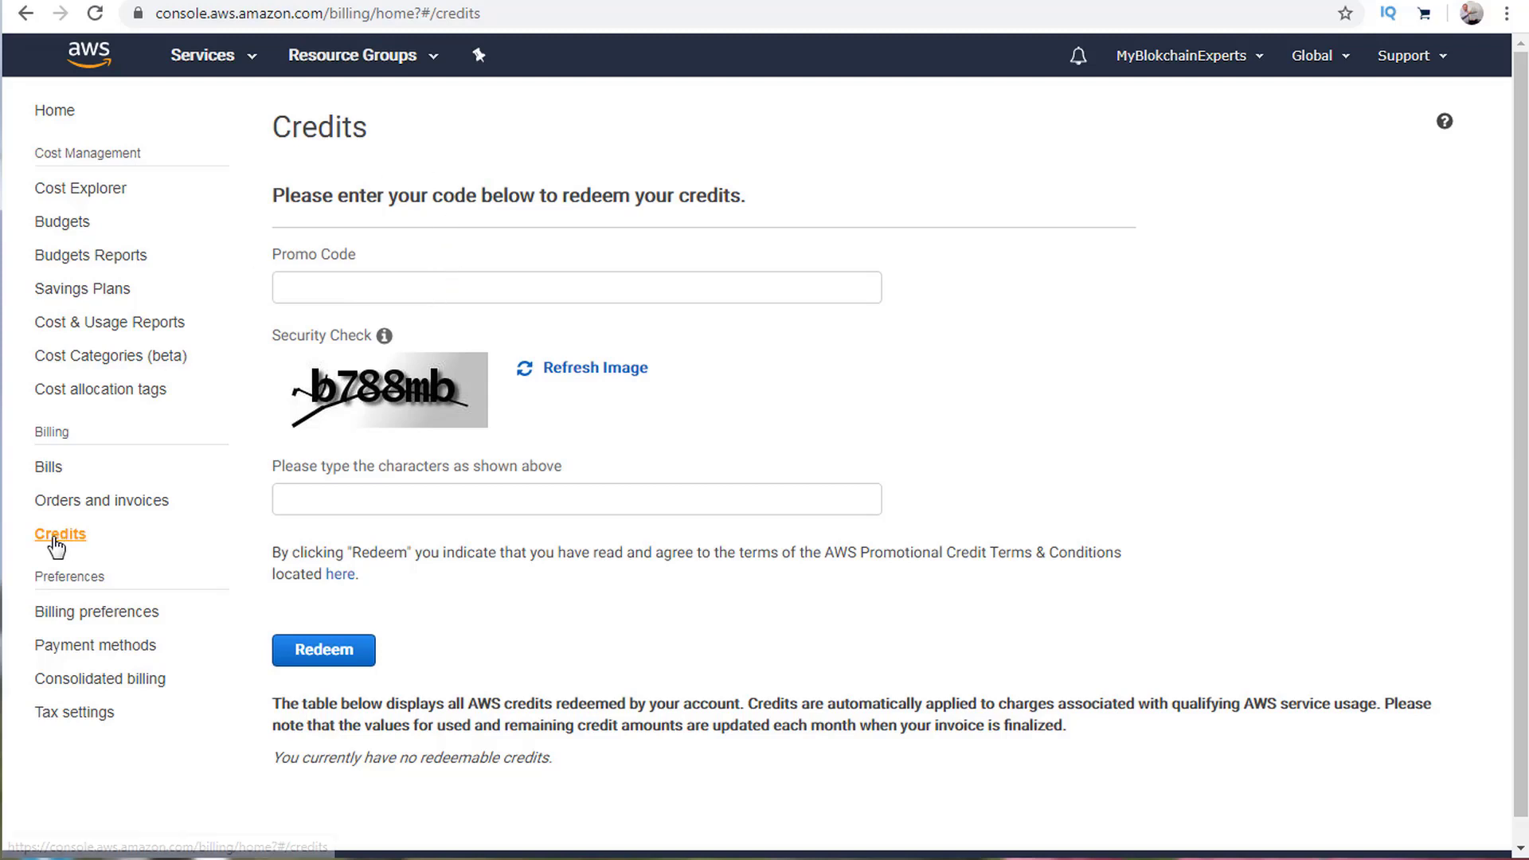
left_click(80, 508)
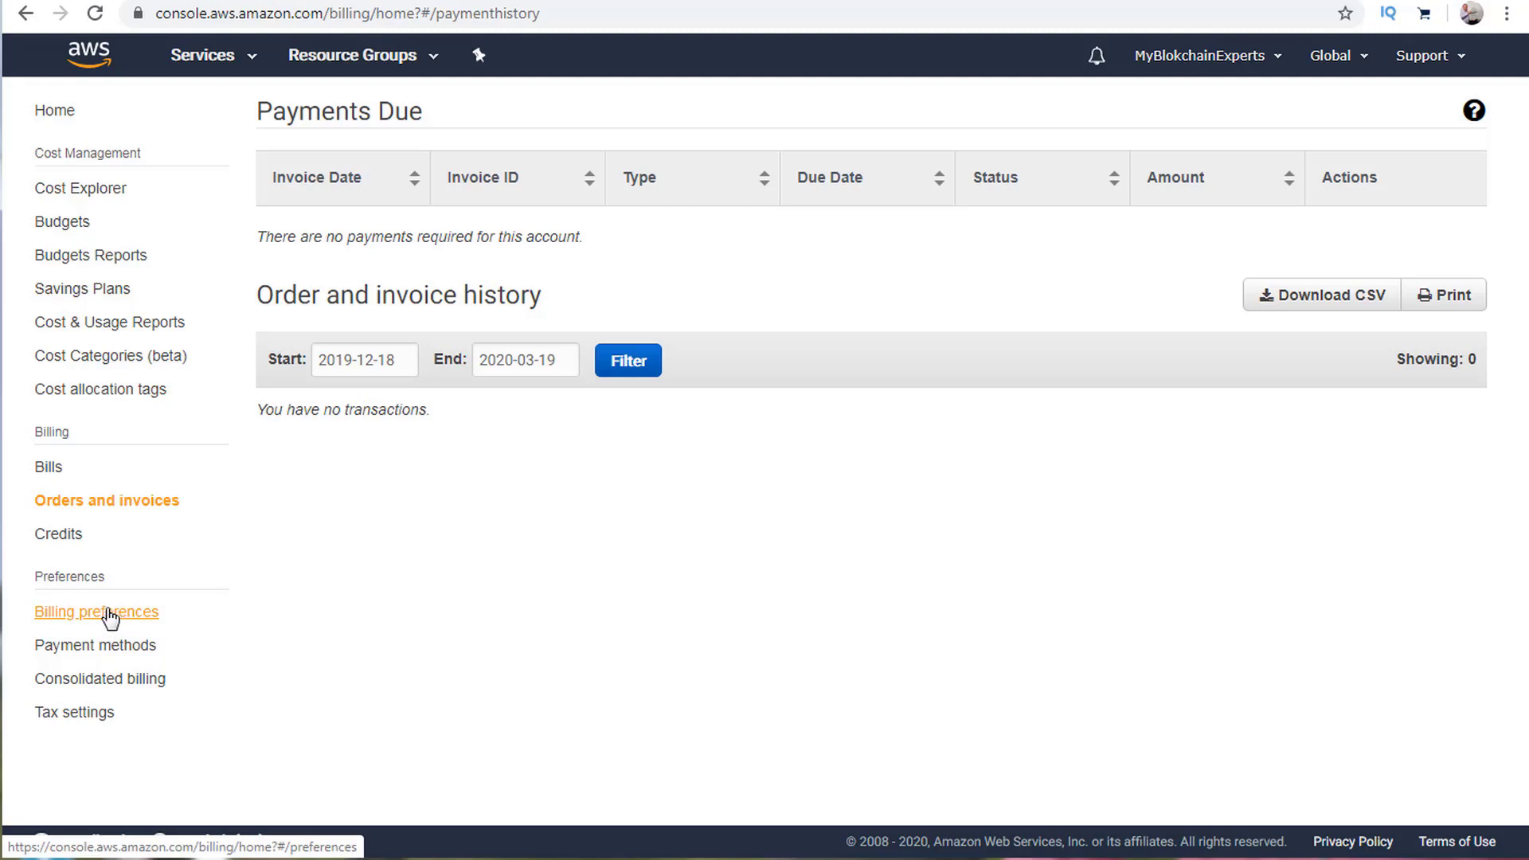
Enable PDF invoices by email and billing alerts; expand and collapse Detailed Billing Reports [Legacy].
left_click(70, 621)
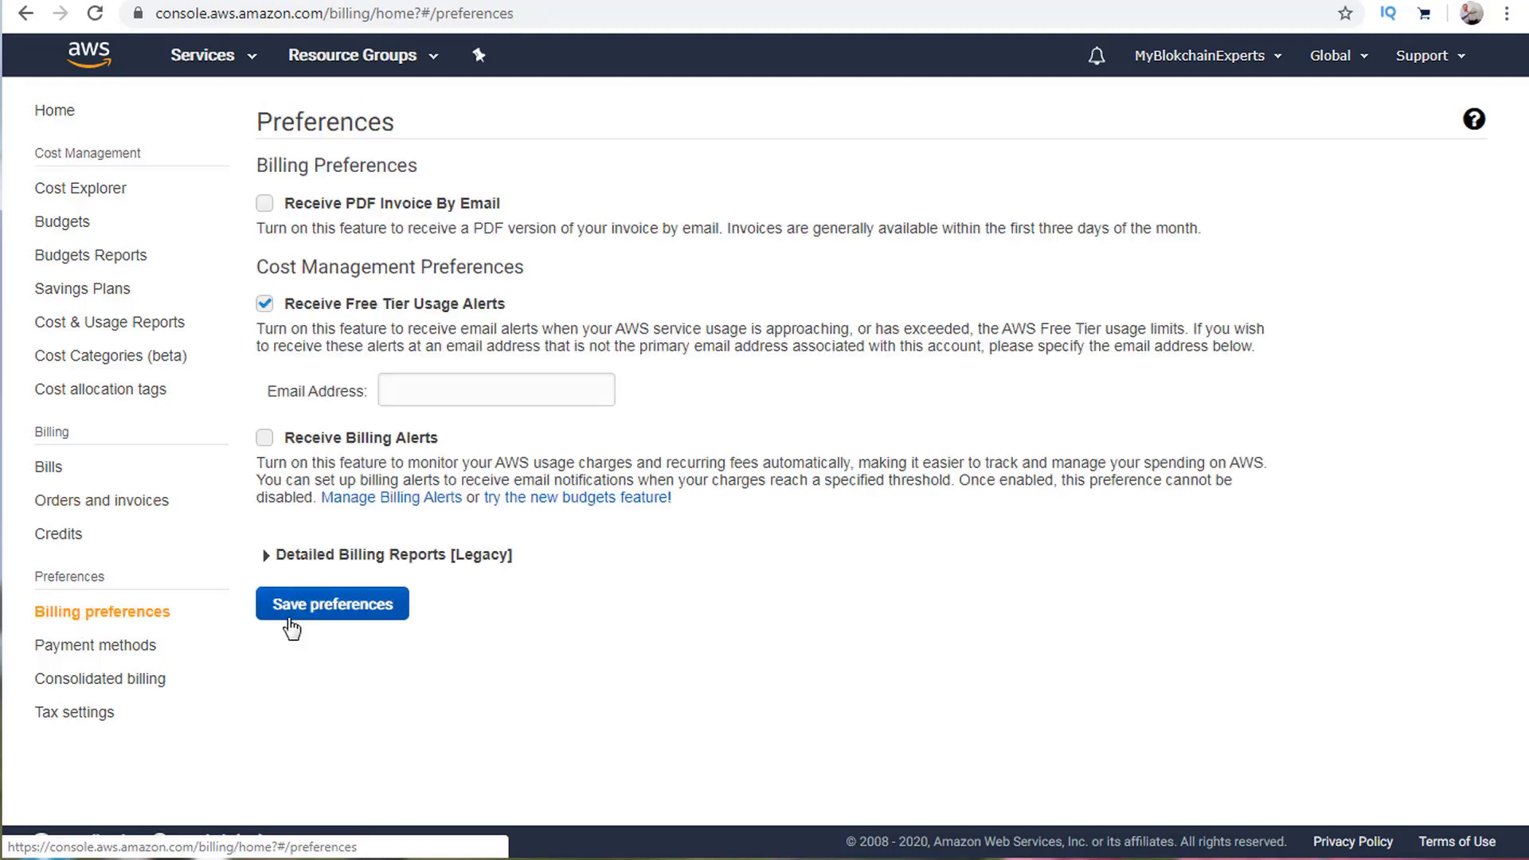
left_click(266, 205)
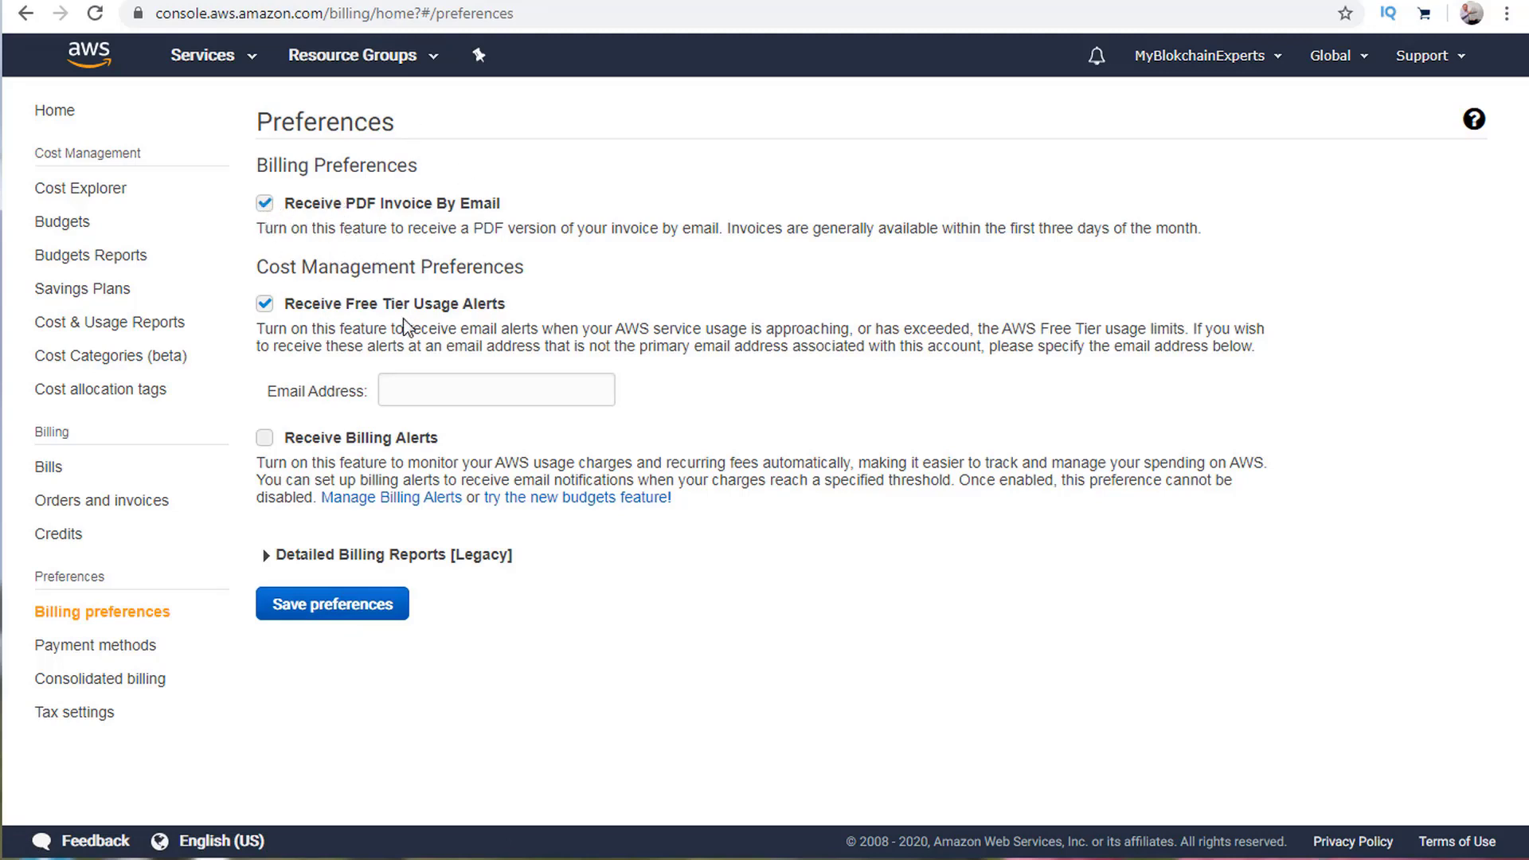
left_click(444, 390)
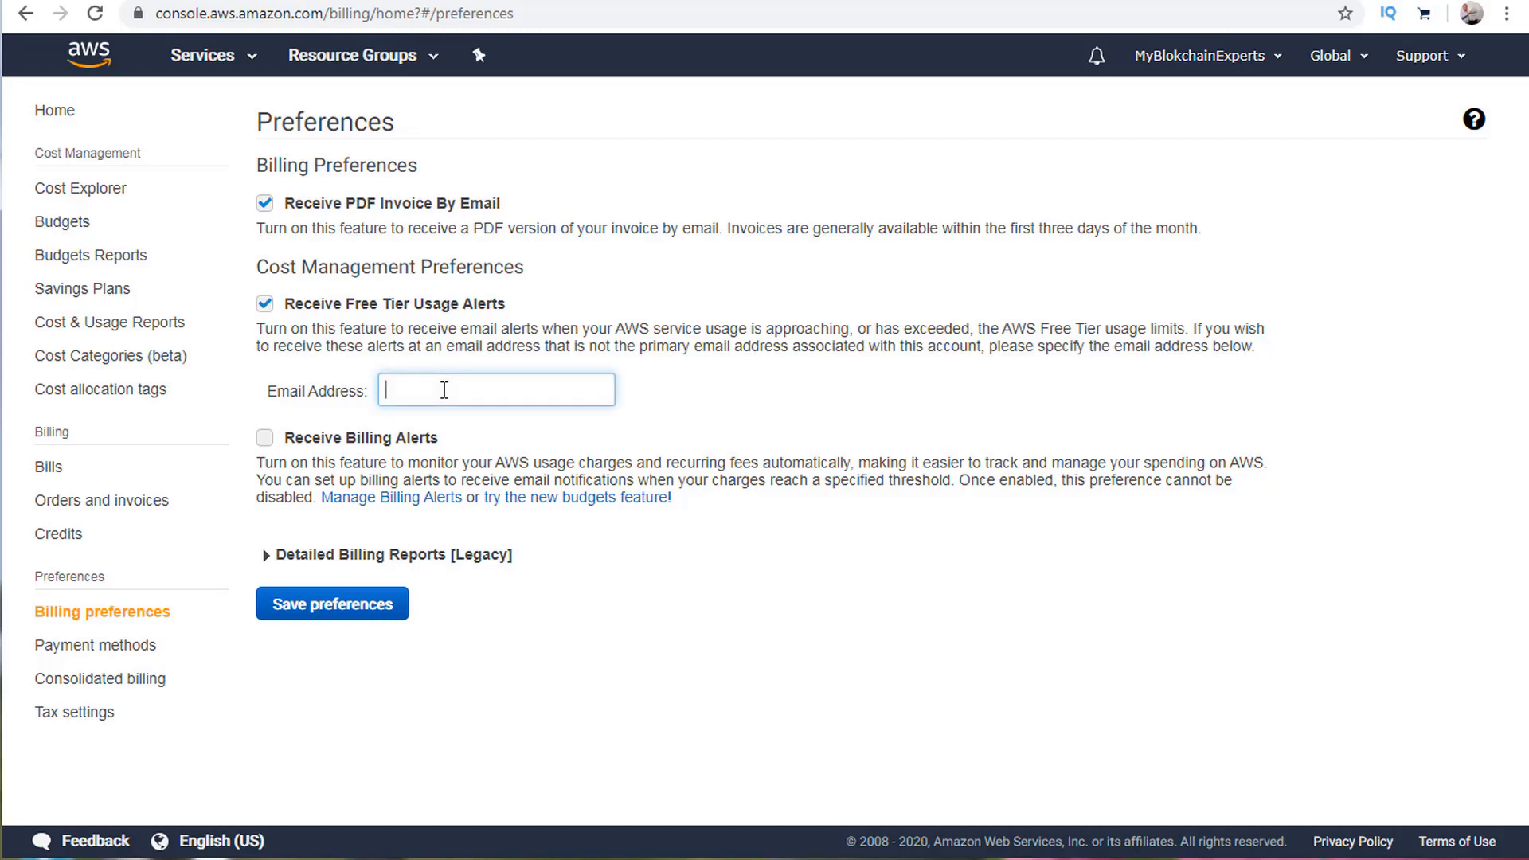
left_click(265, 437)
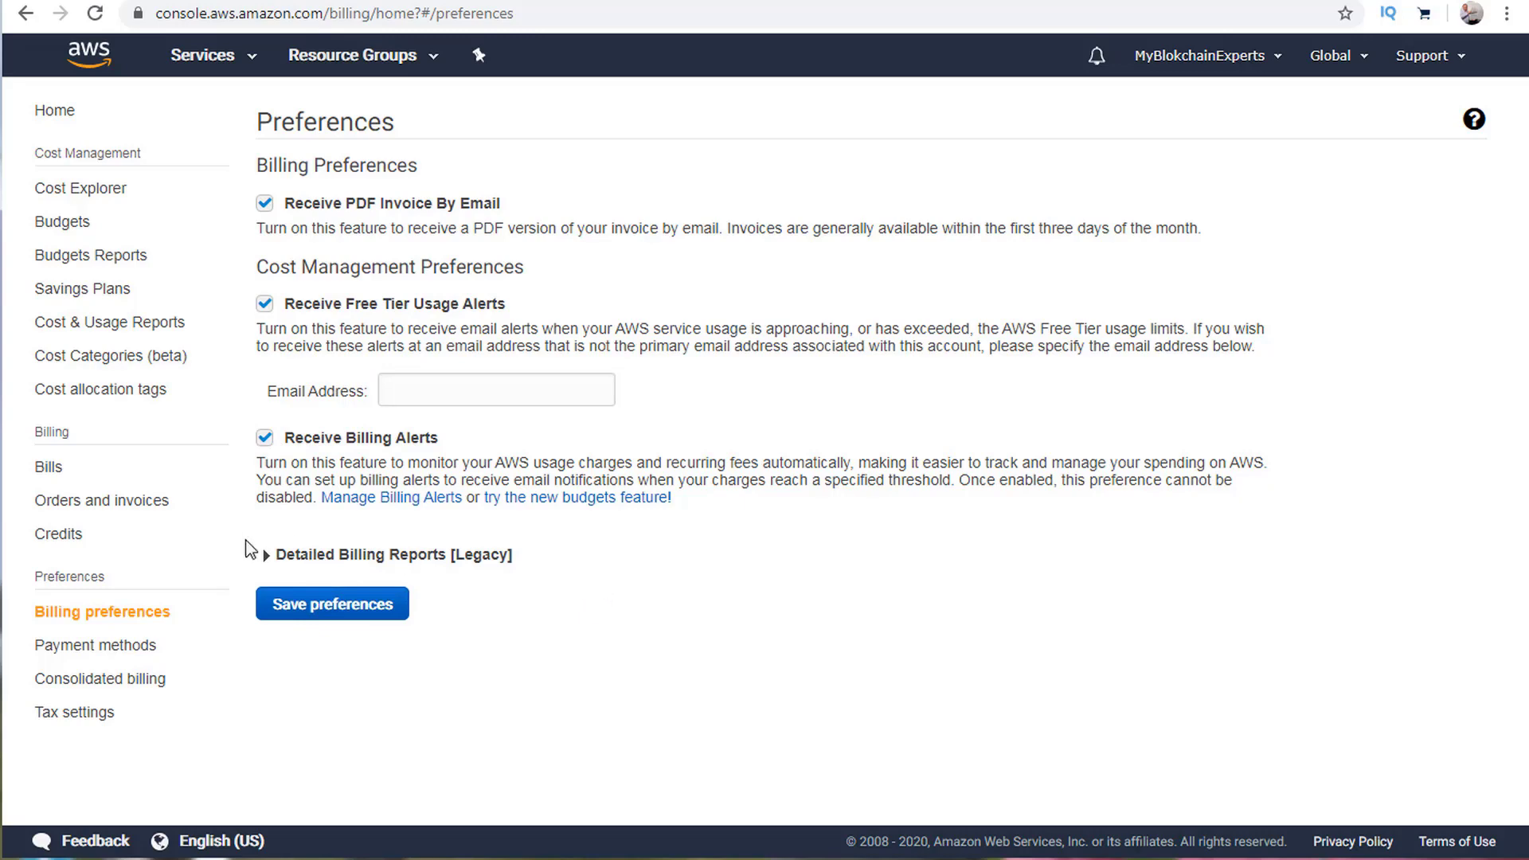
left_click(267, 555)
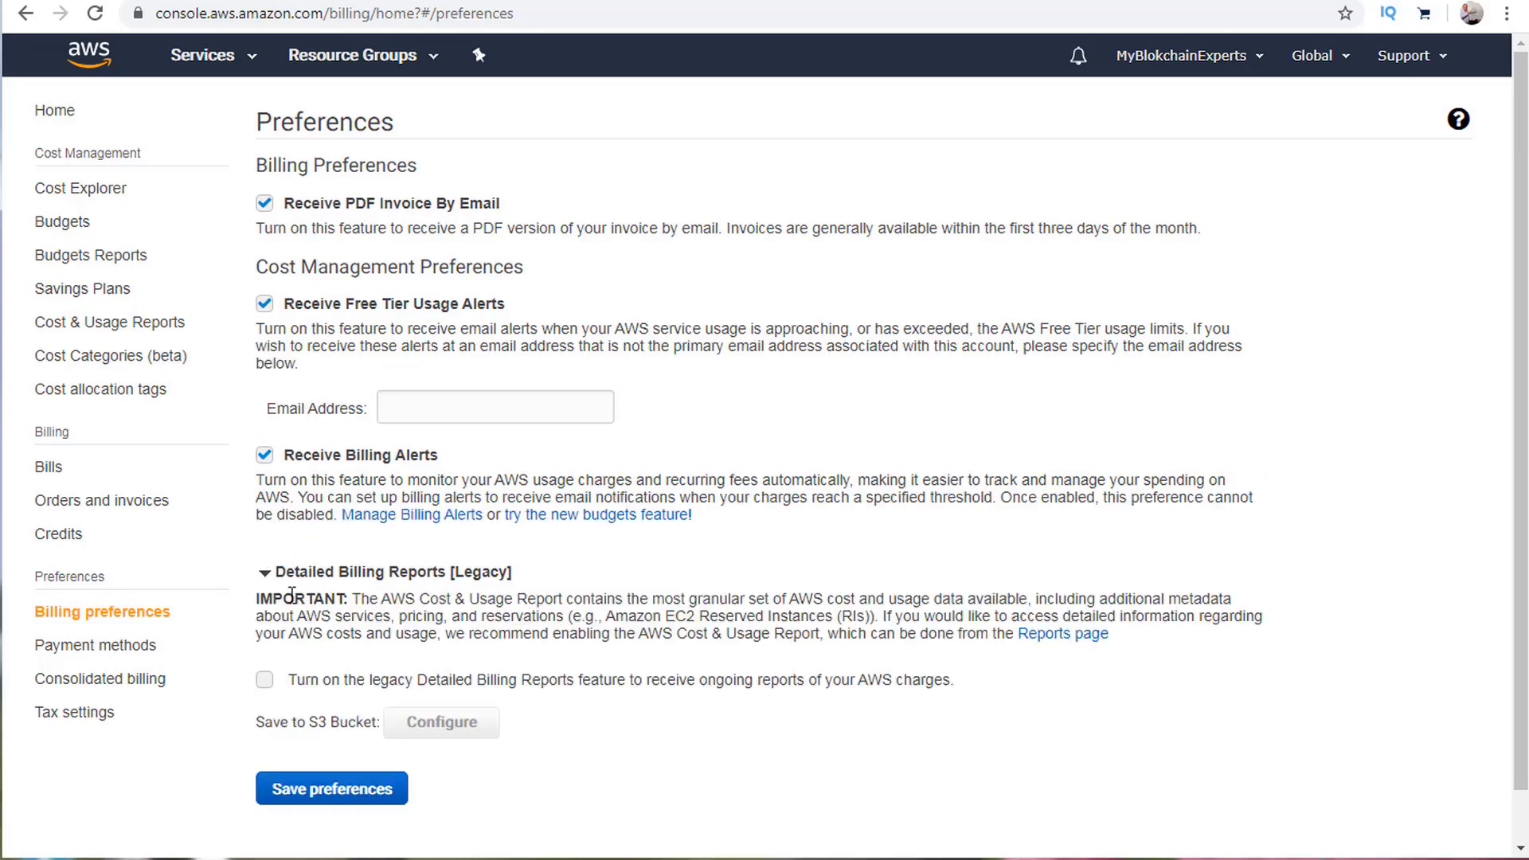
left_click(266, 573)
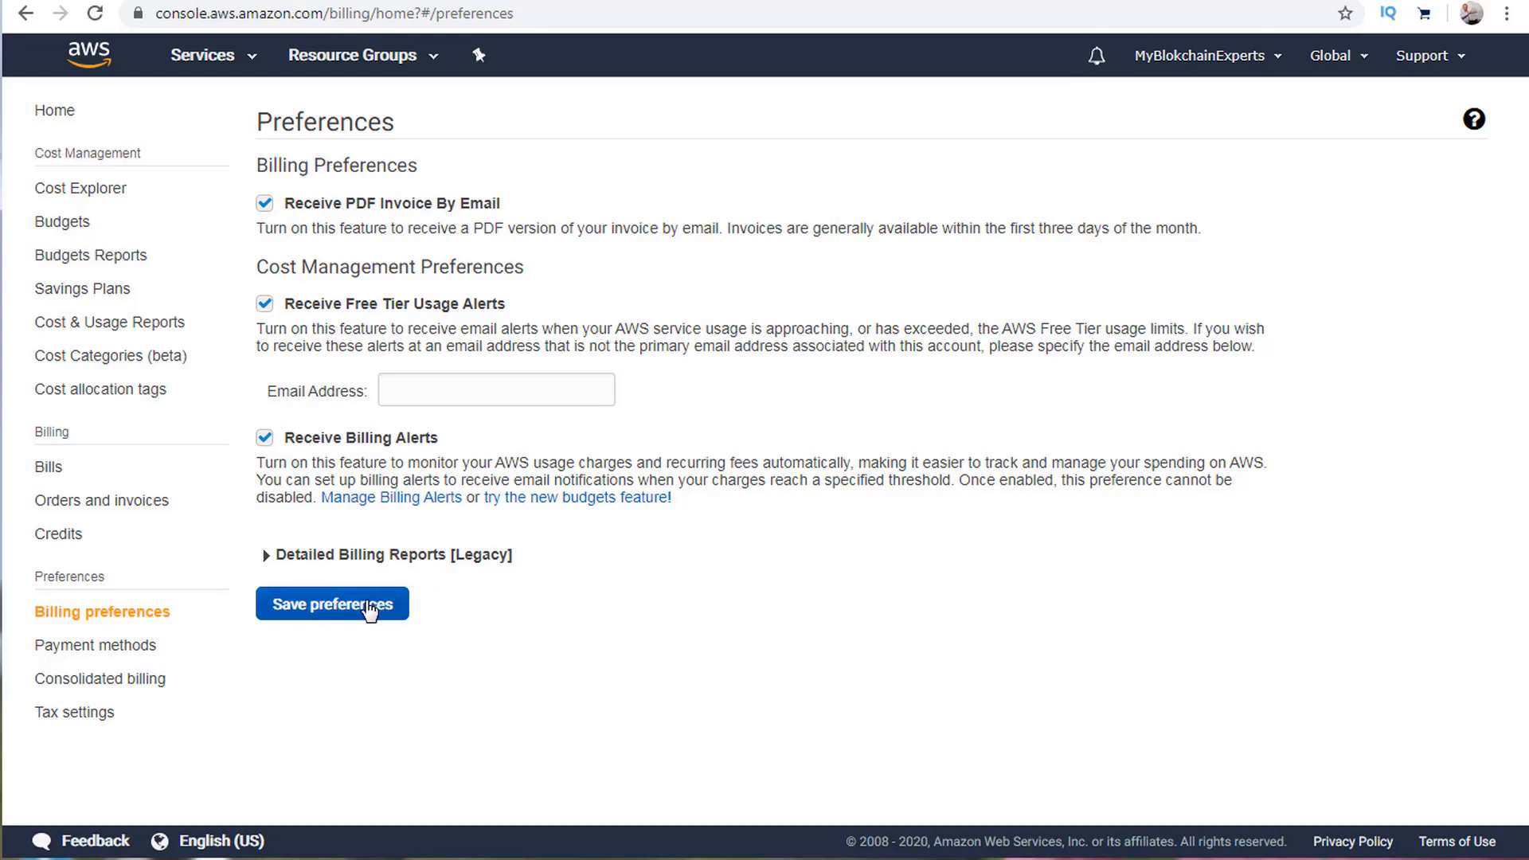
Read the Consolidated billing notice about AWS Organizations, then go to the Bills page.
left_click(94, 683)
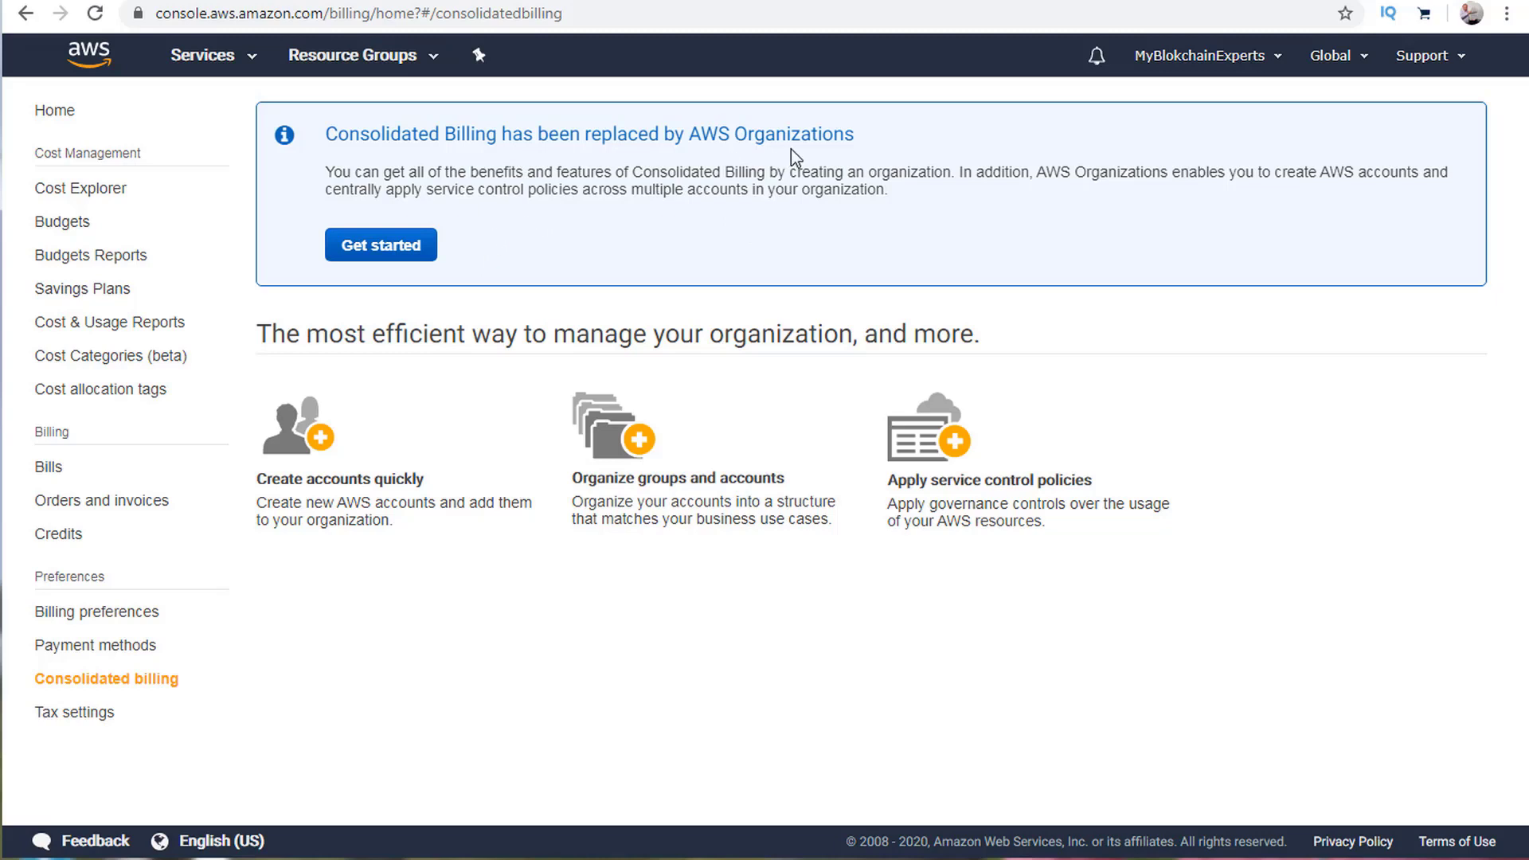
left_click_drag(878, 136, 664, 136)
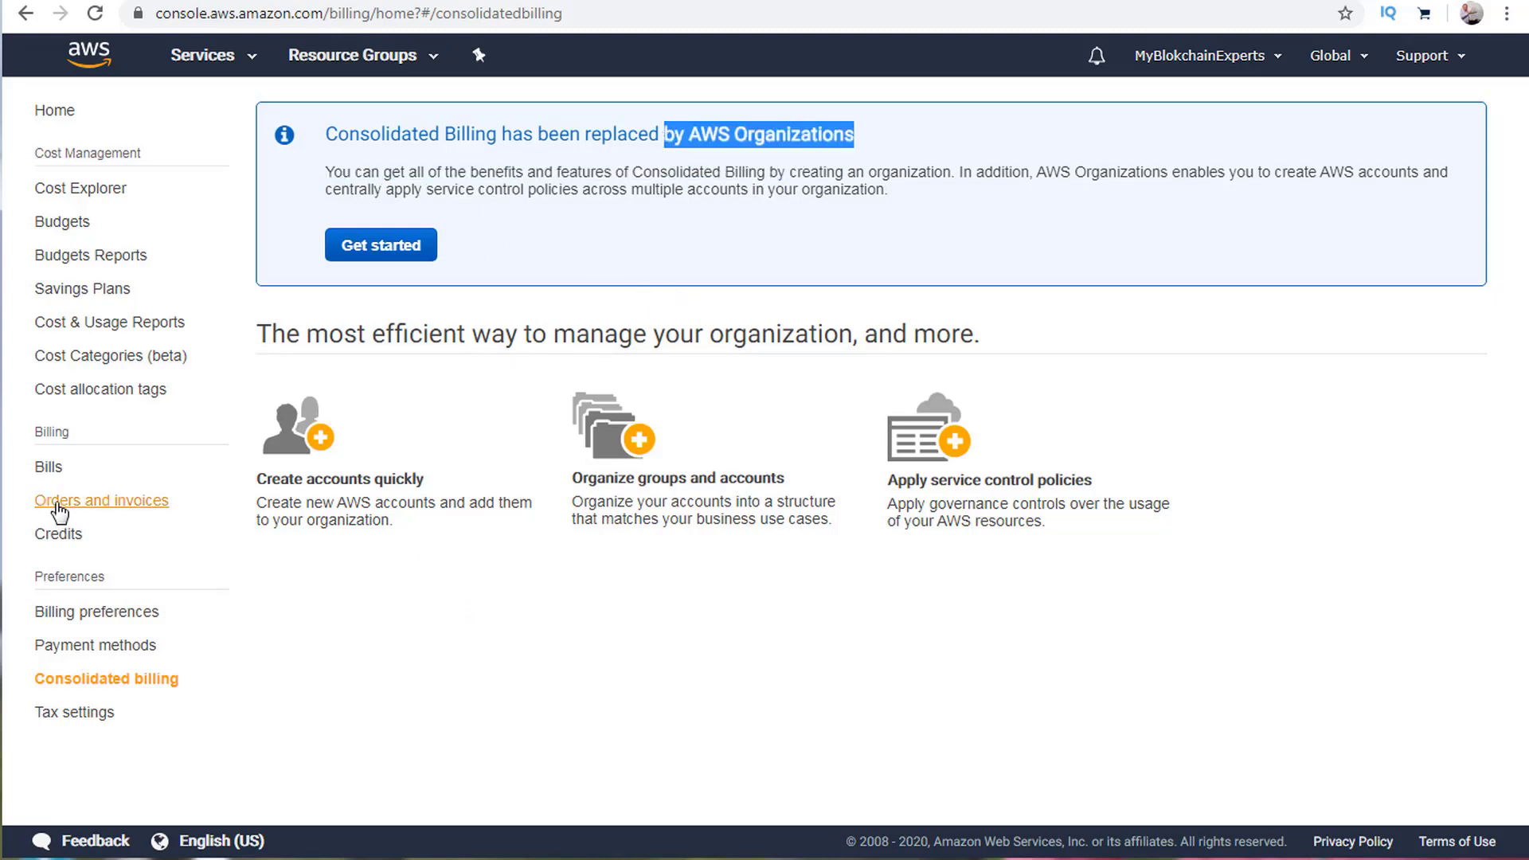
left_click(48, 467)
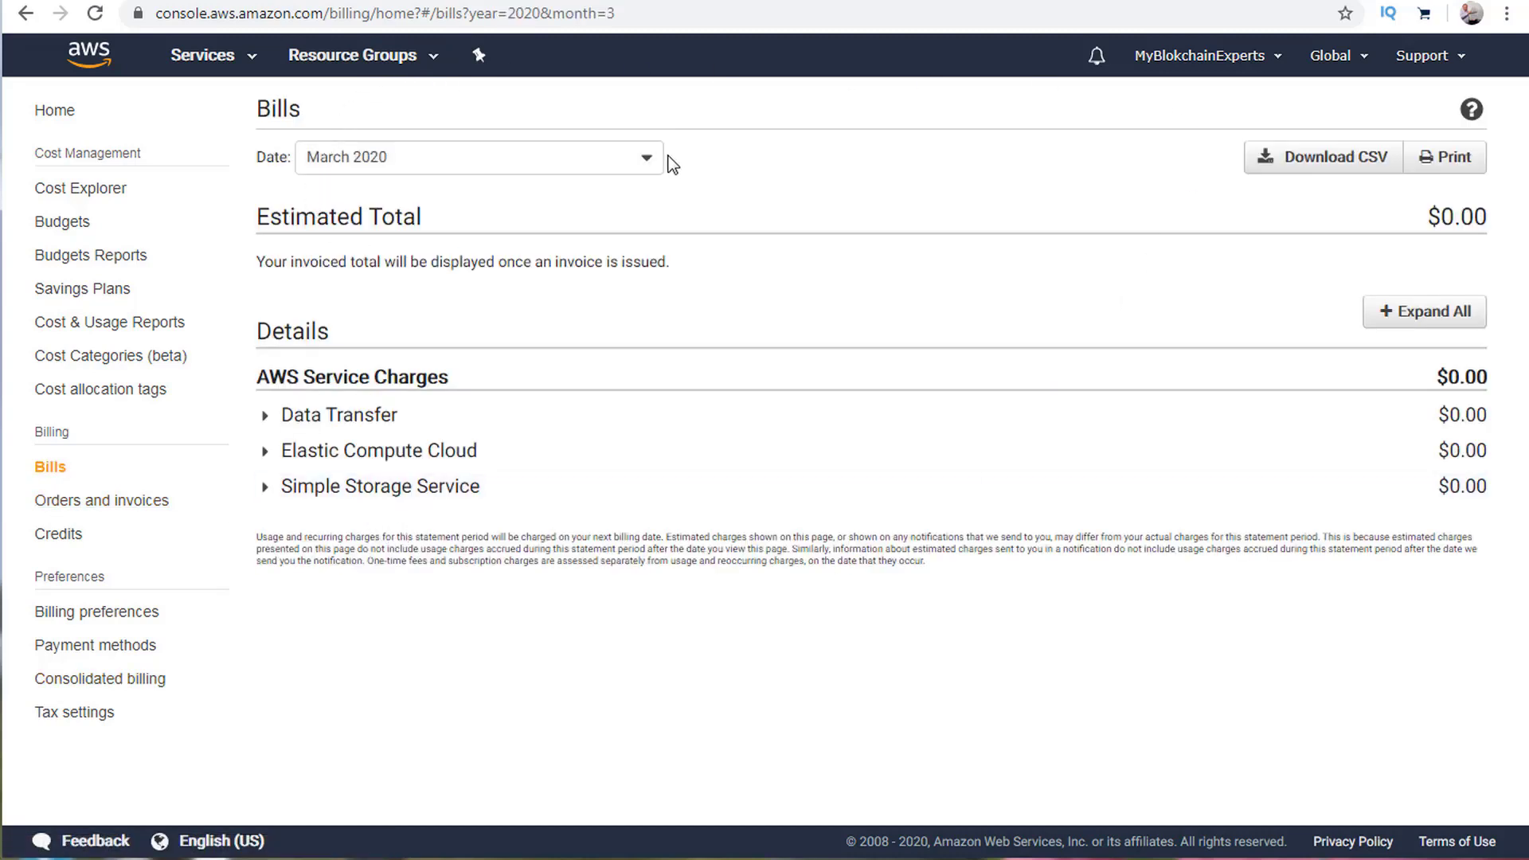
left_click(618, 157)
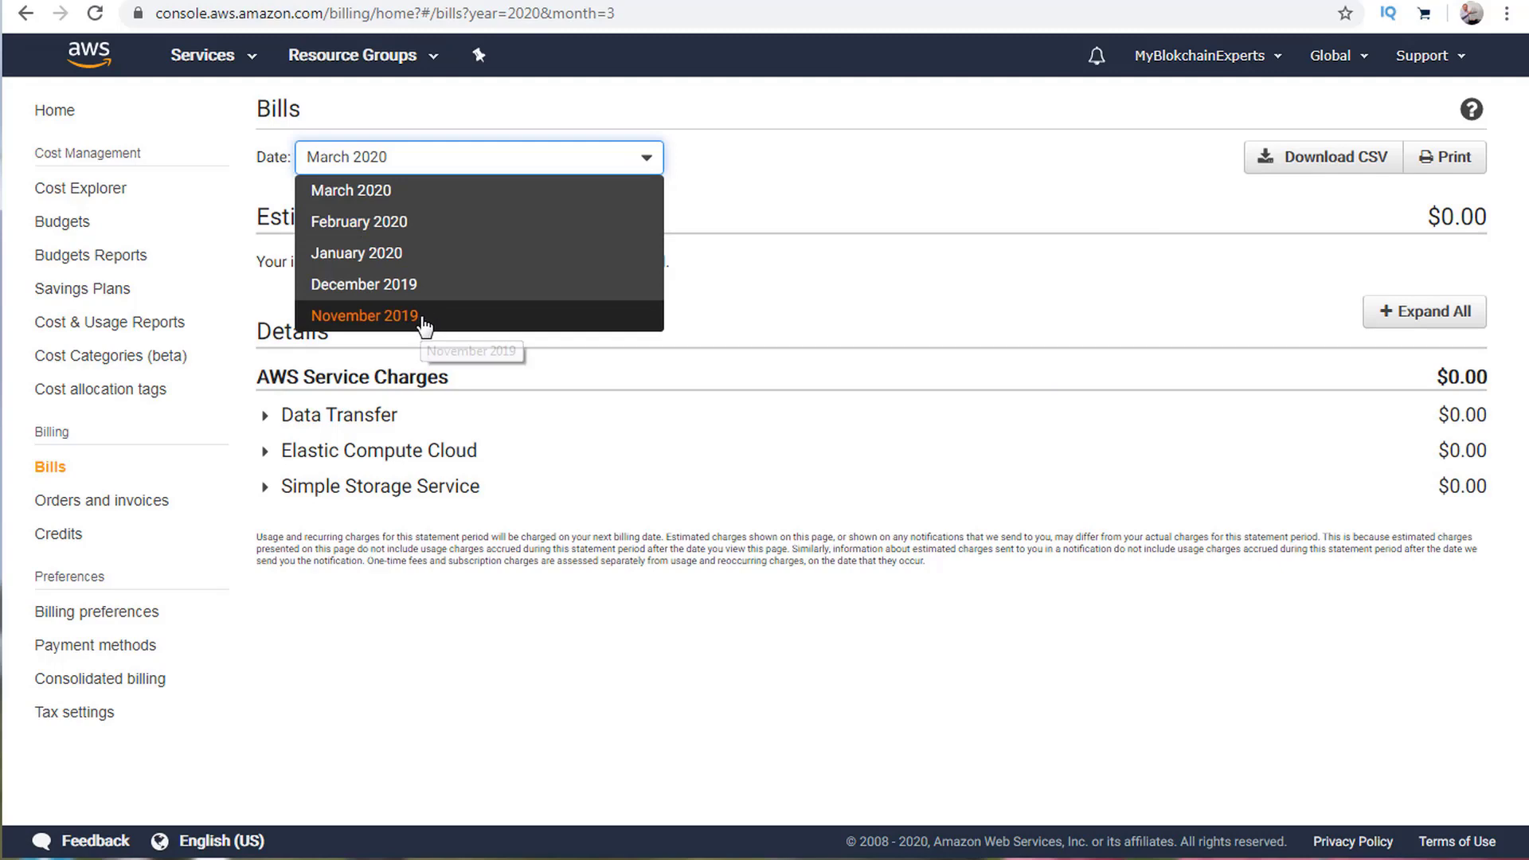
left_click(424, 320)
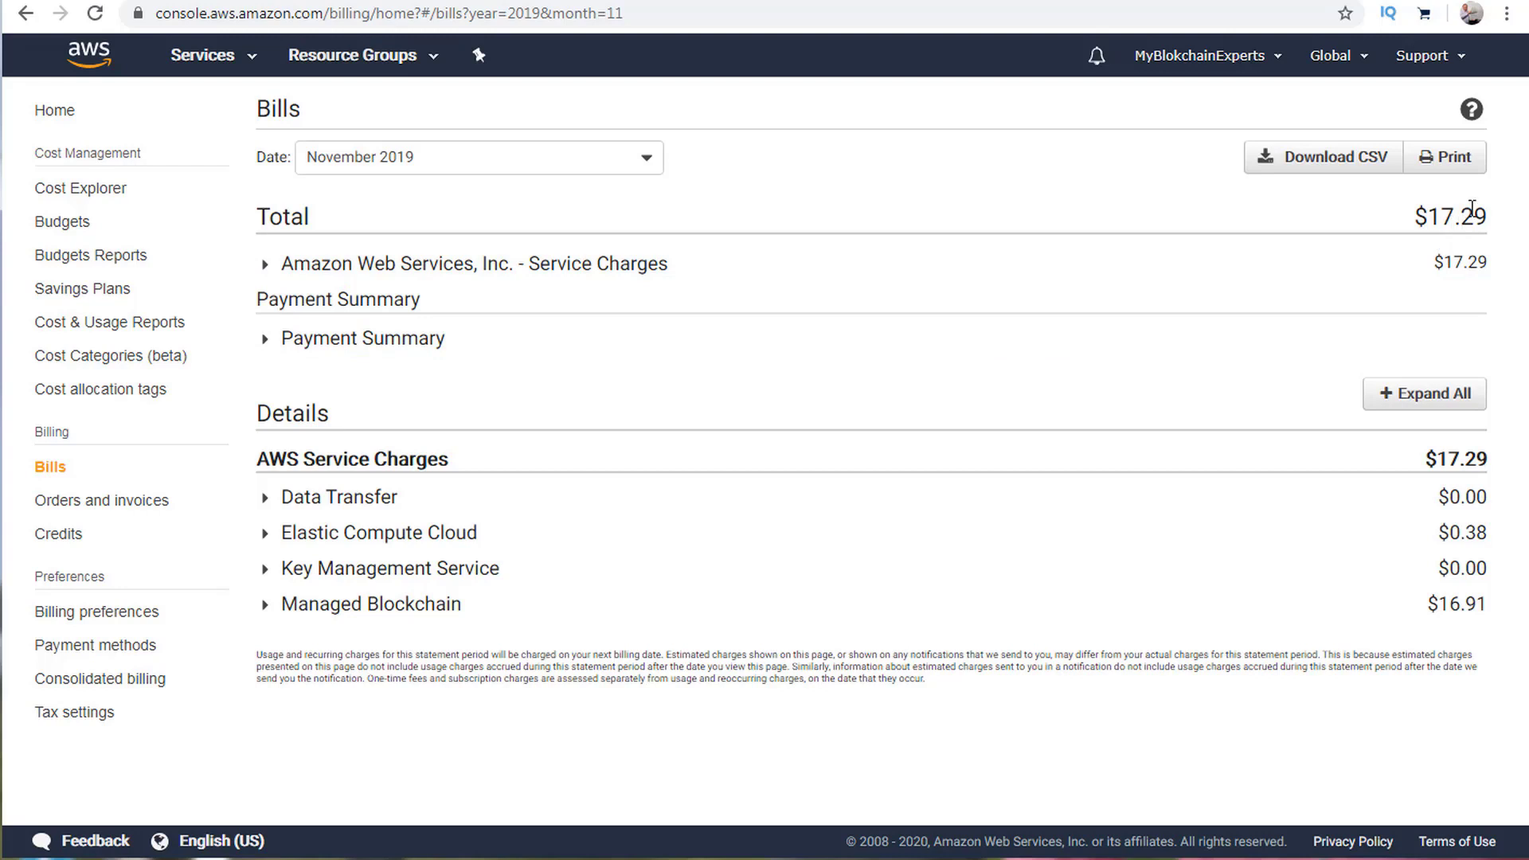
left_click(633, 163)
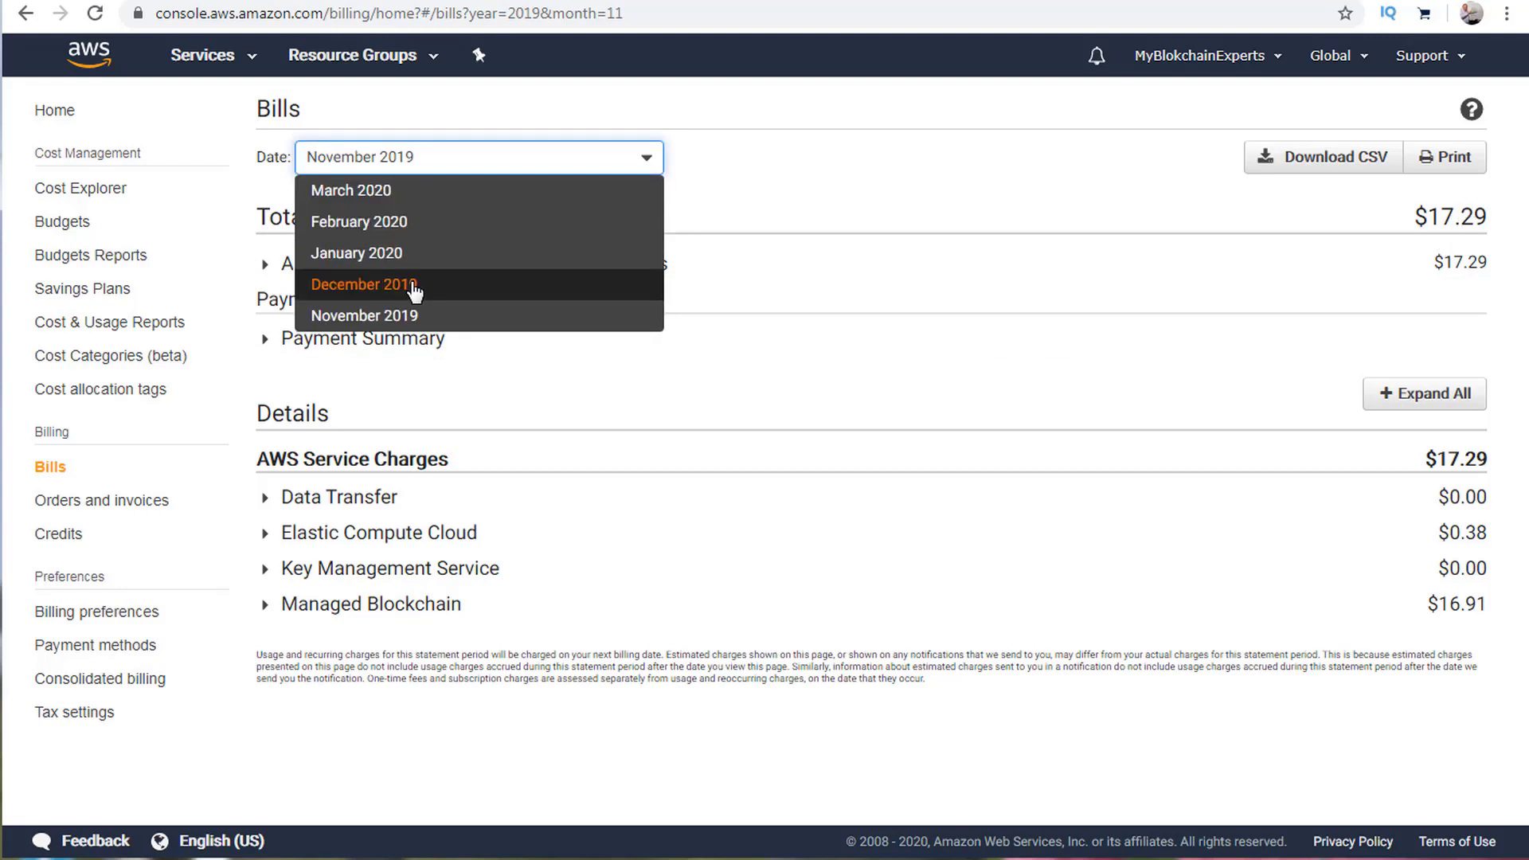
left_click(415, 285)
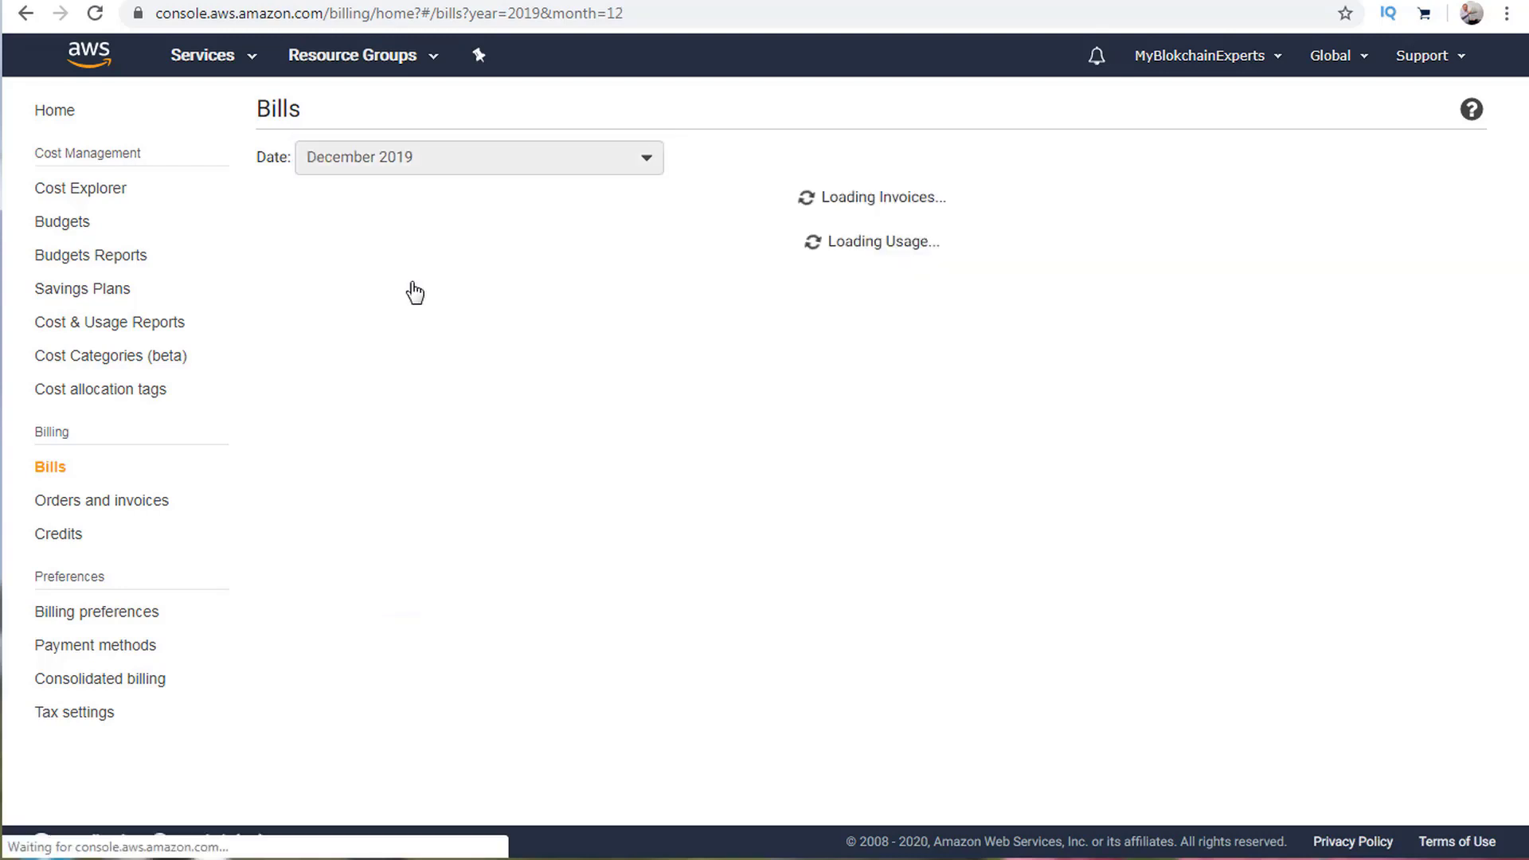
left_click(476, 162)
left_click(427, 247)
left_click(539, 165)
left_click(474, 191)
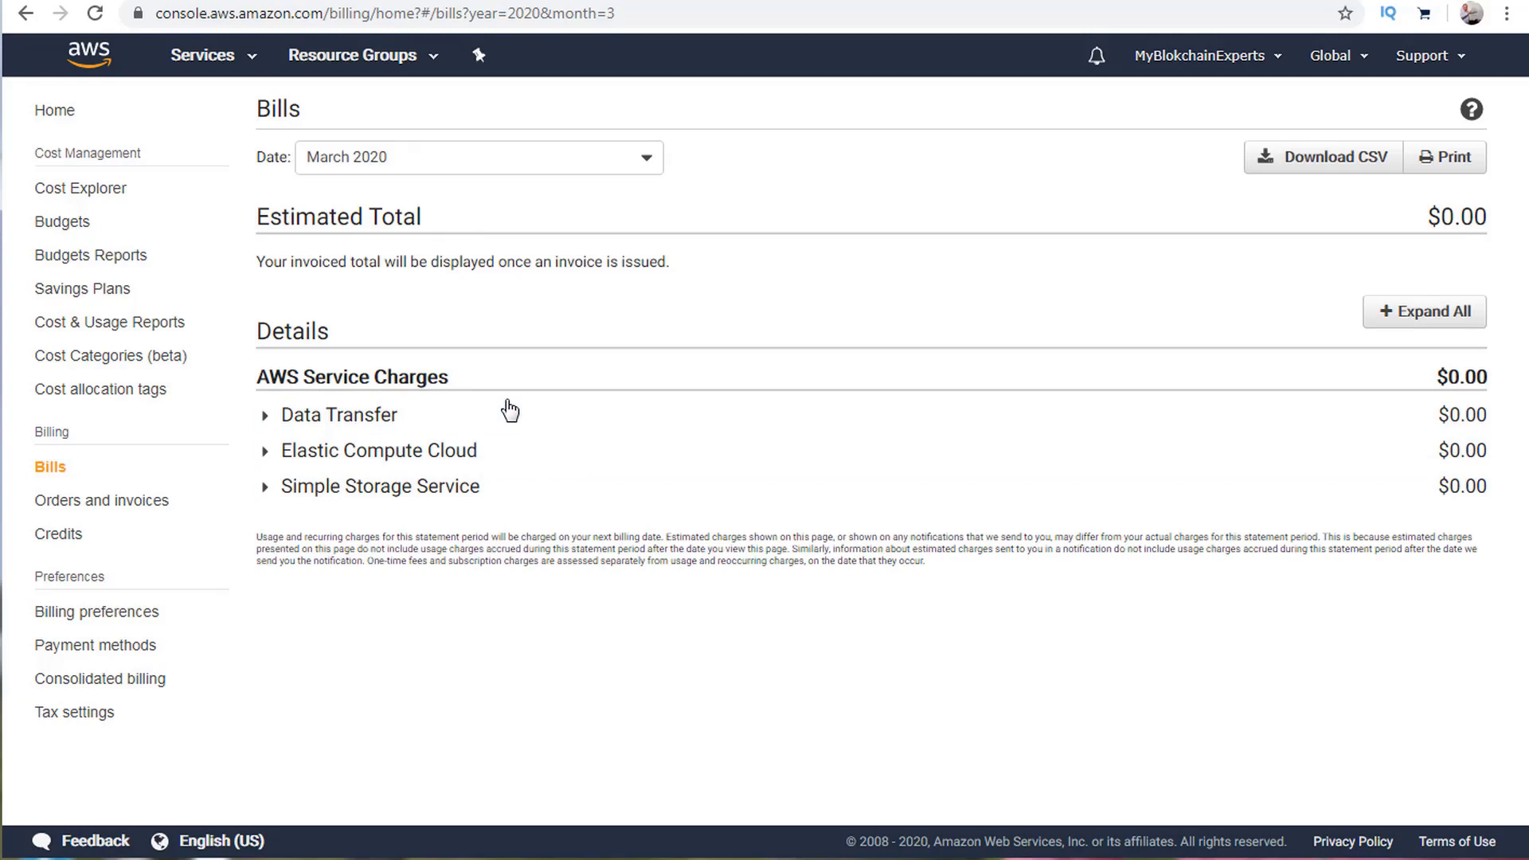
Try downloading the monthly bill as CSV, then close the dialog and error banner.
left_click(1351, 164)
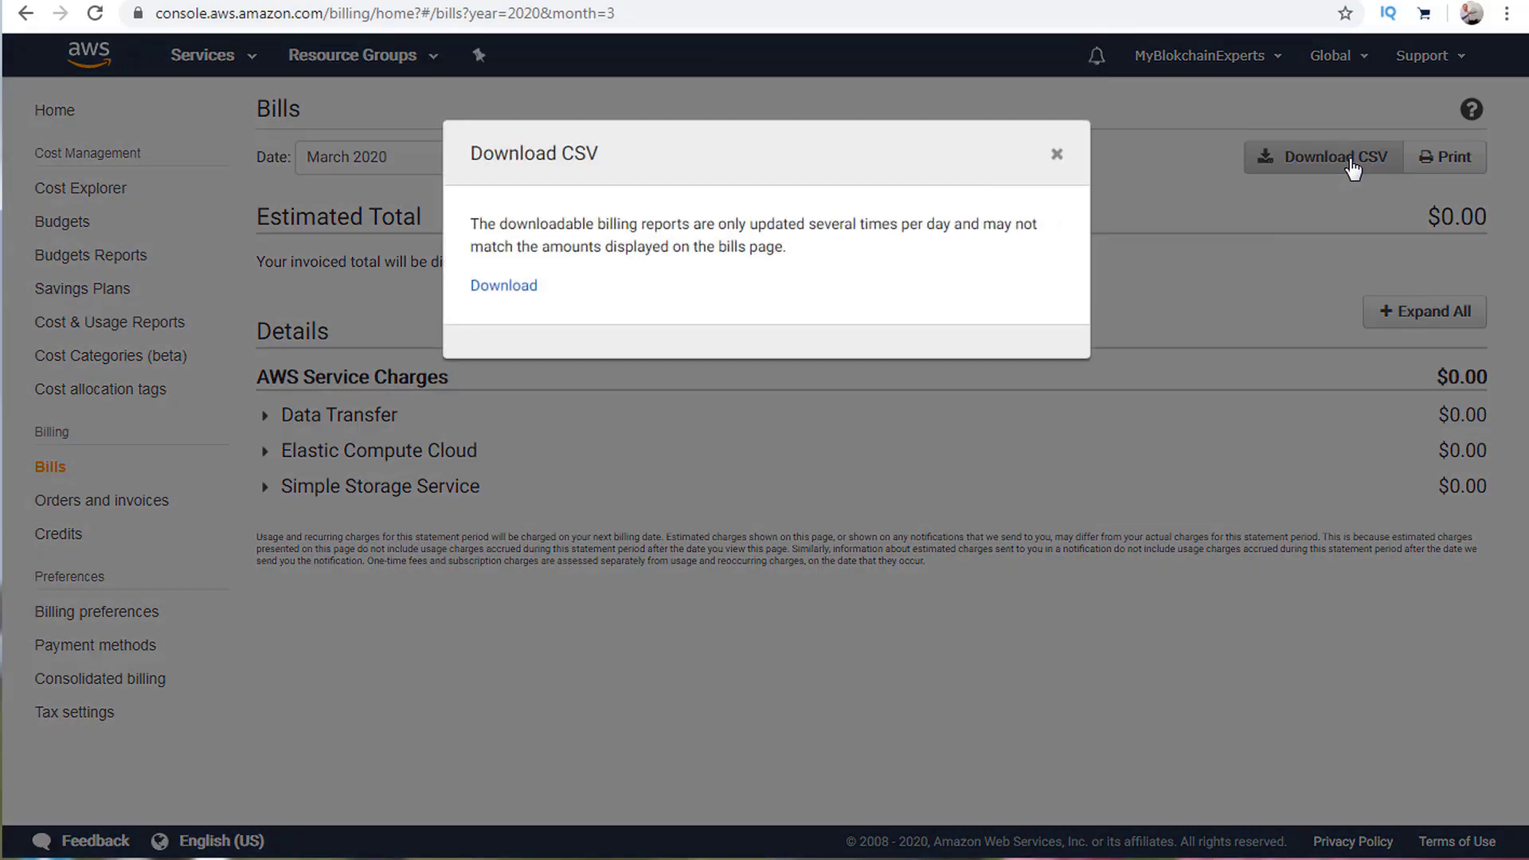
left_click(504, 287)
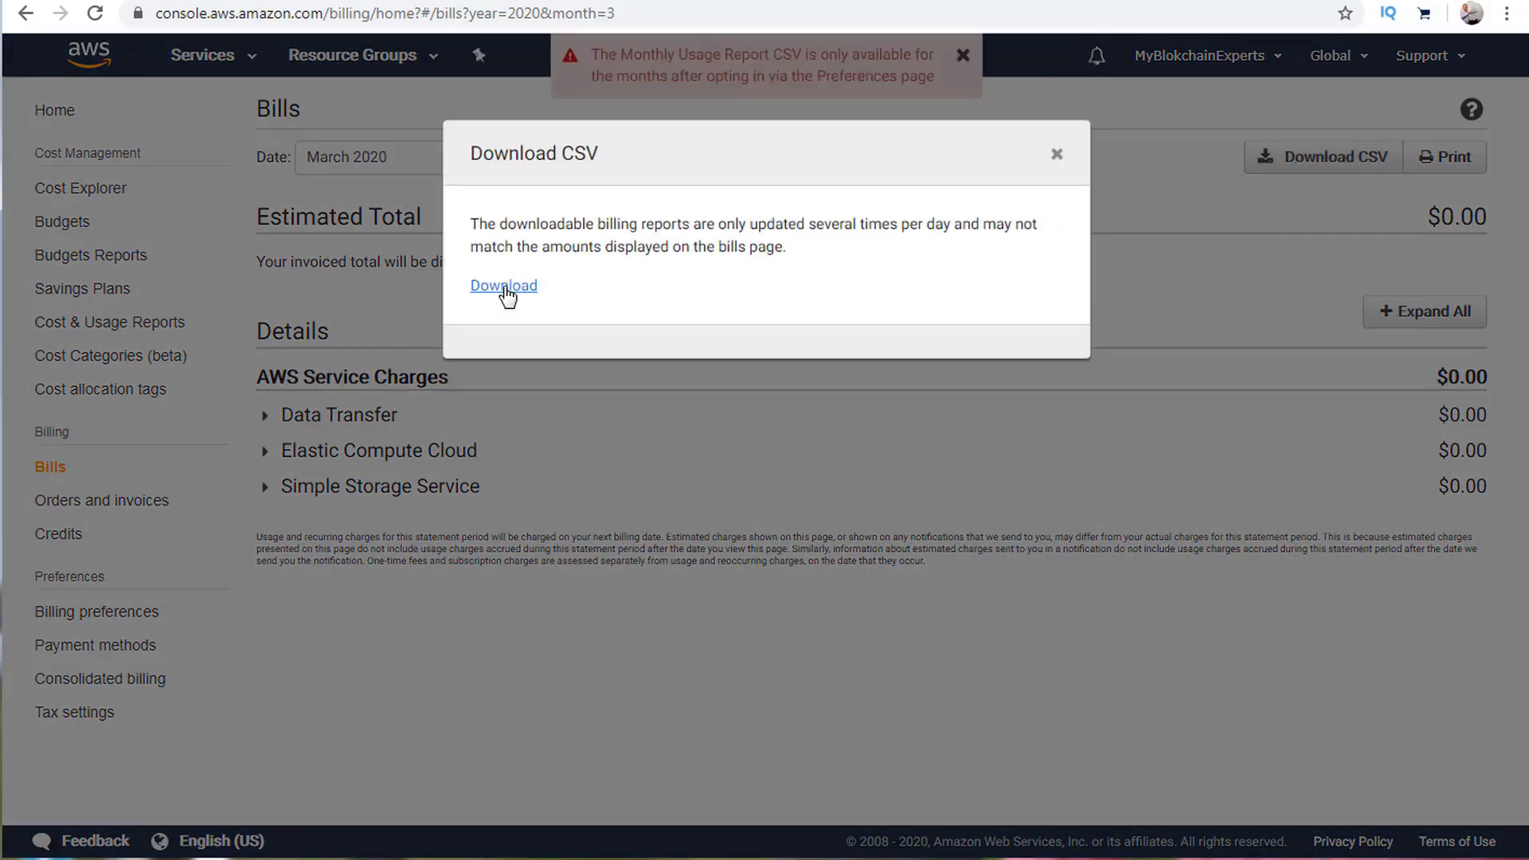
left_click(965, 59)
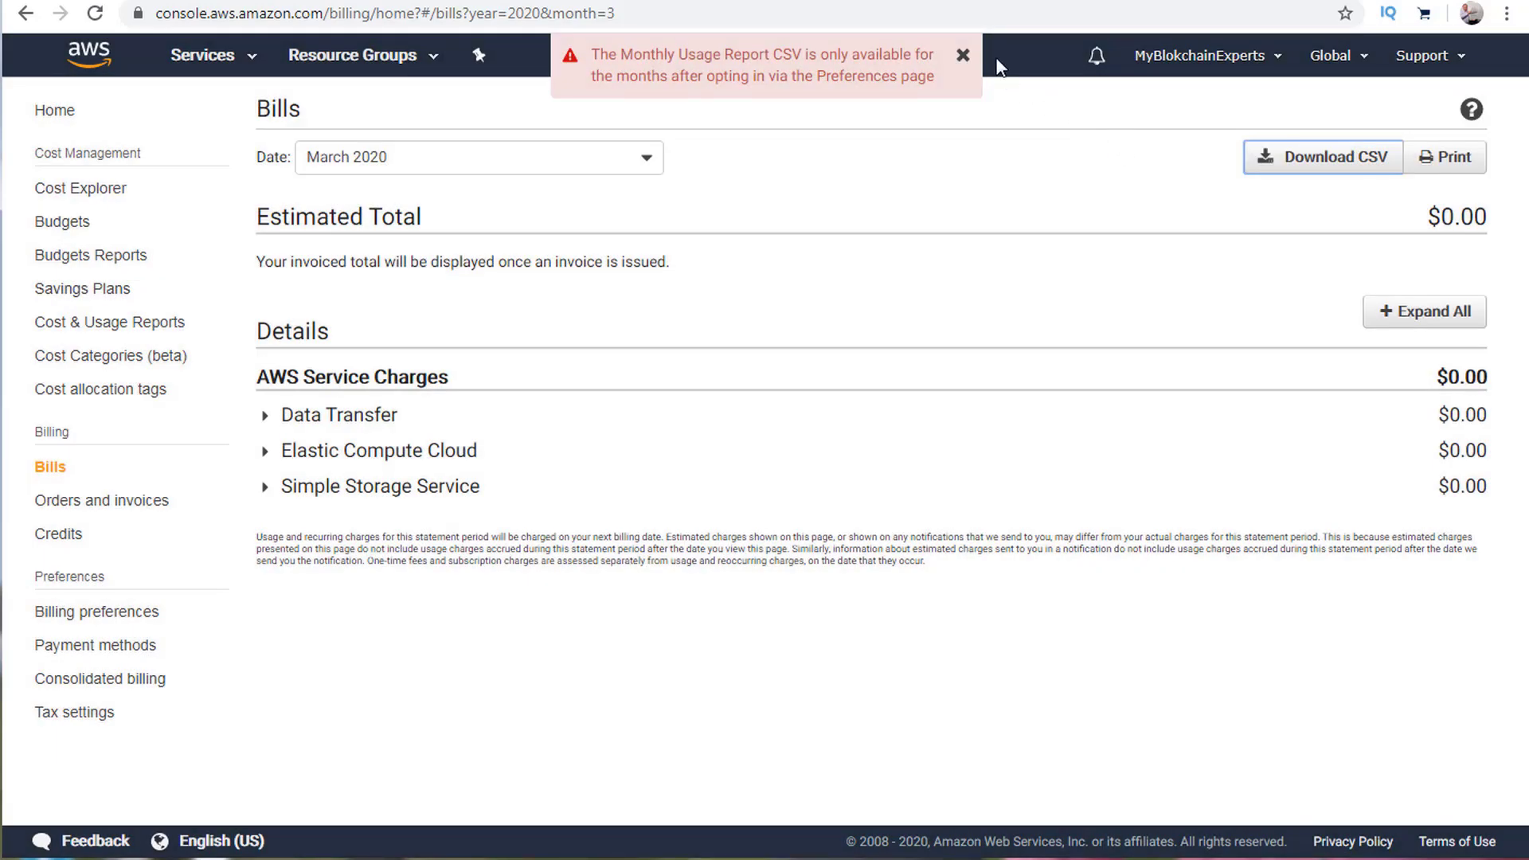
left_click(964, 57)
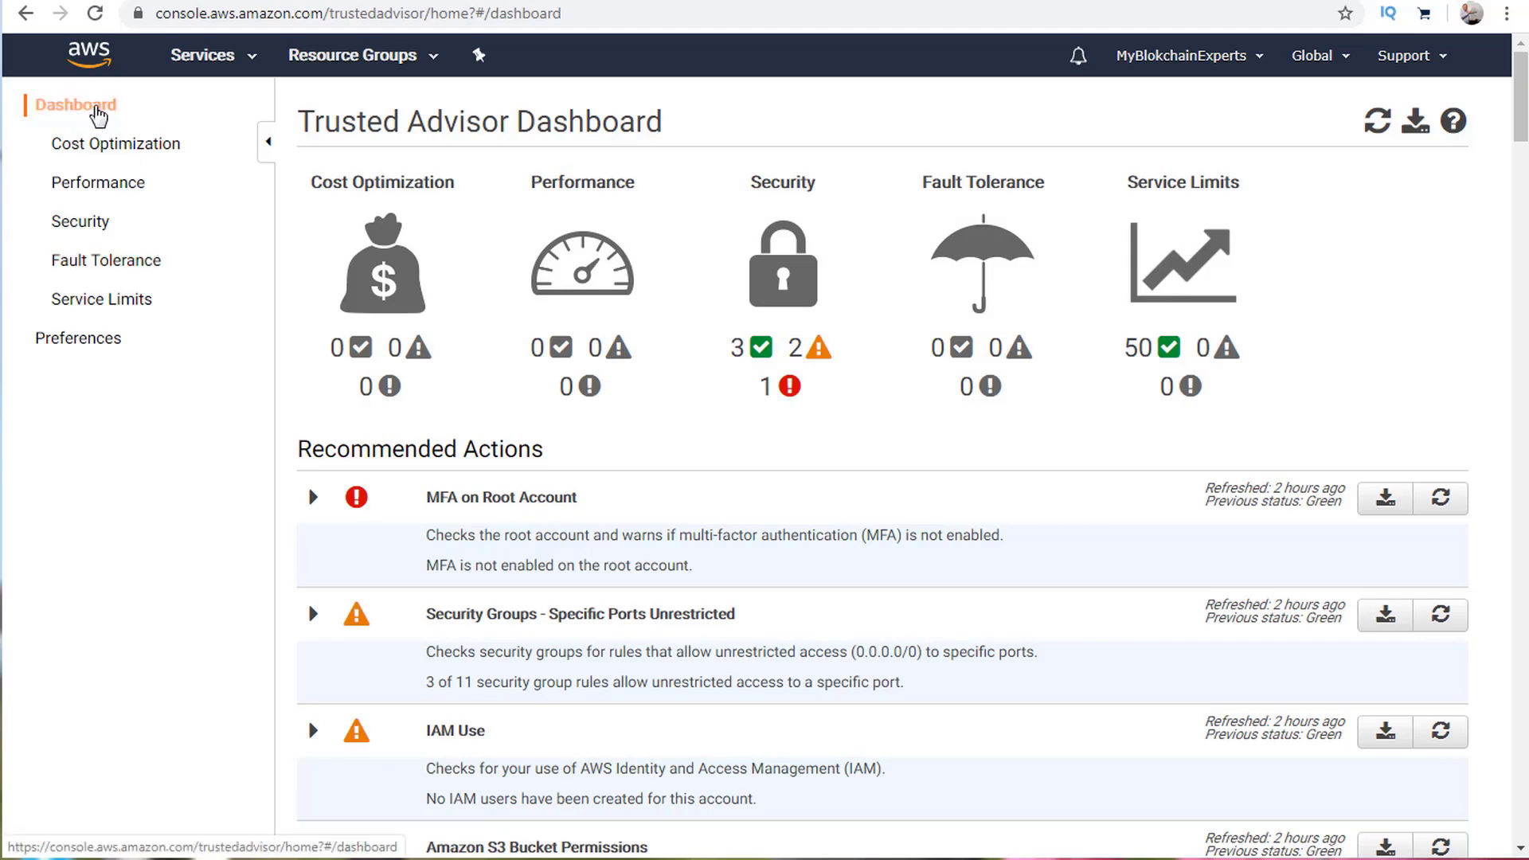
Review Trusted Advisor Preferences: service-linked role, weekly email recipients and English language.
left_click(84, 341)
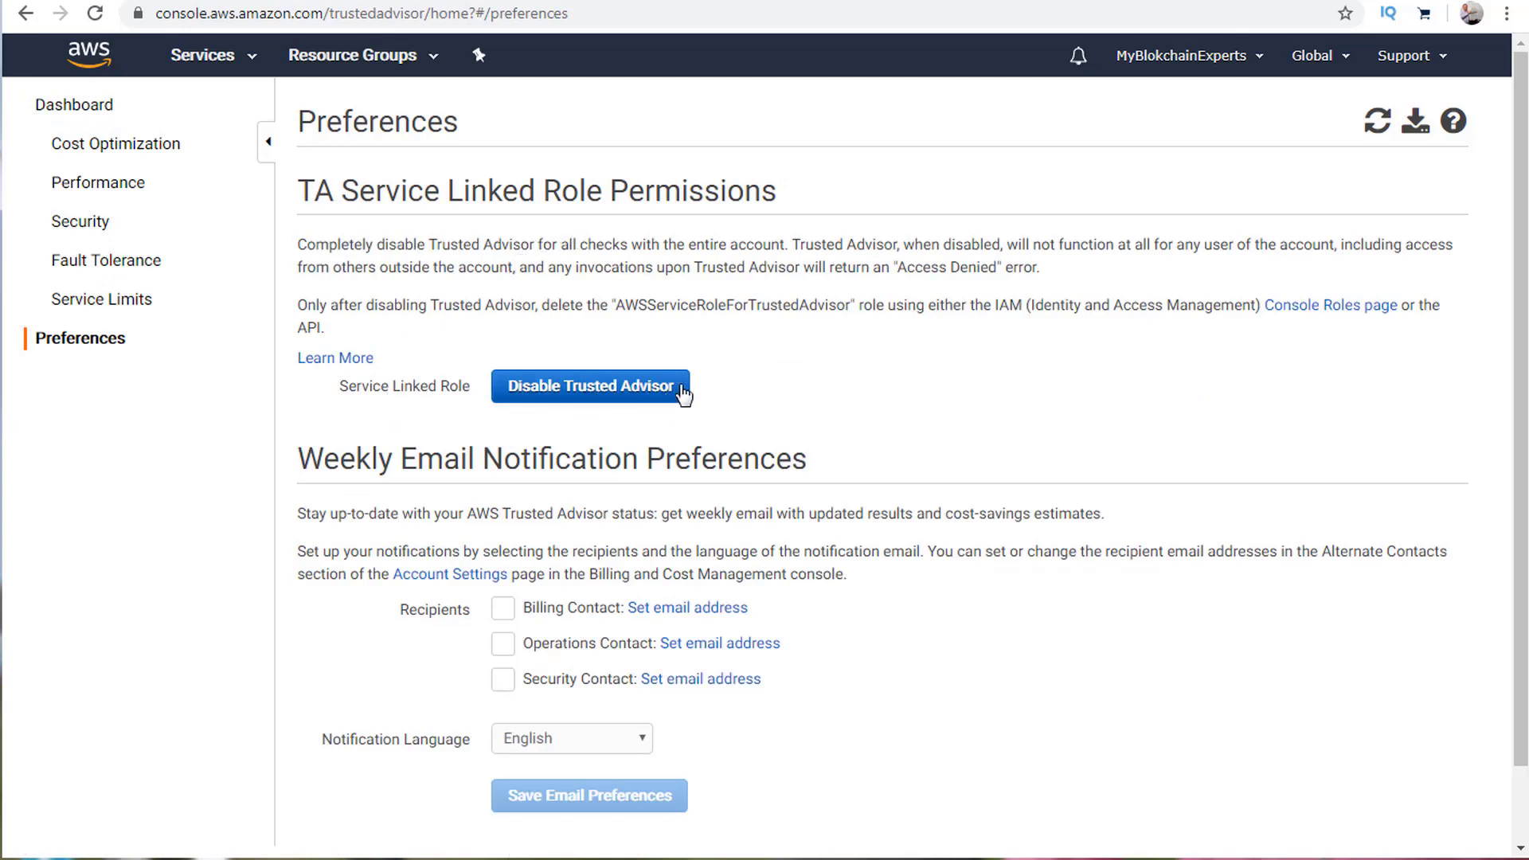
scroll(968, 342, "down", 2)
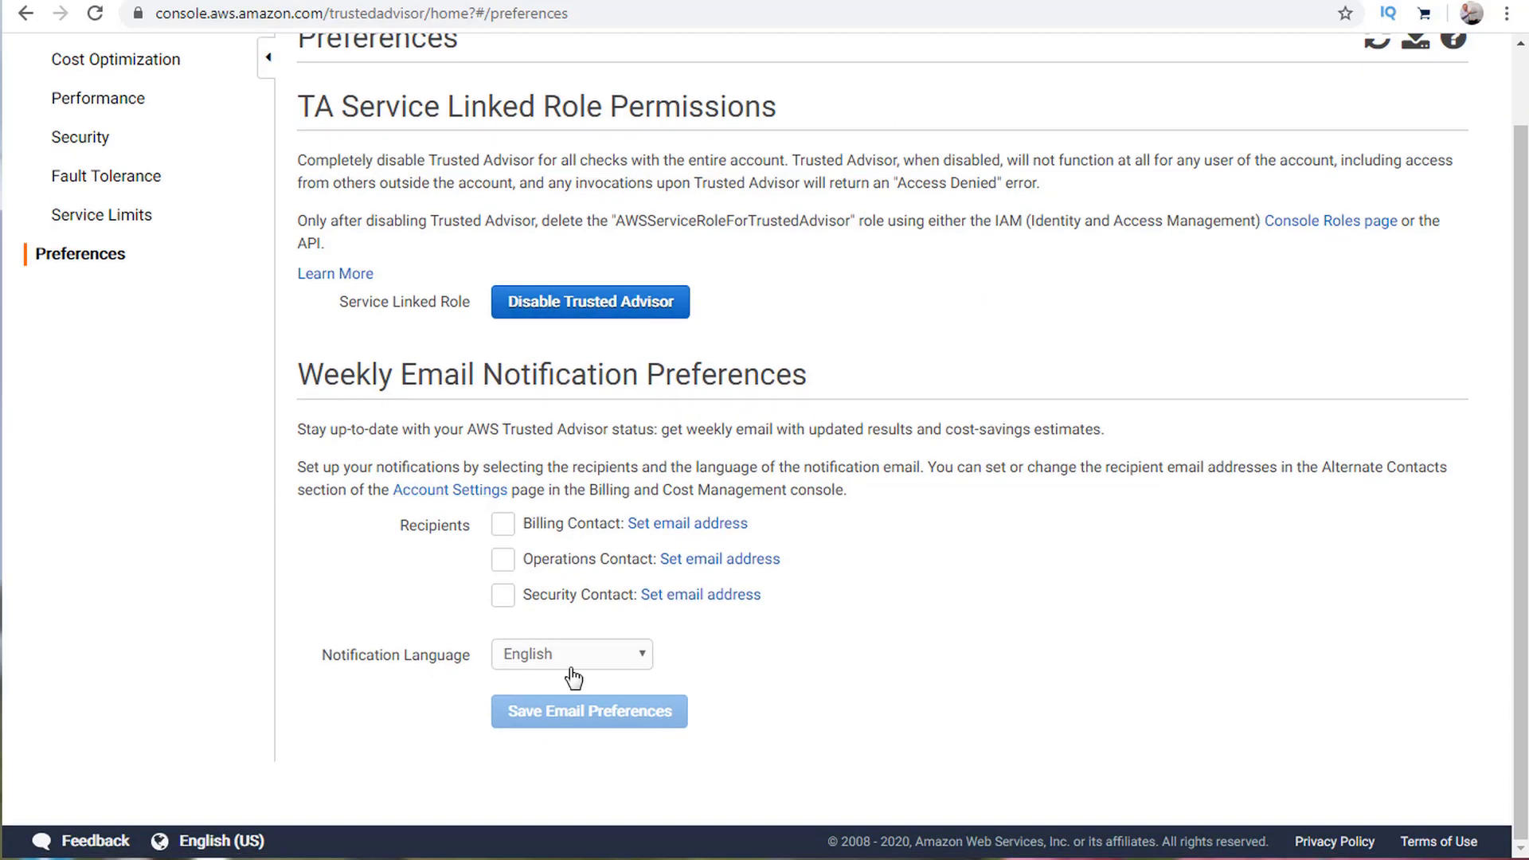
scroll(290, 503, "up", 2)
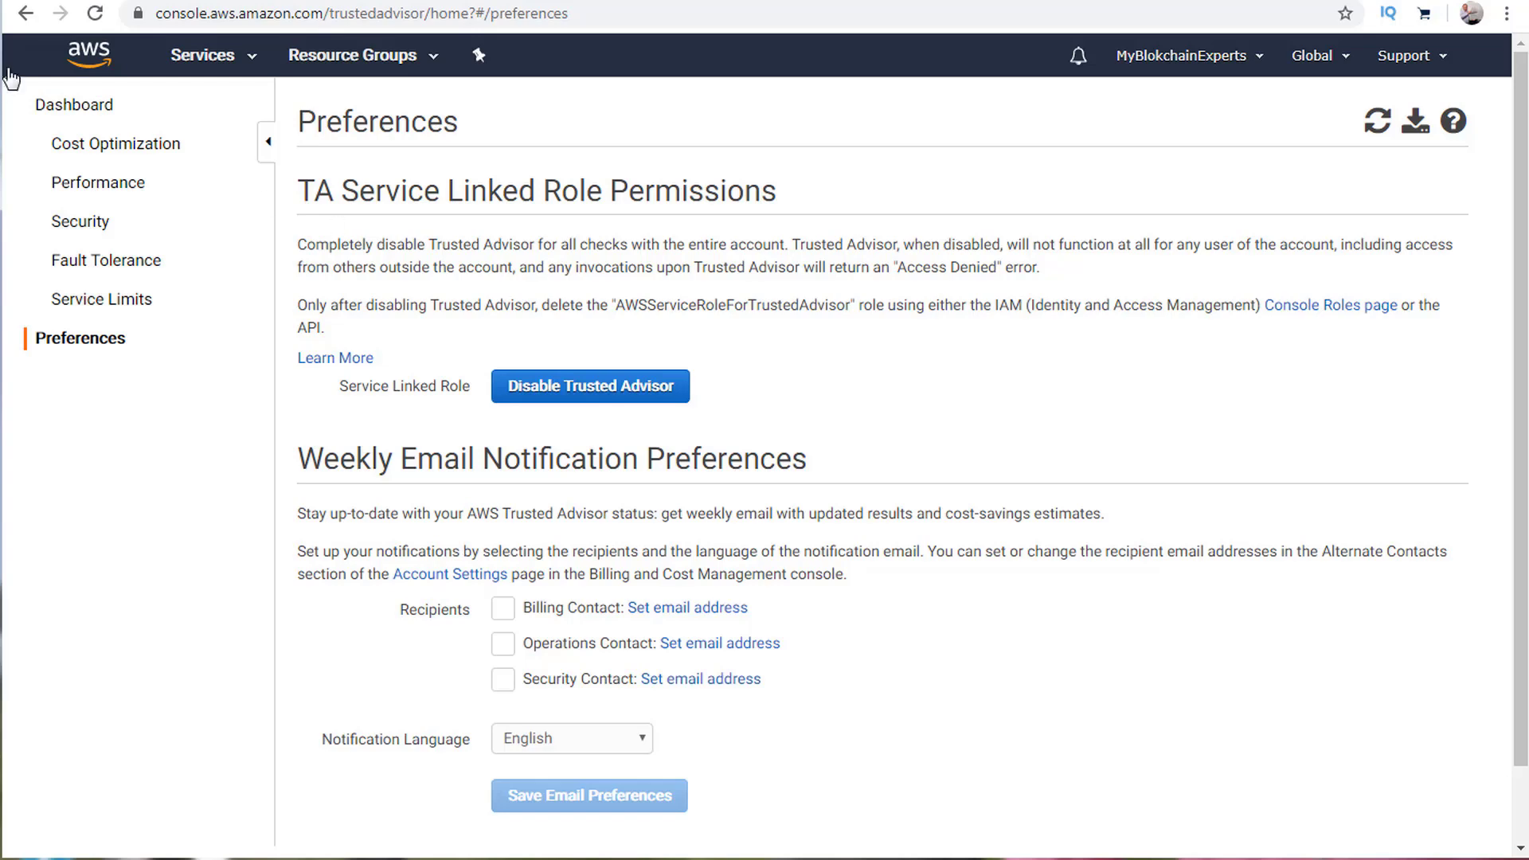
Review the Cost Optimization checks and the heading of their Support upgrade banner.
left_click(92, 147)
scroll(955, 358, "down", 3)
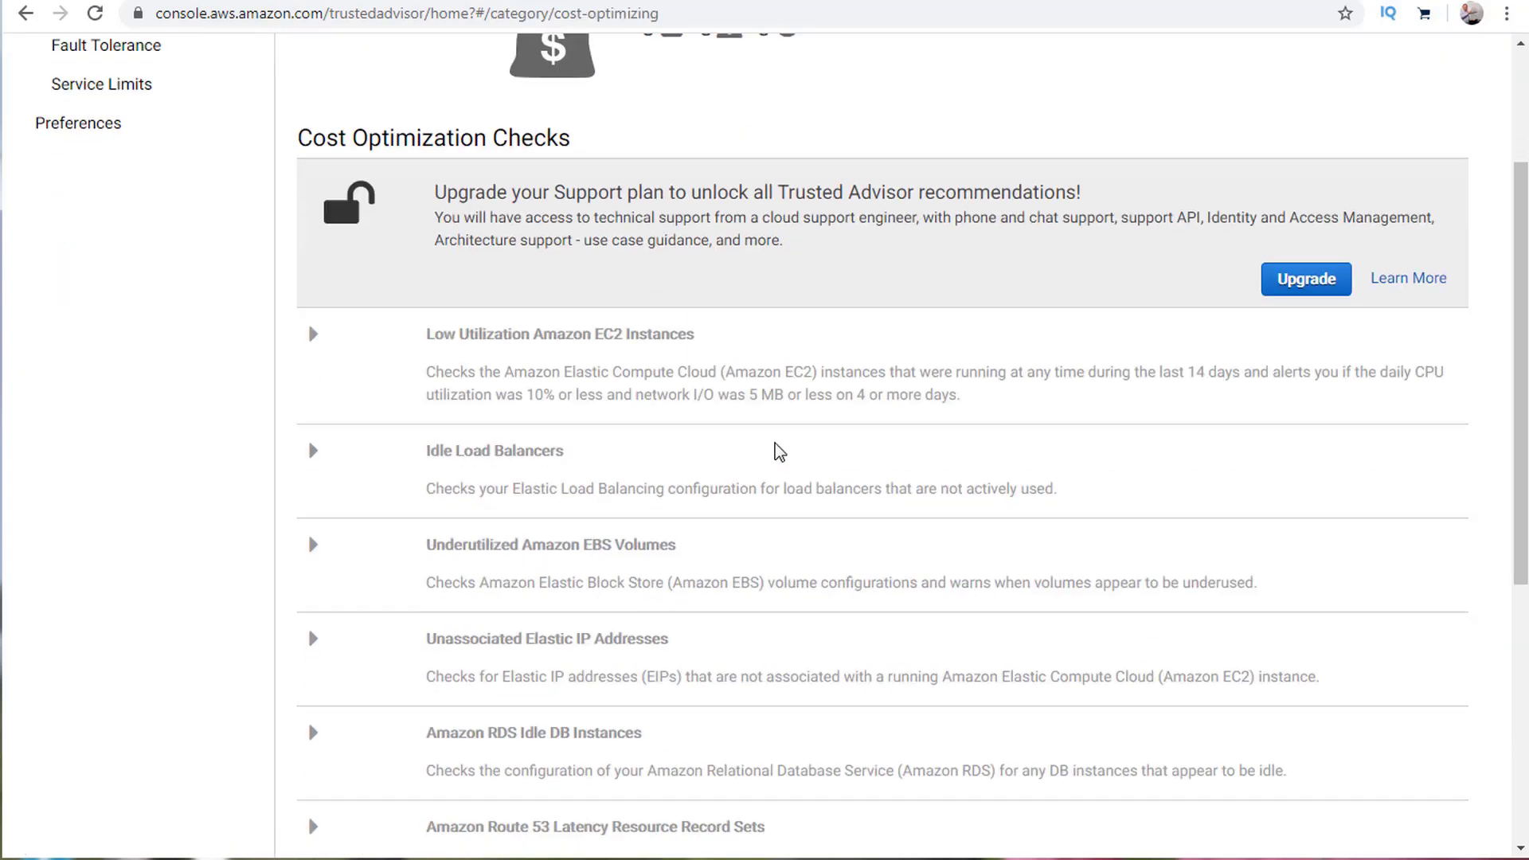
scroll(664, 396, "up", 3)
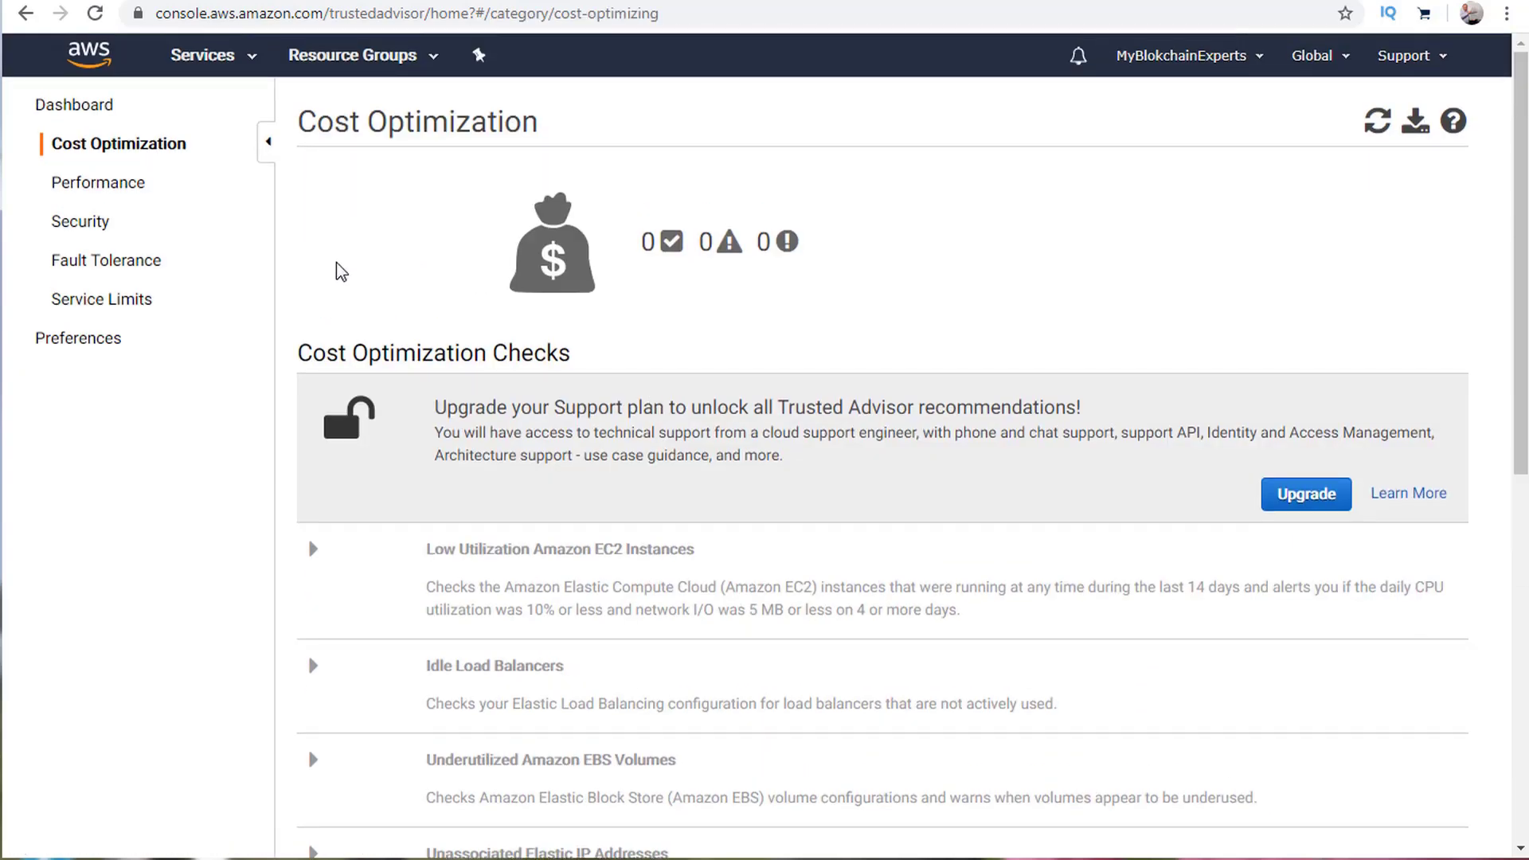
scroll(800, 531, "down", 5)
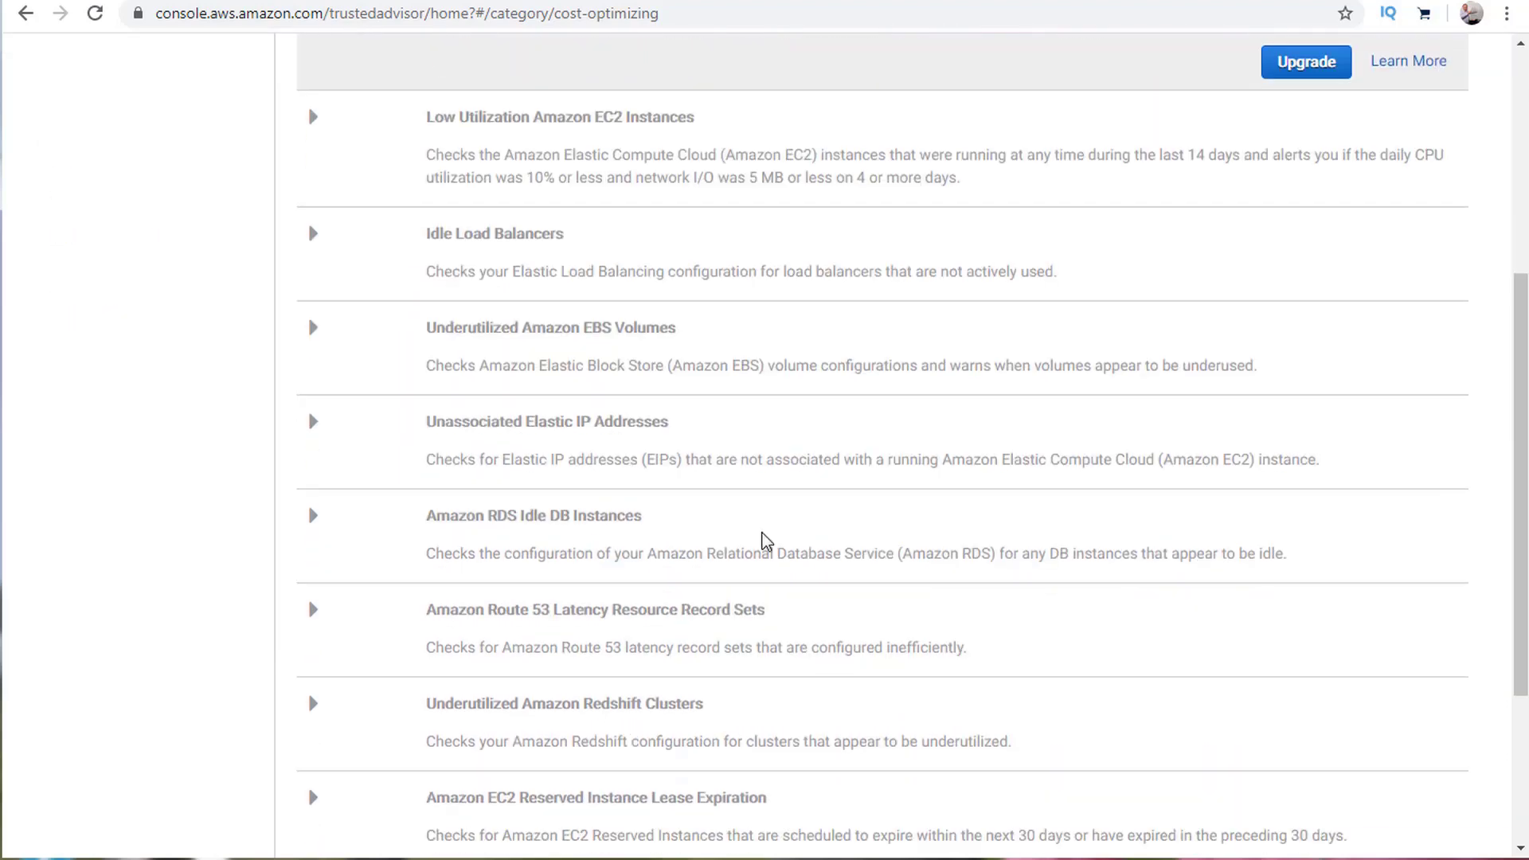
scroll(765, 545, "down", 3)
scroll(764, 545, "up", 8)
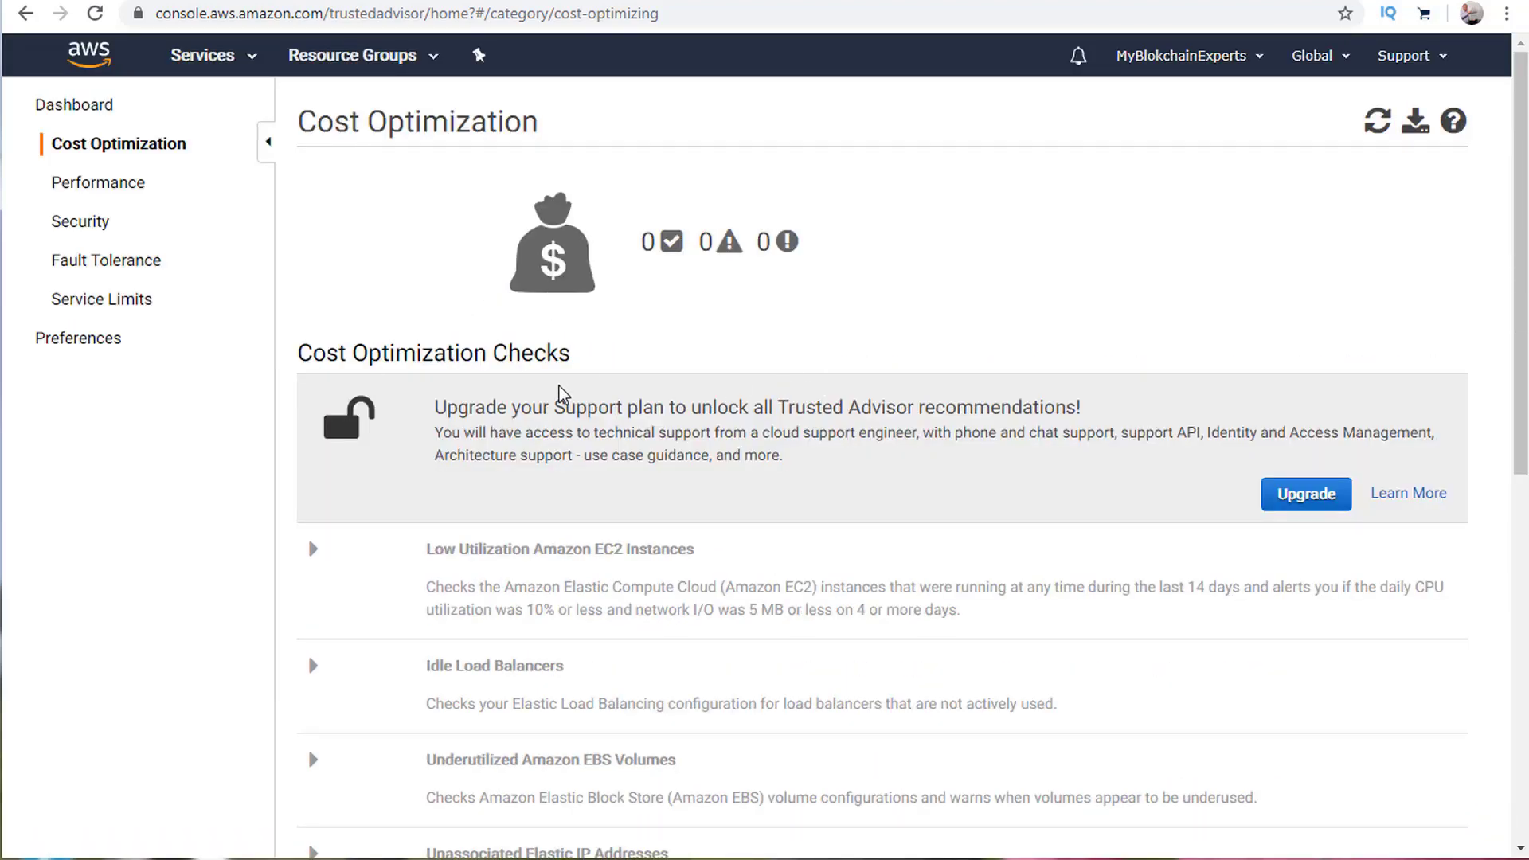
left_click_drag(547, 405, 1095, 410)
left_click(1119, 408)
View the Performance checks, with zero results and checks locked.
left_click(123, 189)
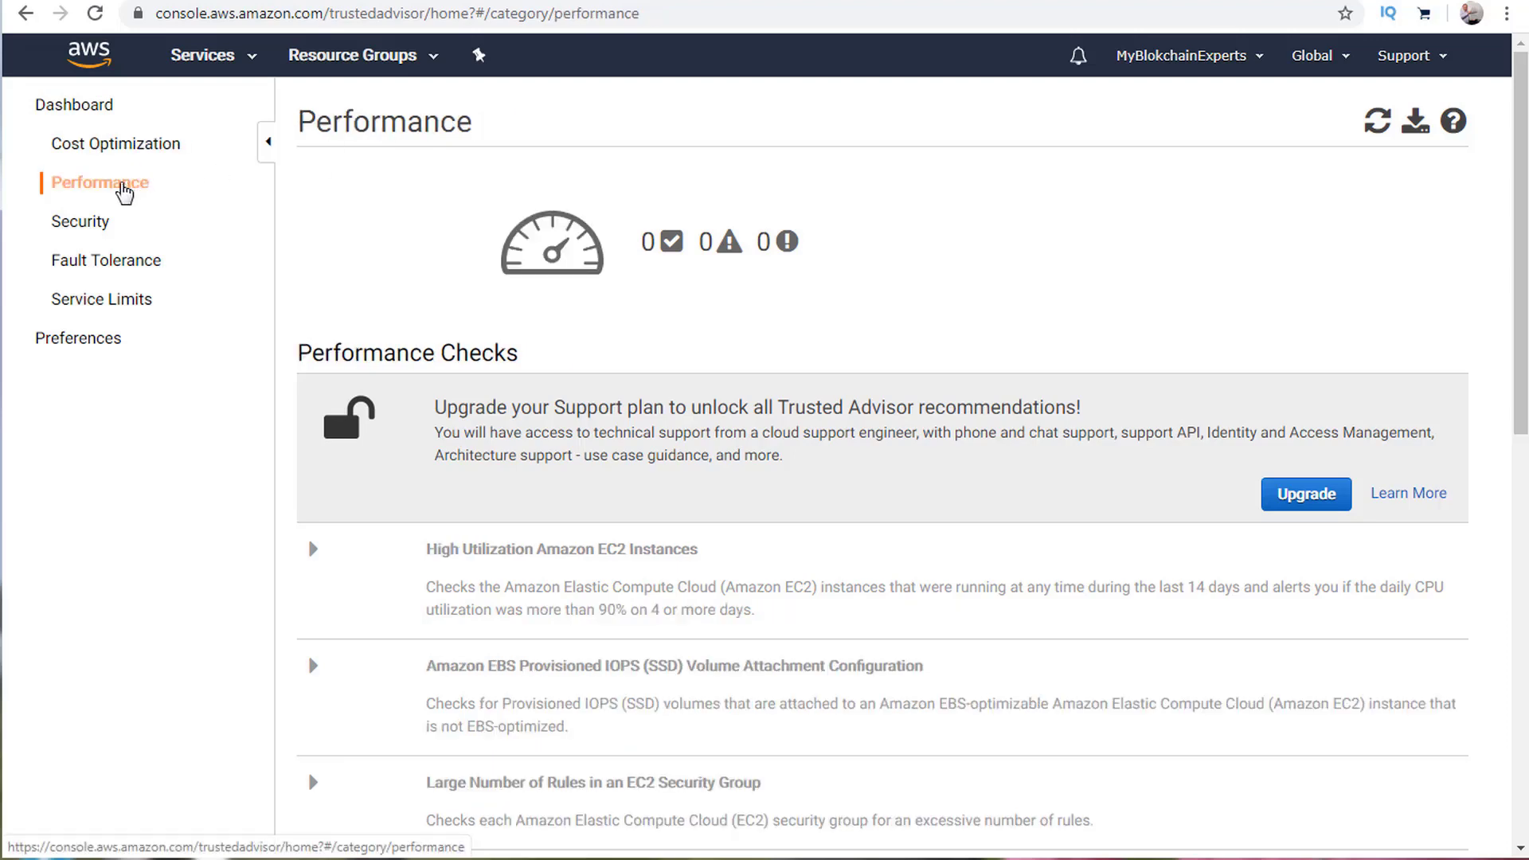
scroll(744, 370, "down", 6)
scroll(744, 370, "up", 6)
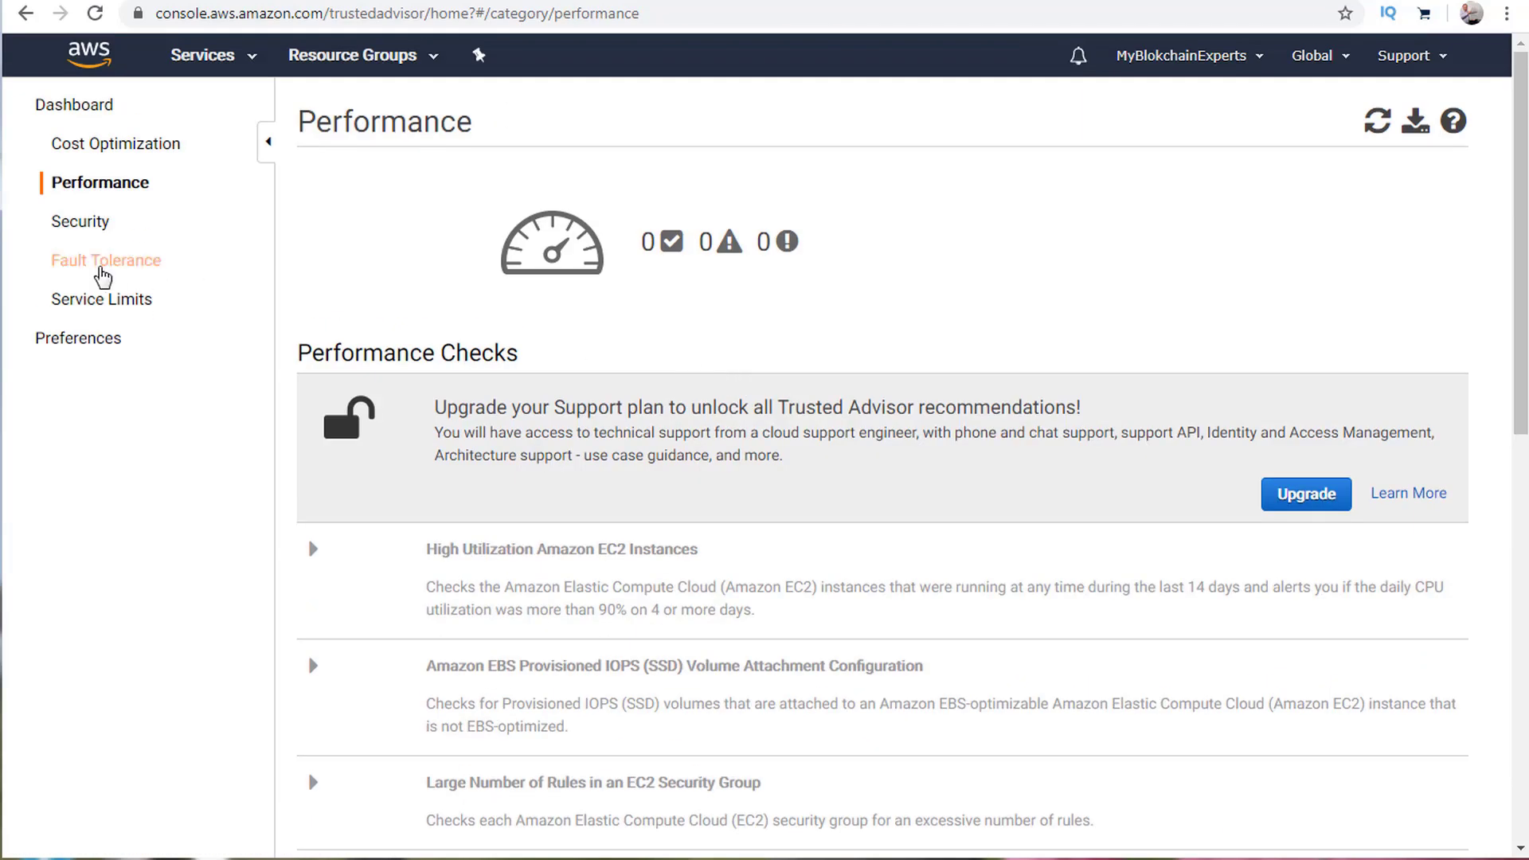
Look over the Security checks: 3 passed, 2 warnings, 1 action recommended.
left_click(83, 239)
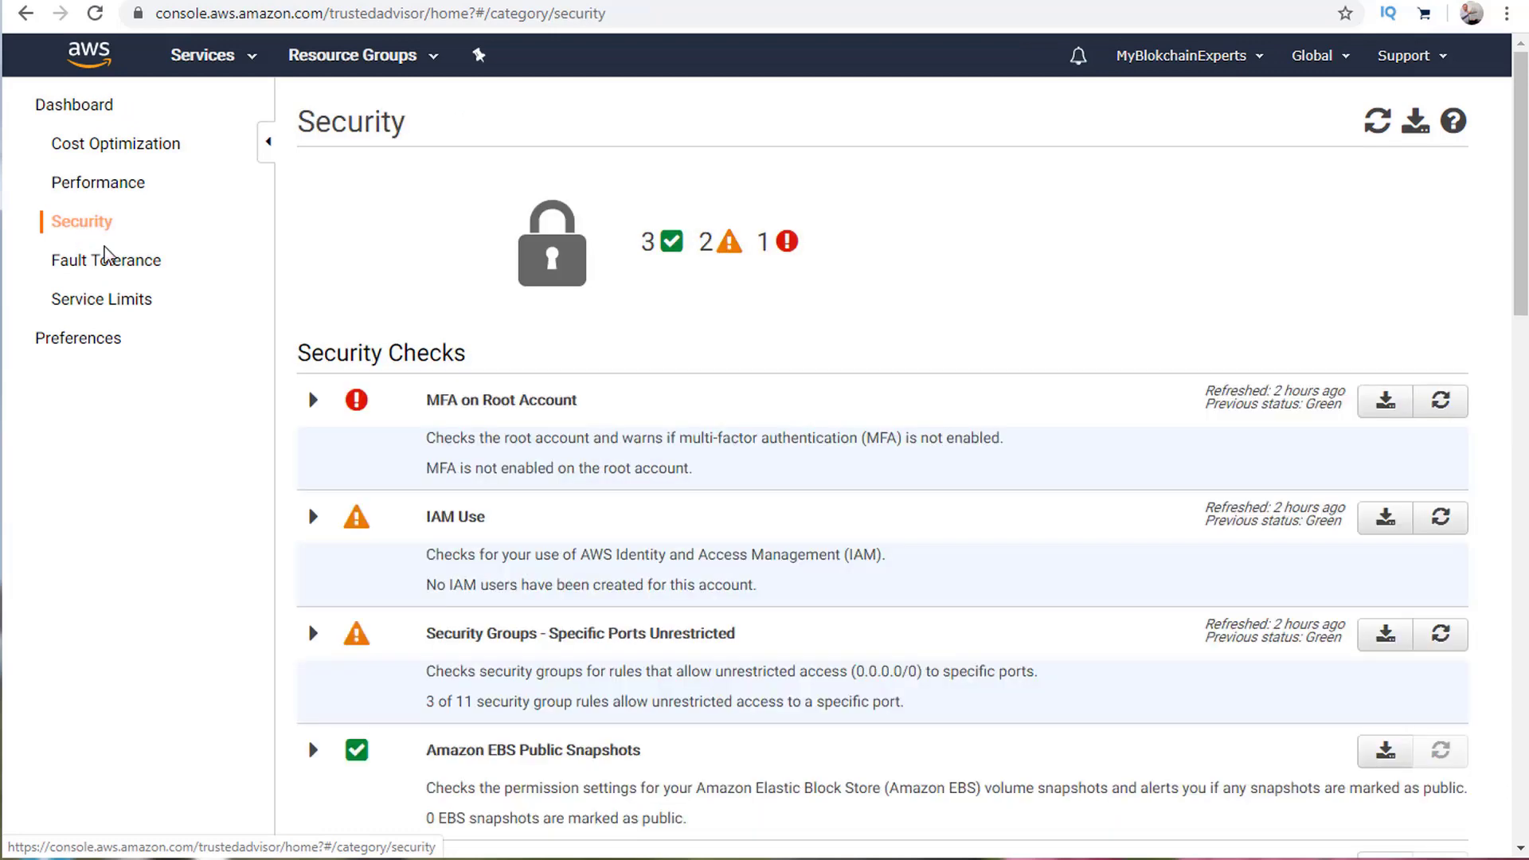
scroll(682, 355, "down", 10)
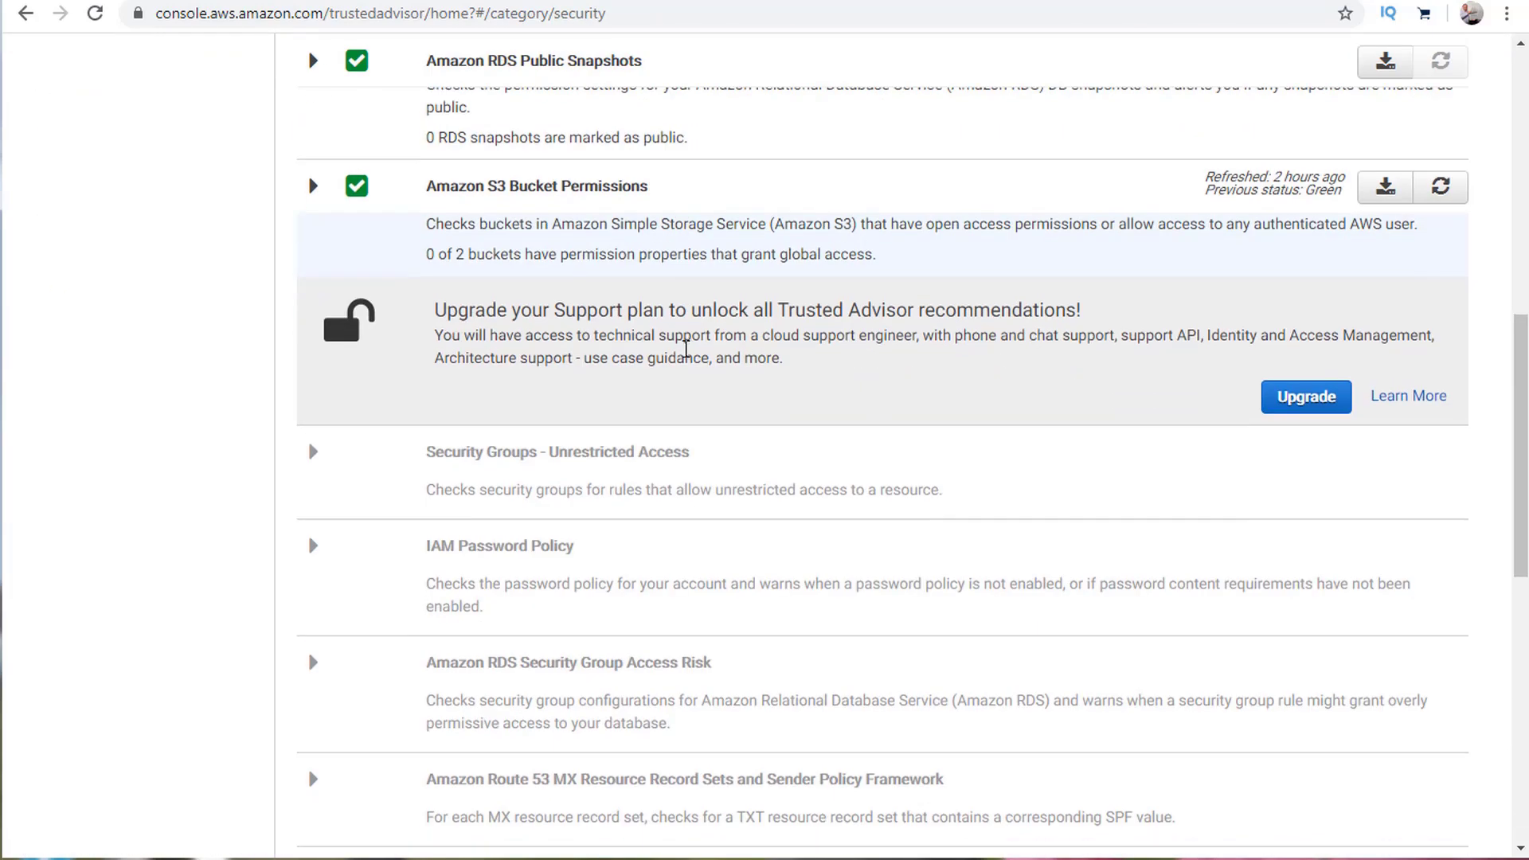
scroll(683, 355, "down", 2)
scroll(683, 358, "up", 7)
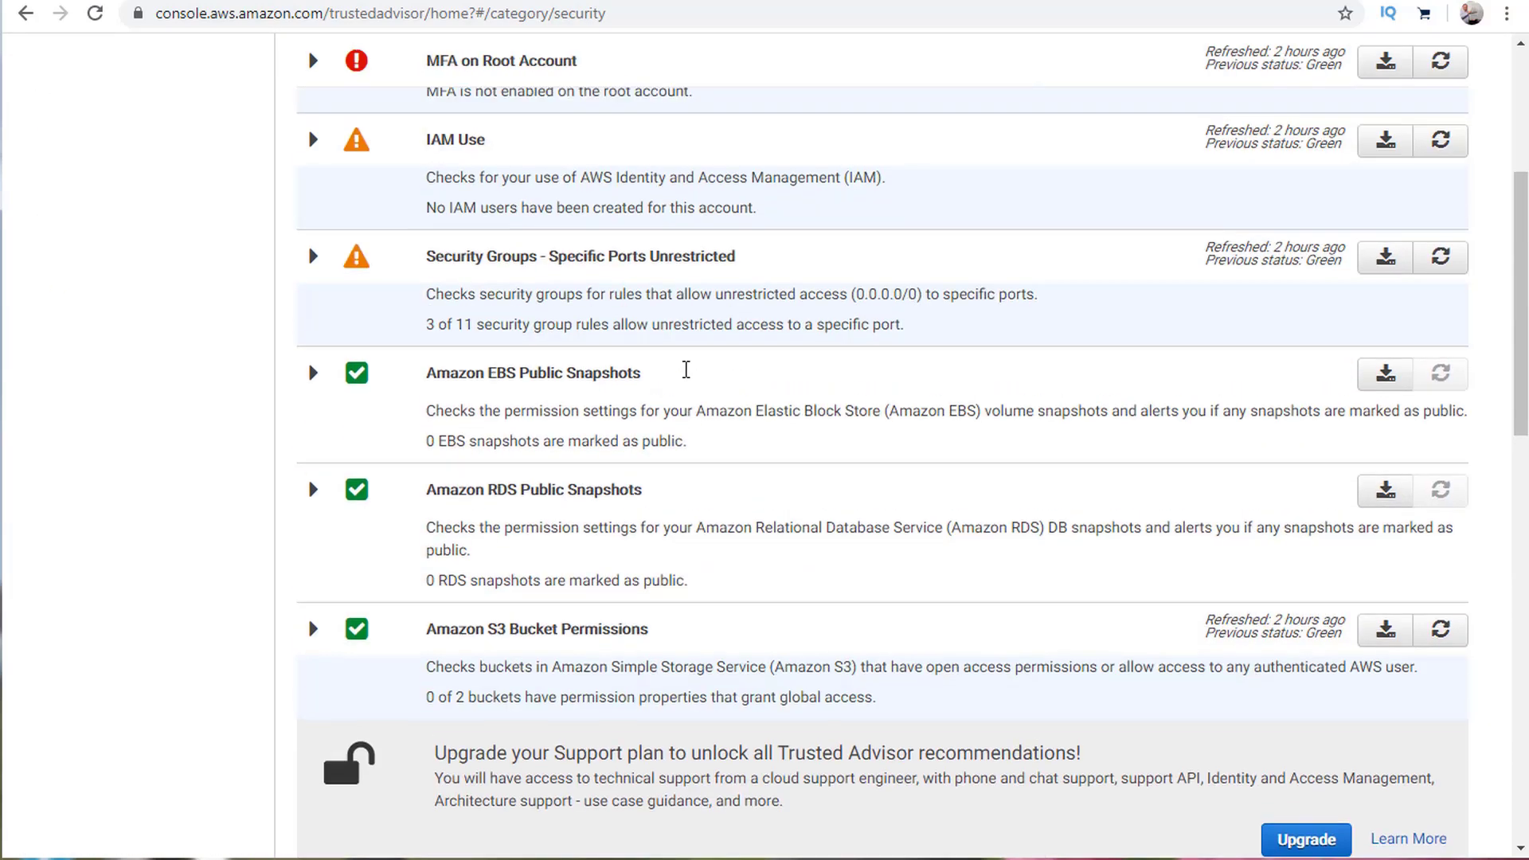
scroll(683, 378, "up", 3)
scroll(683, 382, "down", 3)
scroll(600, 638, "down", 5)
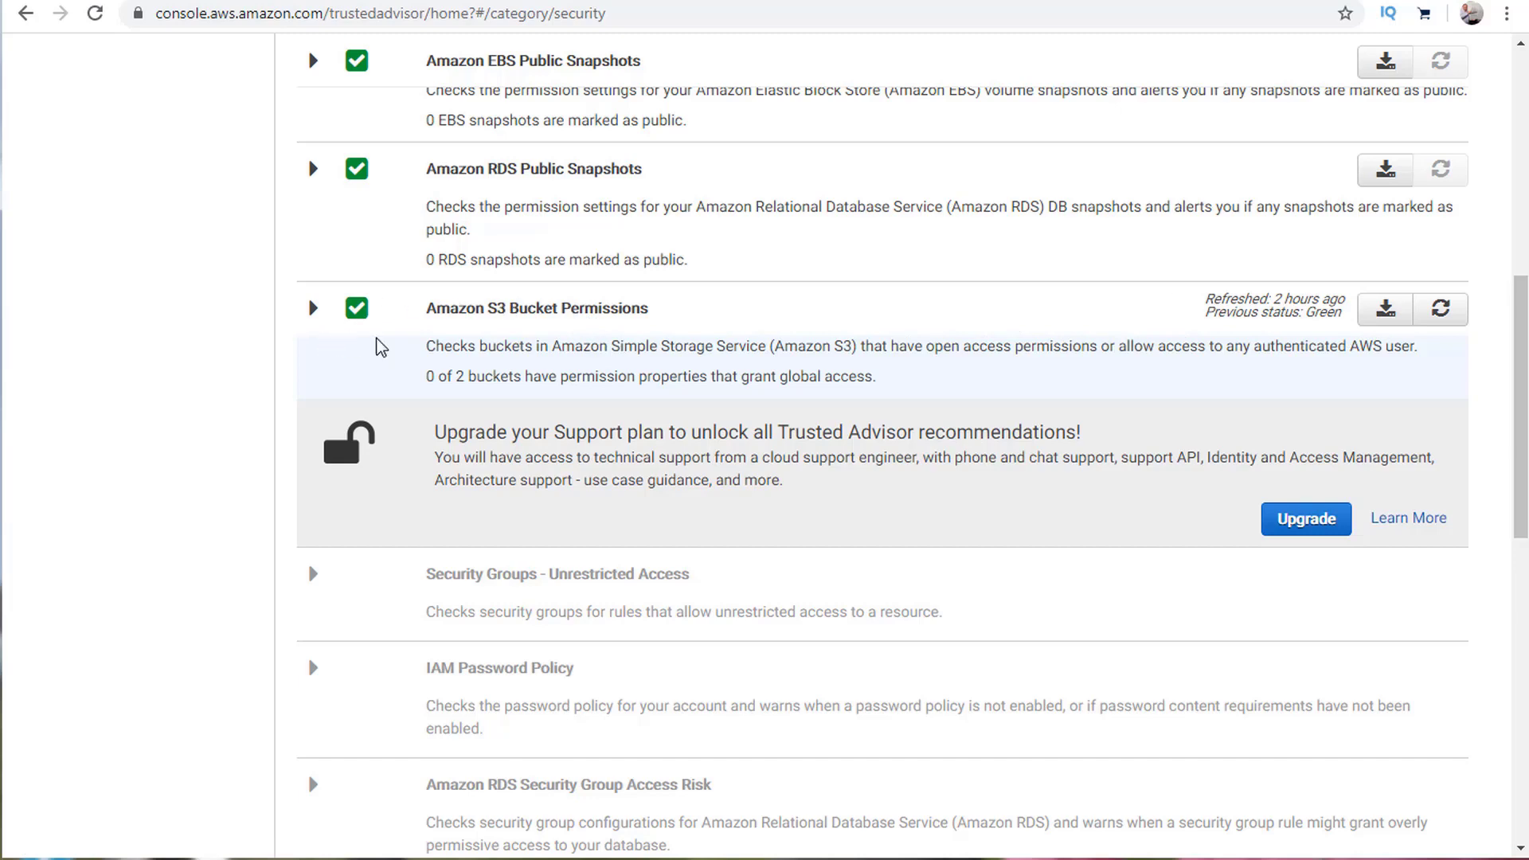
scroll(392, 369, "up", 5)
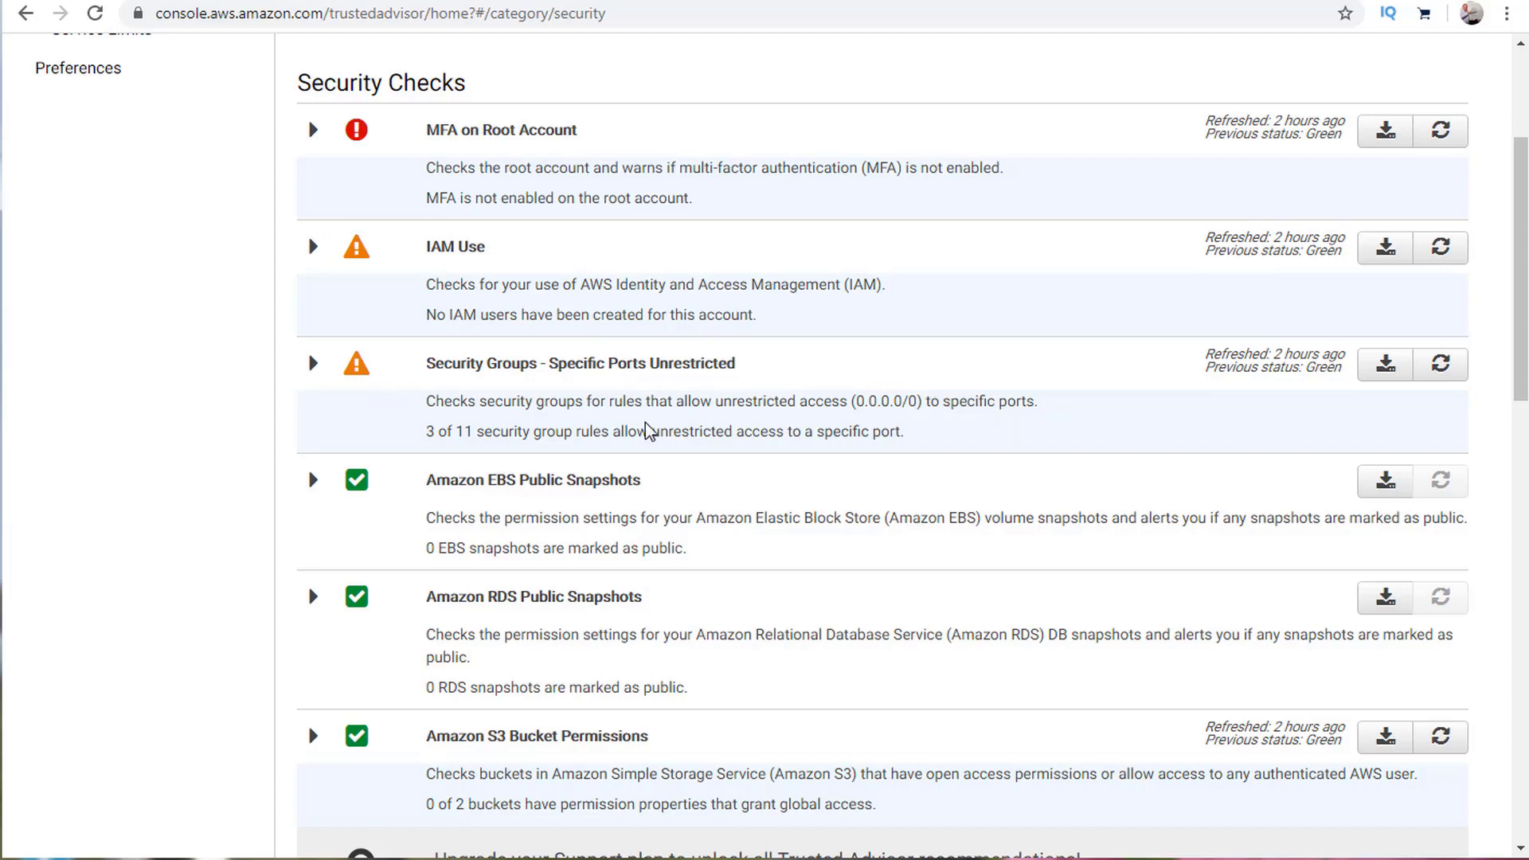
Inspect the Security Groups open-ports check details, then collapse them.
left_click(581, 380)
scroll(536, 461, "down", 3)
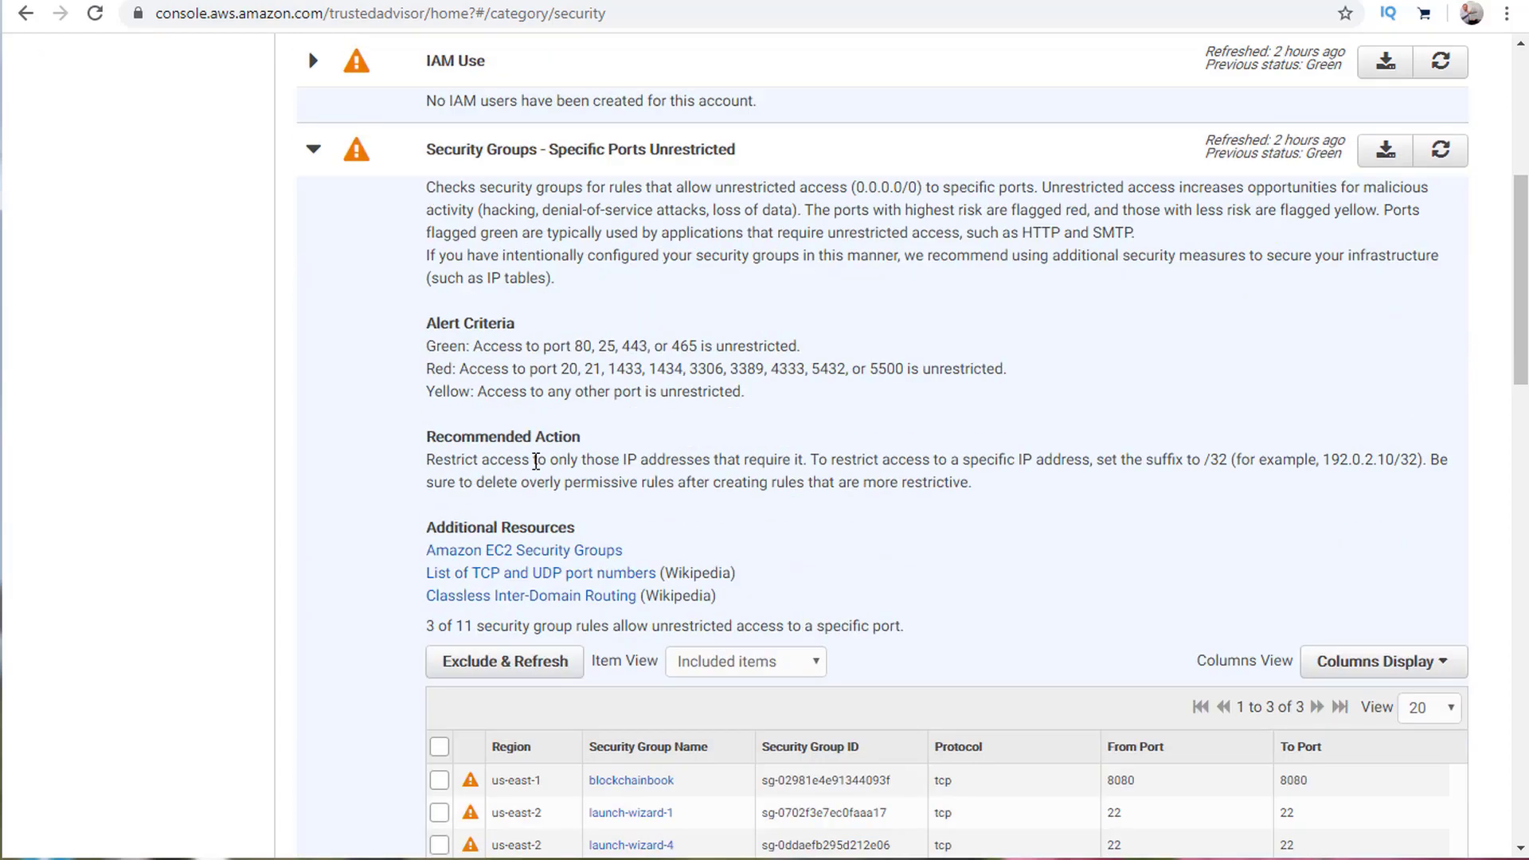
scroll(657, 344, "down", 4)
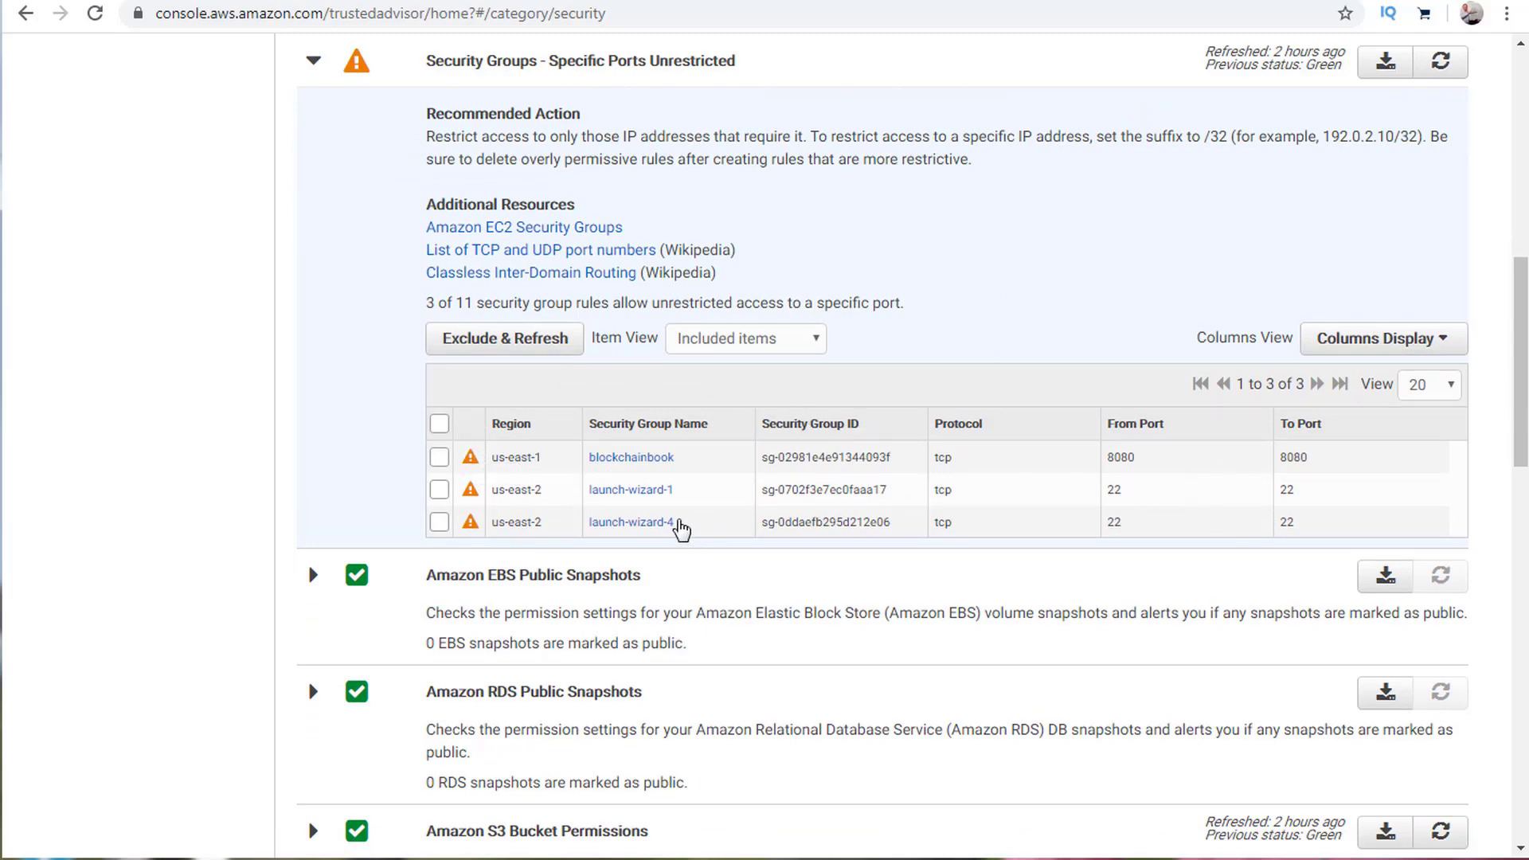
scroll(677, 529, "up", 3)
scroll(443, 778, "down", 3)
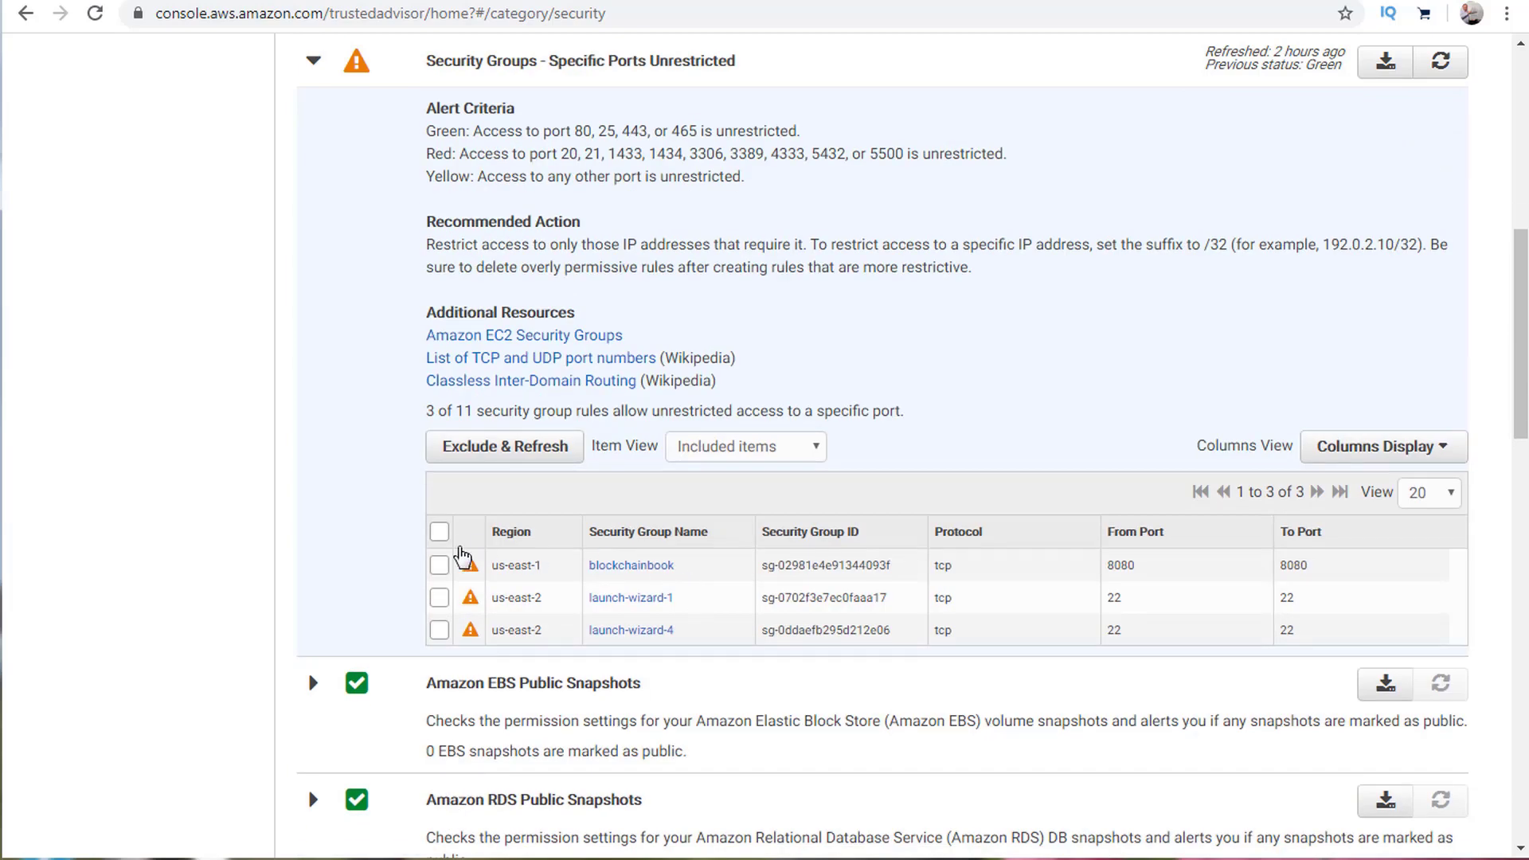
scroll(545, 562, "up", 5)
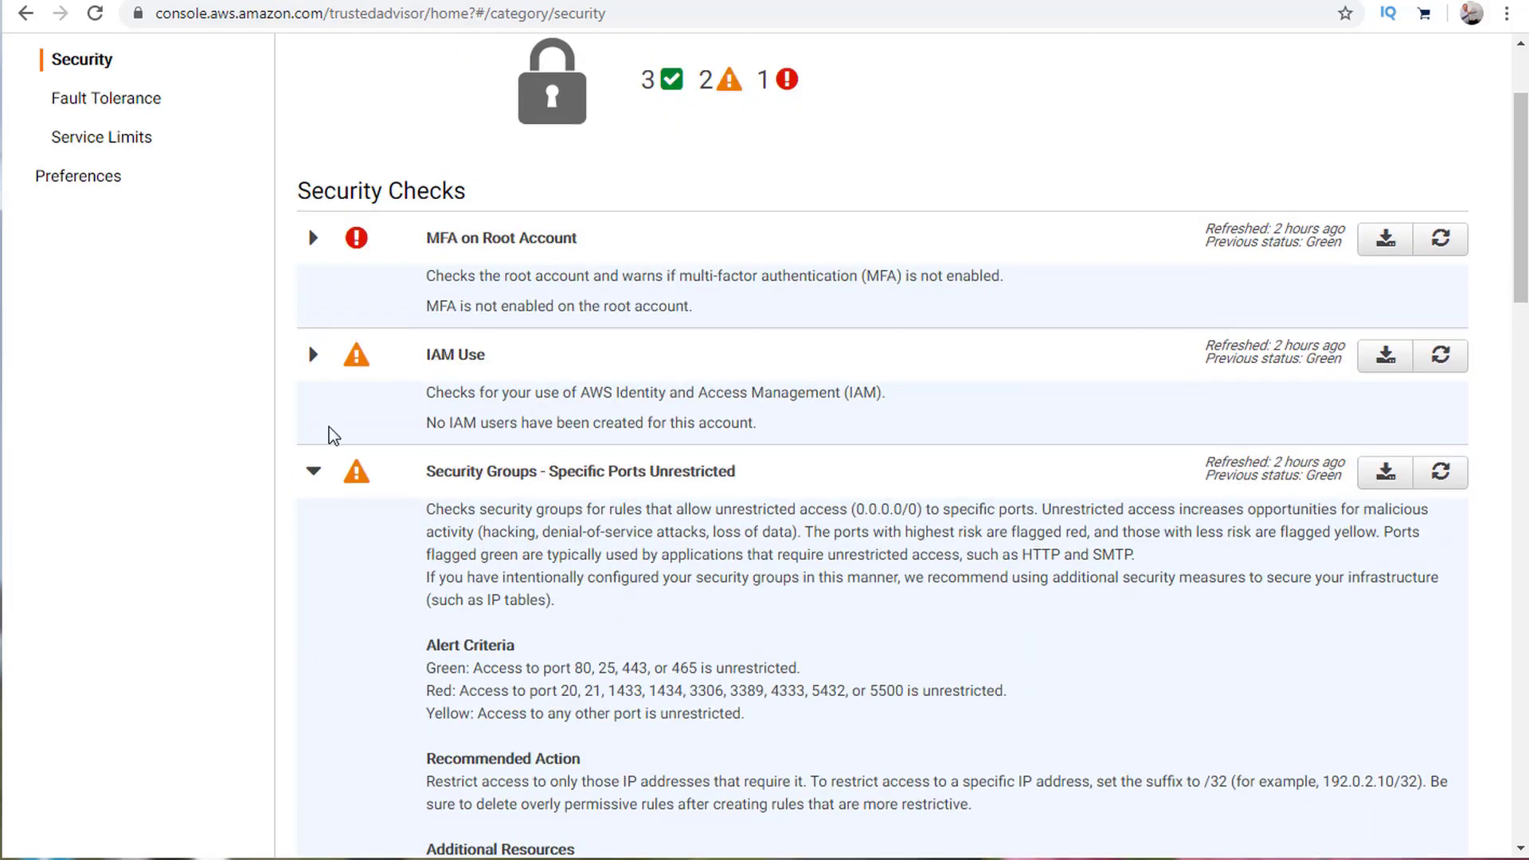
left_click(316, 476)
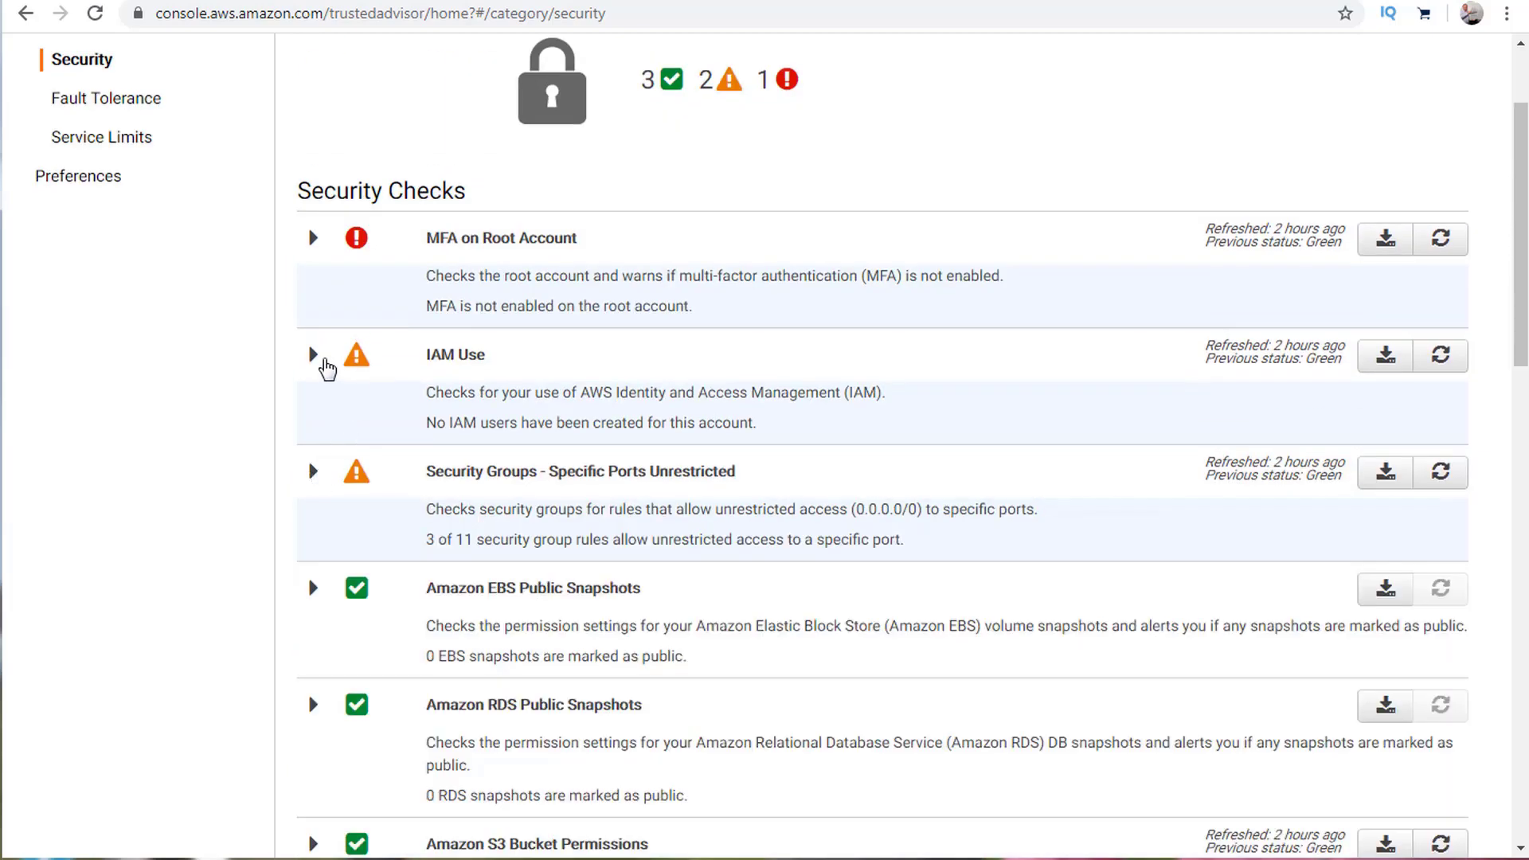
Expand and collapse the IAM Use check, returning to the page top.
left_click(325, 367)
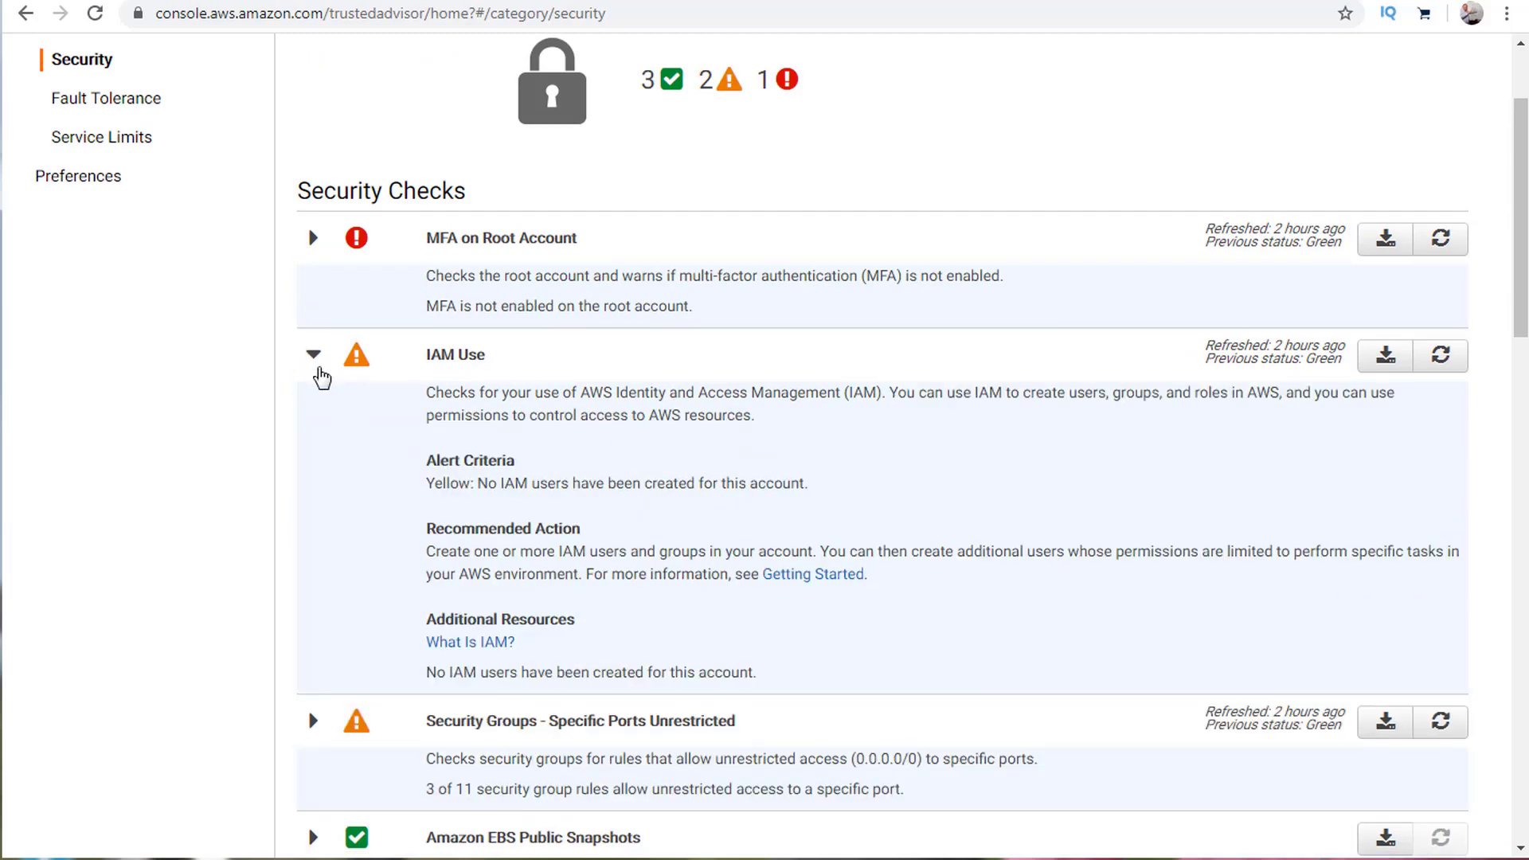
left_click(318, 367)
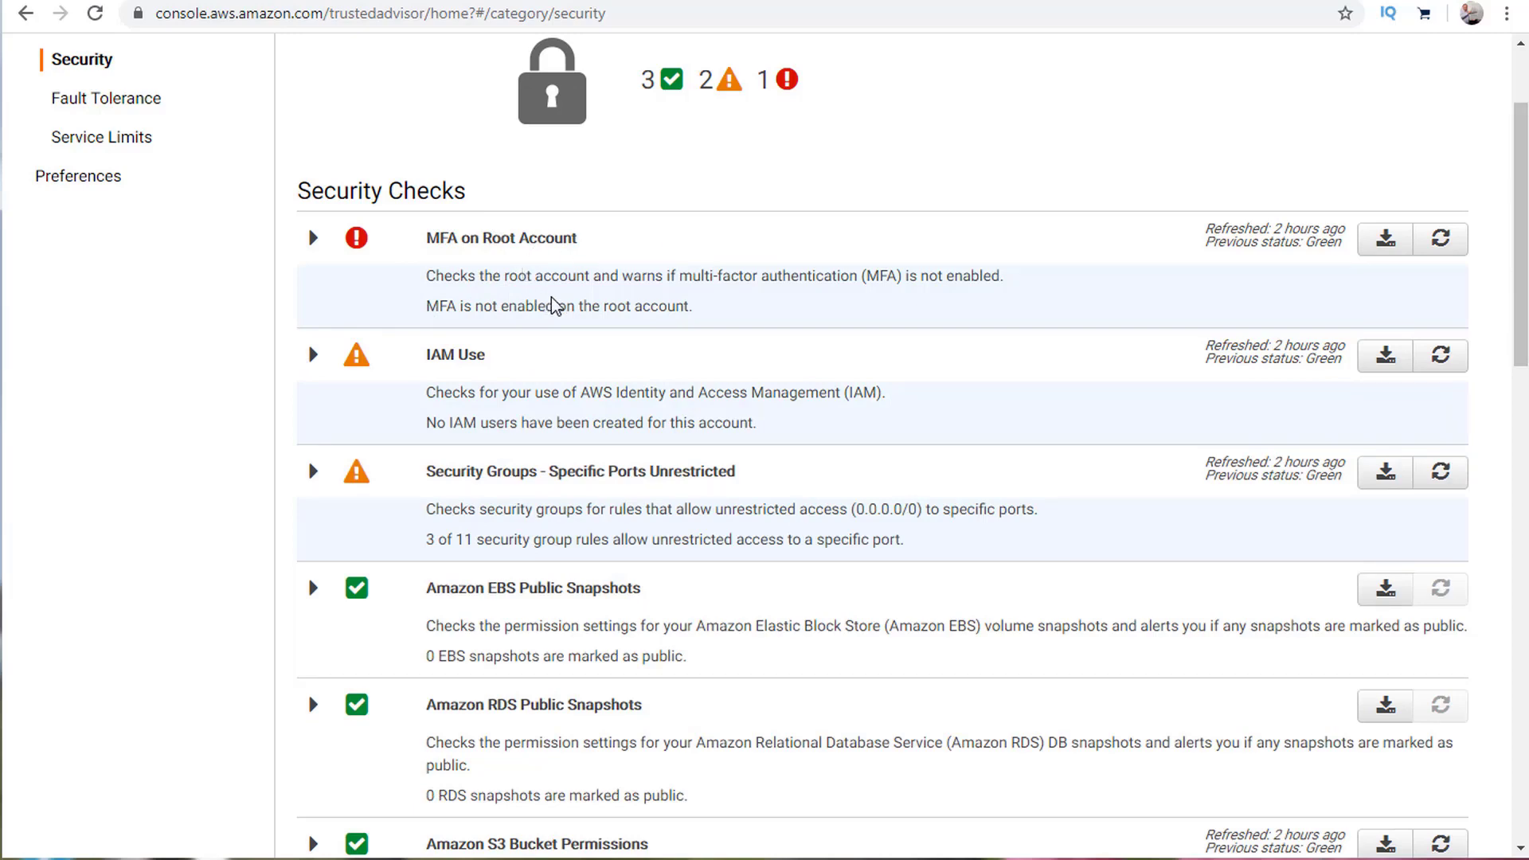
scroll(526, 286, "up", 3)
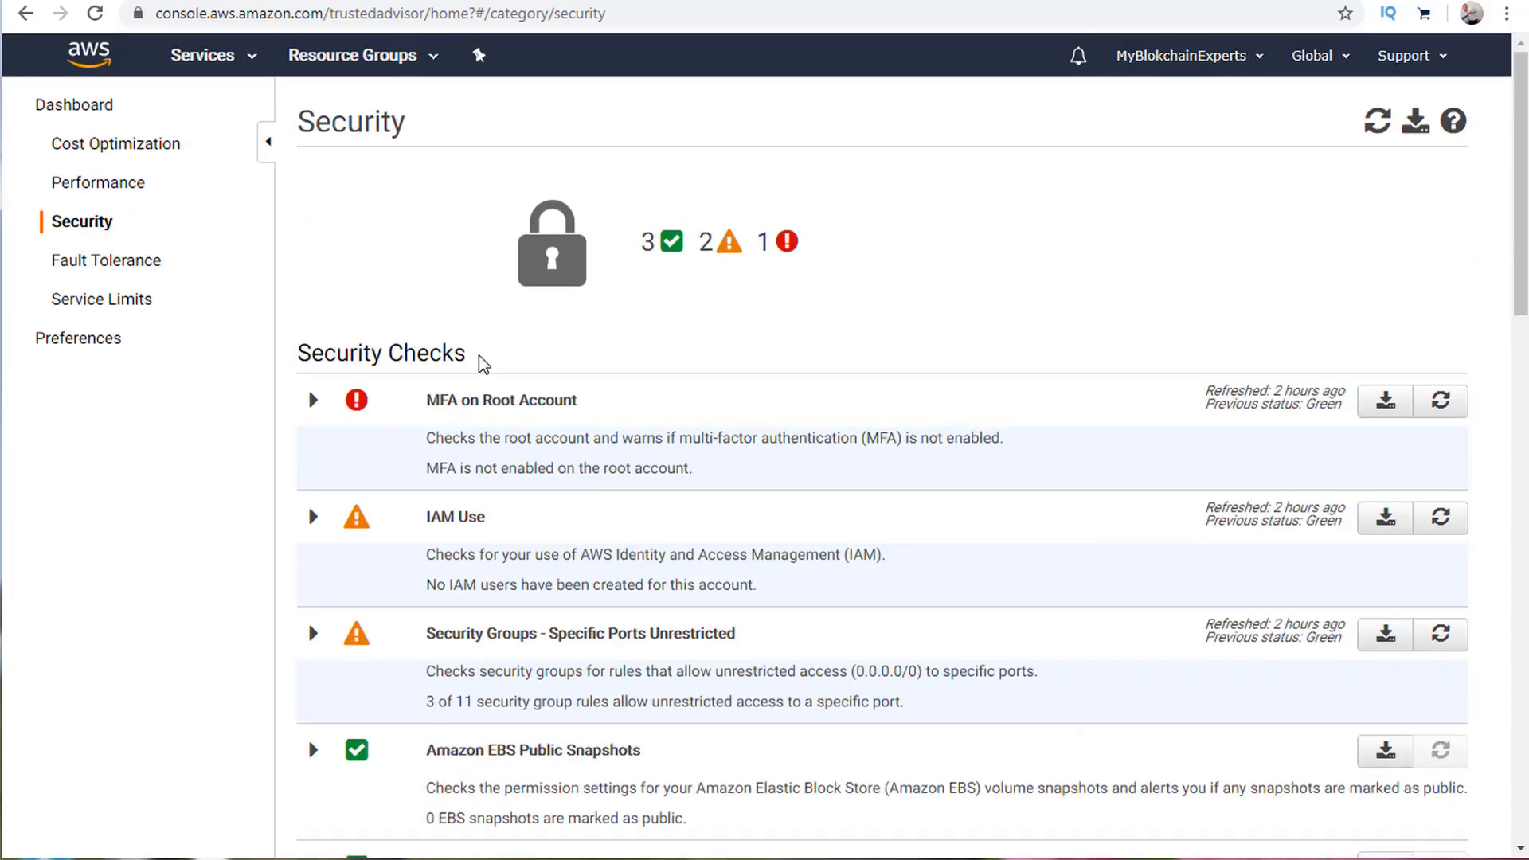
mouse_move(364, 418)
Pass through Fault Tolerance to the Service Limits checks, all 50 passing.
left_click(89, 262)
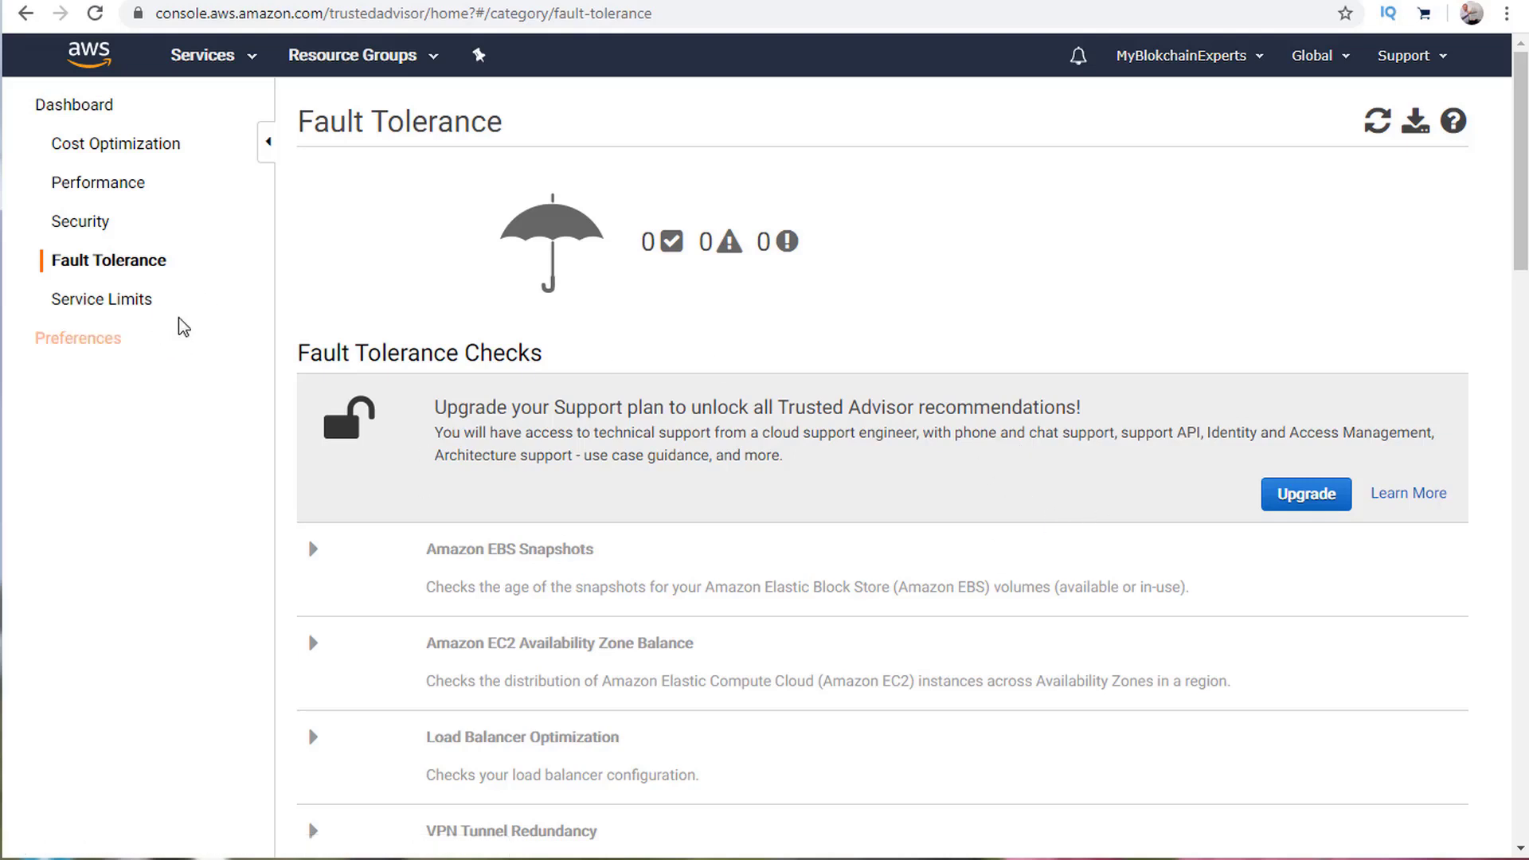
left_click(125, 308)
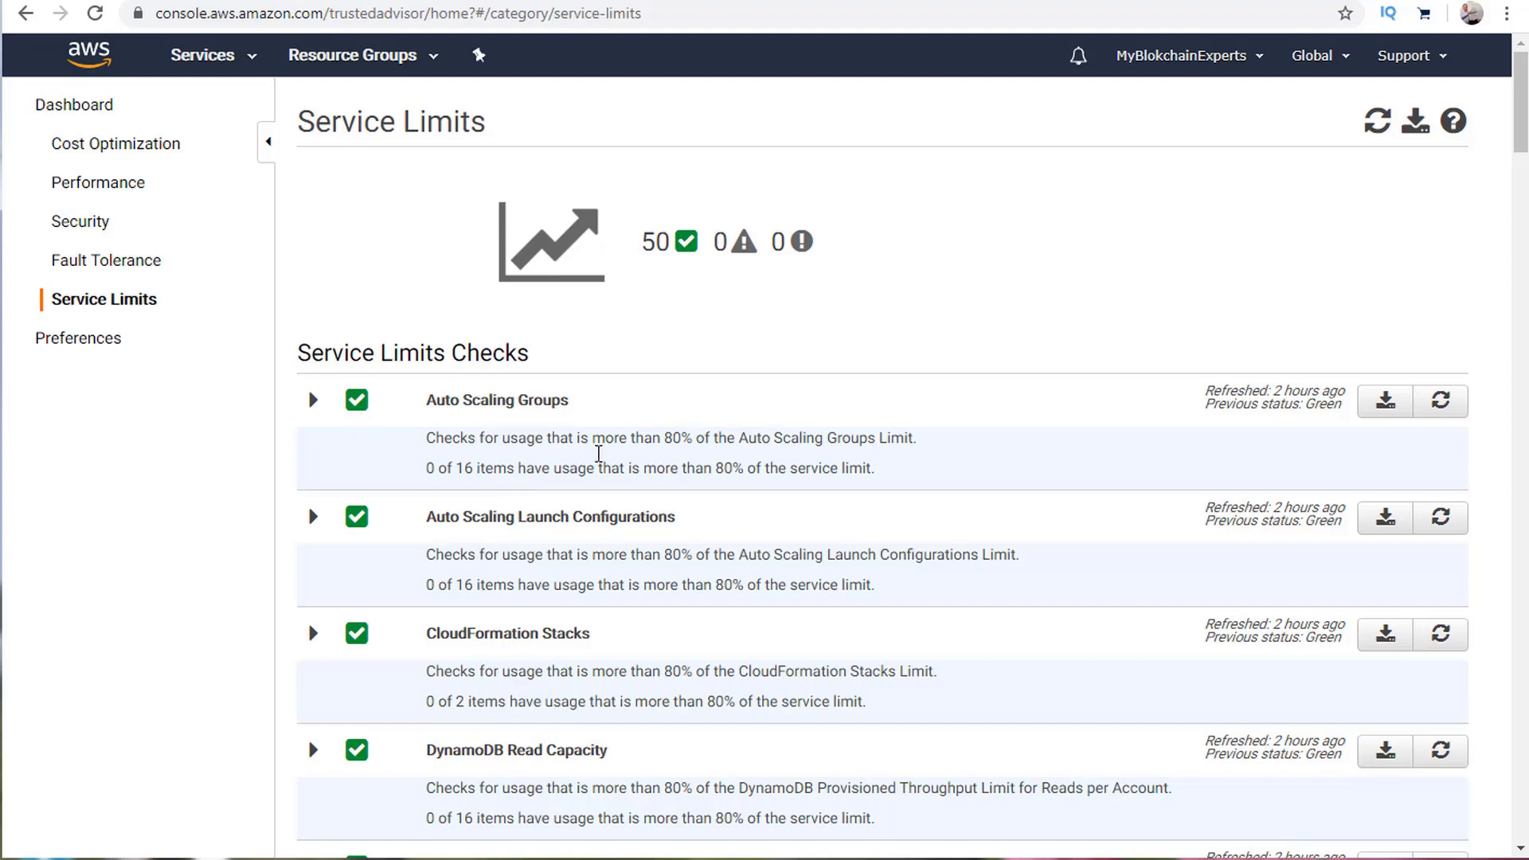
scroll(388, 410, "down", 4)
scroll(388, 410, "down", 19)
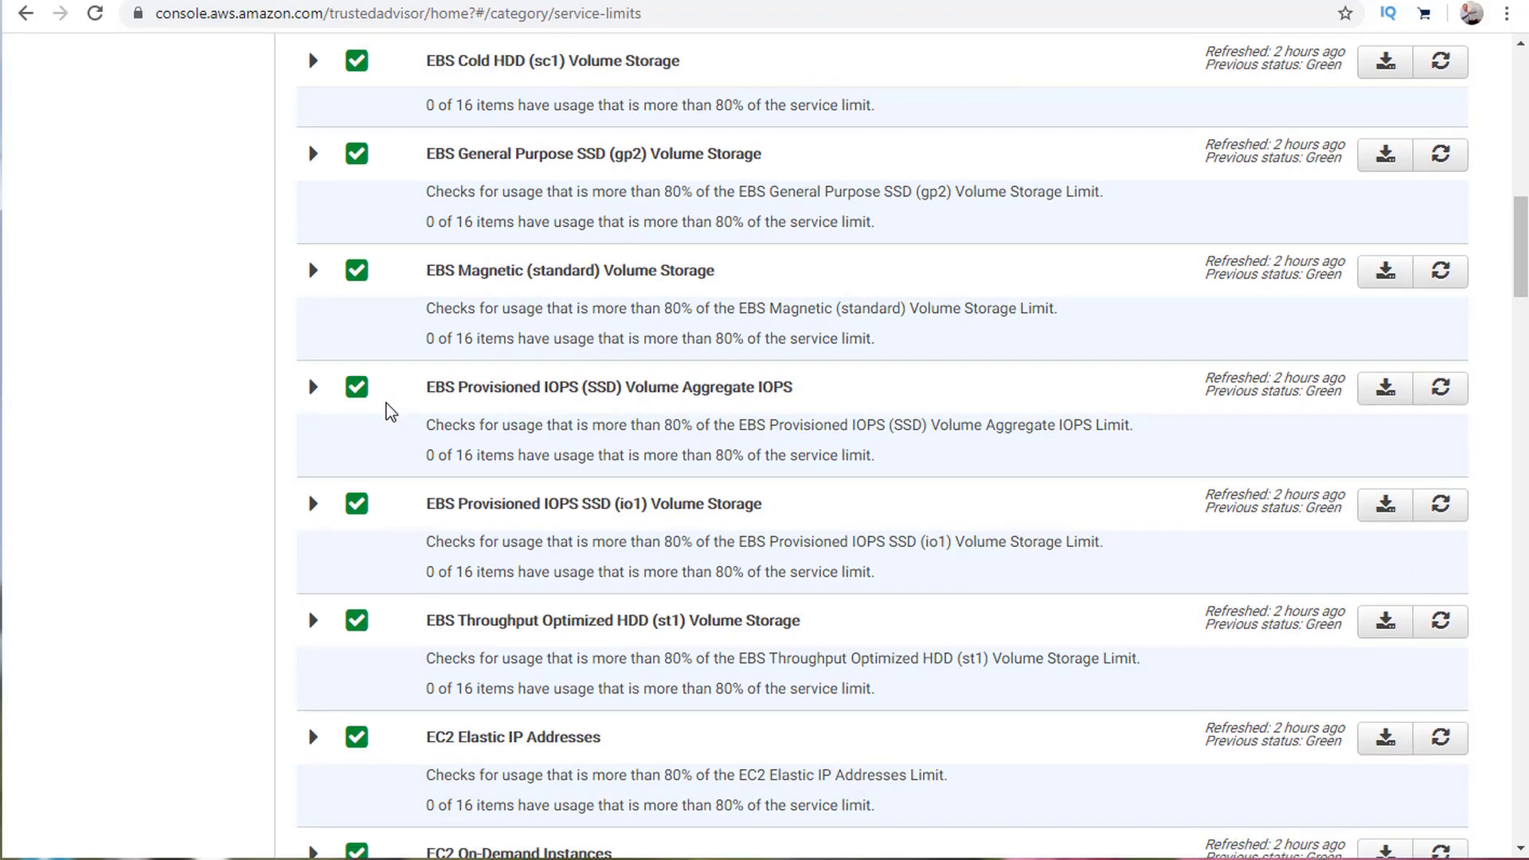
scroll(388, 410, "down", 3)
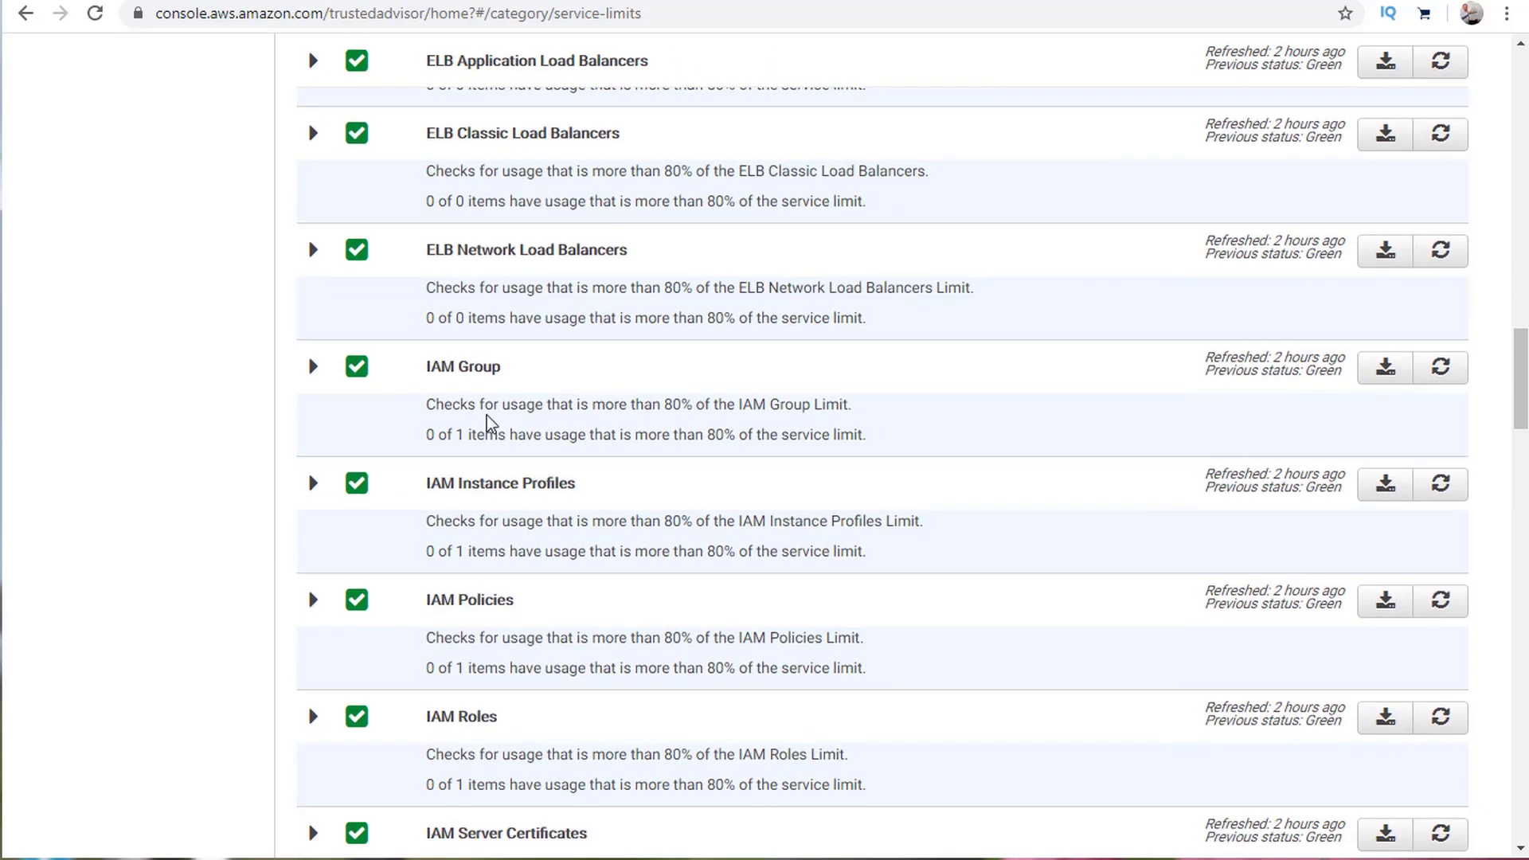
scroll(493, 406, "up", 20)
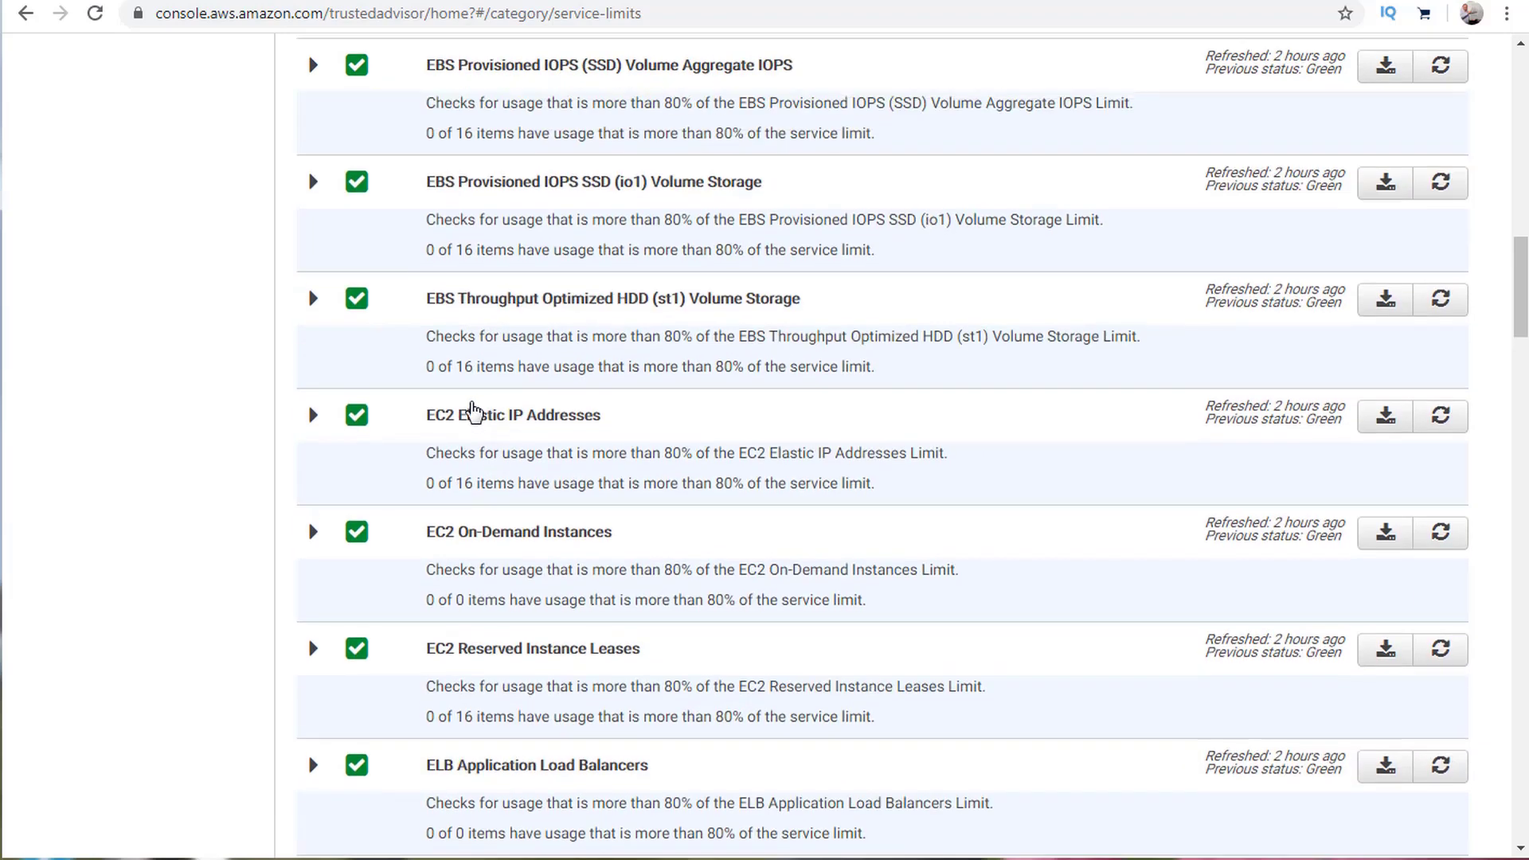
scroll(432, 412, "up", 2)
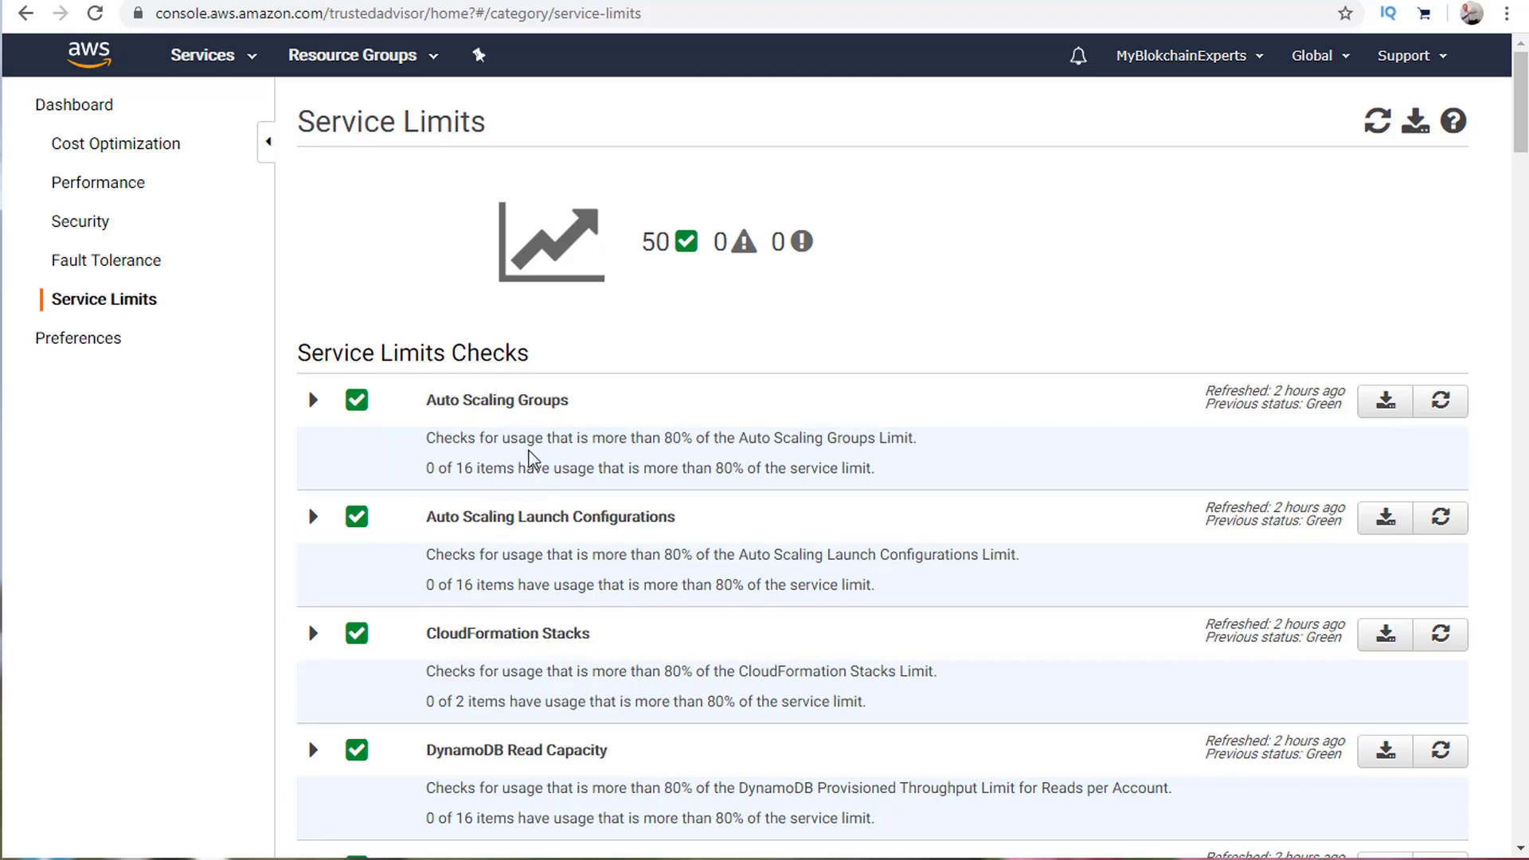
left_click_drag(454, 468, 864, 470)
left_click(663, 467)
scroll(543, 470, "down", 1)
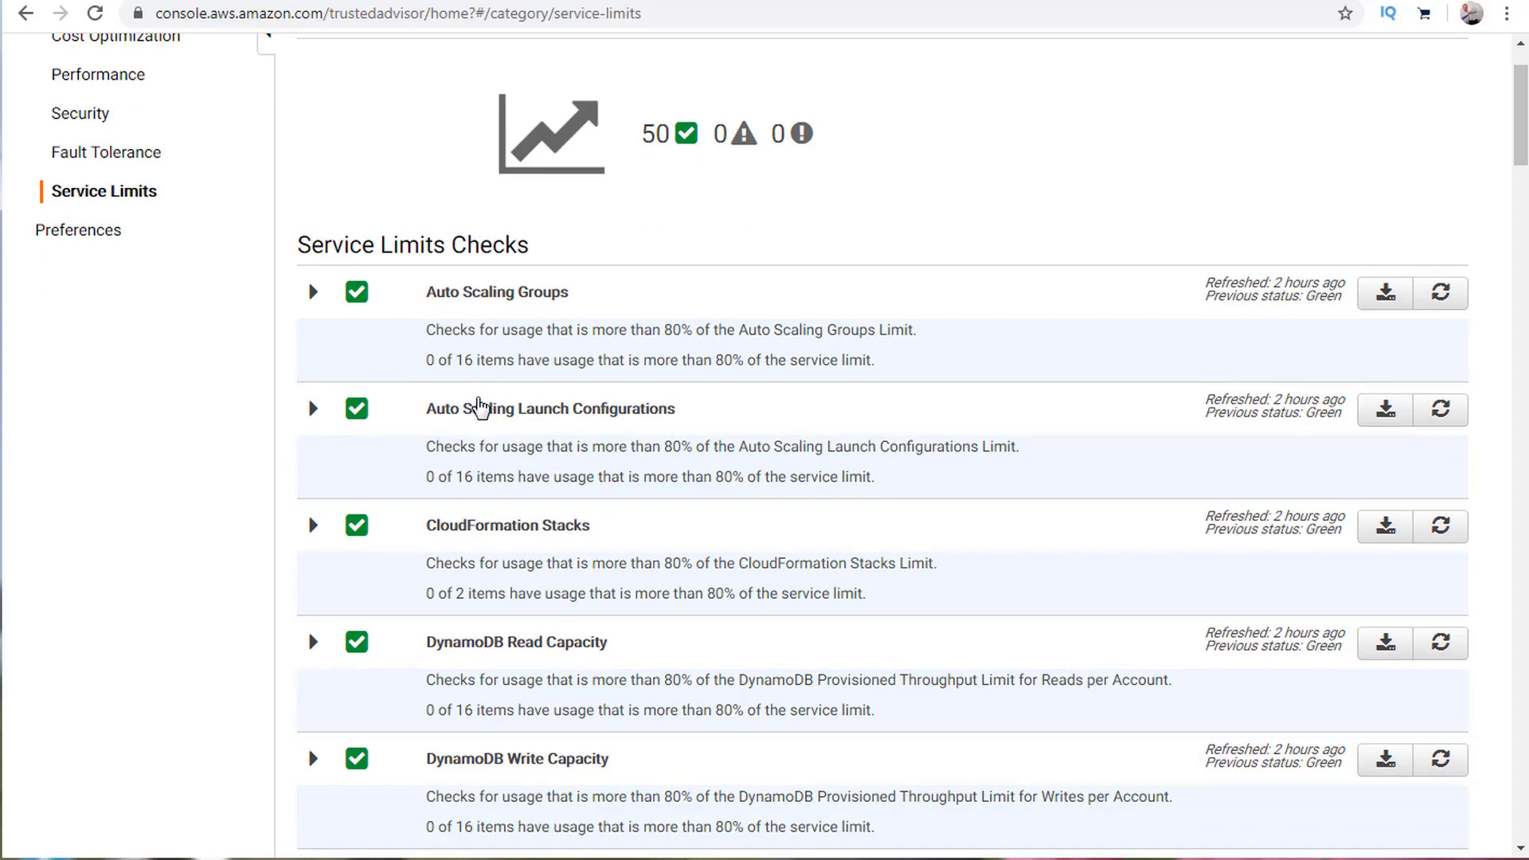
triple_click(481, 596)
left_click(880, 600)
scroll(695, 534, "up", 1)
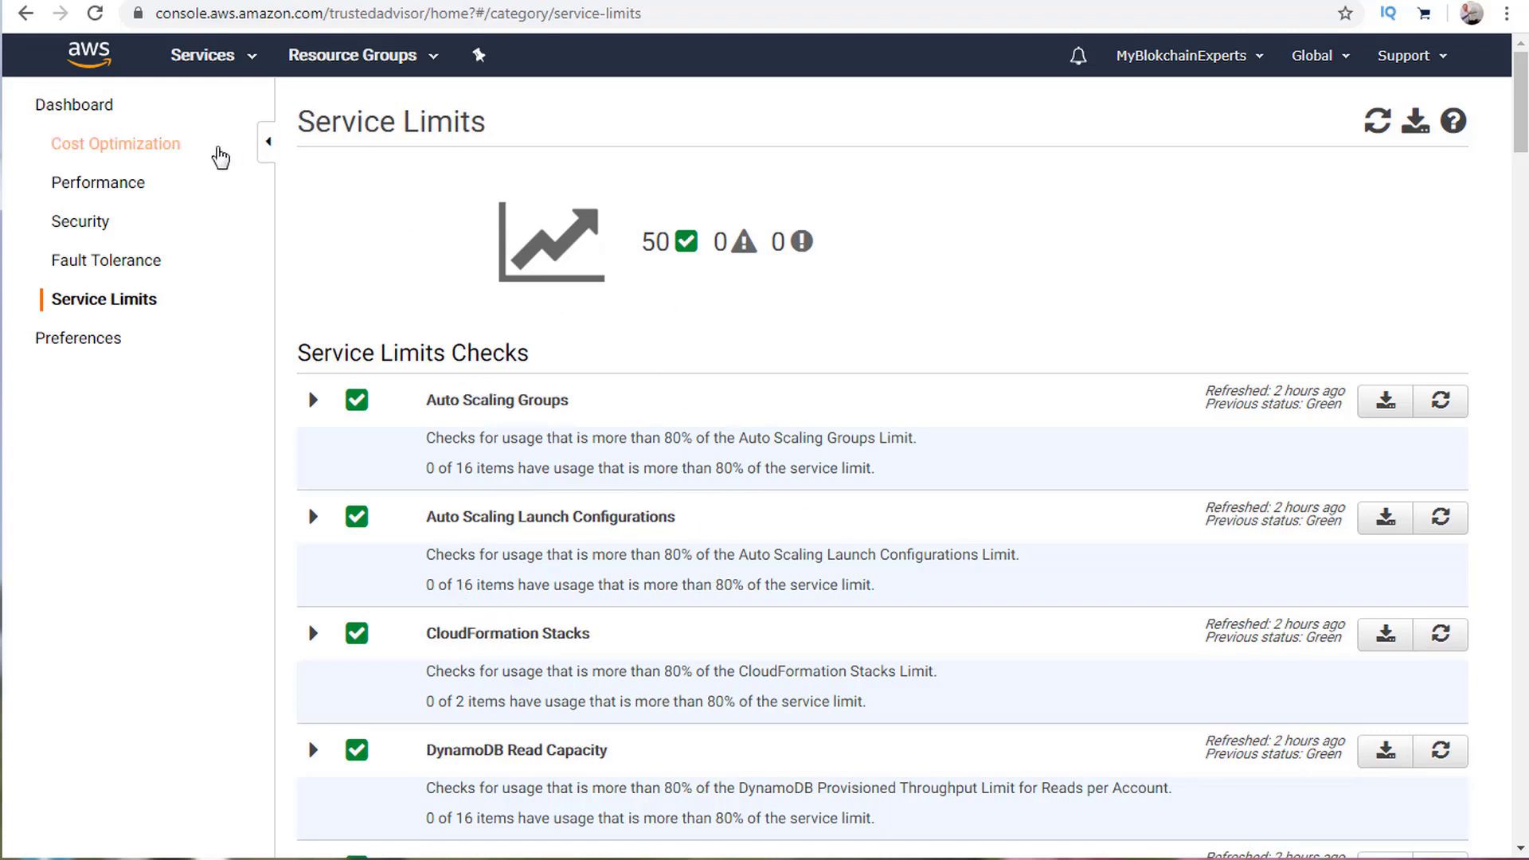
On the Trusted Advisor Dashboard, refresh all checks and download the full all.xls report.
left_click(90, 100)
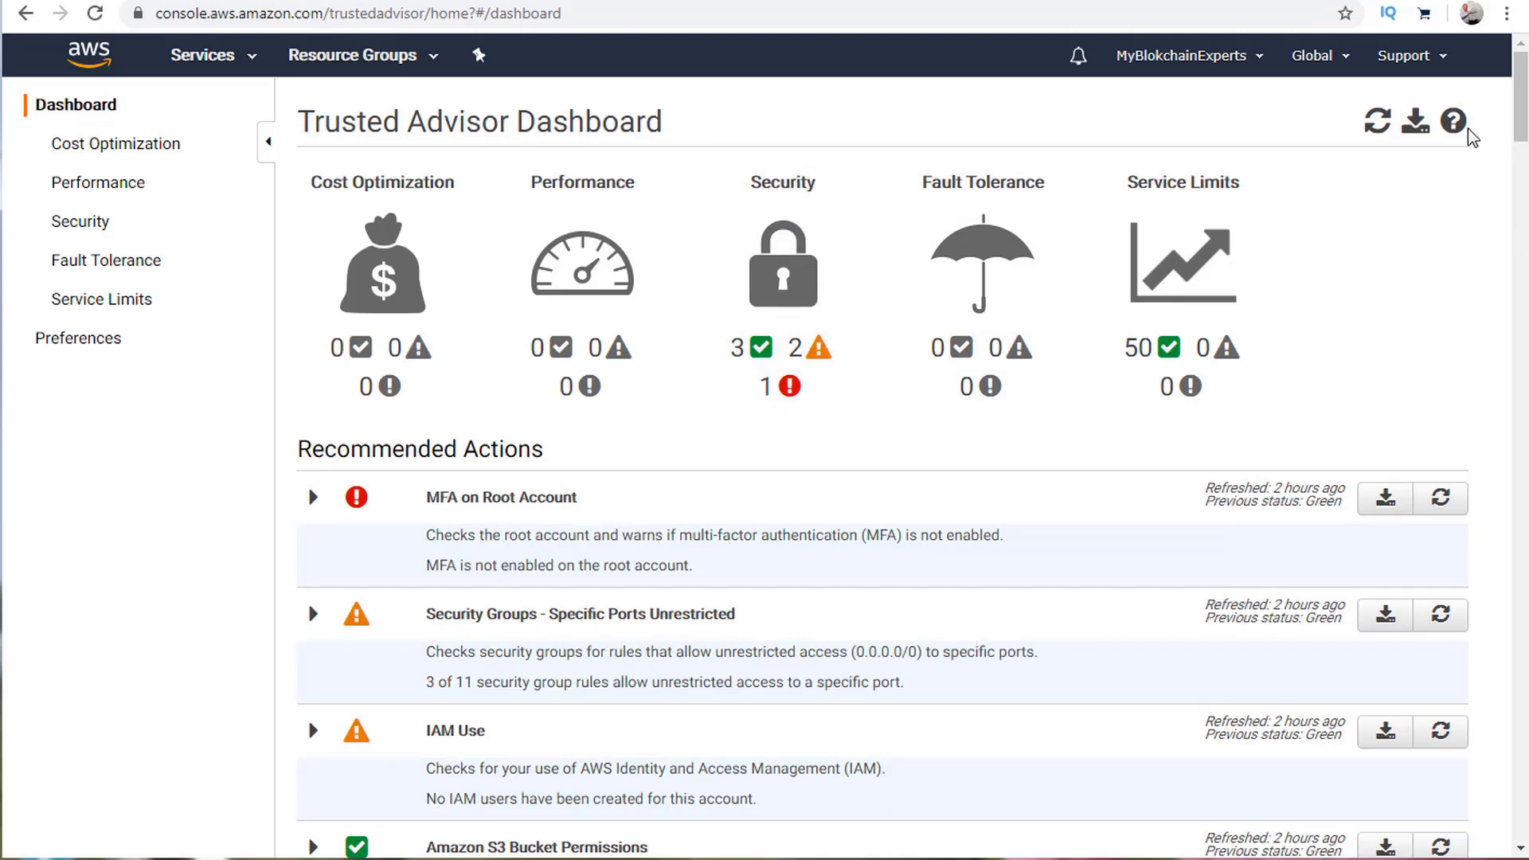
left_click(1378, 123)
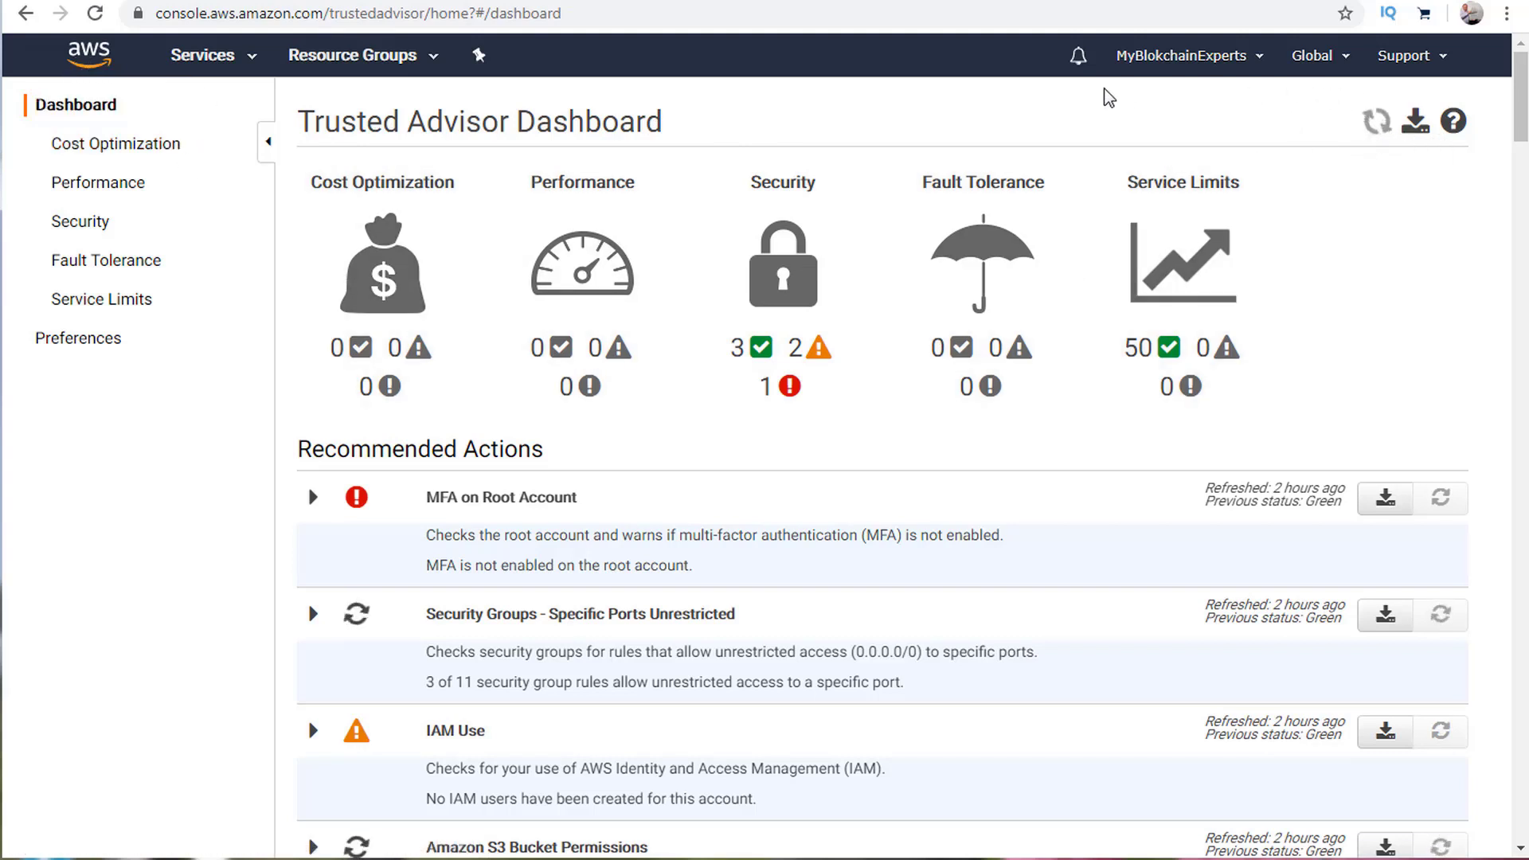
left_click(1415, 123)
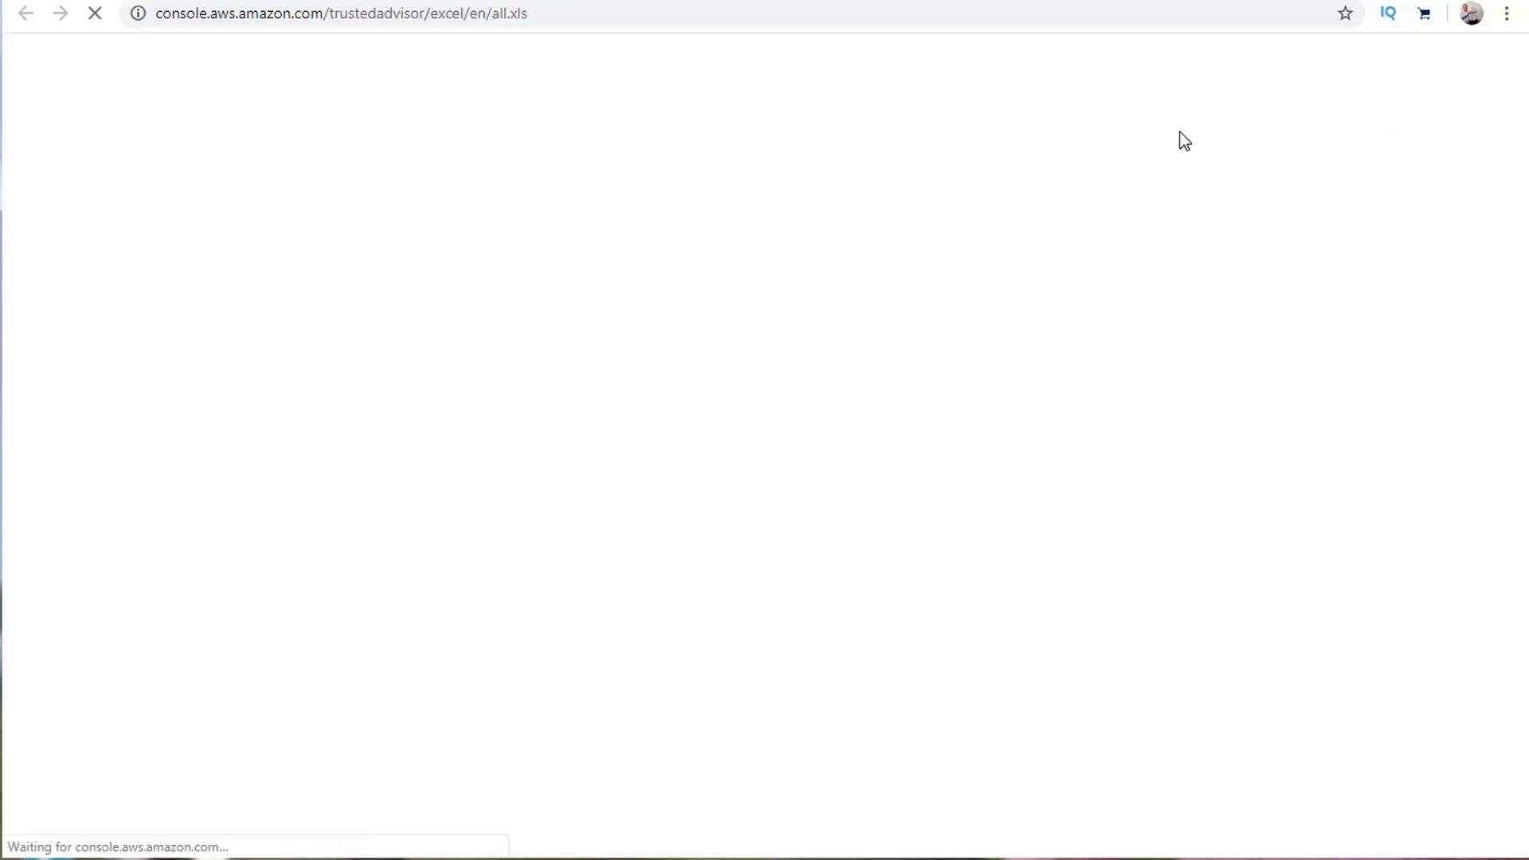
Open the downloaded all (2).xls Trusted Advisor report in Excel.
left_click(115, 841)
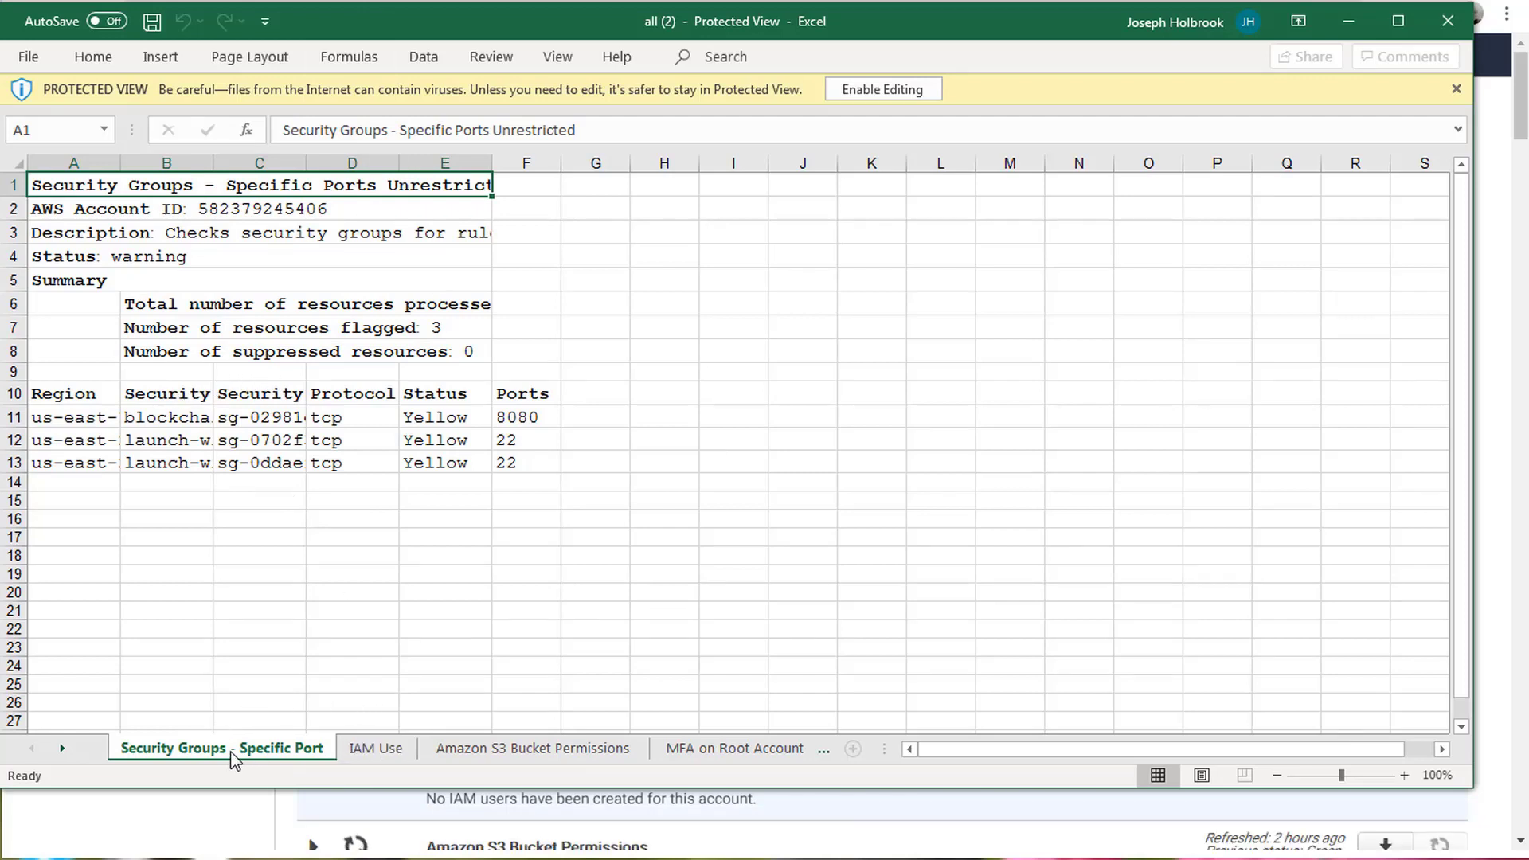
Browse the S3 Bucket Permissions, EBS/RDS Public Snapshots and MFA on Root sheets, returning to security groups.
left_click(62, 748)
left_click(62, 748)
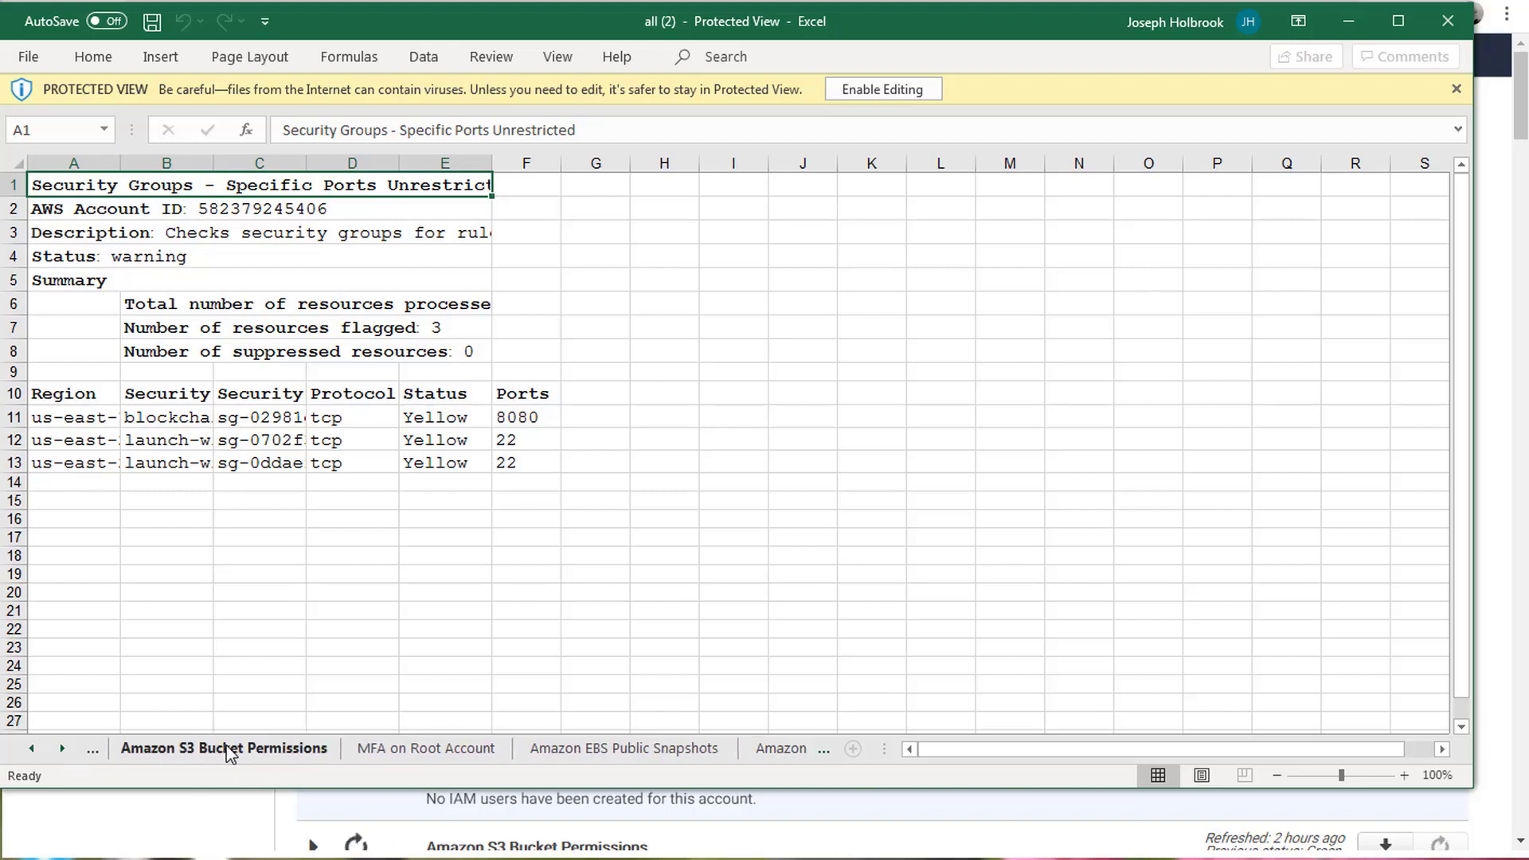
left_click(225, 748)
left_click(402, 750)
left_click(590, 753)
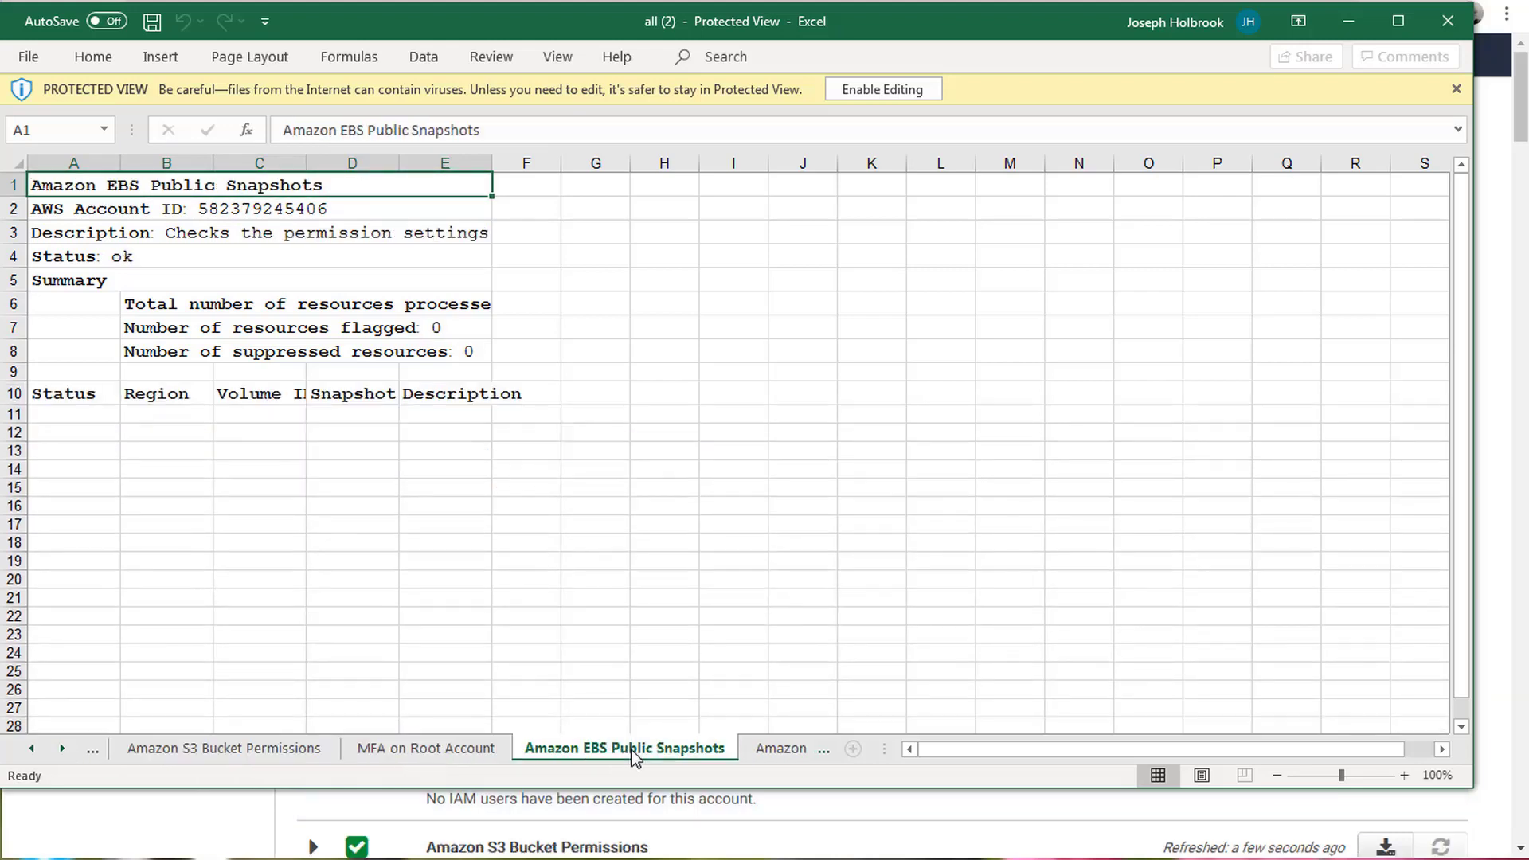
left_click(792, 750)
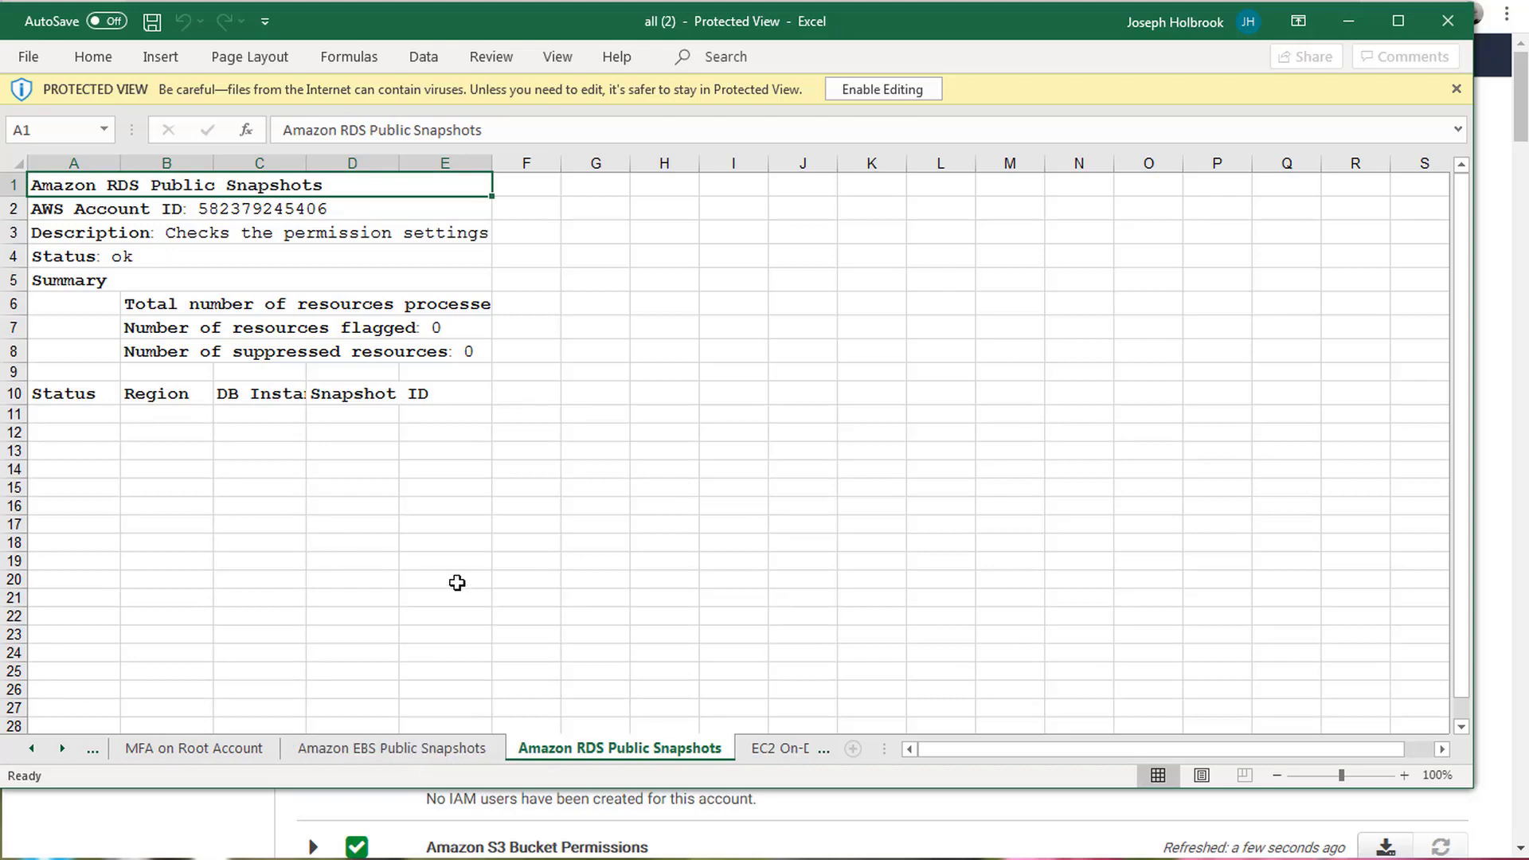
left_click(163, 752)
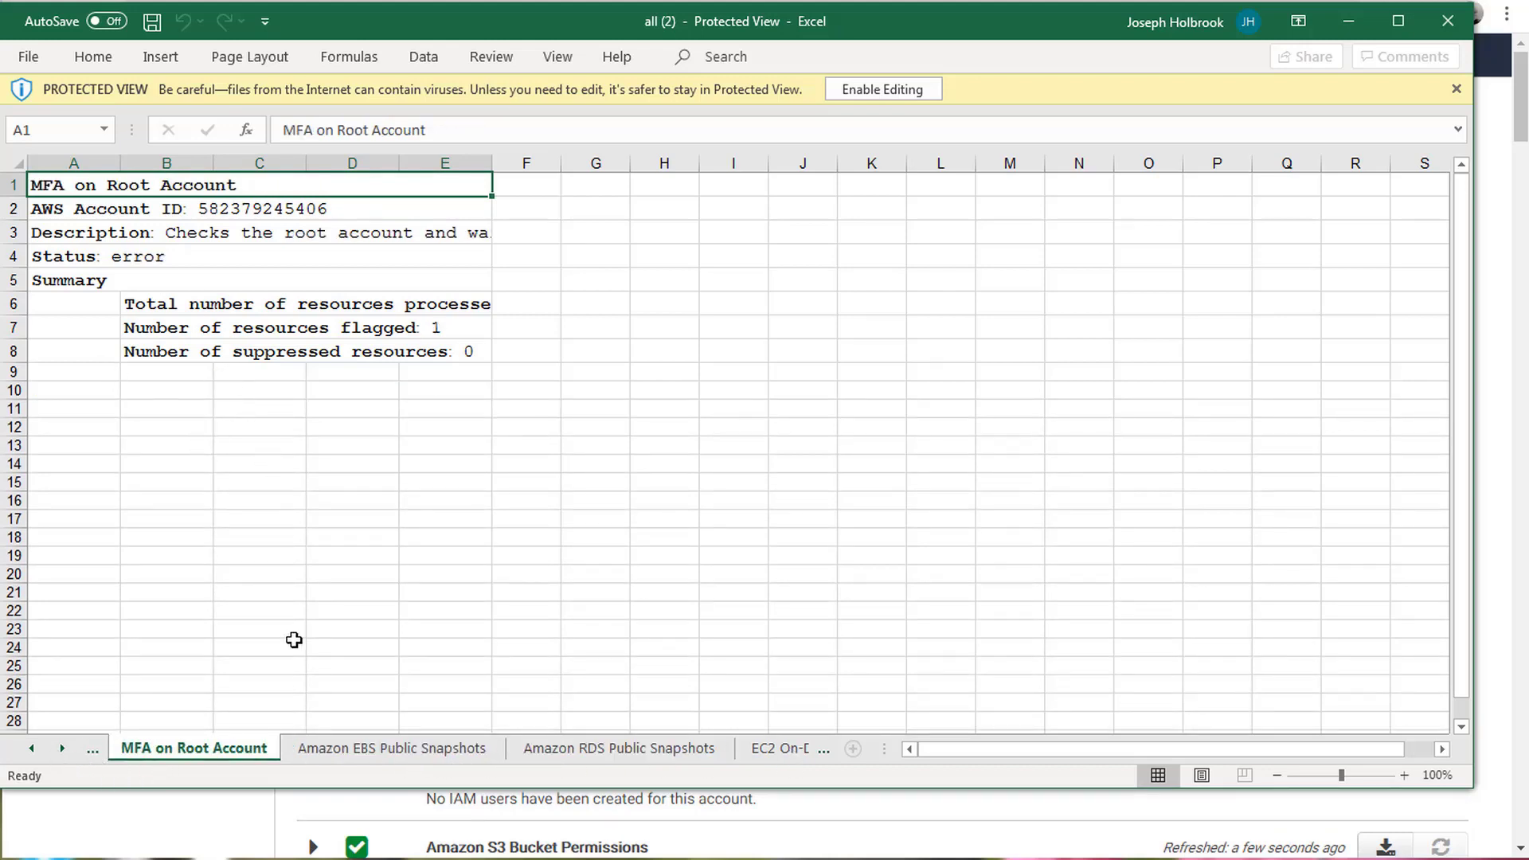
left_click(32, 748)
left_click(32, 748)
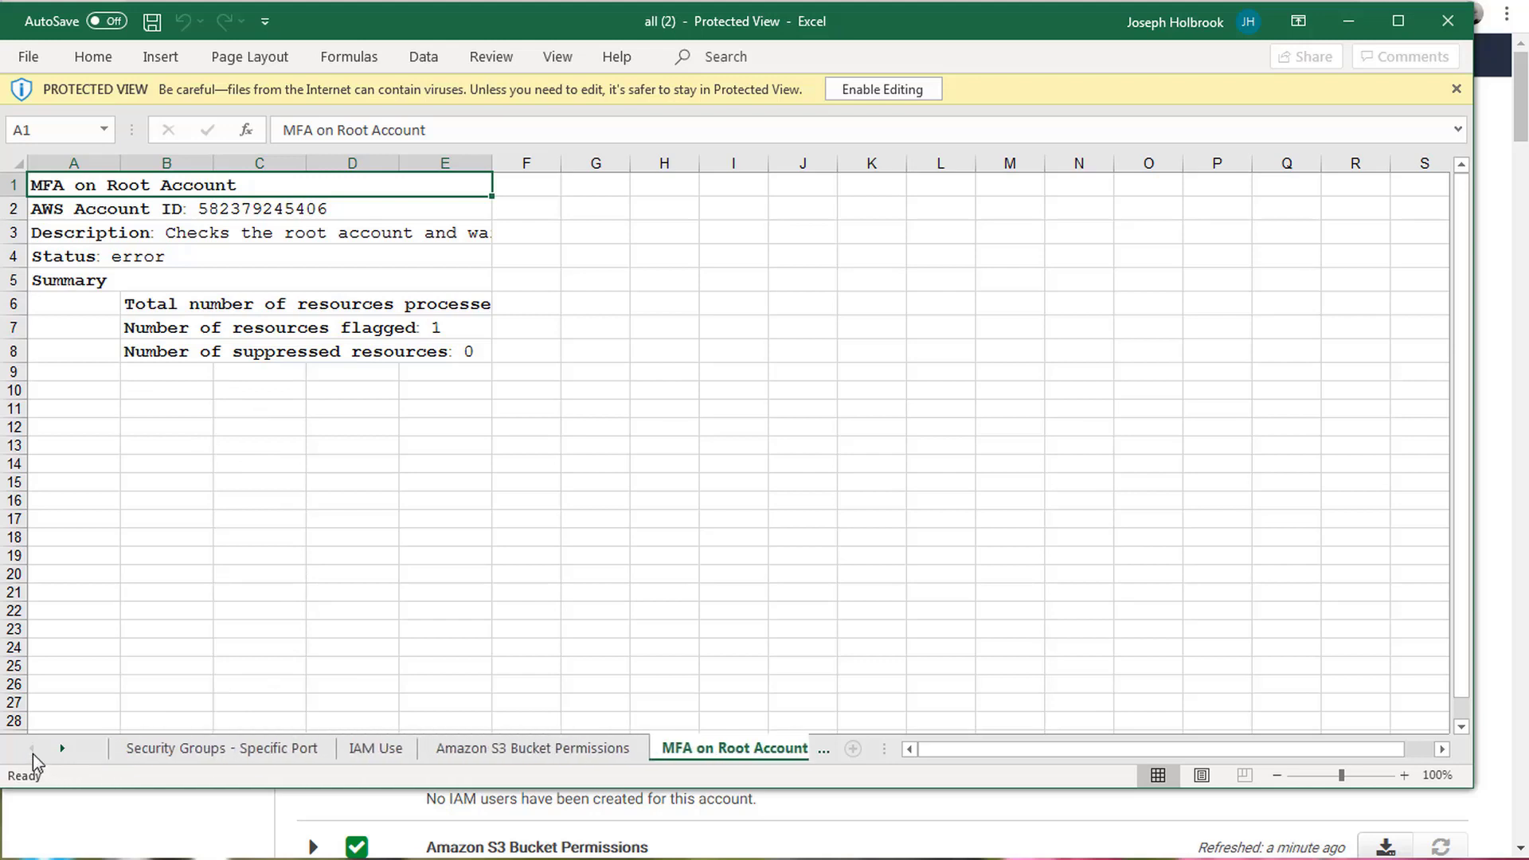
left_click(160, 747)
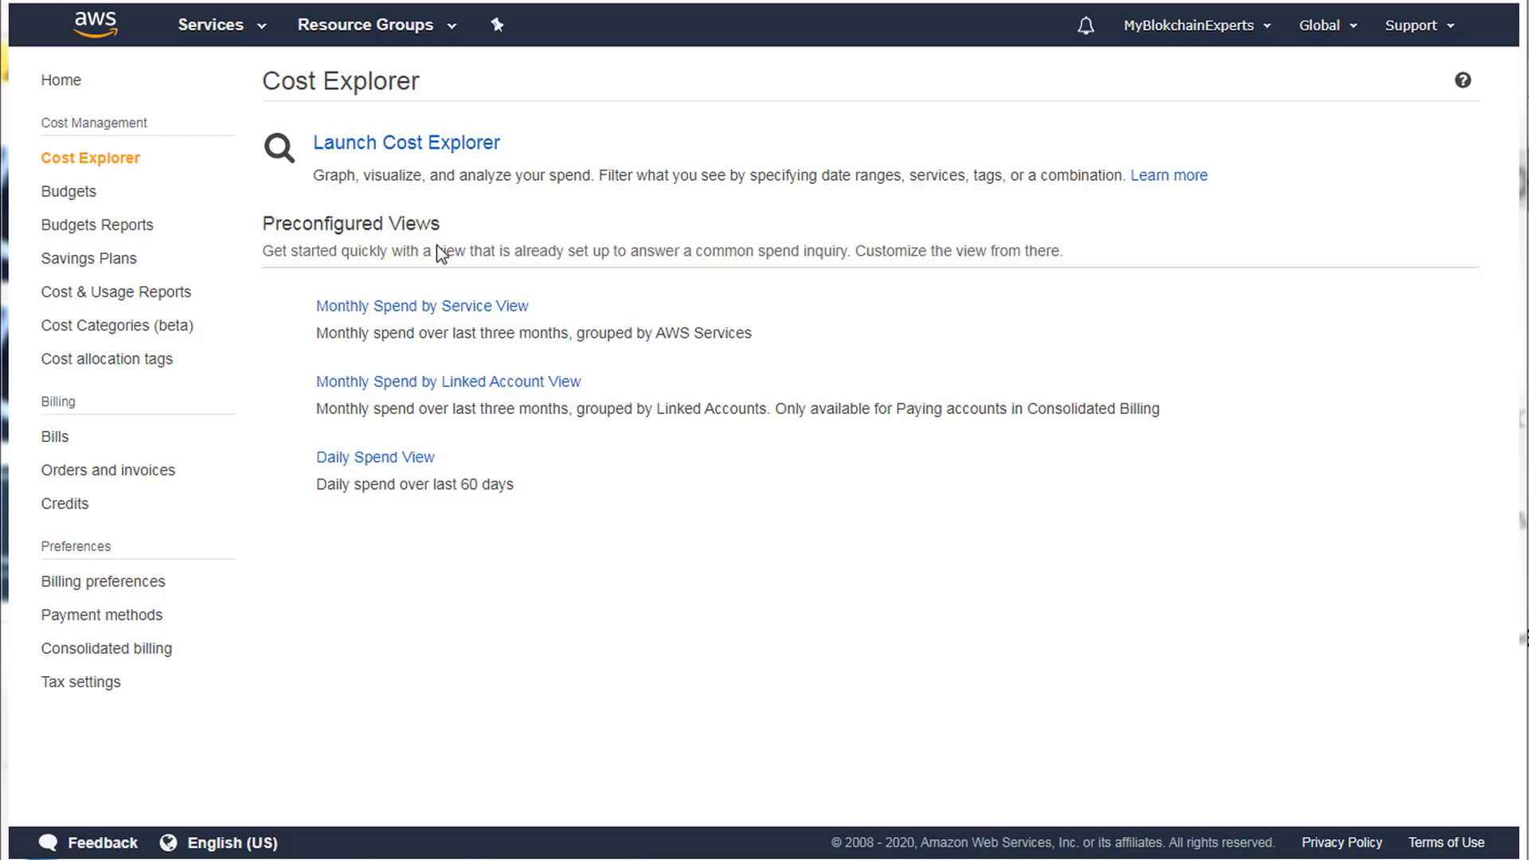
Highlight then clear the Cost Explorer heading, and launch Cost Explorer.
double_click(367, 92)
triple_click(367, 92)
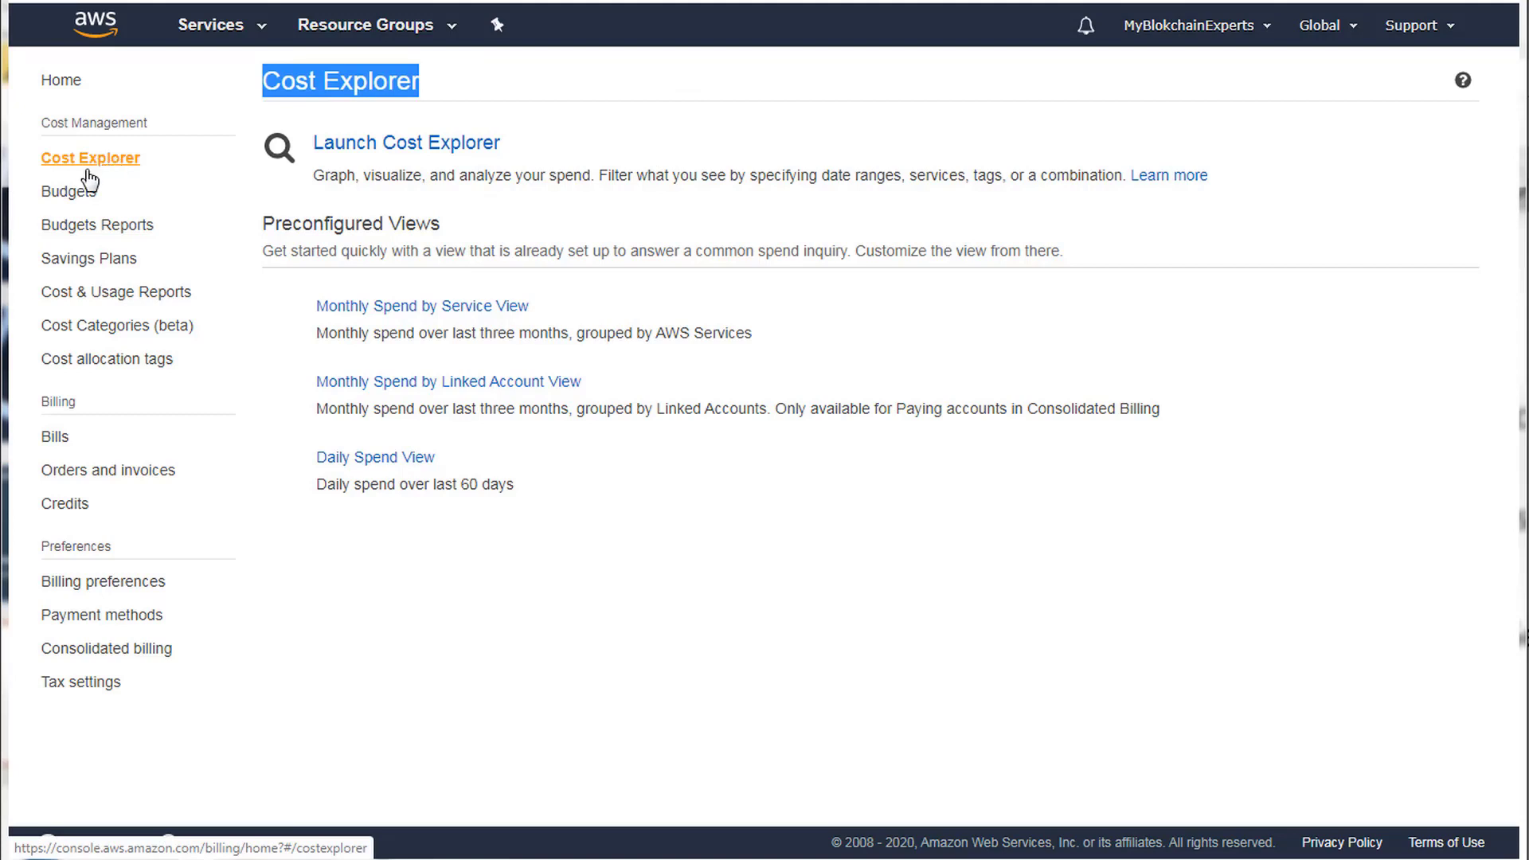
left_click(436, 224)
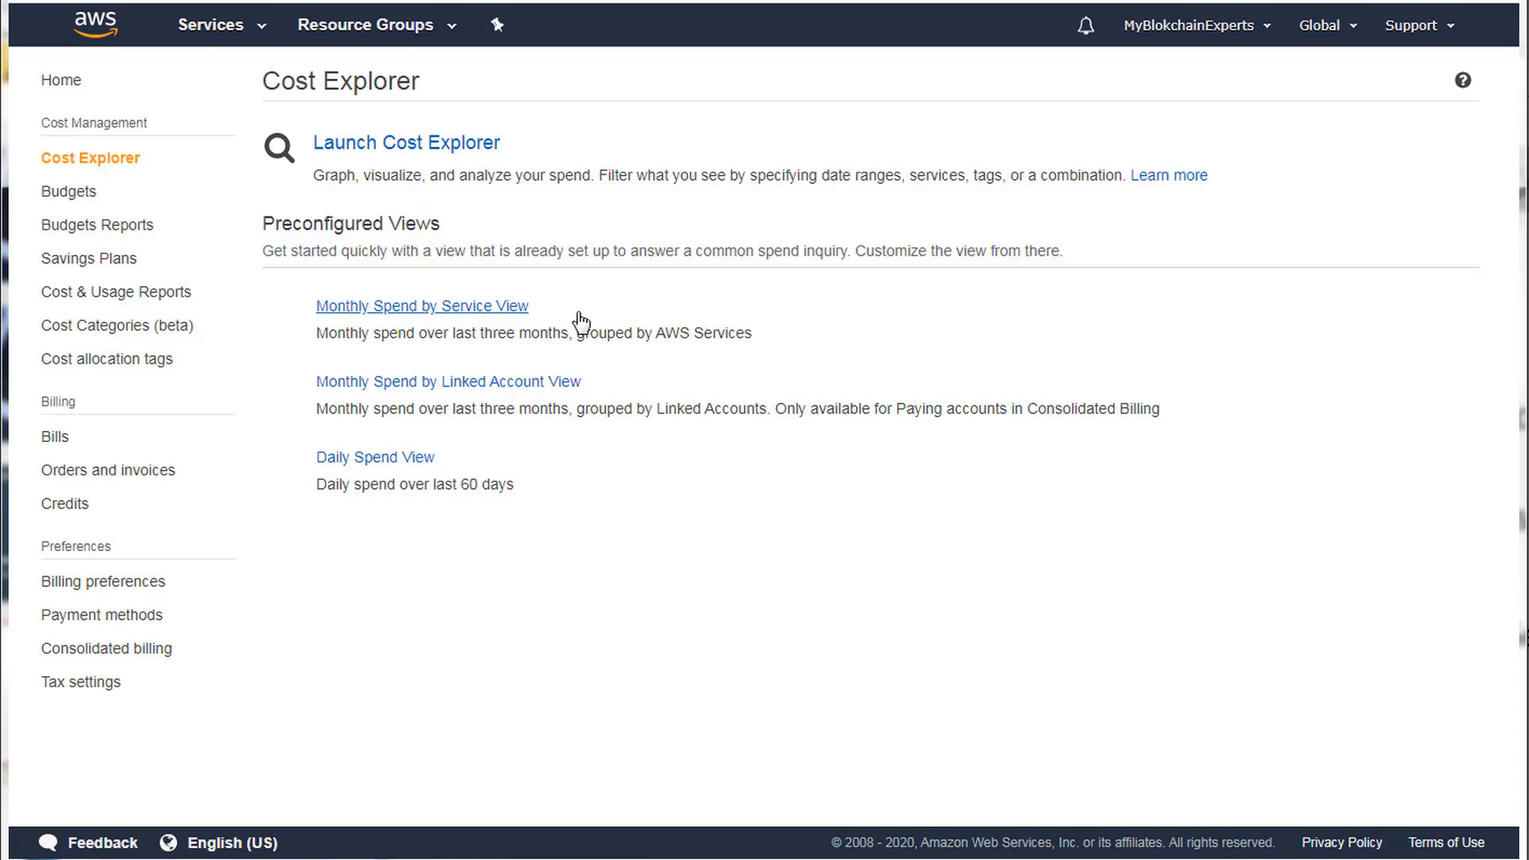
left_click(407, 145)
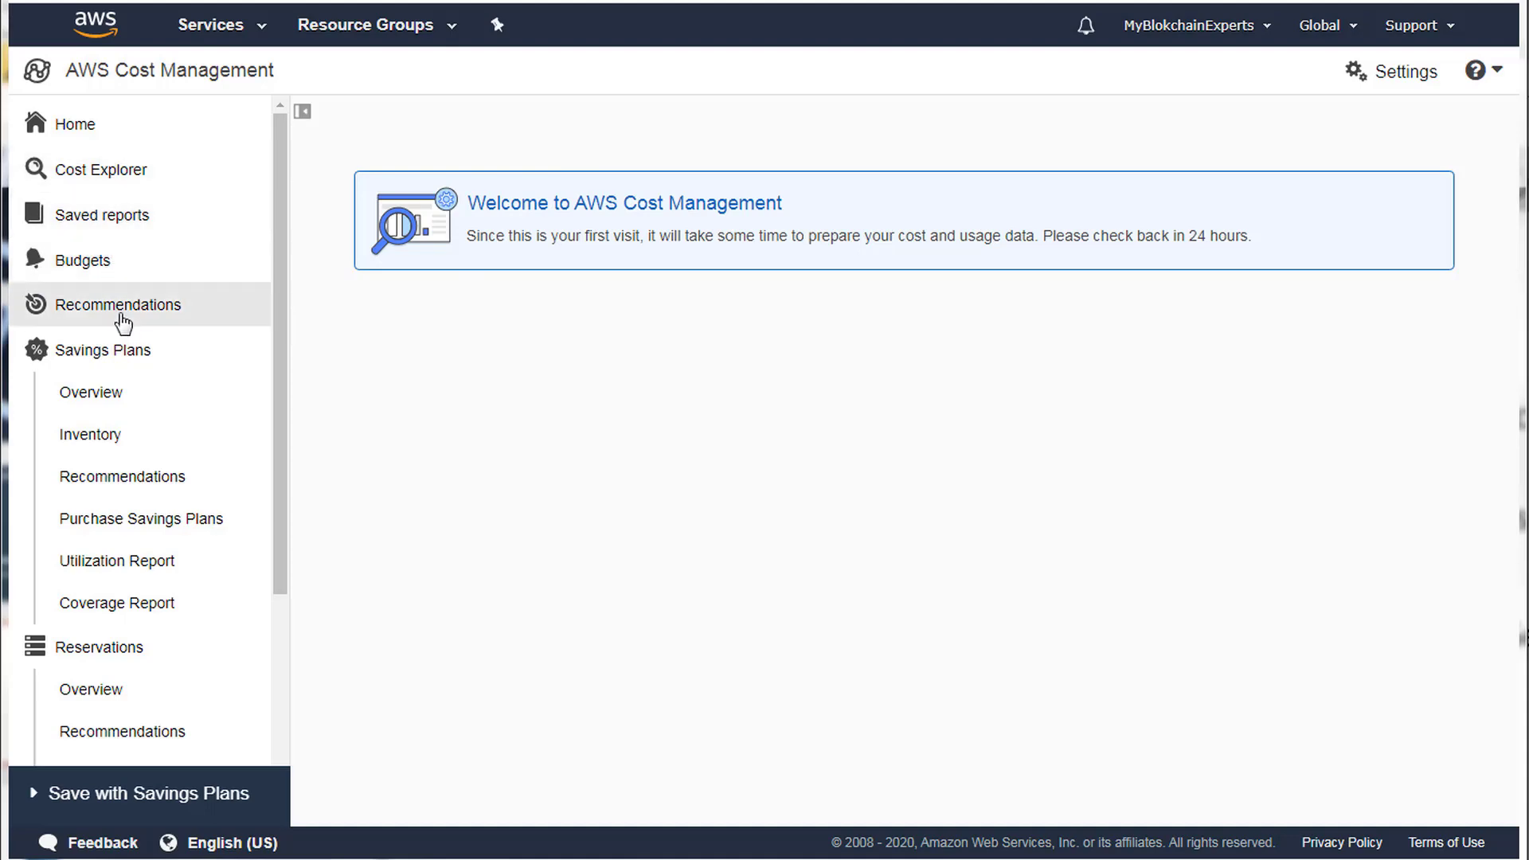
left_click(121, 532)
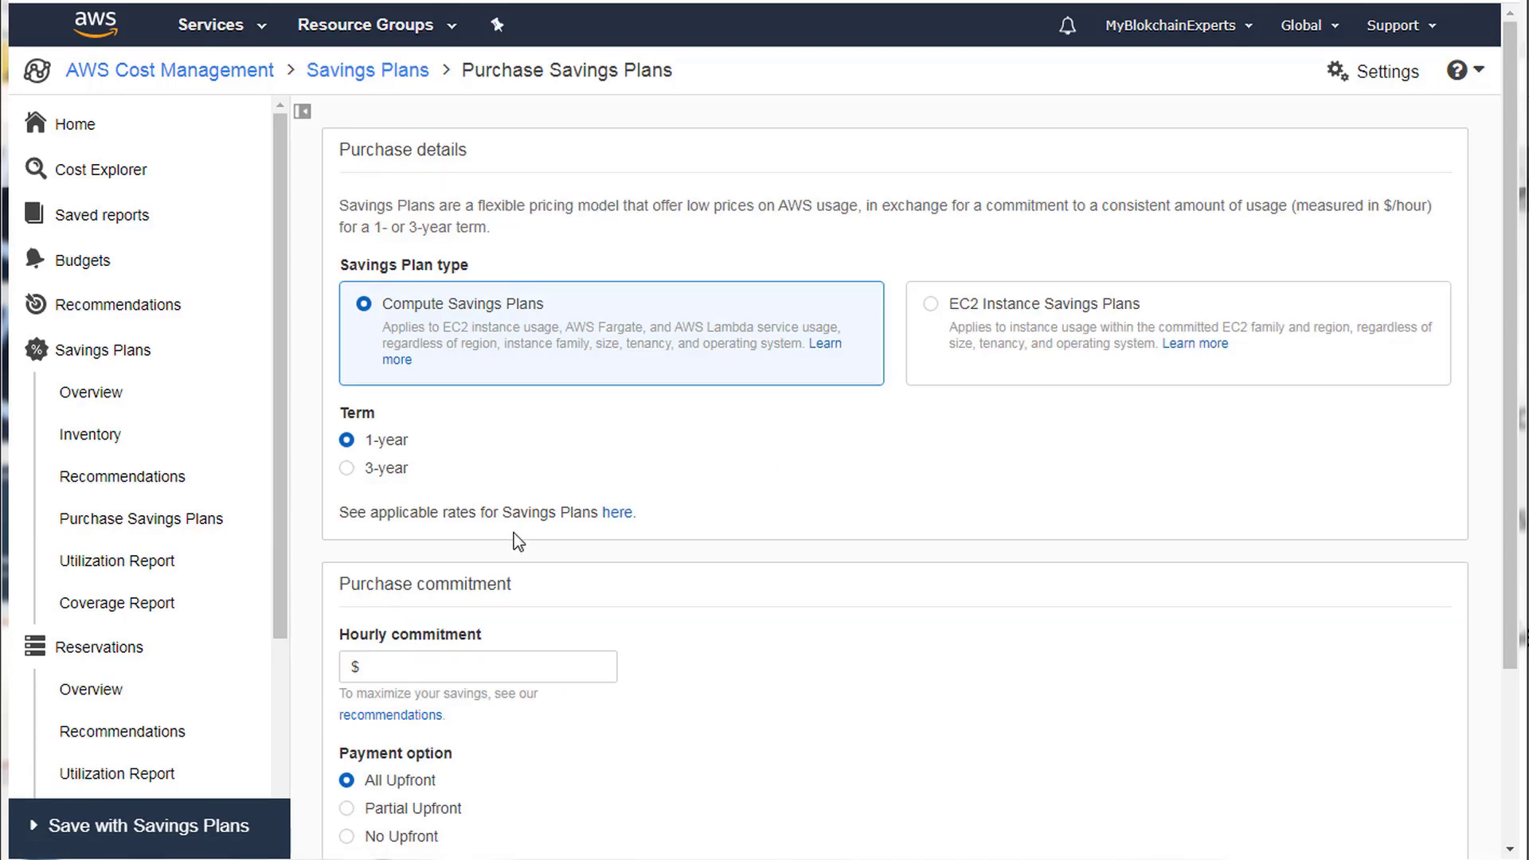
left_click(949, 316)
left_click(433, 309)
left_click(347, 468)
left_click(348, 440)
scroll(621, 454, "down", 3)
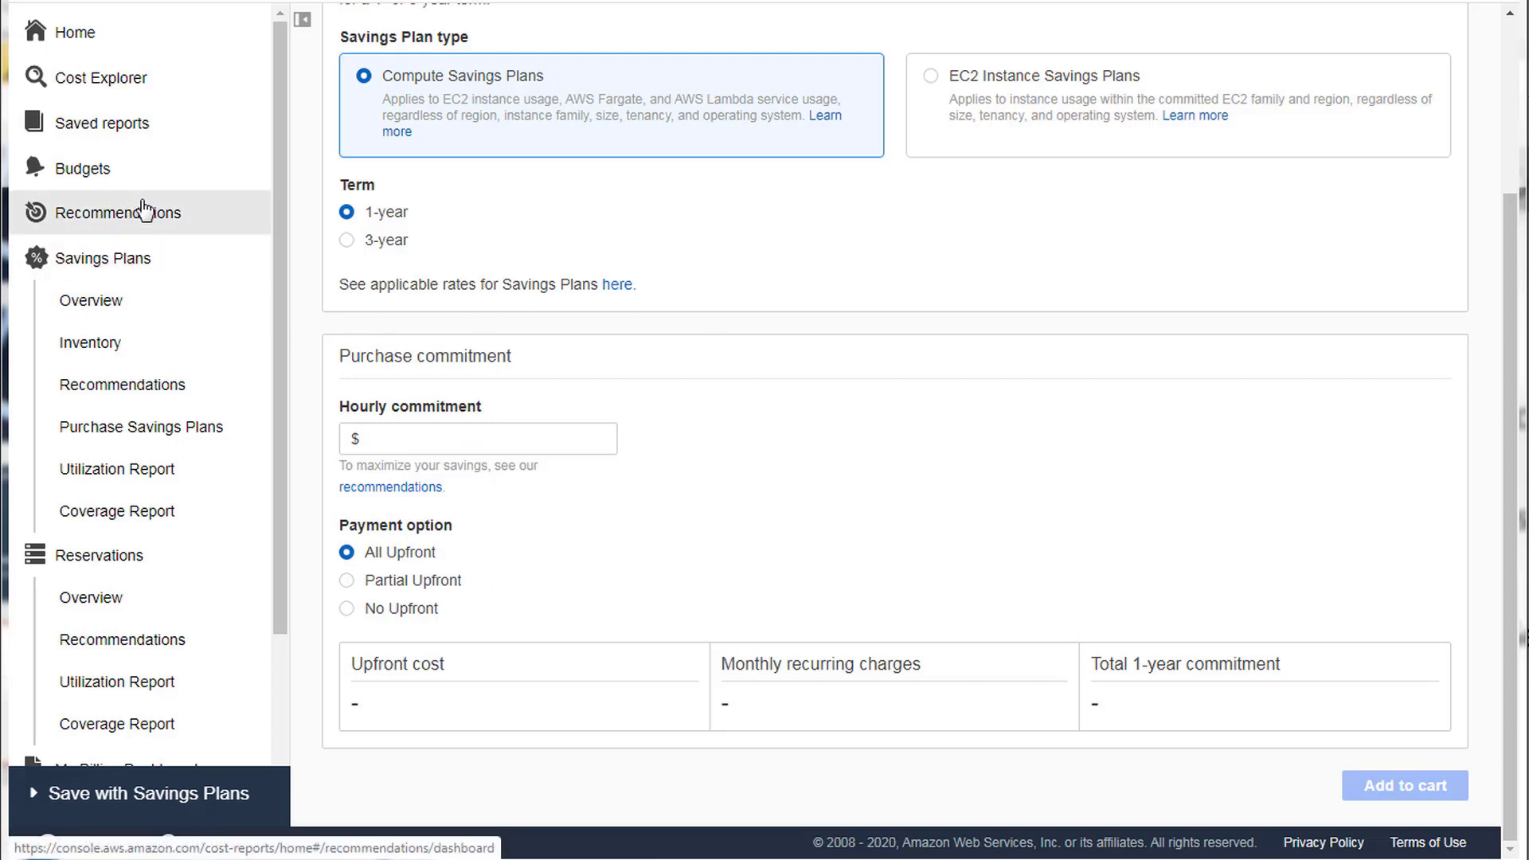
left_click(117, 563)
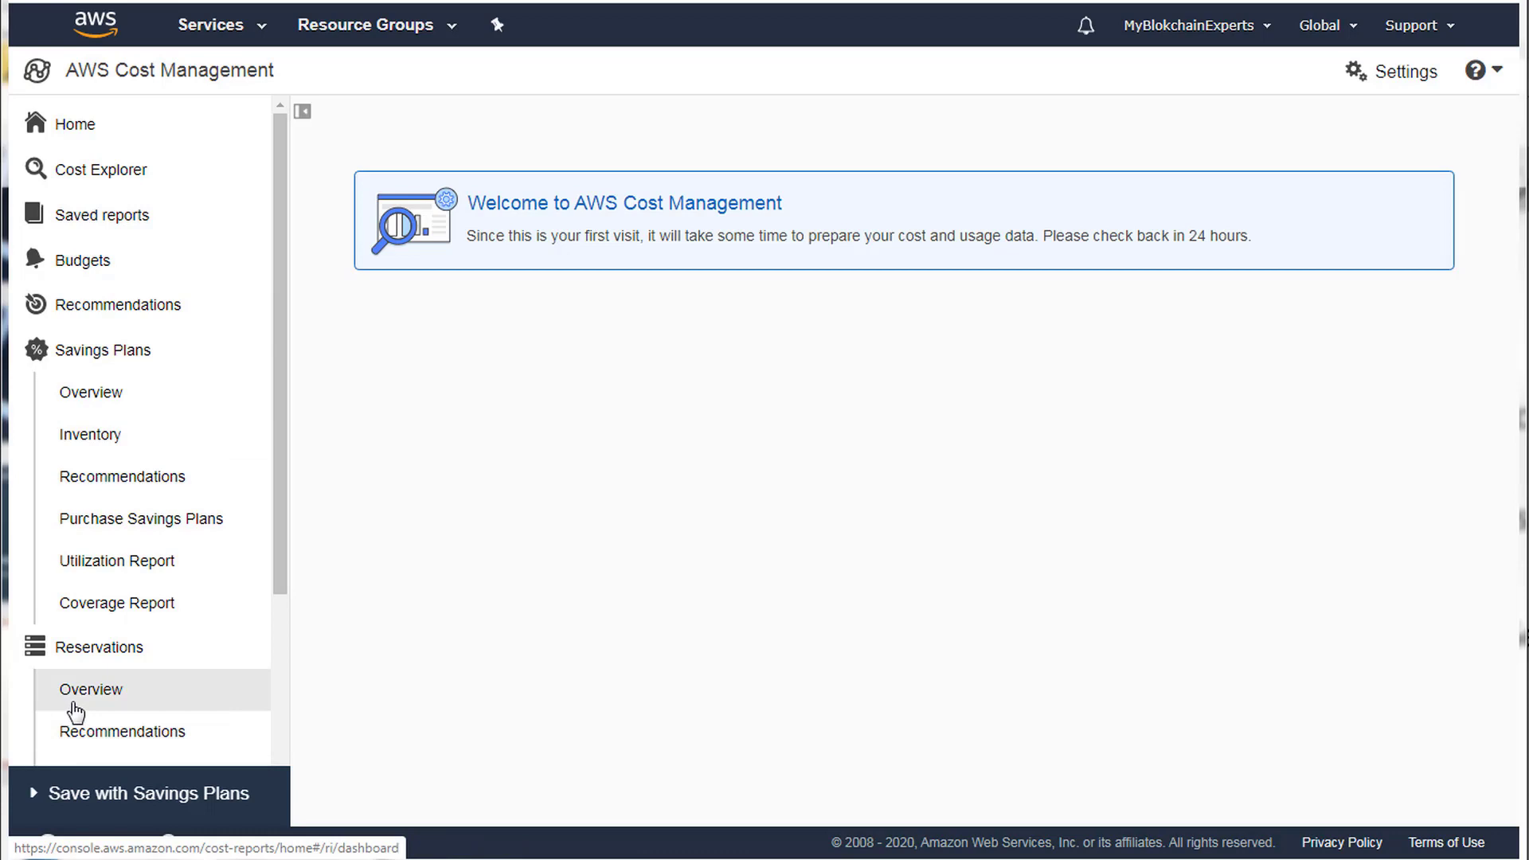
scroll(96, 727, "down", 4)
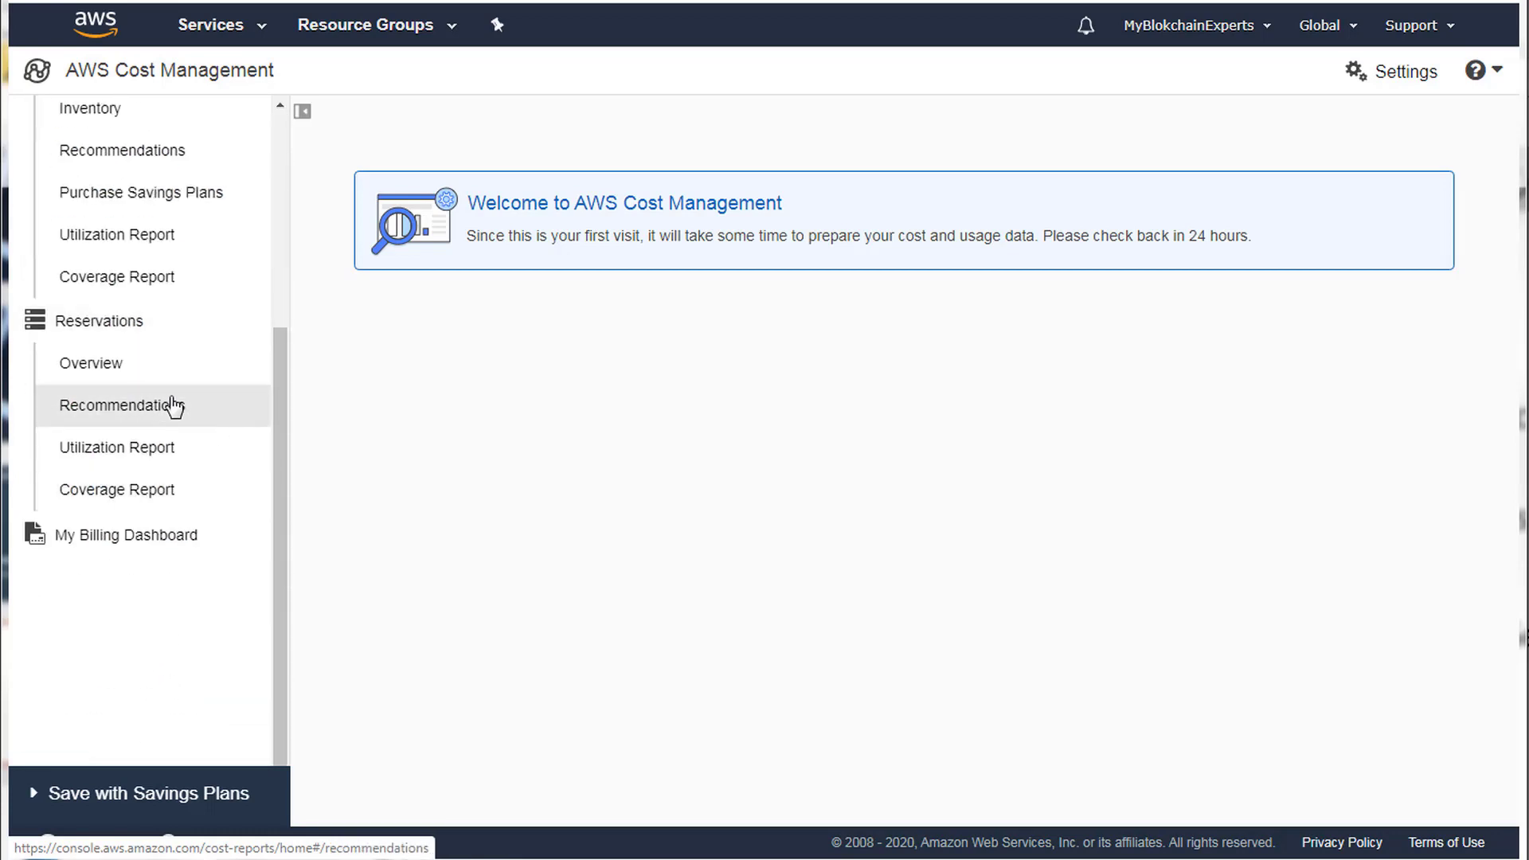
scroll(174, 406, "up", 1)
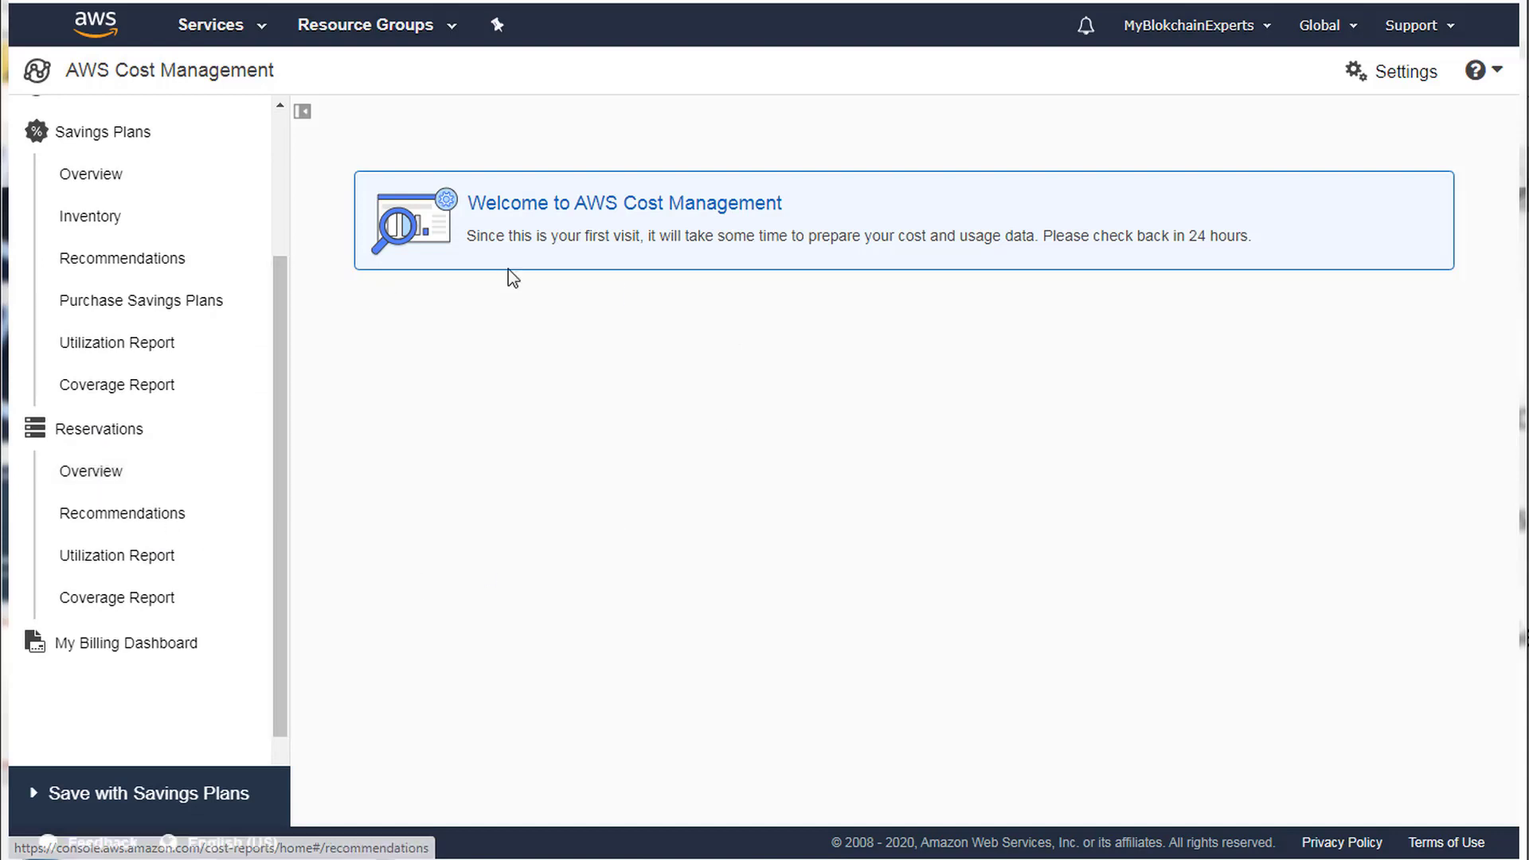
scroll(275, 454, "up", 2)
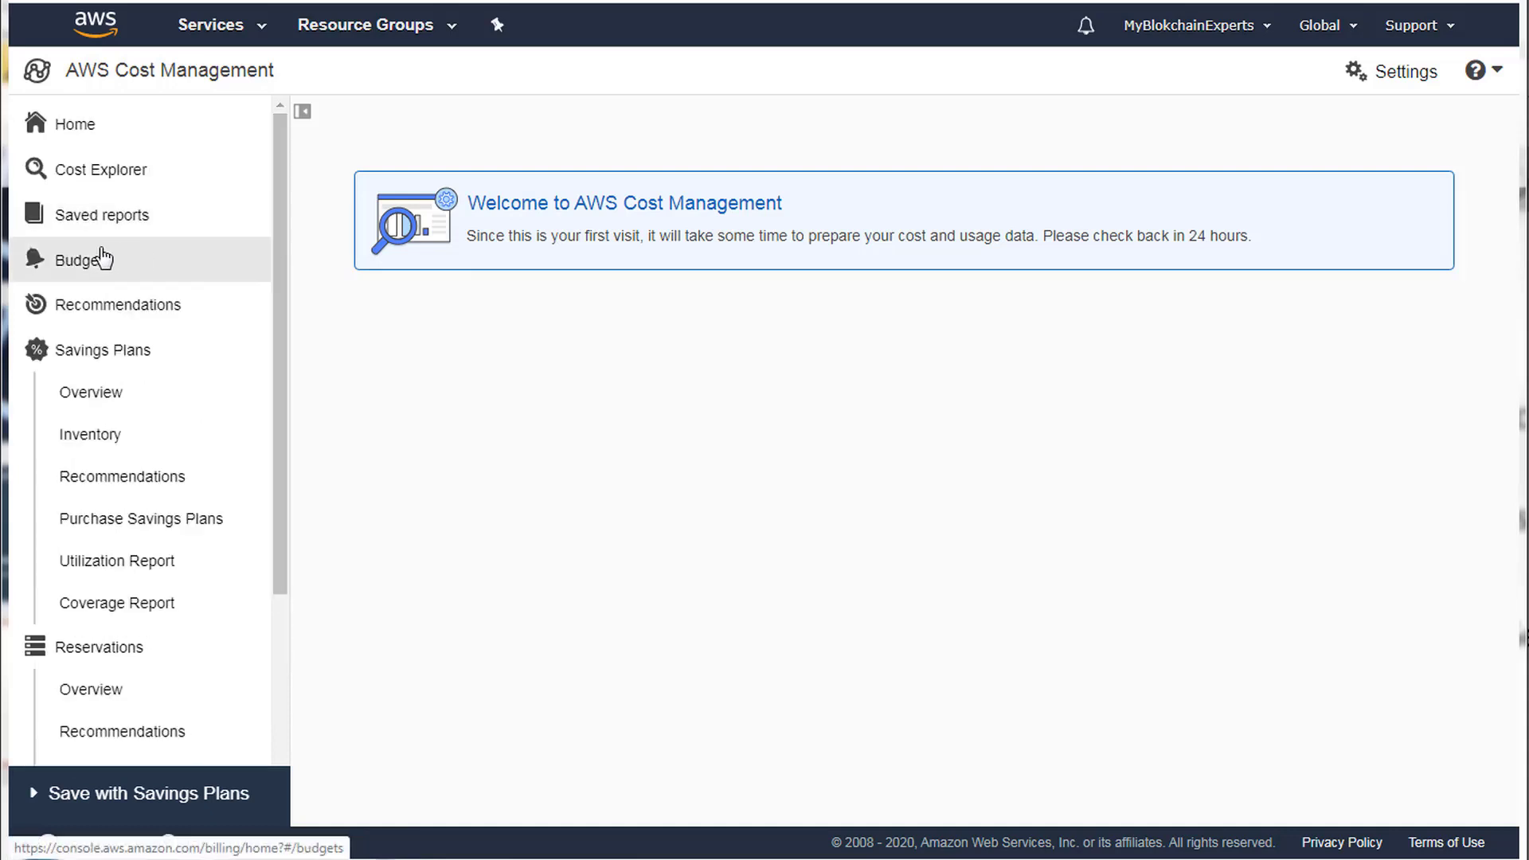
Go to the Budgets section from the Billing sidebar.
left_click(99, 259)
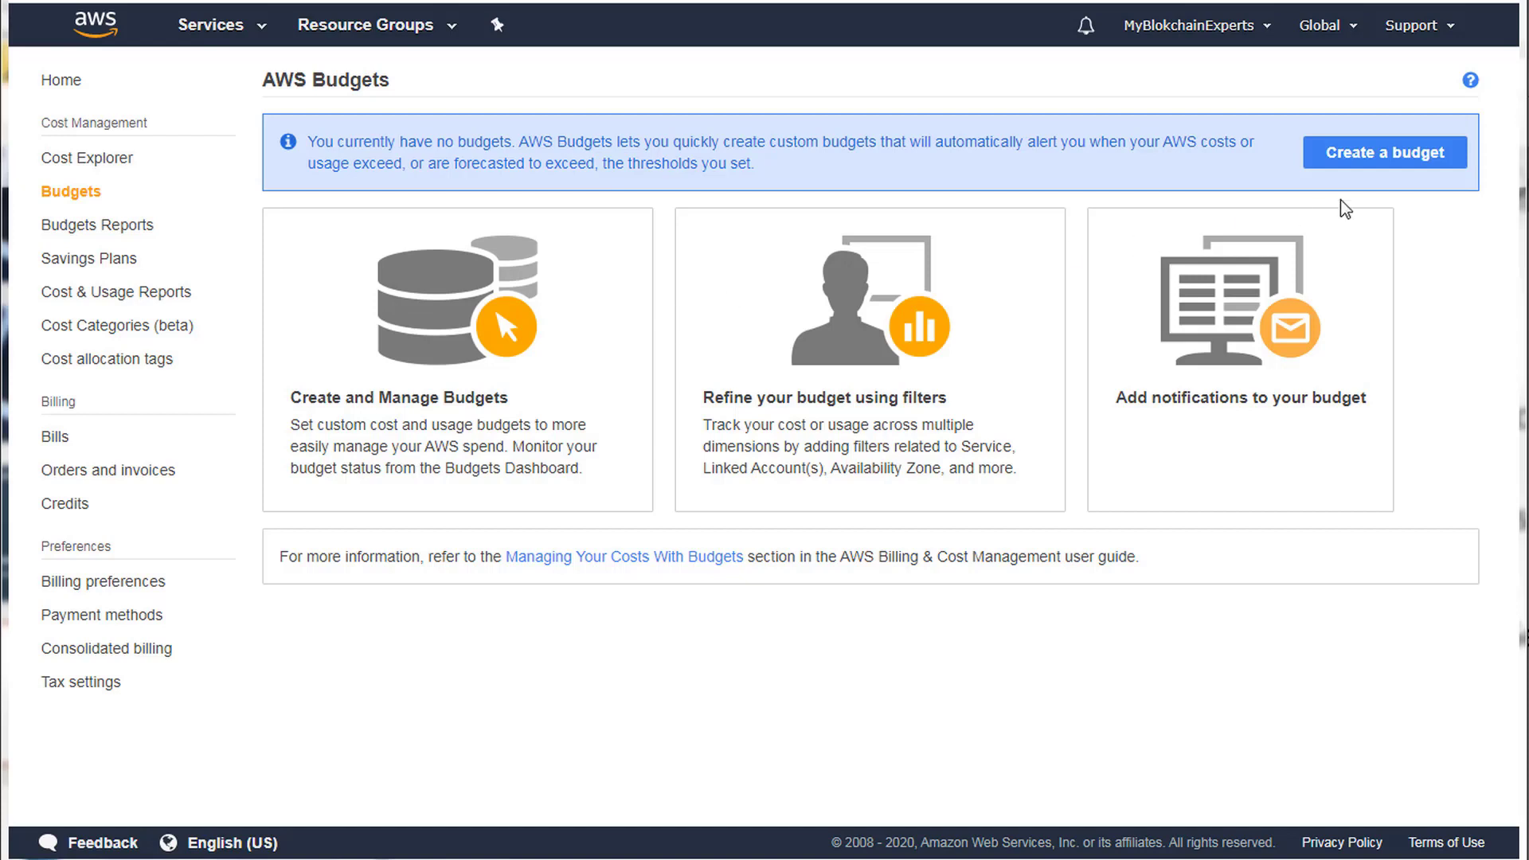
Compare Usage, Reservation and Savings Plans budget types, then proceed with a Cost budget.
left_click(1378, 170)
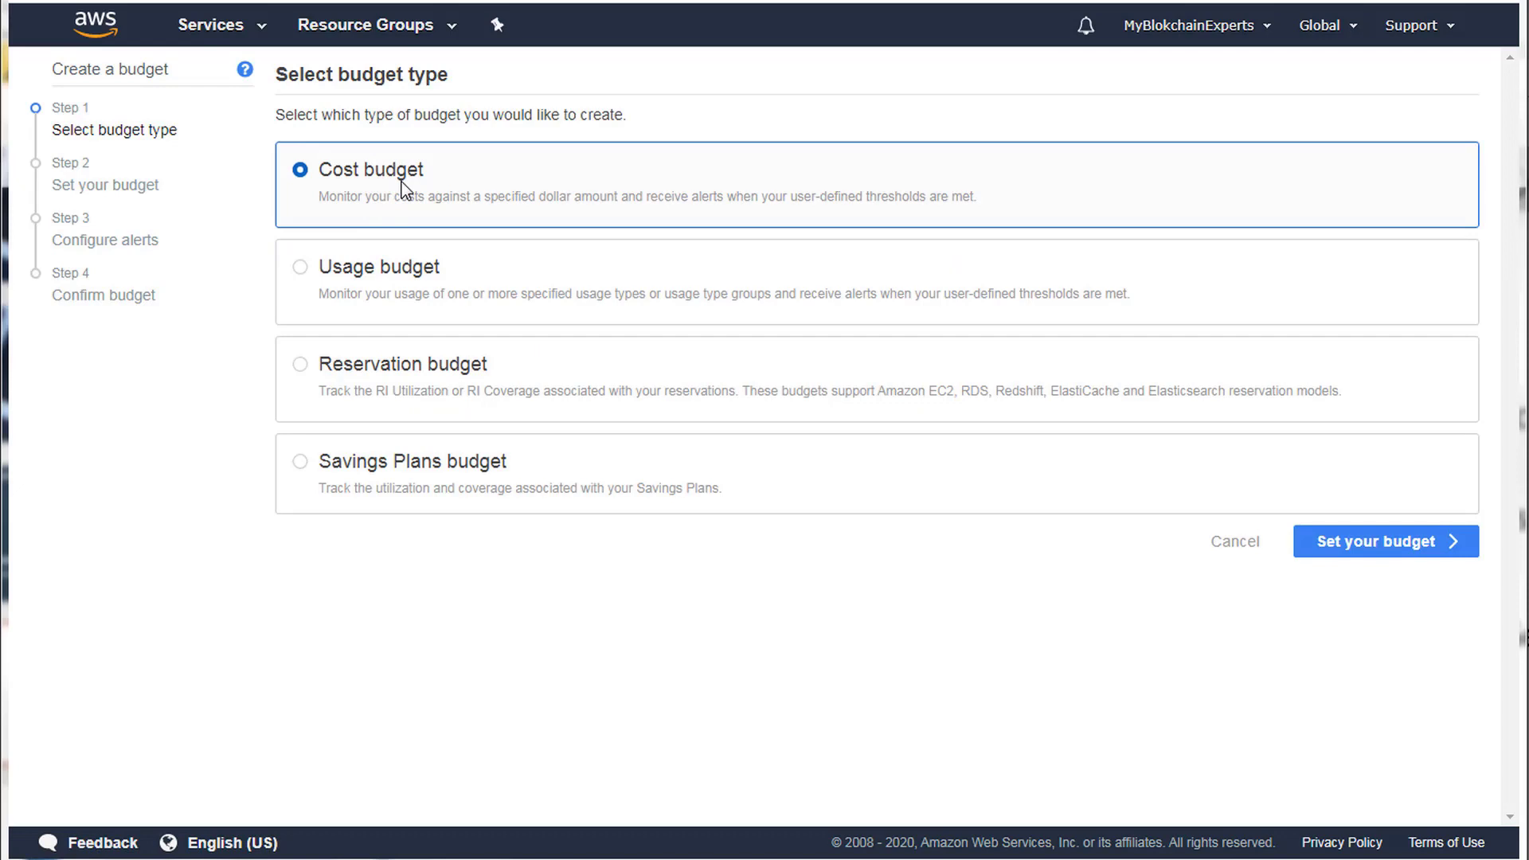
left_click(409, 314)
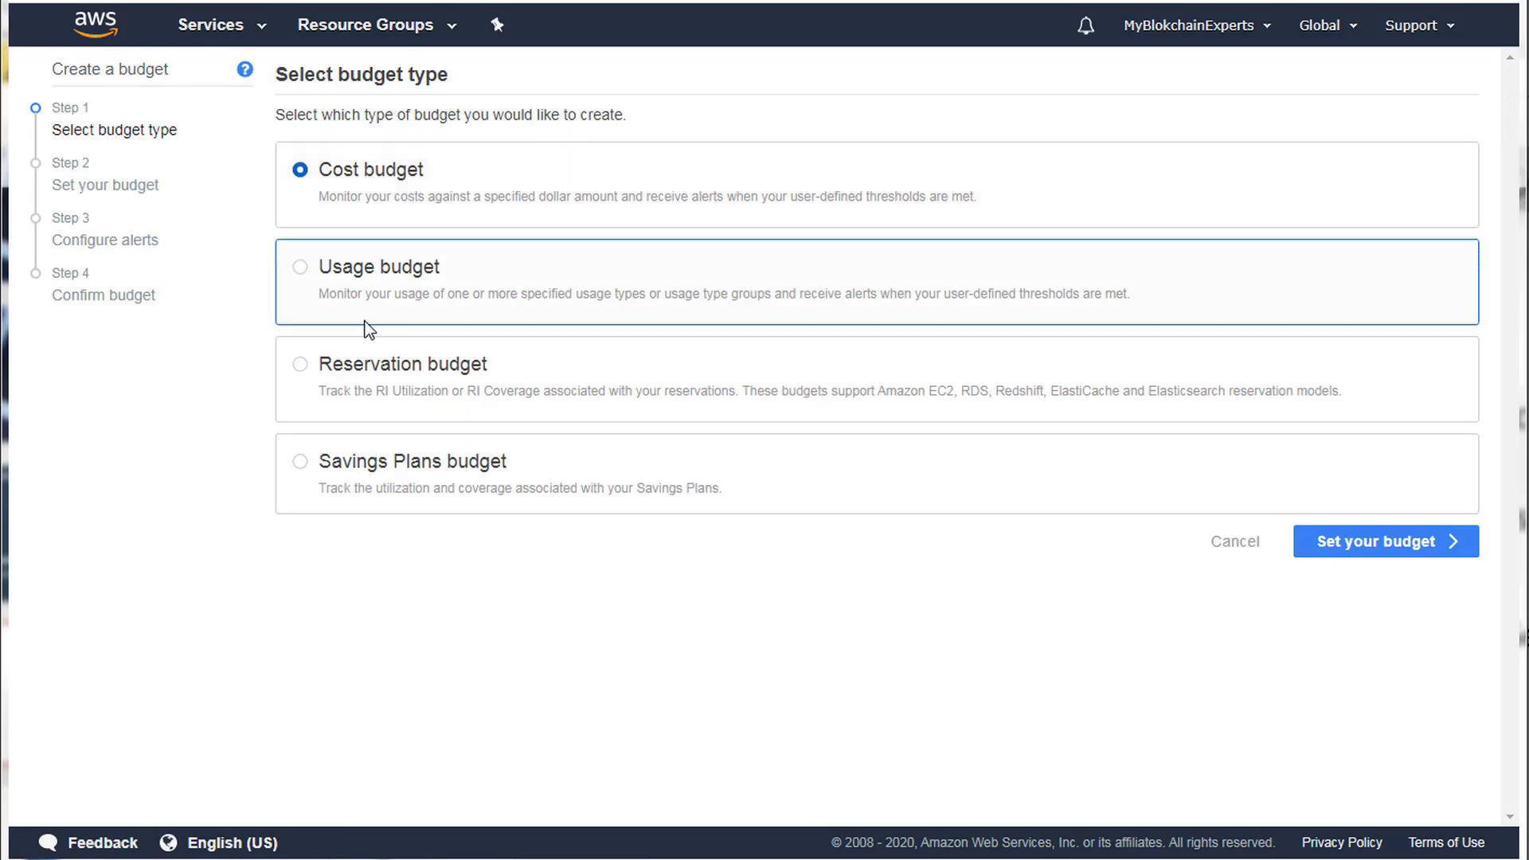
left_click(360, 364)
left_click(371, 481)
left_click(319, 183)
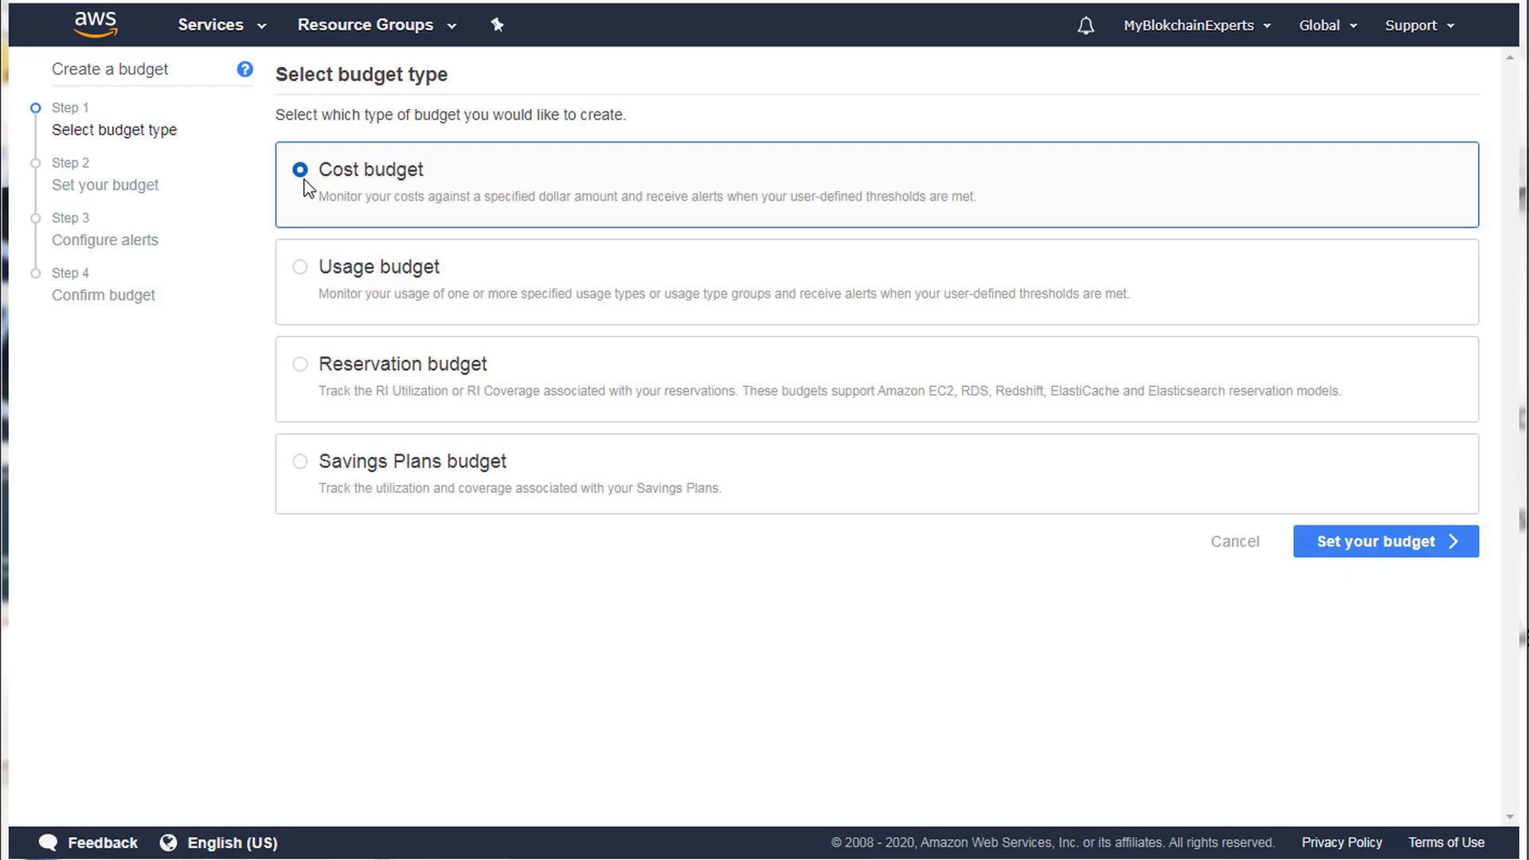
left_click(1365, 548)
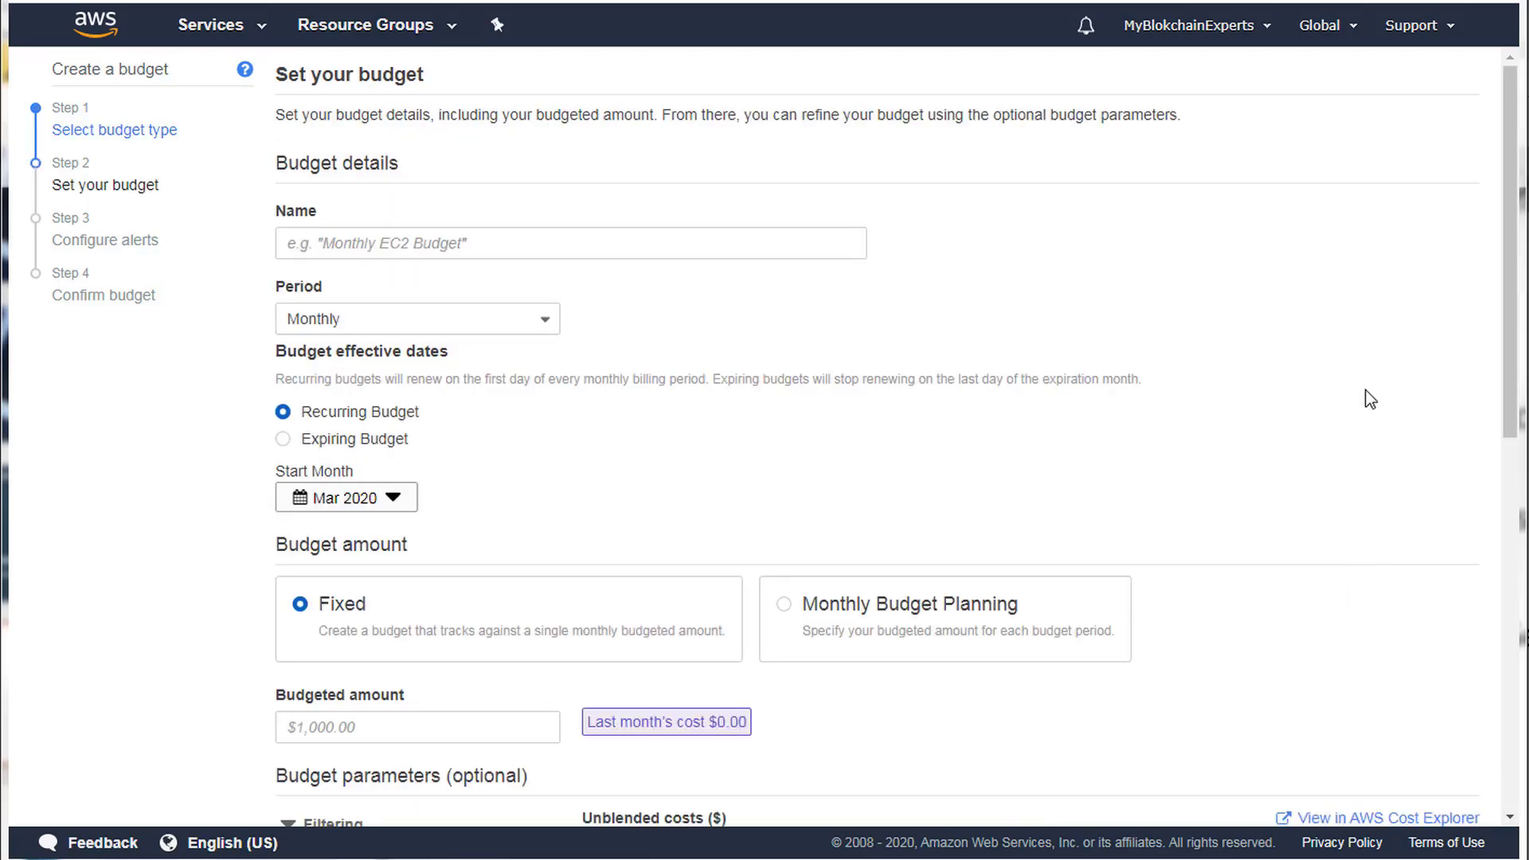
Name the budget 'EC2 Production'.
left_click(349, 243)
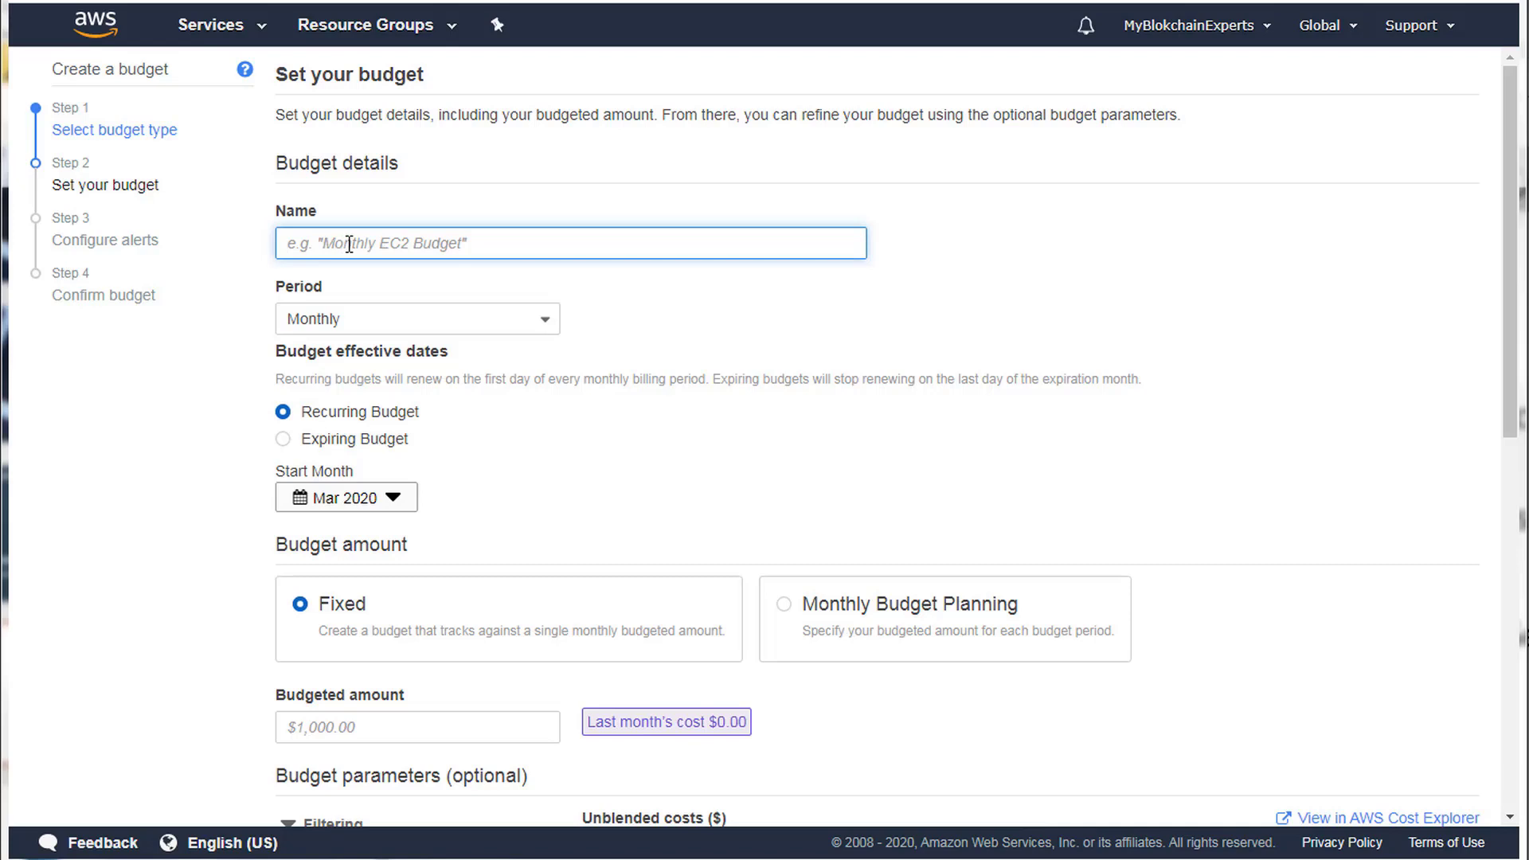
type("EX")
key("BackSpace")
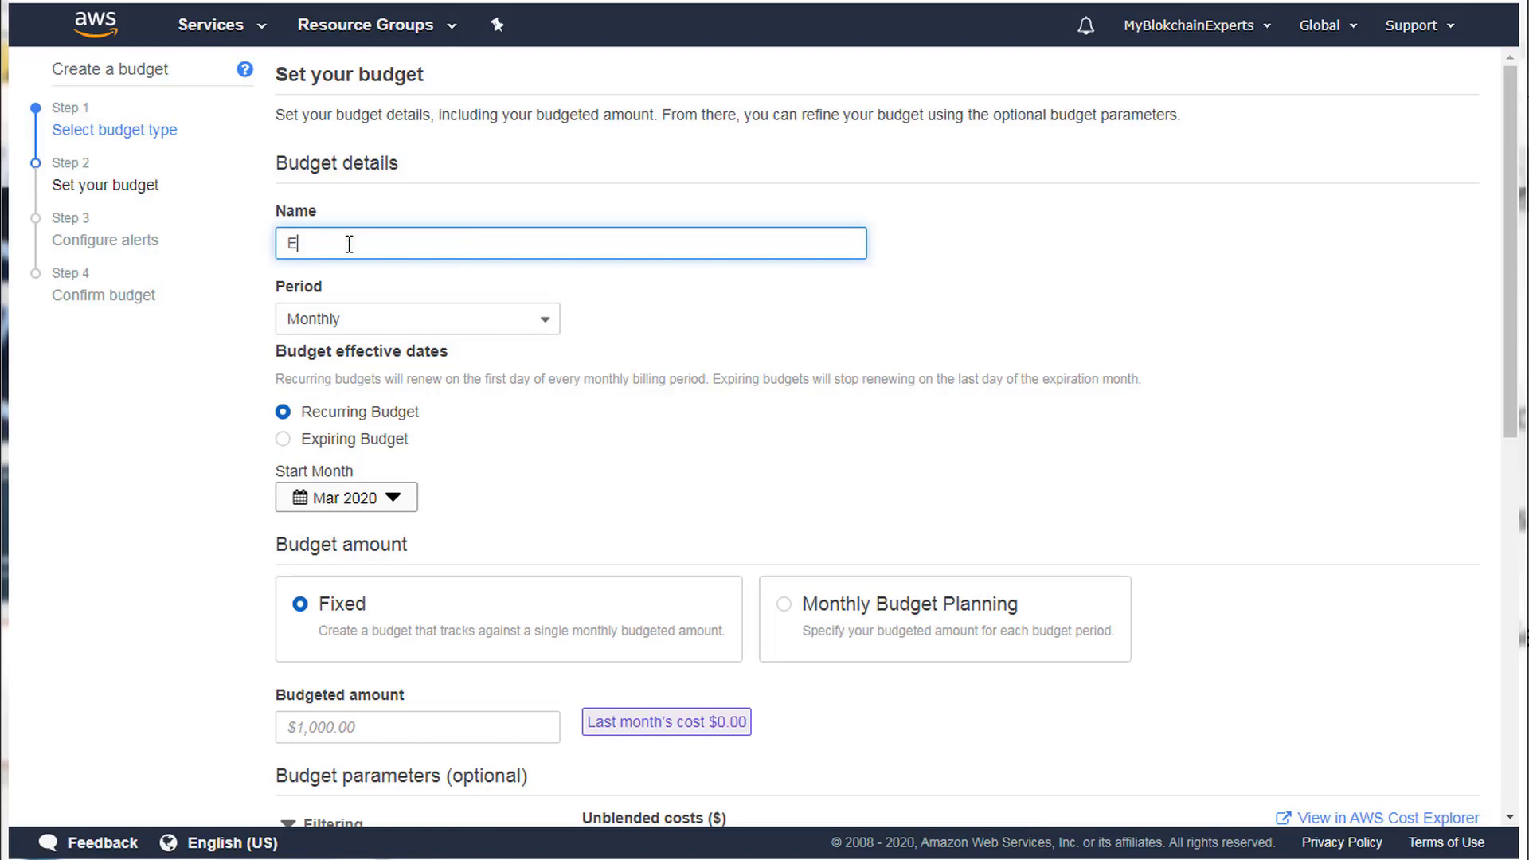
type("C2 Production")
left_click(653, 323)
Set the fixed monthly budgeted amount to $1,000.
scroll(540, 375, "down", 3)
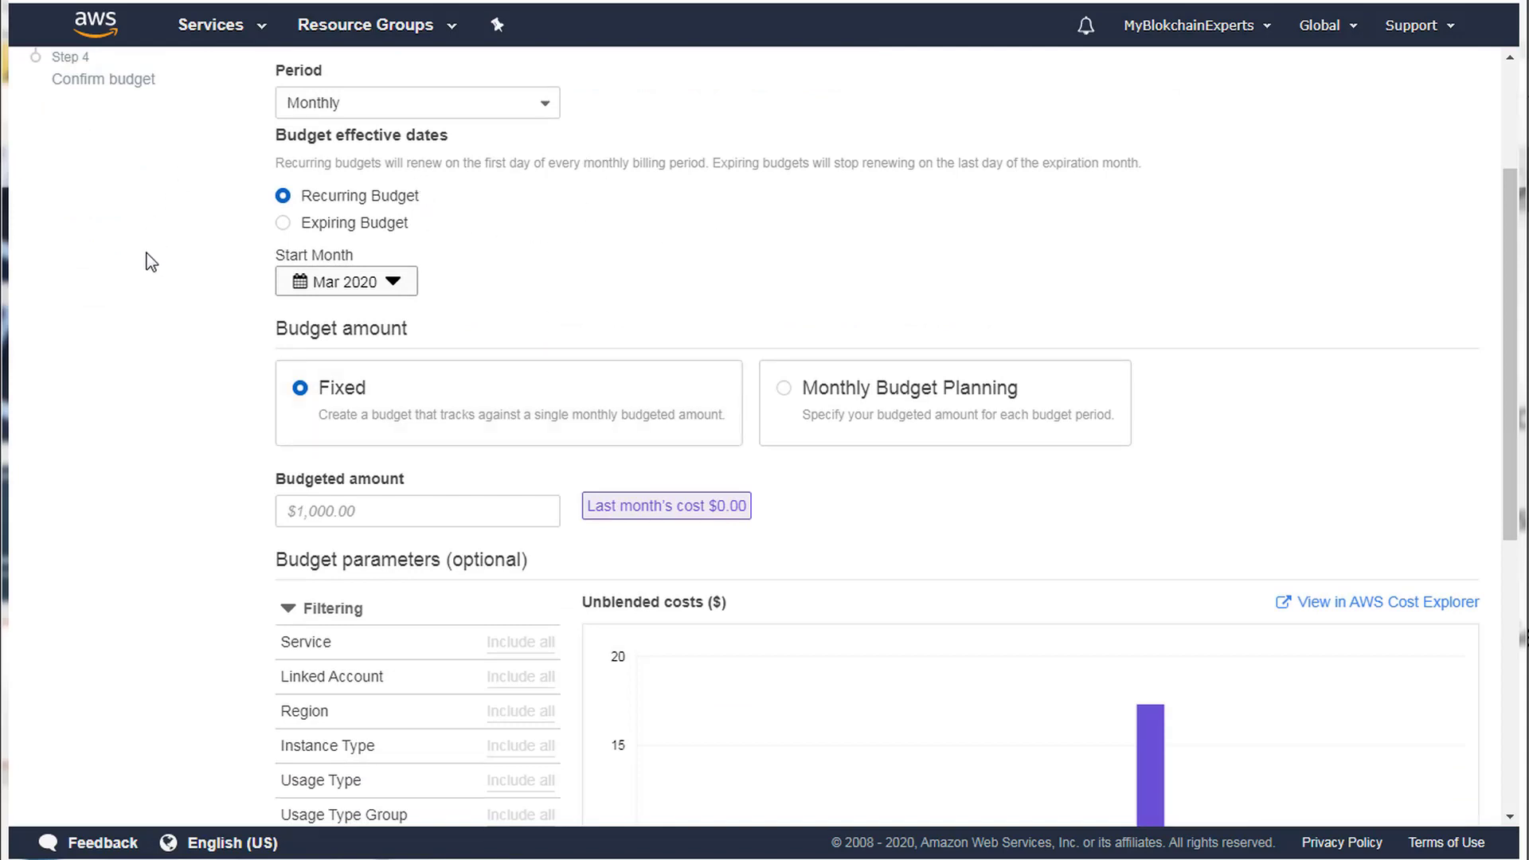
scroll(151, 318, "down", 2)
left_click(348, 405)
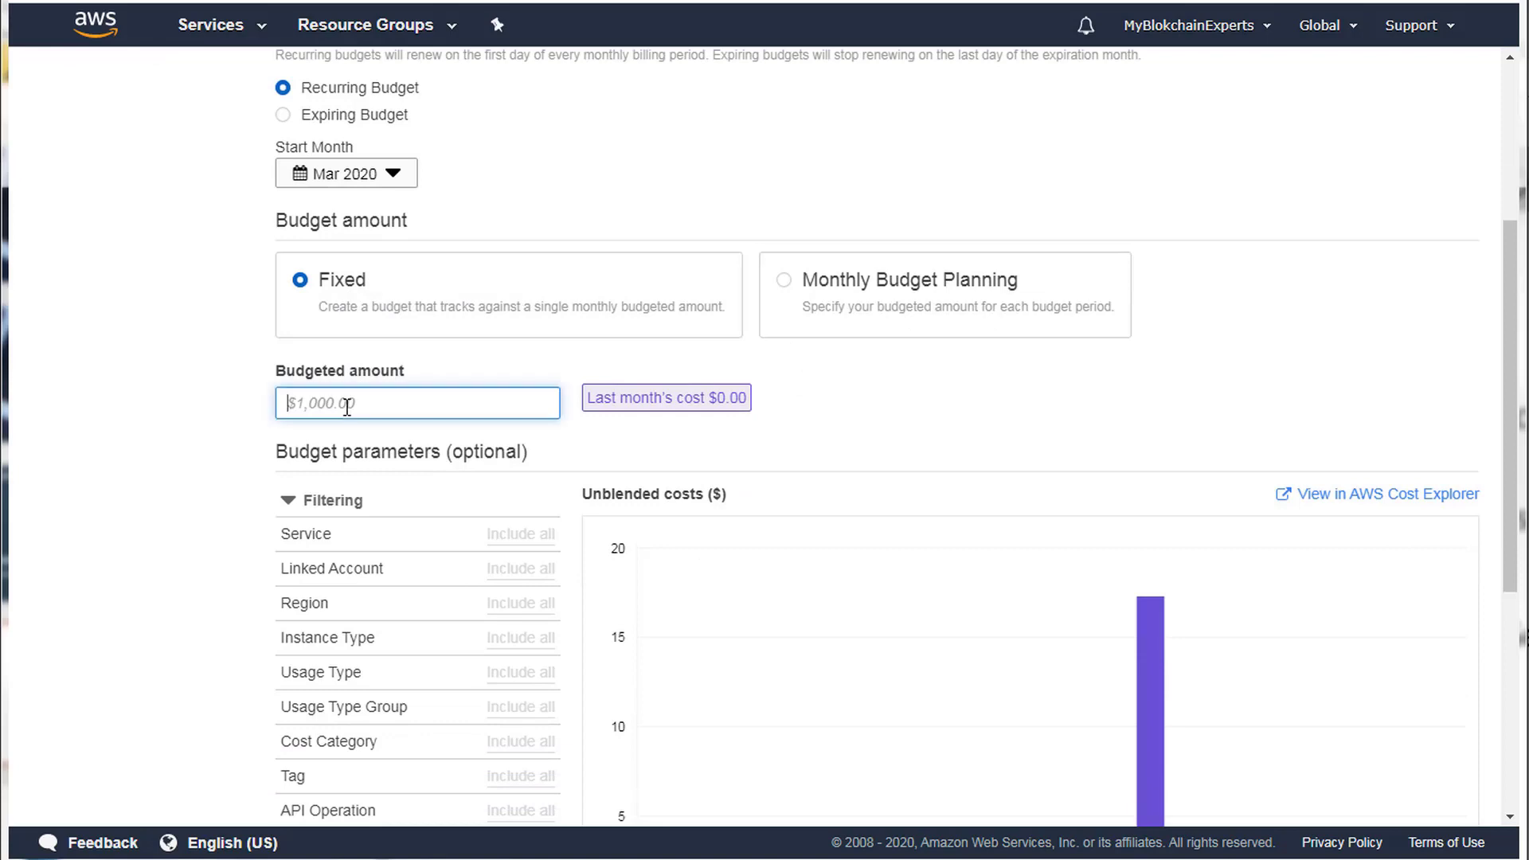
type("10000")
key("Tab")
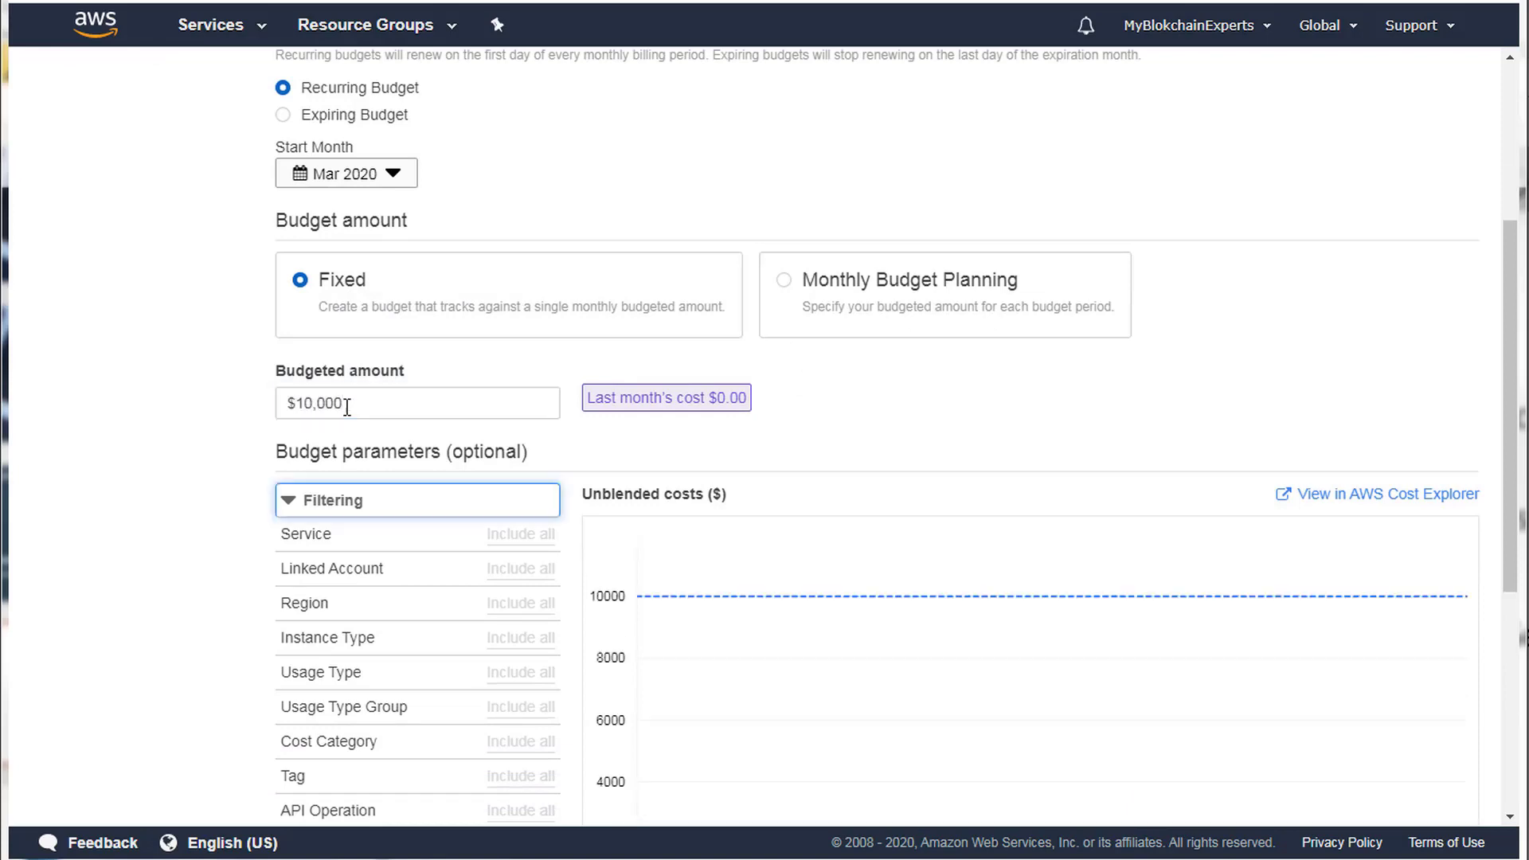
left_click(347, 404)
key("BackSpace")
key("Tab")
scroll(230, 499, "down", 2)
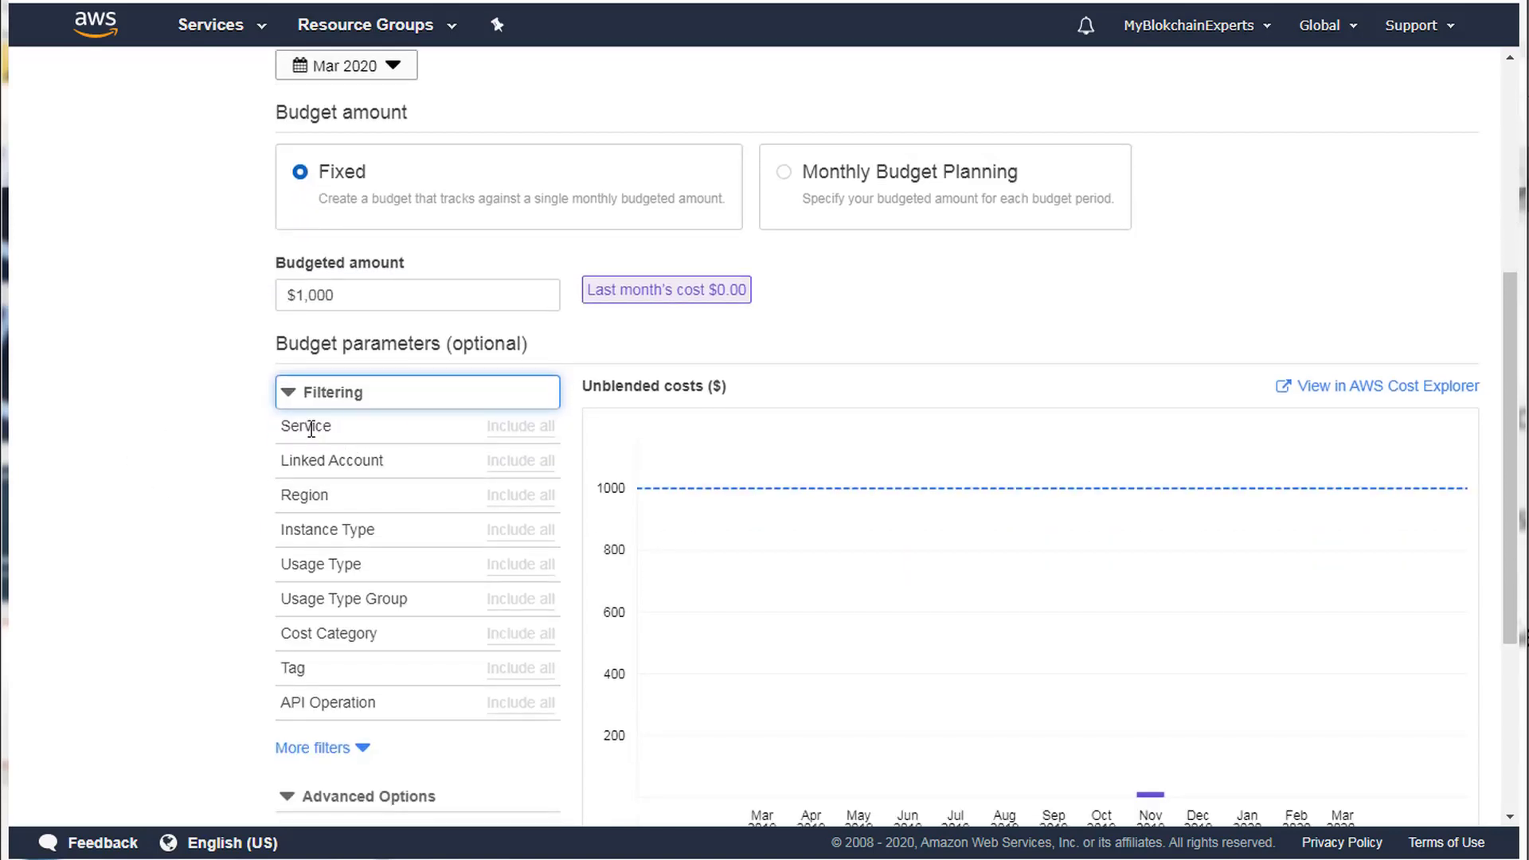
Check the advanced options, keeping Unblended costs as the cost aggregation.
left_click(393, 407)
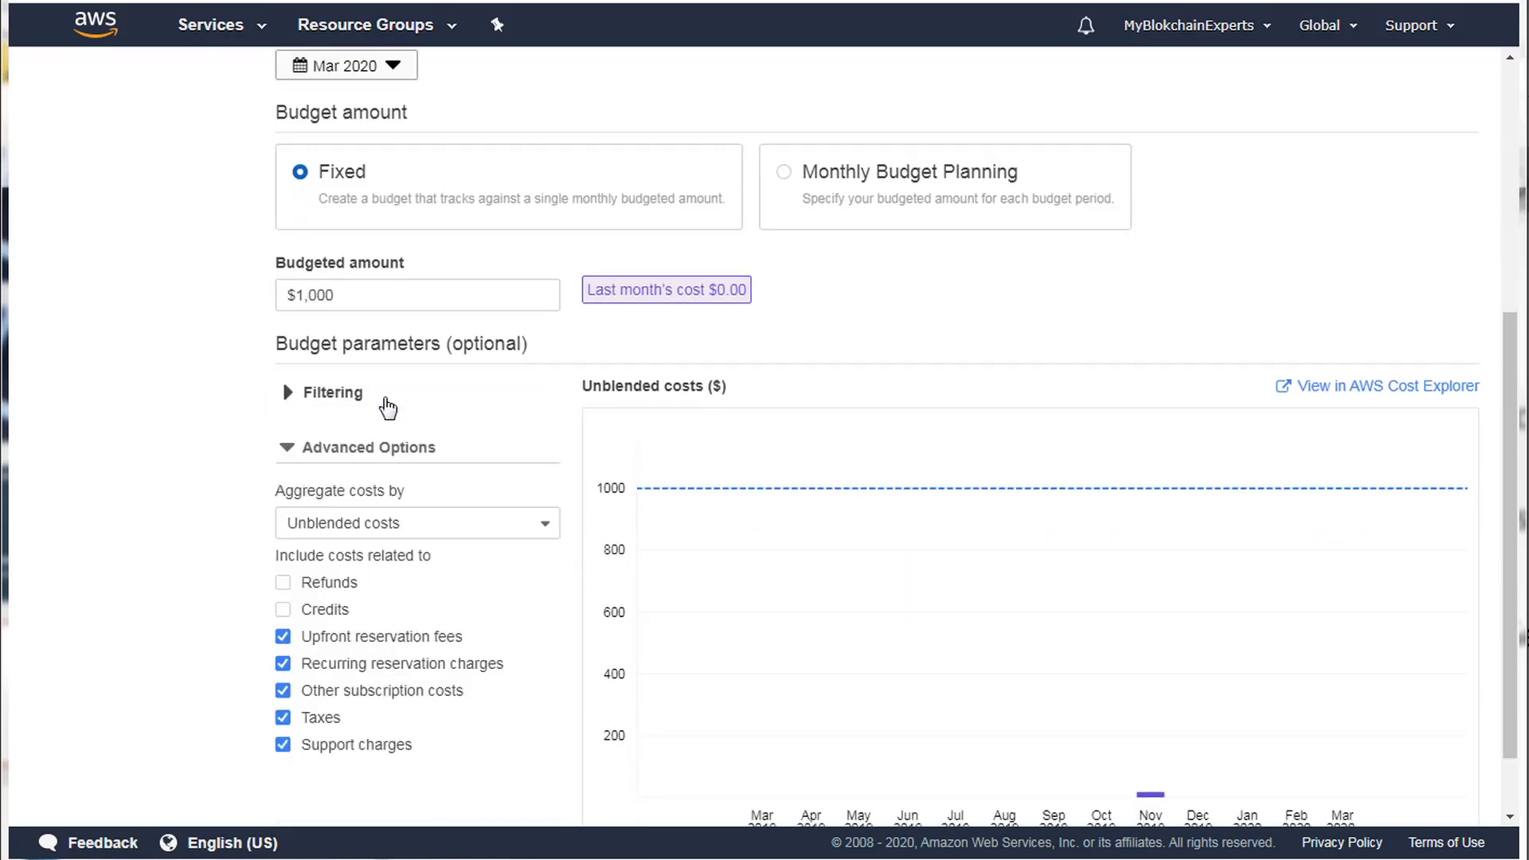
left_click(334, 530)
left_click(366, 526)
left_click(288, 394)
Filter the budget's Service dimension to EC2-Instances only and apply the filter.
left_click(509, 427)
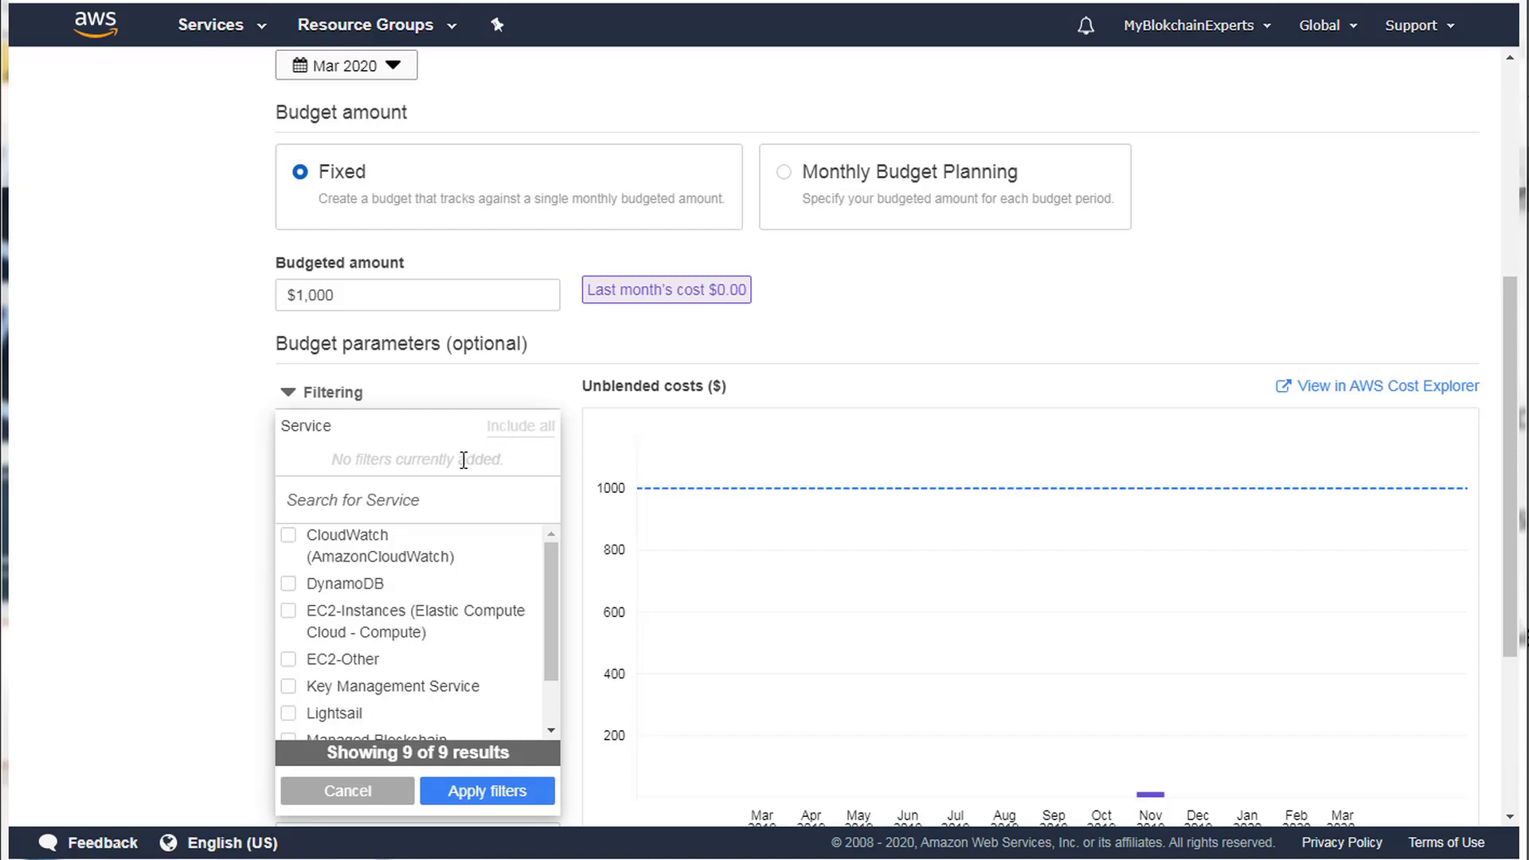
left_click(327, 507)
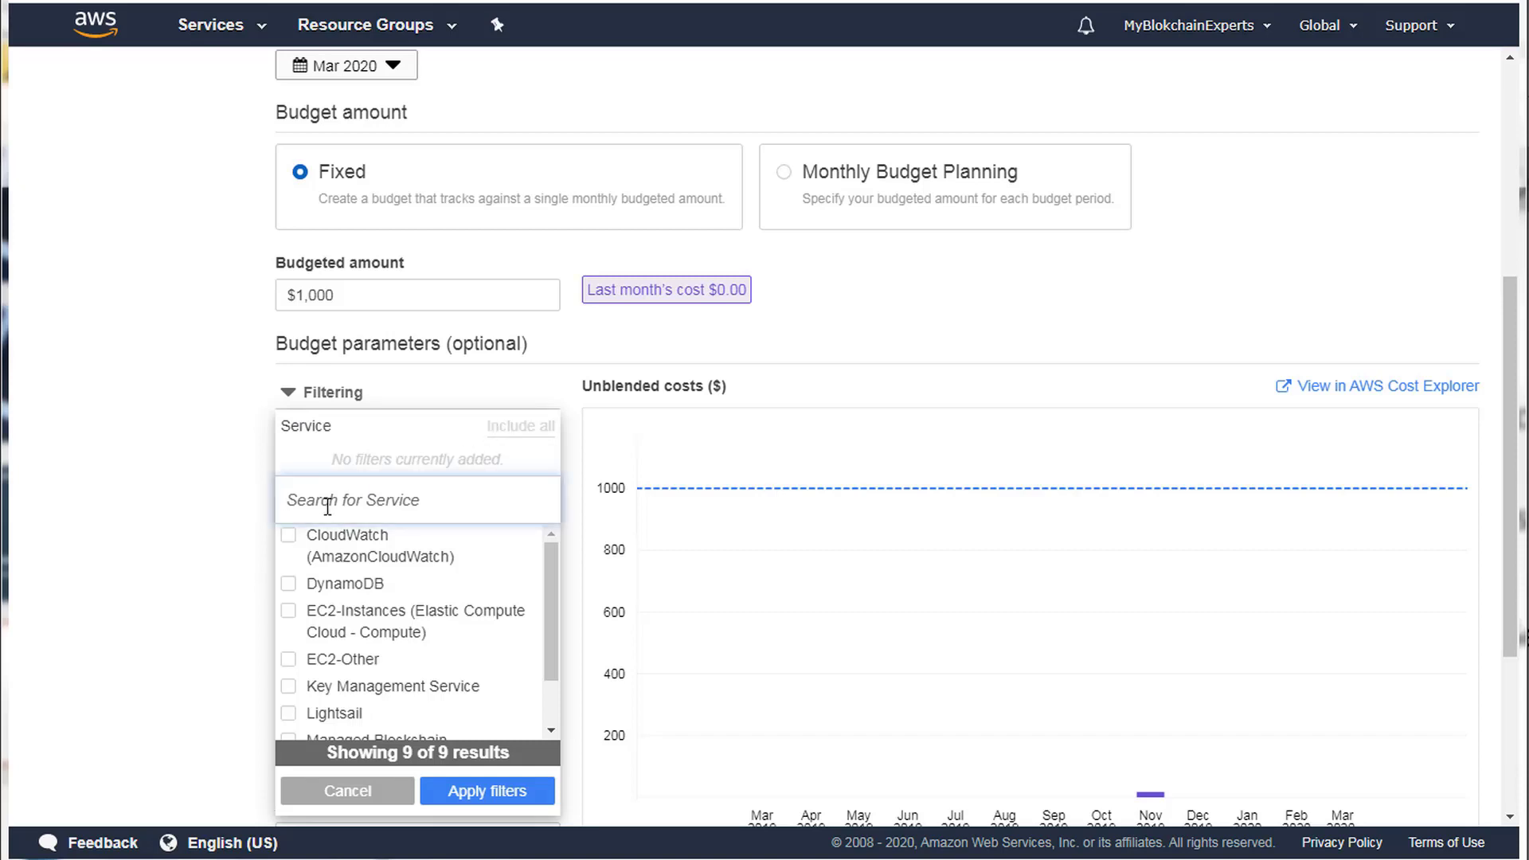
type("ec2")
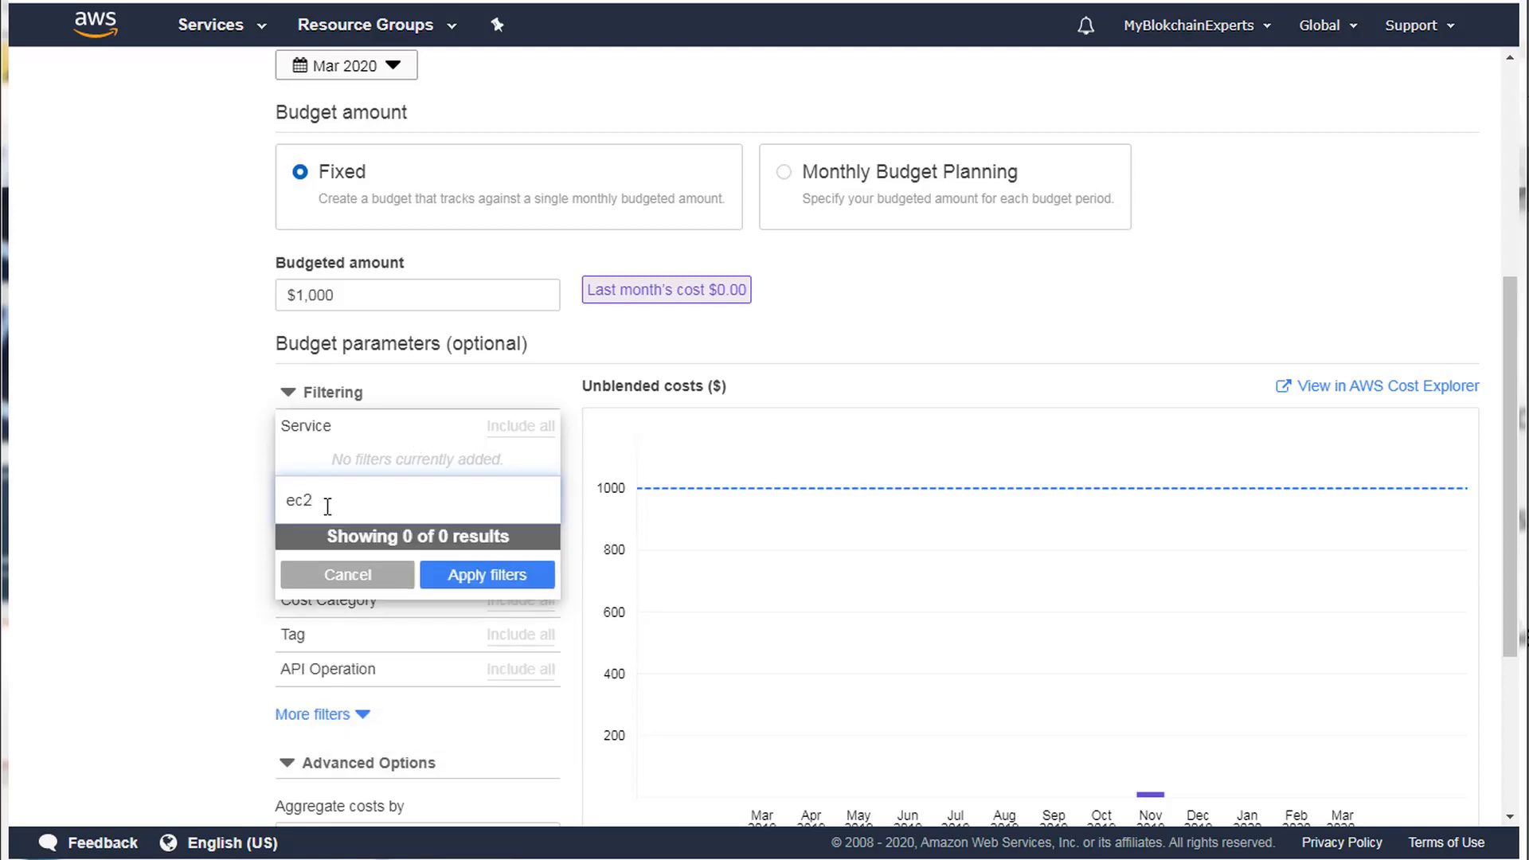
key("BackSpace")
key("BackSpace")
type("l")
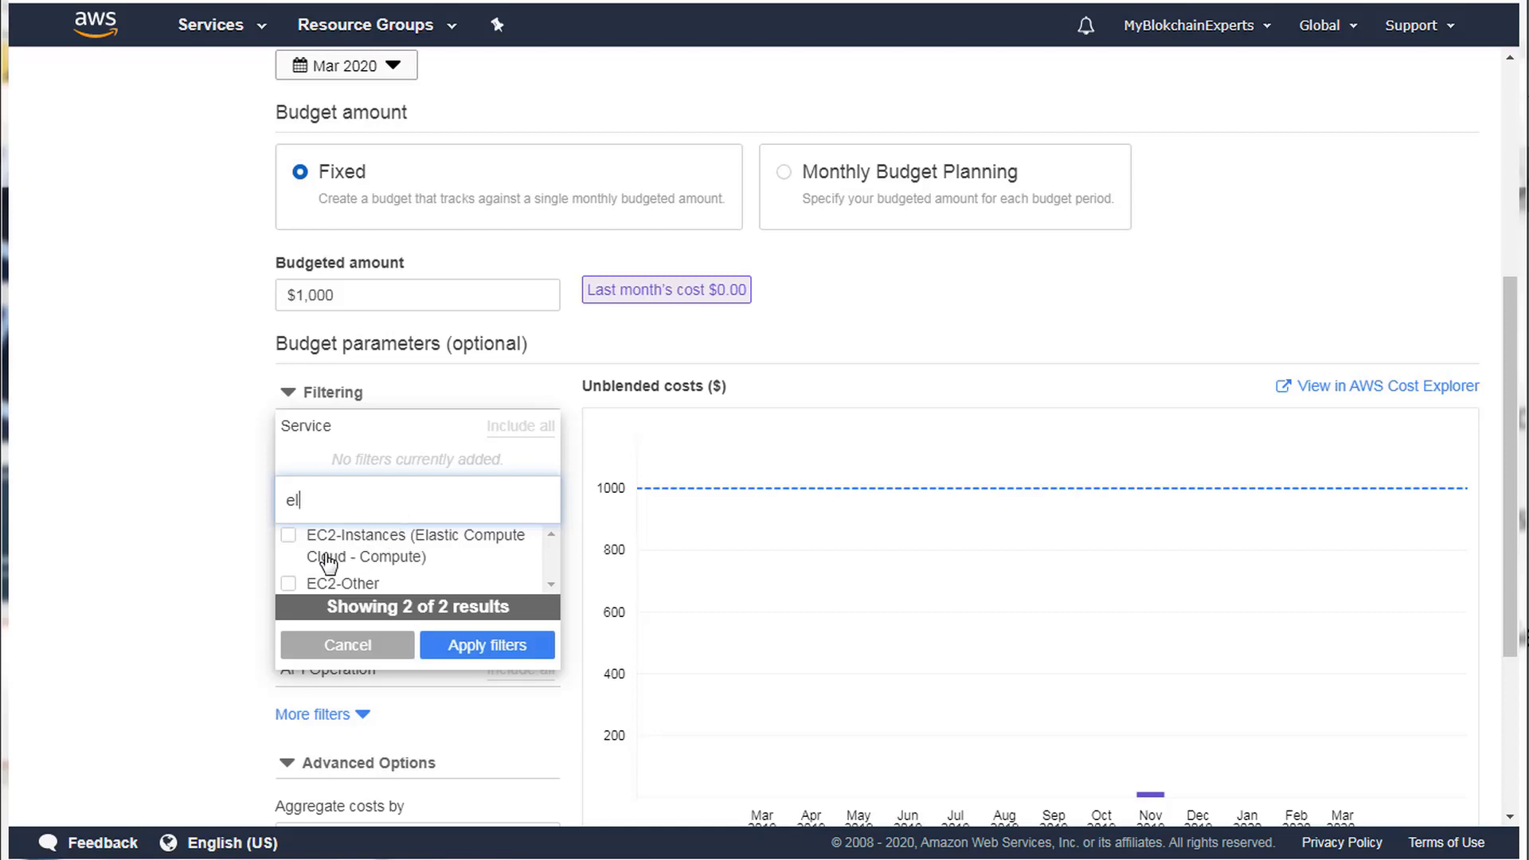
left_click(333, 548)
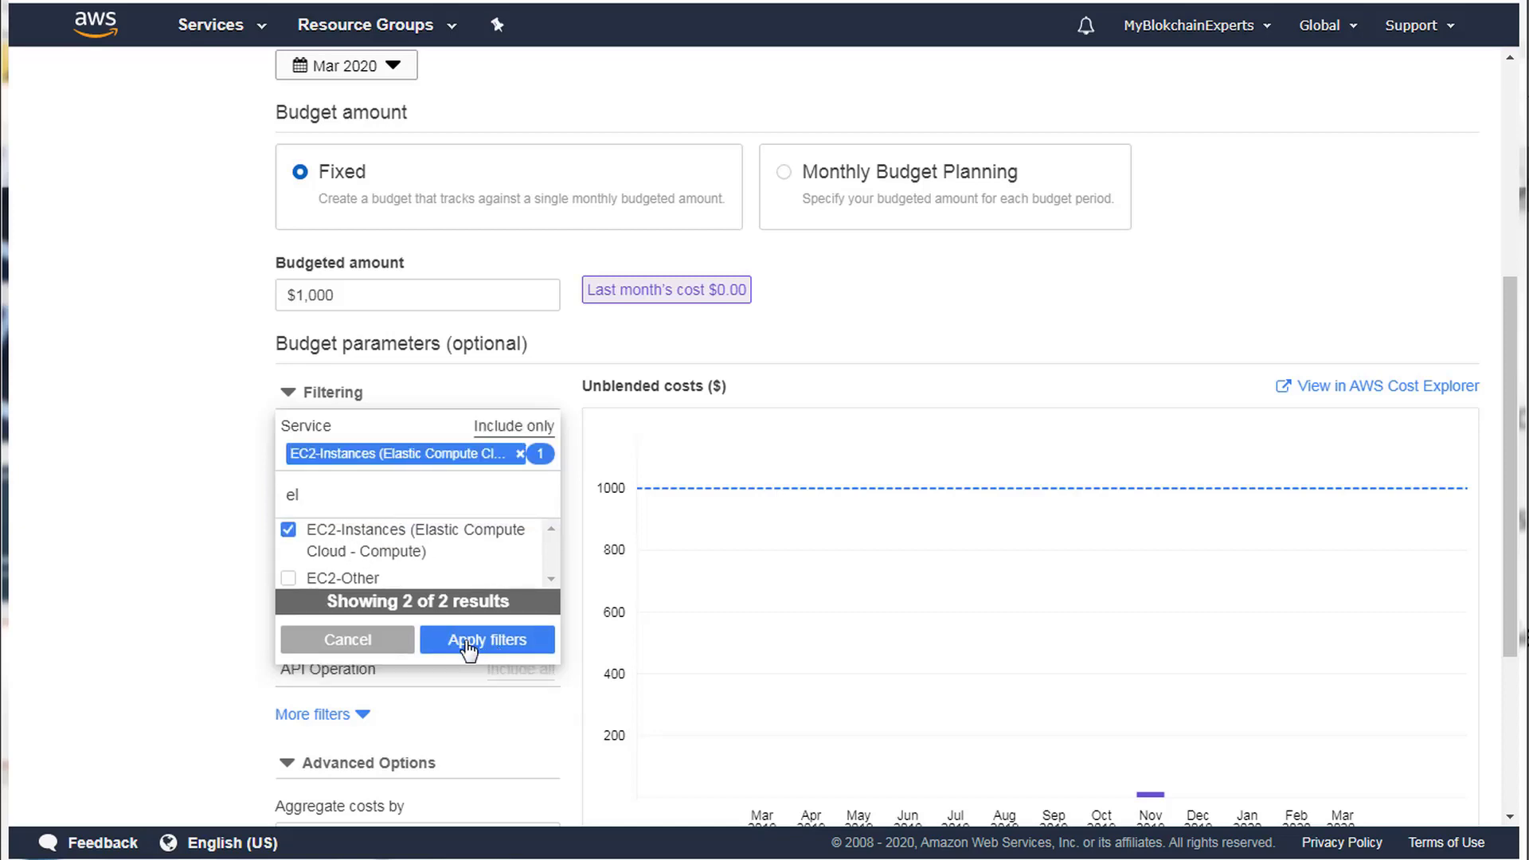
scroll(415, 560, "down", 2)
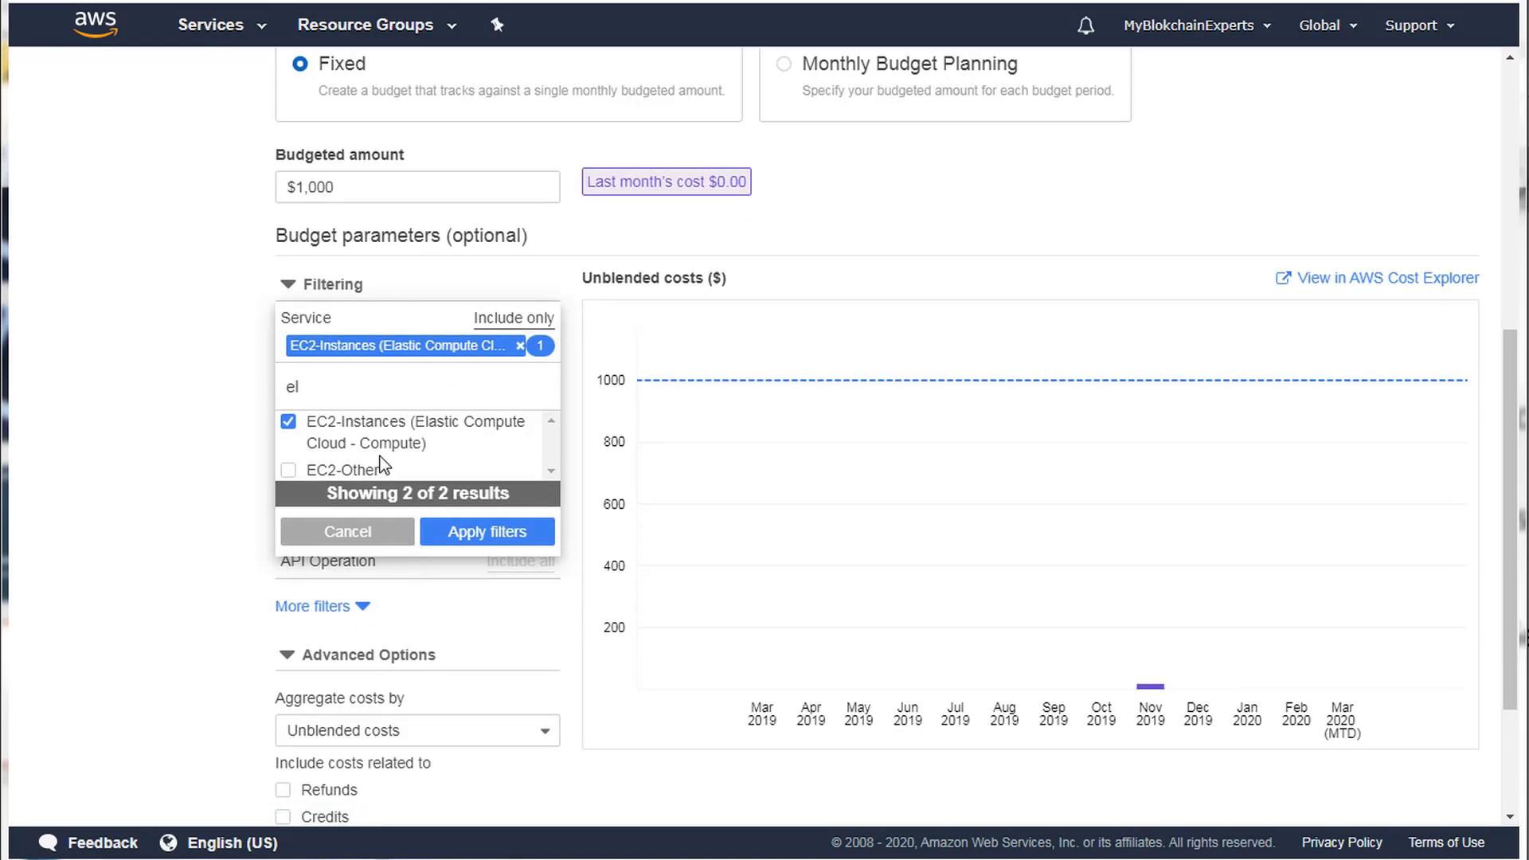
left_click(487, 533)
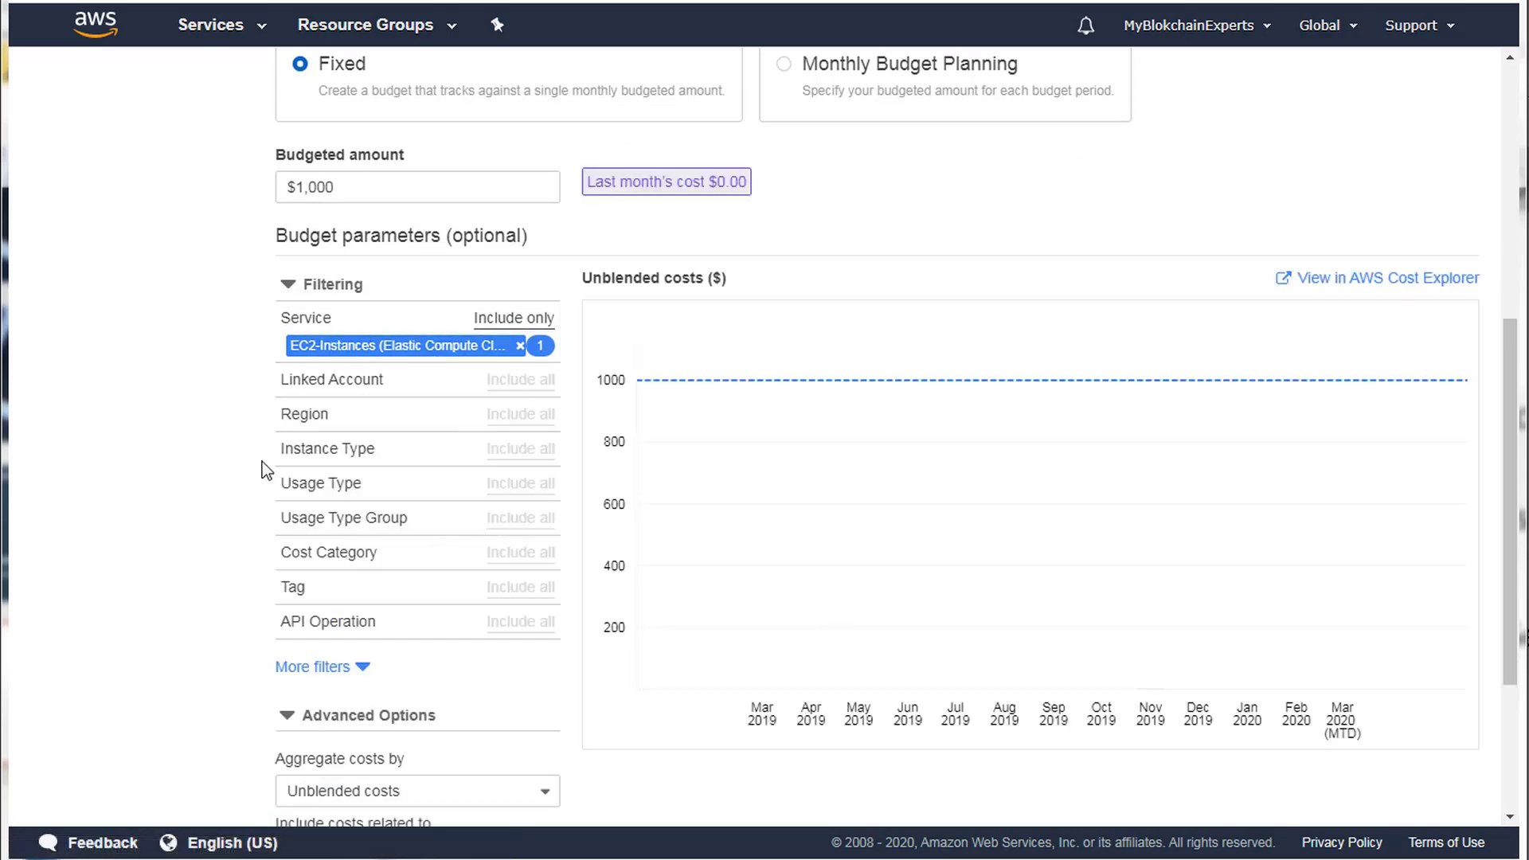
Continue the $1,000 budget wizard to the Configure alerts step.
scroll(255, 553, "down", 3)
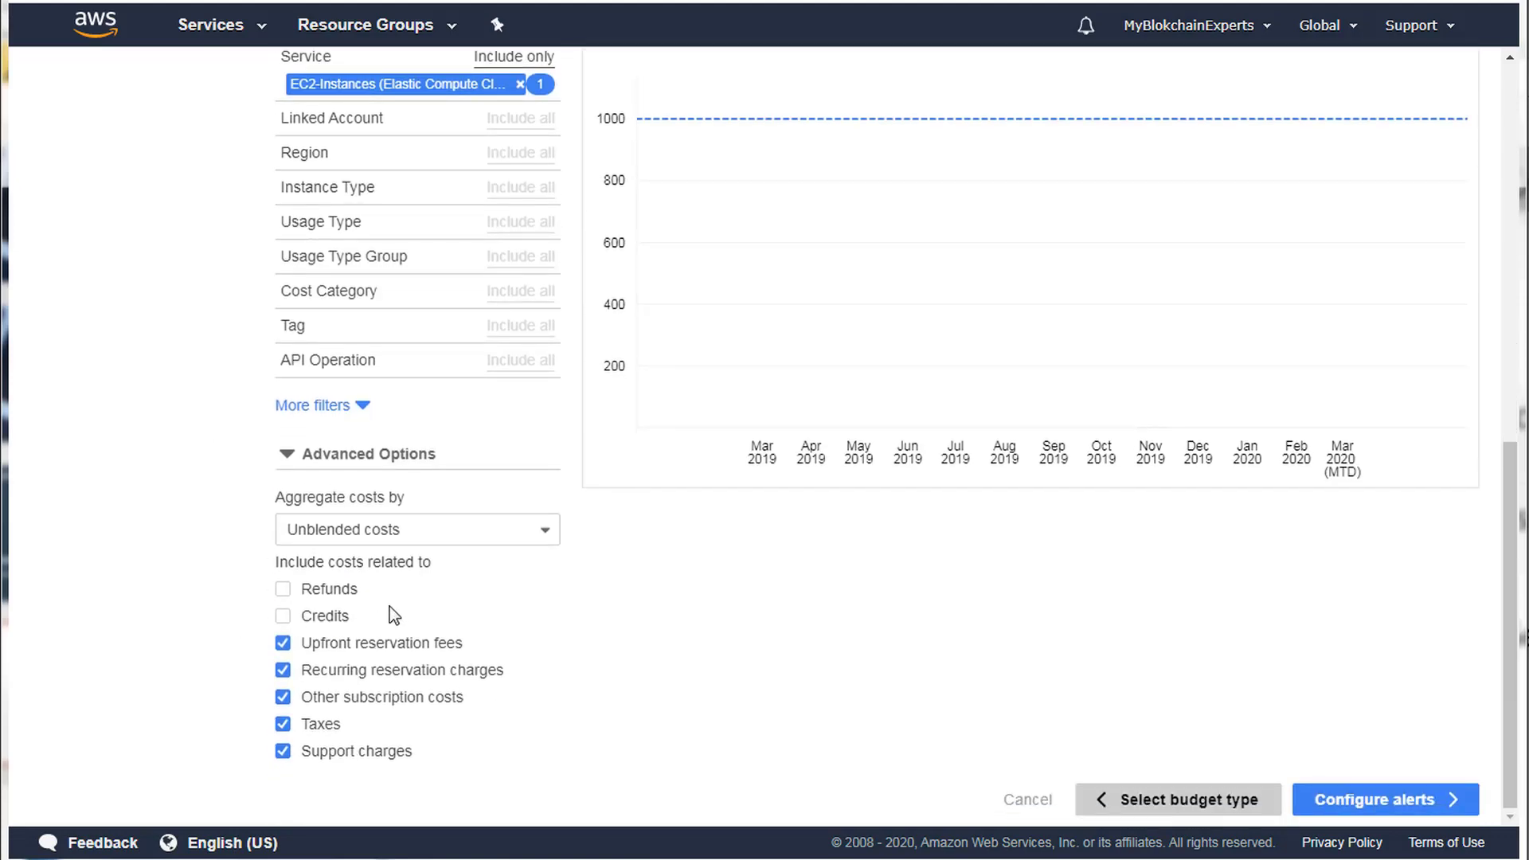
scroll(253, 524, "up", 3)
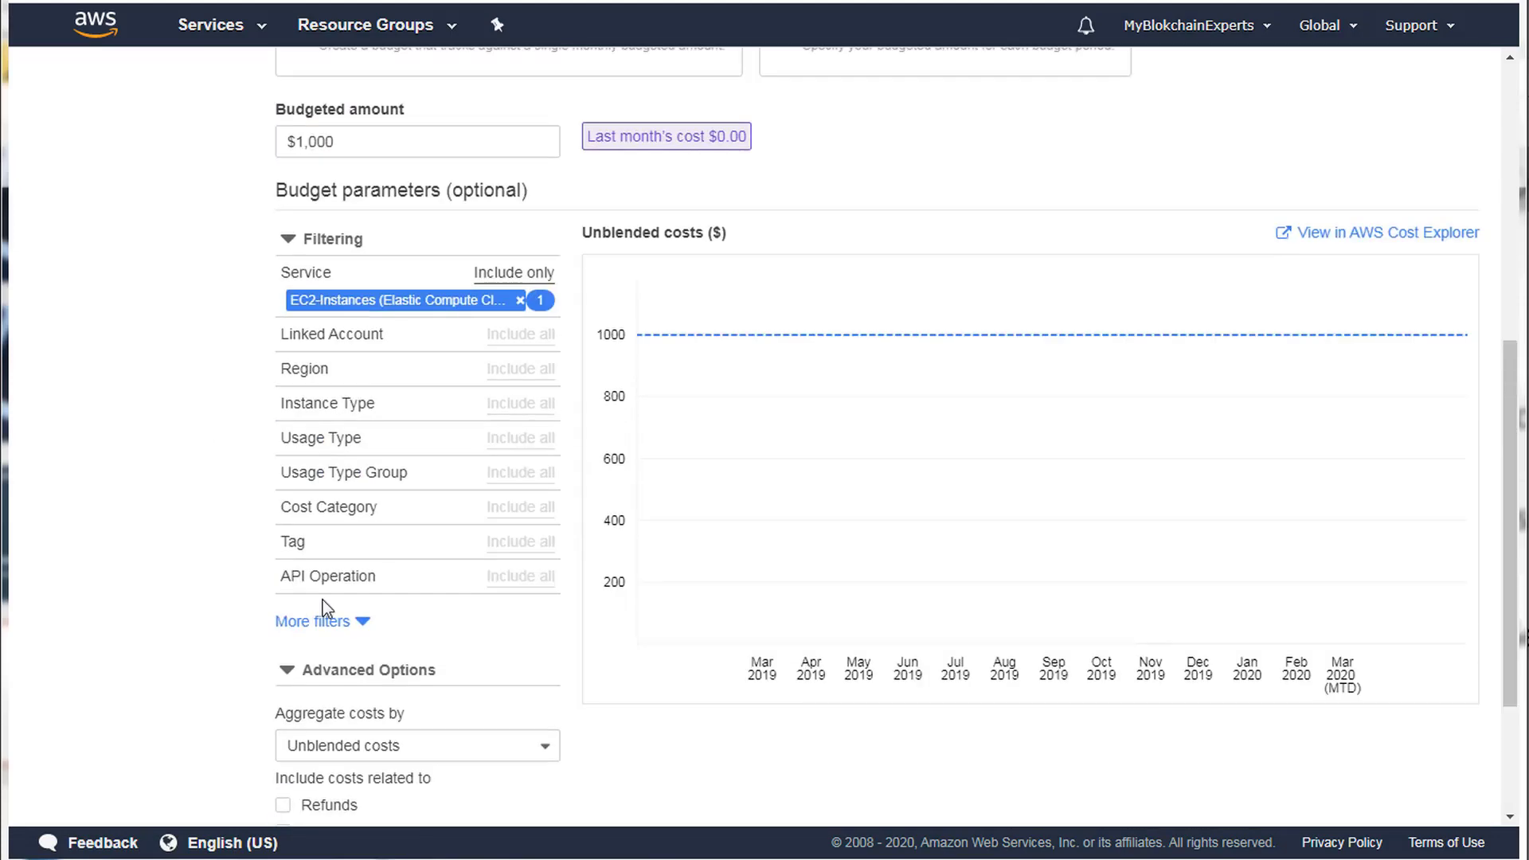
scroll(323, 599, "up", 5)
scroll(517, 523, "down", 1)
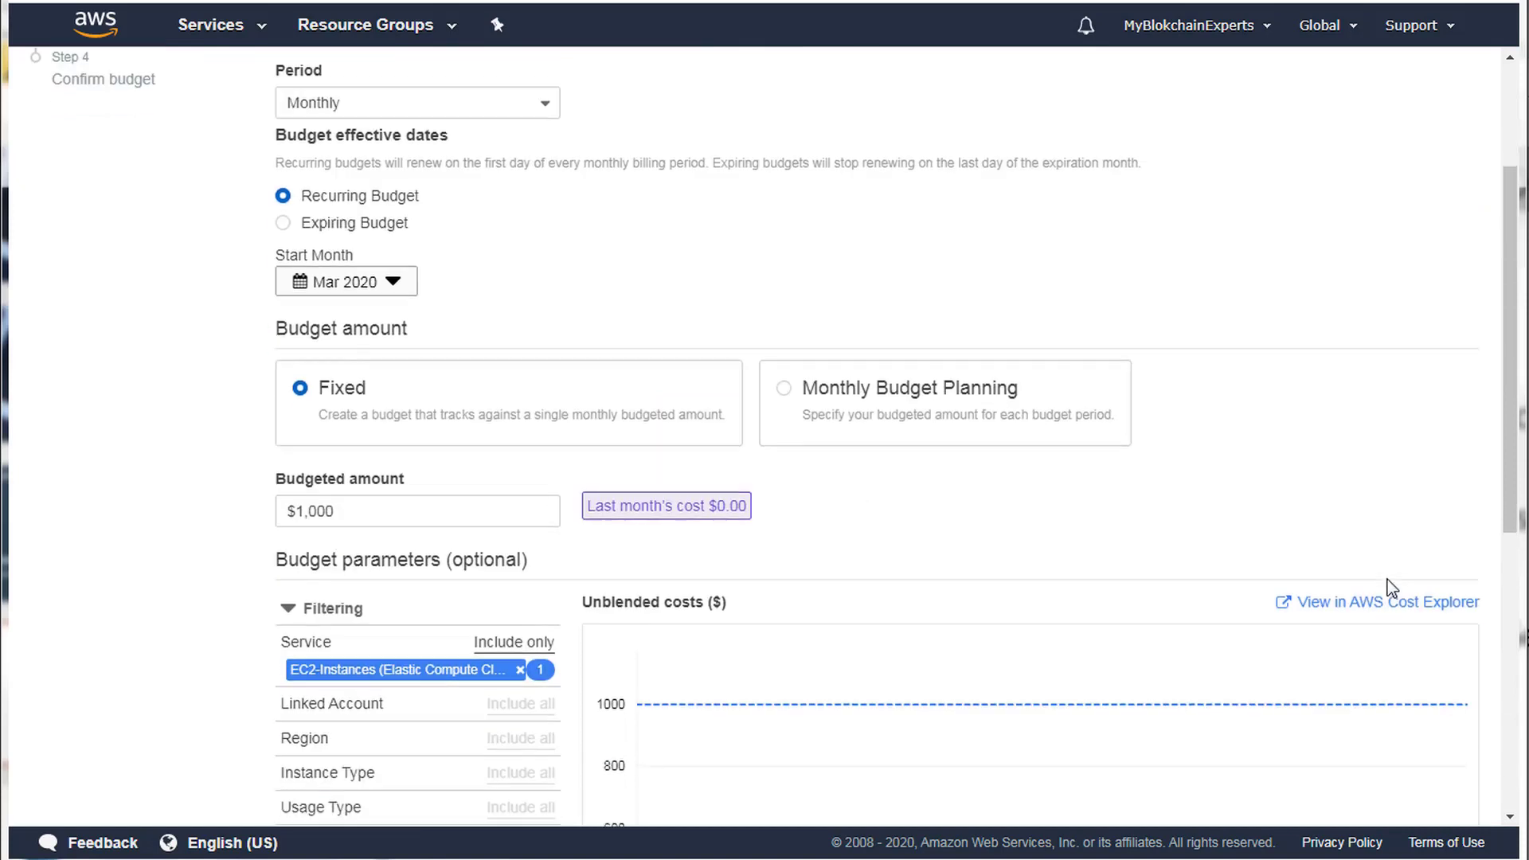
scroll(1392, 587, "down", 8)
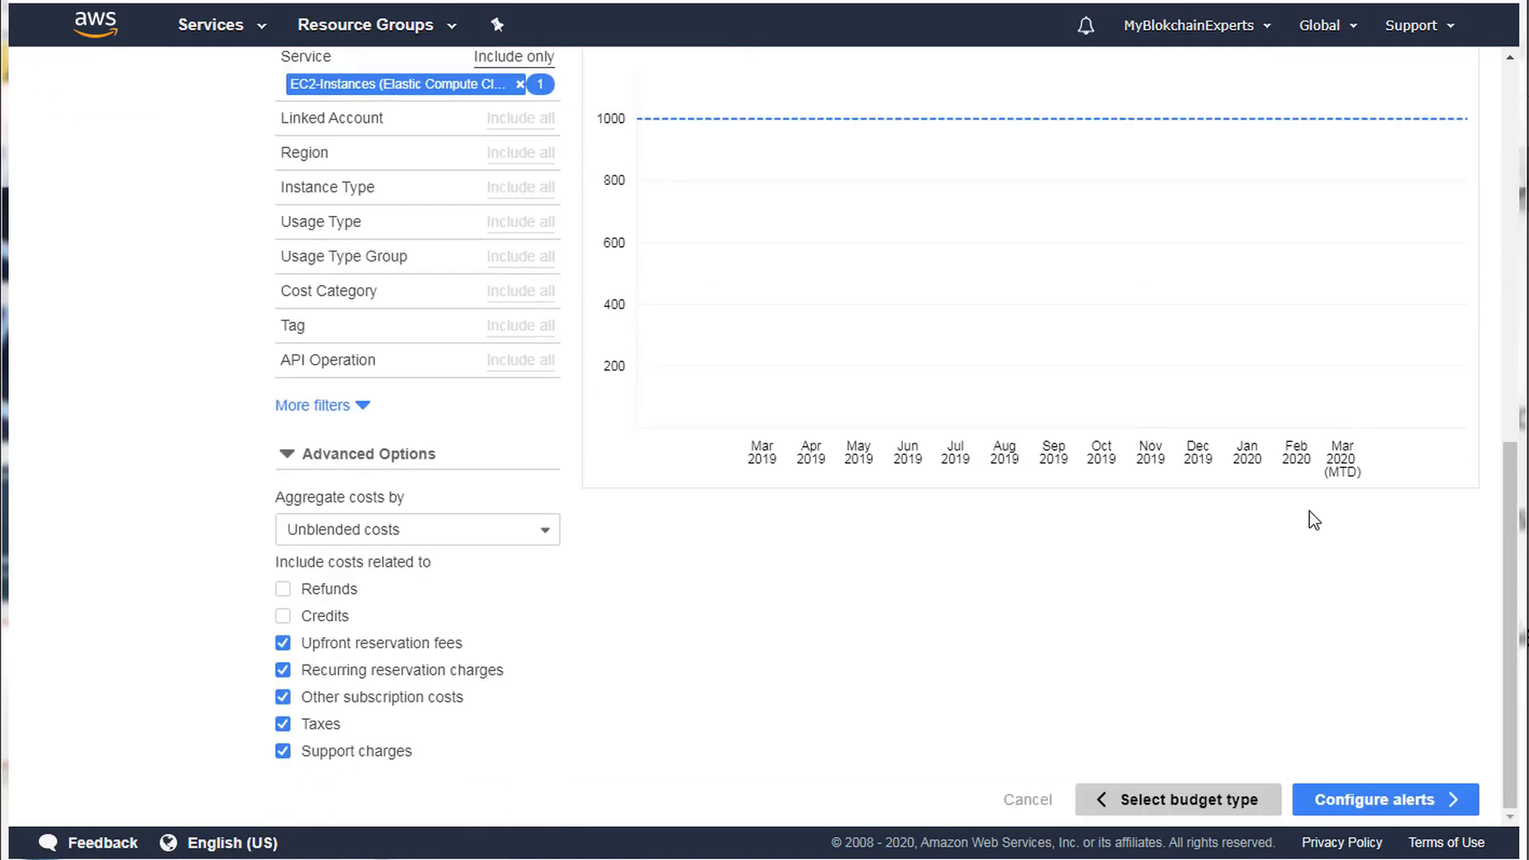
left_click(1398, 802)
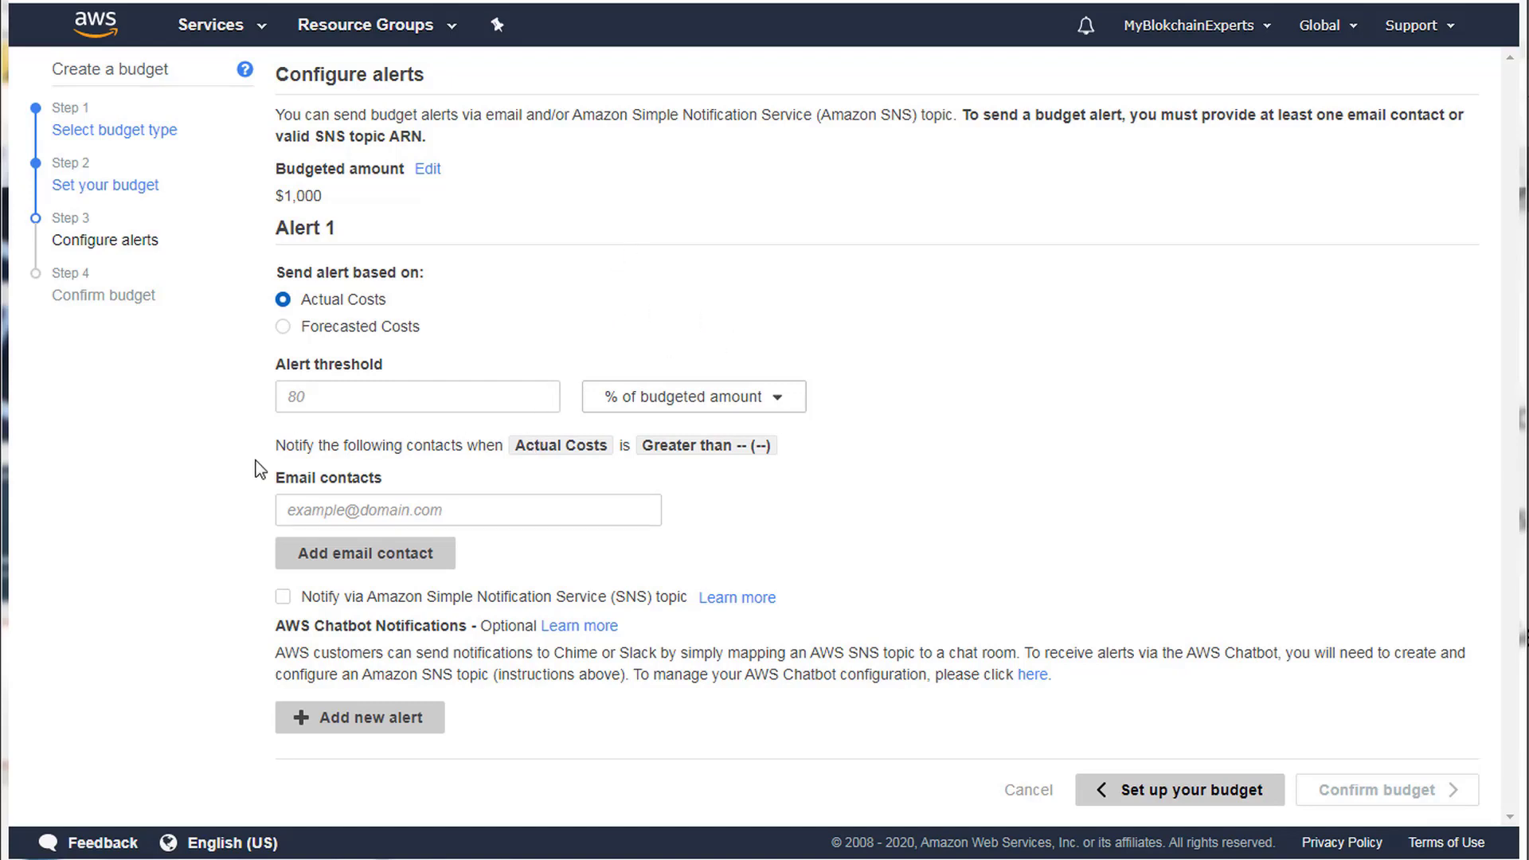
Enter a single email contact for Alert 1, discarding the extra empty contact row.
left_click(381, 512)
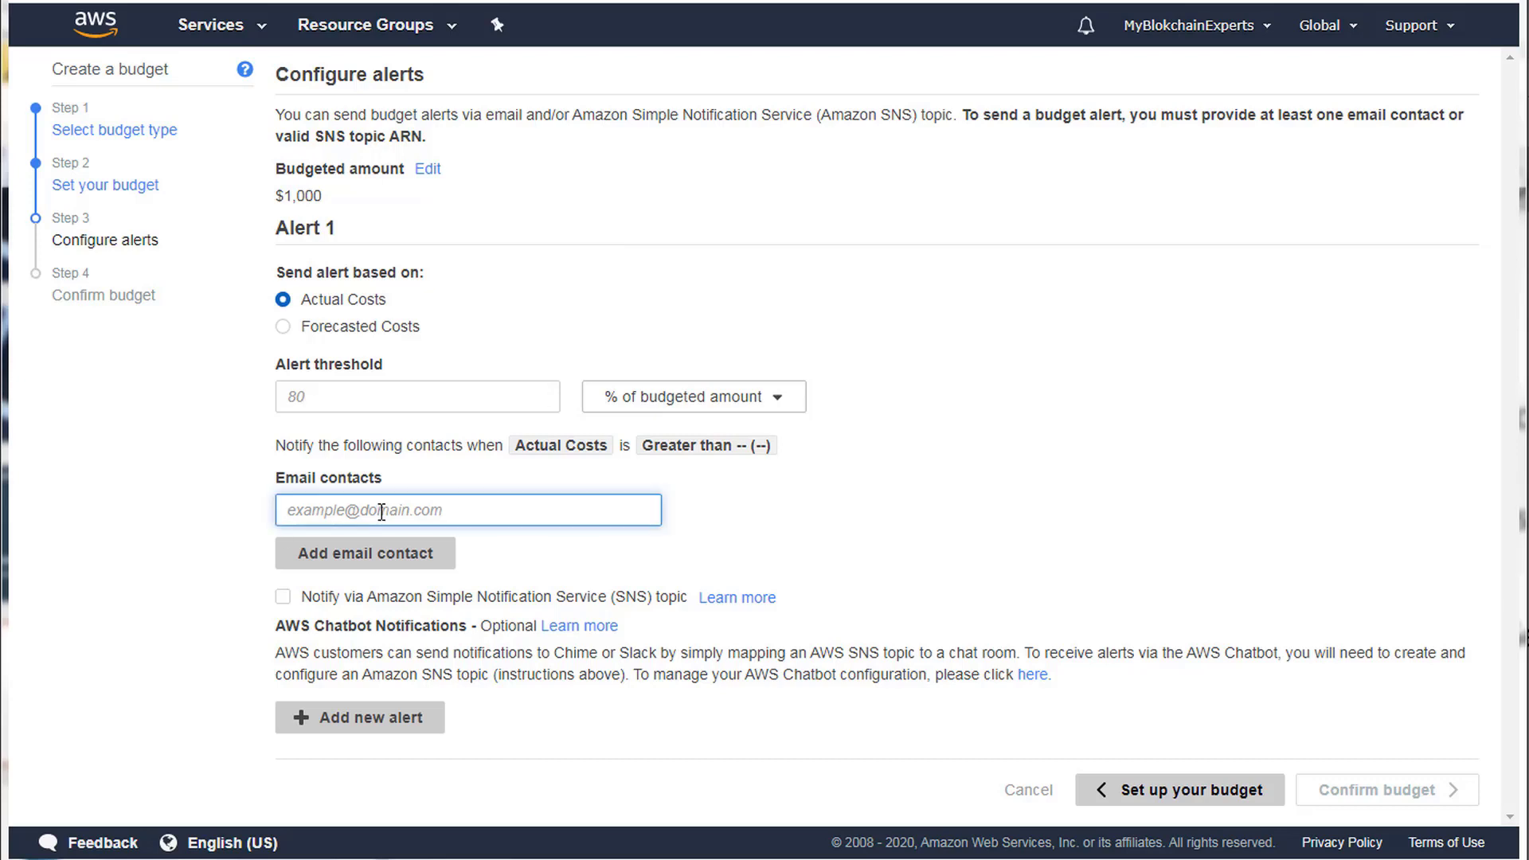
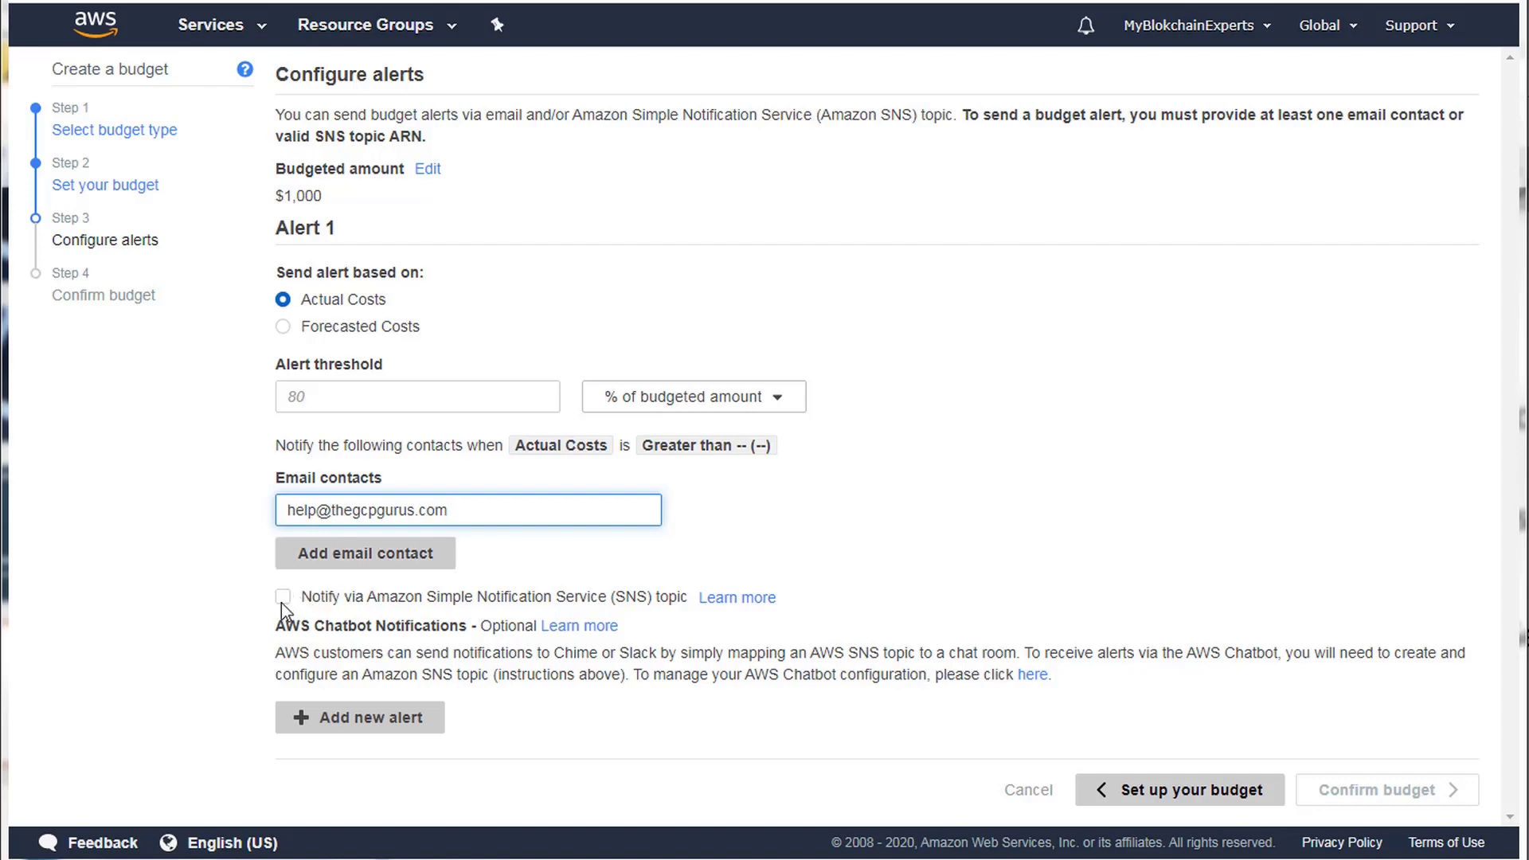
left_click(398, 557)
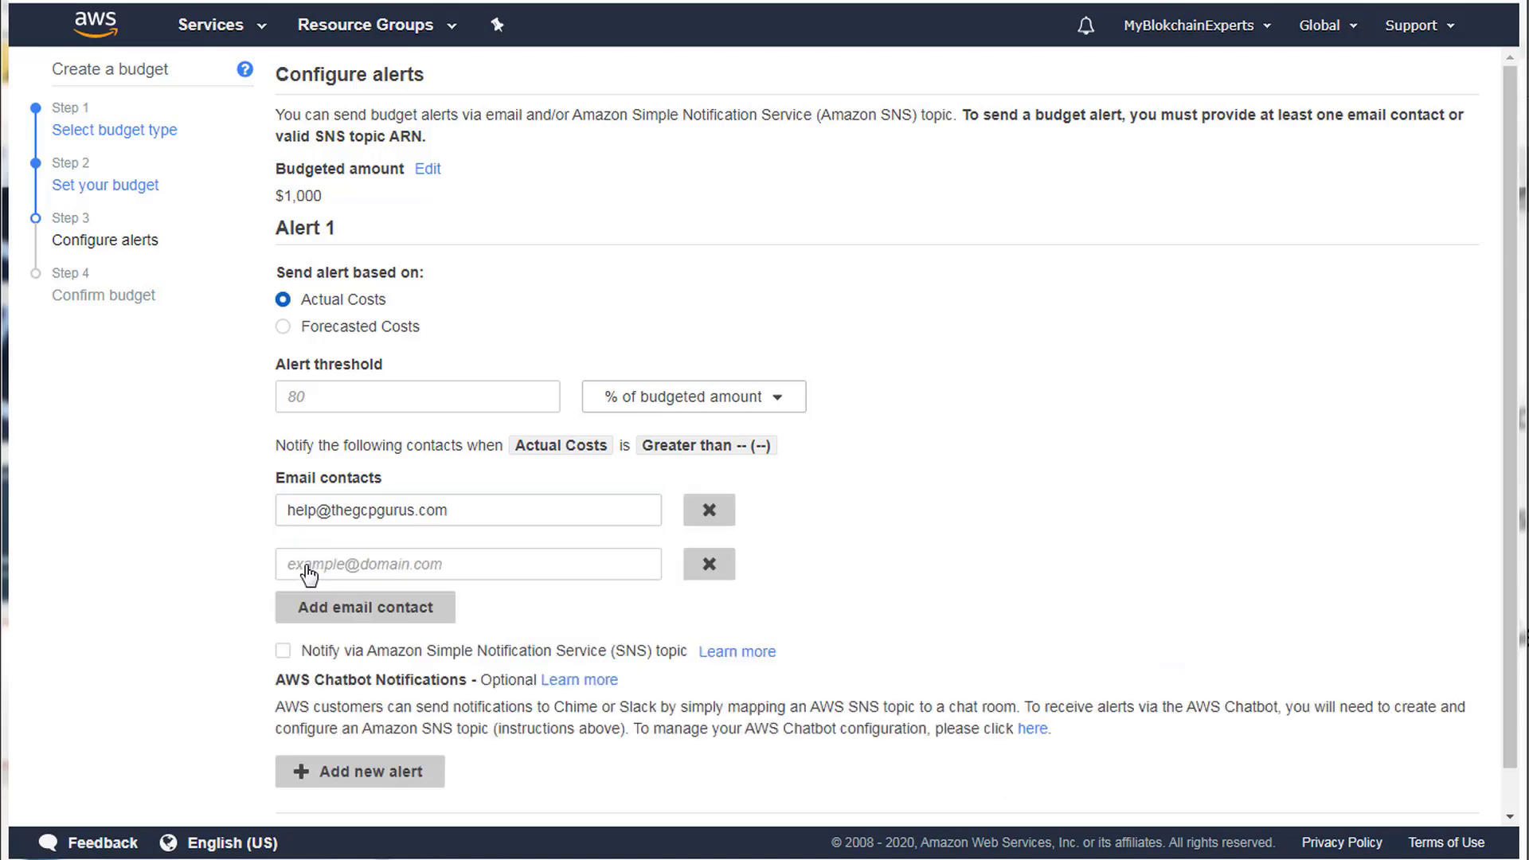
left_click(708, 565)
Set the alert threshold to 80% of the budgeted amount.
left_click(395, 392)
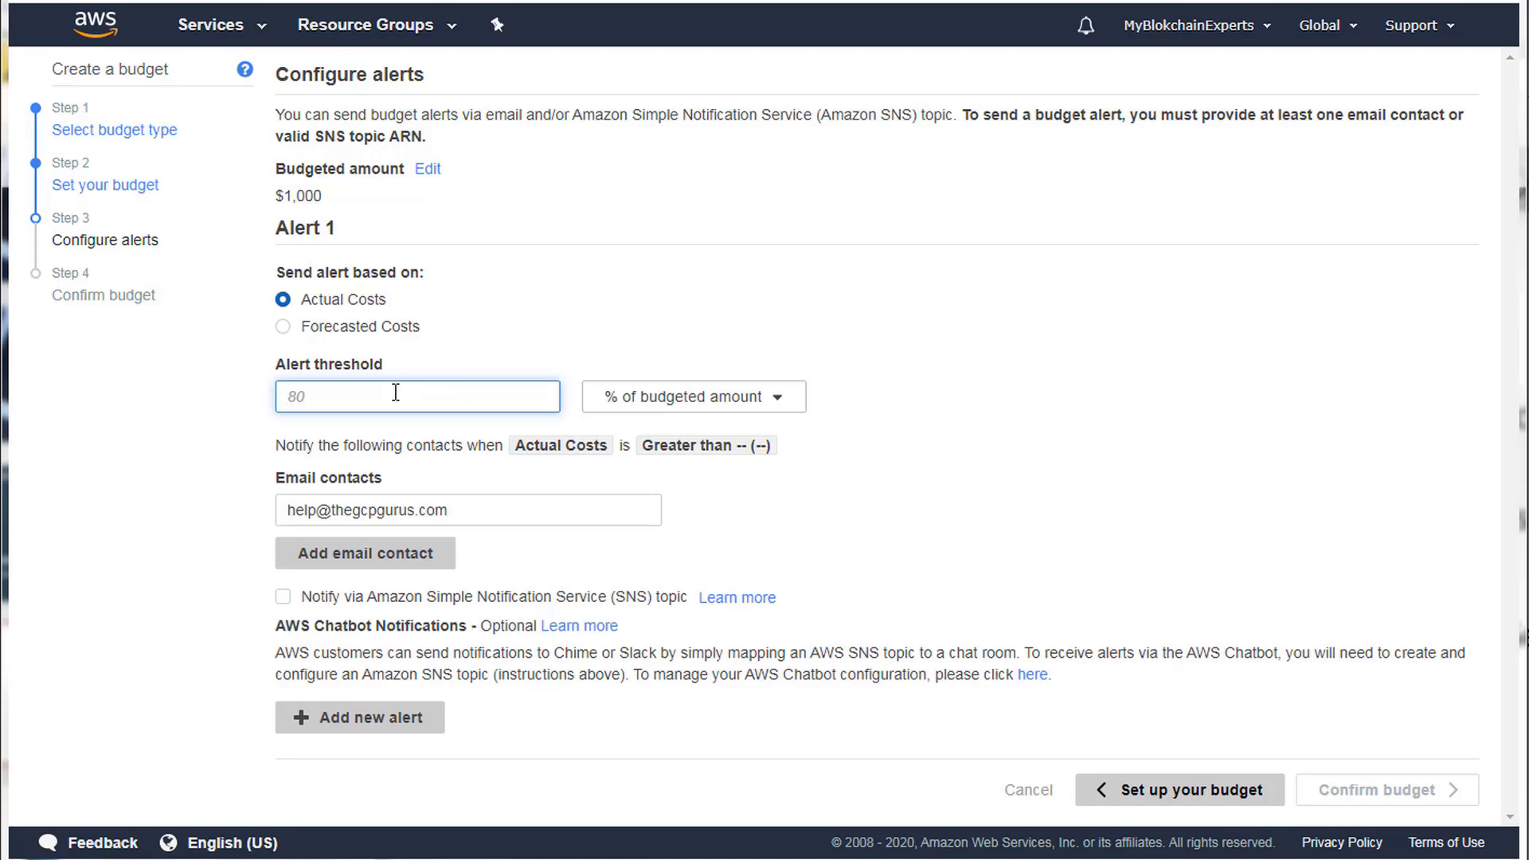
type("80")
left_click(553, 347)
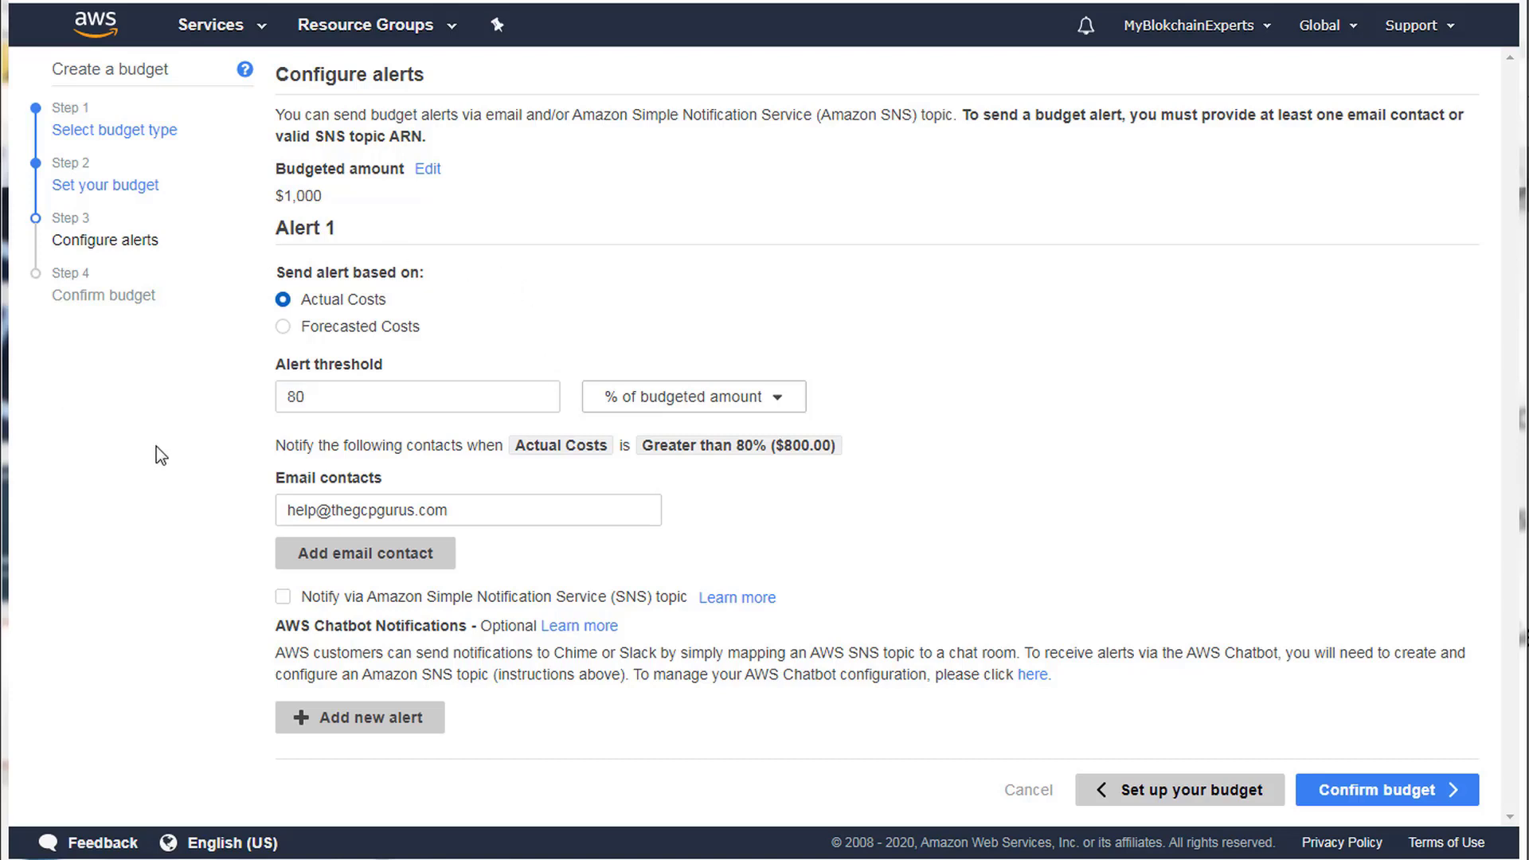
left_click(784, 397)
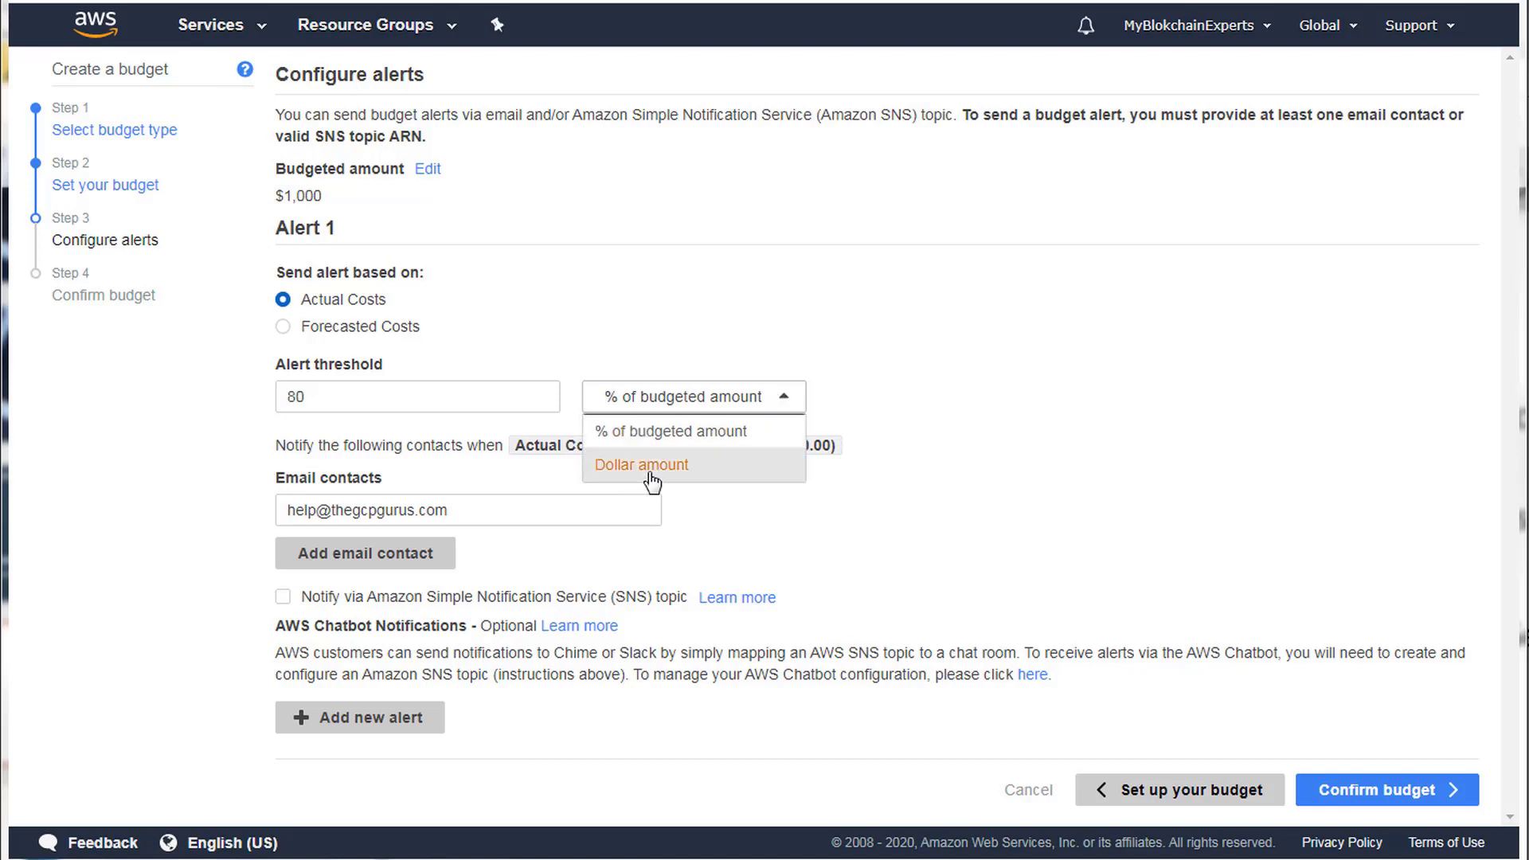
left_click(651, 245)
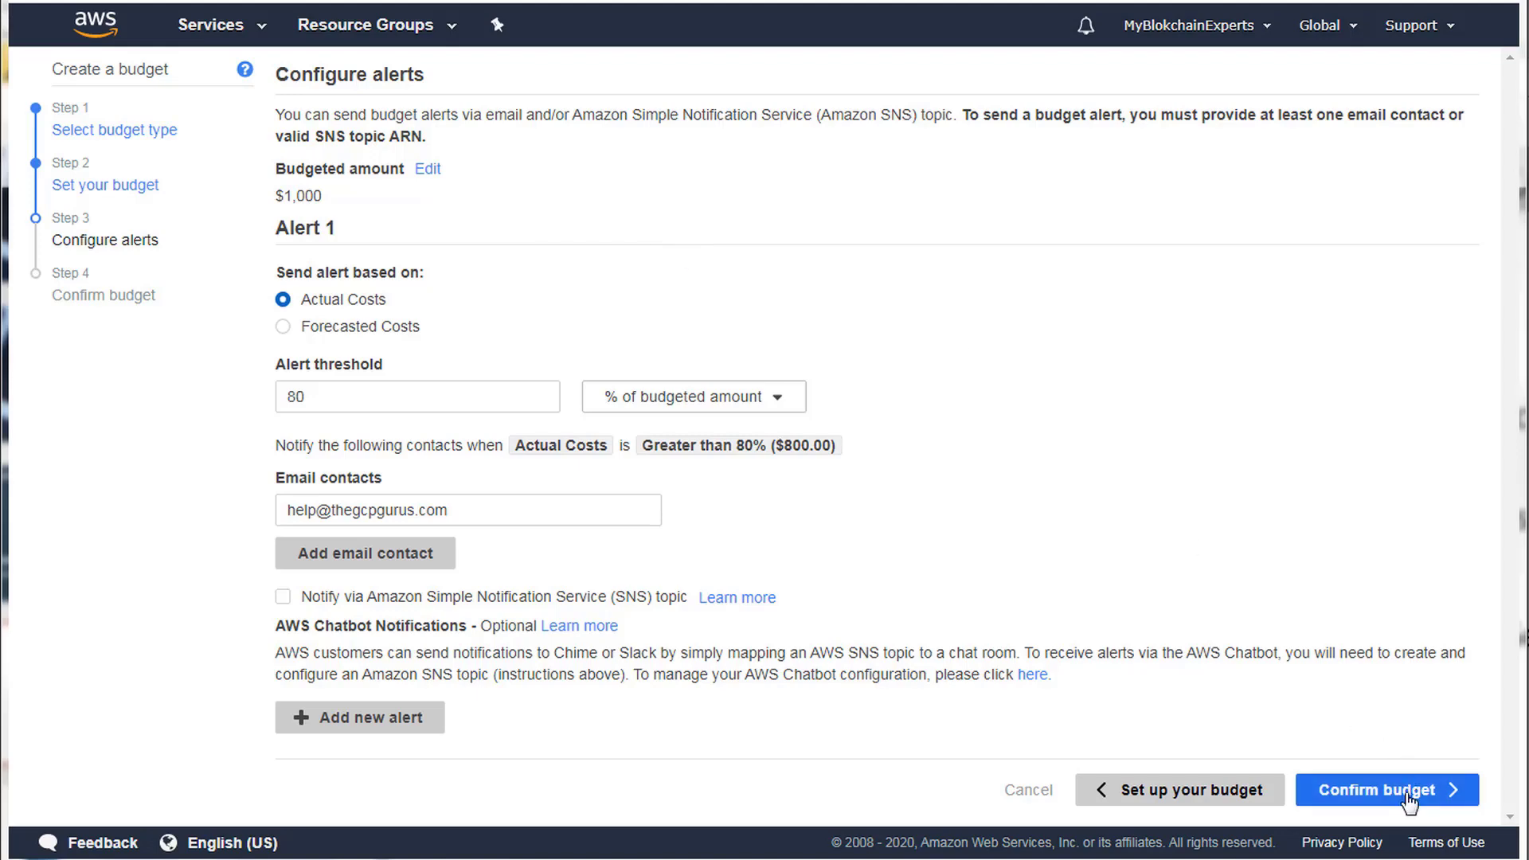
Review and create the EC2 Production budget.
left_click(1406, 794)
scroll(860, 503, "down", 2)
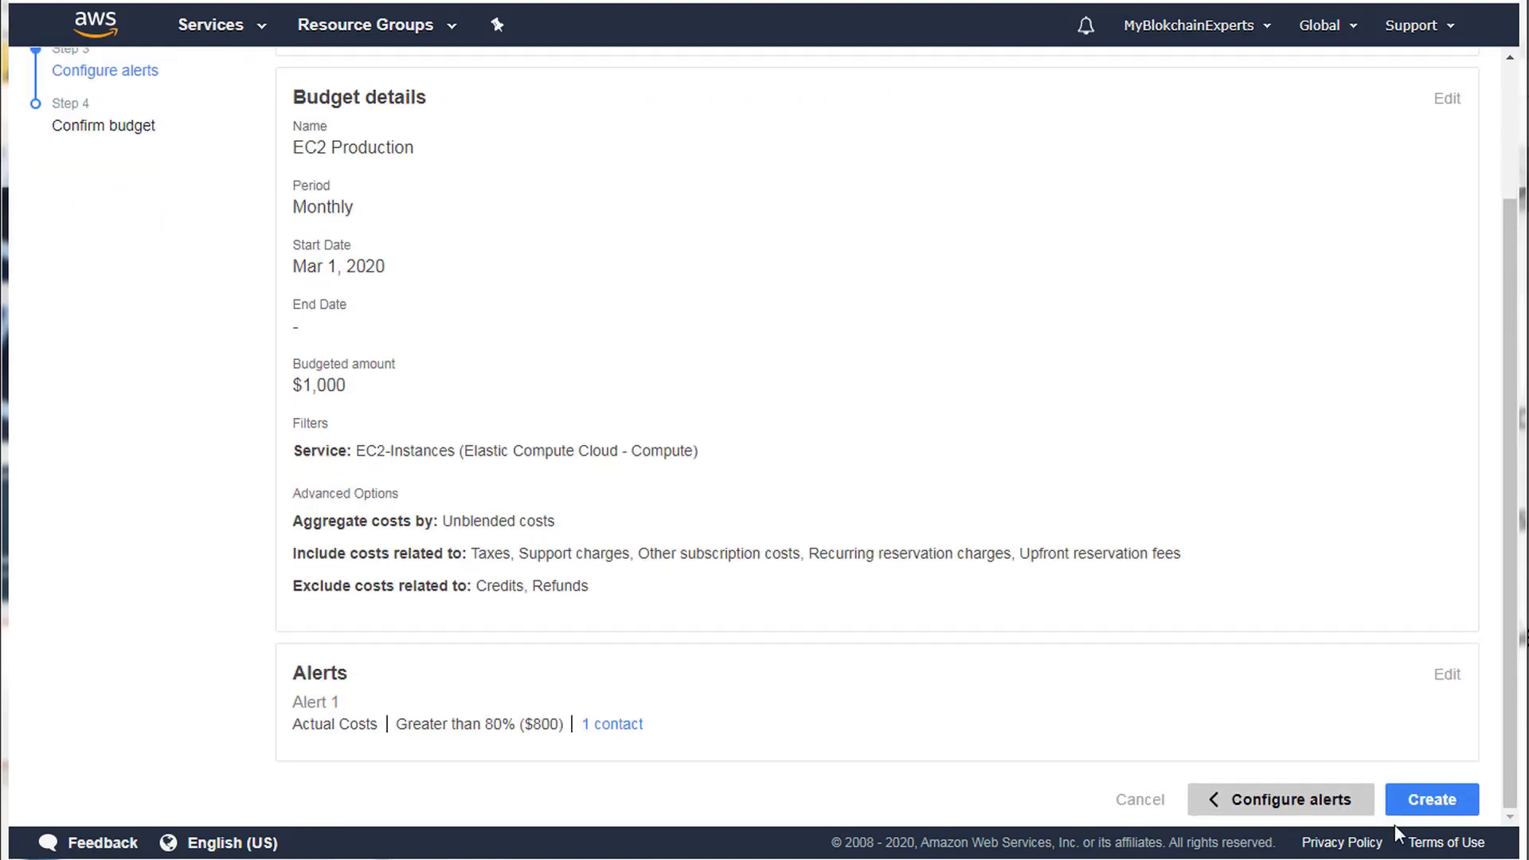
left_click(1431, 801)
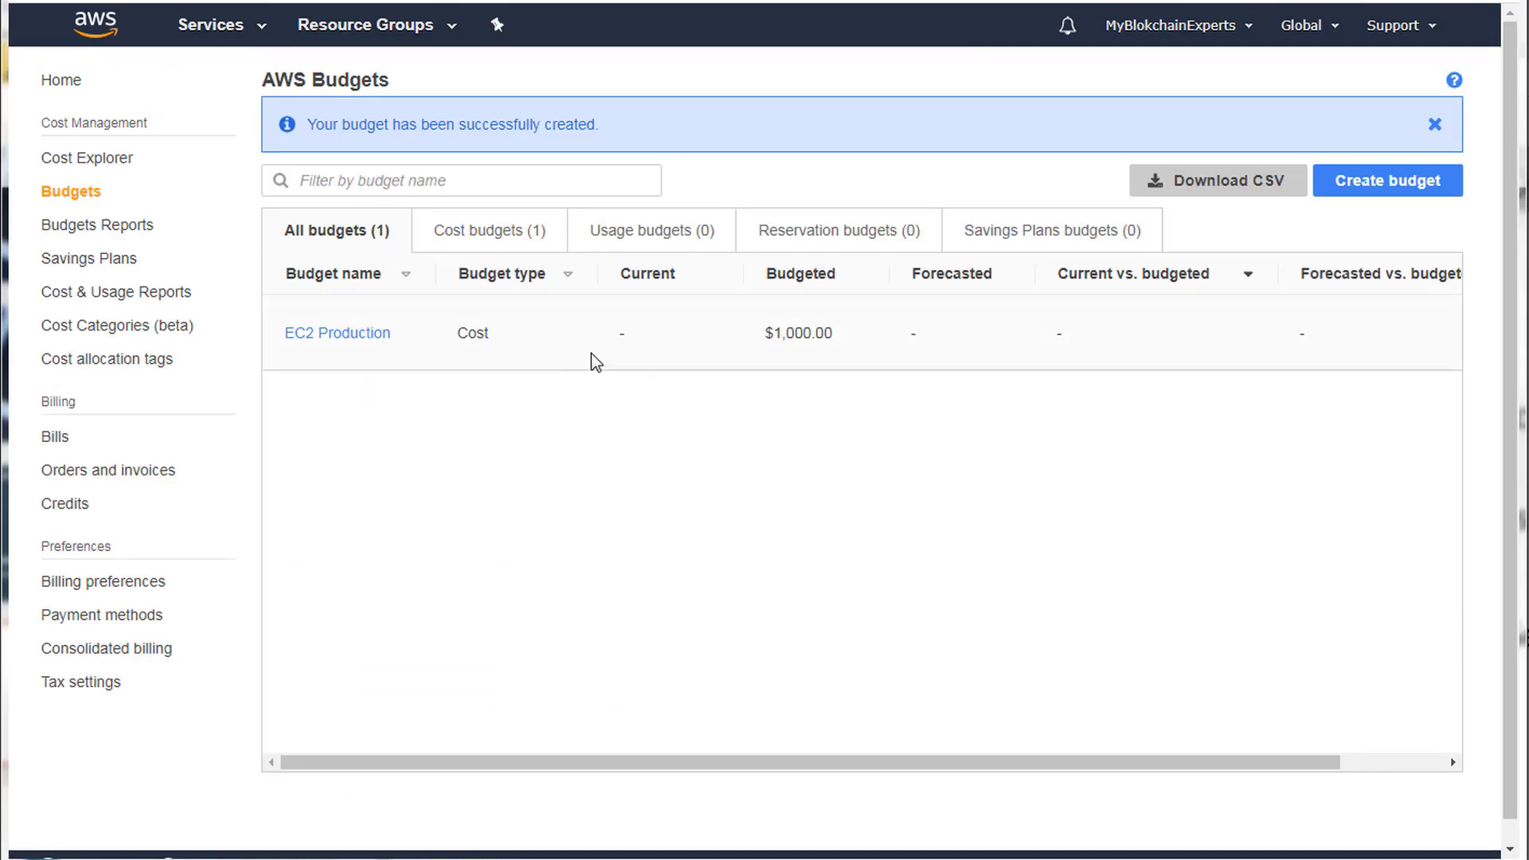
View the Budgets Reports page, then return to the Budgets list.
left_click(66, 234)
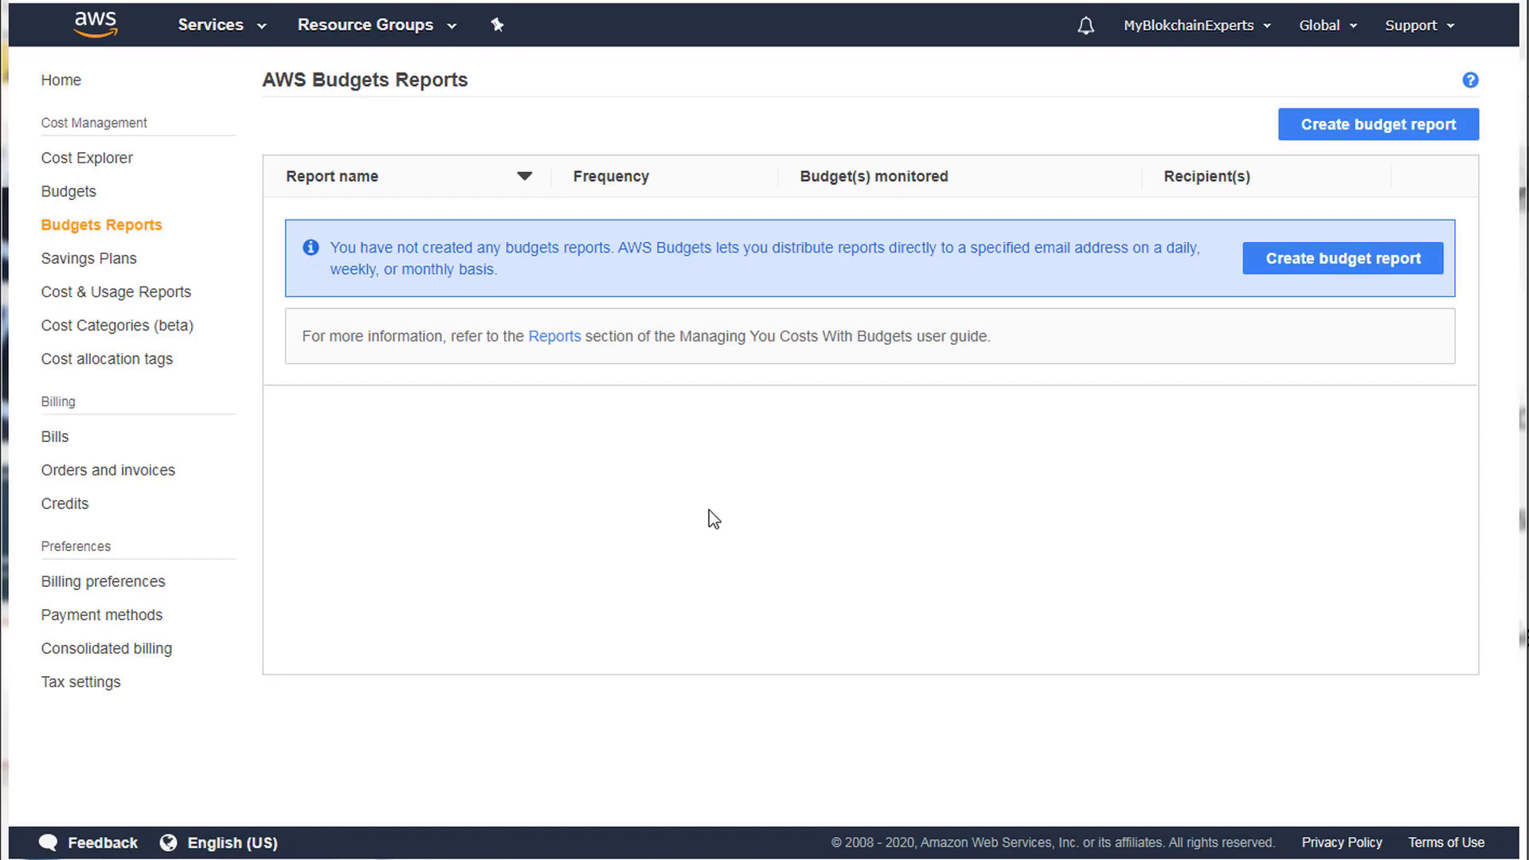
left_click(92, 191)
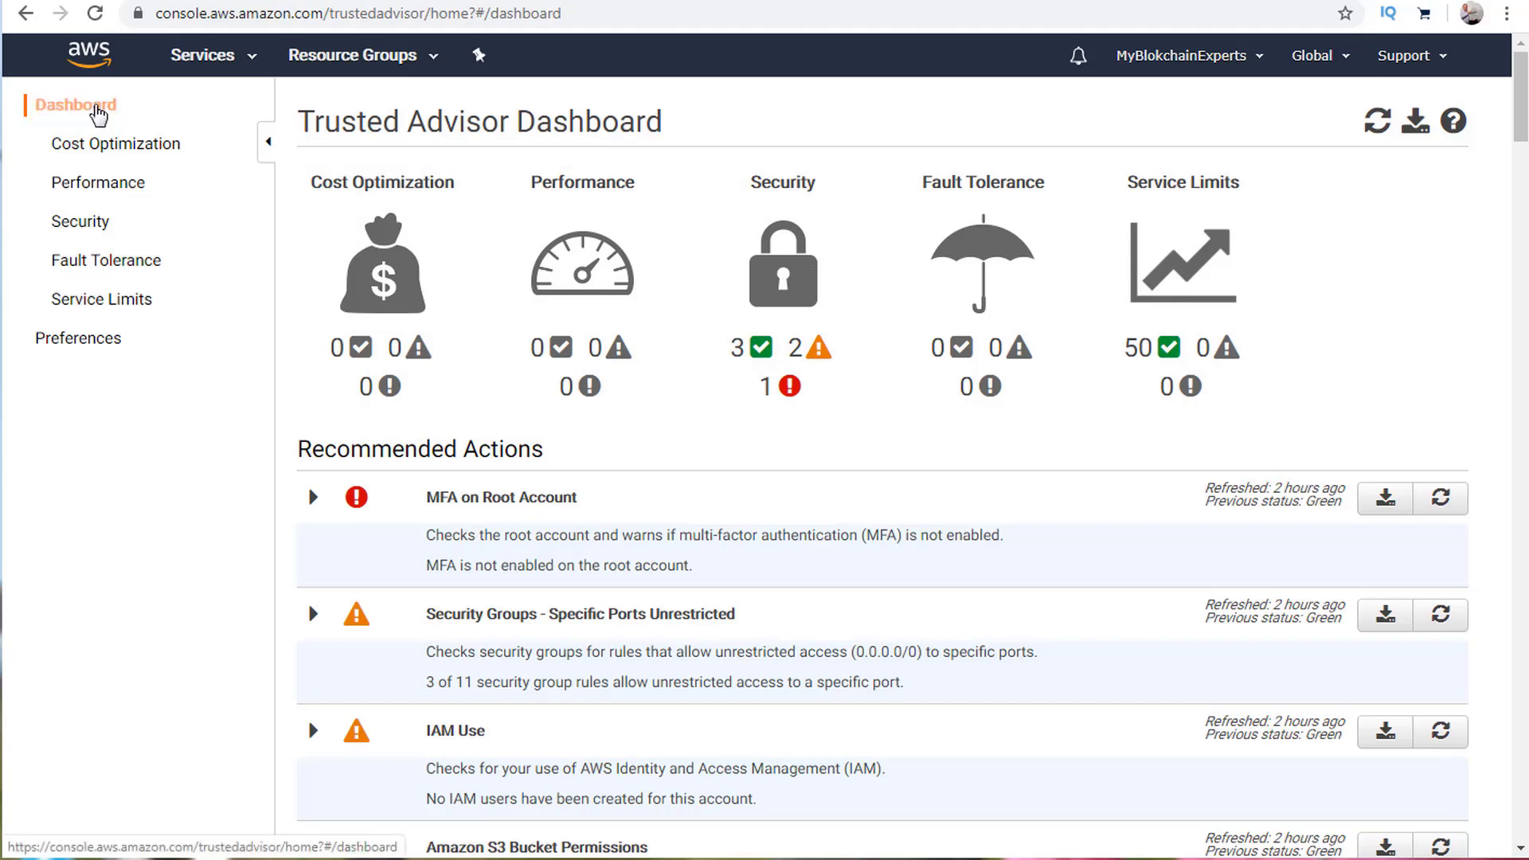
Review Trusted Advisor Preferences: service-linked role, weekly email recipients and English language.
left_click(88, 348)
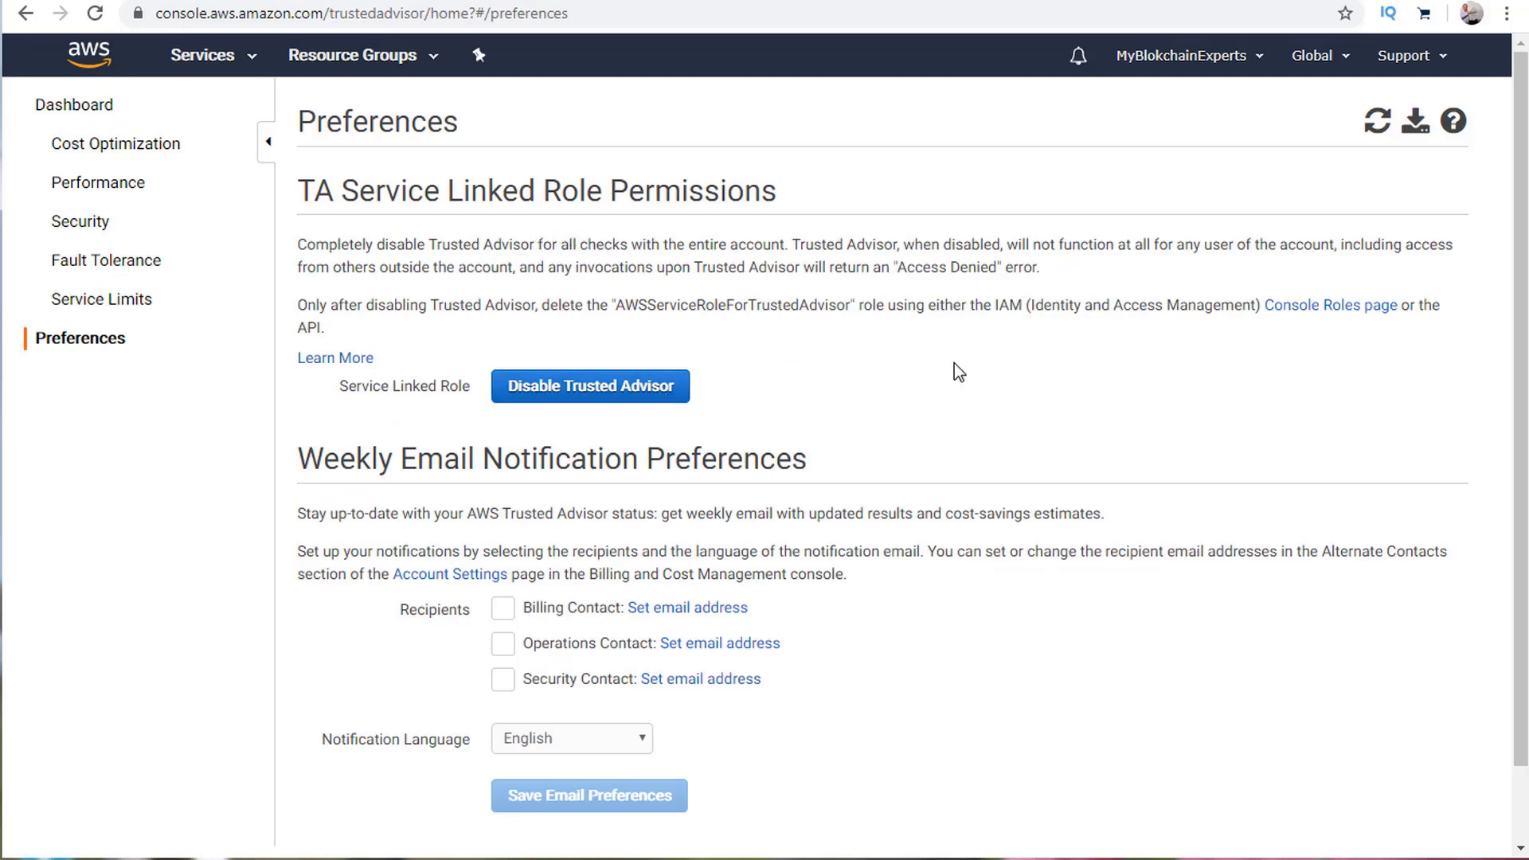
scroll(977, 328, "down", 2)
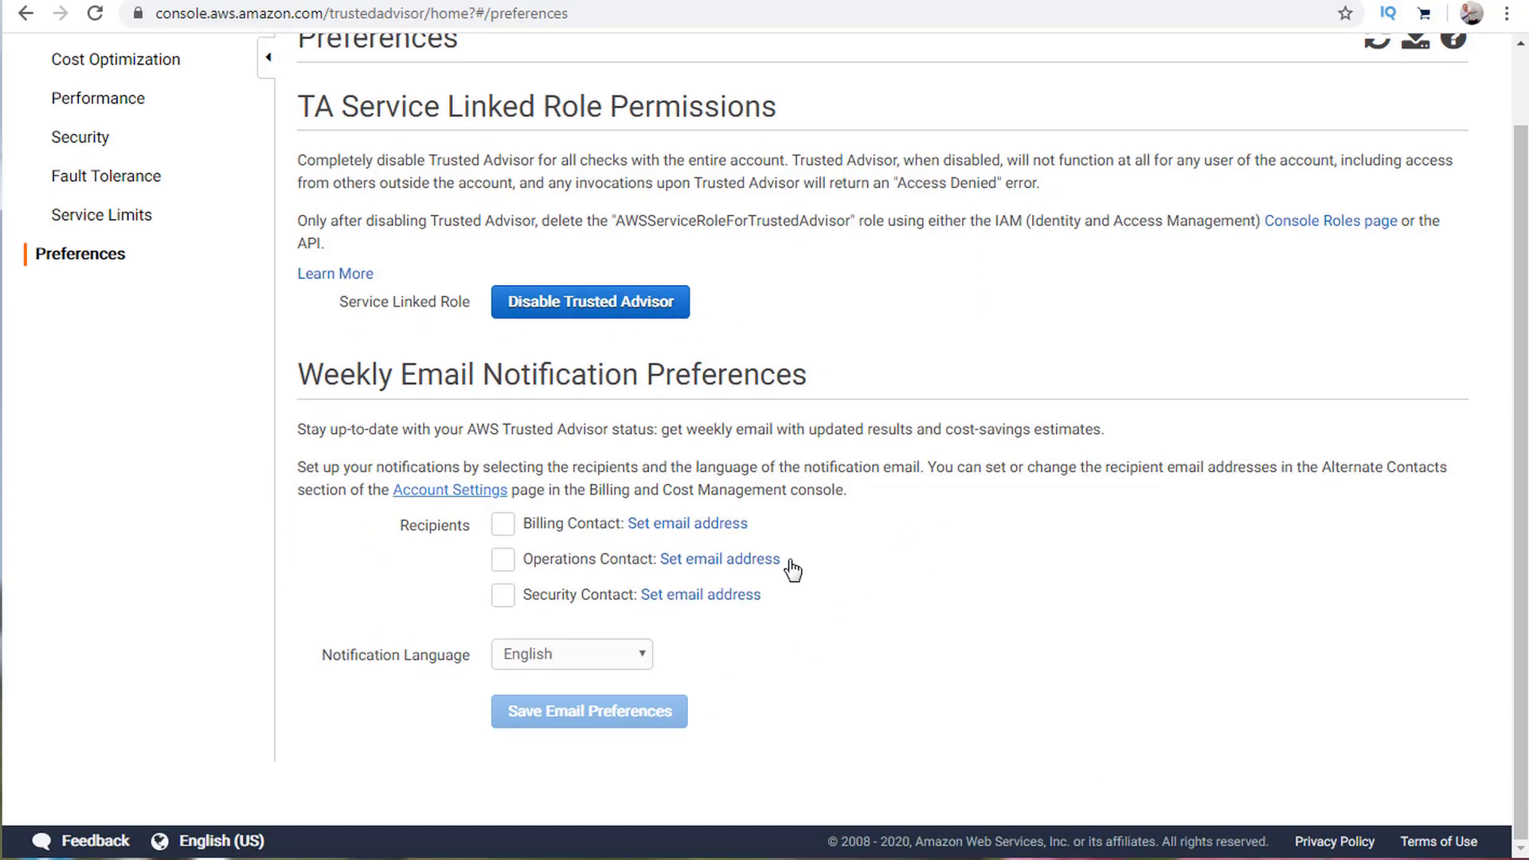
scroll(303, 503, "up", 2)
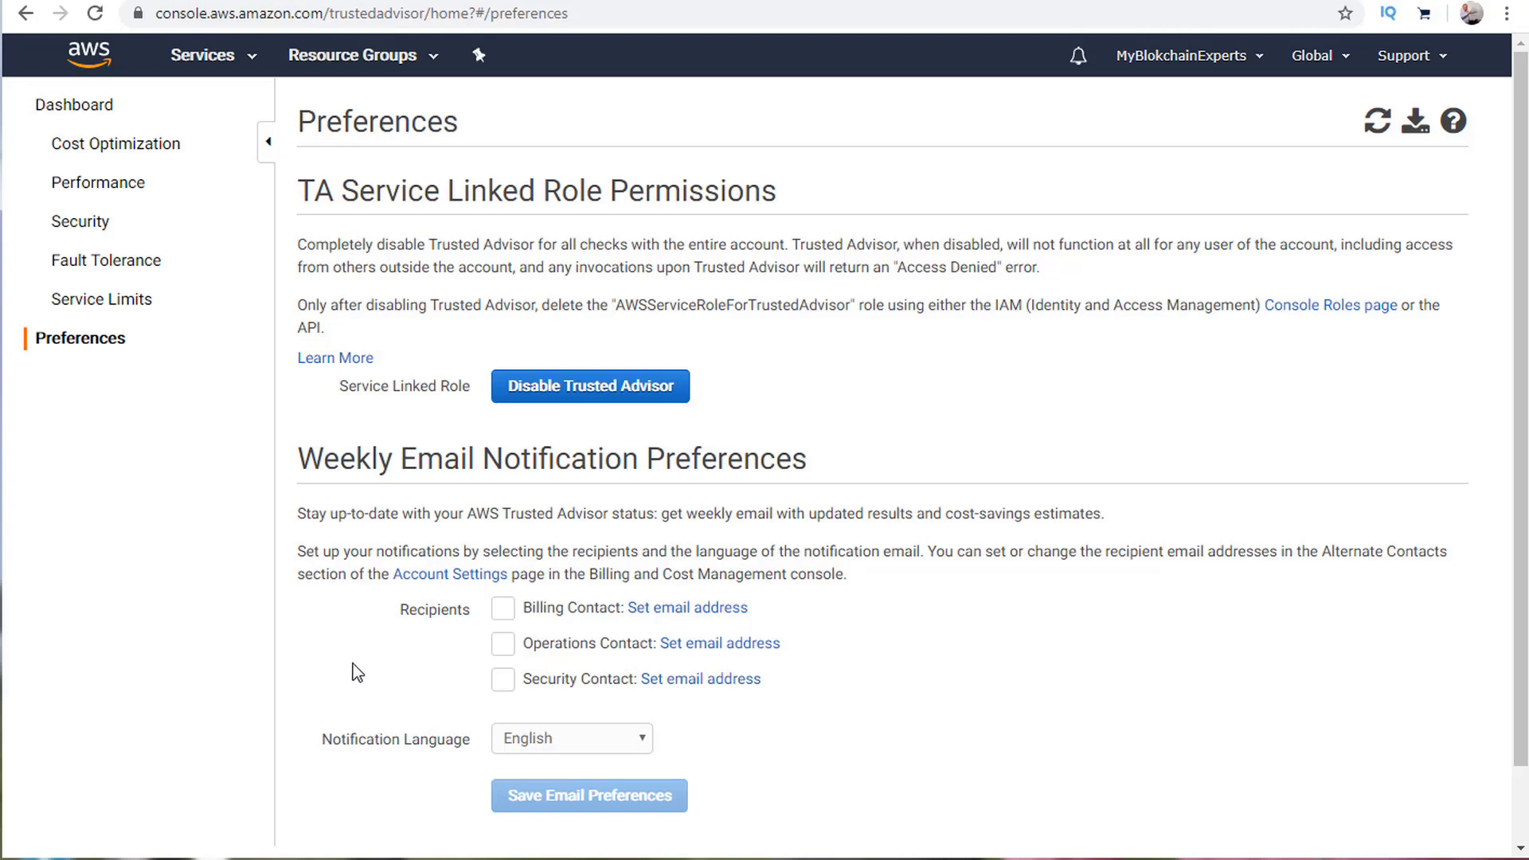
Look through the Trusted Advisor Cost Optimization checks.
left_click(93, 147)
scroll(780, 398, "down", 3)
scroll(655, 398, "up", 3)
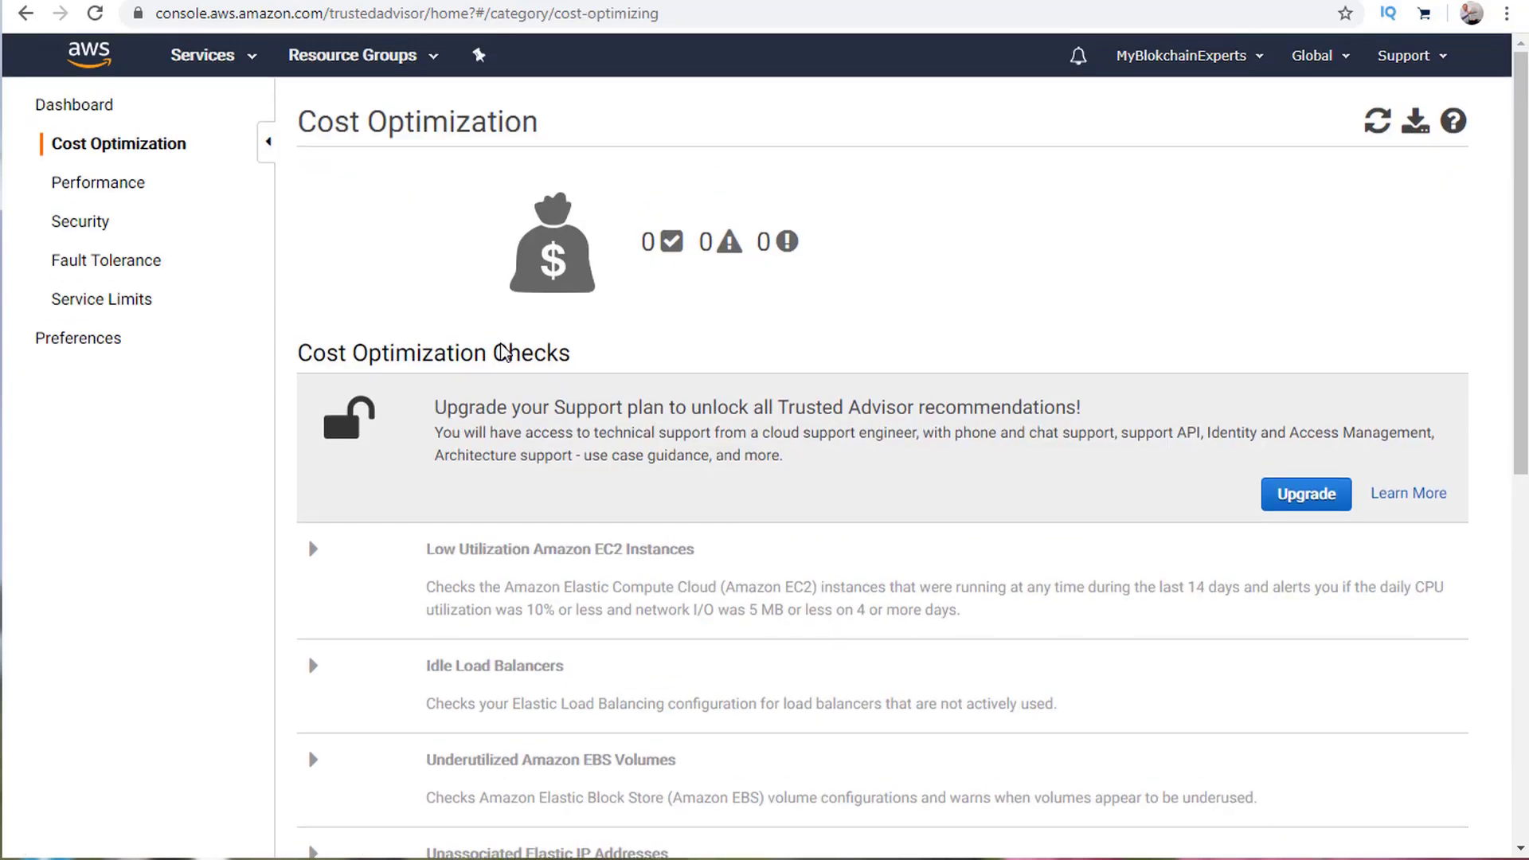
scroll(778, 529, "down", 5)
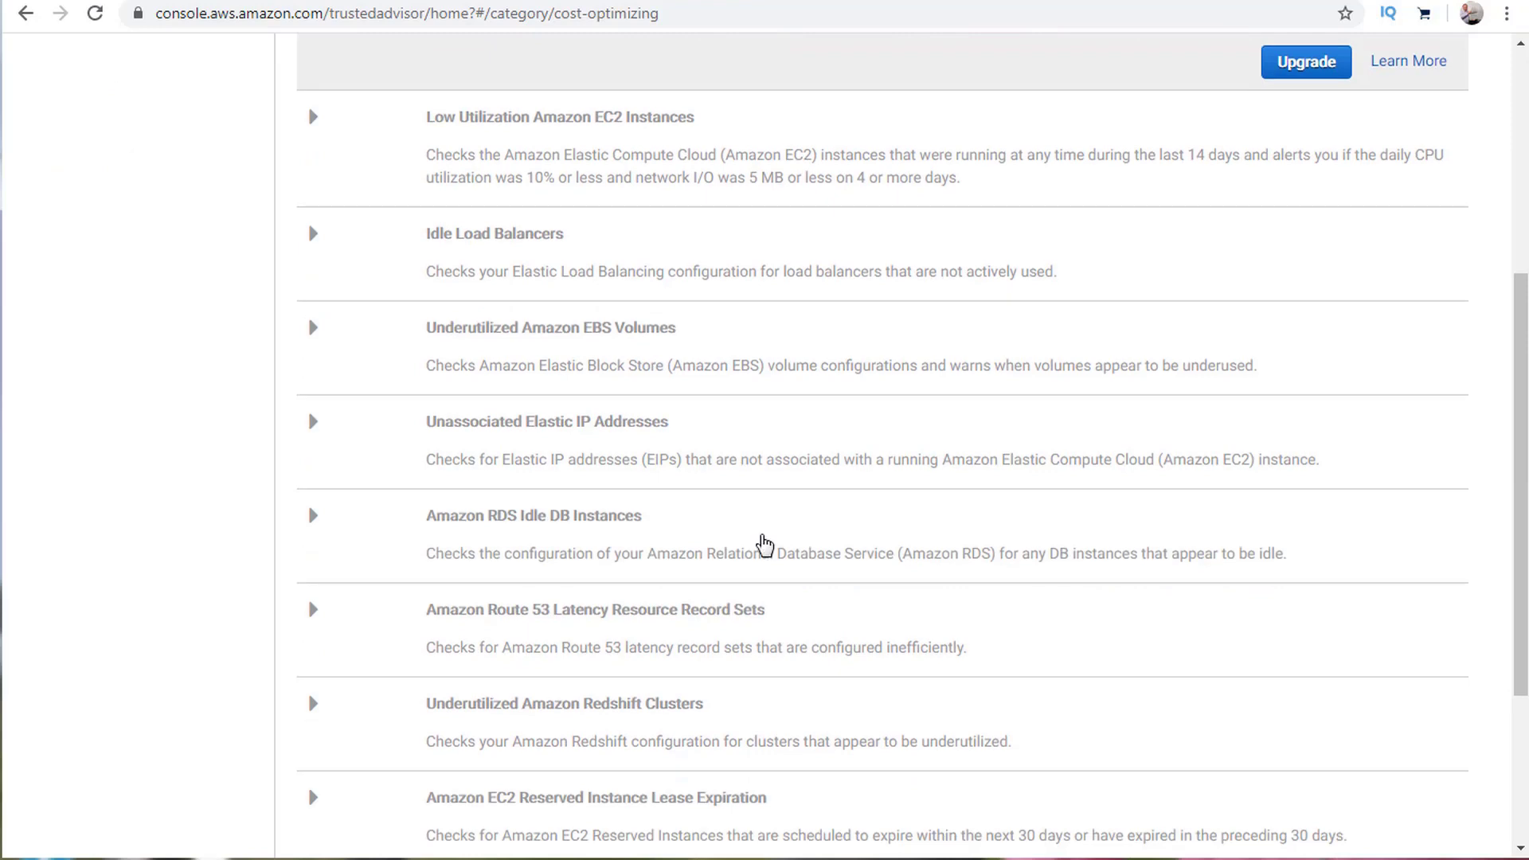
scroll(763, 542, "down", 3)
scroll(764, 544, "up", 10)
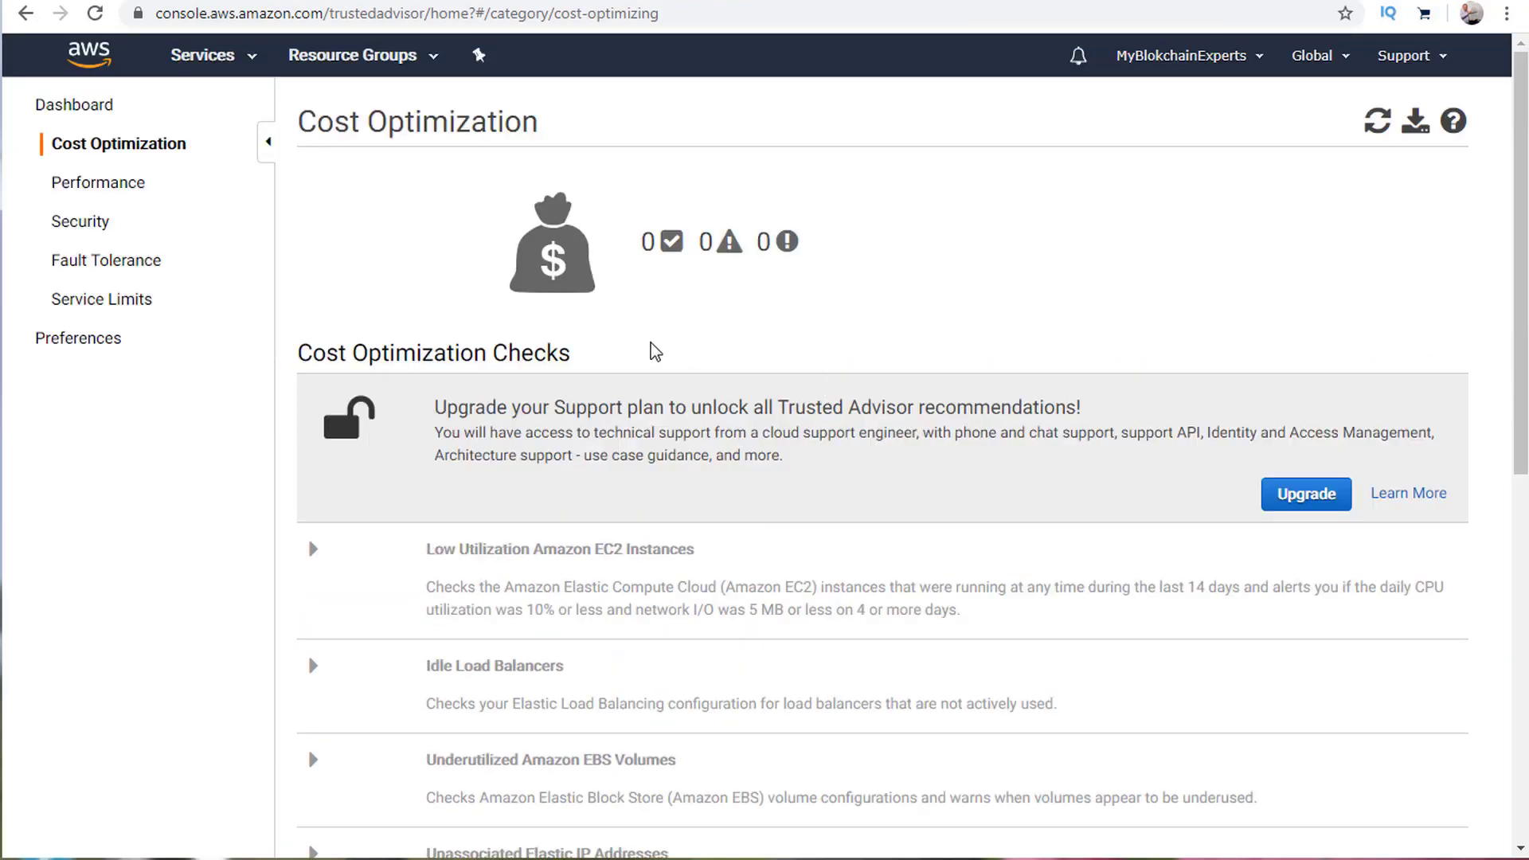
left_click_drag(544, 406, 1107, 410)
left_click(1116, 408)
View the Performance checks, all locked pending a Support upgrade.
left_click(125, 188)
scroll(739, 375, "down", 6)
scroll(739, 375, "up", 6)
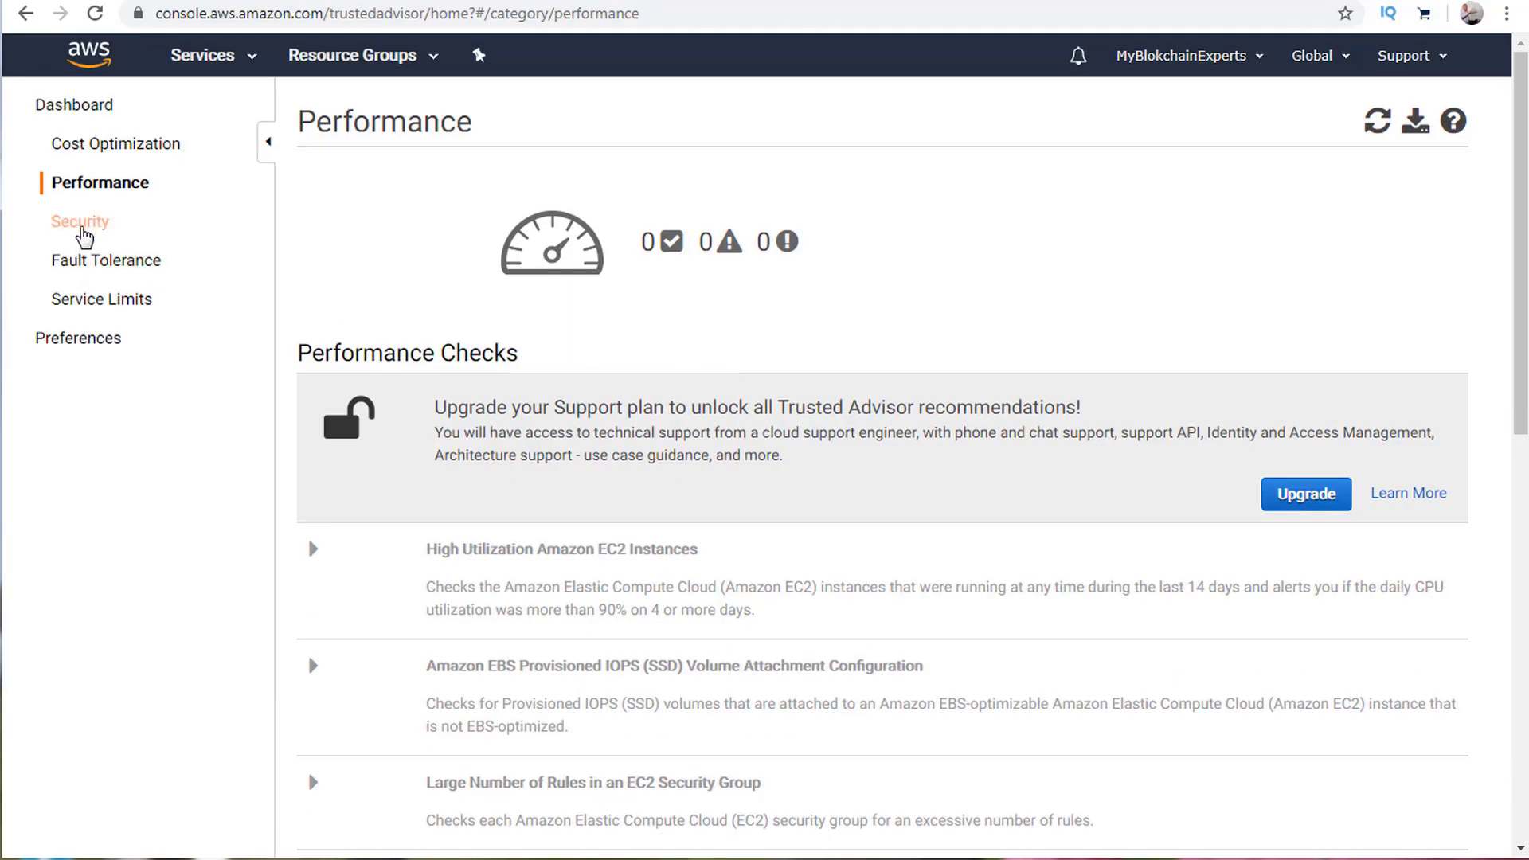
left_click(82, 230)
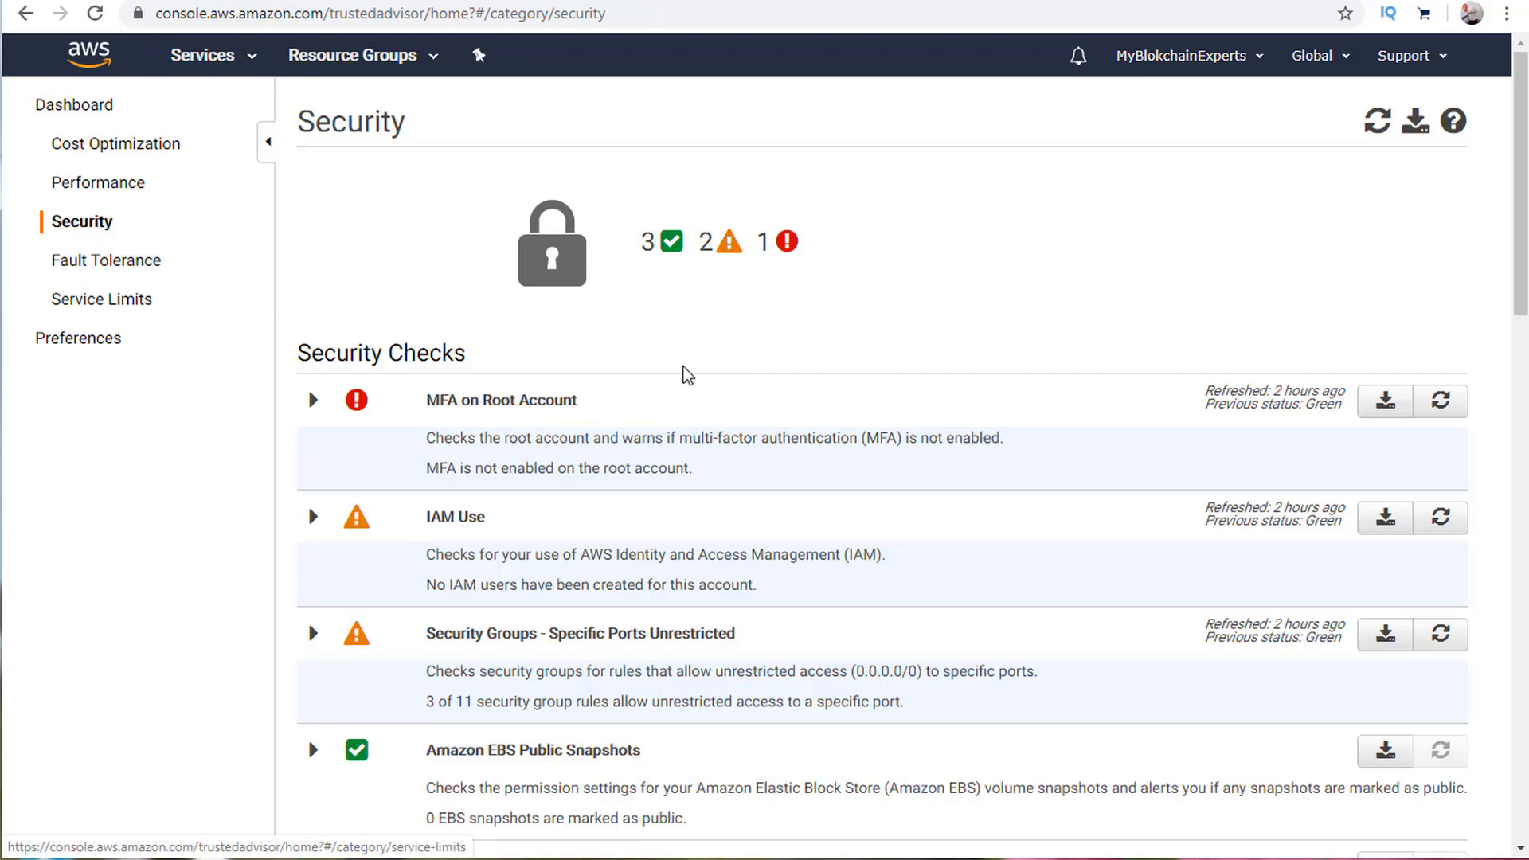
scroll(688, 356, "down", 10)
scroll(687, 355, "down", 2)
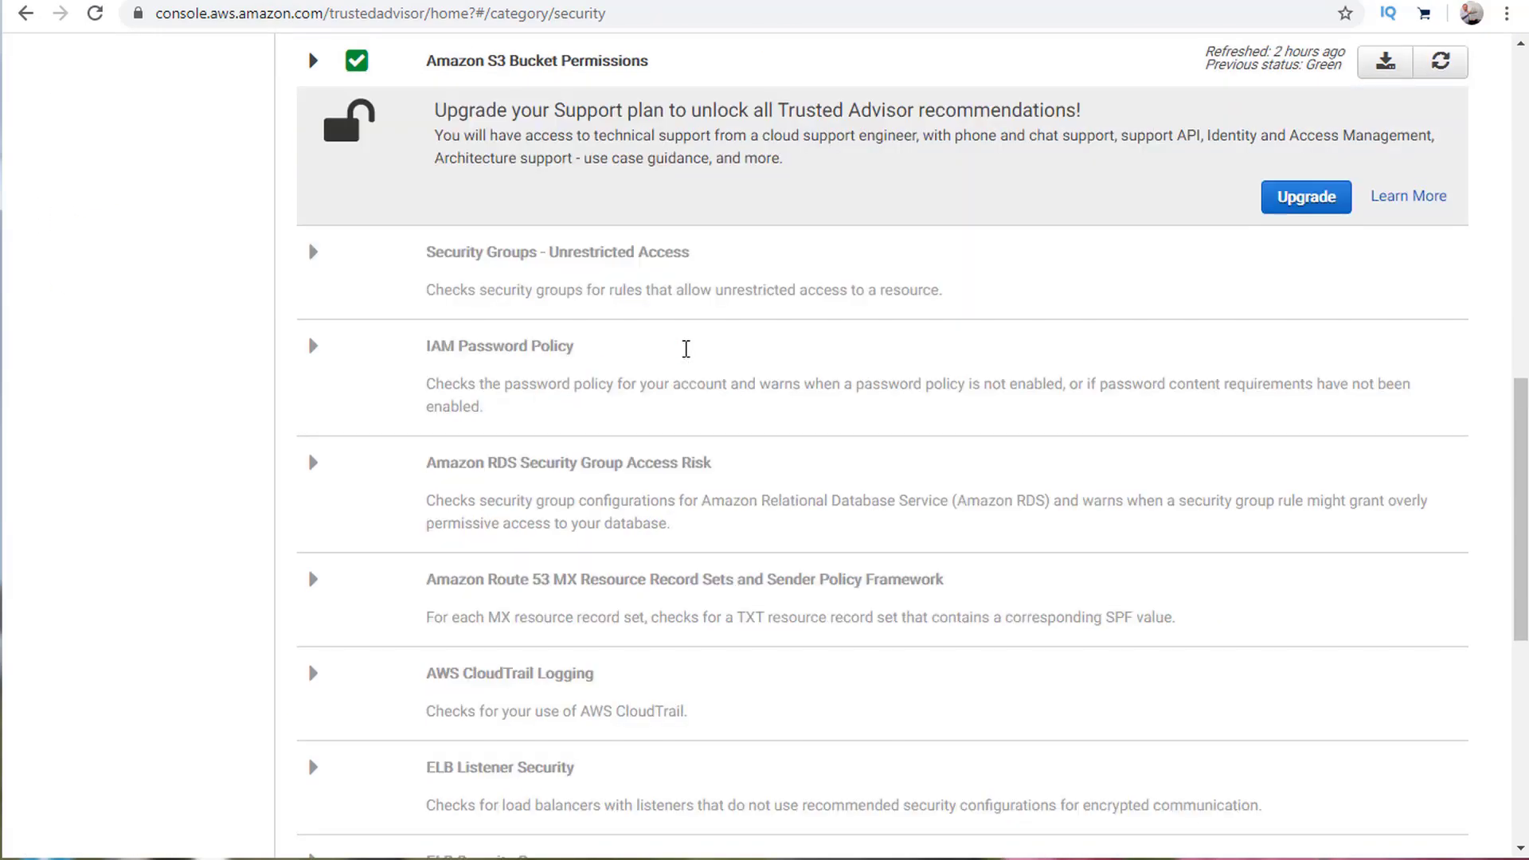
scroll(685, 362, "up", 6)
scroll(686, 374, "up", 5)
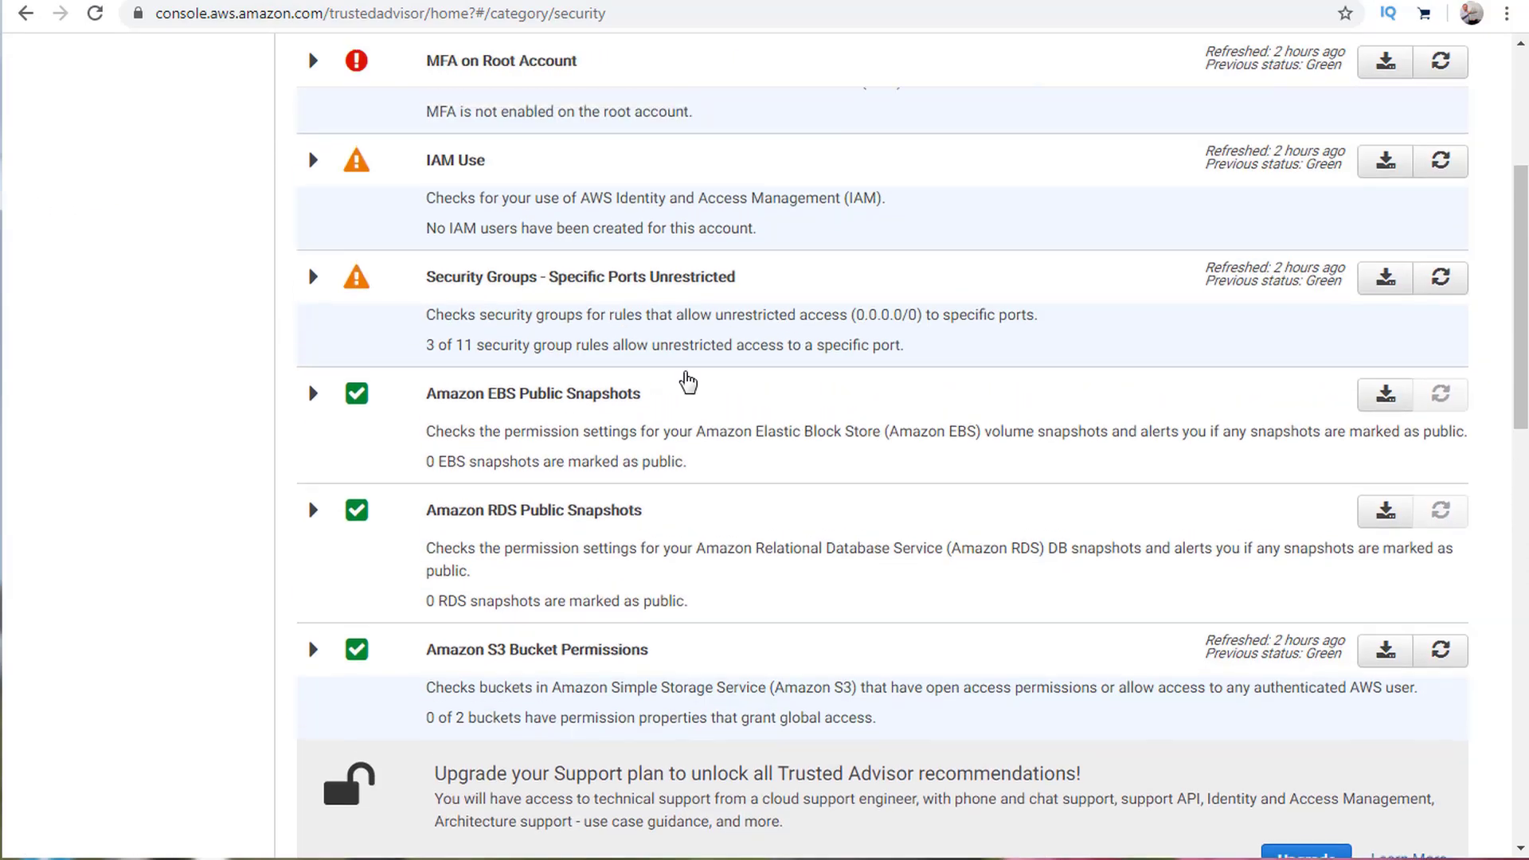
scroll(563, 724, "down", 2)
scroll(599, 639, "down", 5)
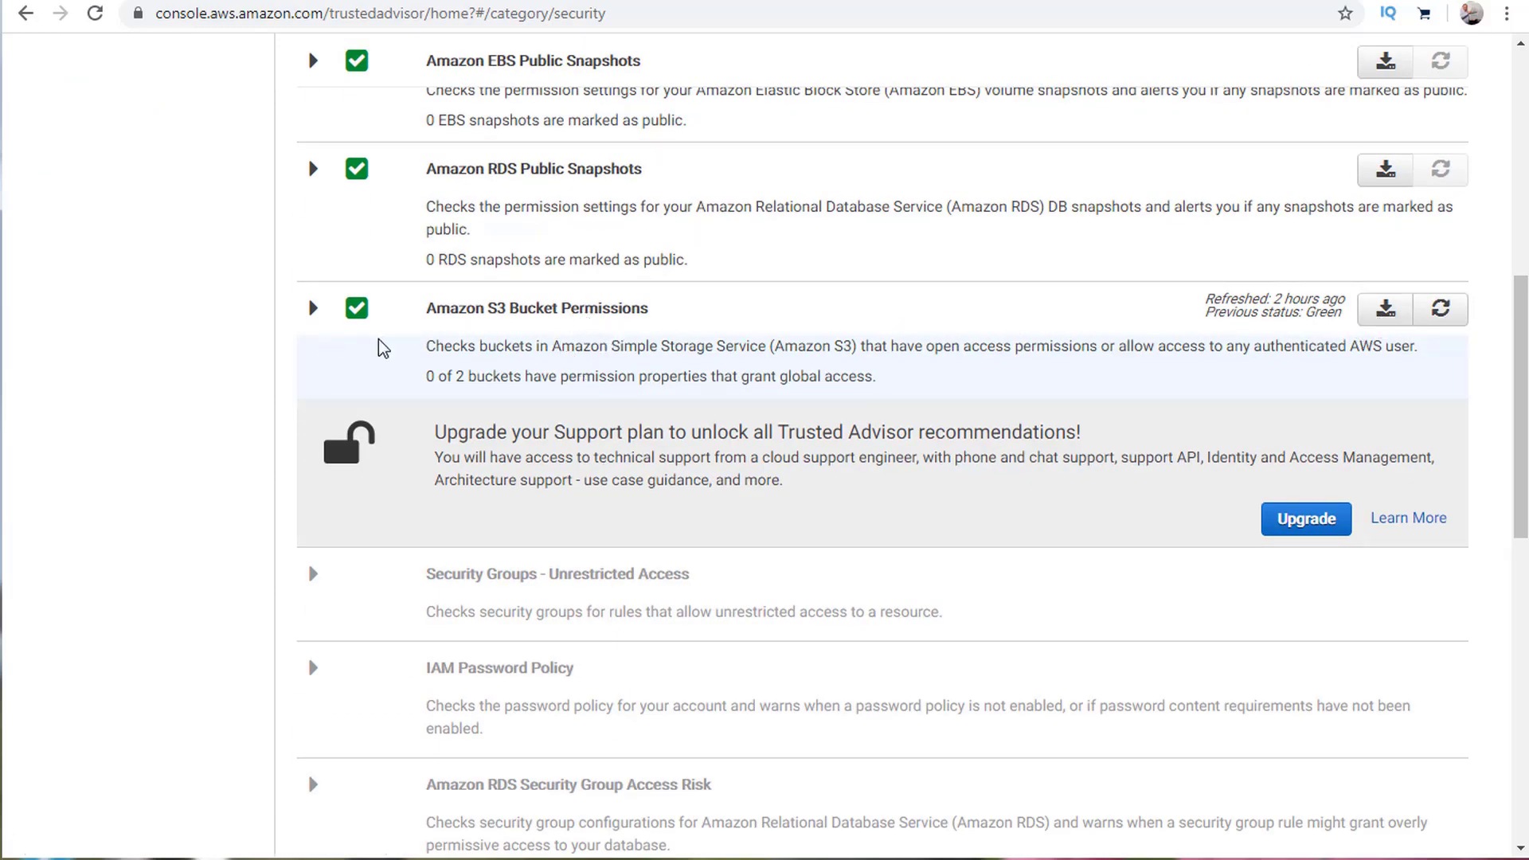
scroll(387, 367, "up", 5)
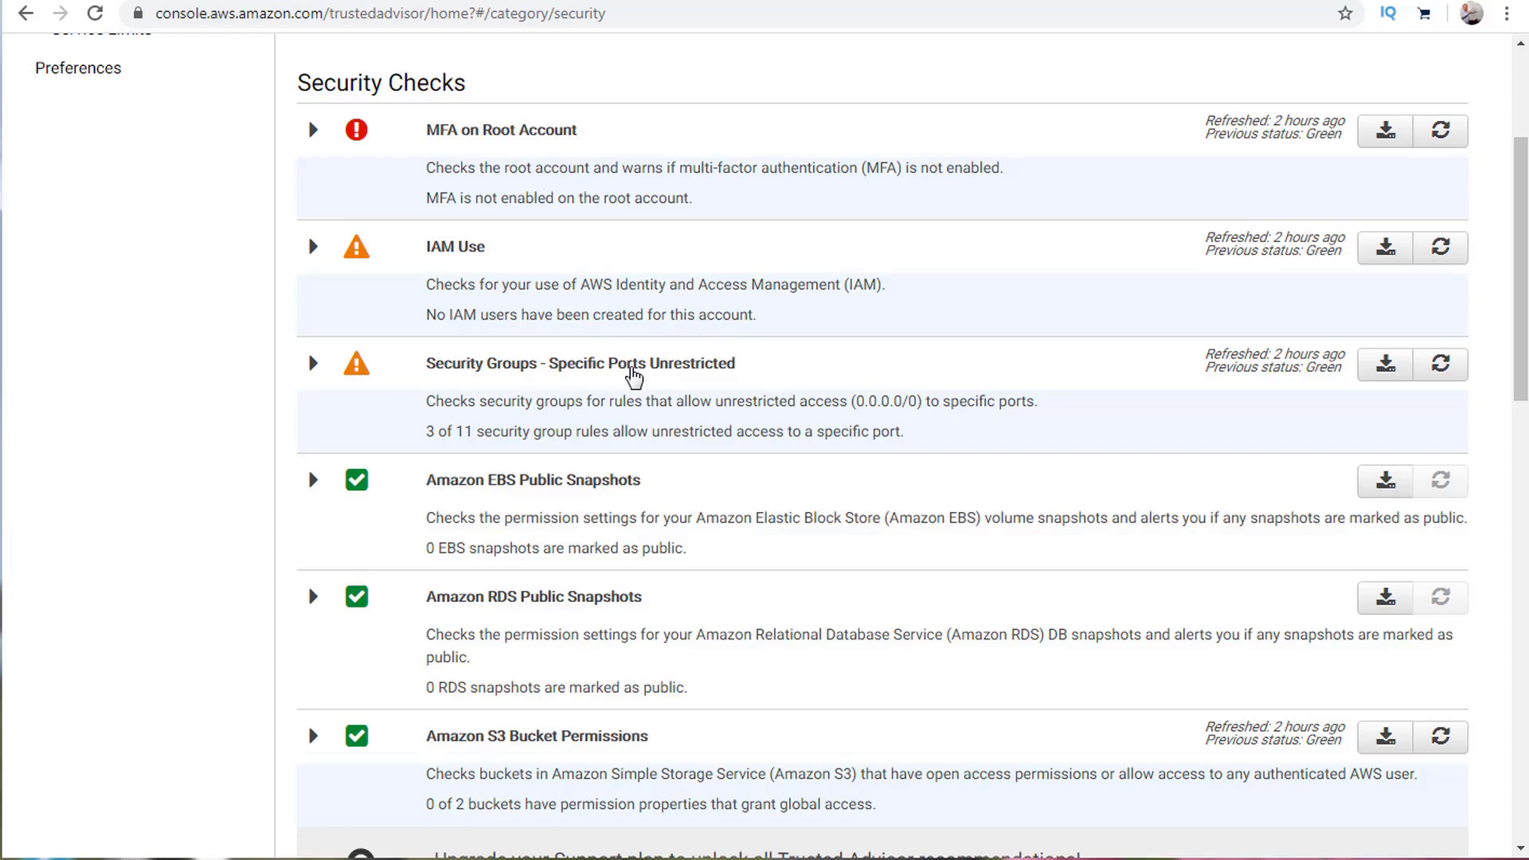
left_click(579, 374)
scroll(539, 464, "down", 3)
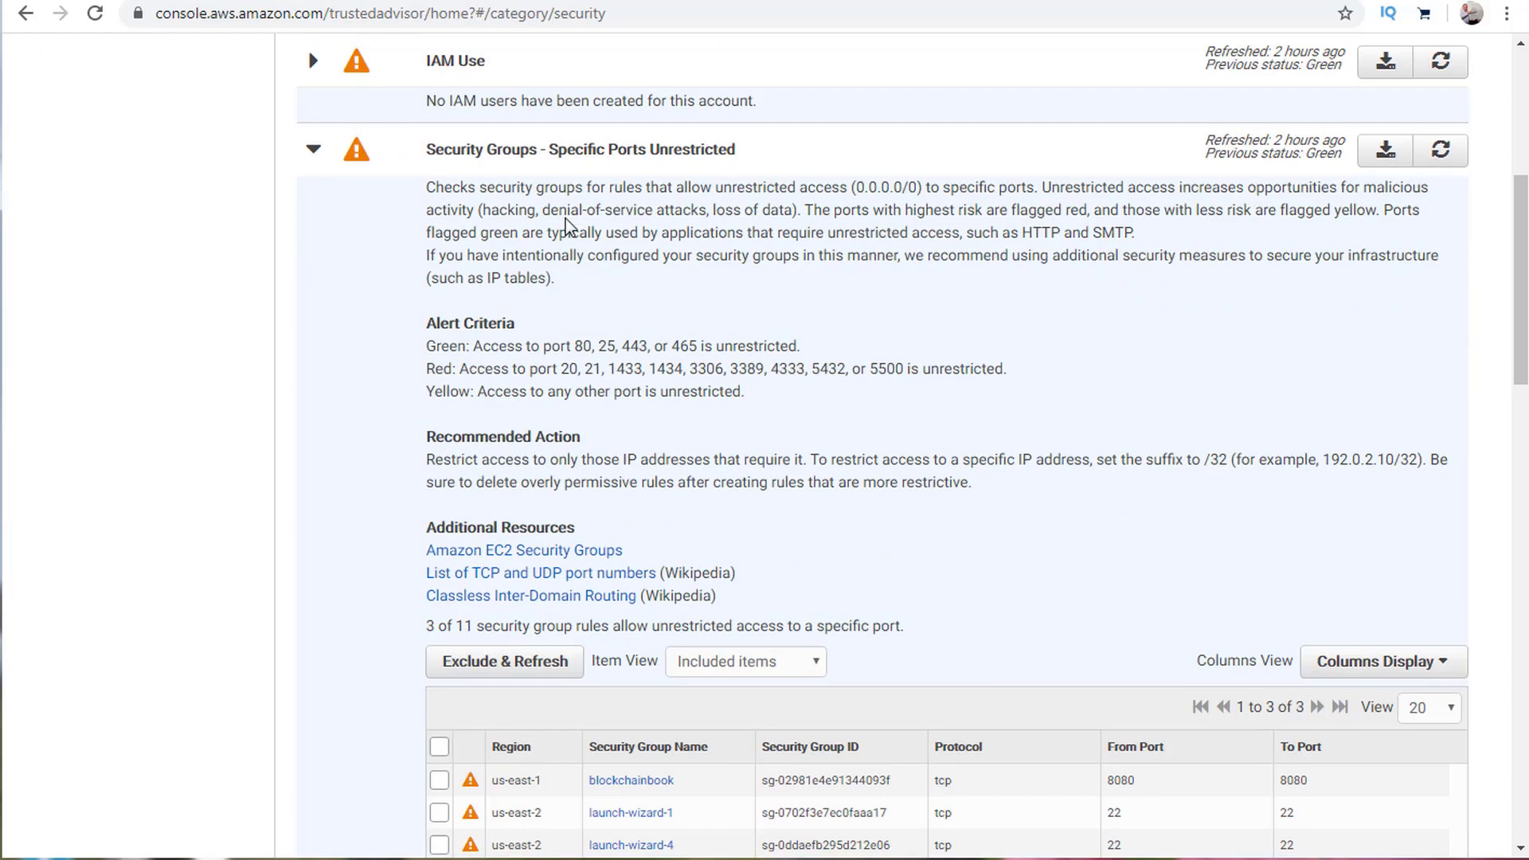
scroll(659, 340, "down", 4)
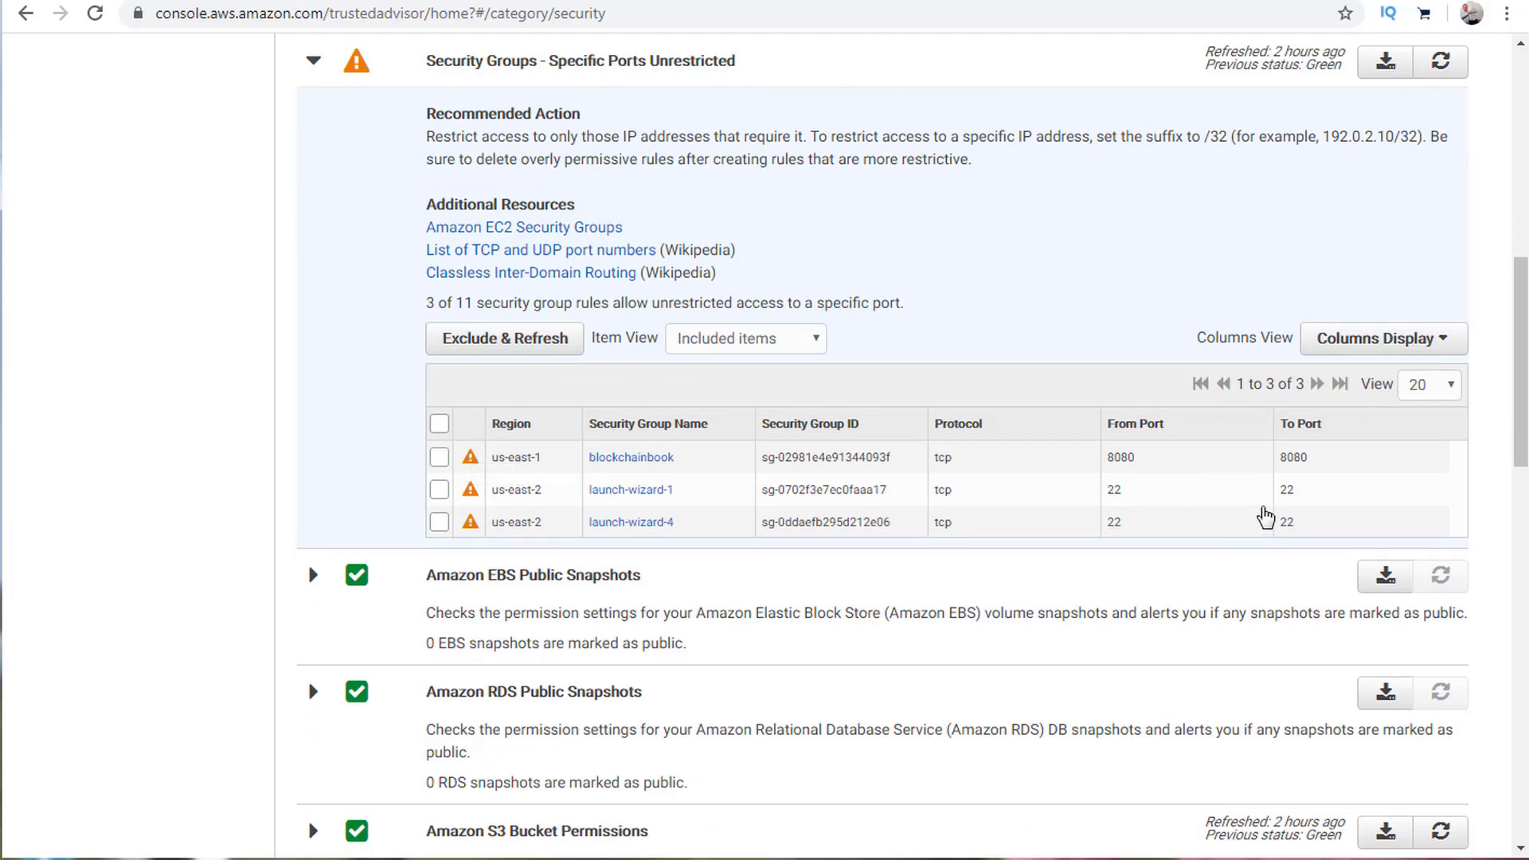
scroll(686, 529, "up", 4)
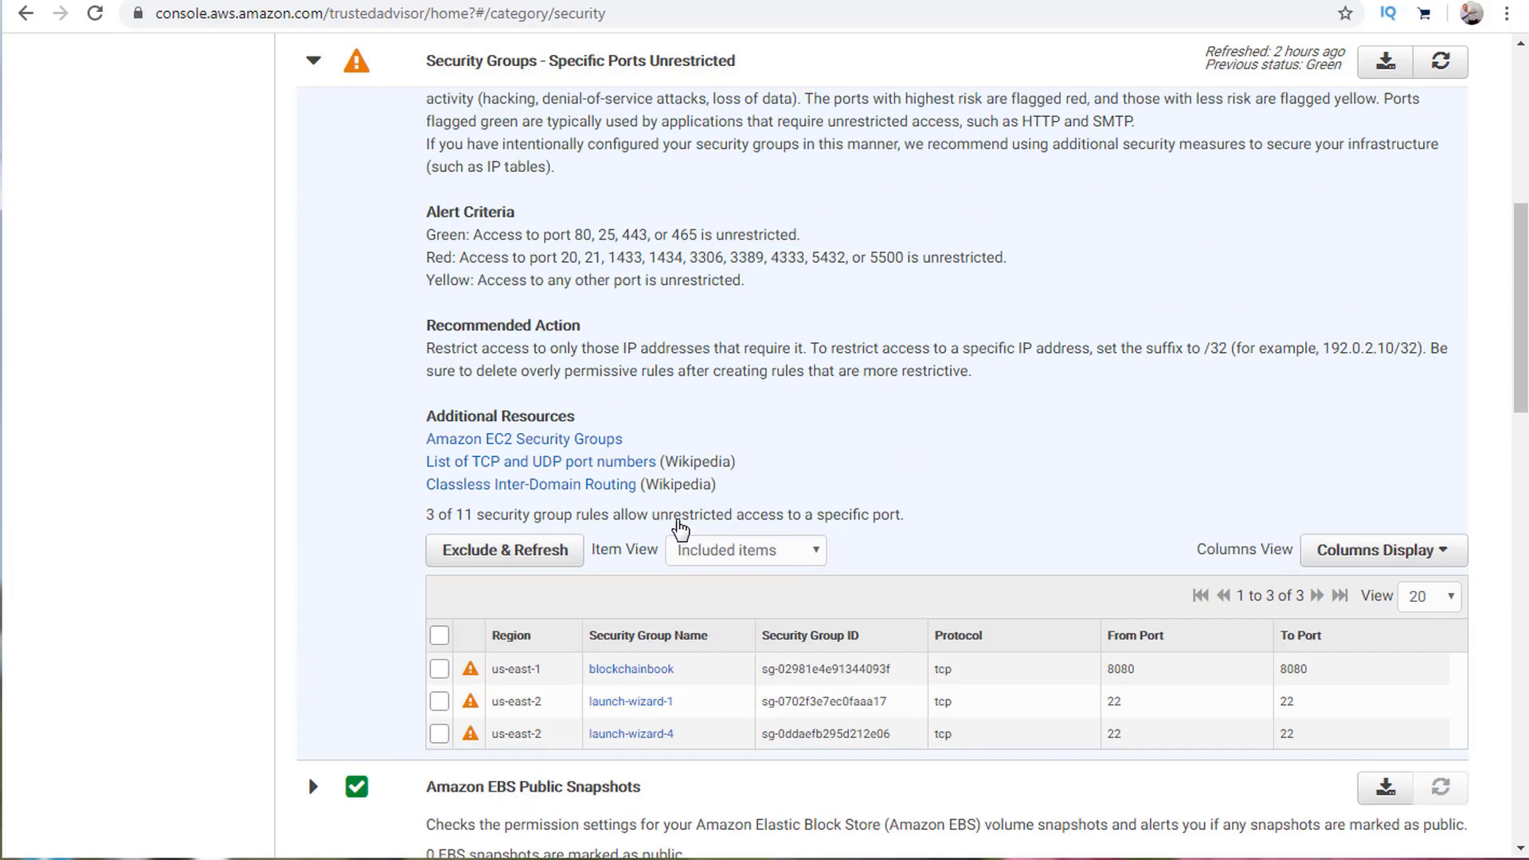
scroll(558, 676, "down", 3)
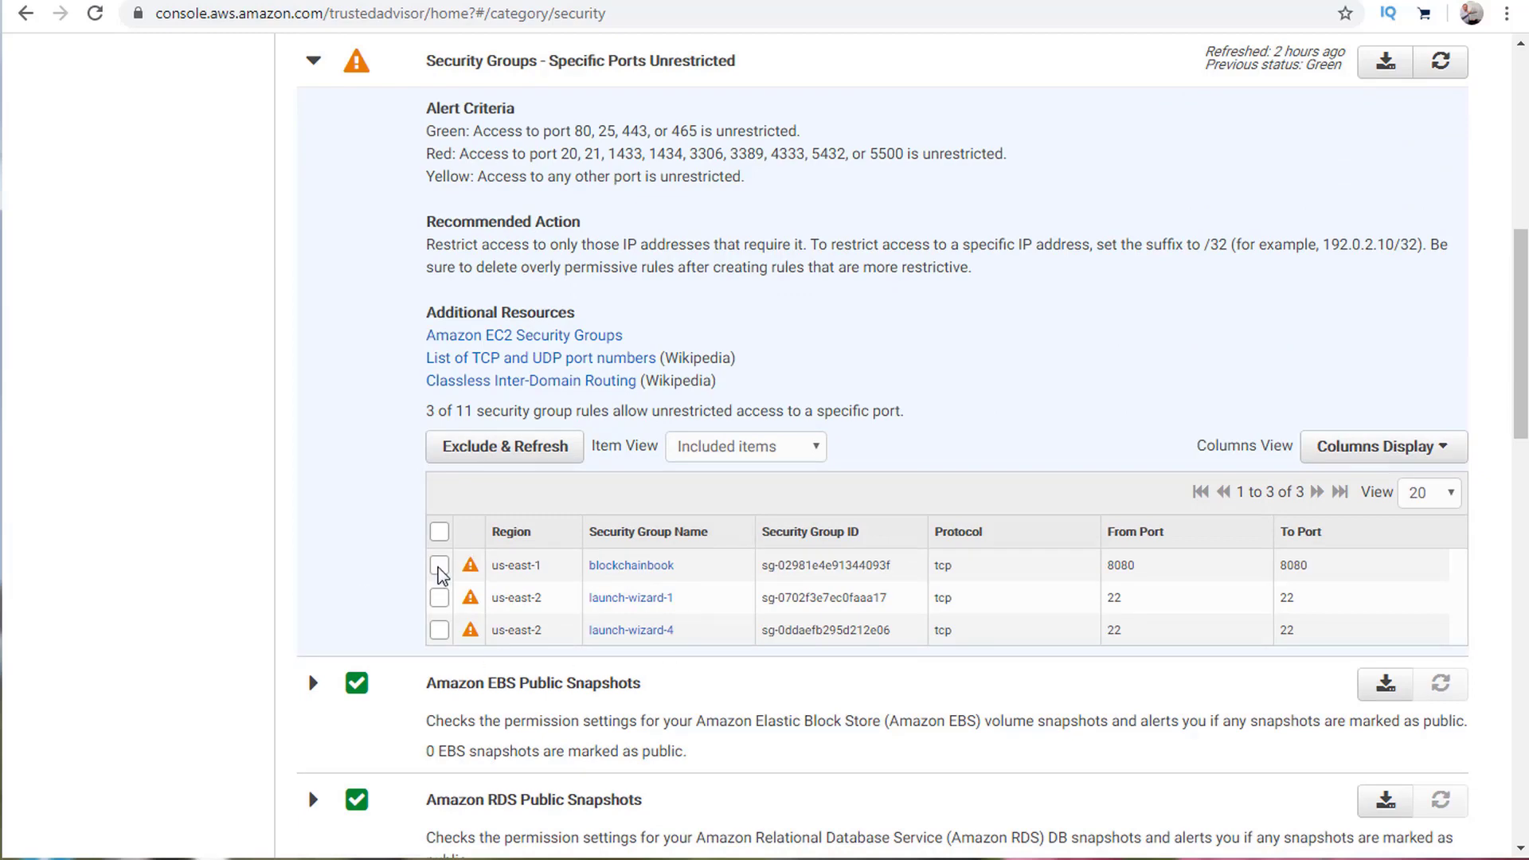
scroll(482, 540, "up", 4)
scroll(485, 539, "up", 3)
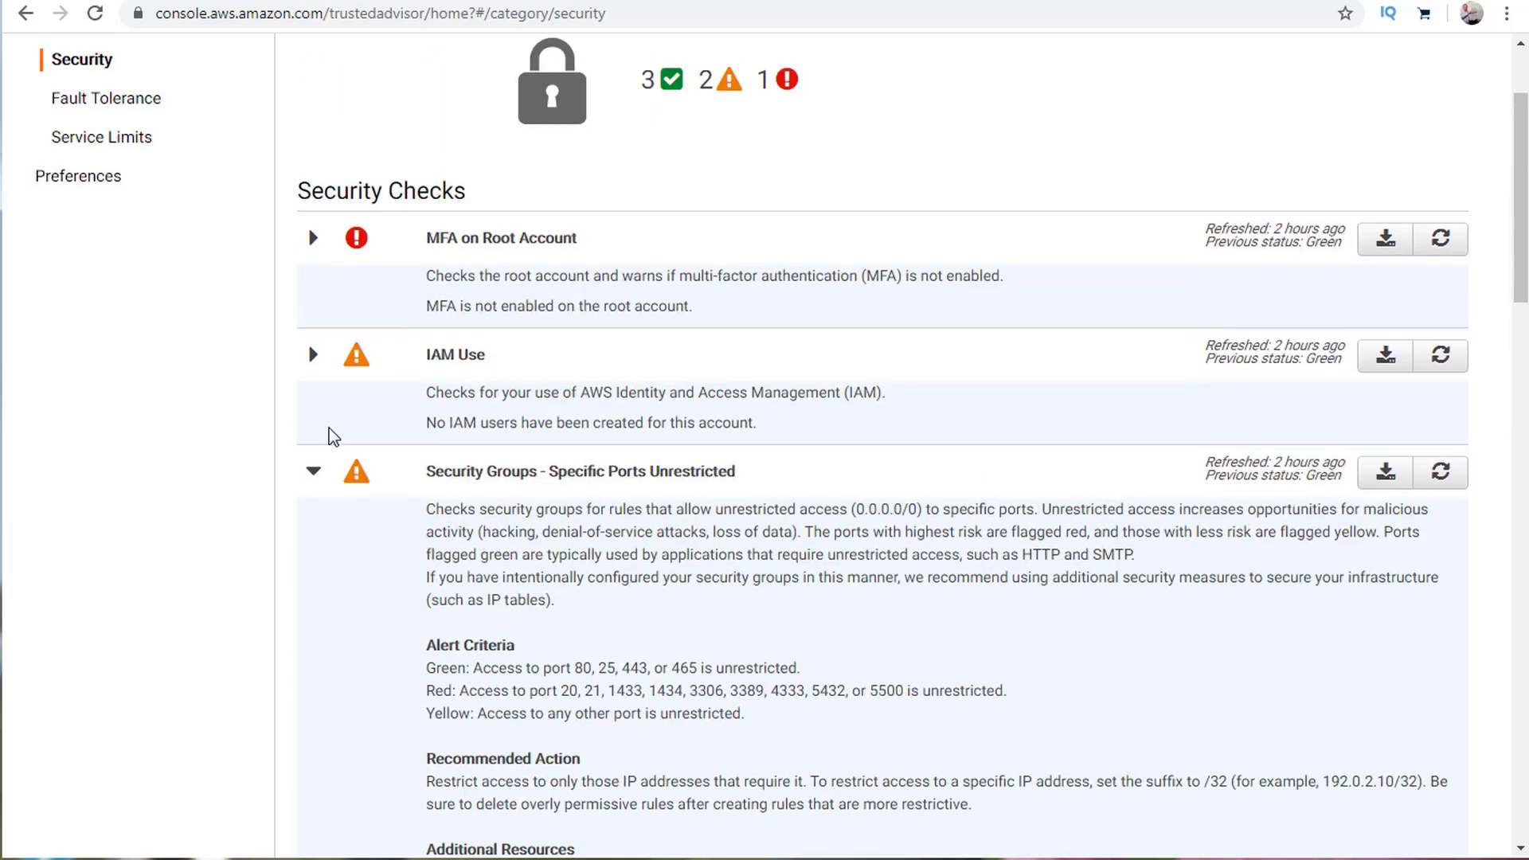
left_click(314, 473)
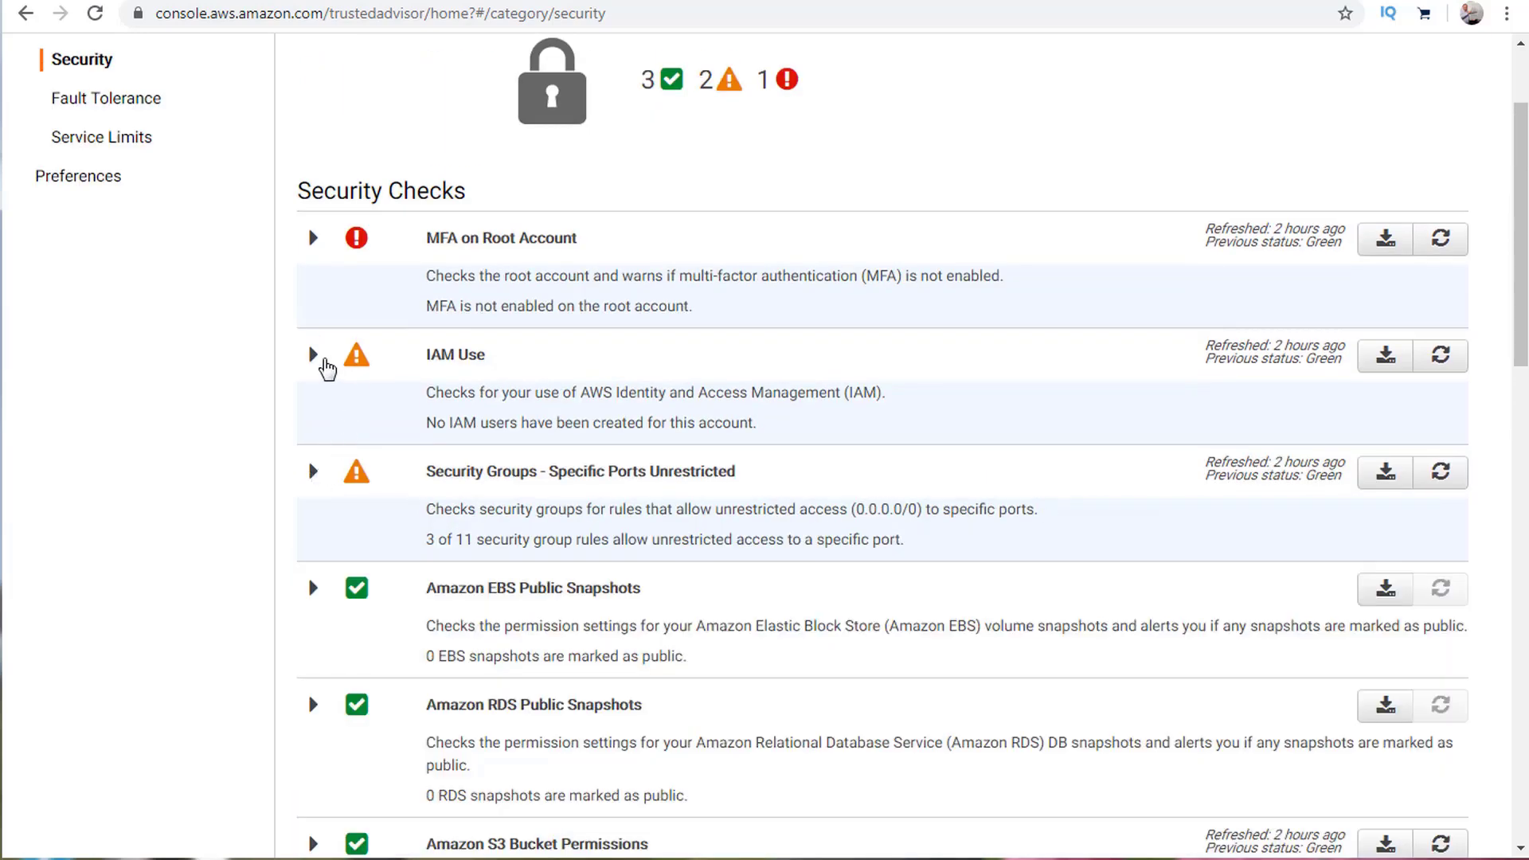
left_click(325, 366)
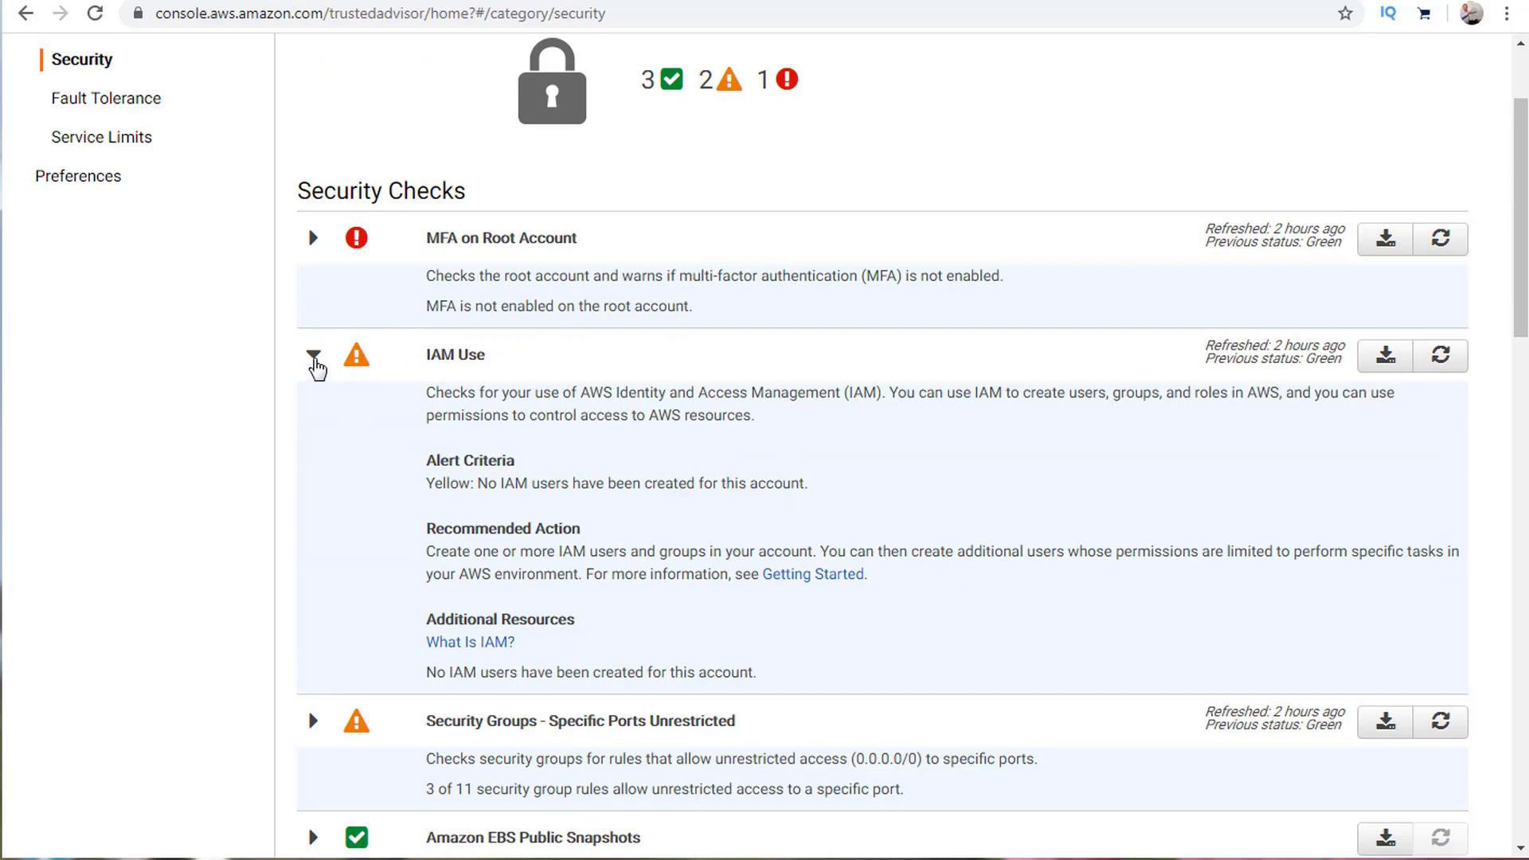
left_click(314, 360)
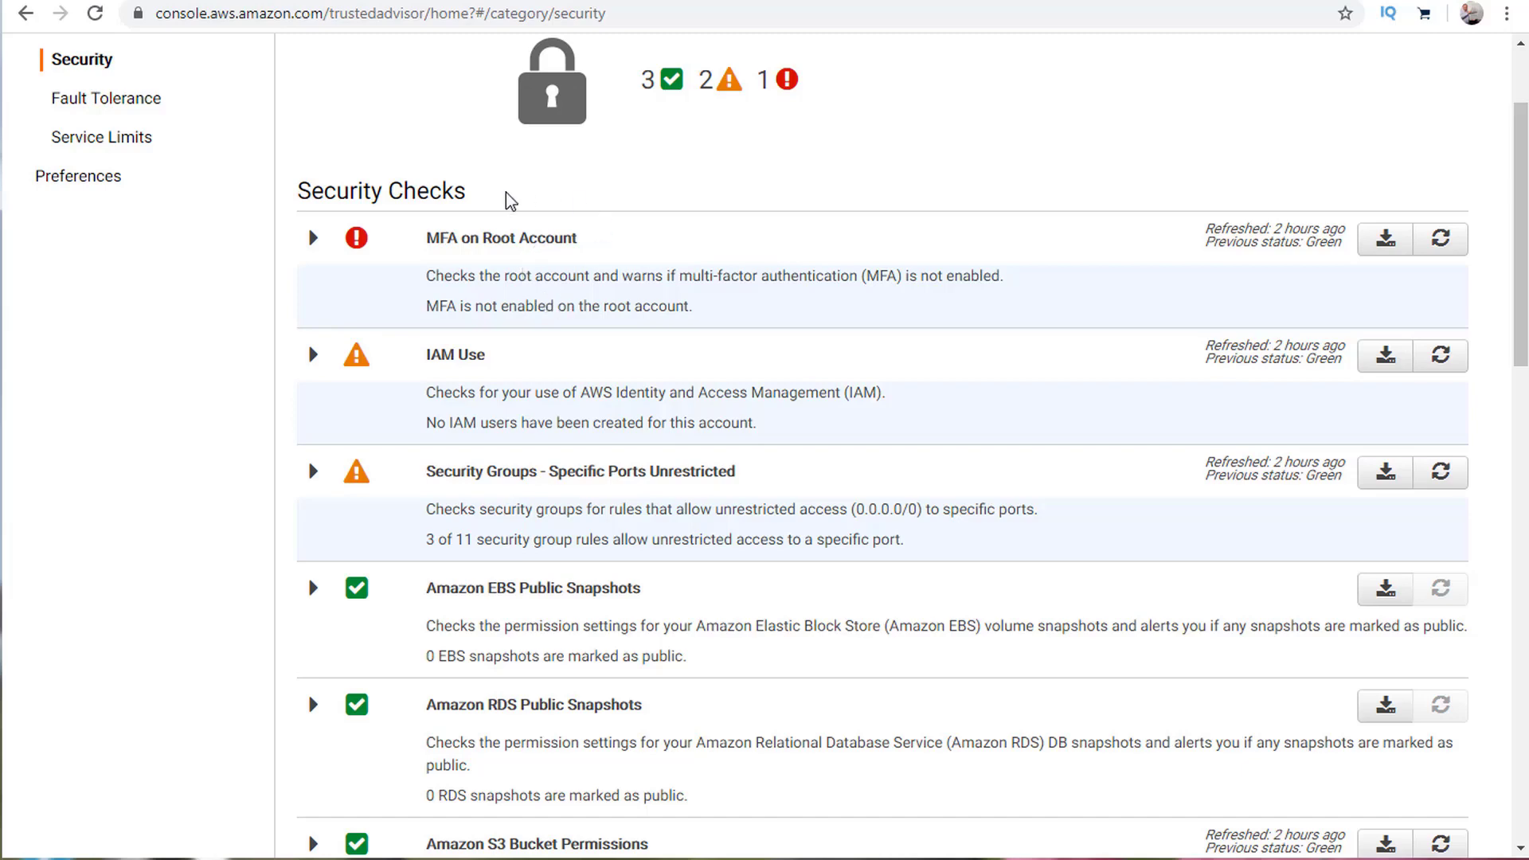
scroll(525, 256, "up", 2)
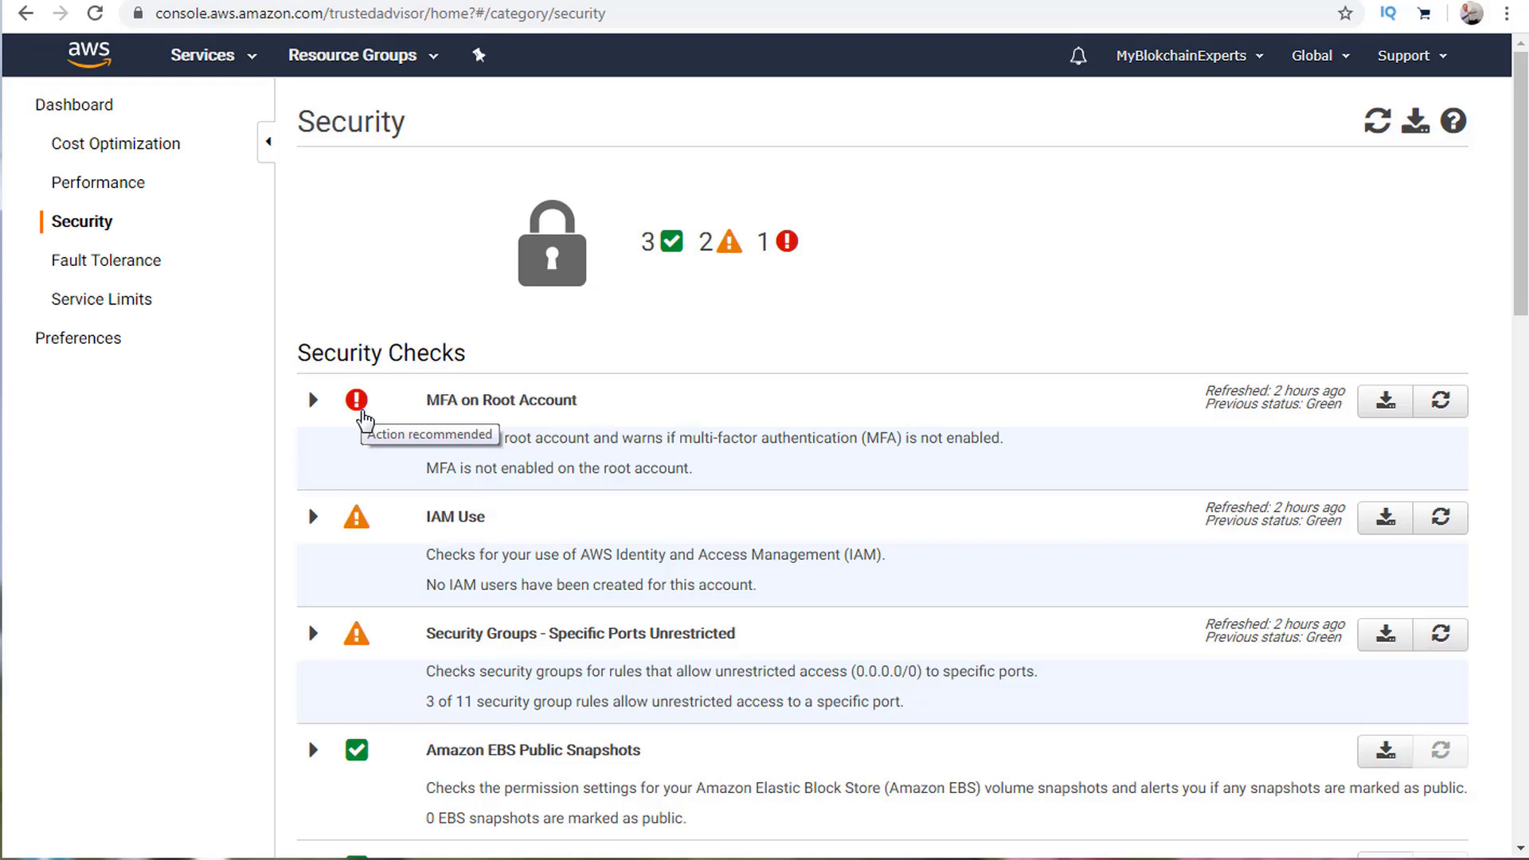
Glance at Fault Tolerance, then browse the Service Limits checks, all 50 passing.
left_click(86, 271)
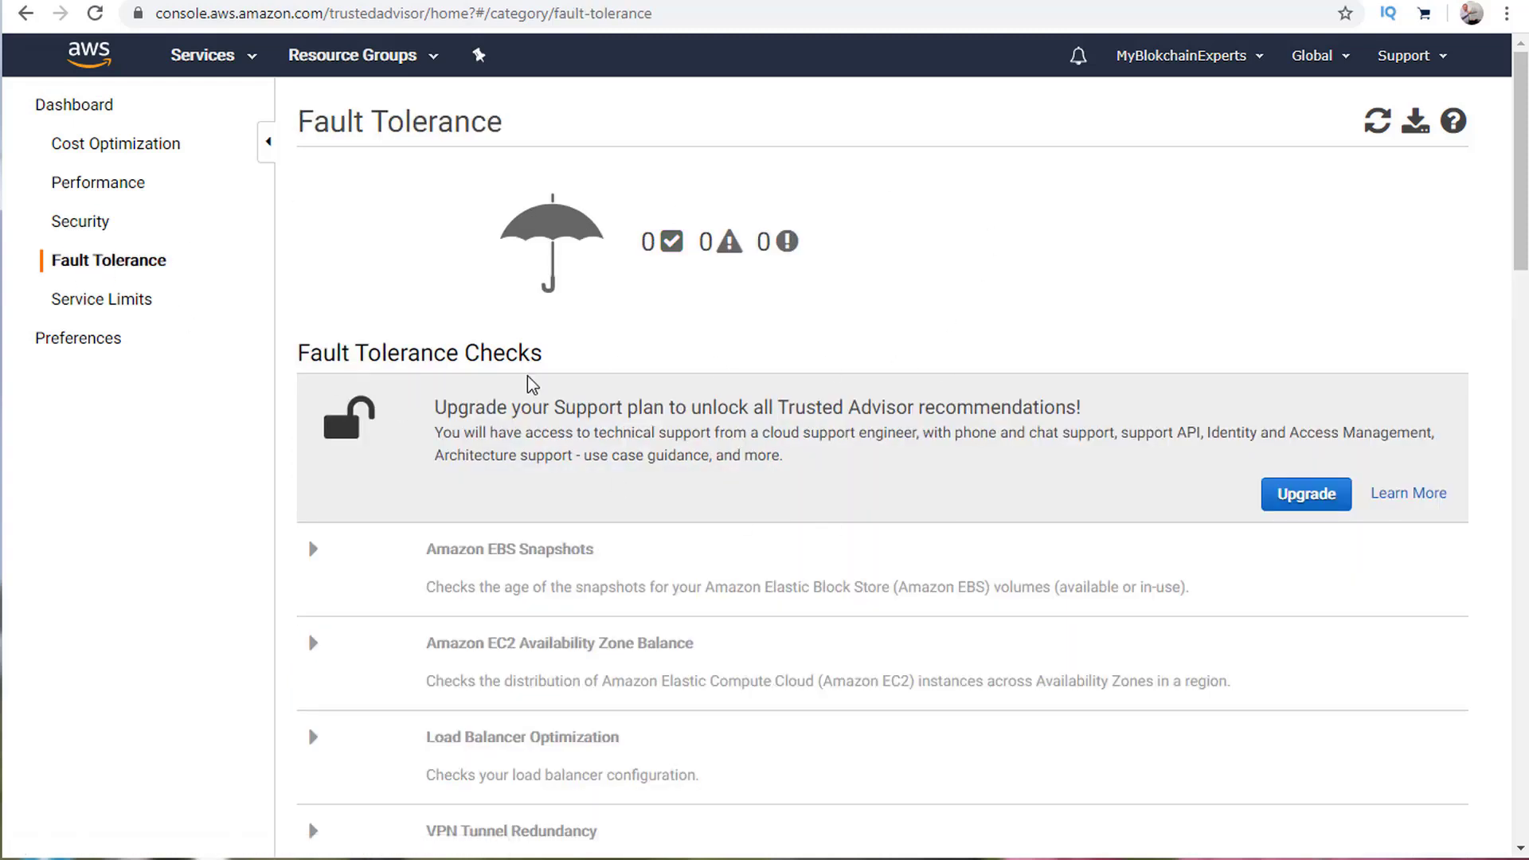
left_click(124, 301)
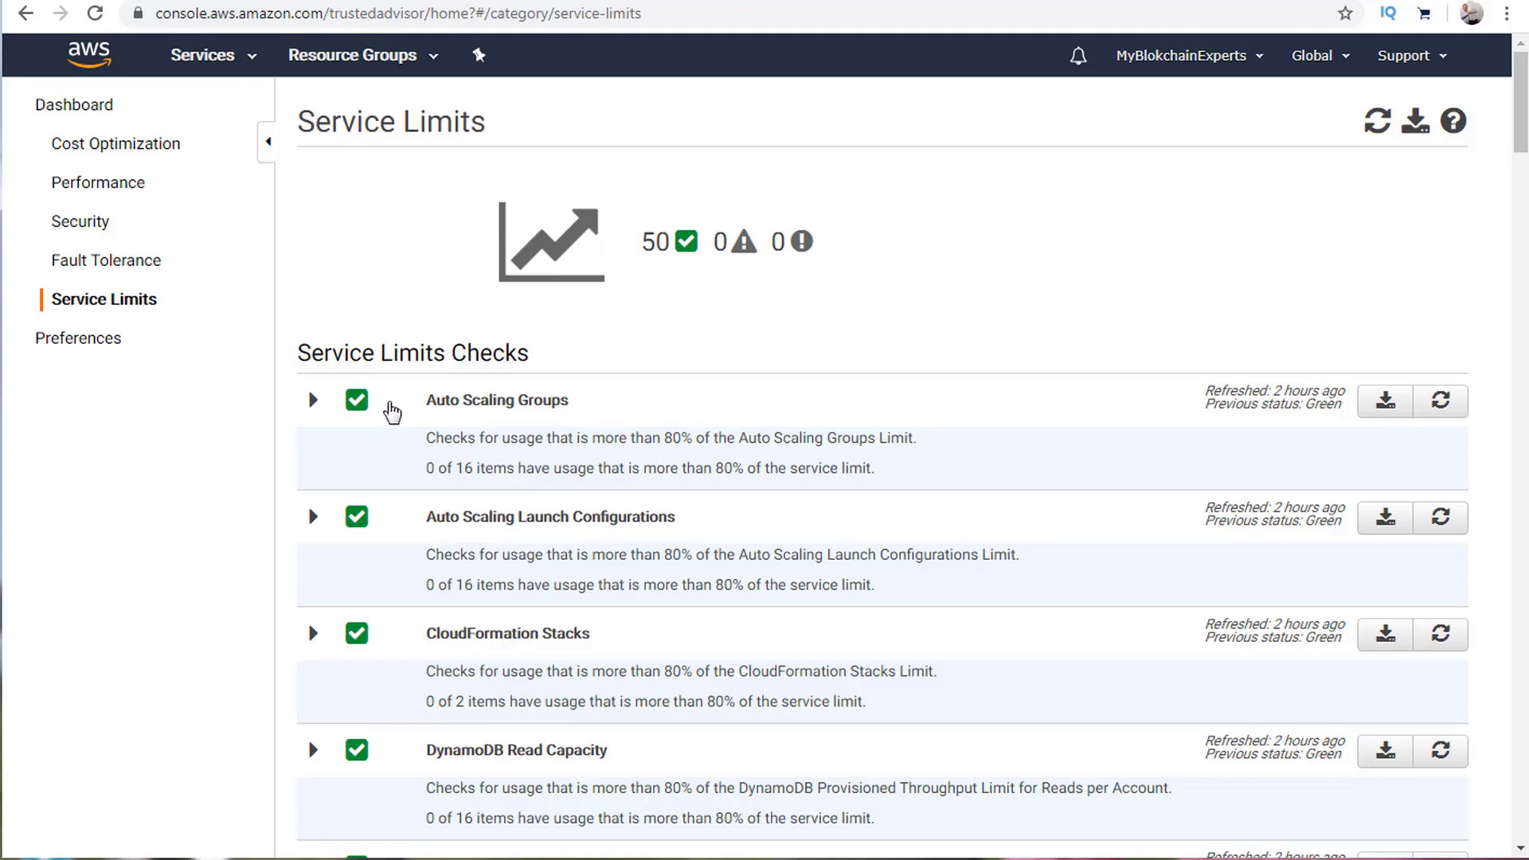
scroll(387, 410, "down", 12)
scroll(388, 410, "down", 12)
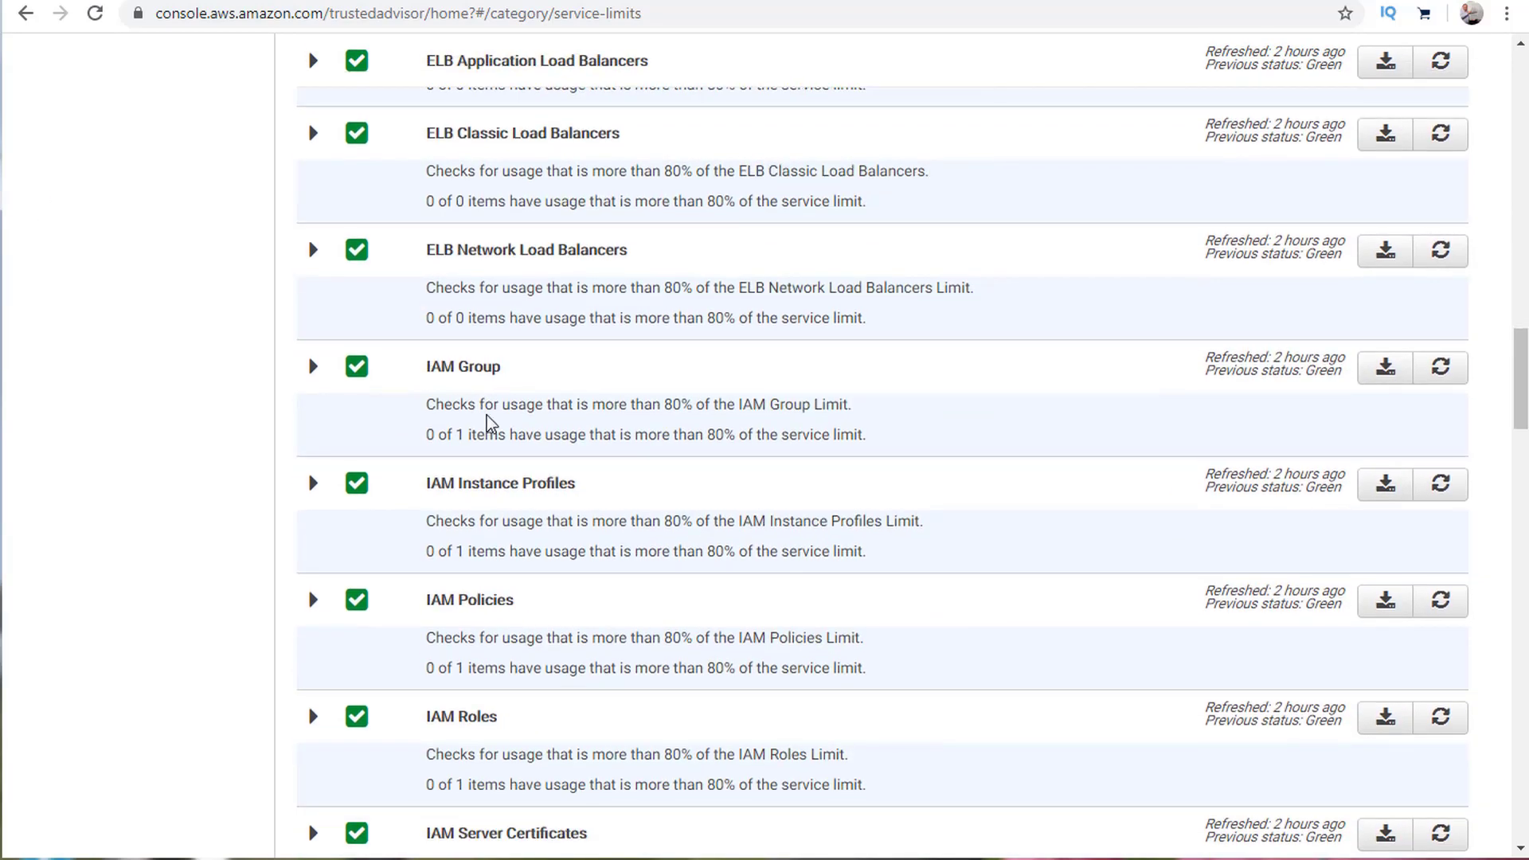
scroll(487, 418, "up", 17)
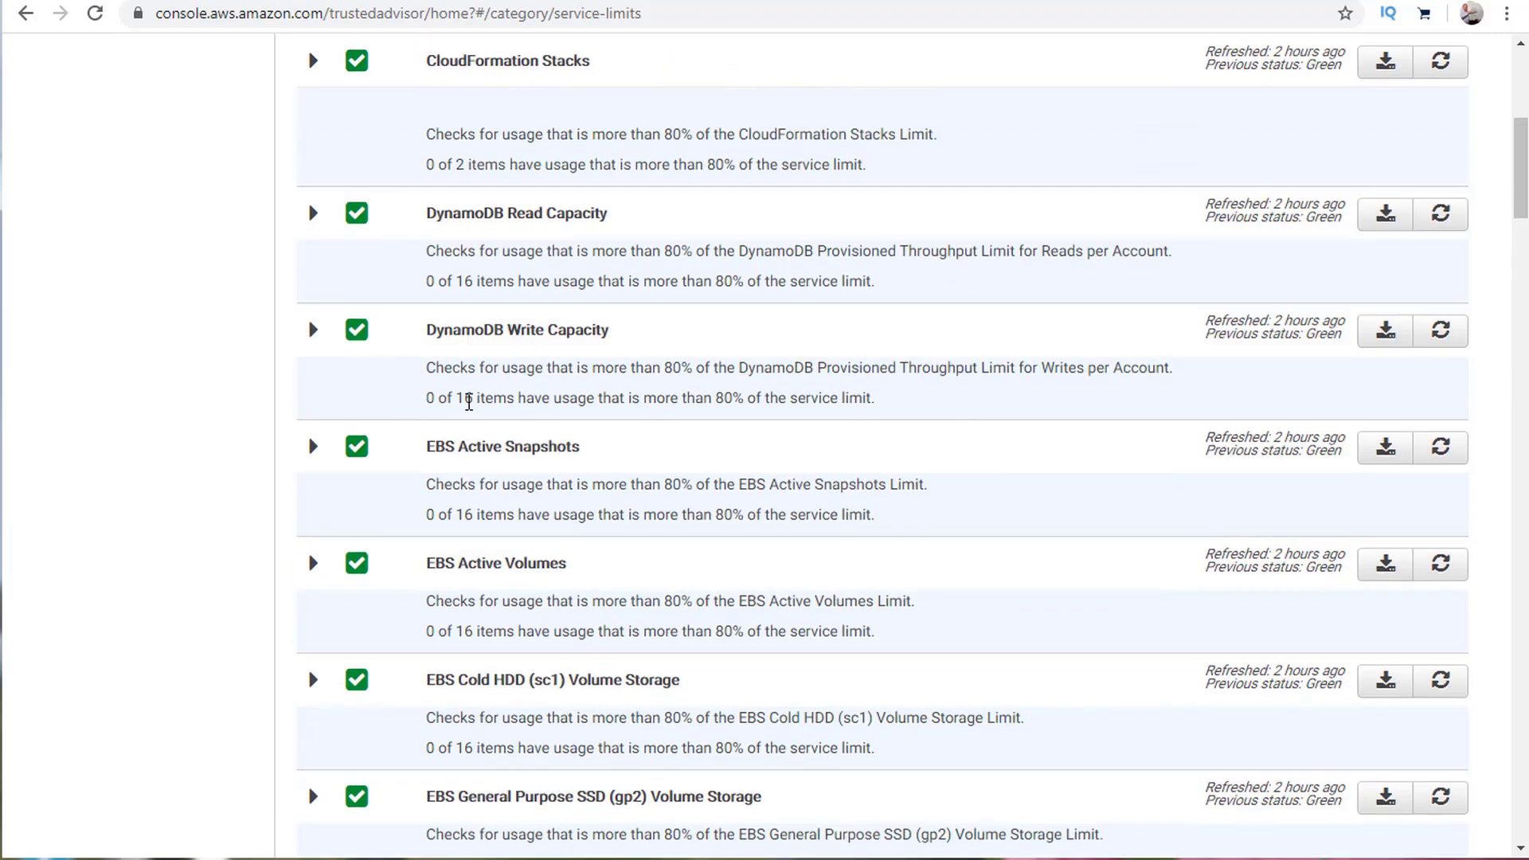
scroll(429, 402, "up", 6)
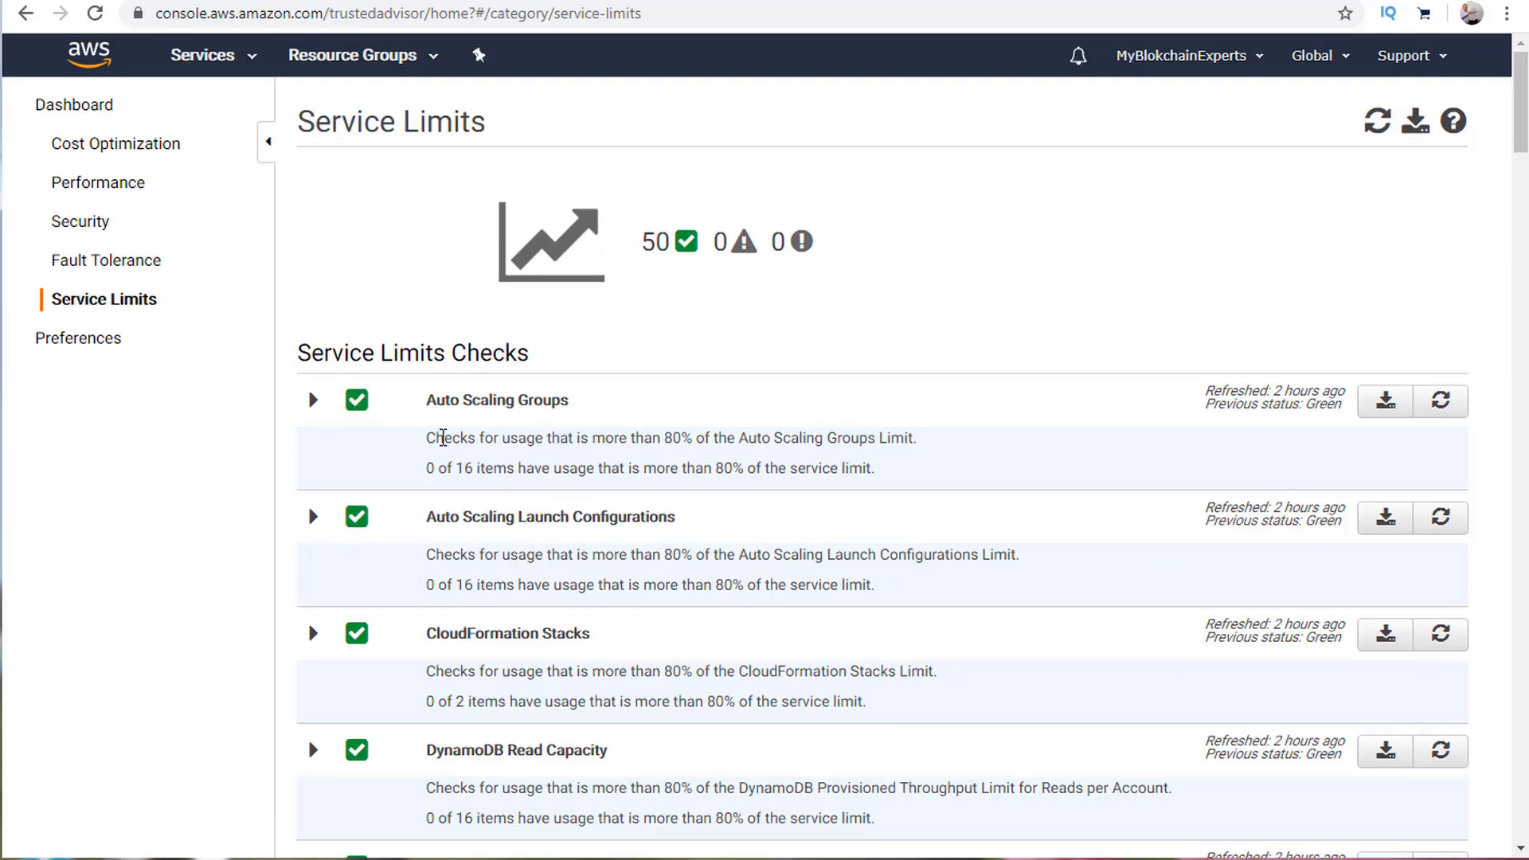
Highlight the 16-items usage line and the CloudFormation Stacks usage line for emphasis.
left_click_drag(456, 468, 864, 468)
left_click(619, 355)
scroll(546, 514, "down", 1)
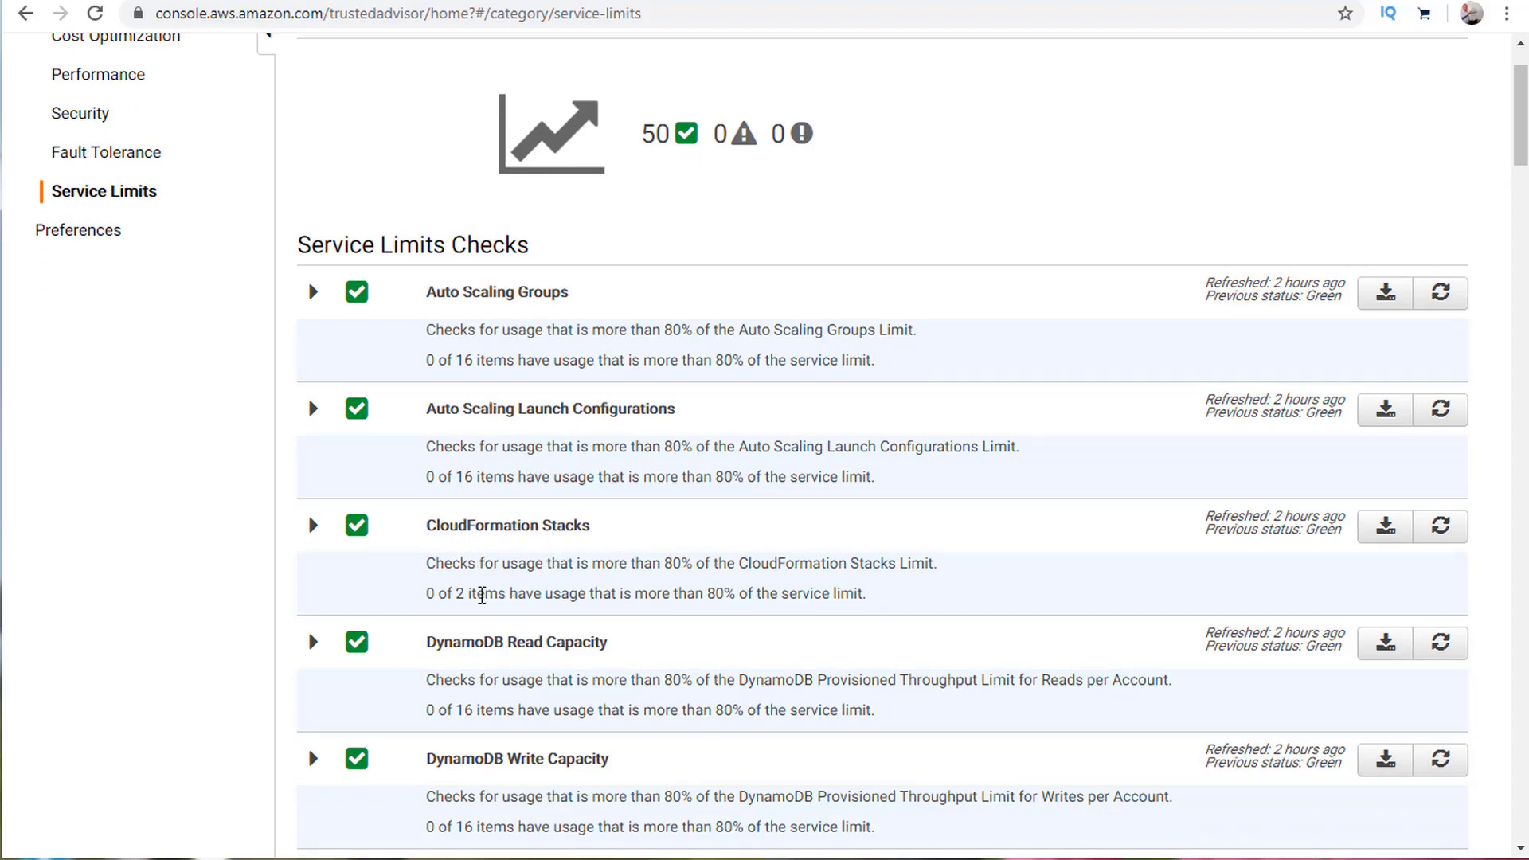
triple_click(482, 595)
left_click(703, 532)
scroll(693, 539, "up", 1)
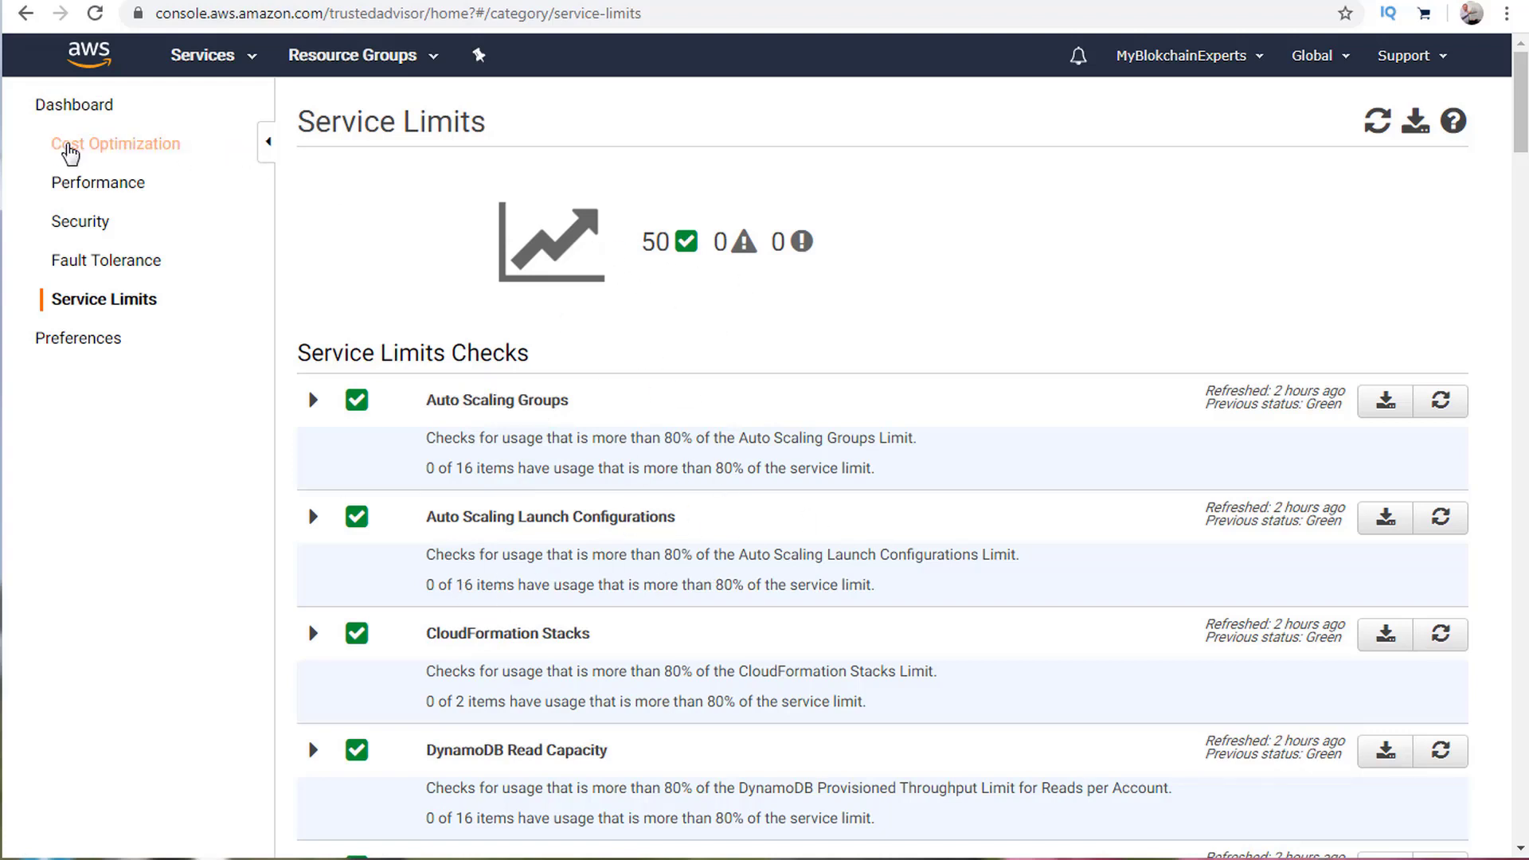
Refresh all checks on the Dashboard and download the full report as all (2).xls.
left_click(92, 101)
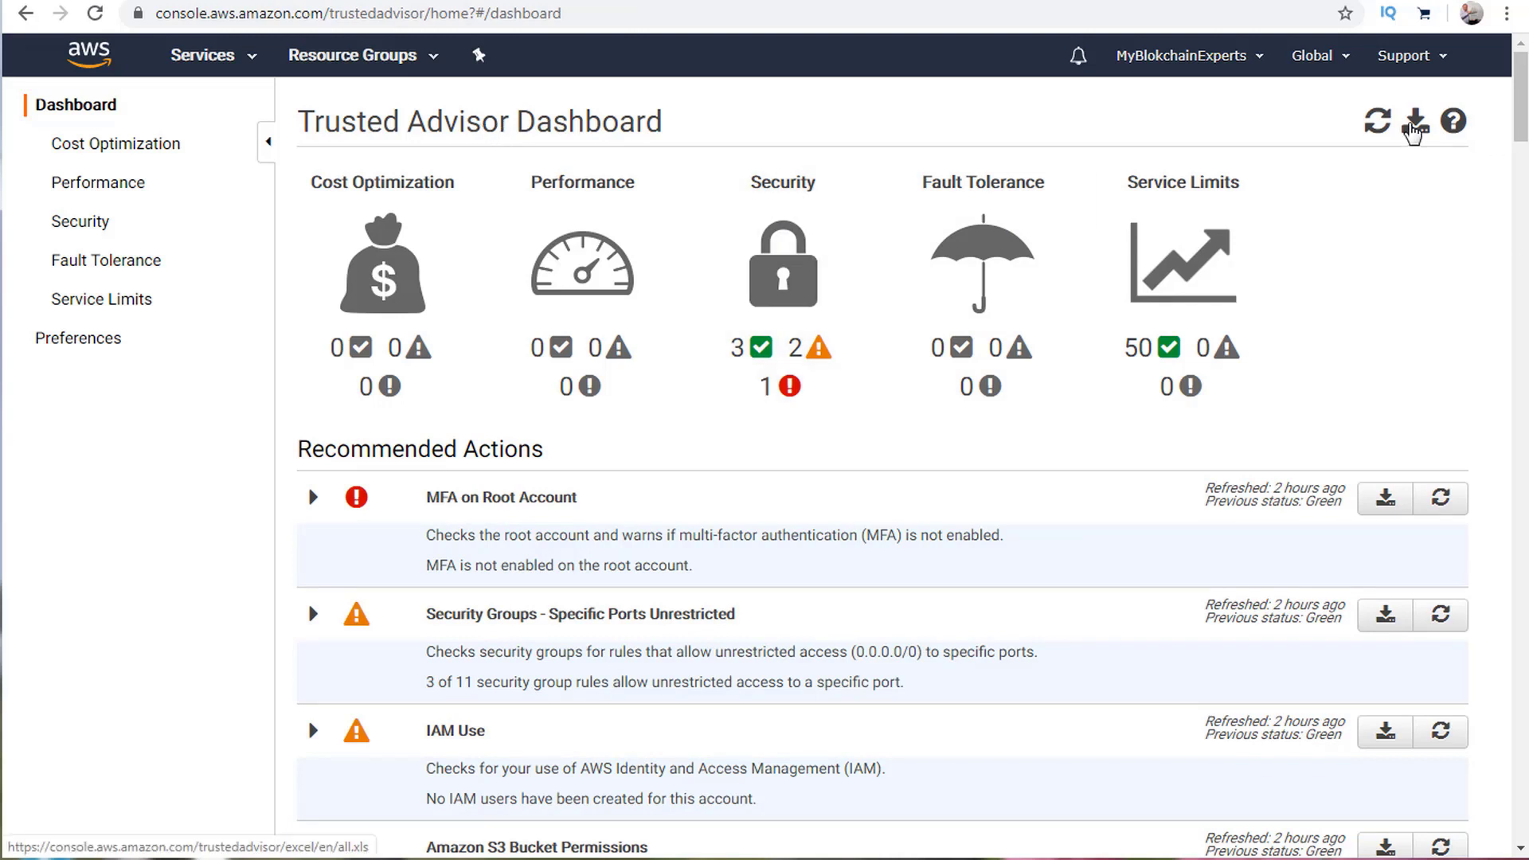
left_click(1377, 124)
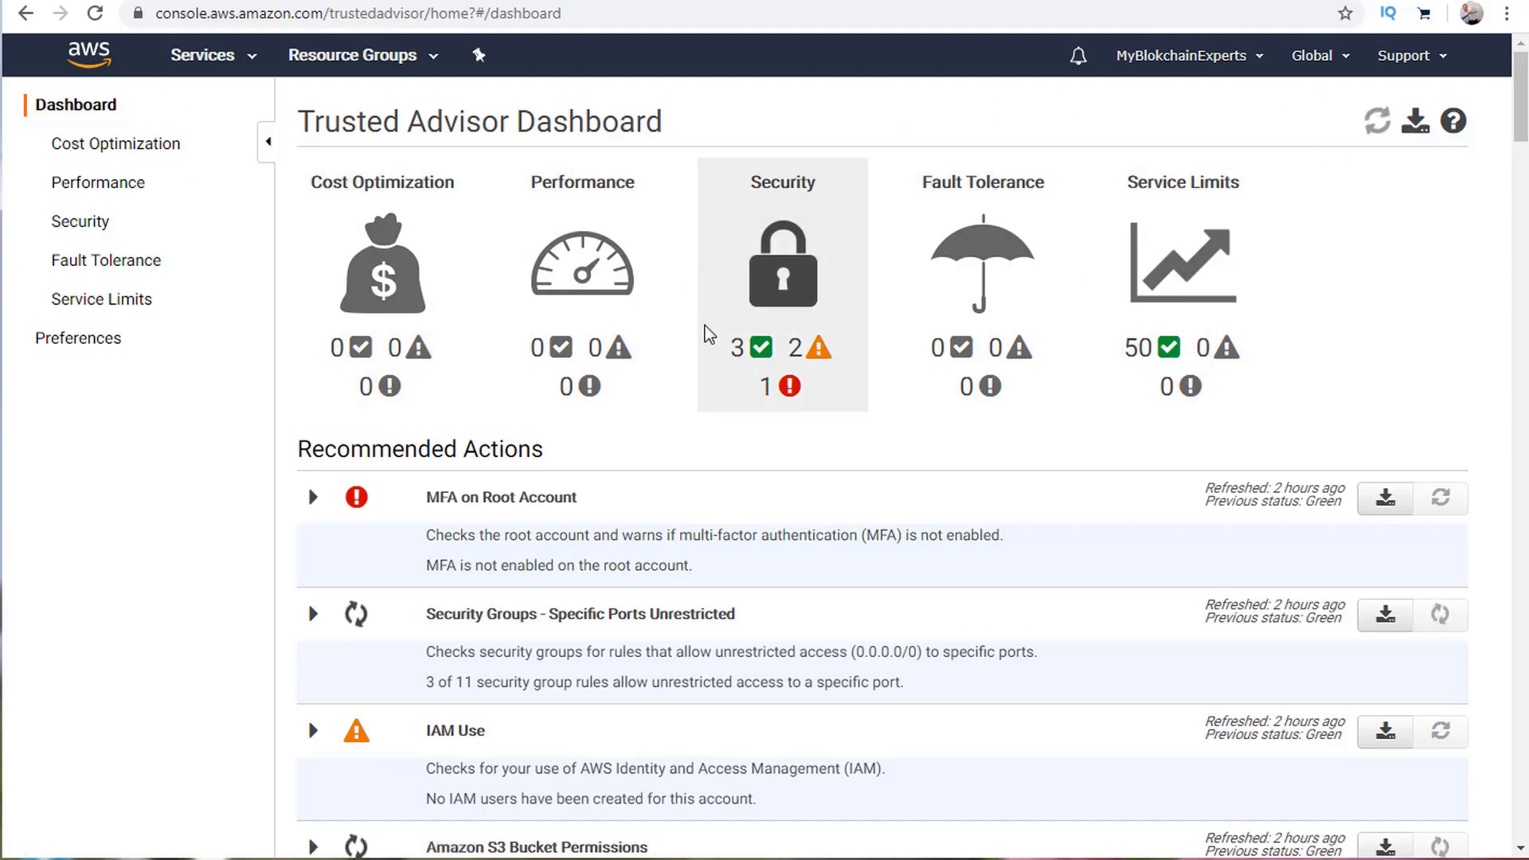
left_click(1416, 124)
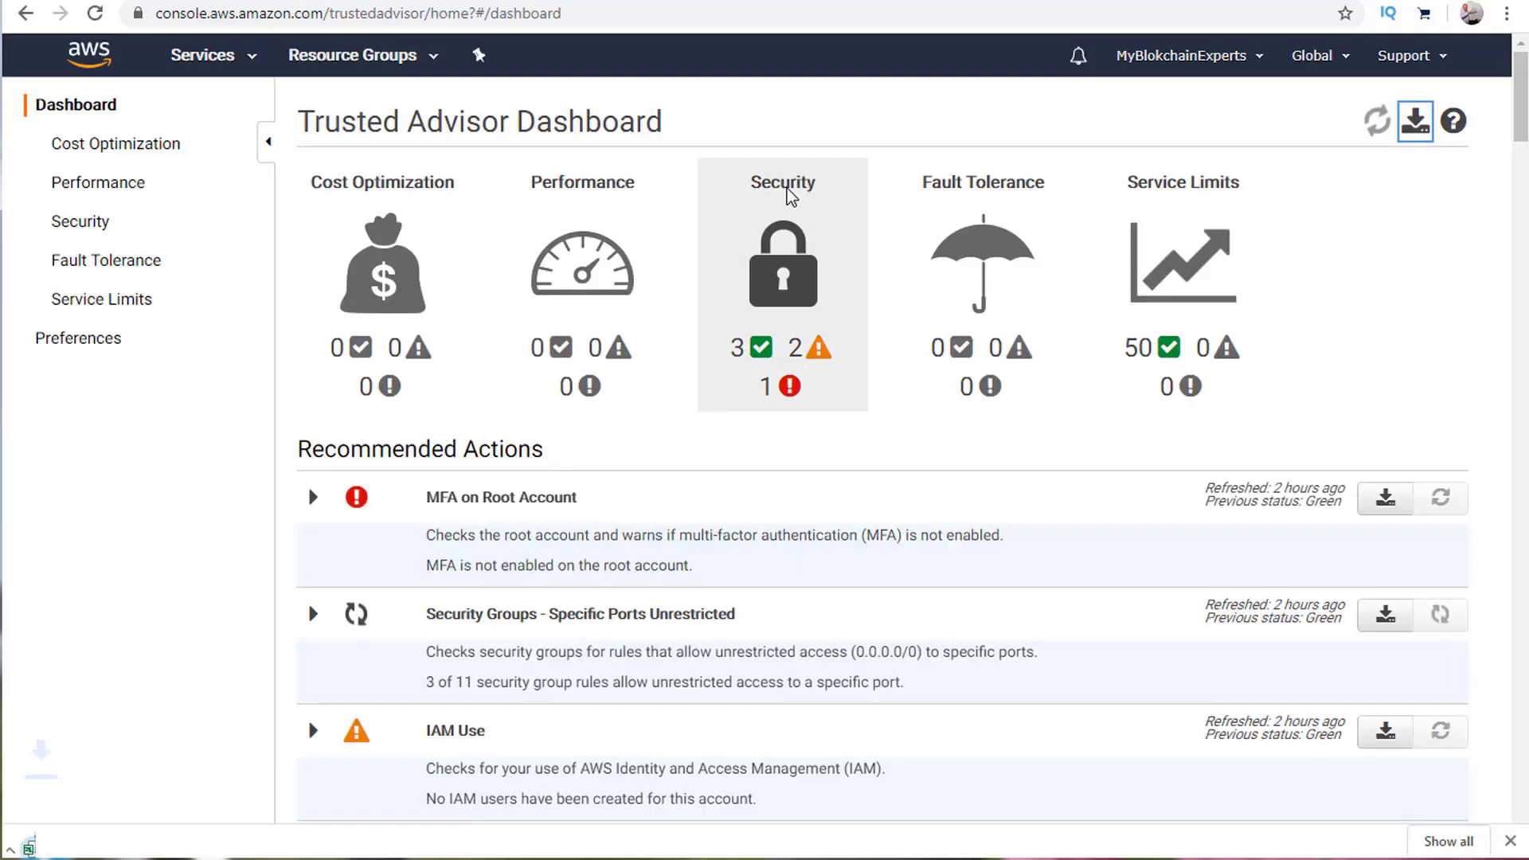
left_click(37, 851)
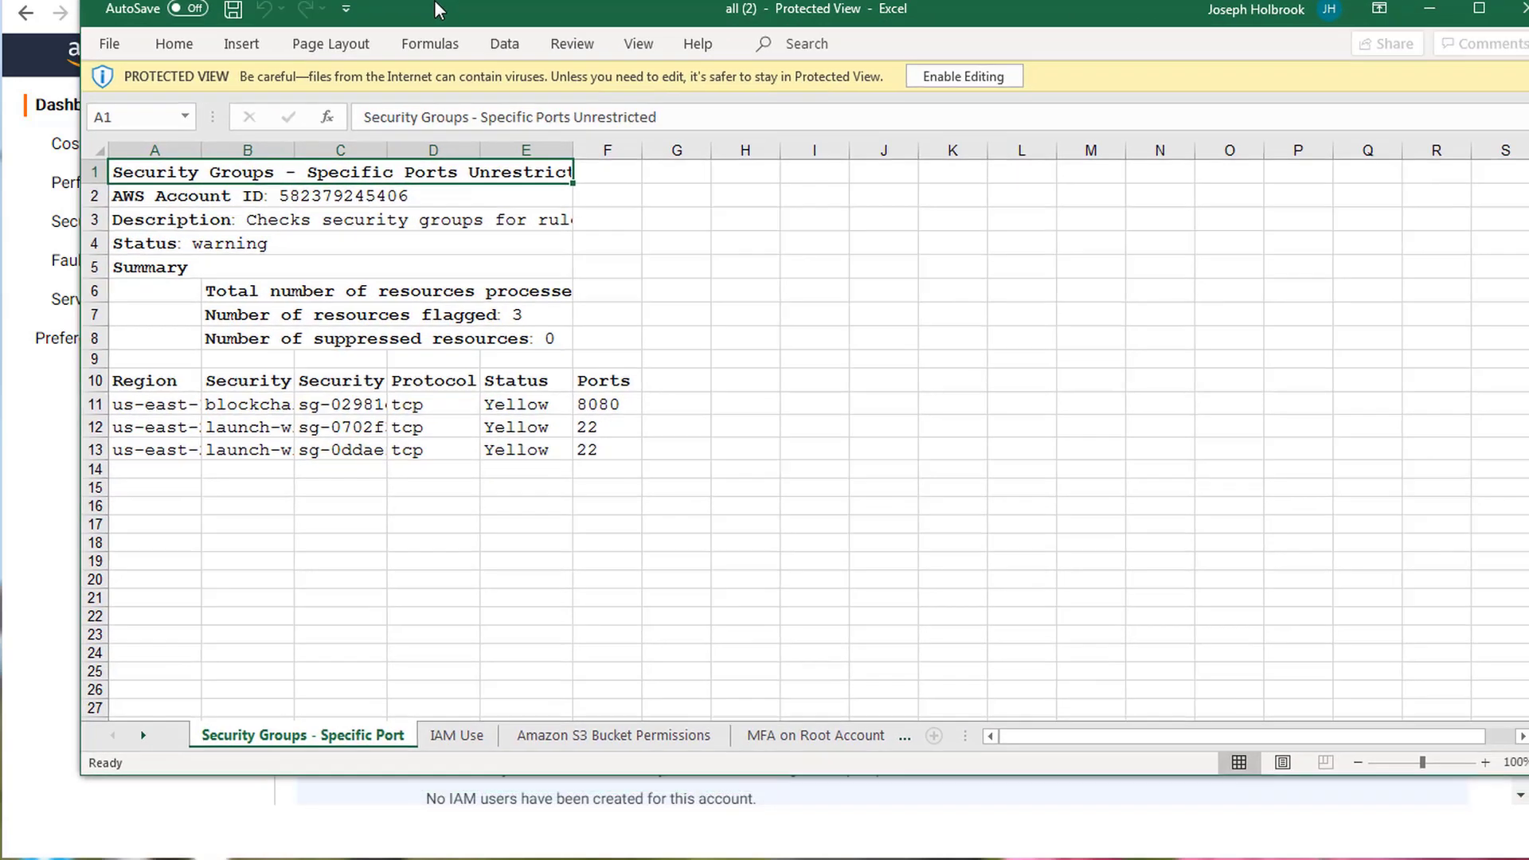
Browse the S3, MFA, EBS, RDS and Security Groups sheets, then show the 'Why Get Certified?' slide.
left_click_drag(436, 9, 362, 21)
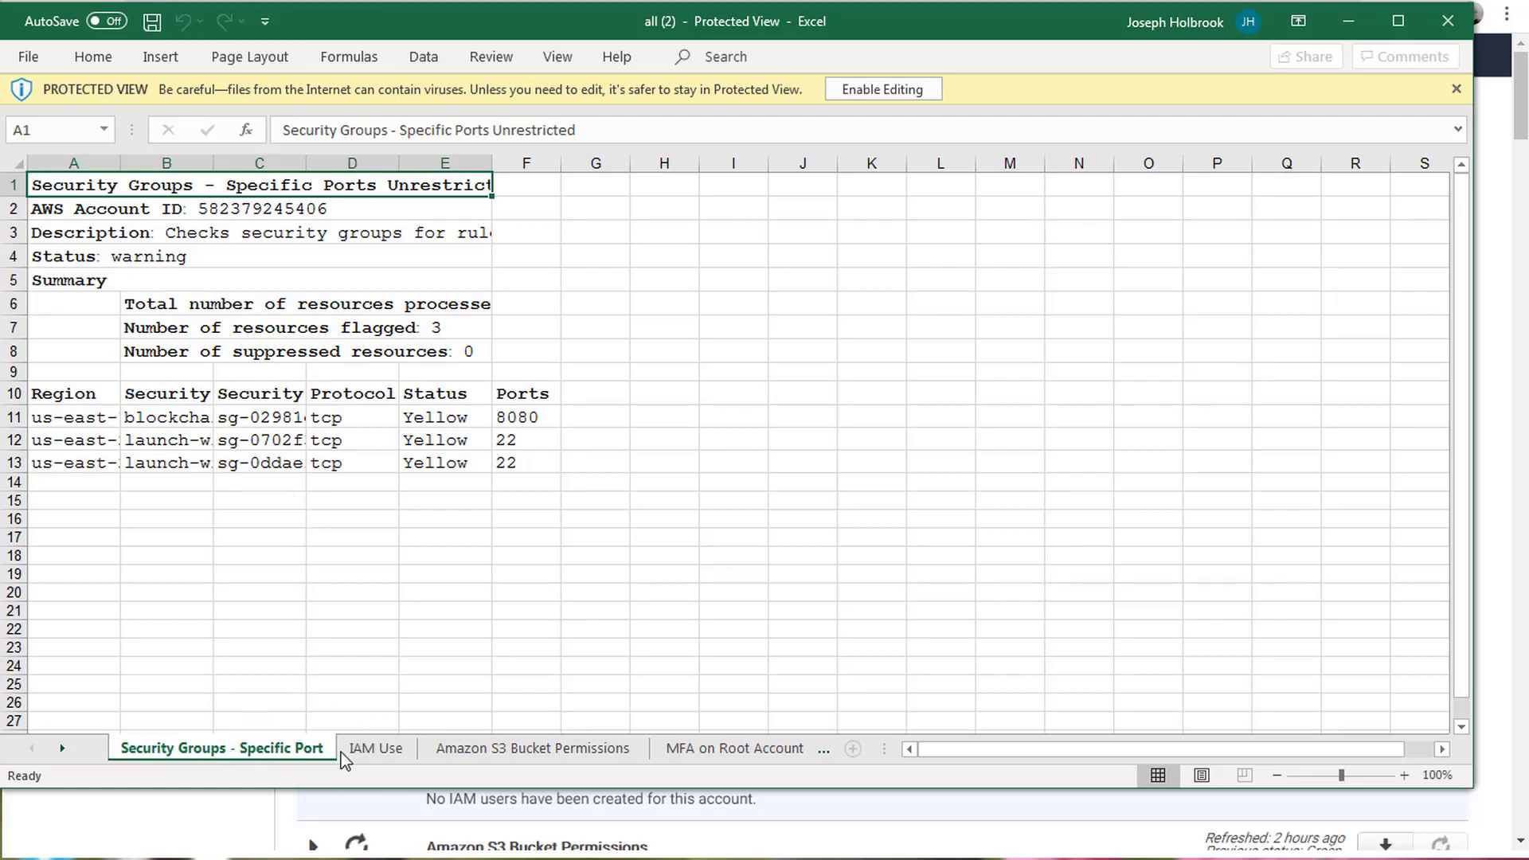
left_click(62, 748)
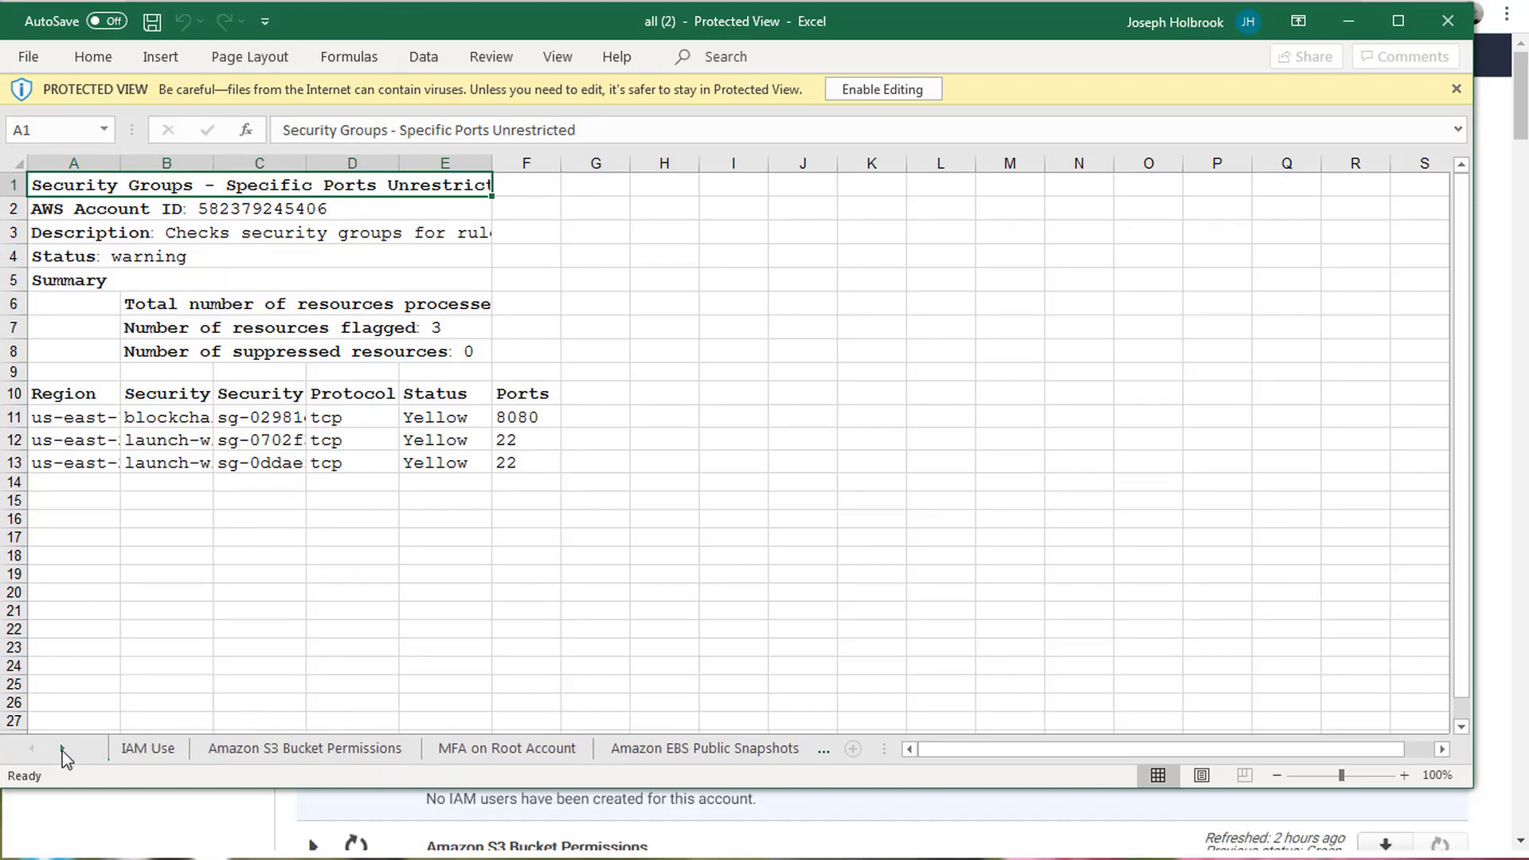
left_click(62, 748)
left_click(191, 753)
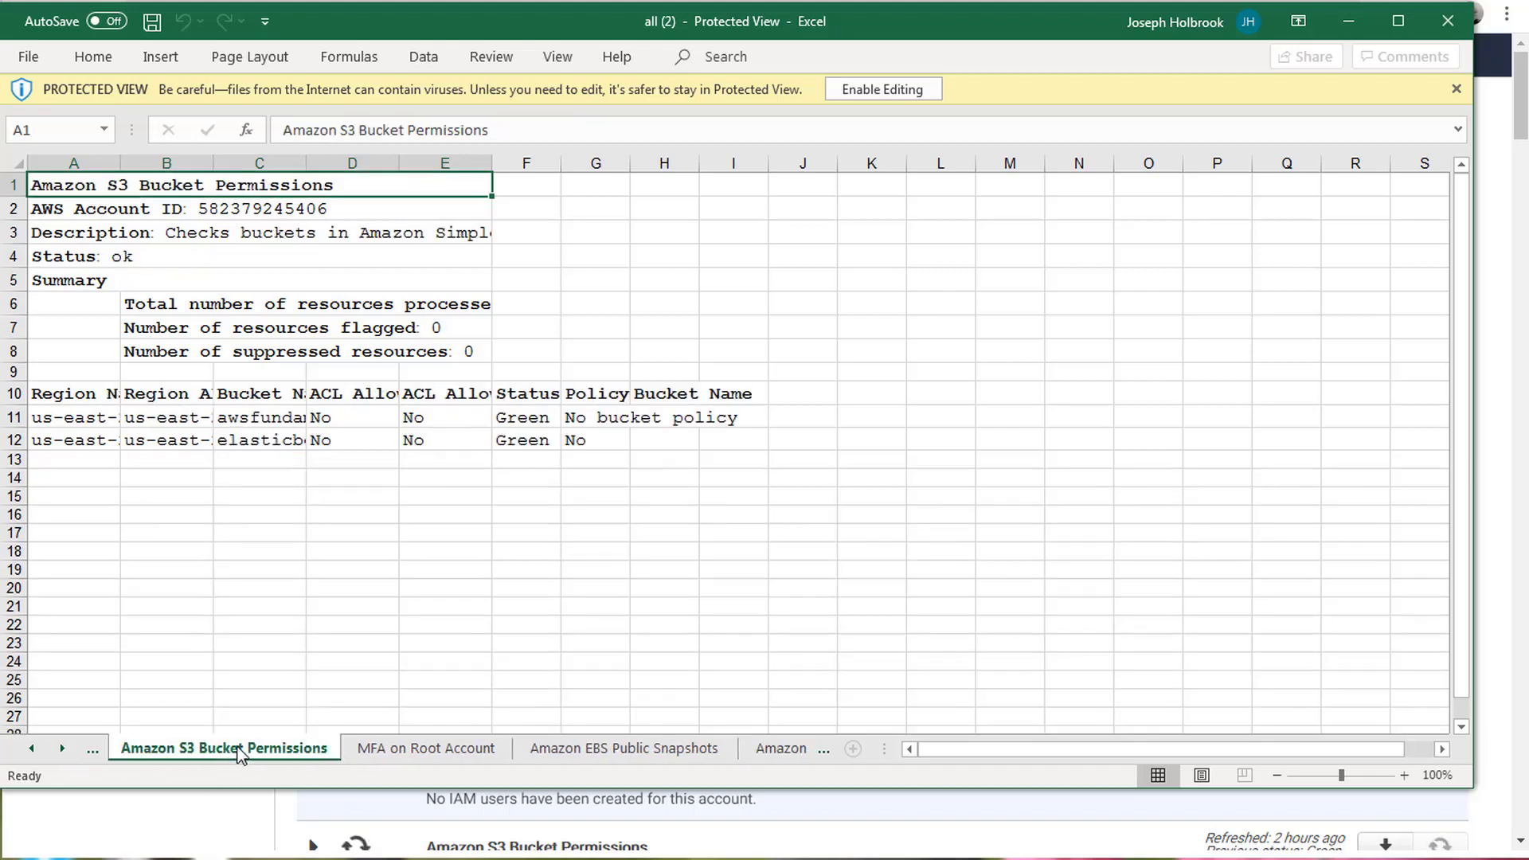
left_click(405, 755)
left_click(635, 754)
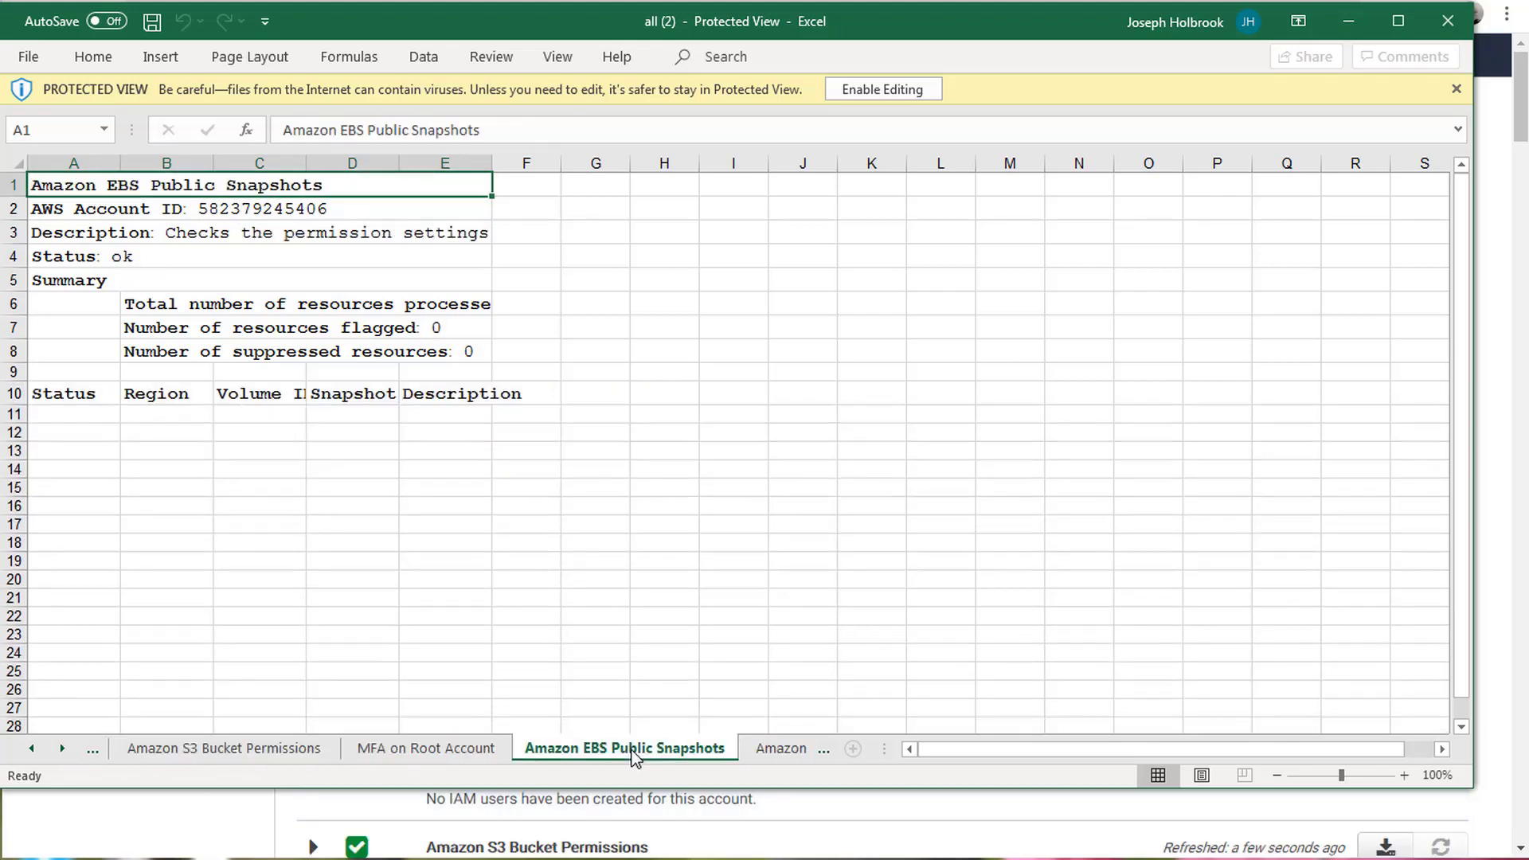
left_click(782, 749)
left_click(155, 755)
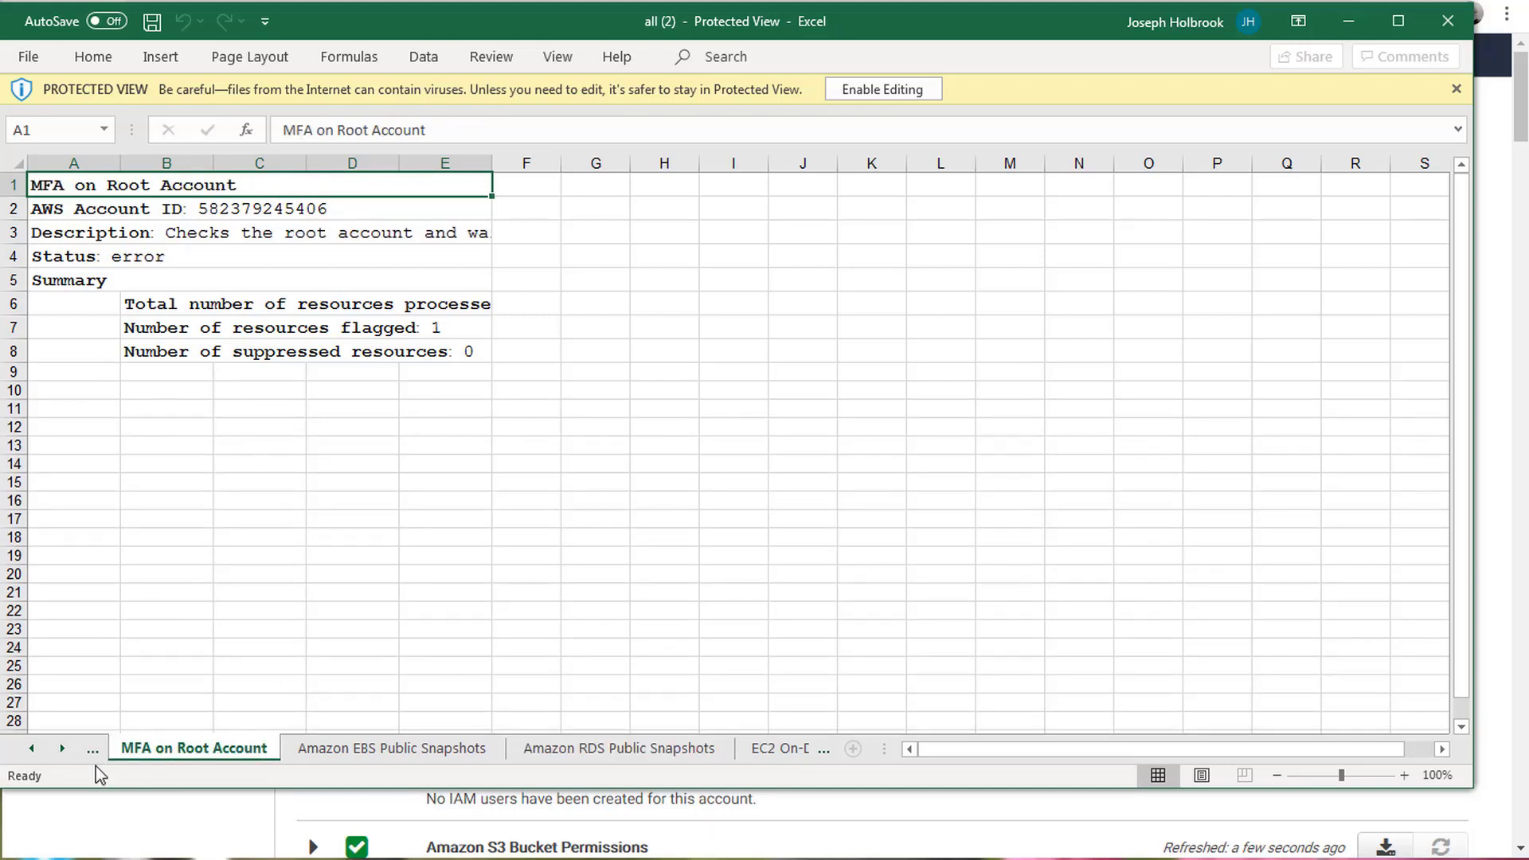
left_click(32, 749)
left_click(31, 748)
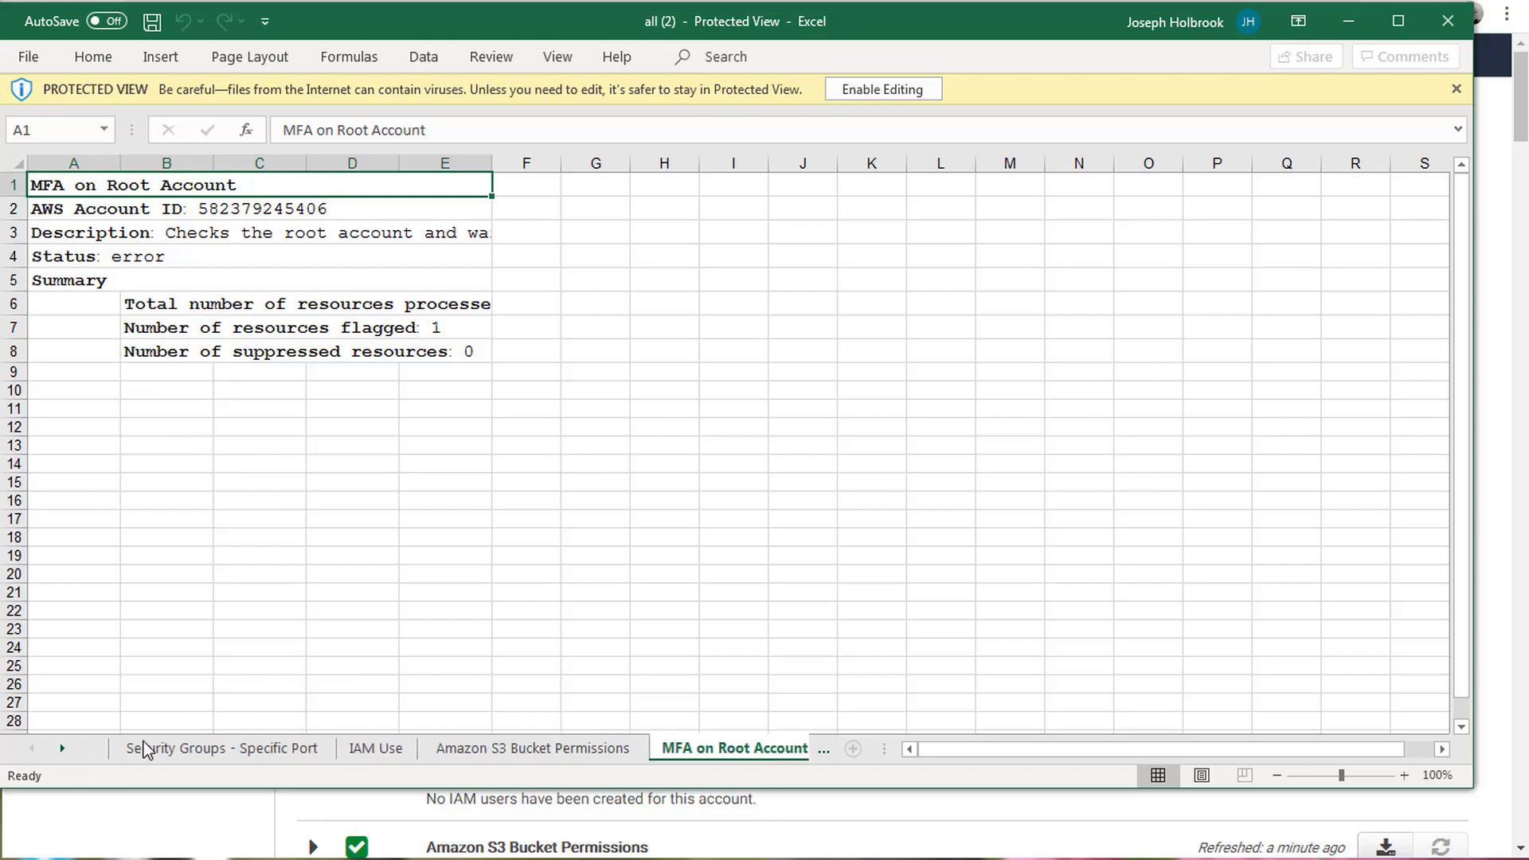
left_click(191, 749)
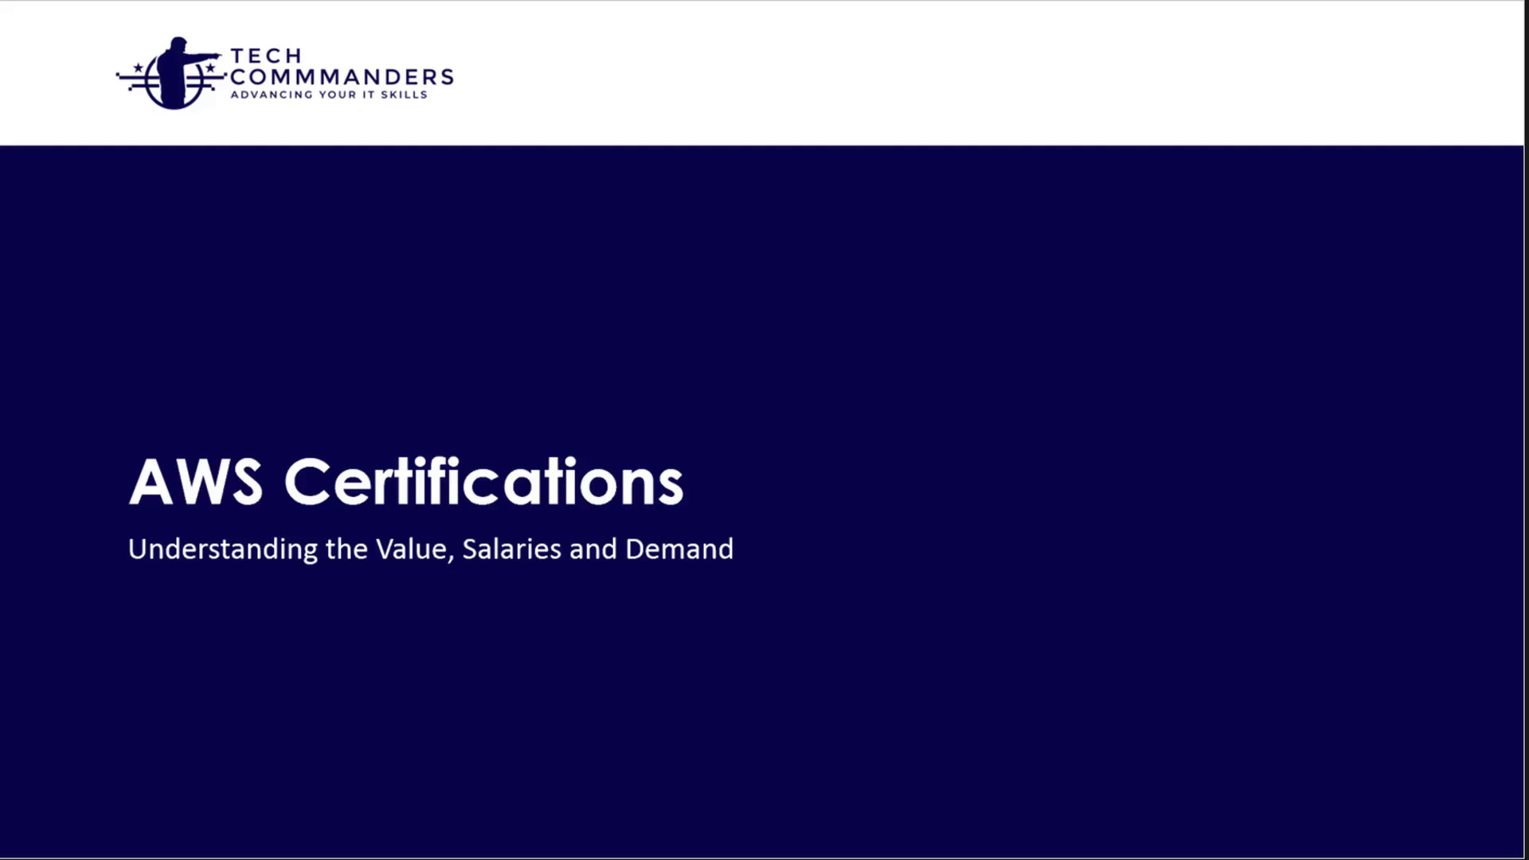
key("Right")
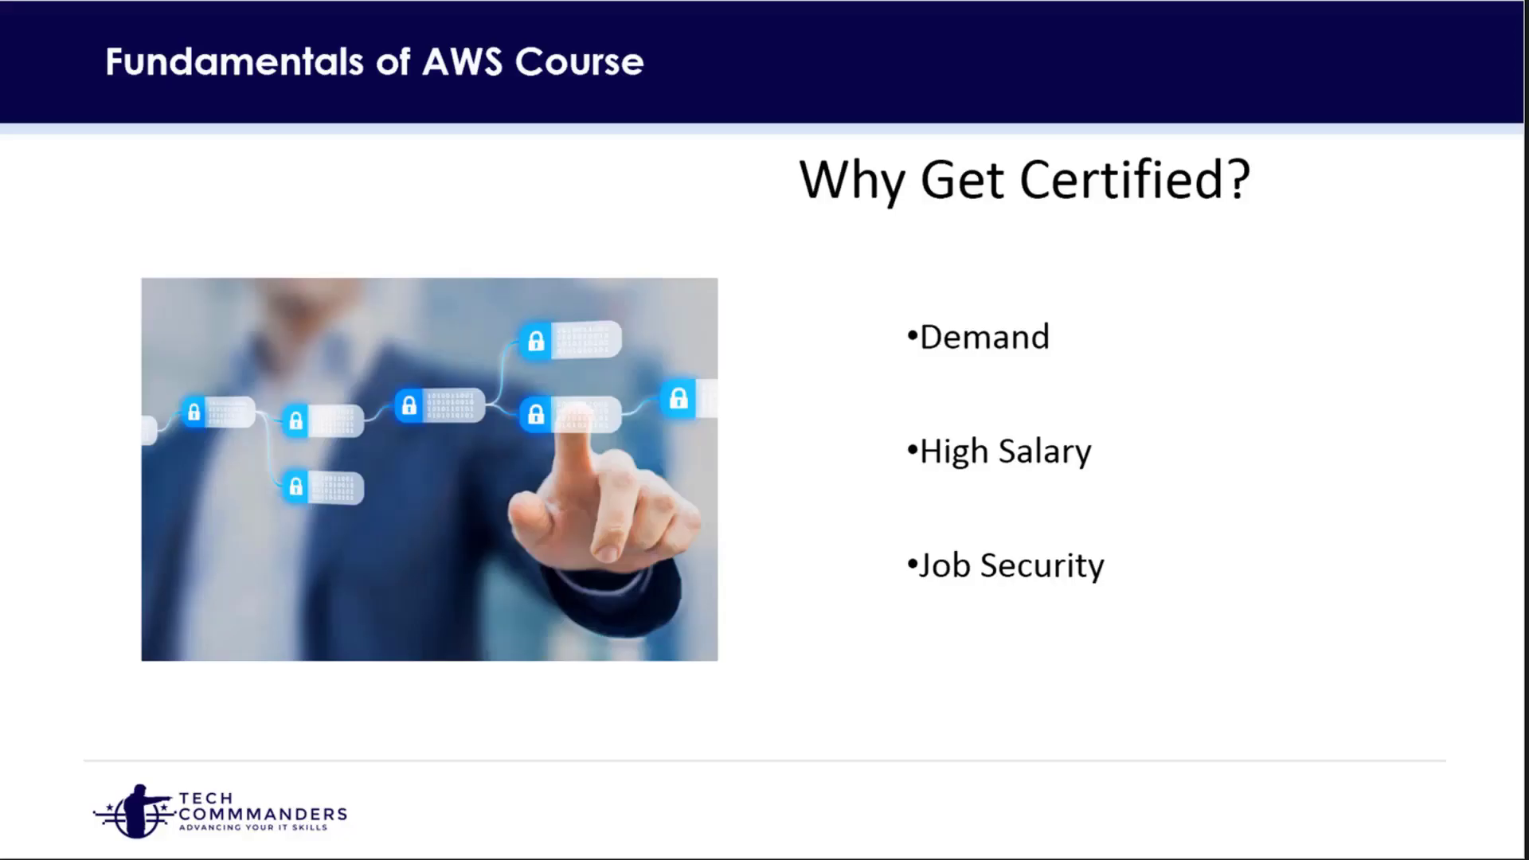